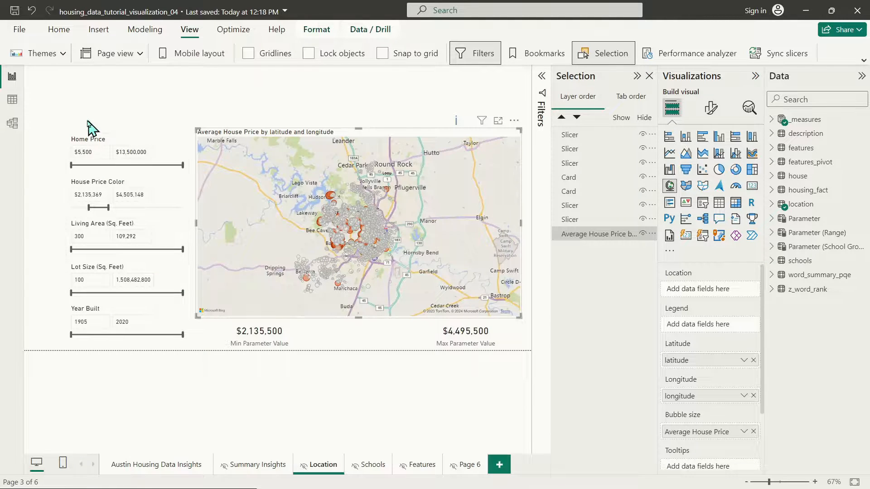
# Step: Marquee-select the visuals on the Location page, then on the Austin Housing Data Insights page
pyautogui.moveTo(32, 104); pyautogui.dragTo(345, 353)
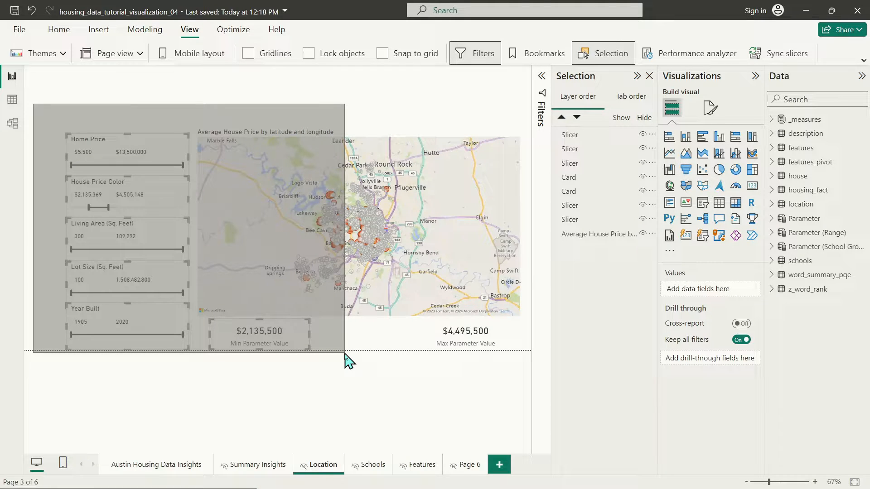
pyautogui.moveTo(344, 354); pyautogui.dragTo(46, 351)
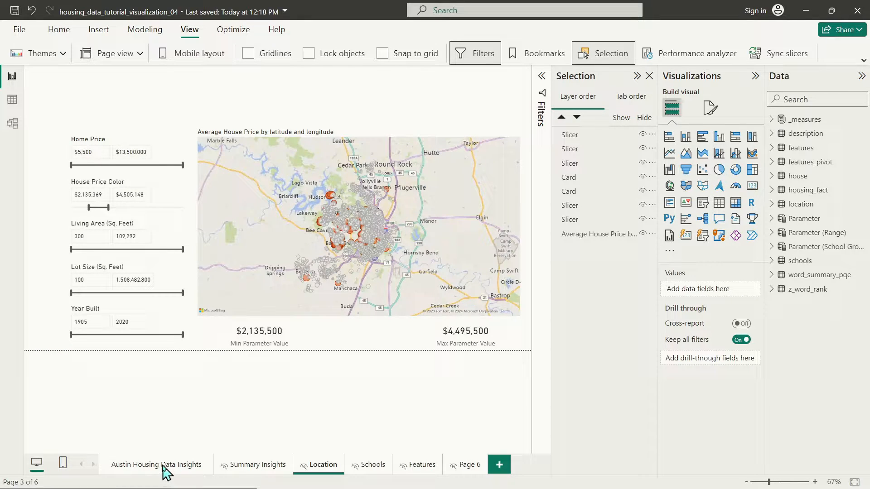
pyautogui.click(162, 467)
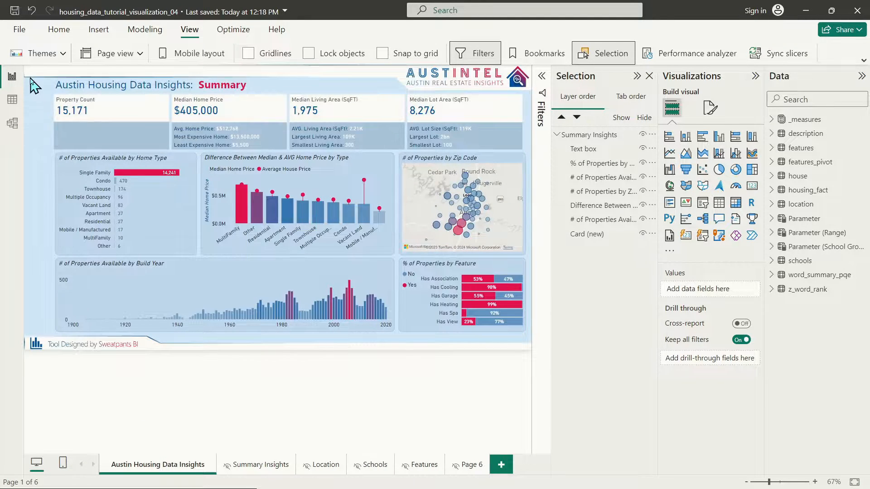
pyautogui.moveTo(26, 86); pyautogui.dragTo(44, 342)
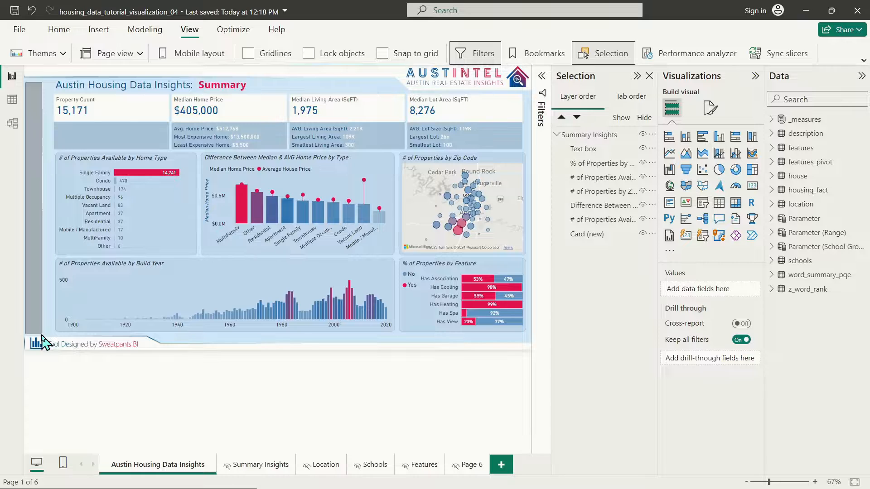
pyautogui.moveTo(44, 342); pyautogui.dragTo(45, 324)
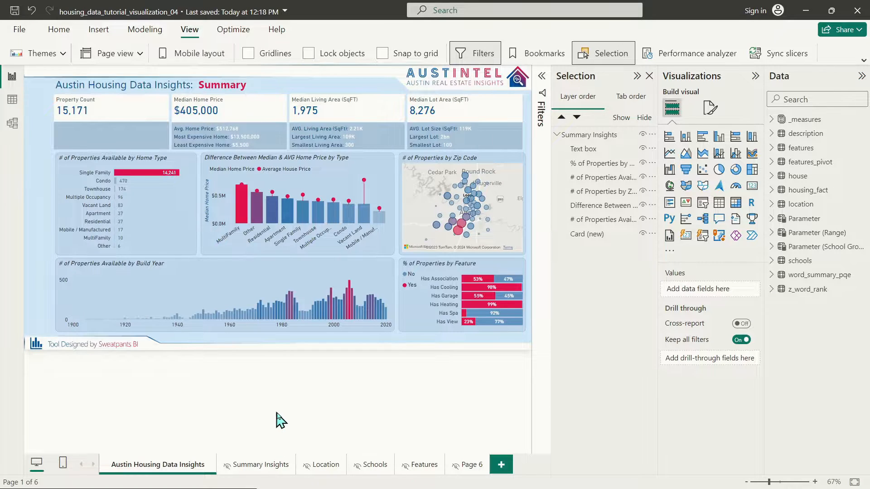
# Step: Check the Average House Price map on the Location page, then return to the summary page
pyautogui.click(322, 467)
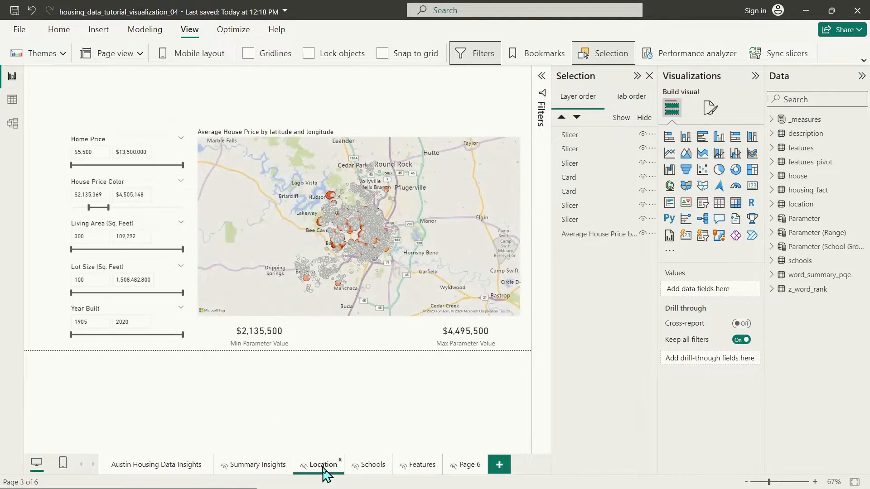
pyautogui.click(268, 142)
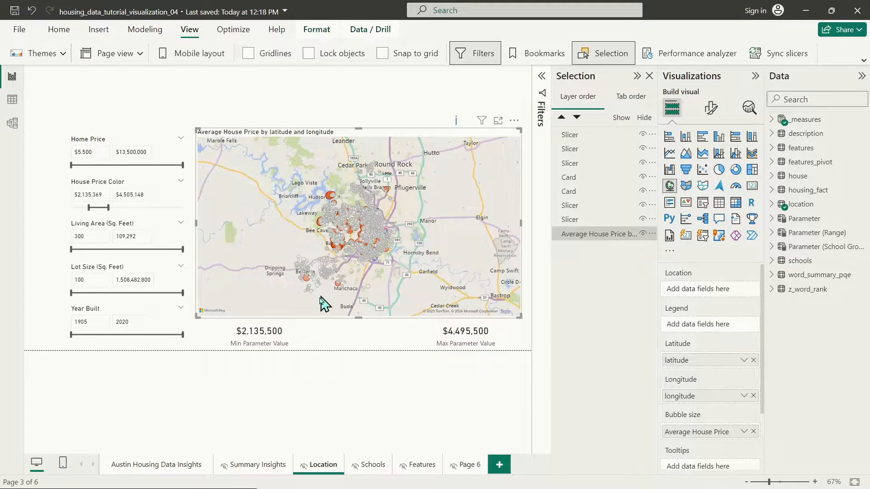
pyautogui.click(317, 109)
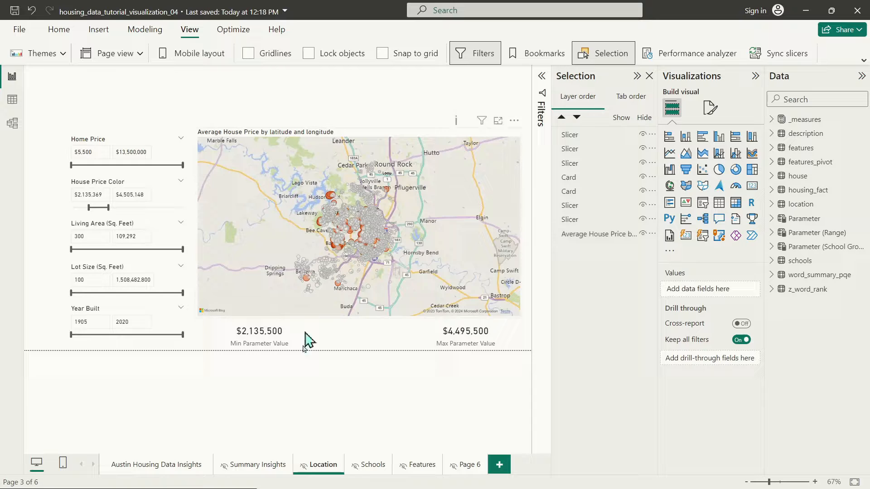
pyautogui.click(154, 467)
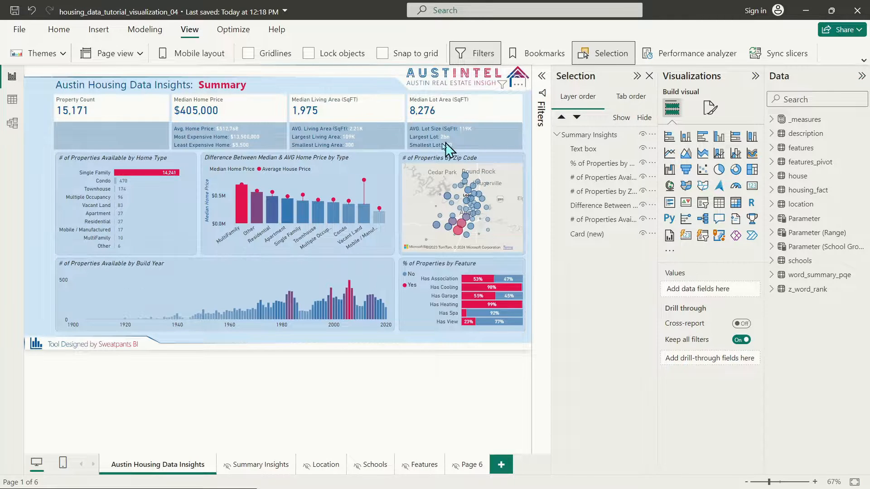
pyautogui.click(328, 466)
pyautogui.click(150, 469)
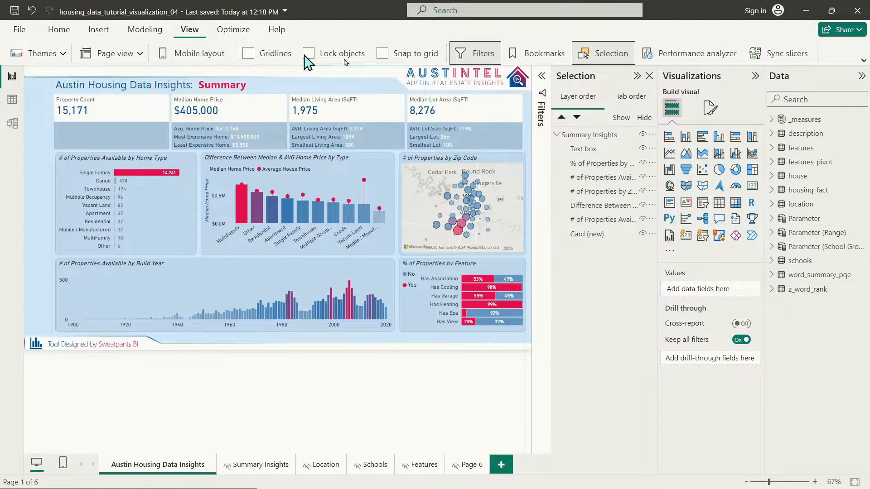
# Step: Add a bookmark named 'Summary Insights' in the Bookmarks pane
pyautogui.click(544, 54)
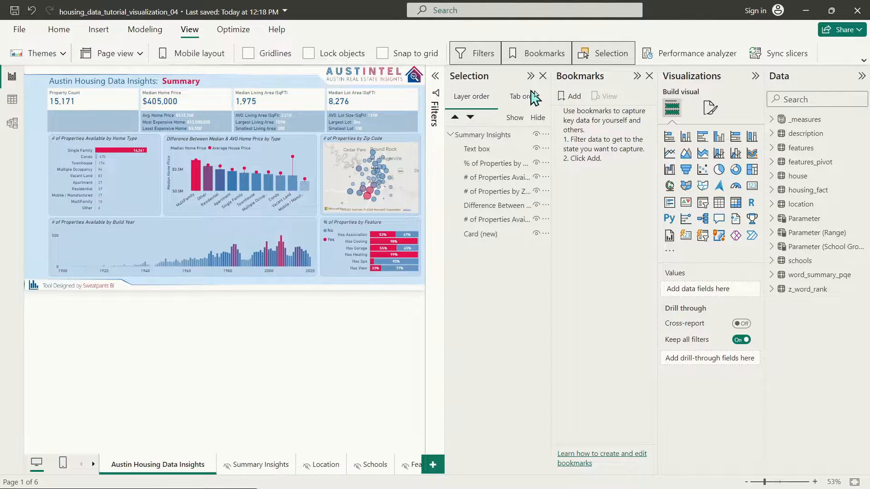
pyautogui.click(565, 99)
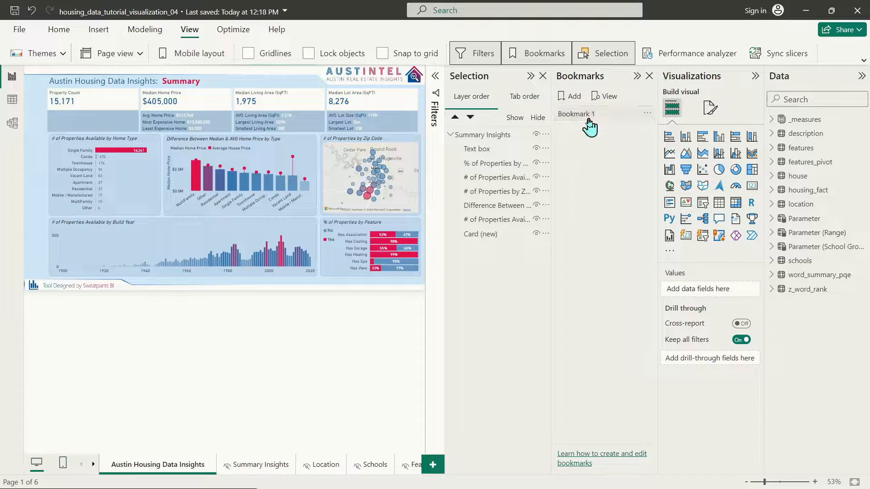
pyautogui.doubleClick(593, 116)
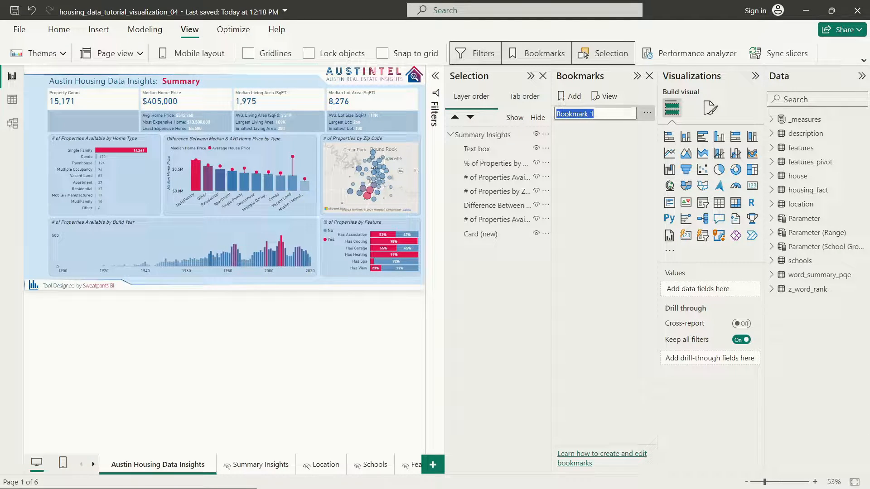
pyautogui.write('Summary Ins')
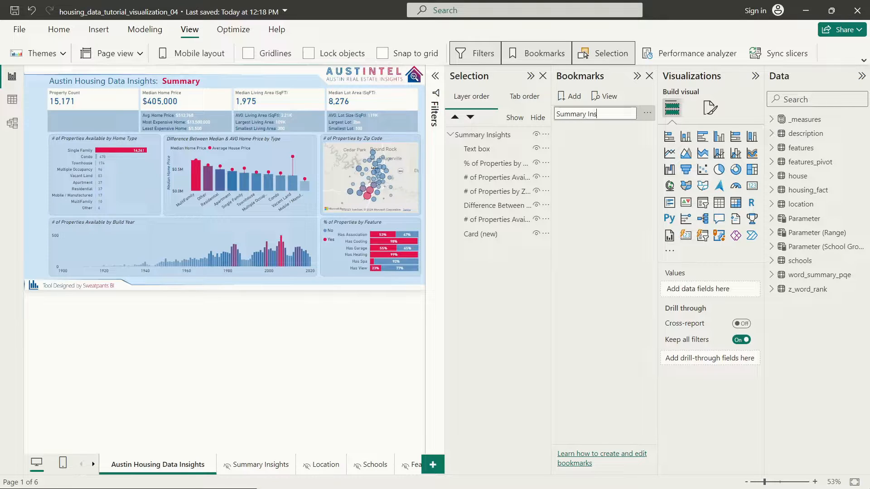
pyautogui.write('ights')
pyautogui.press('Return')
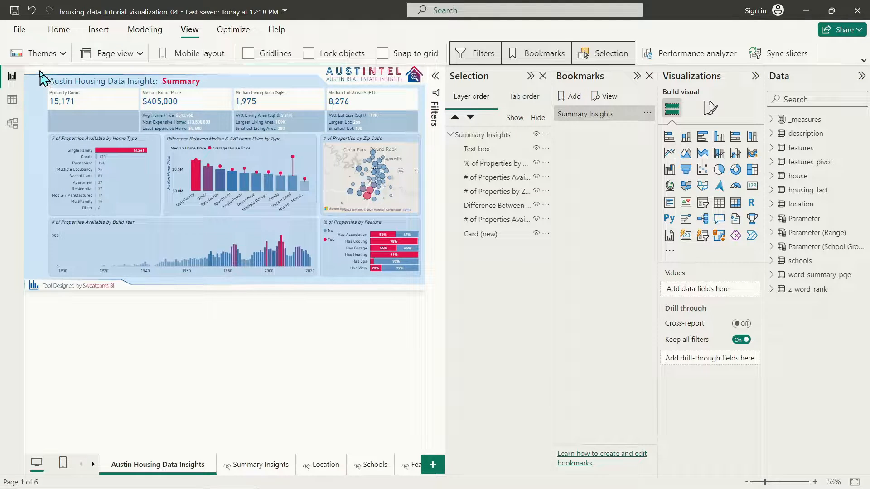
pyautogui.moveTo(40, 72); pyautogui.dragTo(38, 93)
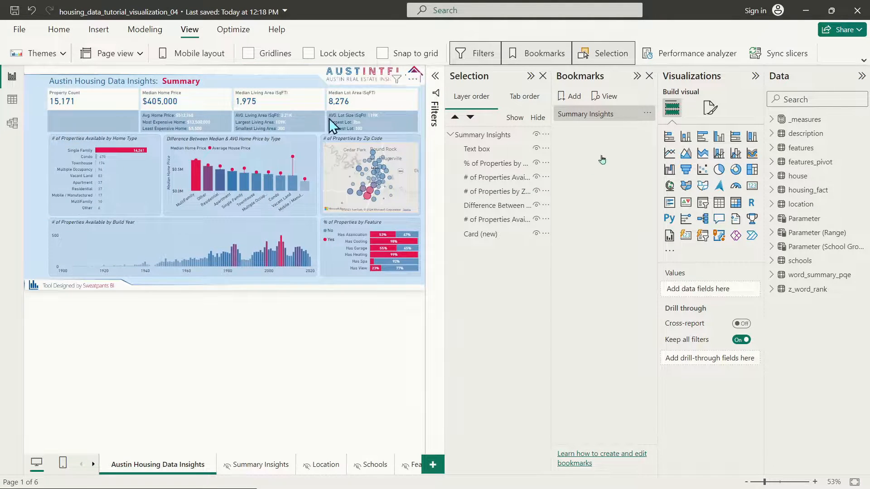
# Step: Add a second bookmark named 'Location' and switch to the Location page
pyautogui.click(572, 97)
pyautogui.doubleClick(575, 129)
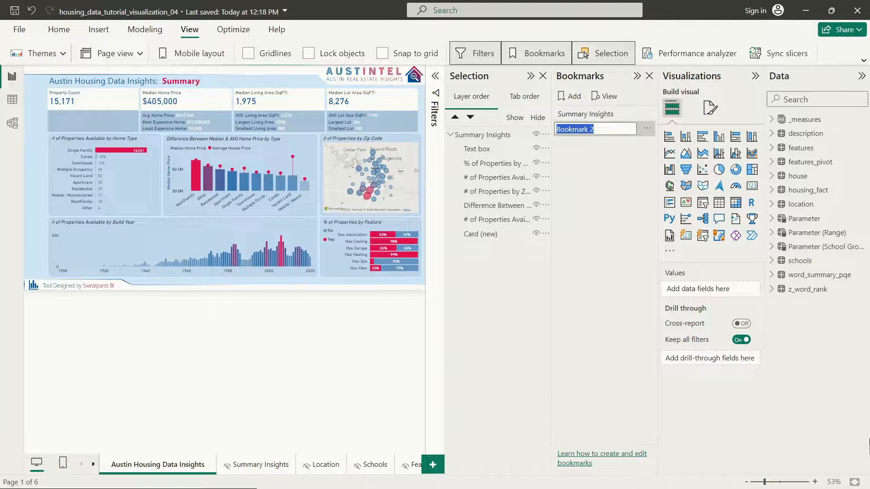
pyautogui.write('Location')
pyautogui.press('Return')
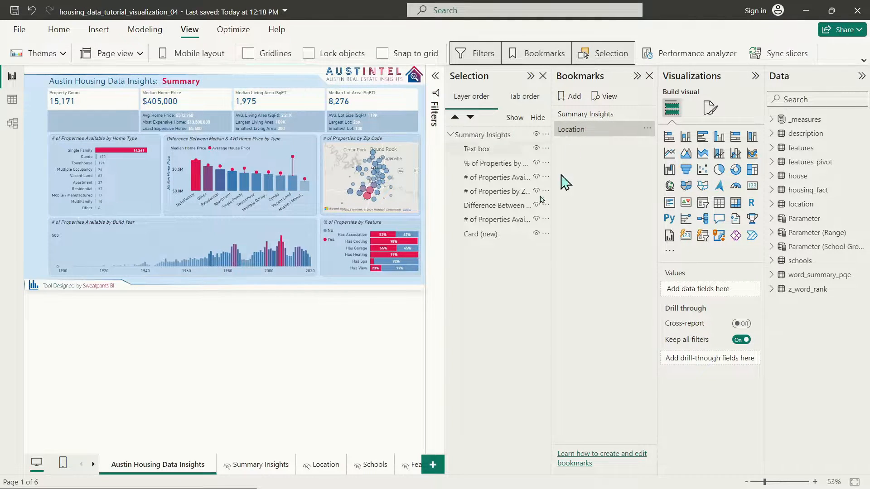
pyautogui.click(323, 467)
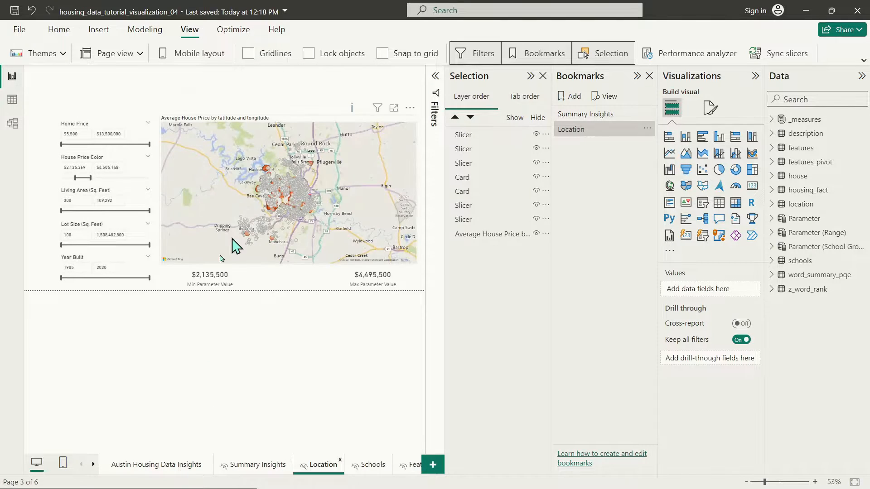
# Step: Apply Summary Insights on the main page and hide the Summary Insights visual group
pyautogui.click(150, 470)
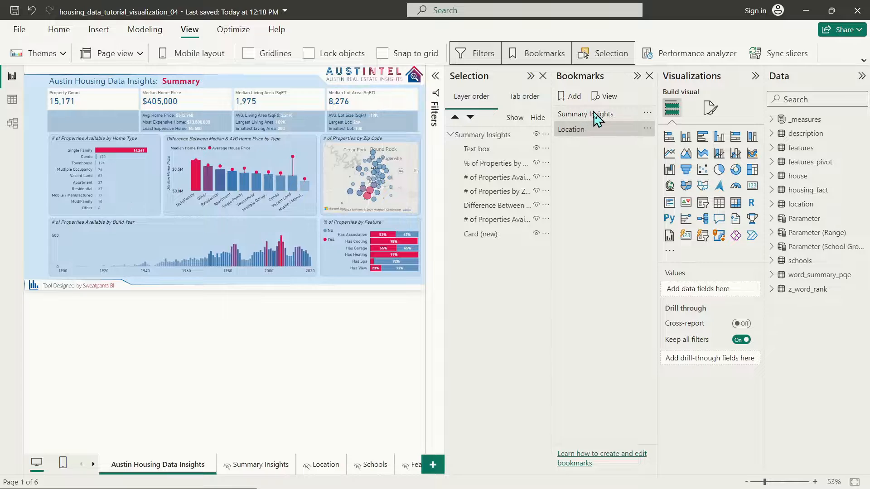
pyautogui.click(596, 115)
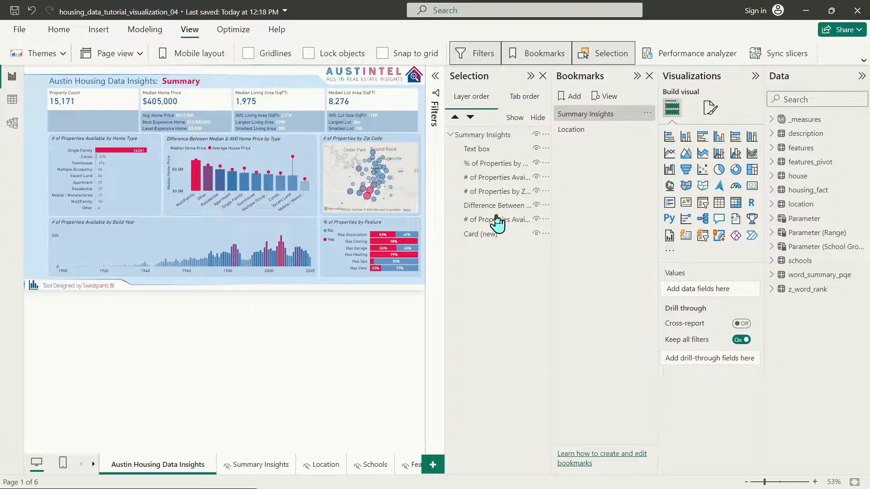
pyautogui.click(463, 136)
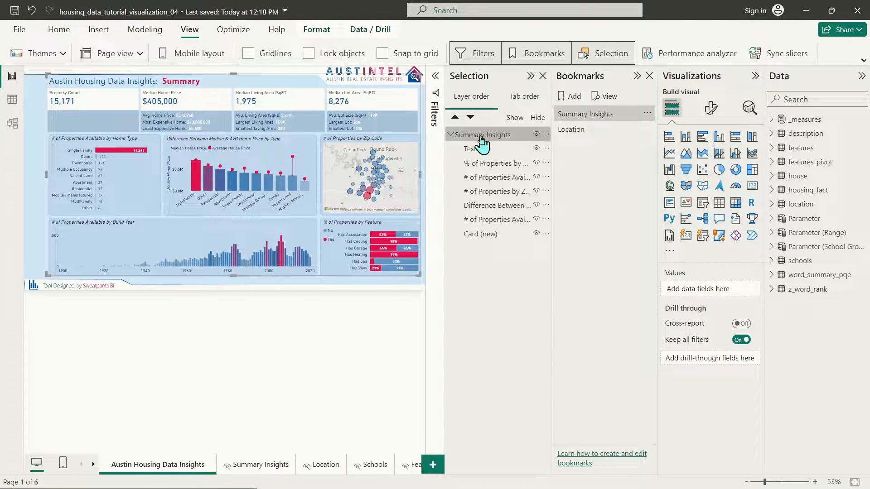
pyautogui.click(536, 135)
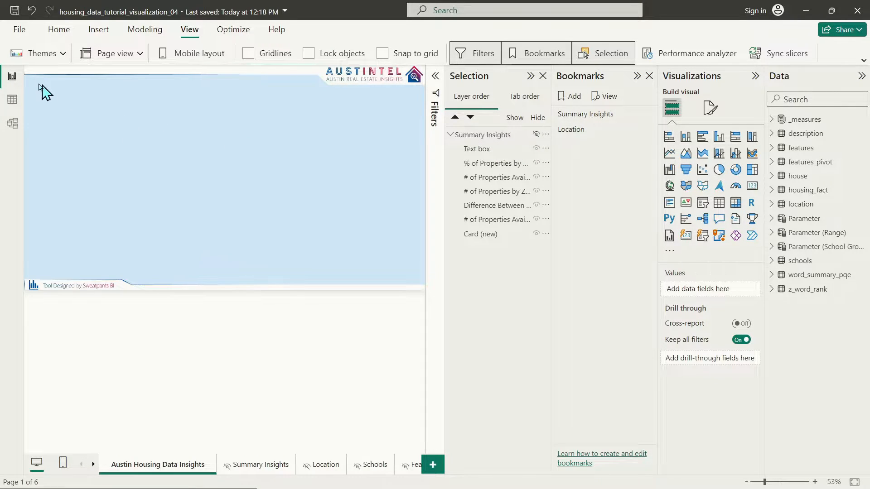
pyautogui.moveTo(55, 87); pyautogui.dragTo(422, 289)
# Step: Update the Location bookmark so it captures the view with summary visuals hidden
pyautogui.rightClick(578, 135)
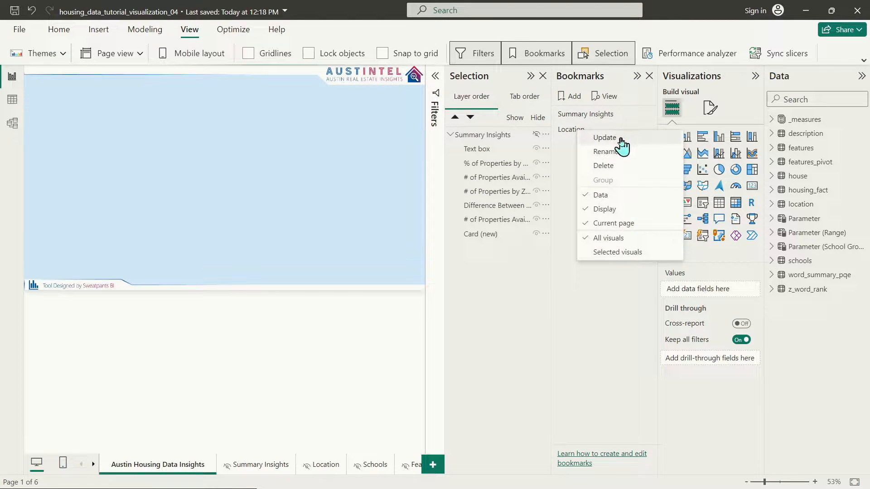
pyautogui.click(621, 139)
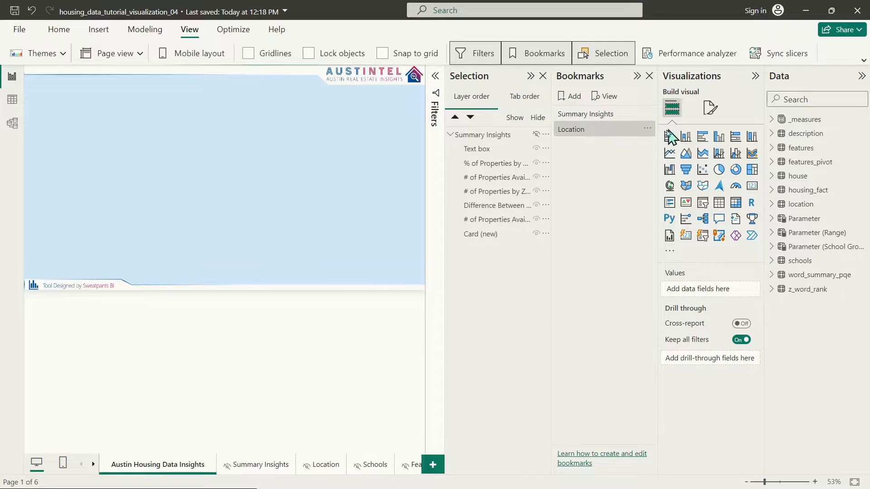
pyautogui.doubleClick(582, 131)
pyautogui.click(582, 158)
# Step: Show the Summary Insights group again, update that bookmark, and test both bookmarks
pyautogui.click(612, 116)
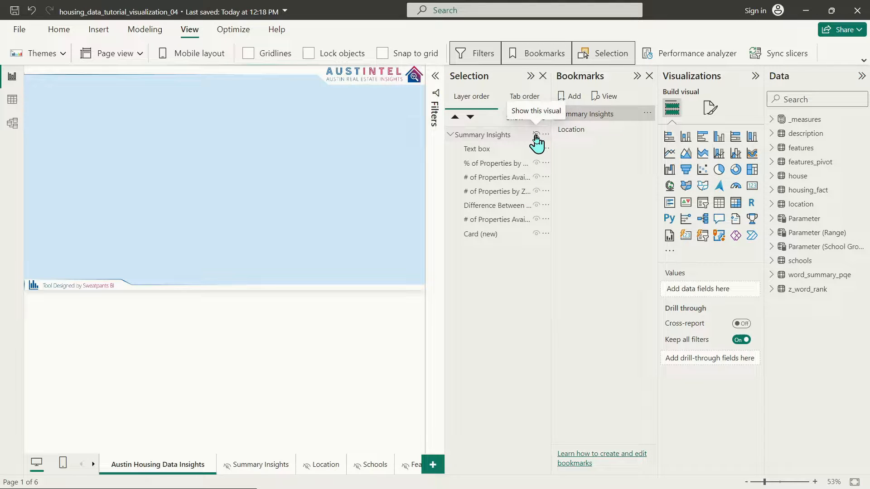
pyautogui.click(536, 134)
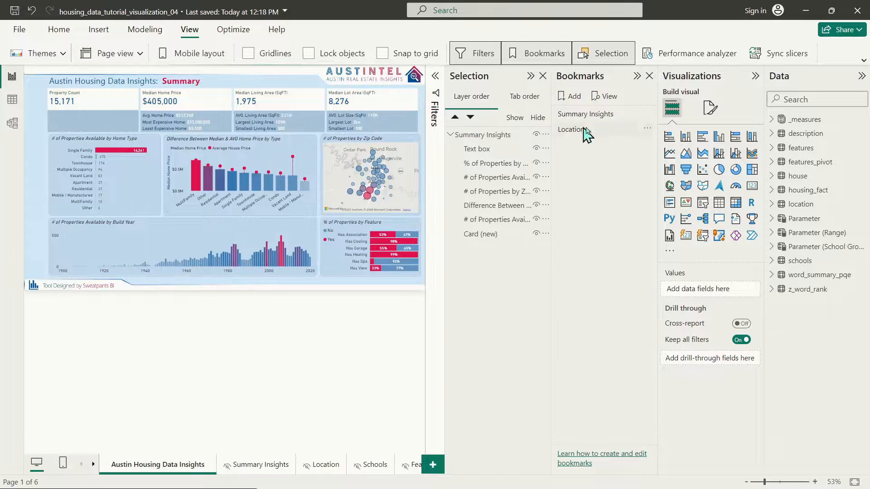
pyautogui.rightClick(608, 115)
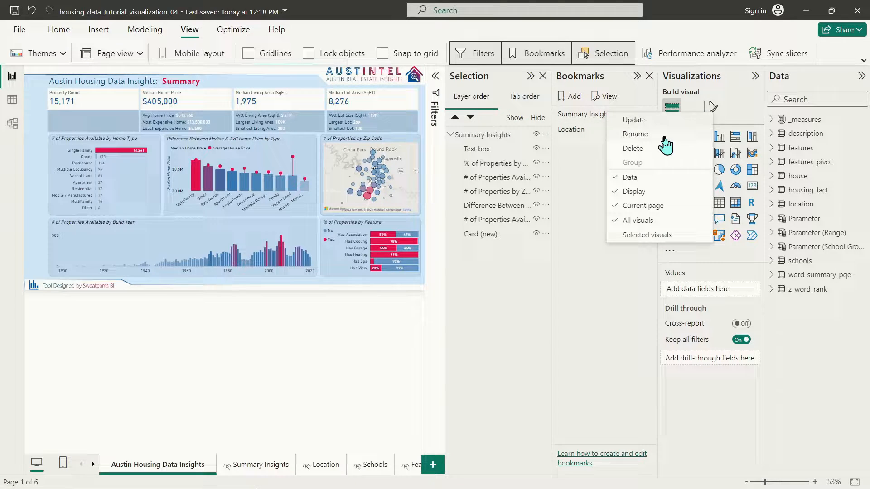
pyautogui.click(634, 121)
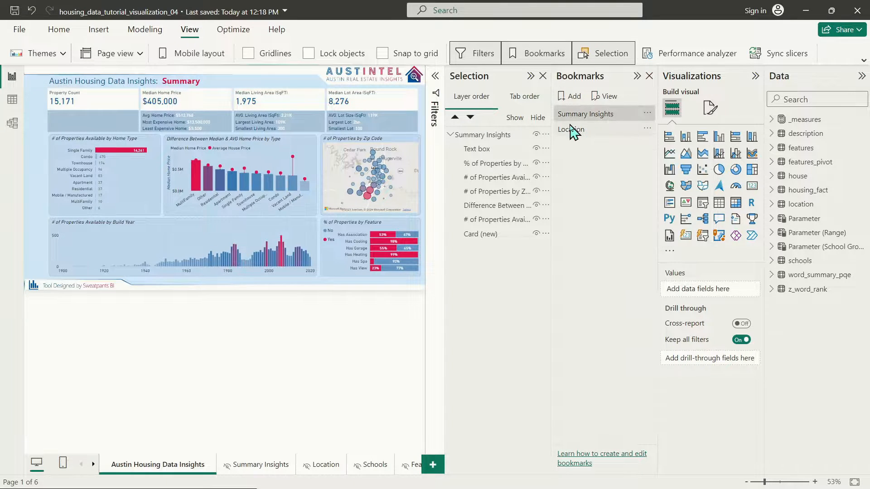
pyautogui.click(575, 131)
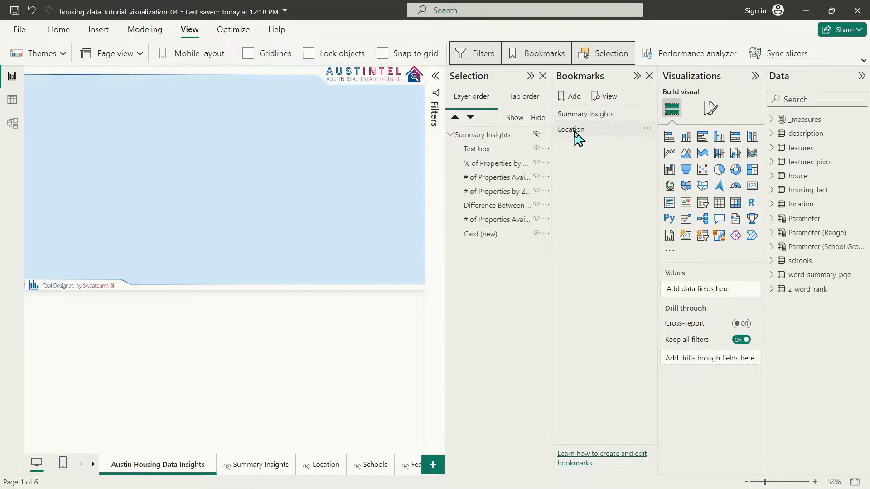
pyautogui.click(581, 115)
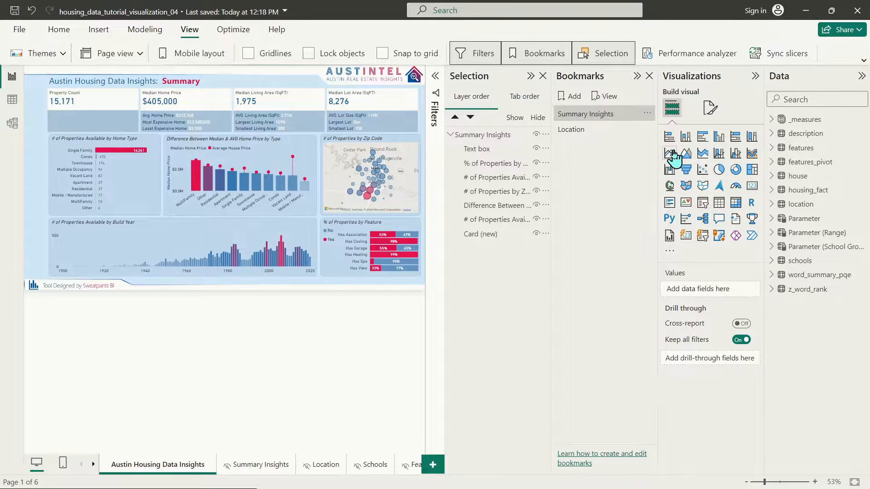
# Step: Paste a copy of the summary title text box onto the cleared page and position it
pyautogui.click(573, 131)
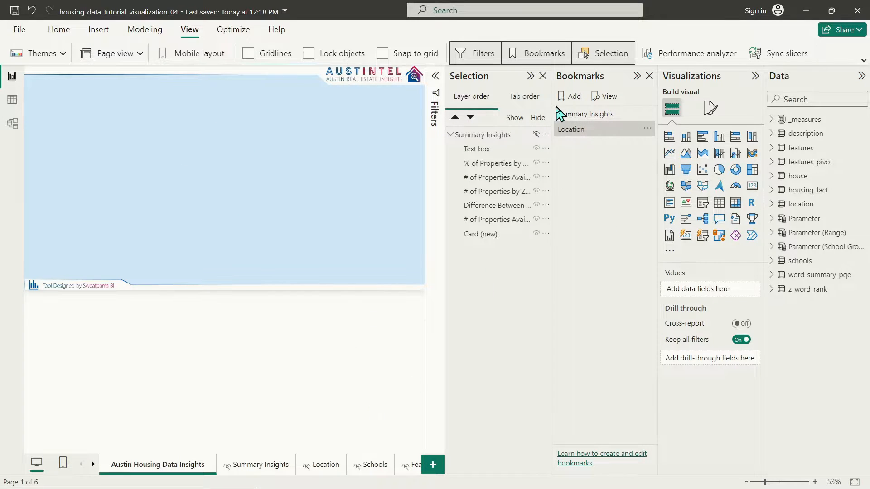
pyautogui.click(490, 152)
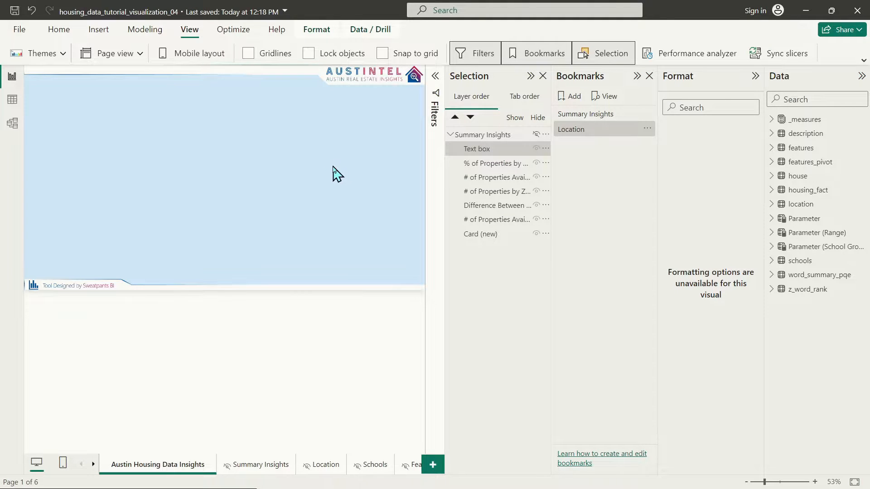
pyautogui.click(208, 106)
pyautogui.hotkey('ctrl', 'v')
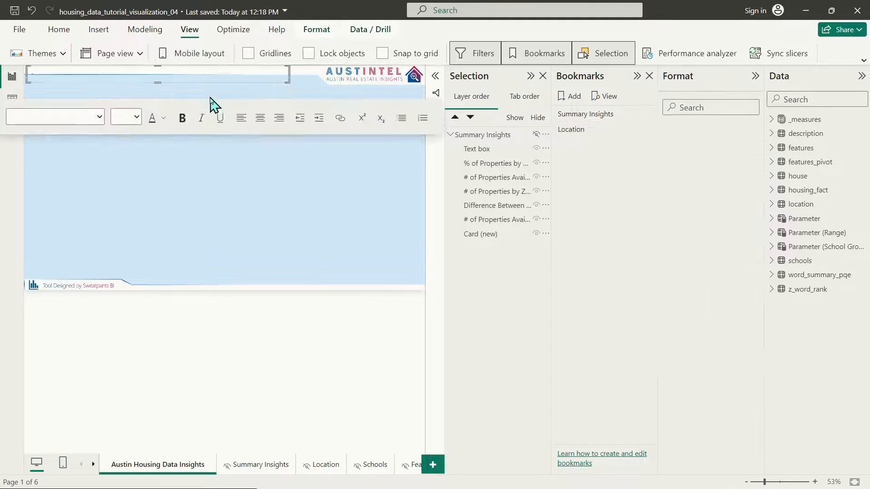
pyautogui.click(207, 194)
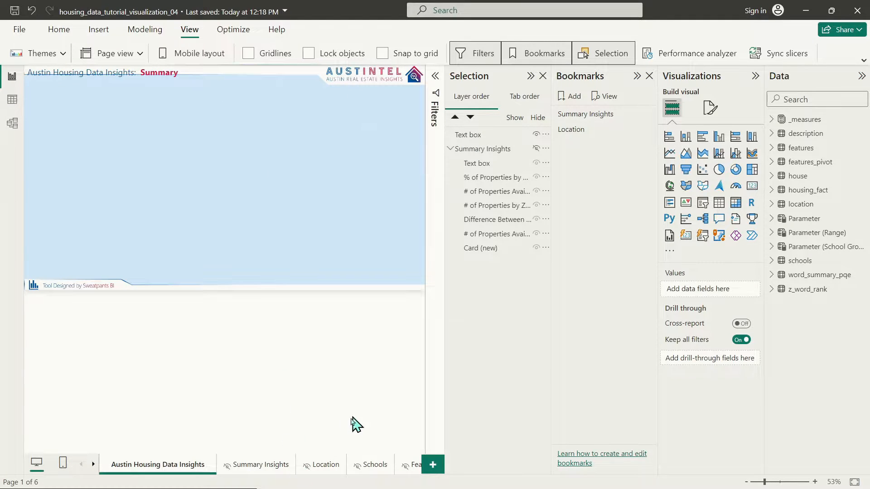
pyautogui.click(202, 69)
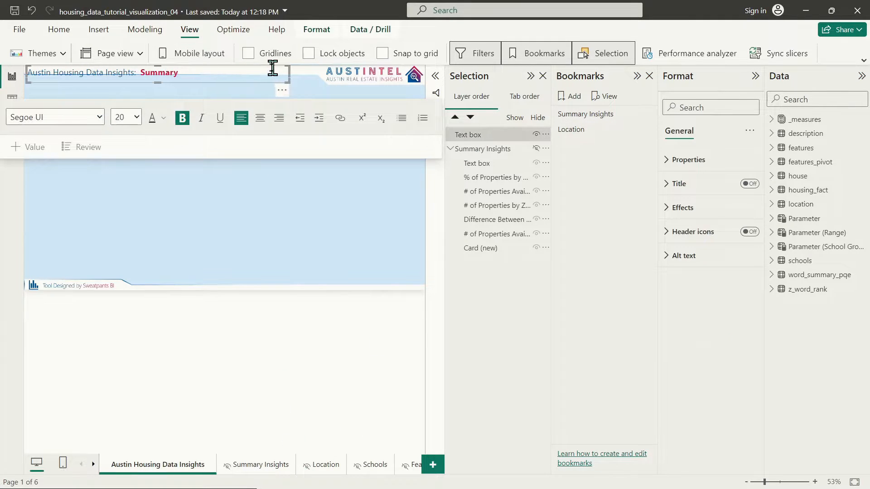
pyautogui.moveTo(271, 84)
pyautogui.mouseDown()
pyautogui.moveTo(255, 83)
pyautogui.moveTo(269, 92)
pyautogui.mouseUp()
pyautogui.click(319, 194)
# Step: Align the new title over the original and change 'Summary' to 'Location' in its text
pyautogui.click(586, 116)
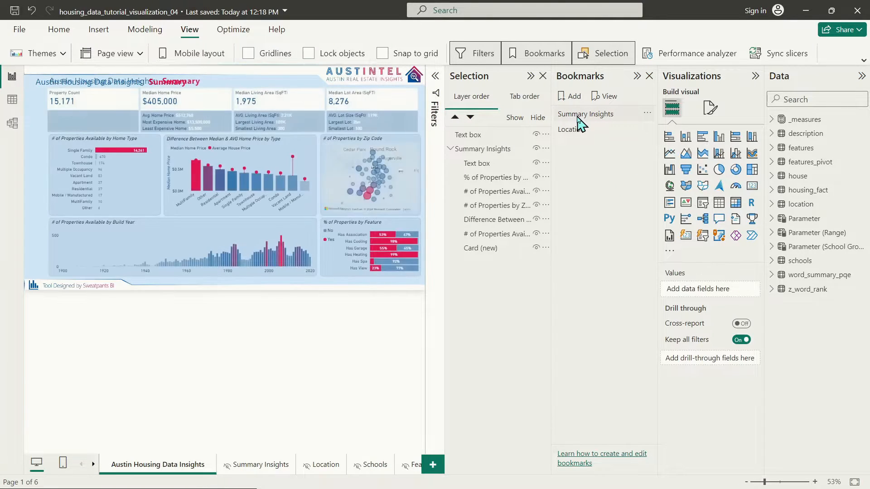
pyautogui.click(41, 81)
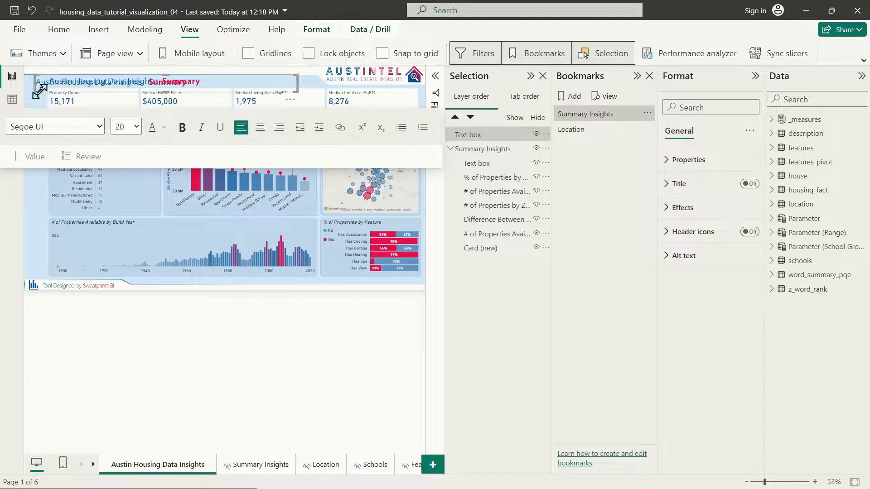
pyautogui.moveTo(44, 92); pyautogui.dragTo(56, 92)
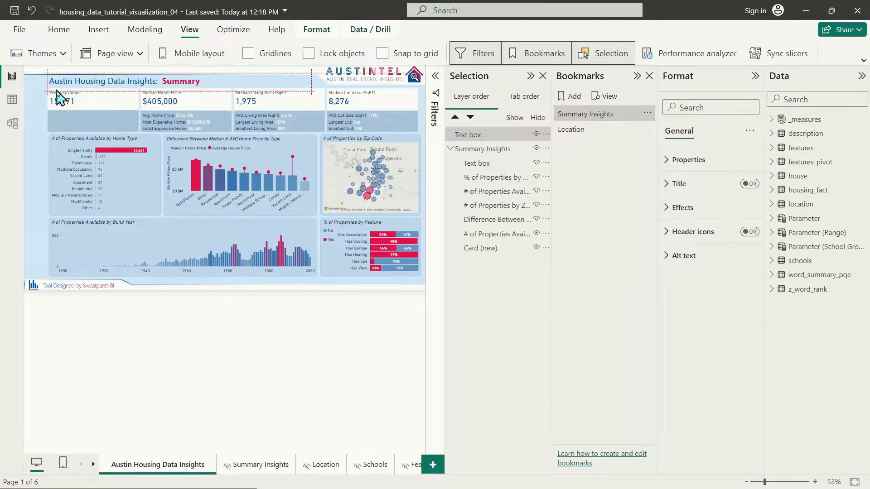
pyautogui.click(57, 91)
pyautogui.doubleClick(182, 85)
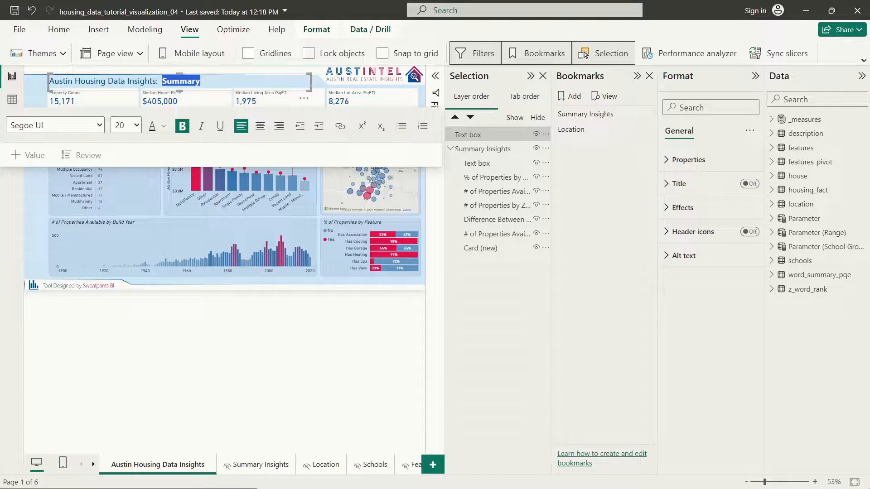
pyautogui.click(167, 81)
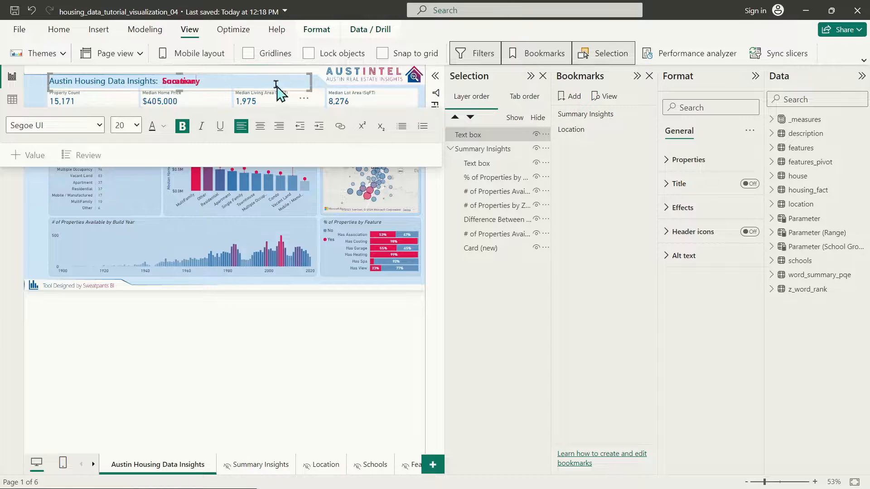
pyautogui.click(579, 135)
pyautogui.click(294, 227)
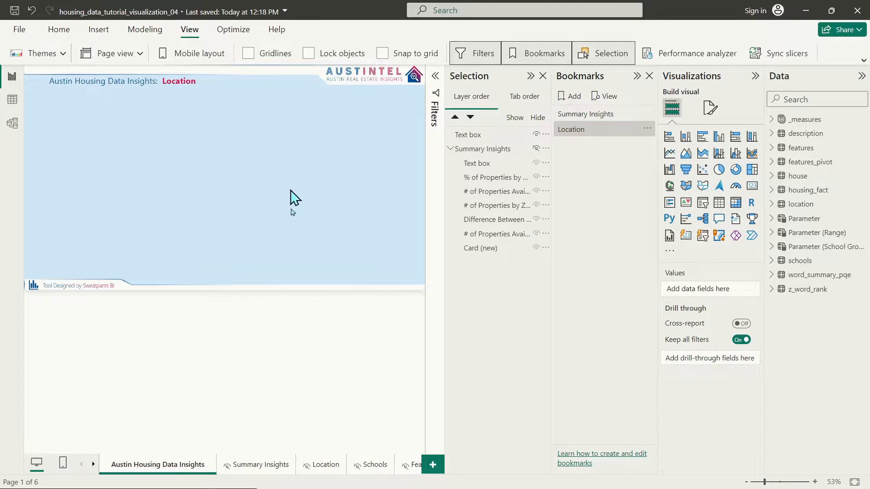
# Step: Paste the Location page's Average House Price map onto the main page, enlarged below the title
pyautogui.click(320, 470)
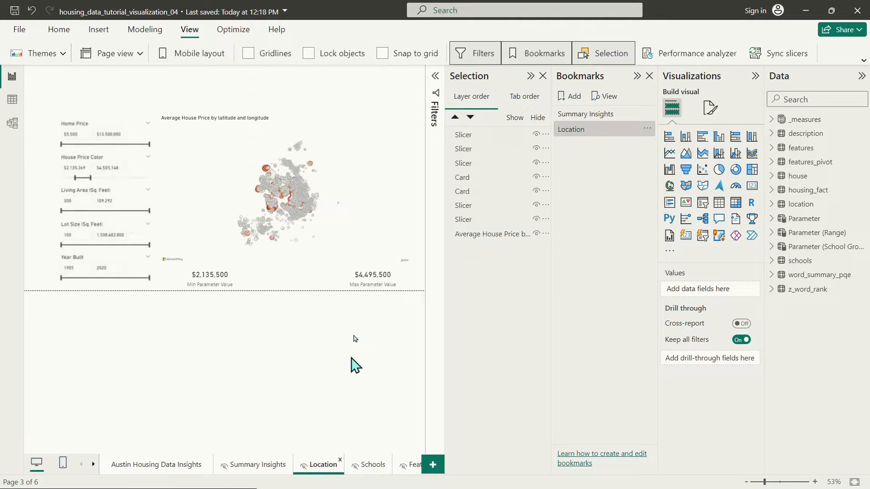
pyautogui.click(248, 122)
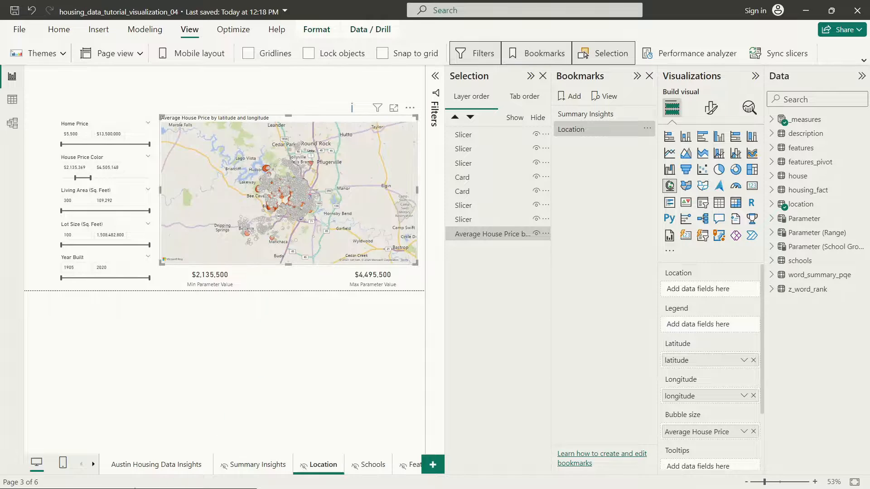
pyautogui.click(148, 471)
pyautogui.hotkey('ctrl', 'v')
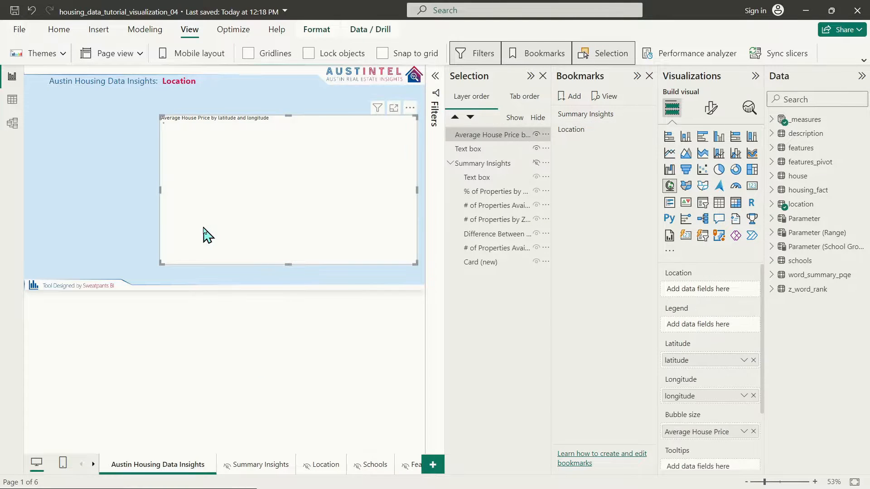
pyautogui.moveTo(233, 123); pyautogui.dragTo(120, 100)
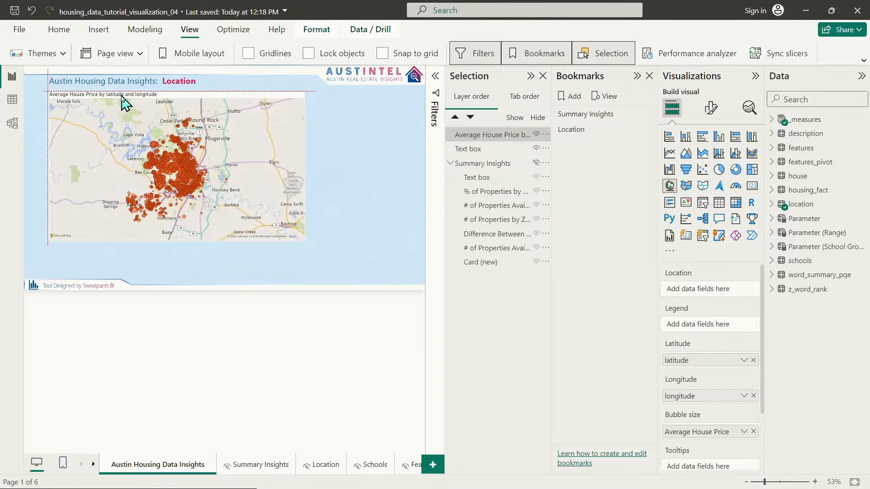
pyautogui.moveTo(347, 252); pyautogui.dragTo(416, 261)
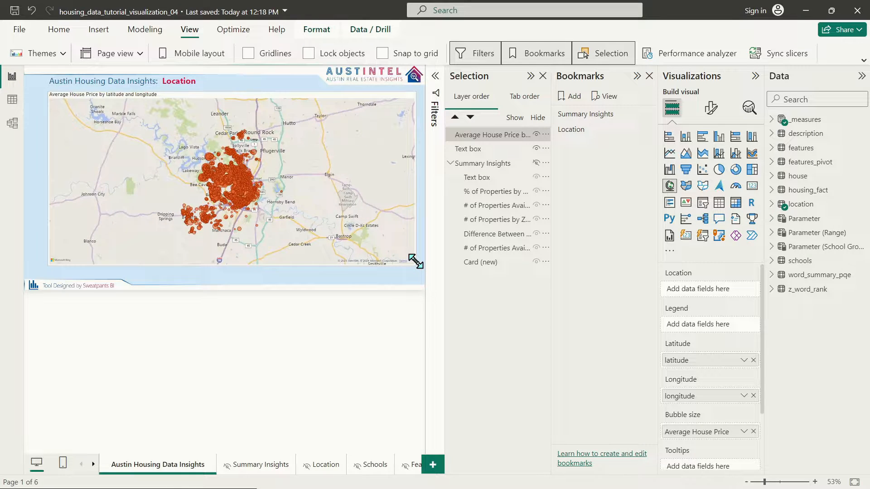
pyautogui.moveTo(243, 102)
pyautogui.mouseDown()
pyautogui.moveTo(244, 112)
pyautogui.moveTo(228, 105)
pyautogui.moveTo(241, 106)
pyautogui.mouseUp()
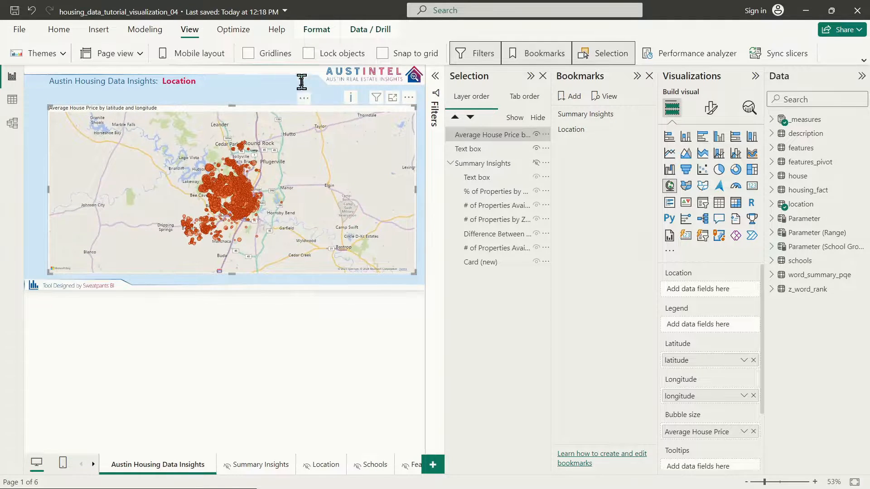
pyautogui.click(301, 82)
pyautogui.click(410, 198)
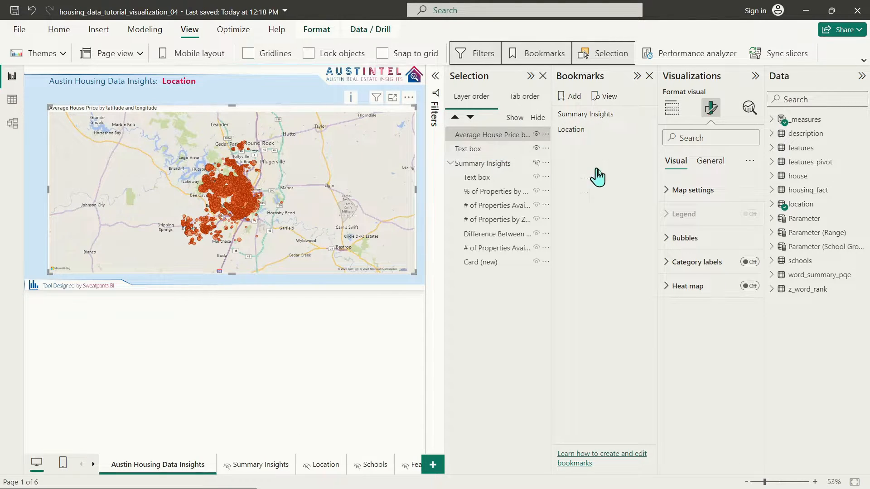
# Step: Format-paint the zip code map's red bubbles onto the price map and widen it to the right edge
pyautogui.click(599, 117)
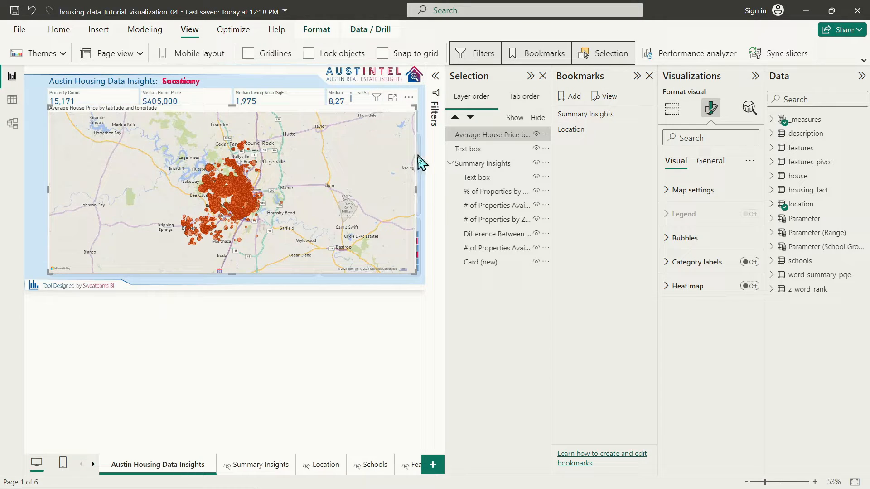
pyautogui.moveTo(417, 187); pyautogui.dragTo(391, 198)
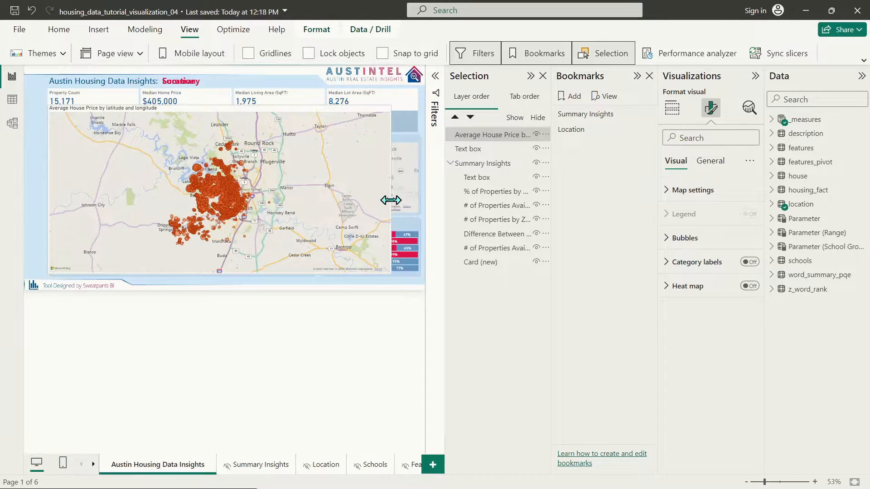
pyautogui.click(410, 147)
pyautogui.click(409, 147)
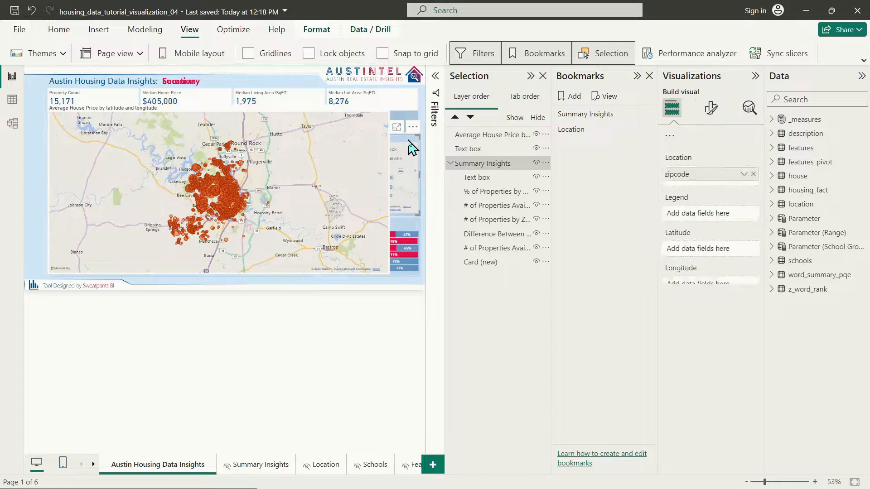
pyautogui.click(59, 29)
pyautogui.click(45, 53)
pyautogui.click(383, 160)
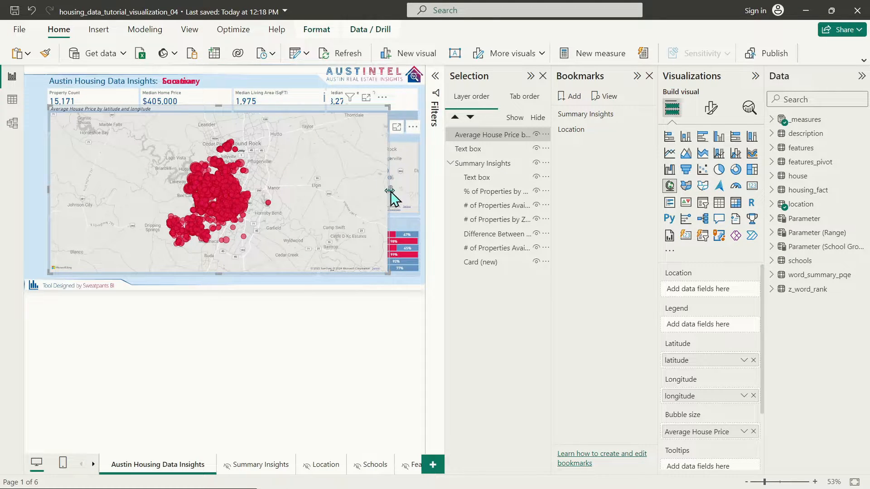
pyautogui.click(589, 132)
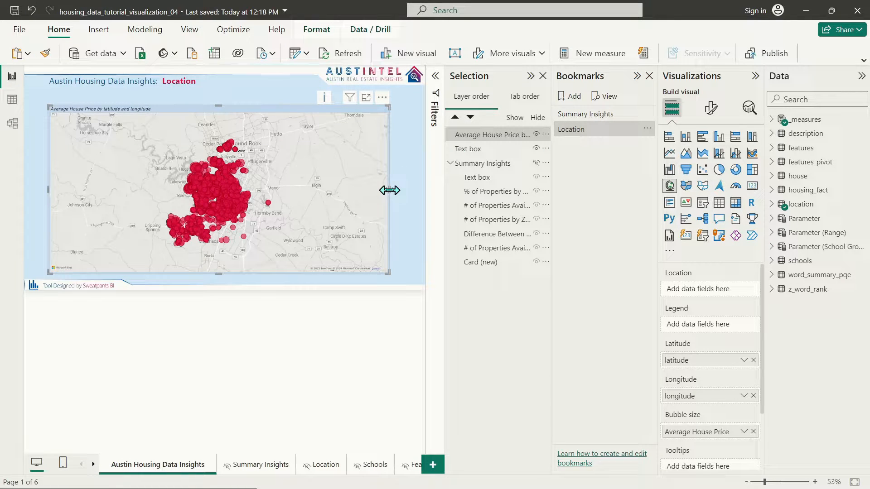
pyautogui.moveTo(390, 191); pyautogui.dragTo(421, 190)
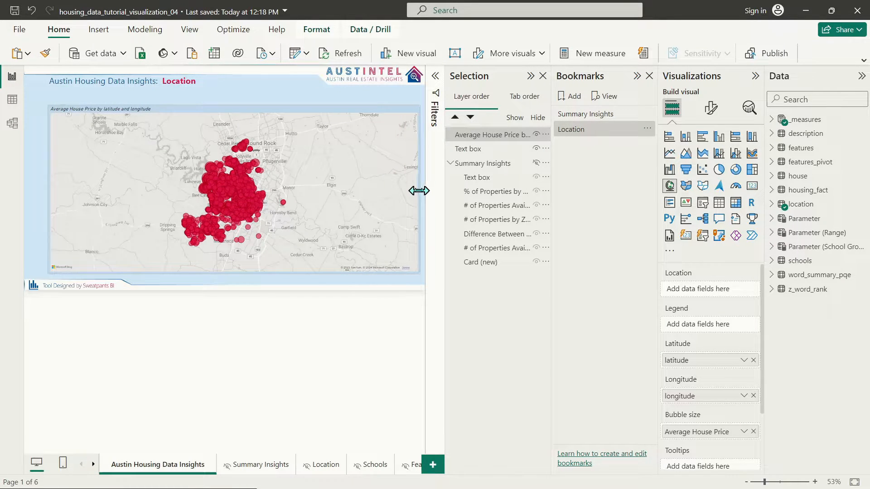
pyautogui.click(324, 467)
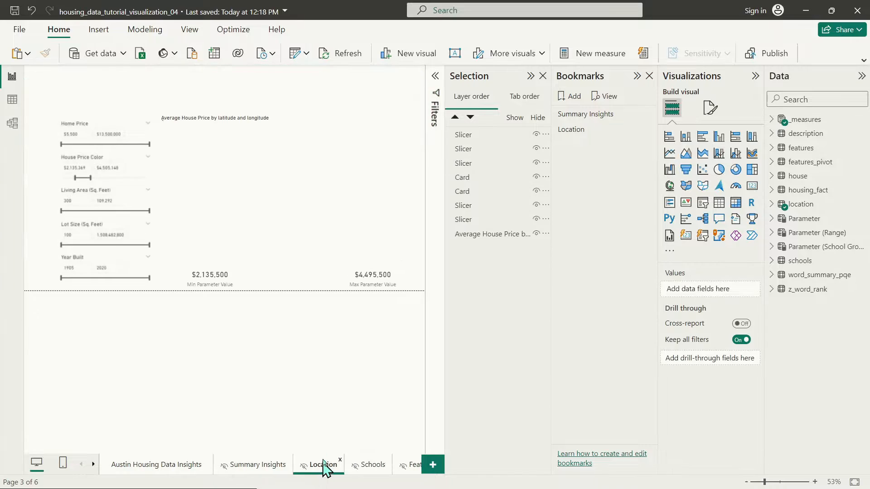
# Step: Paste the House Price Color slicer unsynced as a strip above the map, lowering the map's top edge
pyautogui.click(126, 163)
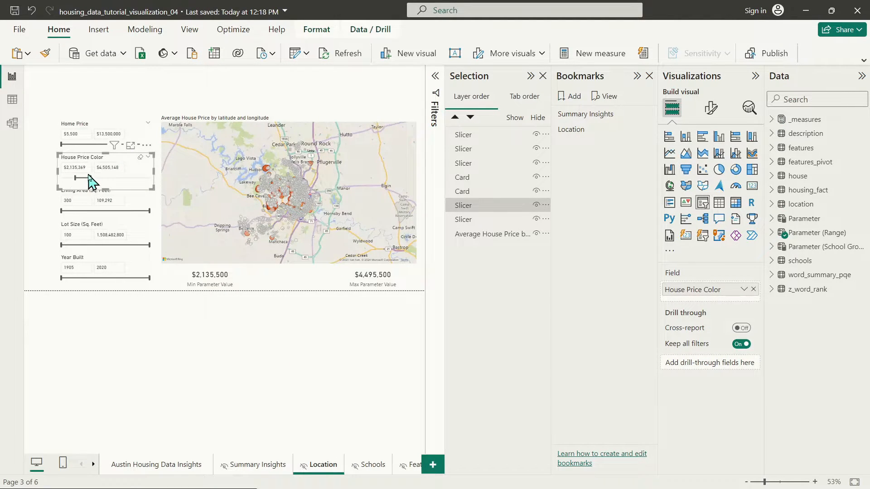
pyautogui.moveTo(91, 179); pyautogui.dragTo(116, 179)
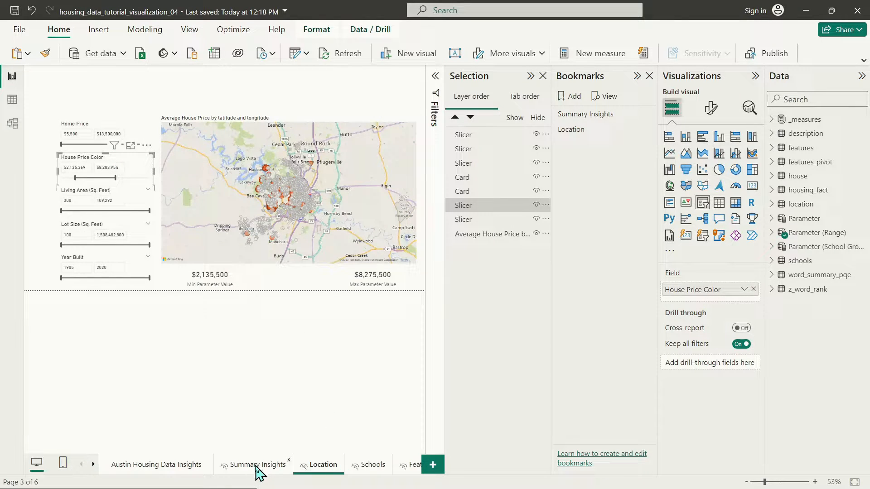
pyautogui.click(169, 467)
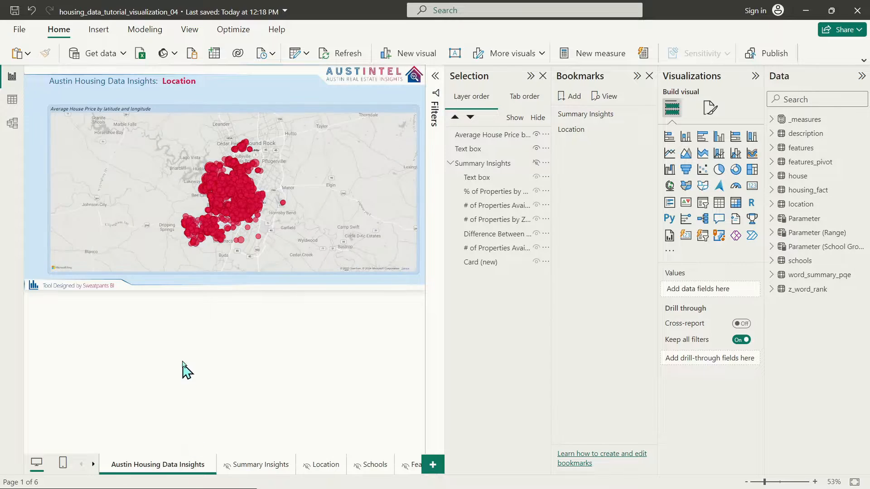
pyautogui.hotkey('ctrl', 'v')
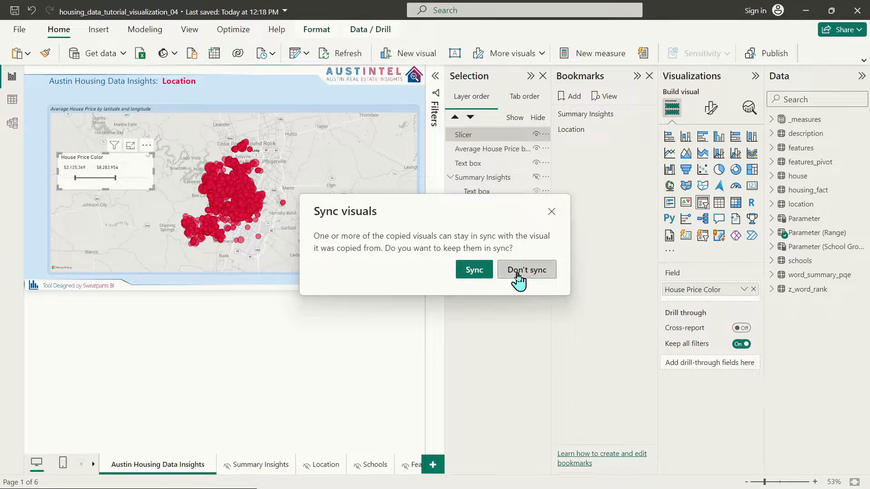
pyautogui.click(518, 277)
pyautogui.moveTo(120, 169); pyautogui.dragTo(416, 120)
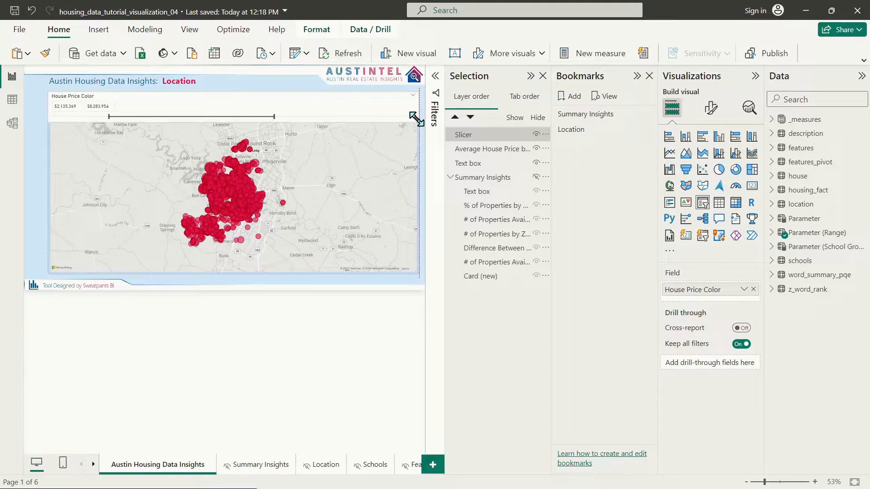
pyautogui.click(398, 145)
pyautogui.moveTo(227, 110); pyautogui.dragTo(248, 123)
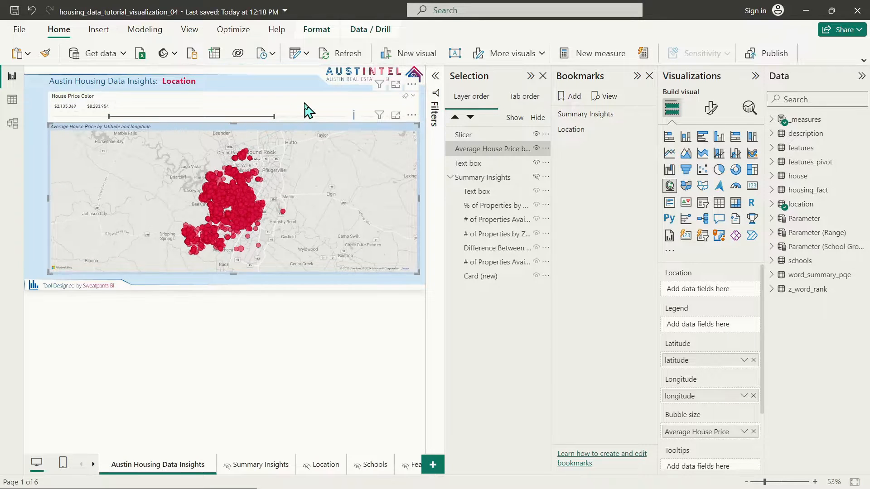
pyautogui.click(304, 104)
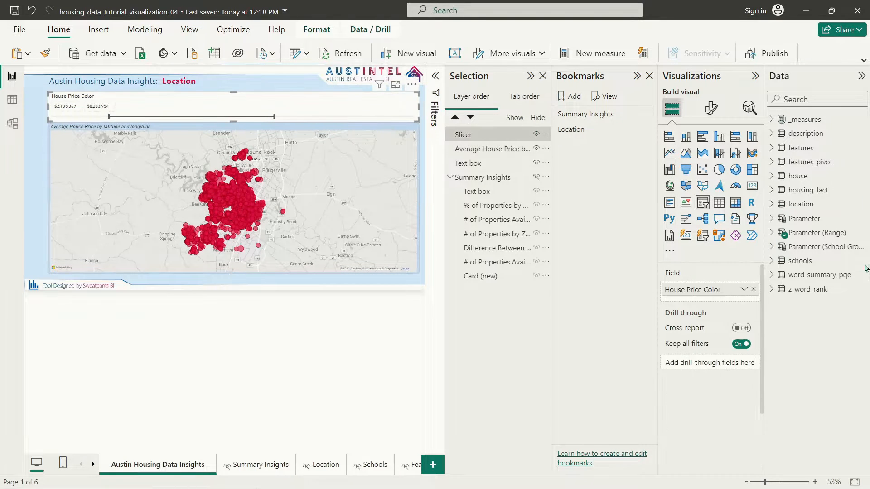
# Step: Turn off the price slicer's background under General > Effects
pyautogui.click(712, 109)
pyautogui.click(710, 161)
pyautogui.click(683, 237)
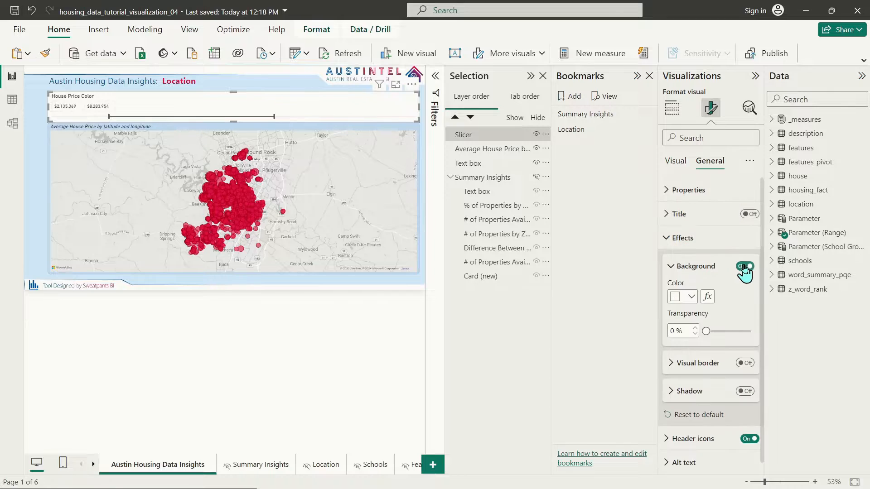
pyautogui.click(746, 267)
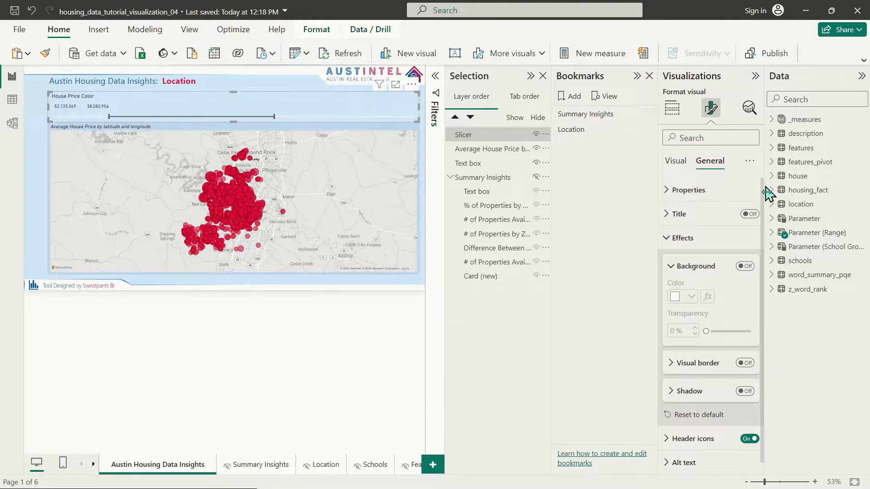
pyautogui.click(678, 238)
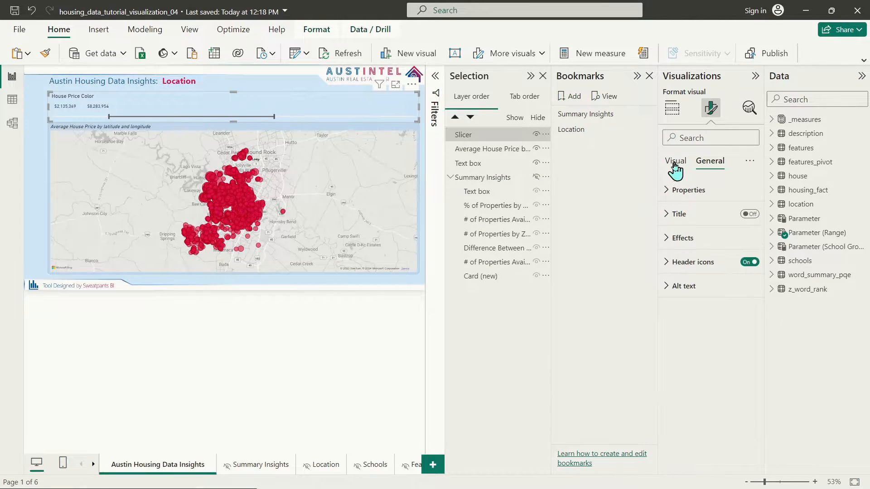
# Step: Set the slicer values to font size 15 with dark text
pyautogui.click(675, 162)
pyautogui.click(680, 190)
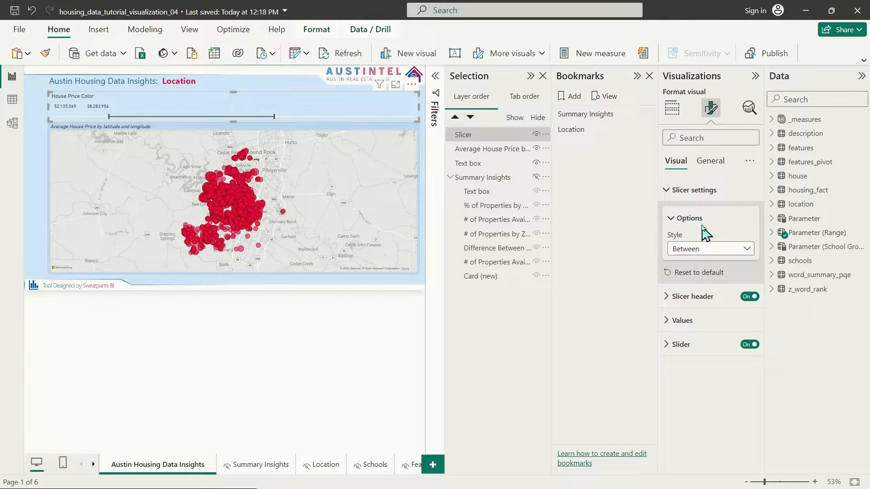
pyautogui.click(679, 191)
pyautogui.click(684, 239)
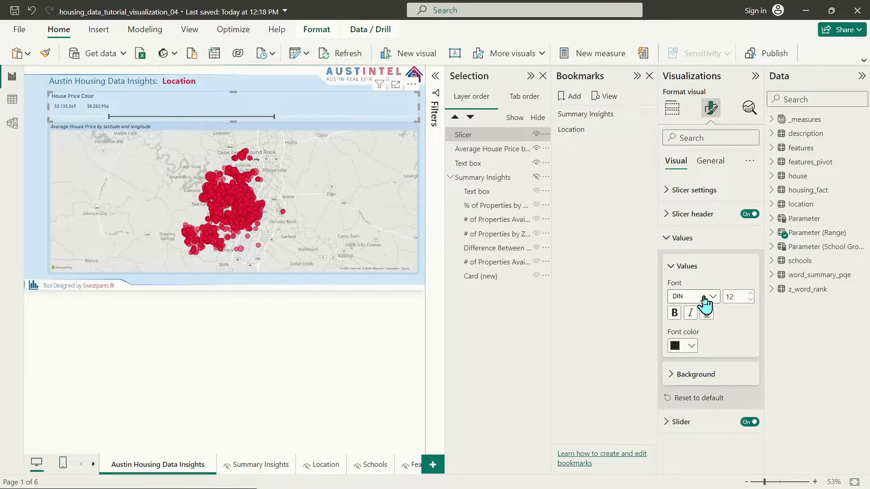
pyautogui.click(750, 295)
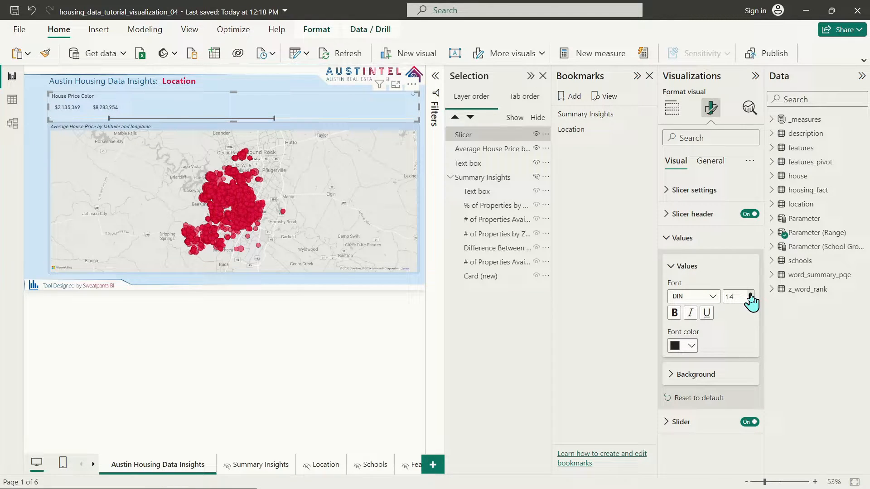
pyautogui.click(692, 346)
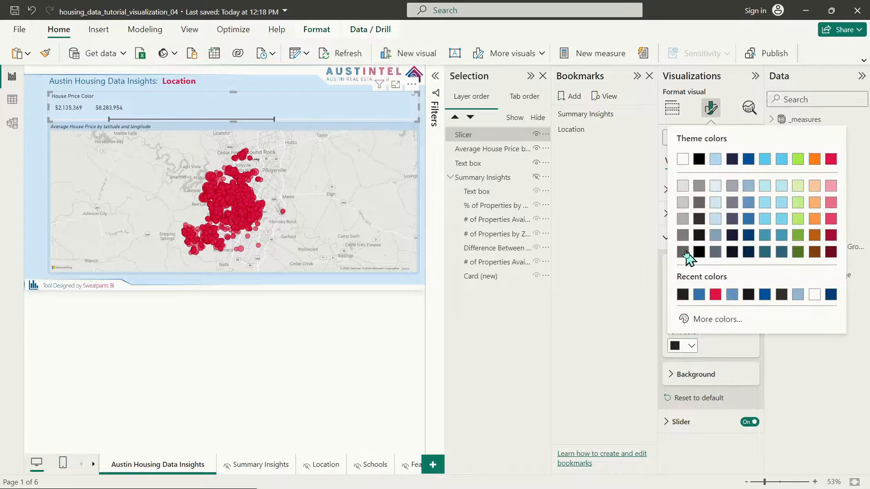
pyautogui.click(683, 160)
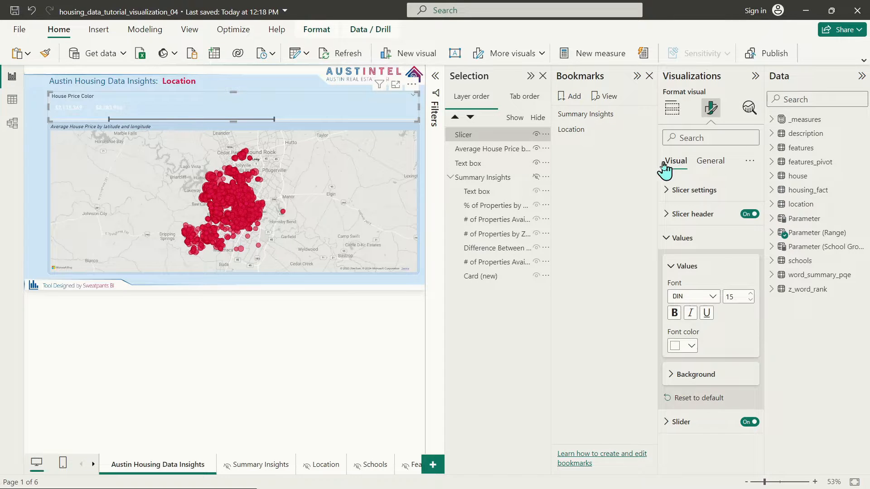
pyautogui.click(692, 348)
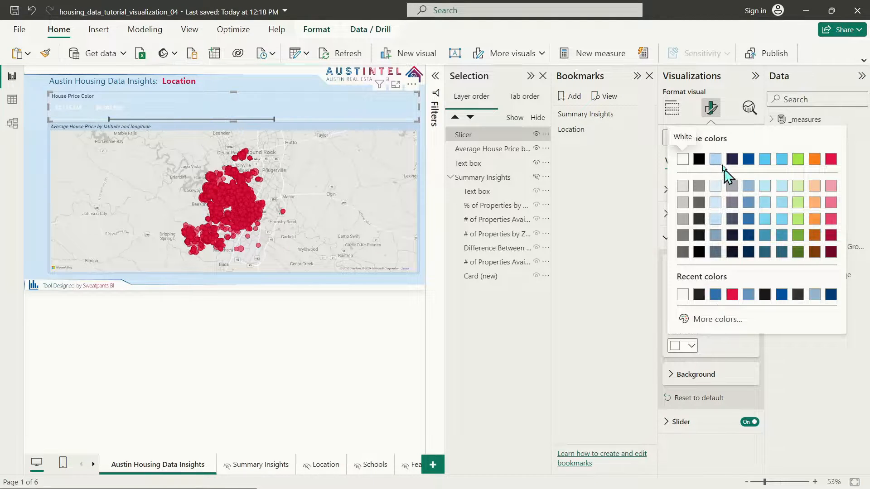
pyautogui.click(698, 219)
# Step: Give the slicer's value boxes a white background
pyautogui.click(677, 375)
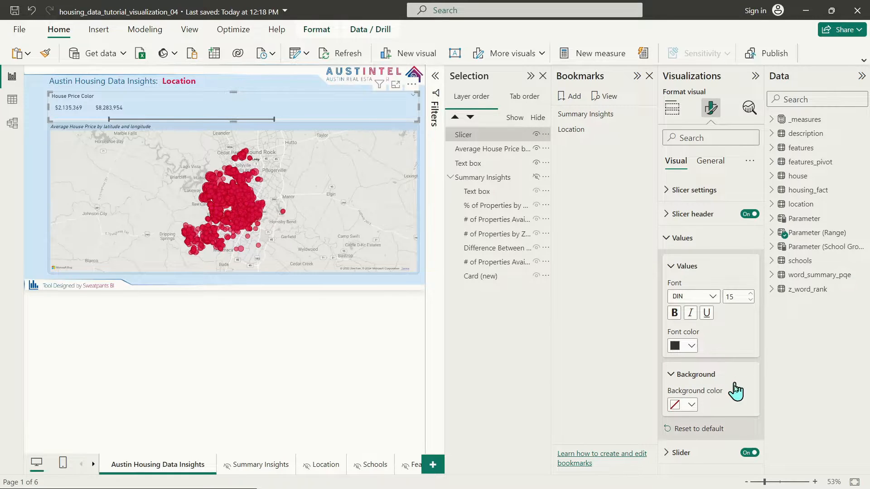
pyautogui.click(691, 404)
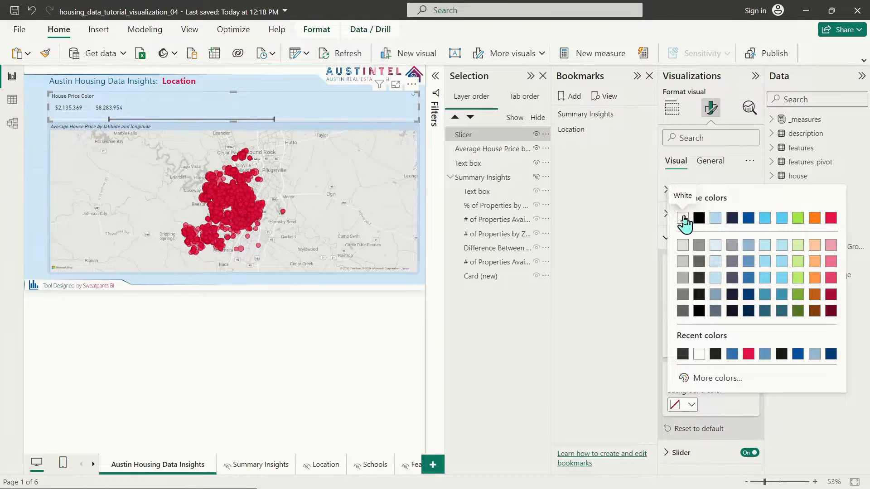
pyautogui.click(683, 219)
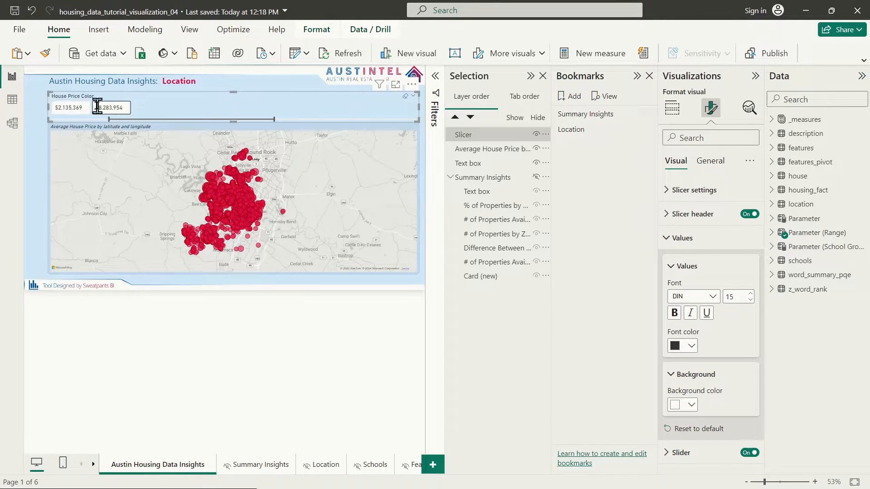
pyautogui.click(738, 219)
# Step: Replace the slicer header with a home-price prompt in italic size 15 dark text, and heighten the slicer
pyautogui.tripleClick(704, 273)
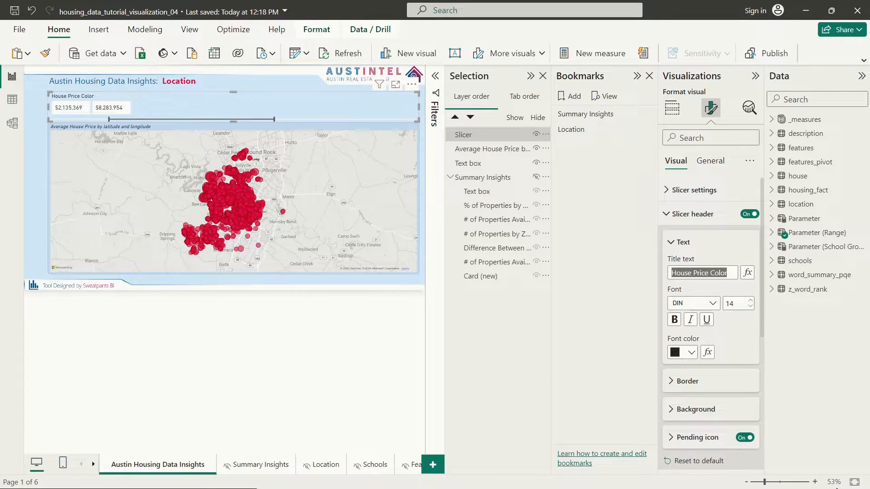
pyautogui.write('Pick a Range of H')
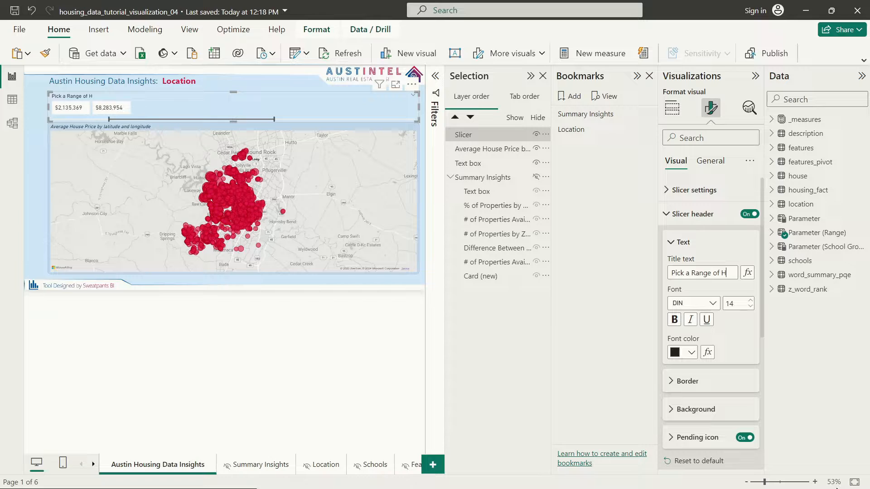
pyautogui.write('rices to Highlight in the Map Below. The Colors Will Update Based On Your Selection:')
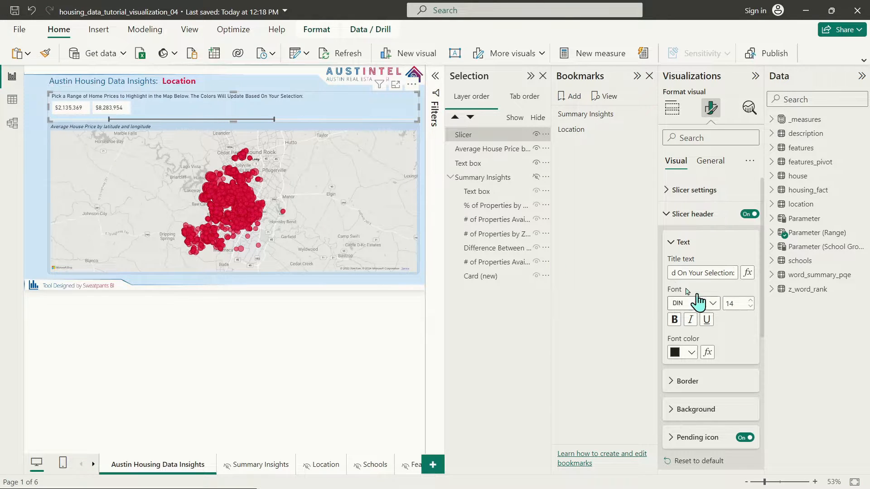
pyautogui.click(752, 304)
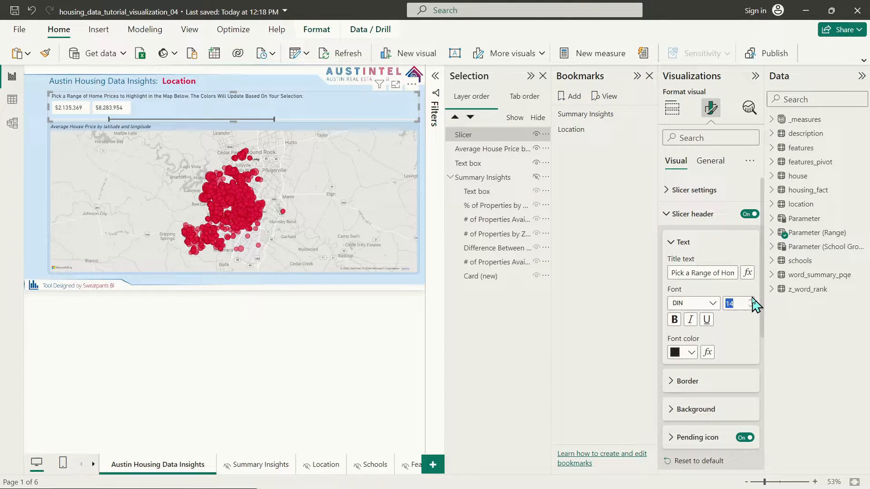
pyautogui.click(691, 320)
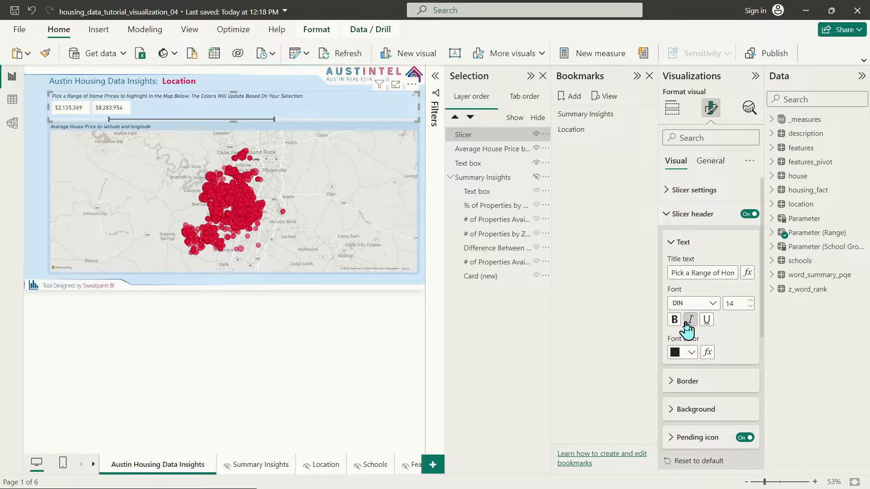
pyautogui.click(751, 301)
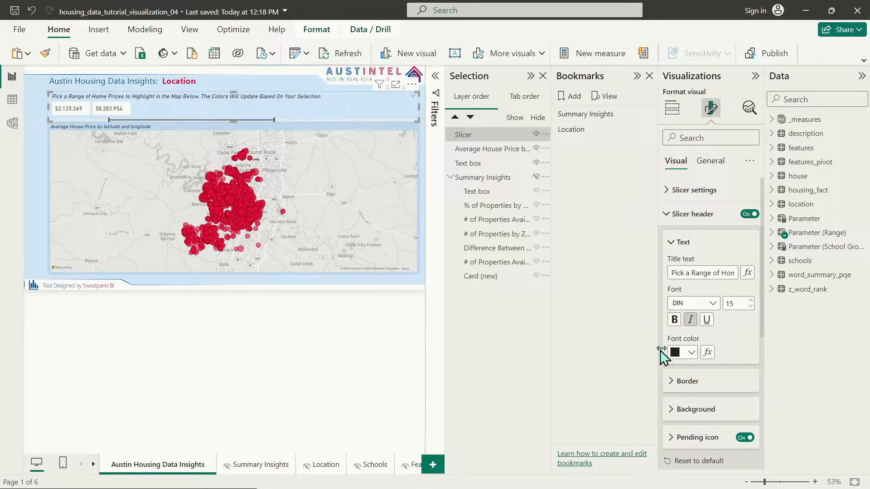
pyautogui.click(682, 353)
pyautogui.click(702, 248)
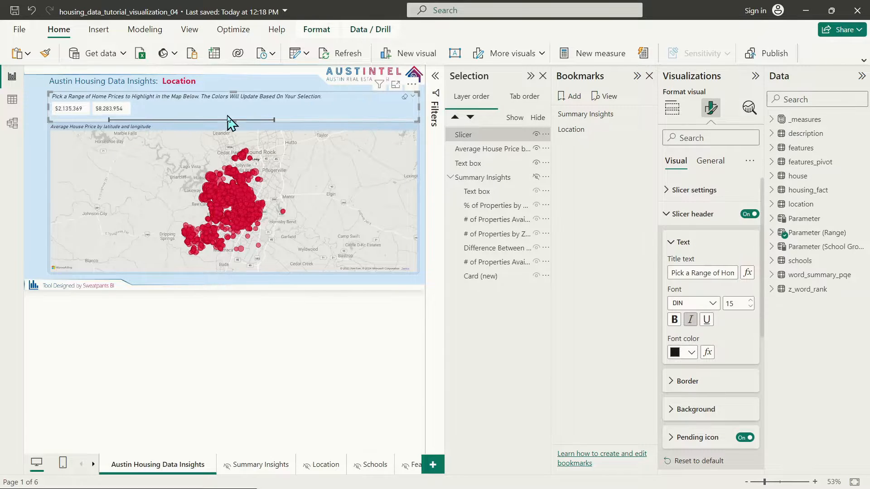
pyautogui.moveTo(228, 123); pyautogui.dragTo(250, 130)
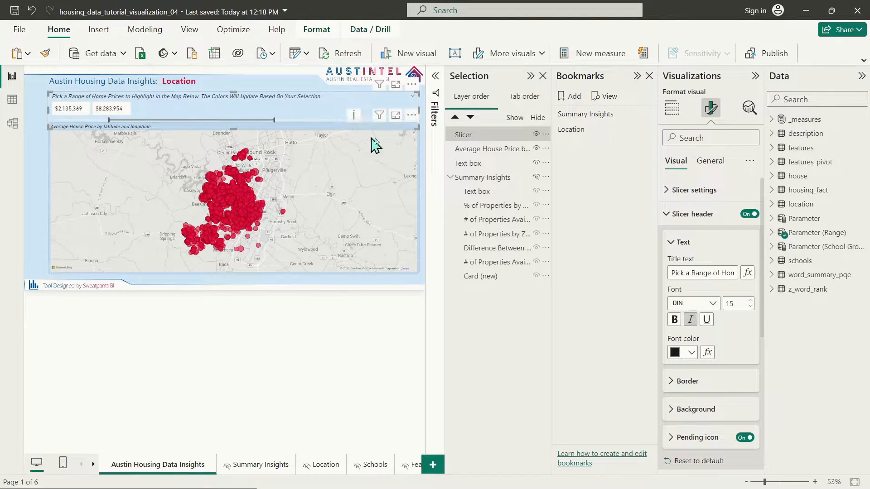
# Step: Set the slider bar colour to the red theme colour #E0144C, matching the map bubbles
pyautogui.click(701, 215)
pyautogui.click(686, 453)
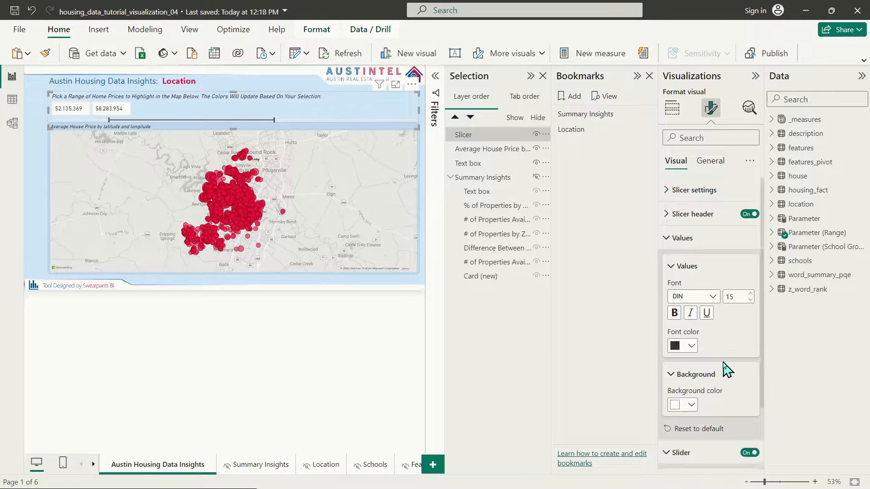
pyautogui.click(682, 434)
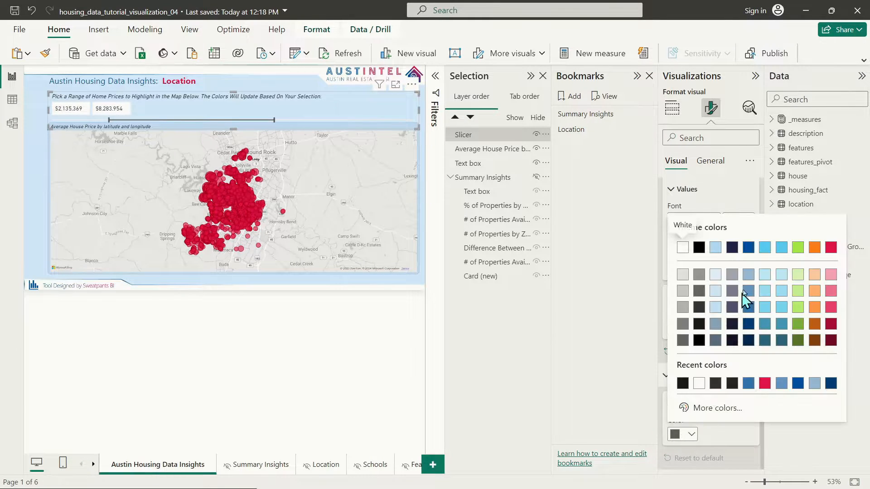
pyautogui.click(749, 248)
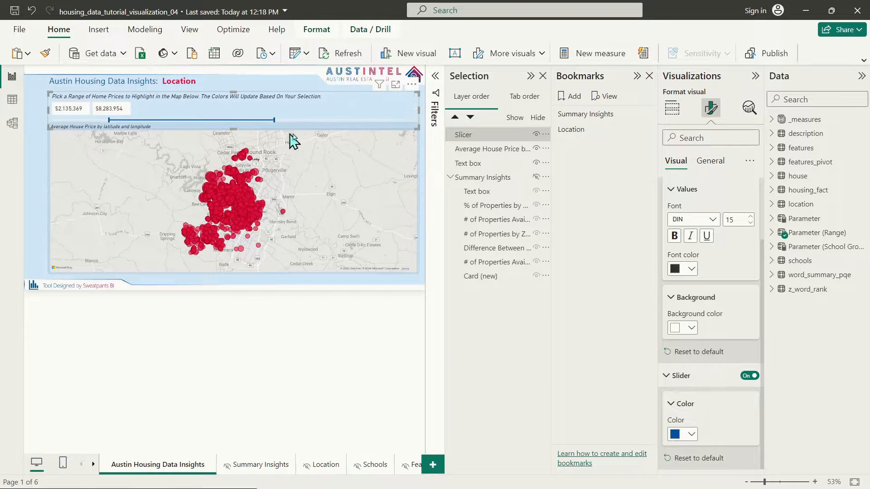
pyautogui.click(682, 435)
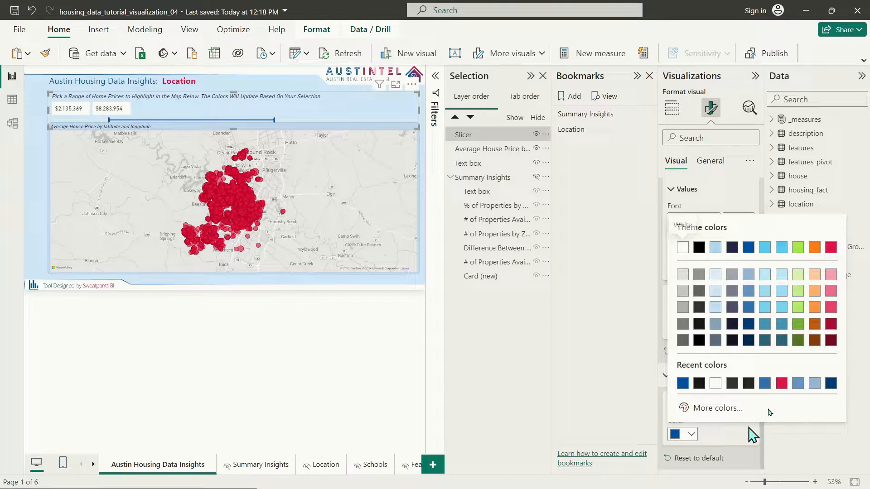
pyautogui.click(832, 248)
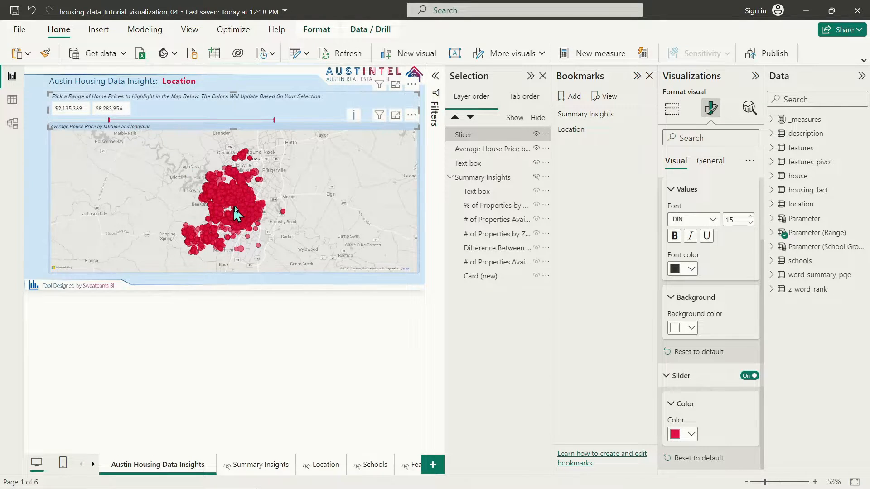
pyautogui.click(281, 136)
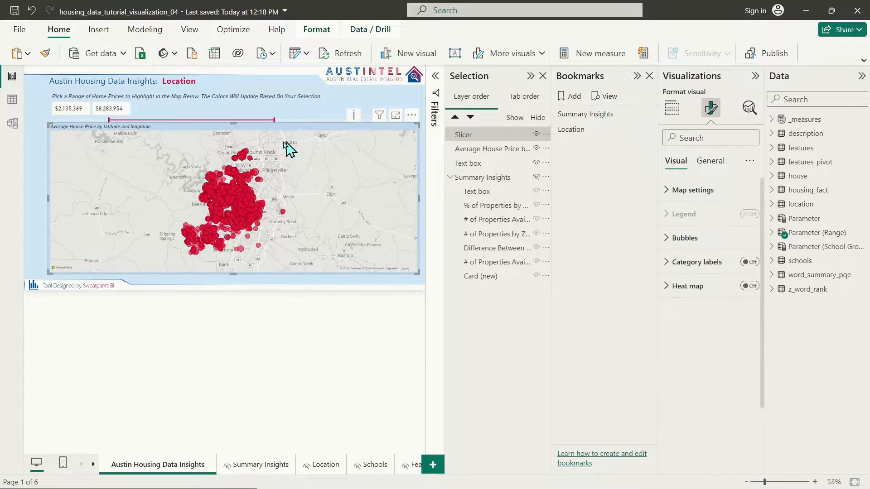
# Step: Trim the map's top edge and colour its bubbles by field value from _measures > Property Color 1
pyautogui.moveTo(237, 125); pyautogui.dragTo(257, 132)
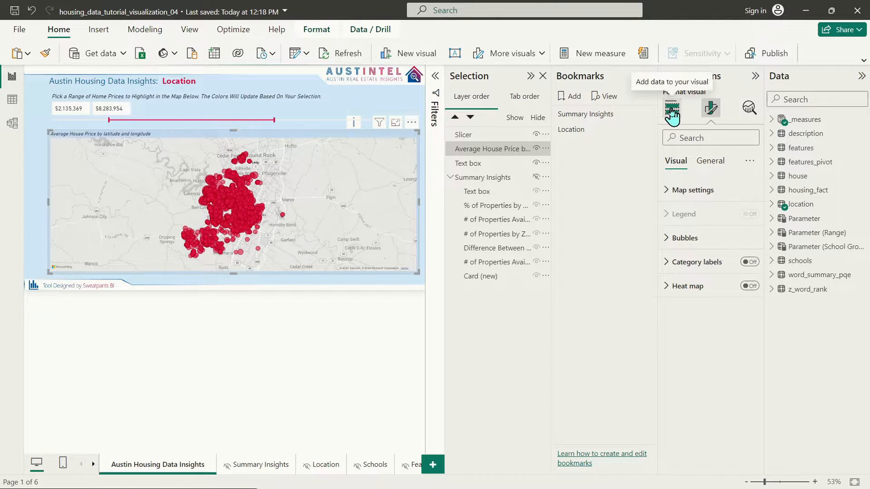
pyautogui.click(699, 164)
pyautogui.click(675, 161)
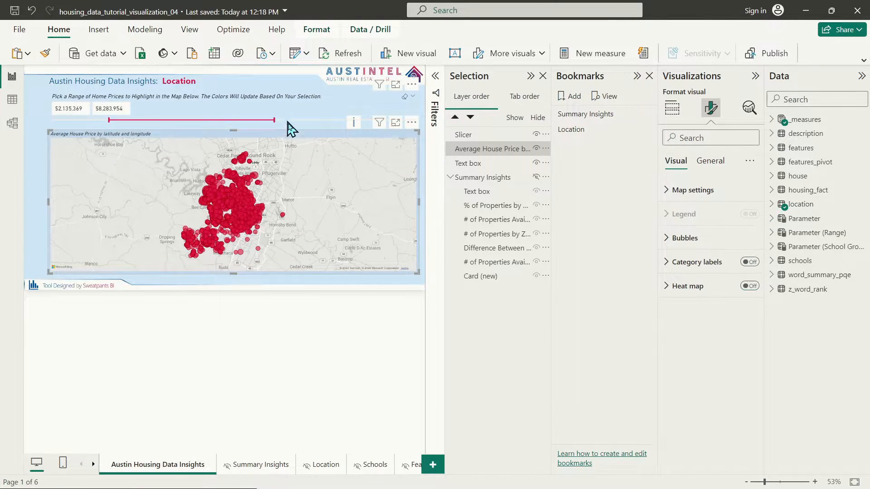
pyautogui.click(663, 247)
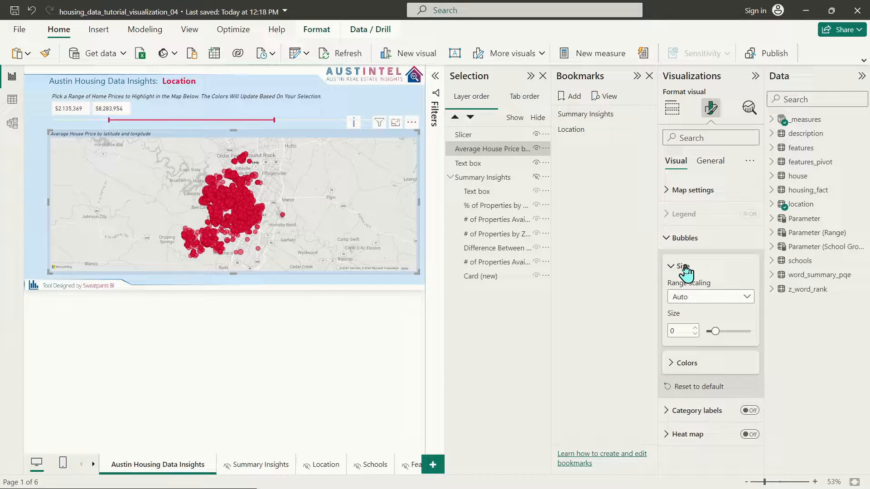
pyautogui.click(700, 364)
pyautogui.click(678, 394)
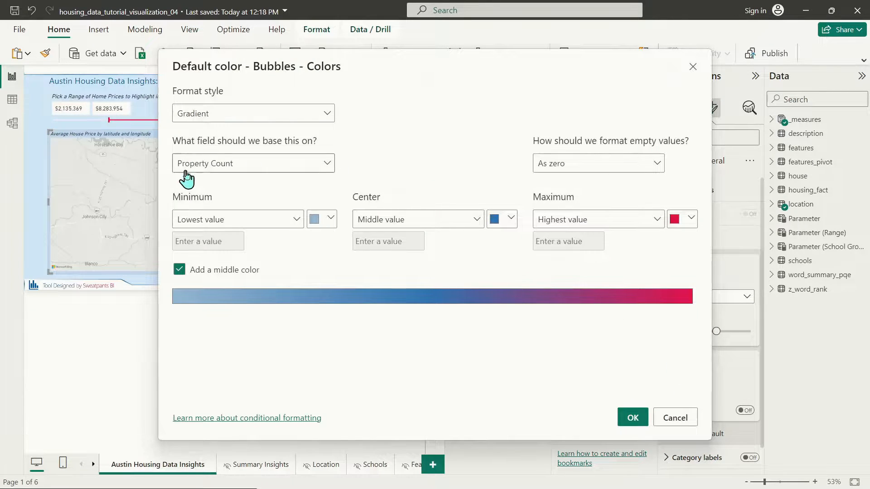
pyautogui.click(233, 113)
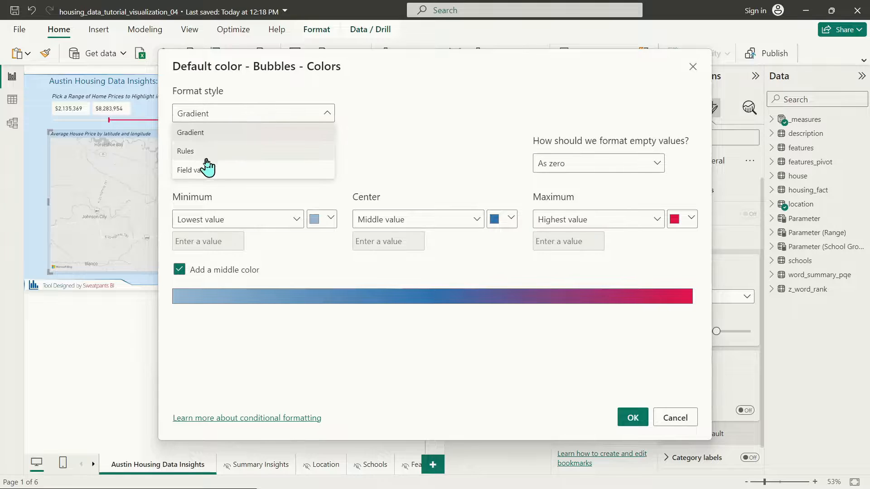
pyautogui.click(209, 170)
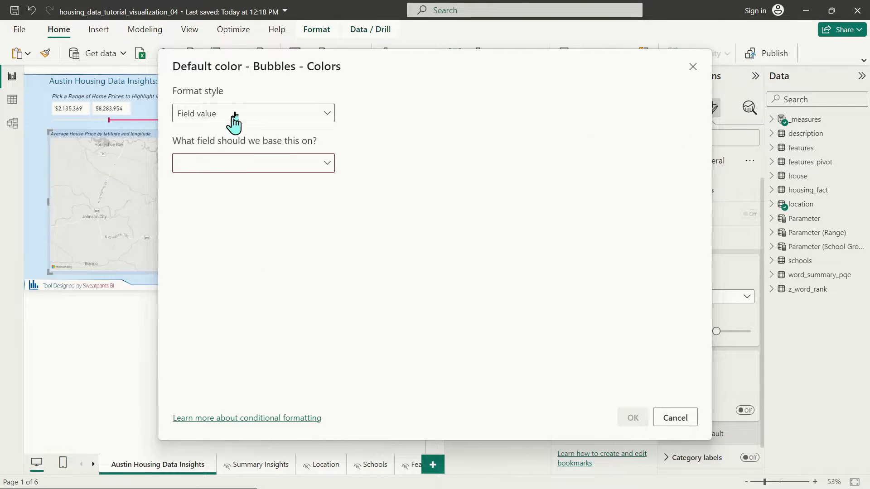
pyautogui.click(230, 167)
pyautogui.click(187, 207)
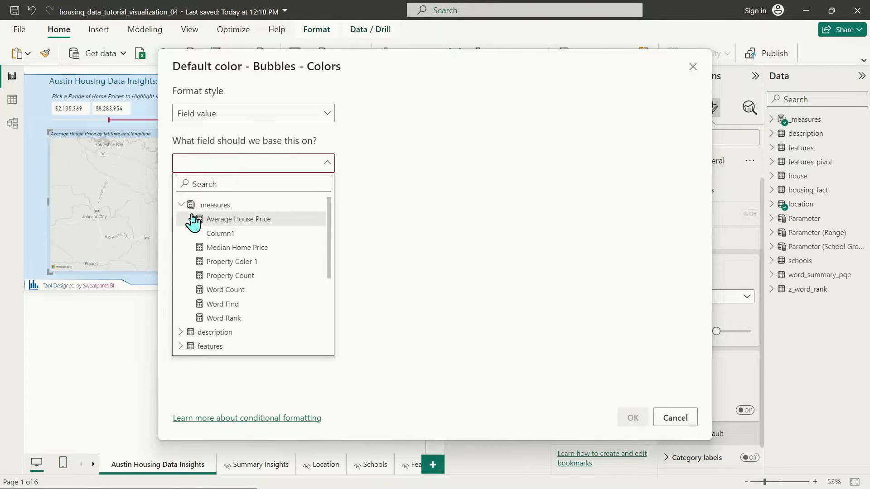
pyautogui.click(245, 262)
pyautogui.click(633, 418)
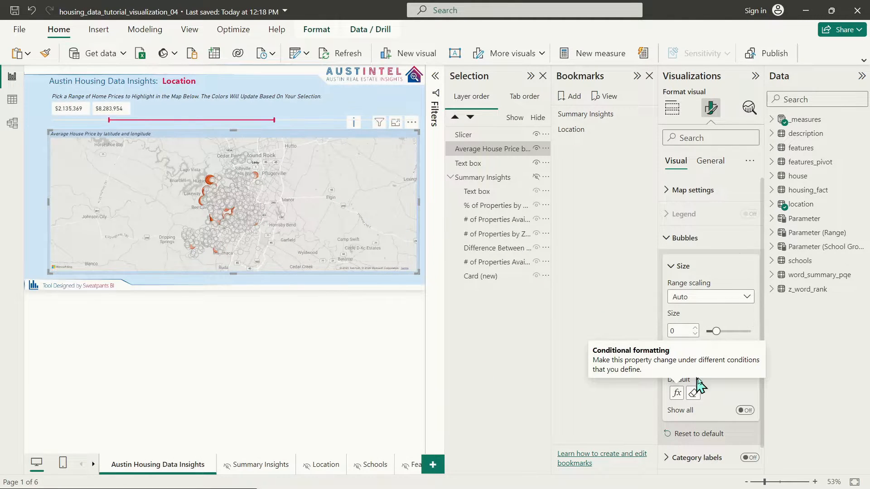
# Step: Expand _measures and show Property Color 1's DAX formula to see its assigned house colours
pyautogui.scroll(2, 223, 207)
pyautogui.scroll(2, 188, 185)
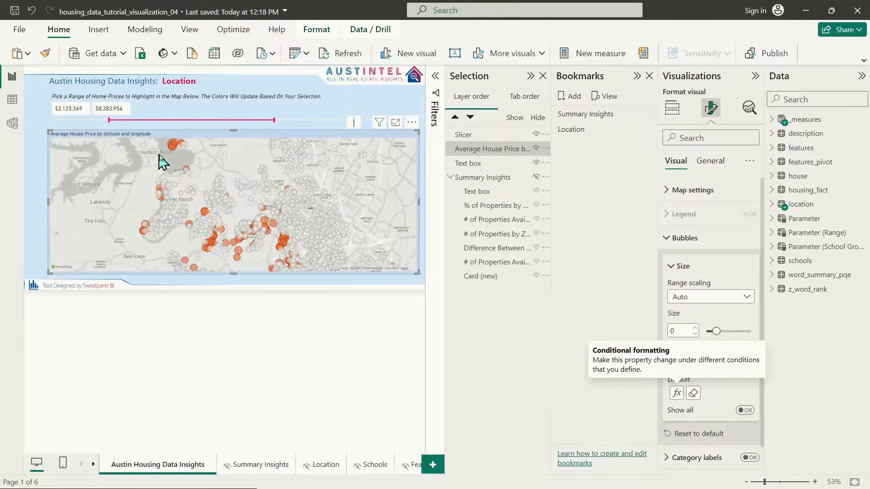
pyautogui.moveTo(173, 151)
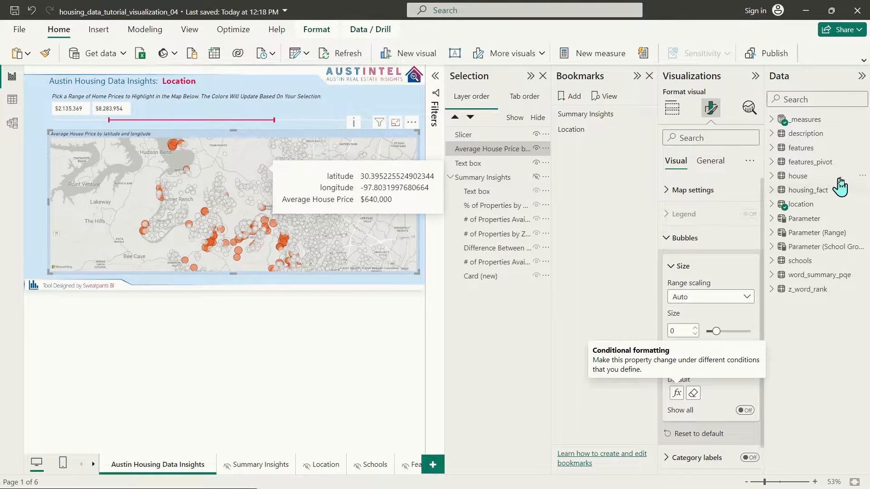
pyautogui.click(772, 119)
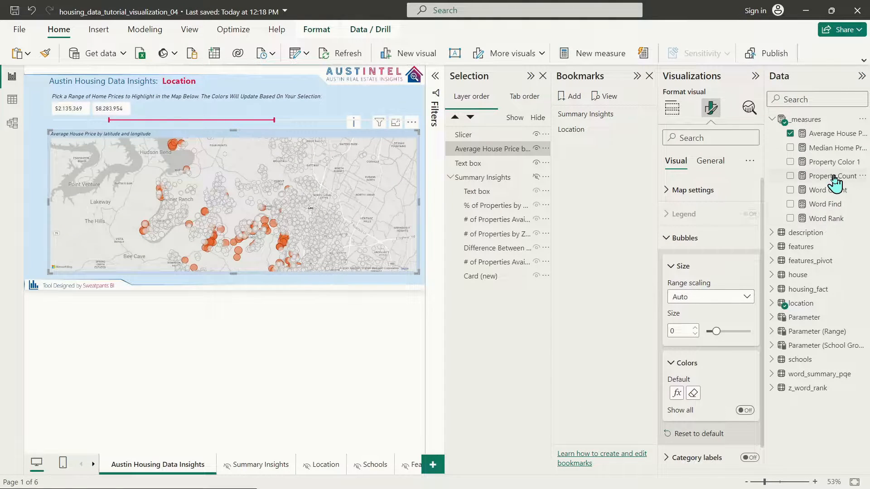
pyautogui.click(829, 163)
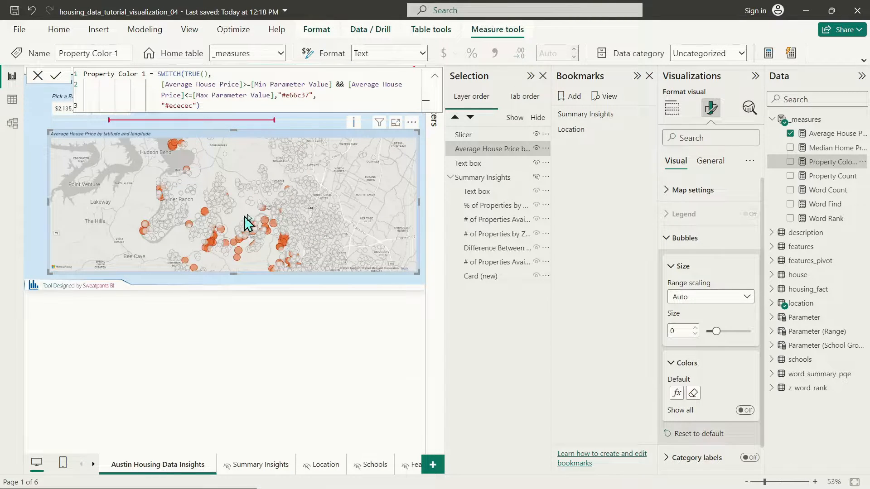
pyautogui.click(711, 163)
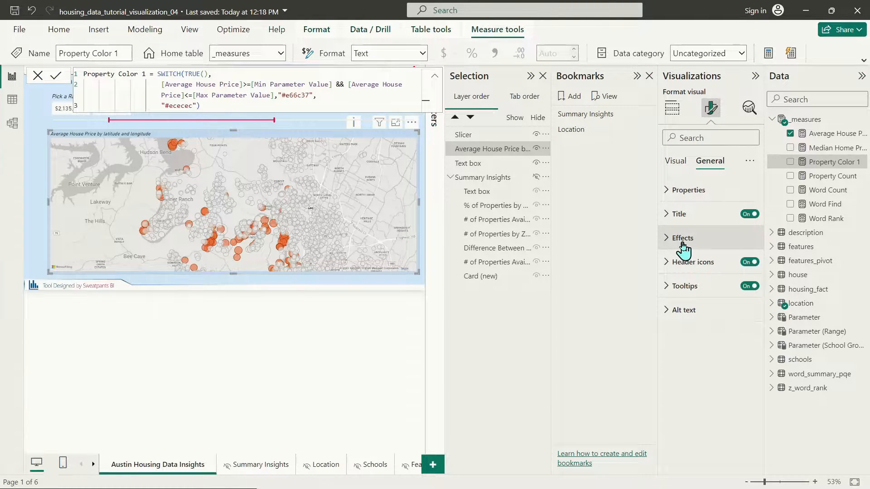
pyautogui.click(360, 284)
# Step: Look up the theme red's hex code in the page's Canvas background colour picker, leaving it unchanged
pyautogui.click(710, 108)
pyautogui.click(707, 213)
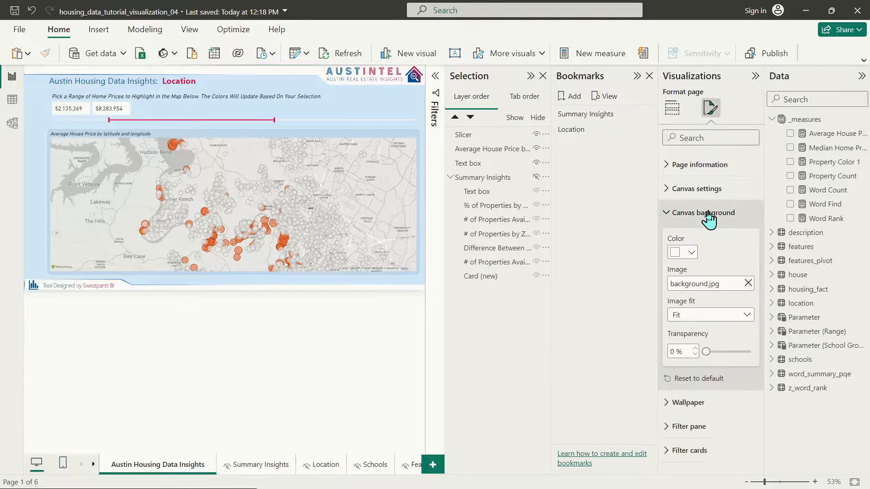
pyautogui.click(682, 254)
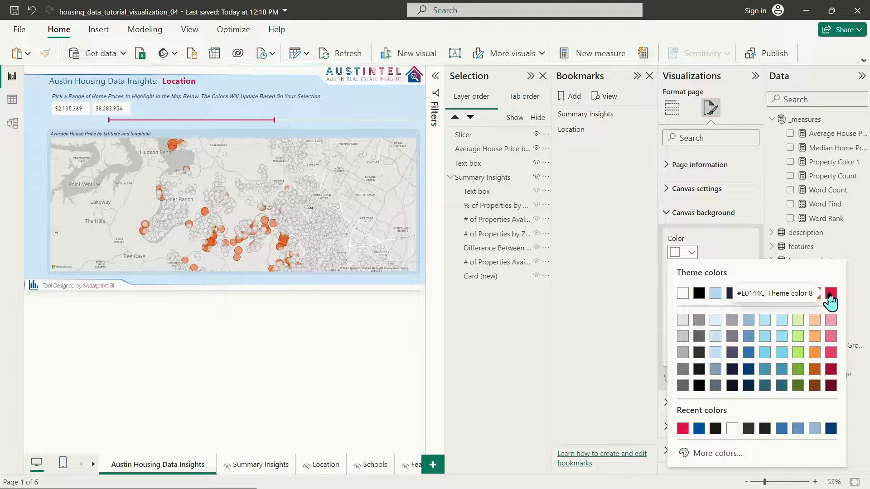
pyautogui.click(835, 181)
# Step: In Property Color 1, replace e66c37 with E0144C and ececec with cccccc
pyautogui.click(833, 164)
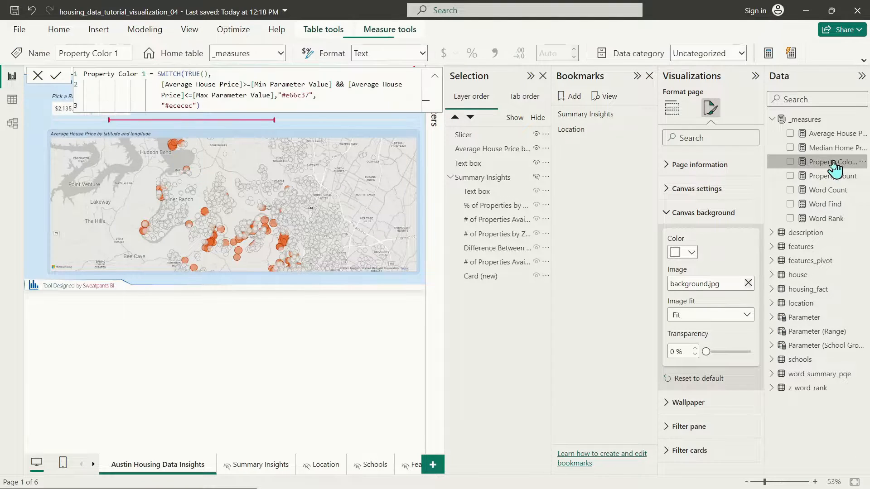
pyautogui.doubleClick(297, 95)
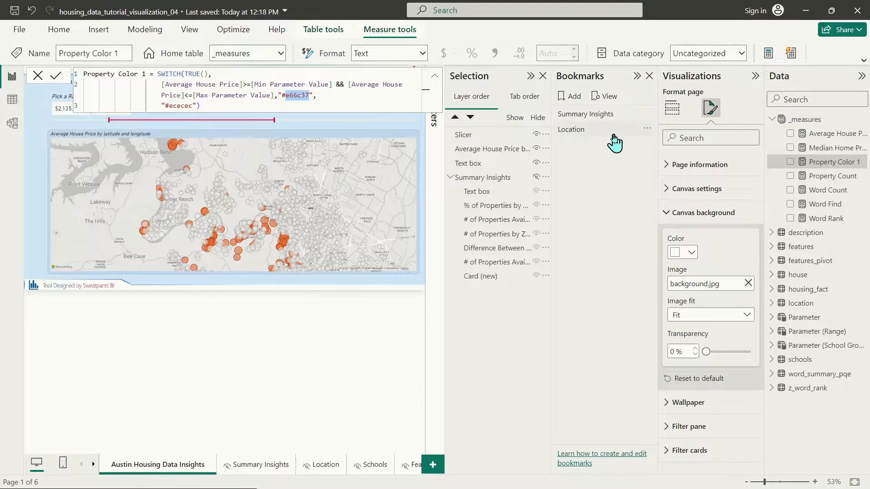
pyautogui.write('E0144C')
pyautogui.click(56, 75)
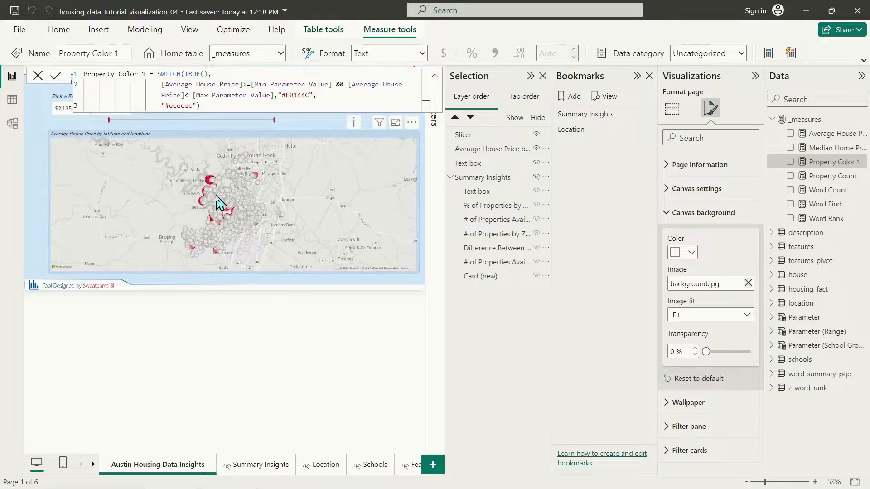
pyautogui.doubleClick(179, 106)
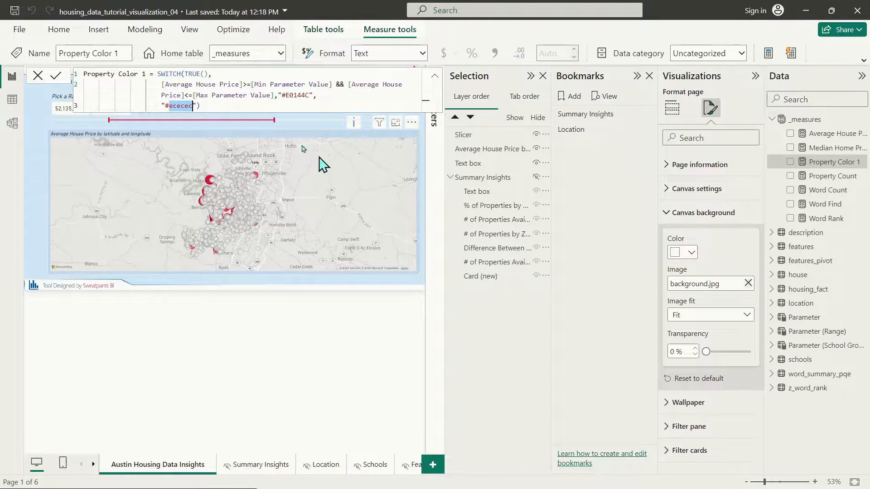
pyautogui.click(186, 105)
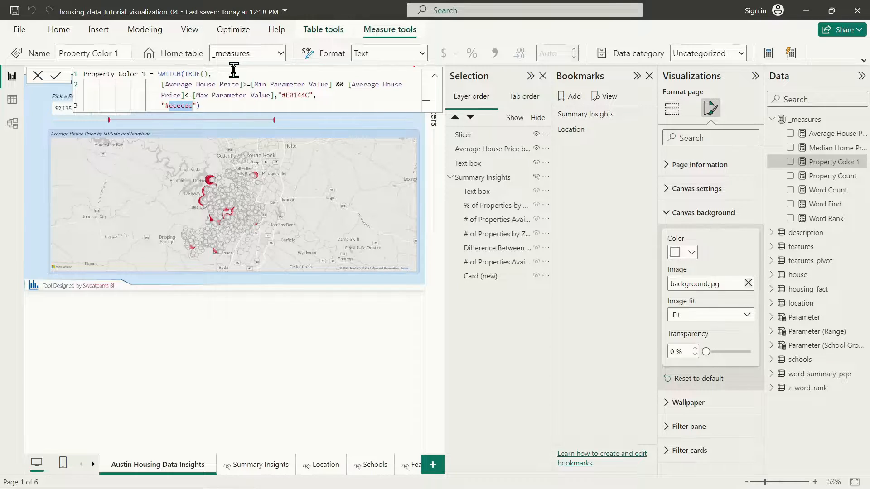
pyautogui.write('cccccc')
pyautogui.press('Return')
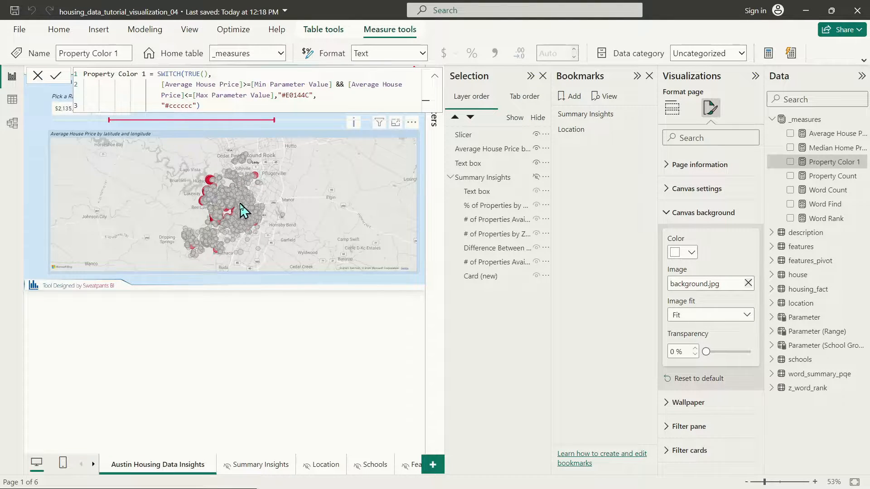
# Step: Zoom and pan the price map toward west Austin to inspect the crimson and grey bubbles
pyautogui.scroll(5, 243, 225)
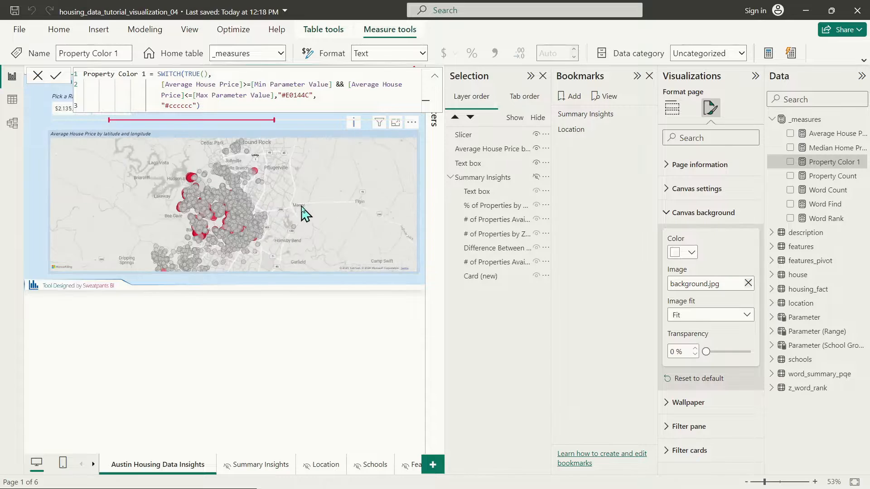
pyautogui.scroll(1, 266, 215)
pyautogui.moveTo(154, 218); pyautogui.dragTo(249, 202)
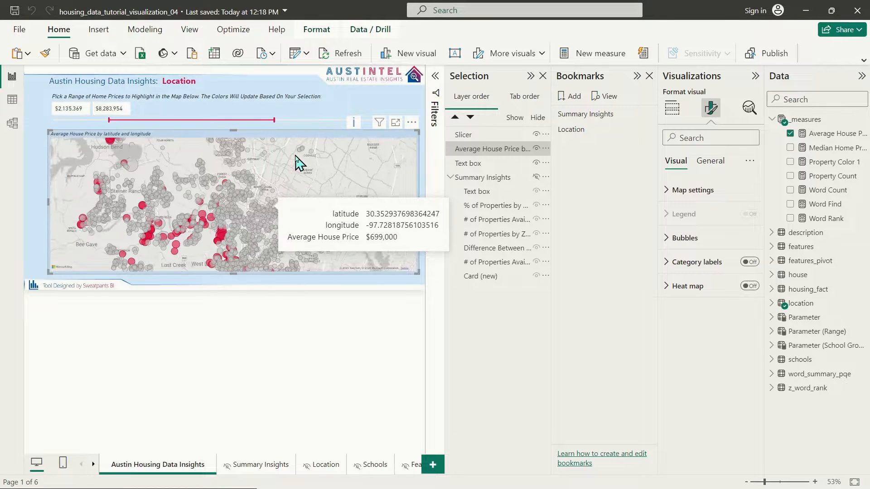
pyautogui.scroll(-1, 296, 161)
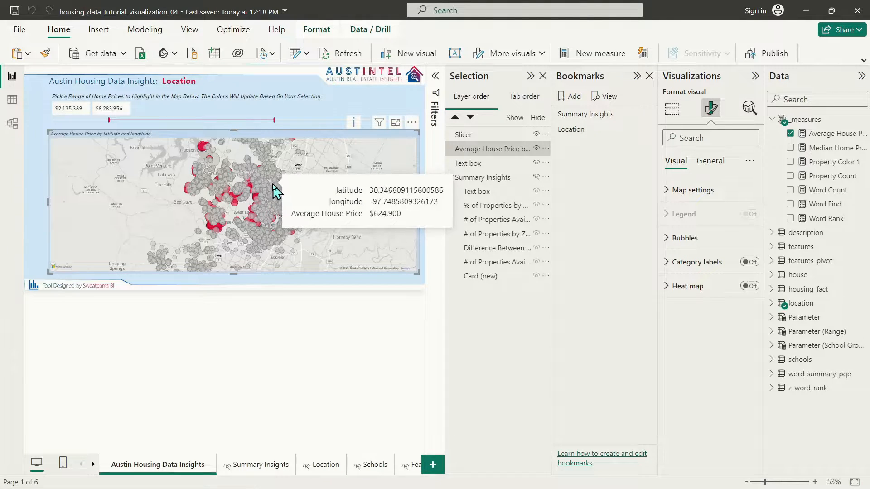
pyautogui.scroll(3, 277, 200)
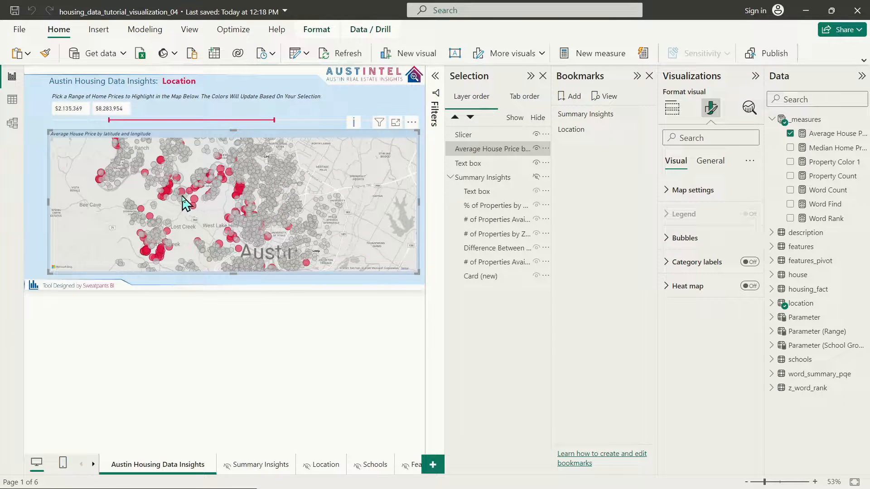
# Step: Narrow the price slicer's range to $2,135,369–$3,596,252
pyautogui.click(280, 121)
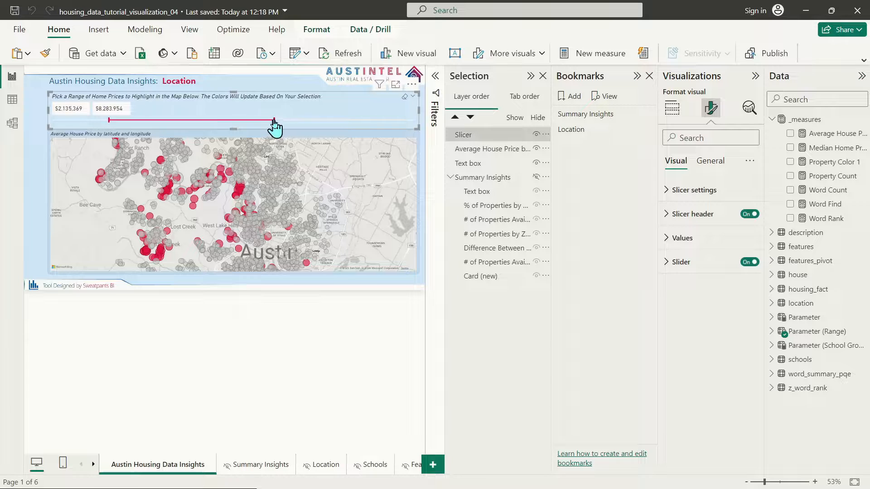
pyautogui.moveTo(274, 121); pyautogui.dragTo(126, 121)
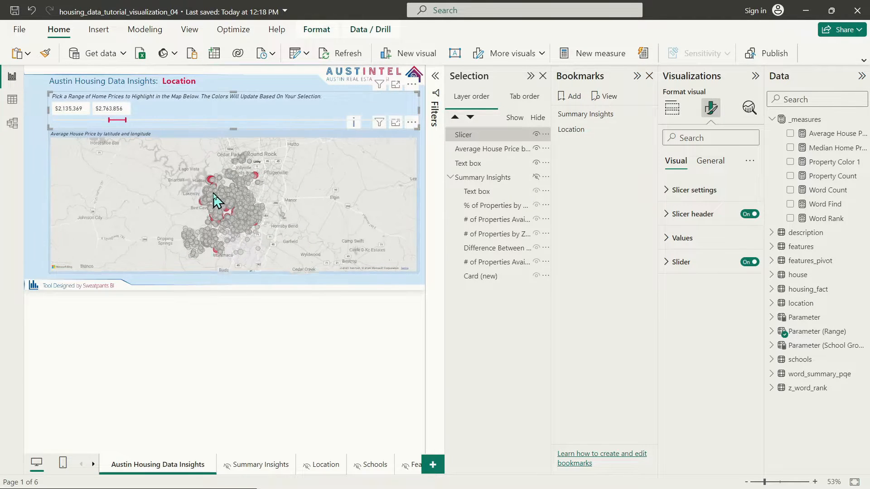
pyautogui.scroll(1, 216, 199)
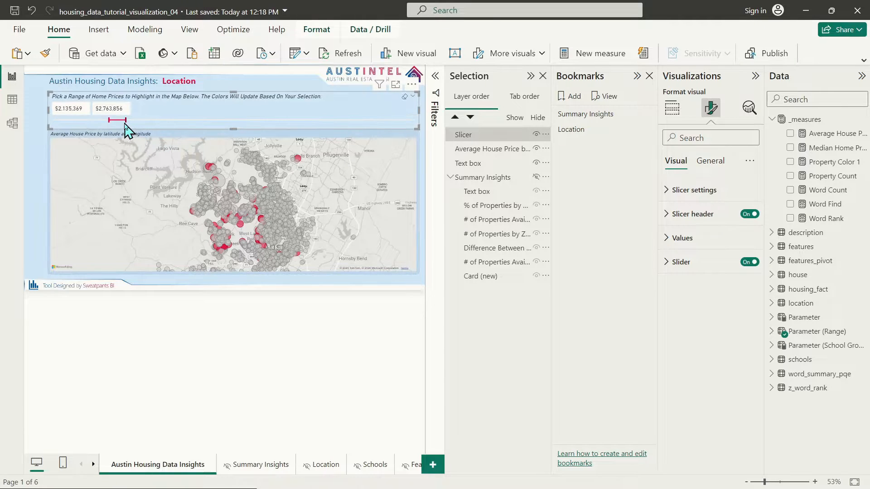
pyautogui.moveTo(125, 121); pyautogui.dragTo(148, 121)
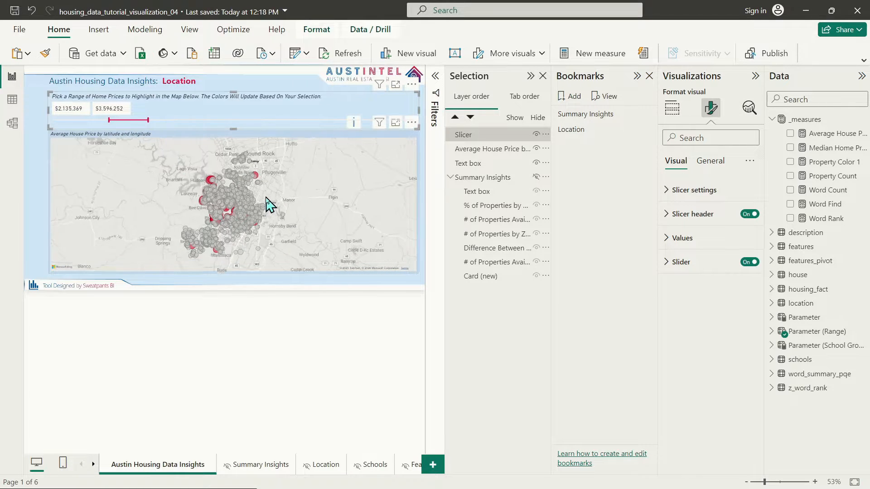
pyautogui.scroll(3, 227, 201)
# Step: Select the house price map and view its field wells in Build visual
pyautogui.click(271, 213)
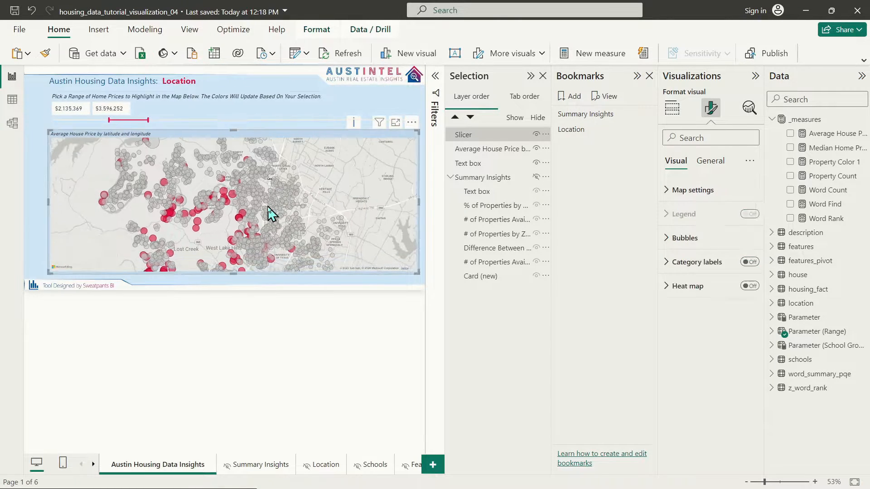
pyautogui.scroll(-3, 271, 213)
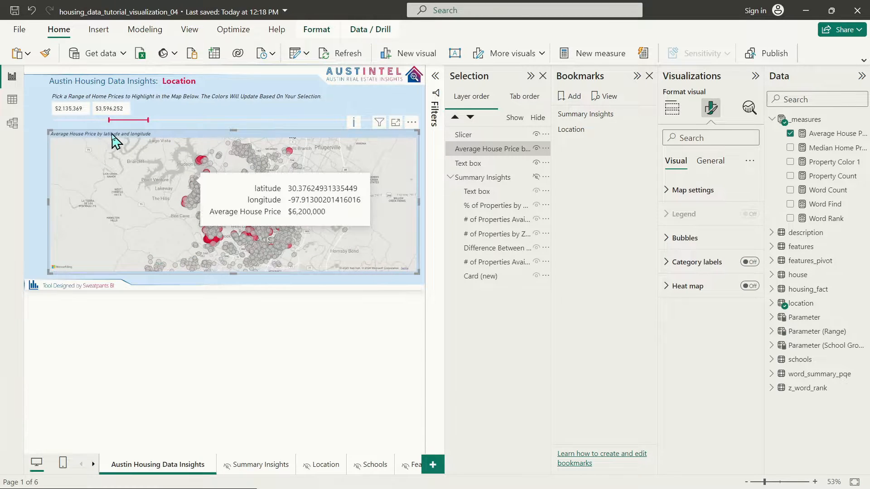
pyautogui.click(672, 107)
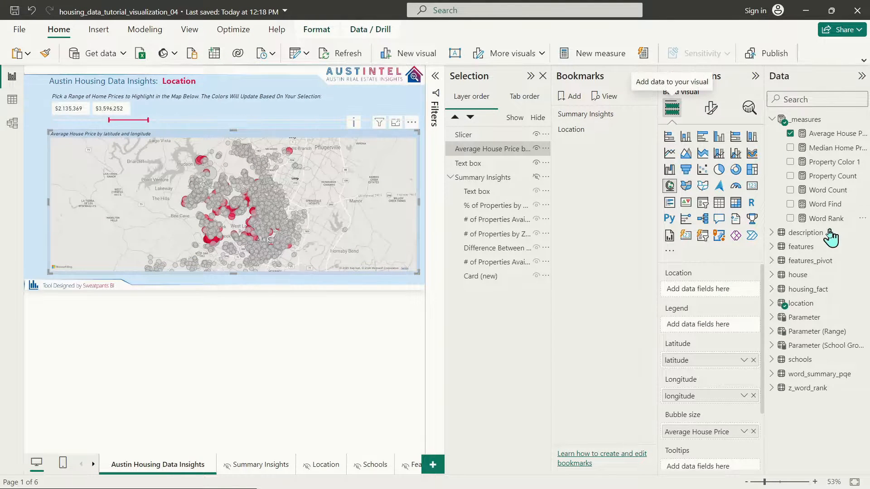
# Step: Make the map taller, move it up under the price slicer, and nudge the slicer up slightly
pyautogui.click(711, 109)
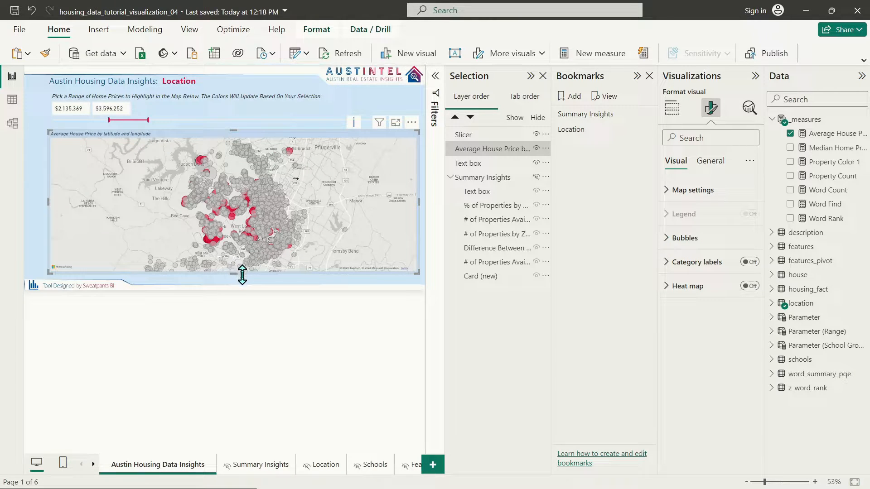
pyautogui.moveTo(242, 274); pyautogui.dragTo(243, 280)
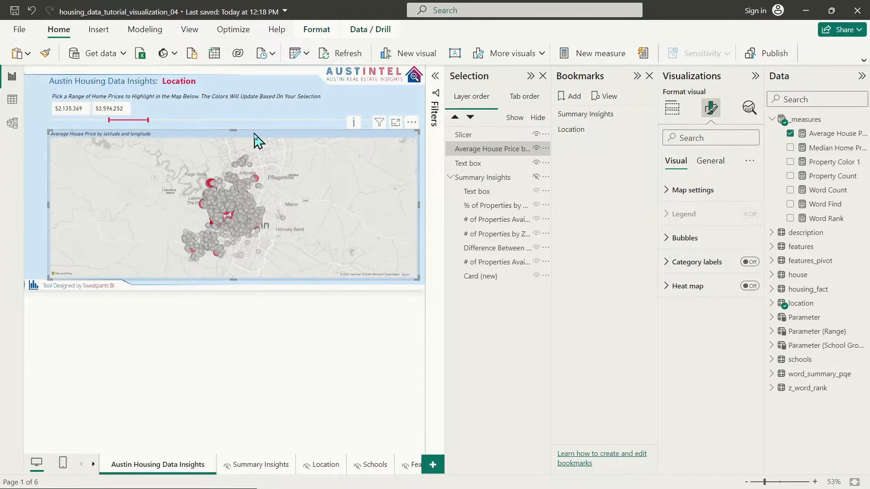
pyautogui.moveTo(254, 134); pyautogui.dragTo(255, 127)
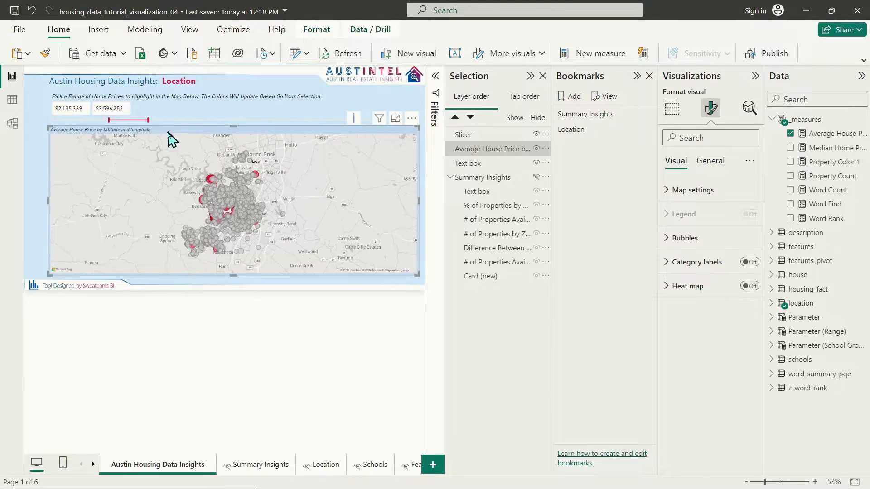
pyautogui.click(266, 107)
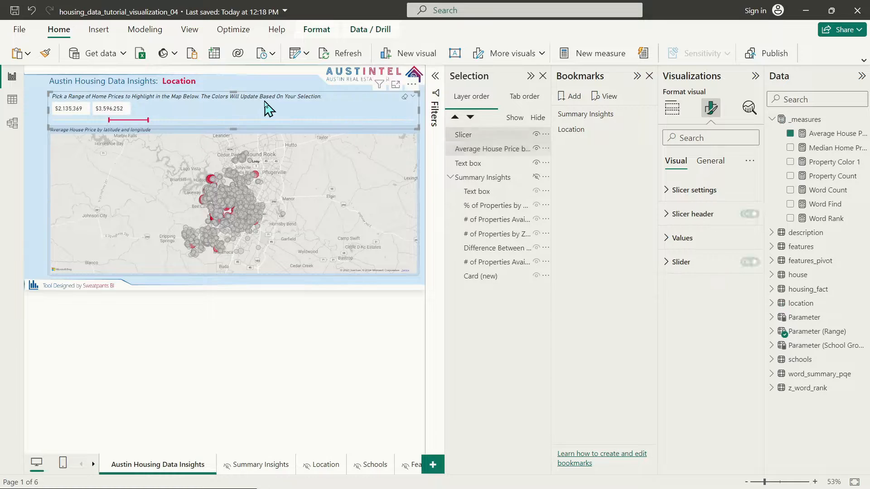
pyautogui.moveTo(308, 122); pyautogui.dragTo(301, 120)
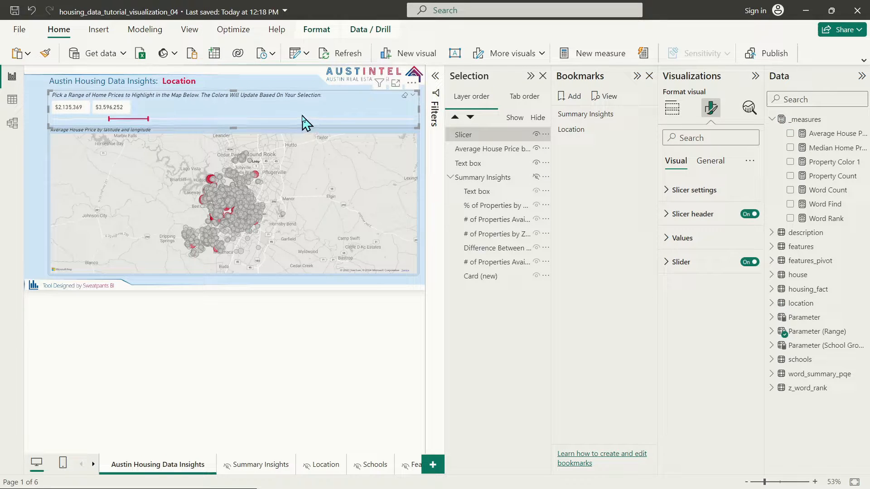
pyautogui.click(216, 134)
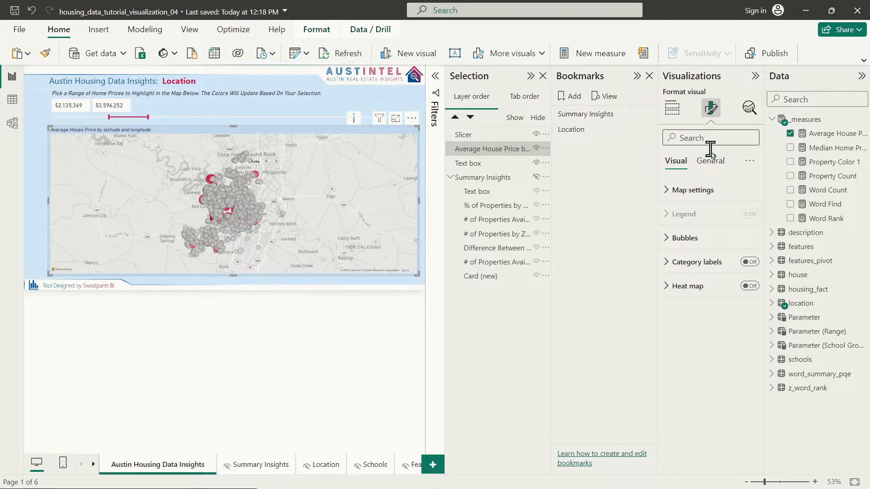
# Step: Replace the map title with a sentence describing the map and its highlighting, at font size 12.5
pyautogui.click(712, 164)
pyautogui.click(679, 215)
pyautogui.tripleClick(705, 272)
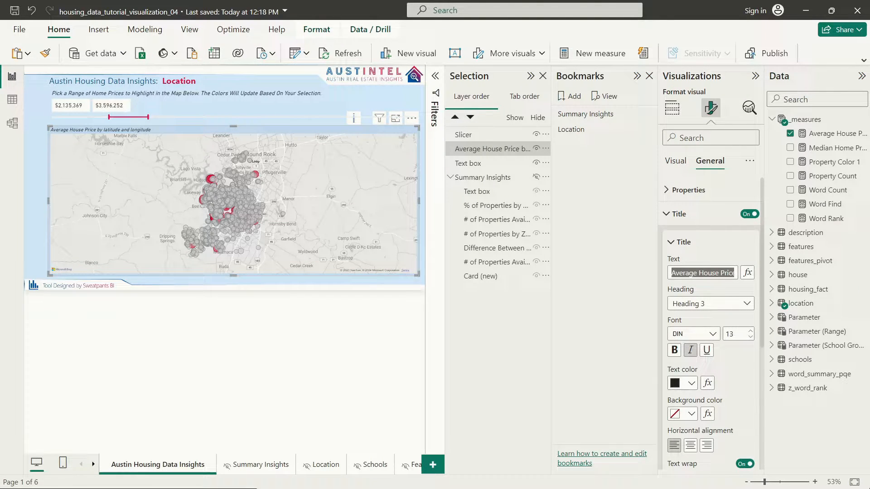
pyautogui.write('This ')
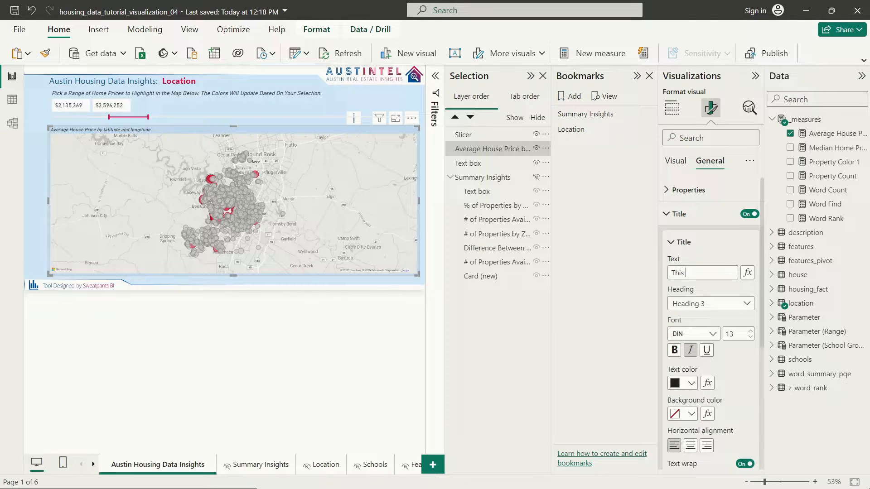
pyautogui.write('map shows all properties in the')
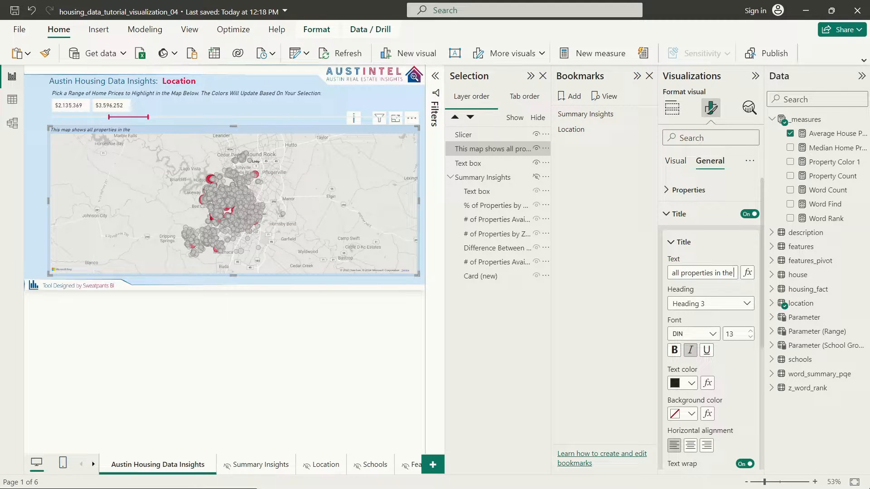
pyautogui.write('Aus')
pyautogui.write('T')
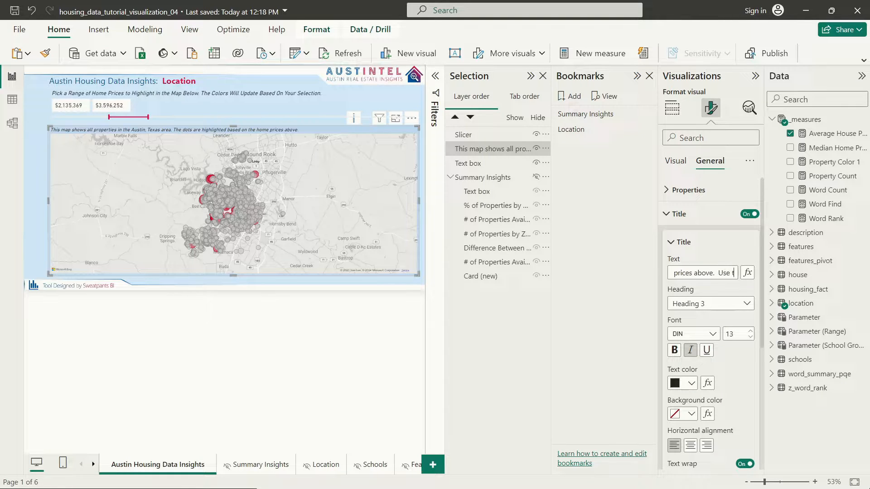
pyautogui.write('pane')
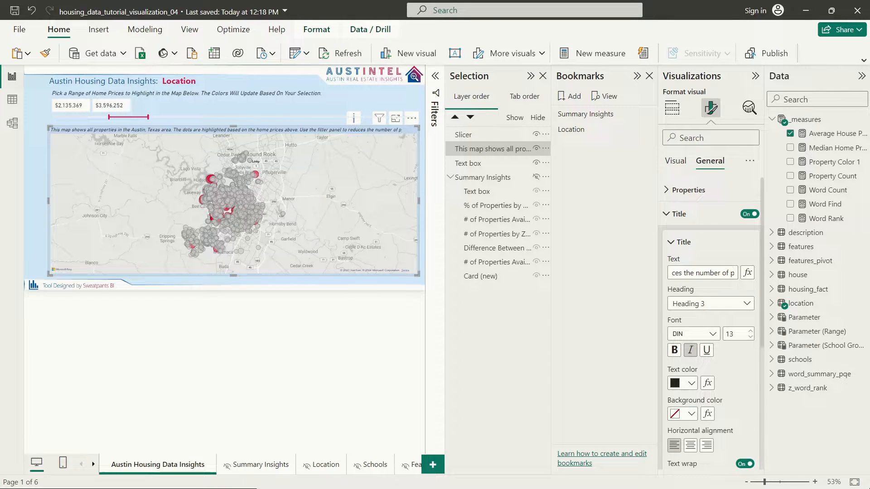
pyautogui.write('ties.')
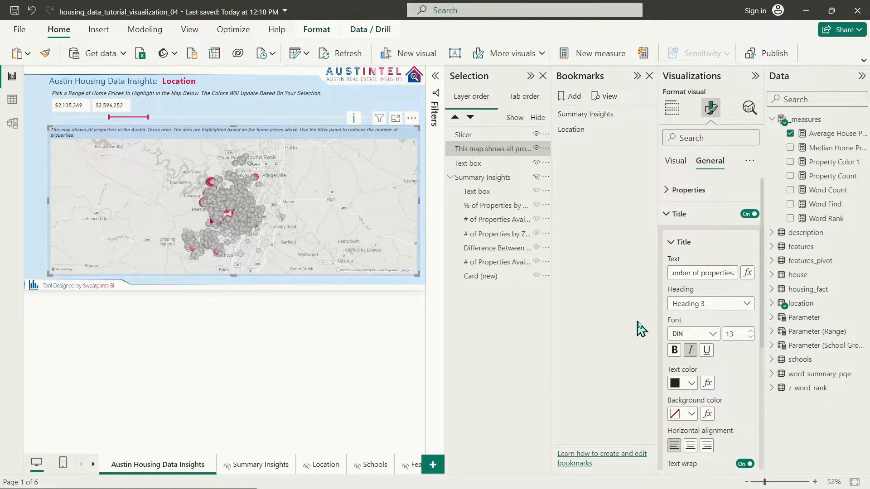
pyautogui.click(742, 332)
pyautogui.write('12')
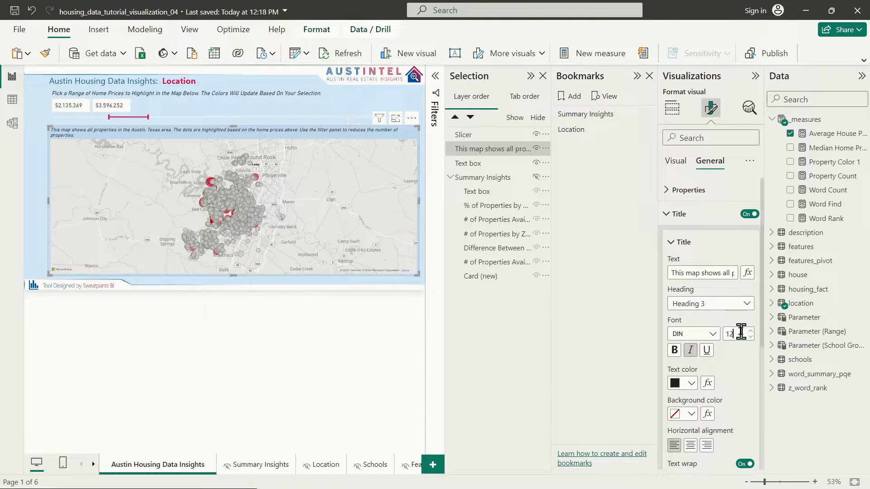
pyautogui.write('.5')
pyautogui.press('Return')
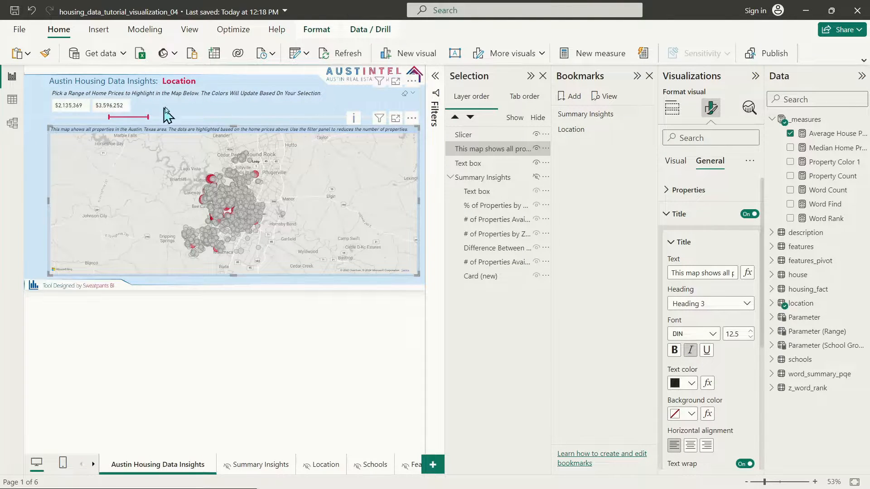
pyautogui.click(132, 106)
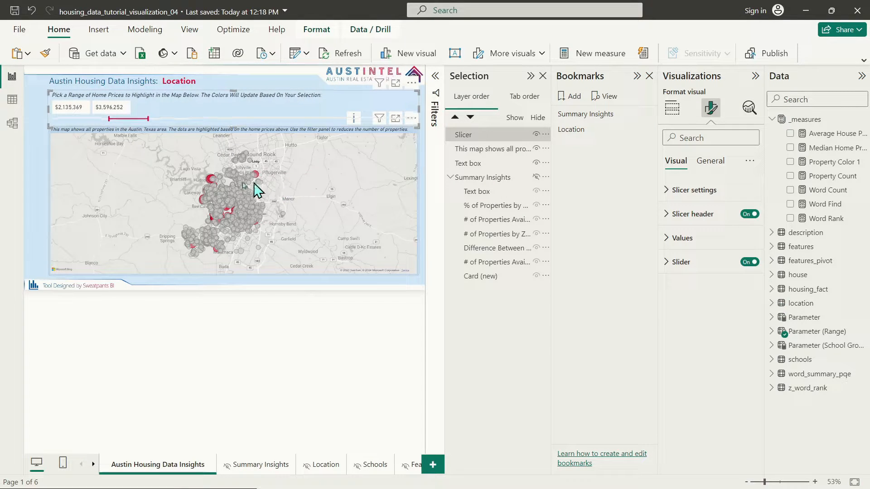
pyautogui.click(39, 158)
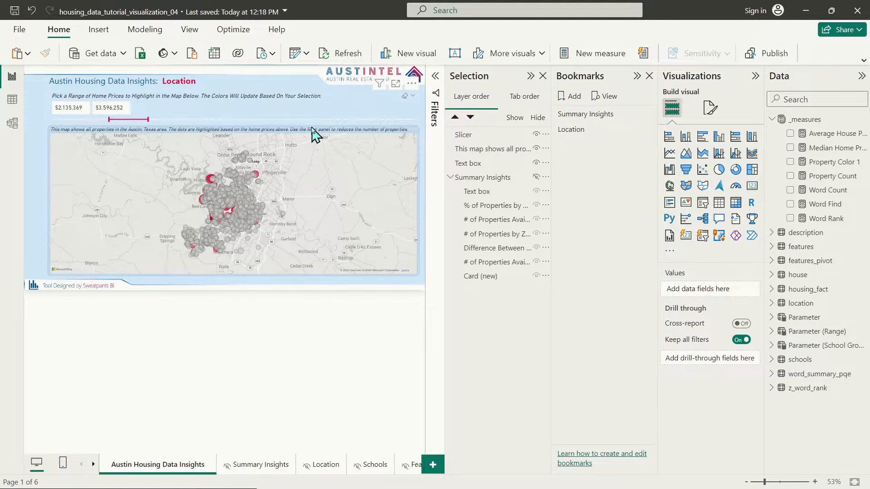
pyautogui.moveTo(319, 136)
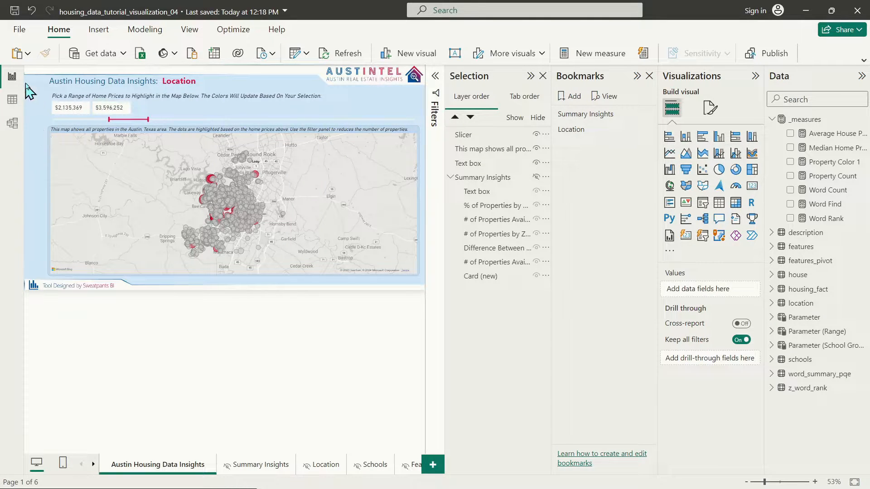
pyautogui.moveTo(28, 86); pyautogui.dragTo(44, 283)
# Step: Collapse Summary Insights, select the slicer, map and heading, and group them via the right-click menu
pyautogui.click(450, 177)
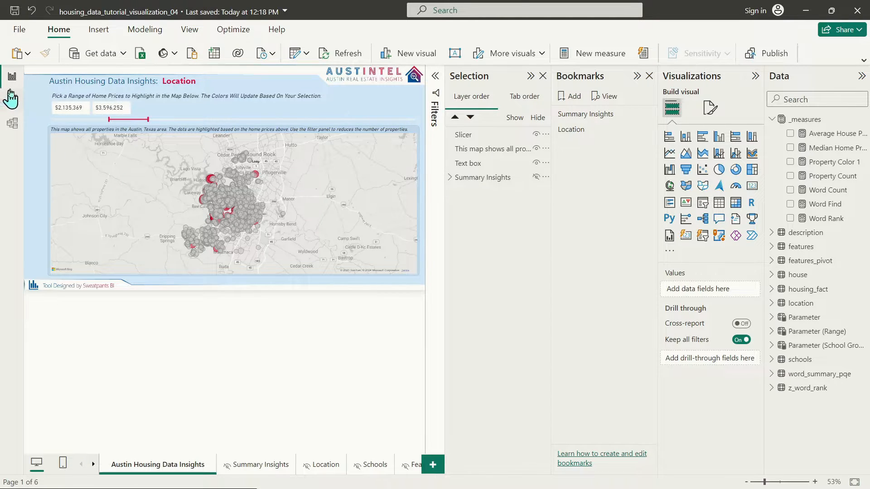
pyautogui.moveTo(33, 73); pyautogui.dragTo(491, 326)
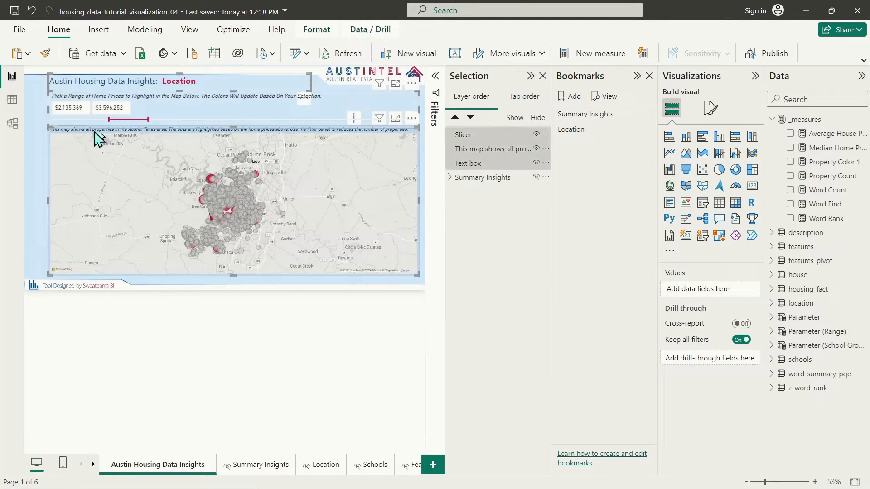
pyautogui.rightClick(365, 130)
pyautogui.moveTo(400, 155)
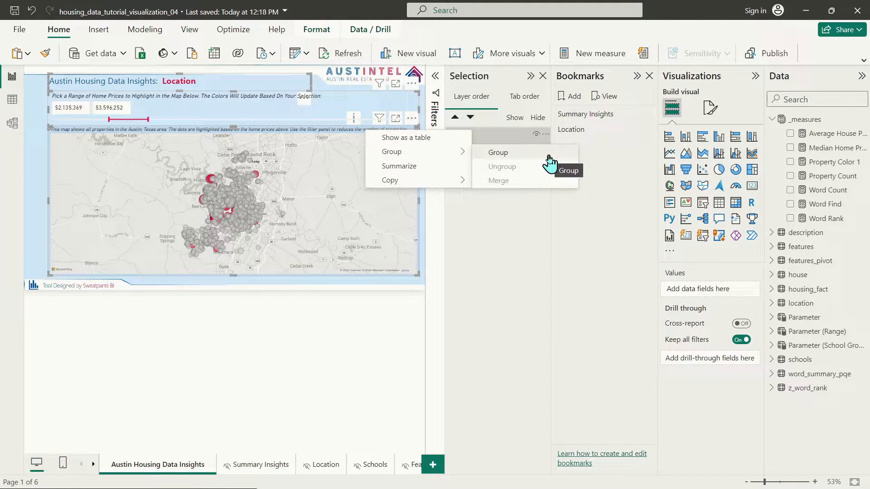
pyautogui.click(549, 161)
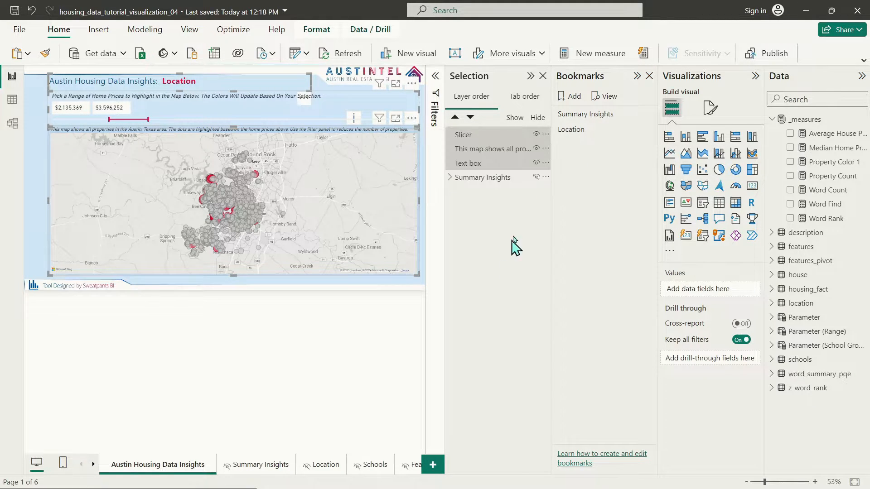
# Step: Group the three layers, rename the group 'Location', and move Summary Insights above it
pyautogui.rightClick(481, 141)
pyautogui.moveTo(486, 140)
pyautogui.click(638, 145)
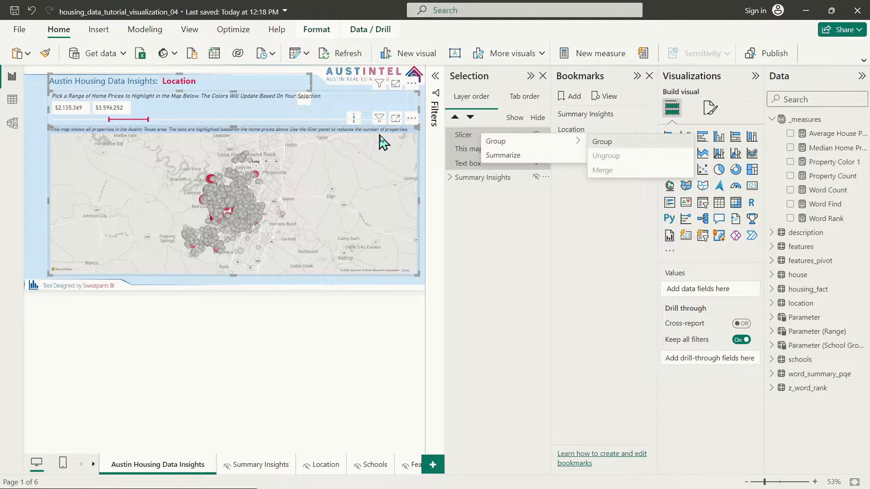
pyautogui.doubleClick(475, 135)
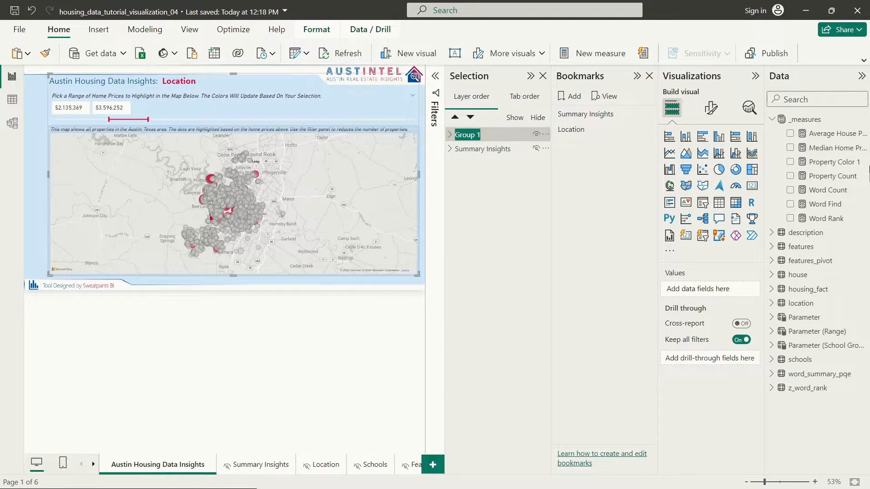
pyautogui.write('Location')
pyautogui.moveTo(483, 150); pyautogui.dragTo(495, 133)
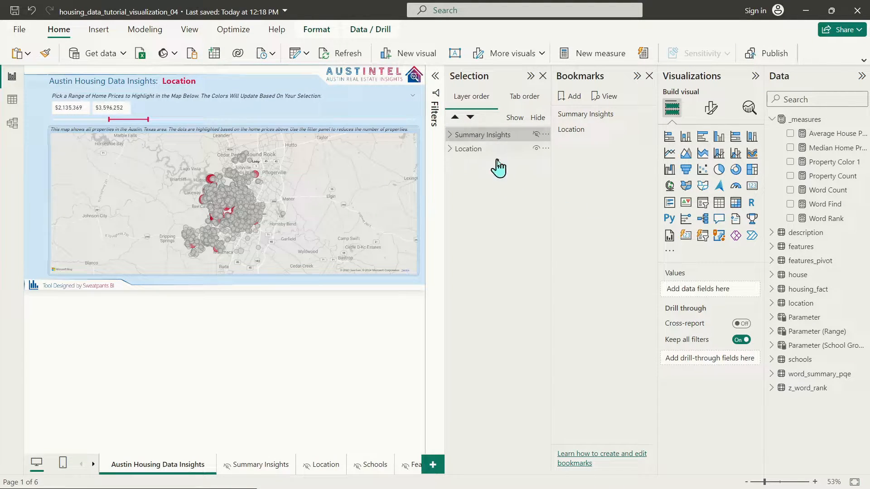
# Step: Update the Location bookmark to the current layout and apply it
pyautogui.rightClick(582, 132)
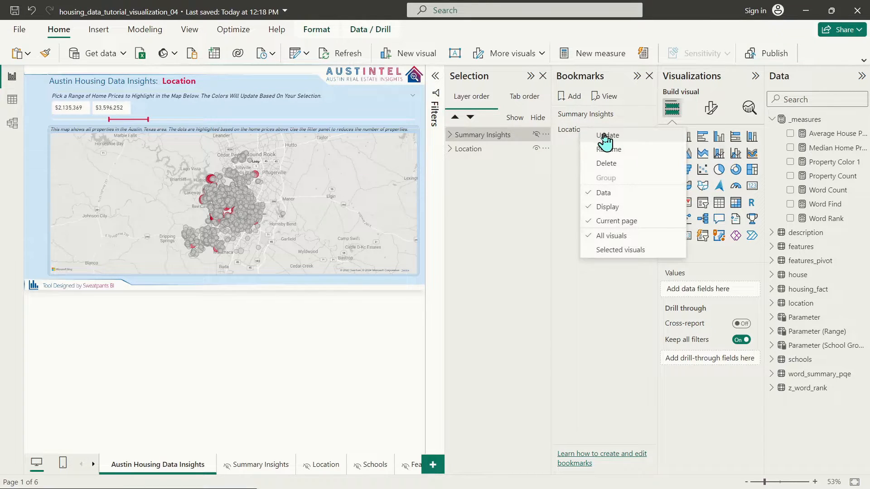
pyautogui.click(604, 135)
pyautogui.click(587, 131)
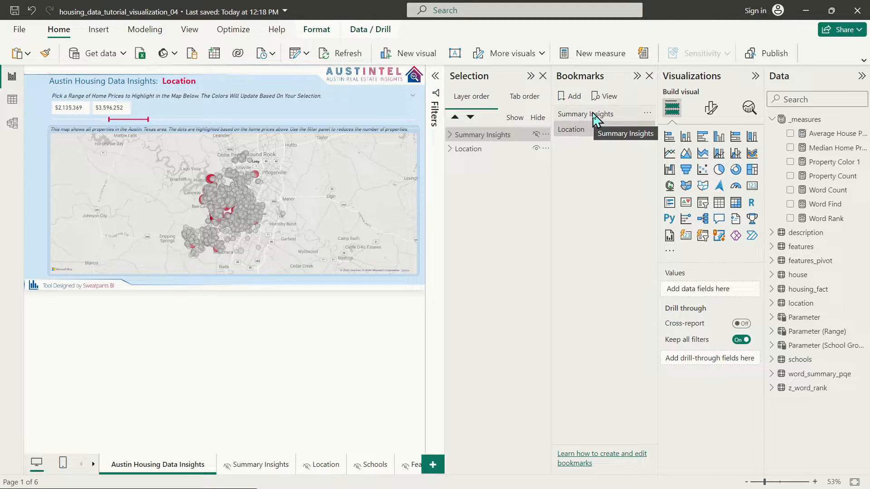
# Step: Hide the Location group, update the Summary Insights bookmark, then apply each bookmark in turn
pyautogui.click(594, 114)
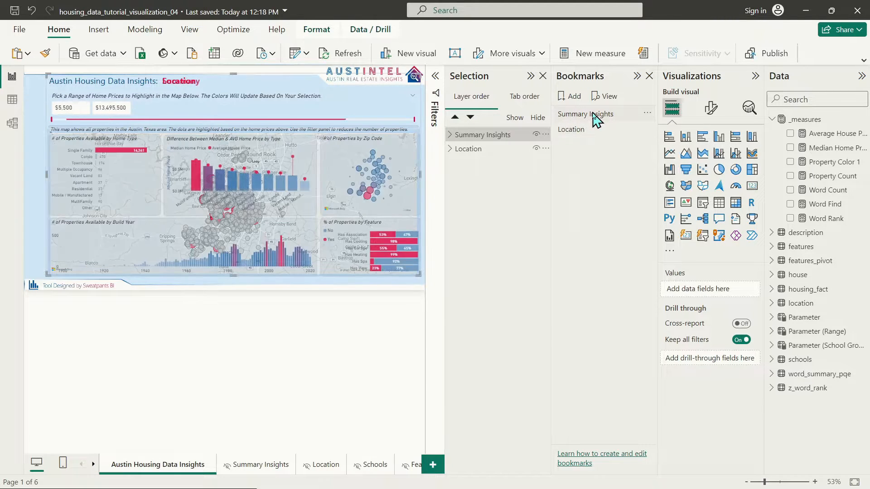
pyautogui.click(536, 151)
pyautogui.rightClick(588, 117)
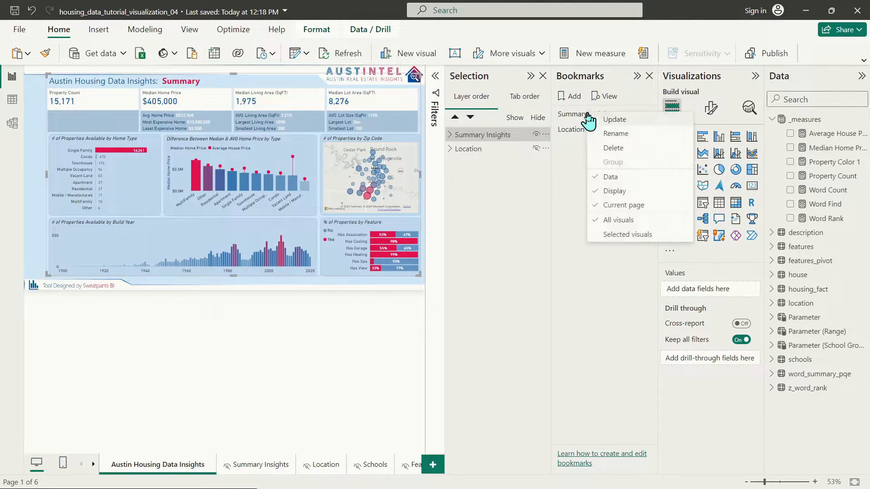
pyautogui.click(608, 120)
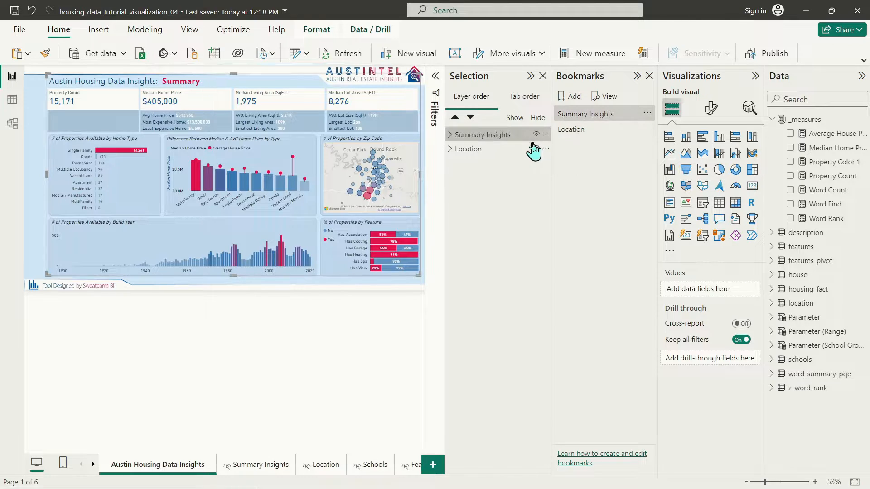
pyautogui.click(570, 116)
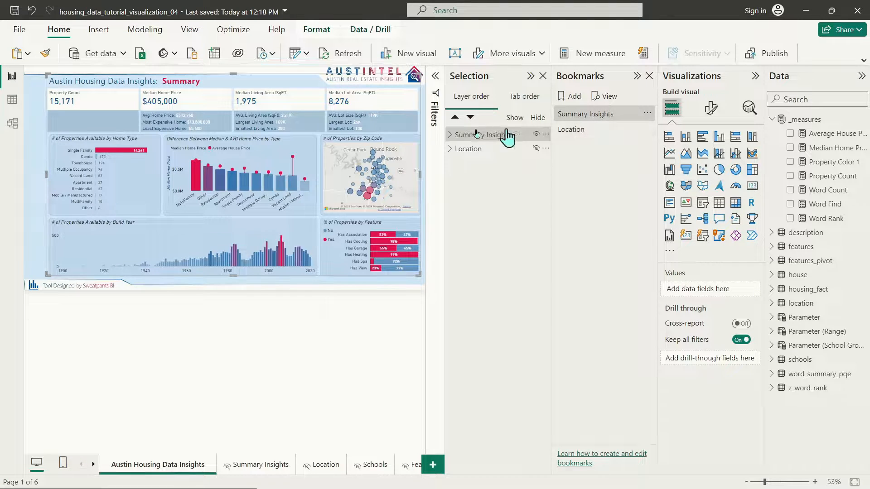
pyautogui.click(572, 130)
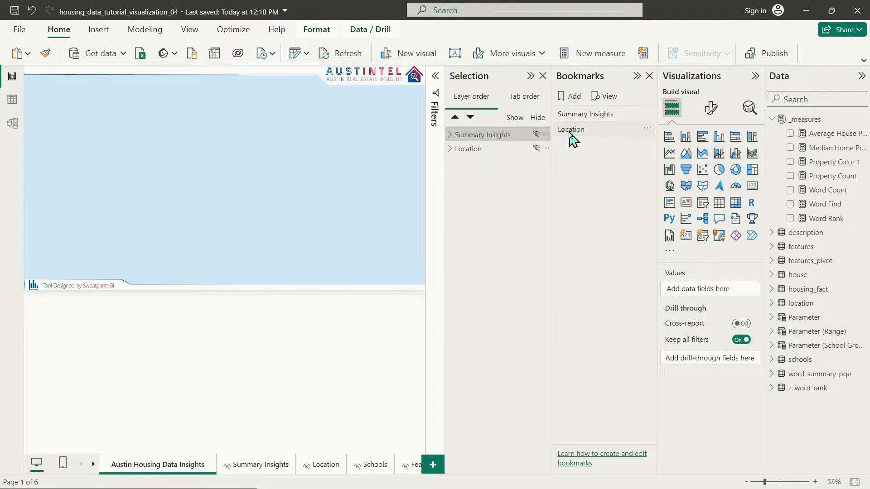
# Step: Show the Location group and update the Location bookmark with that view
pyautogui.click(535, 150)
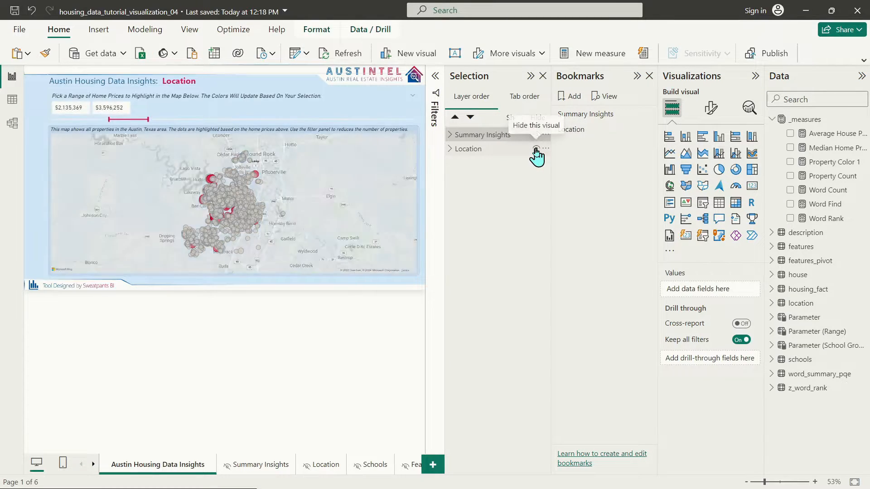
pyautogui.rightClick(596, 131)
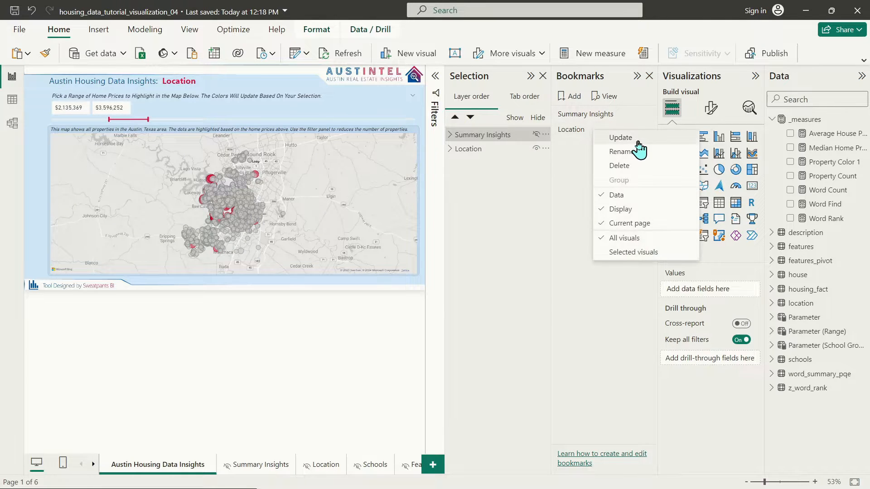
pyautogui.click(636, 140)
# Step: Switch back and forth between the Summary Insights and Location bookmarks to test them
pyautogui.click(596, 115)
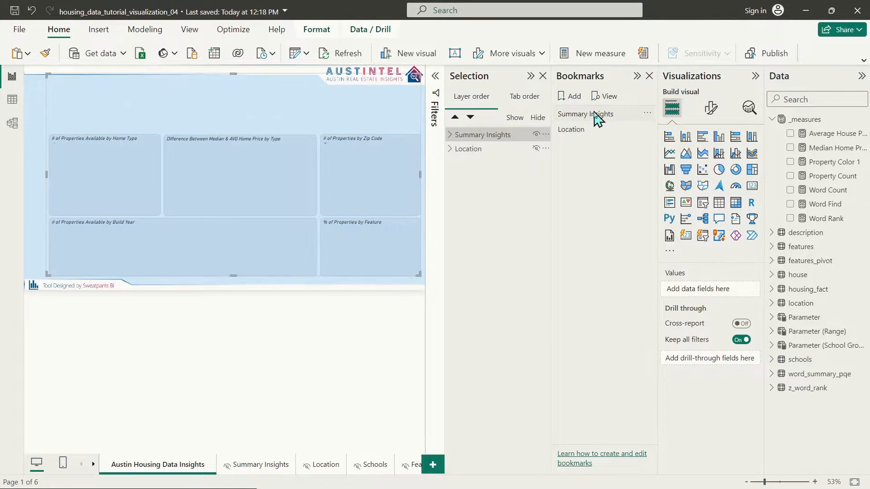
pyautogui.click(589, 131)
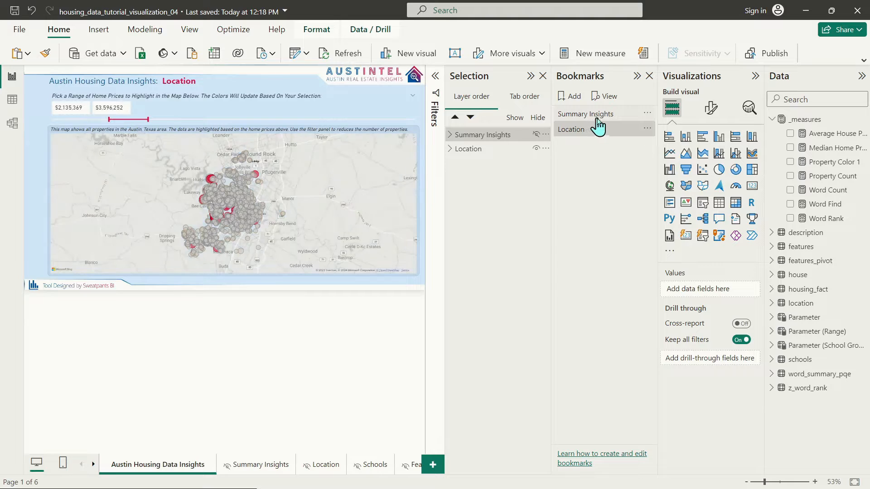
pyautogui.click(597, 115)
pyautogui.click(596, 131)
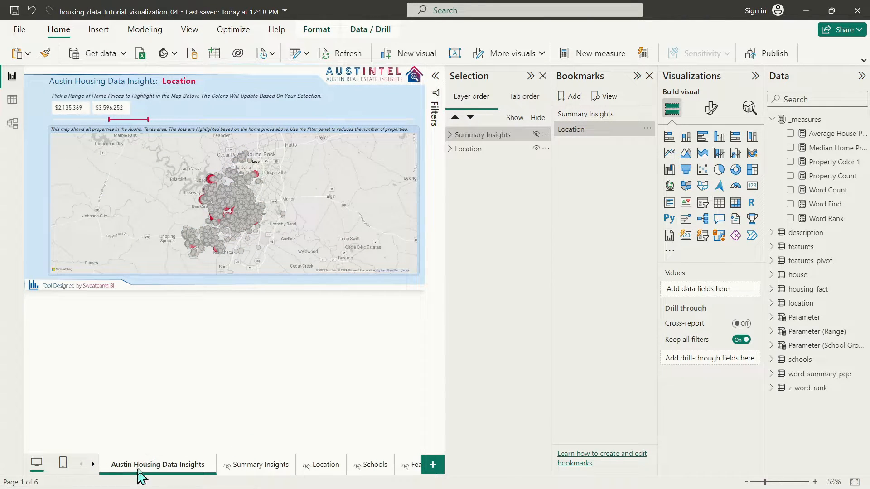
pyautogui.click(594, 116)
pyautogui.click(589, 130)
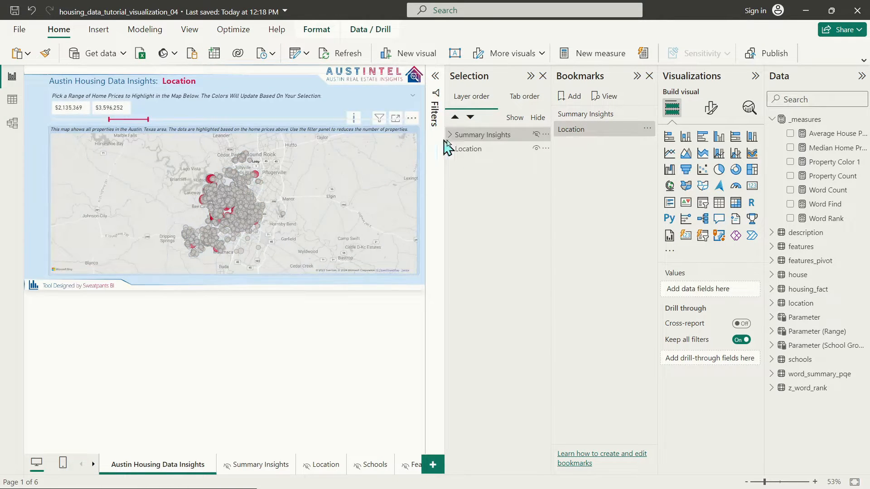
# Step: Unhide the Summary Insights group, then apply both bookmarks again, ending on Location
pyautogui.click(537, 138)
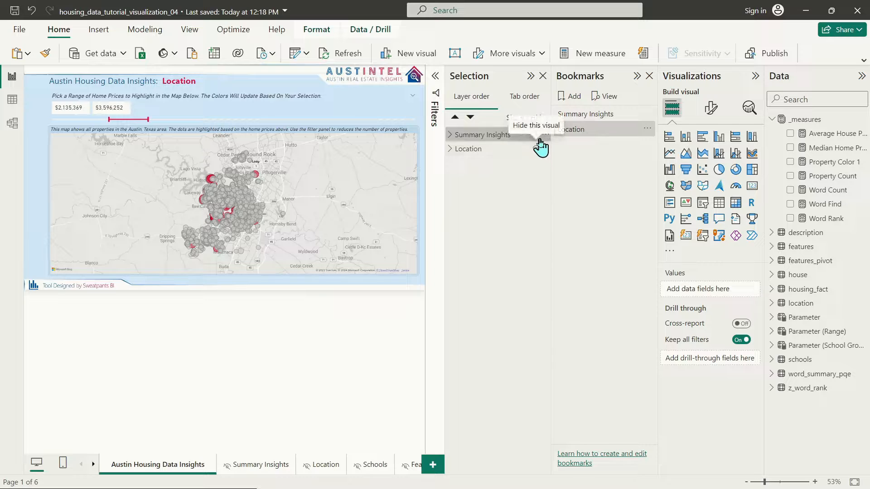
pyautogui.click(608, 119)
pyautogui.click(605, 131)
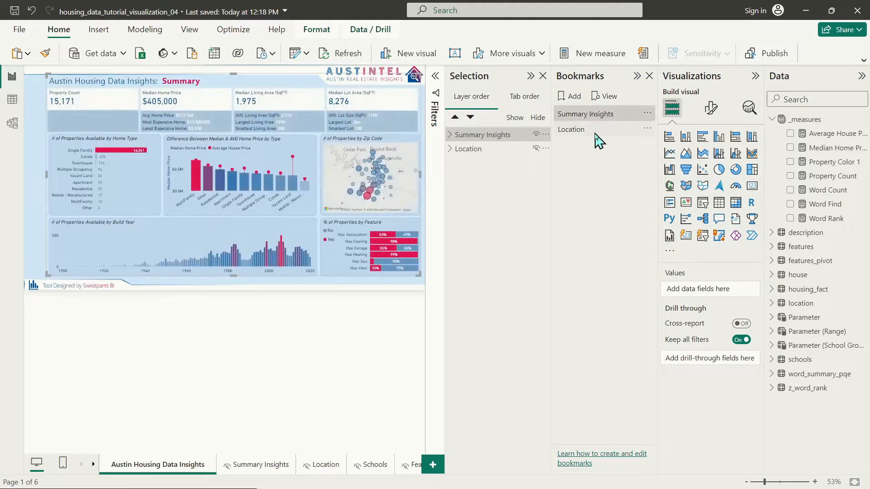
pyautogui.click(600, 116)
pyautogui.click(602, 131)
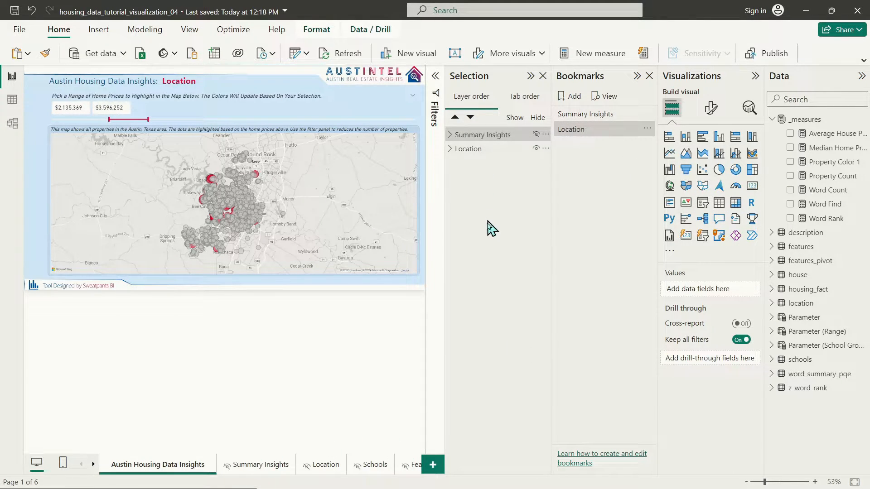
pyautogui.click(595, 130)
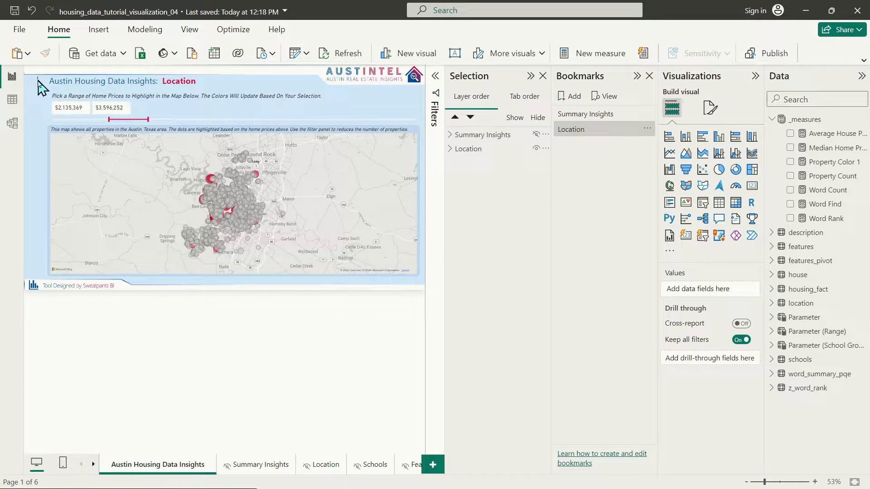
pyautogui.moveTo(38, 77); pyautogui.dragTo(25, 149)
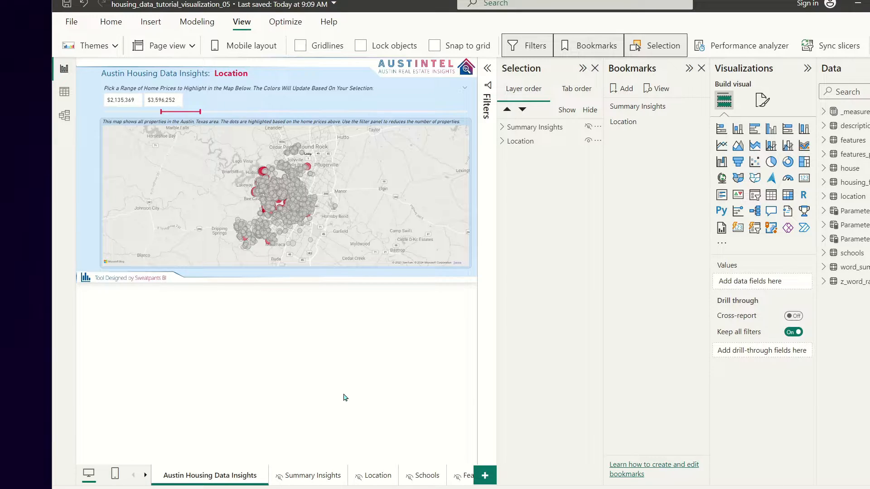
pyautogui.click(417, 480)
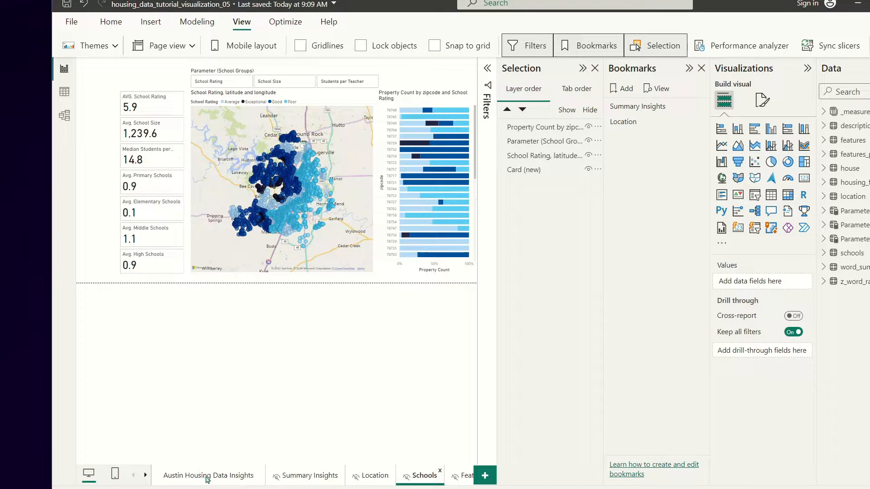
pyautogui.click(207, 477)
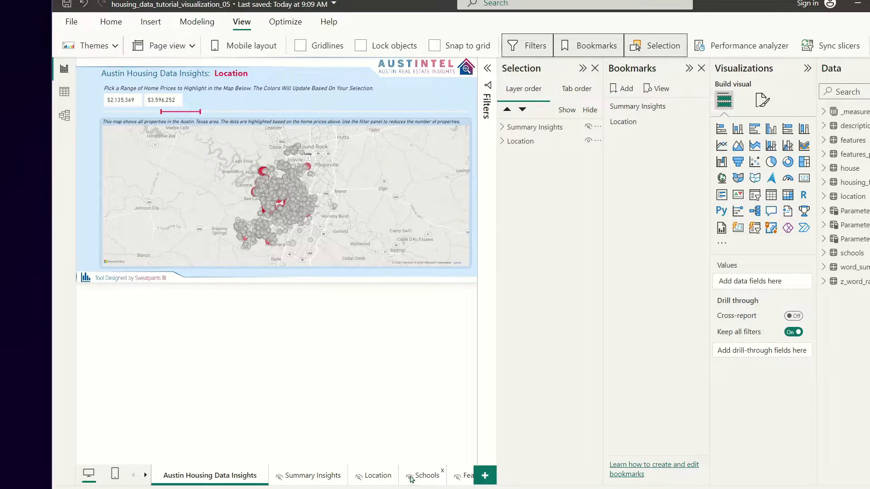
# Step: Add a bookmark named 'Schools' and hide the Location group, leaving the main page blank
pyautogui.click(626, 90)
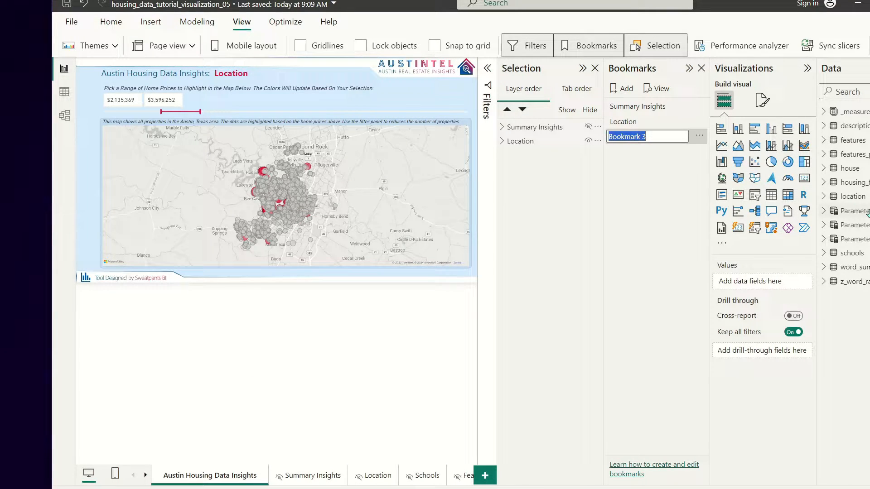
pyautogui.write('Schools')
pyautogui.press('Return')
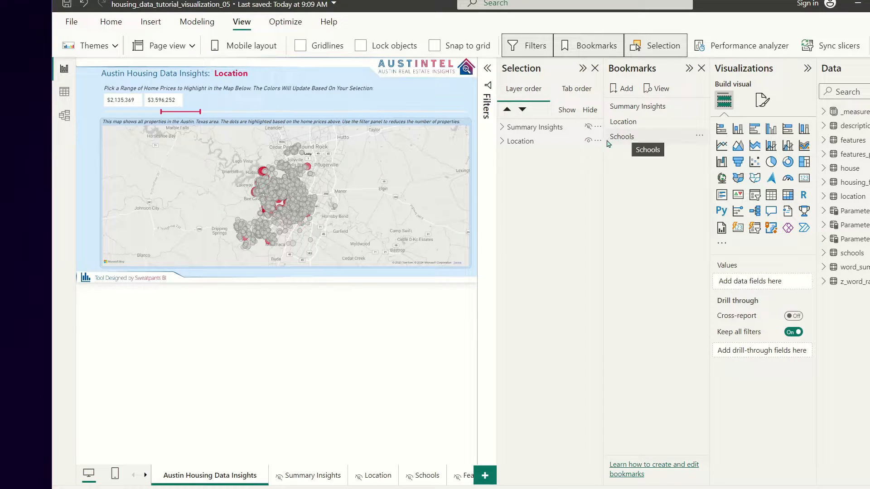
pyautogui.click(588, 141)
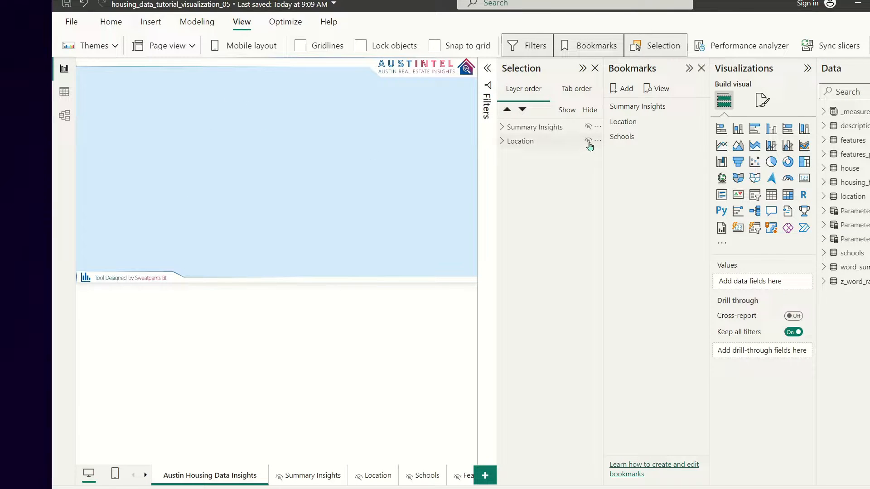
# Step: Paste a copy of the Location title text box and hide the Location slicer and map
pyautogui.click(502, 141)
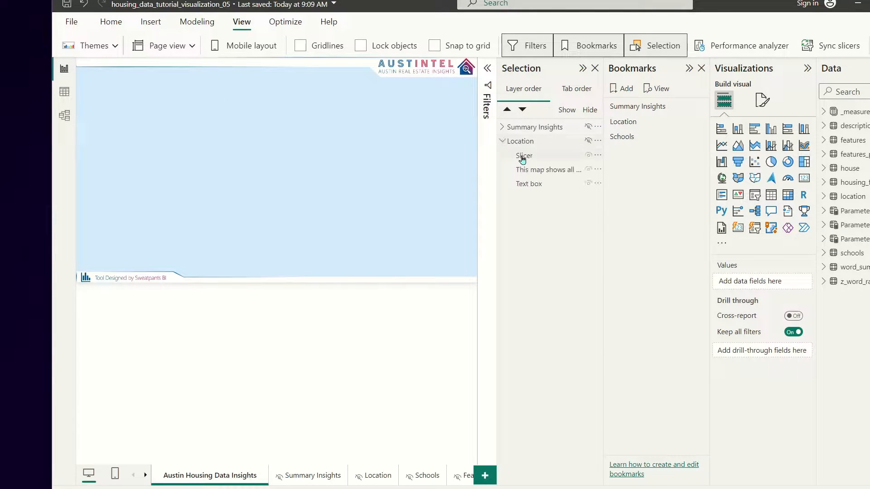
pyautogui.click(533, 186)
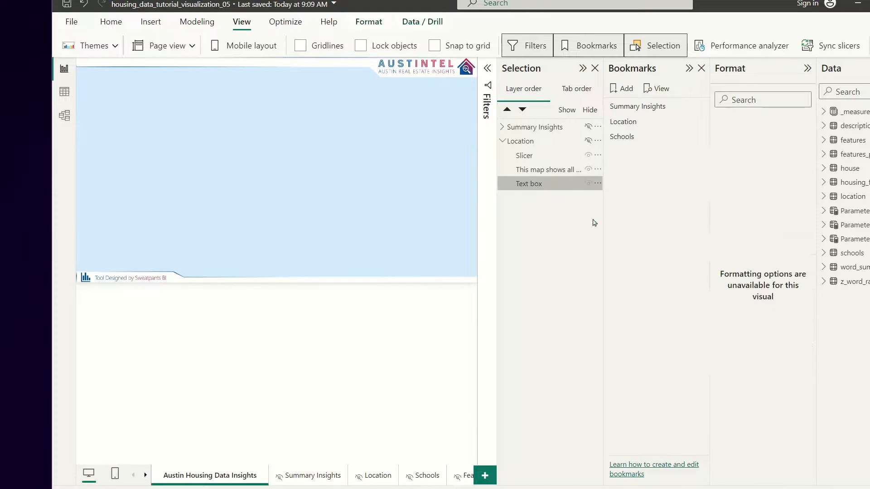
pyautogui.click(244, 137)
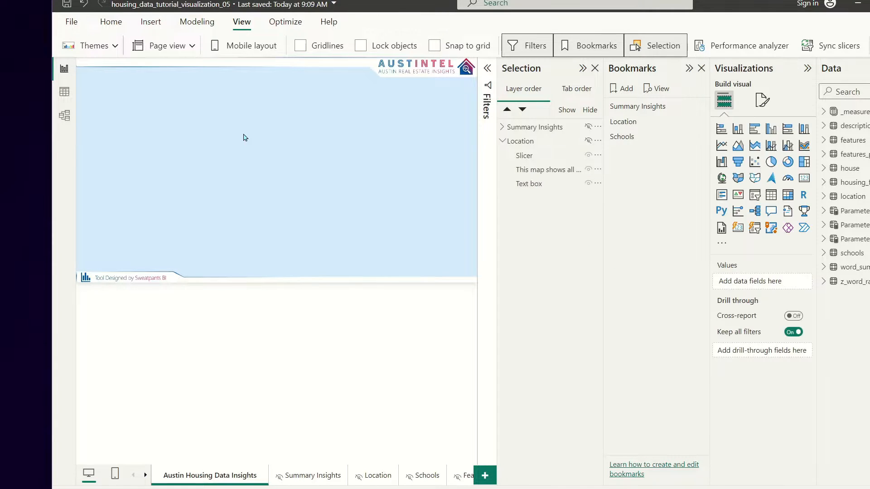
pyautogui.hotkey('ctrl', 'v')
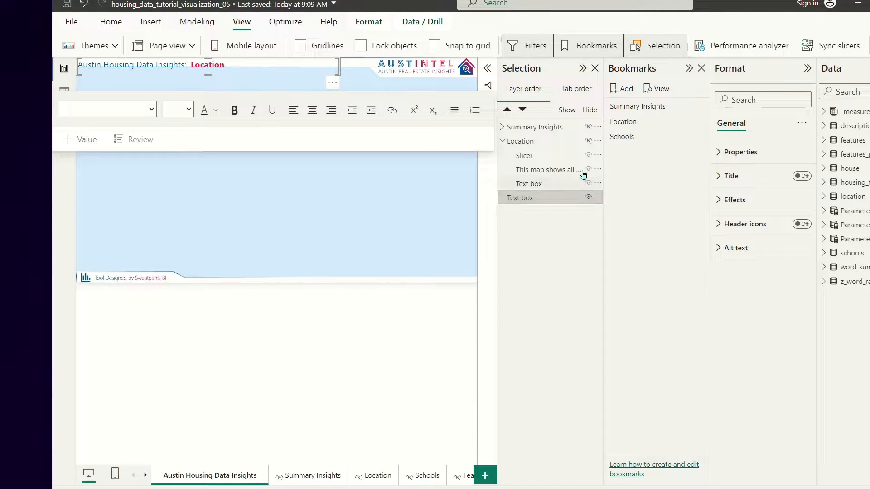
pyautogui.click(589, 141)
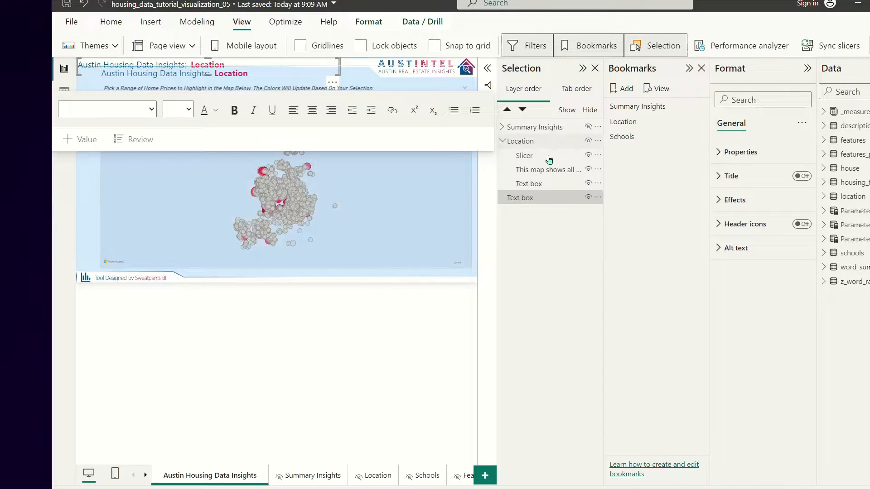
pyautogui.click(588, 156)
pyautogui.click(588, 169)
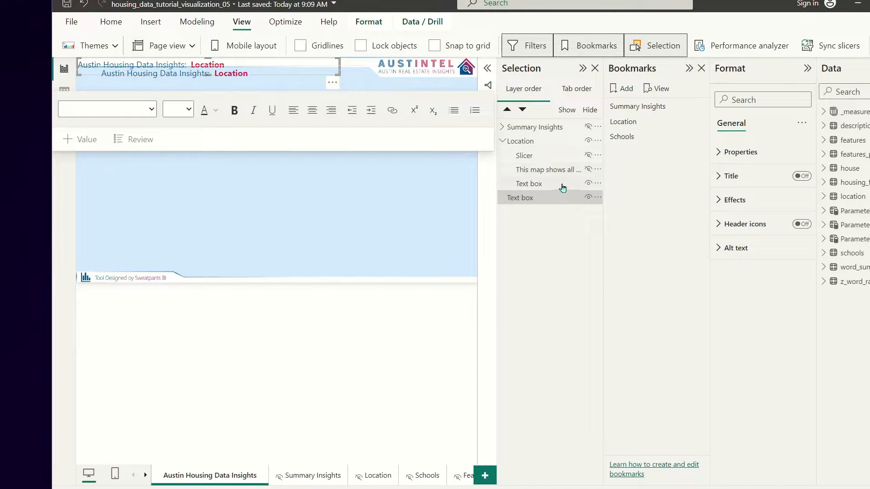
# Step: Align the copied title, retitle it 'Austin Housing Data Insights: Schools', and hide the Location group under the Schools bookmark
pyautogui.click(247, 64)
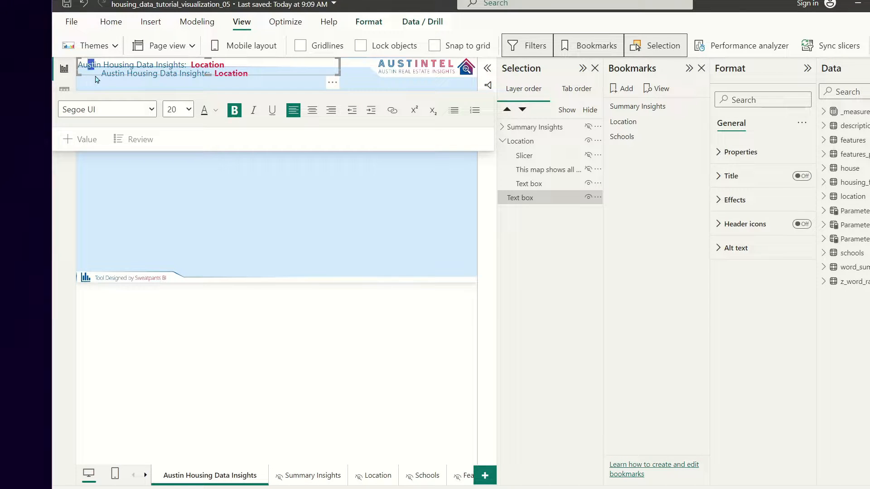
pyautogui.moveTo(88, 82); pyautogui.dragTo(110, 91)
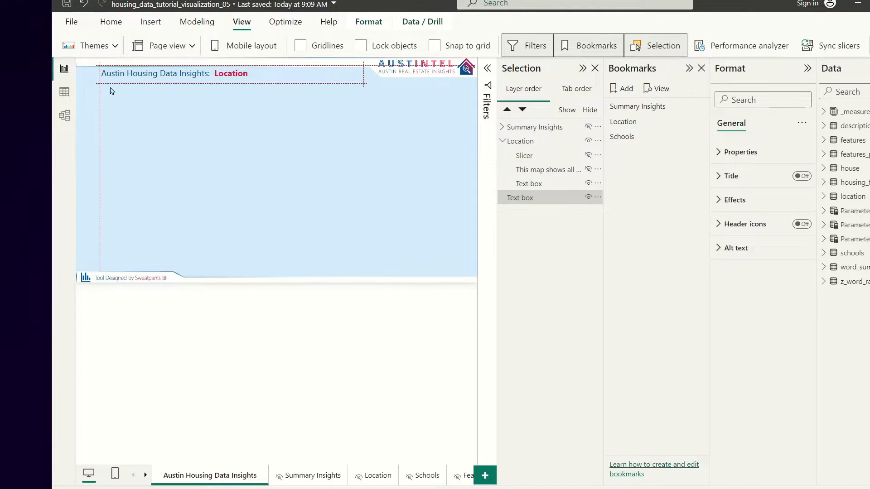
pyautogui.click(145, 75)
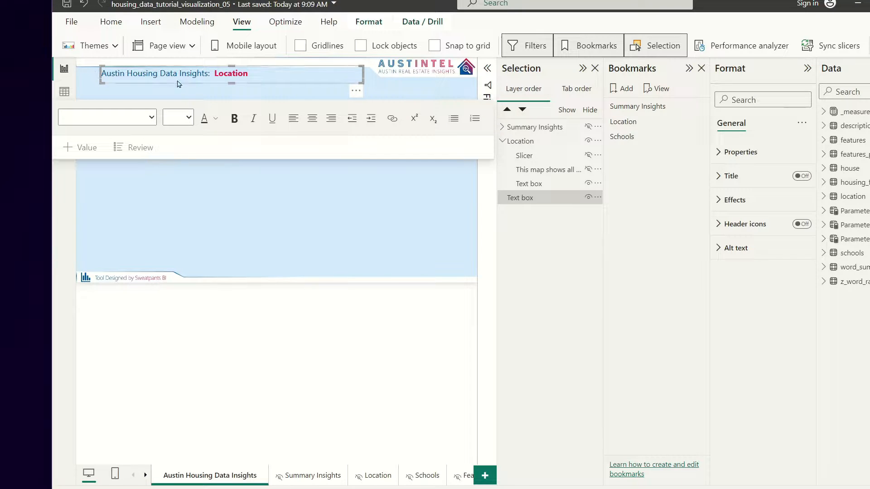
pyautogui.doubleClick(218, 74)
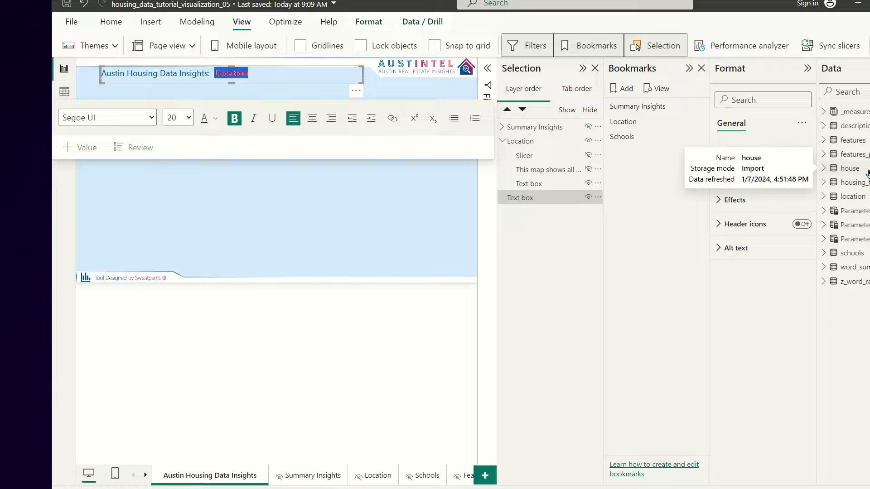
pyautogui.write('Schools')
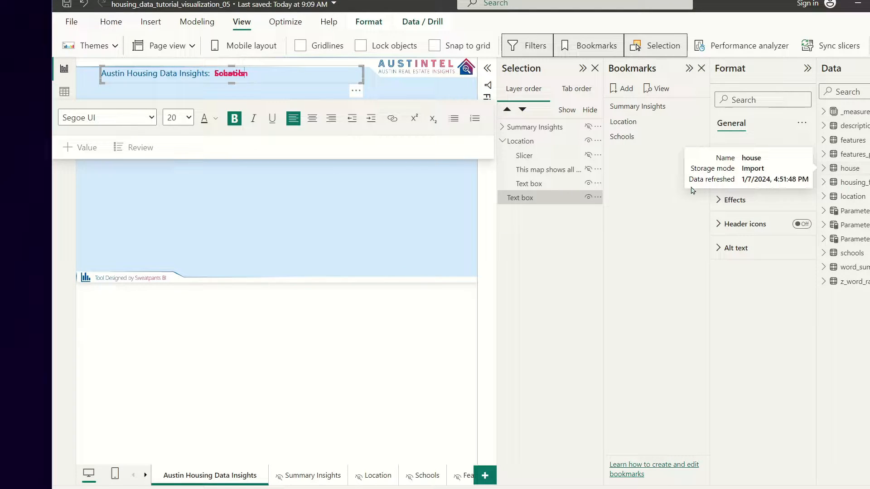
pyautogui.click(404, 237)
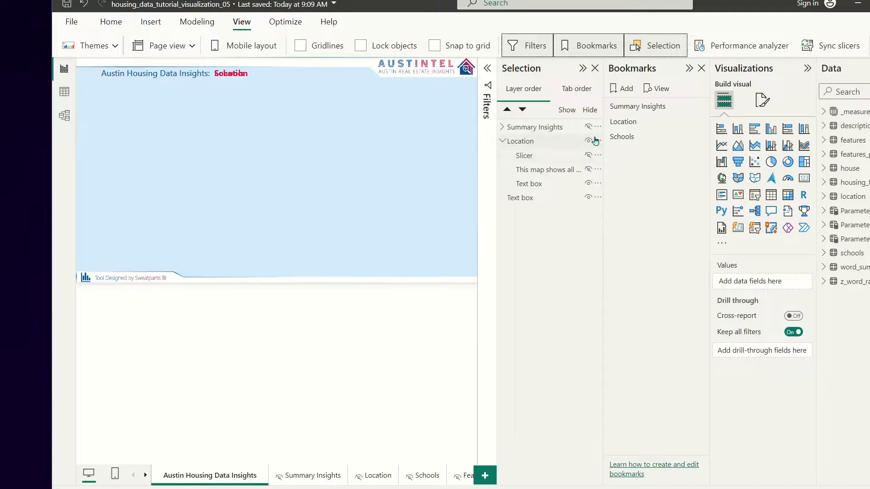
pyautogui.click(628, 137)
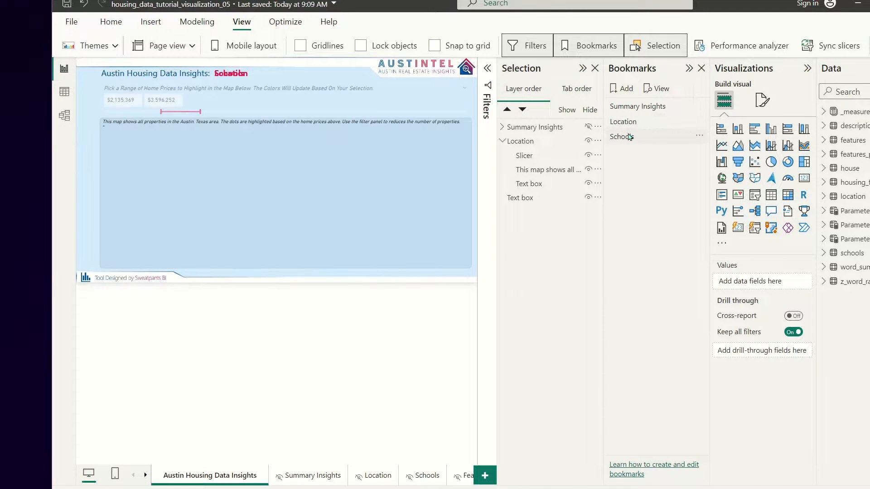
pyautogui.click(589, 141)
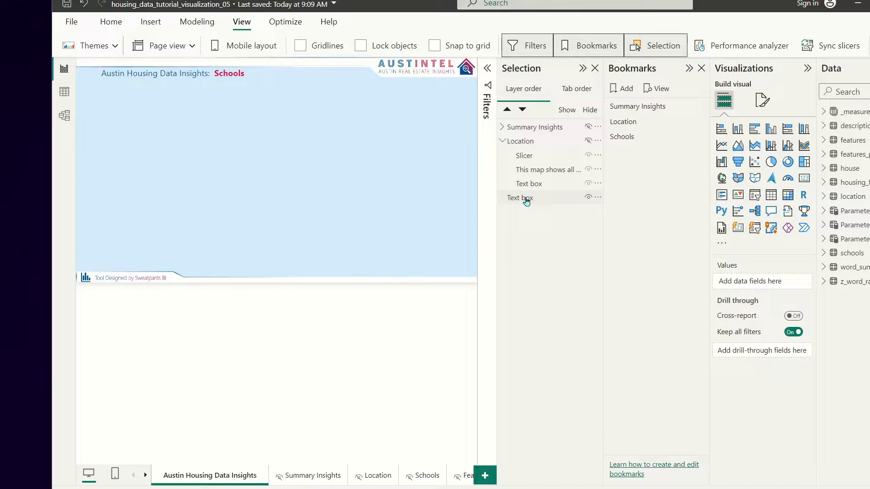
# Step: Paste the Schools page's cards, slicer, map and bar chart onto the main page unsynced, shifted up-left
pyautogui.click(426, 476)
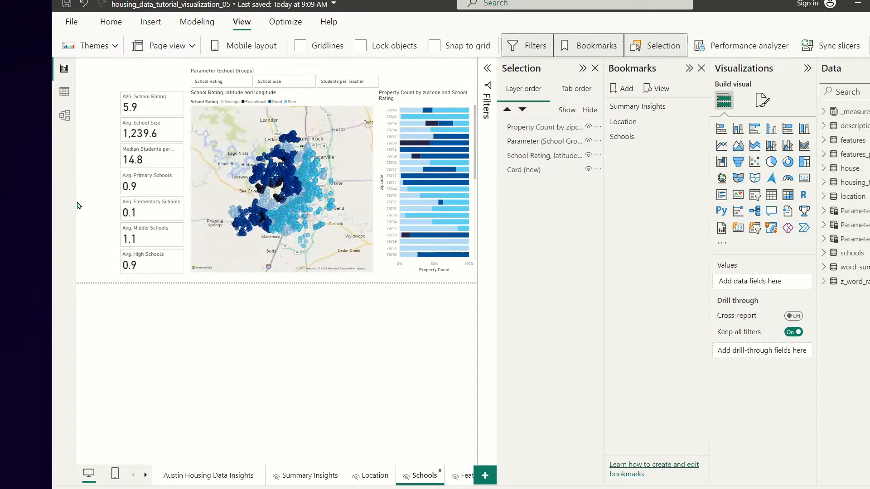
pyautogui.moveTo(112, 66); pyautogui.dragTo(505, 299)
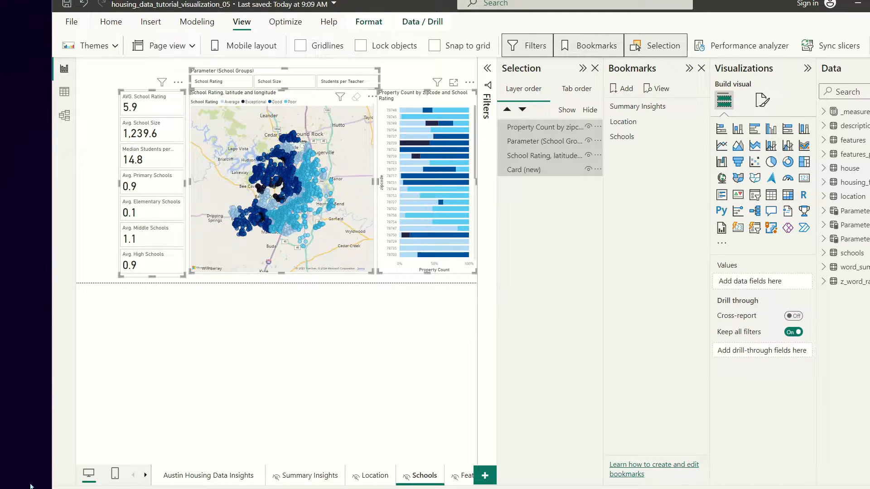
pyautogui.click(193, 476)
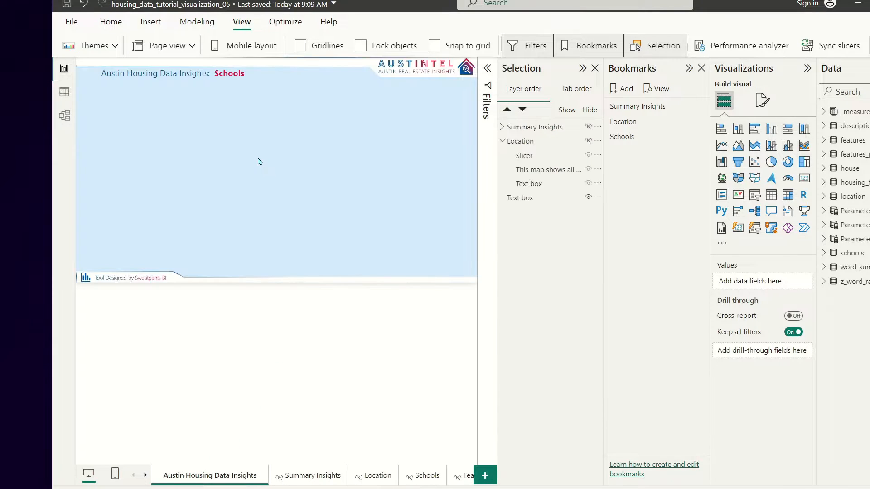
pyautogui.hotkey('ctrl', 'v')
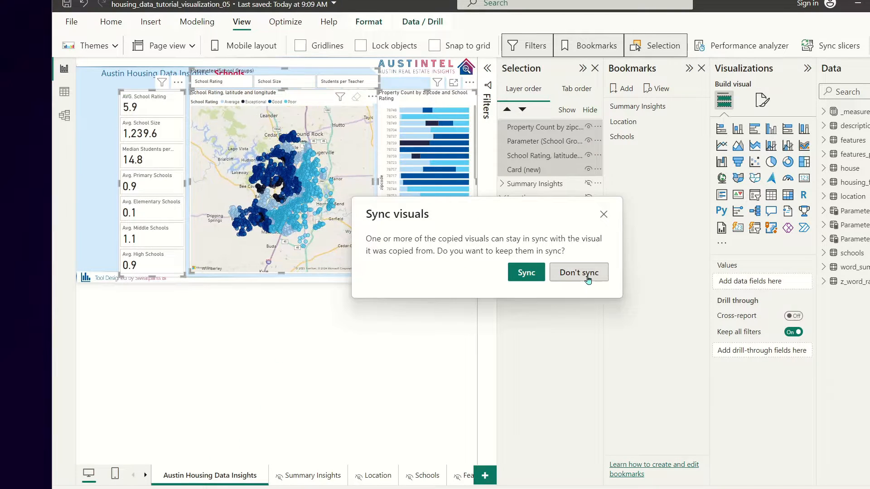
pyautogui.click(587, 279)
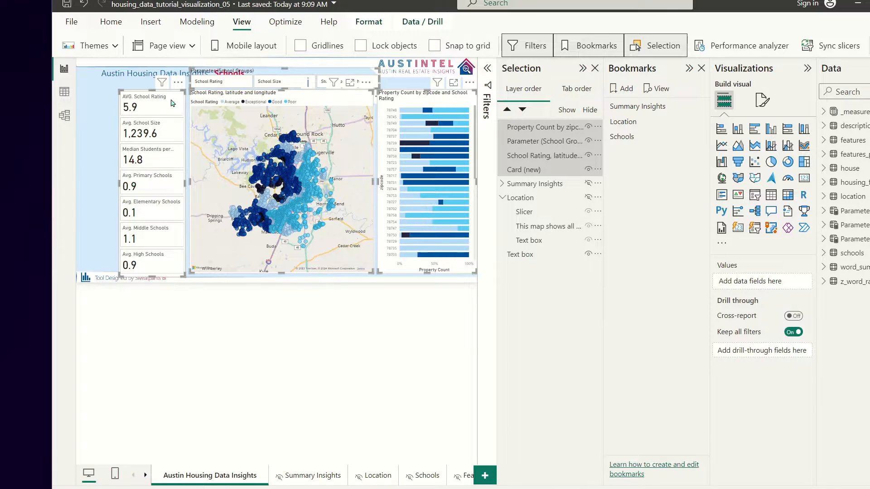
pyautogui.moveTo(142, 95); pyautogui.dragTo(124, 86)
pyautogui.click(123, 86)
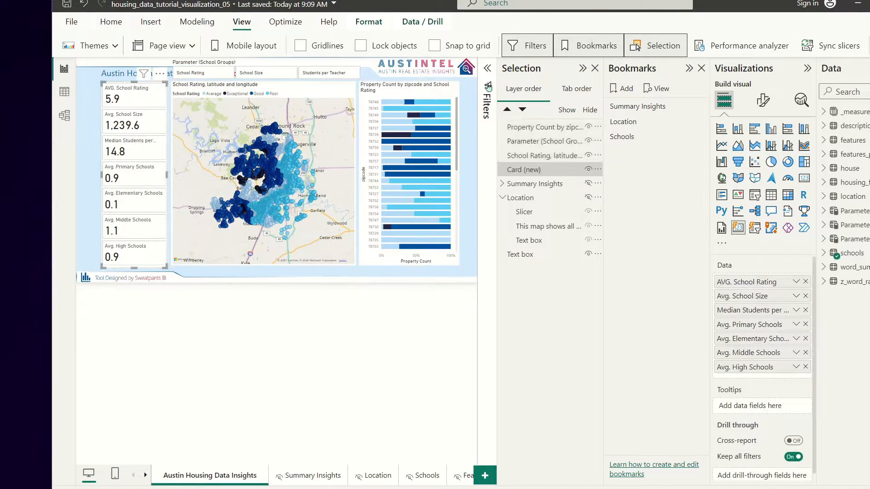
pyautogui.click(319, 305)
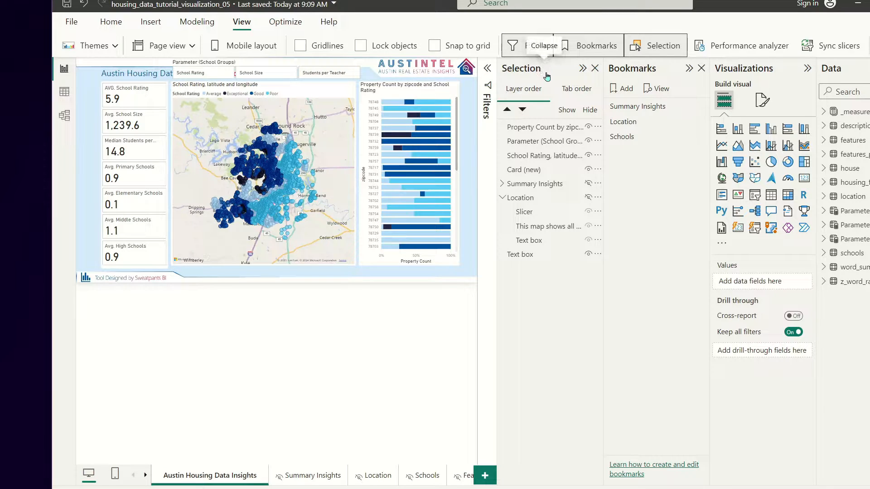
# Step: Collapse the Selection and Bookmarks panes, then move the bar chart right and widen it slightly
pyautogui.click(582, 68)
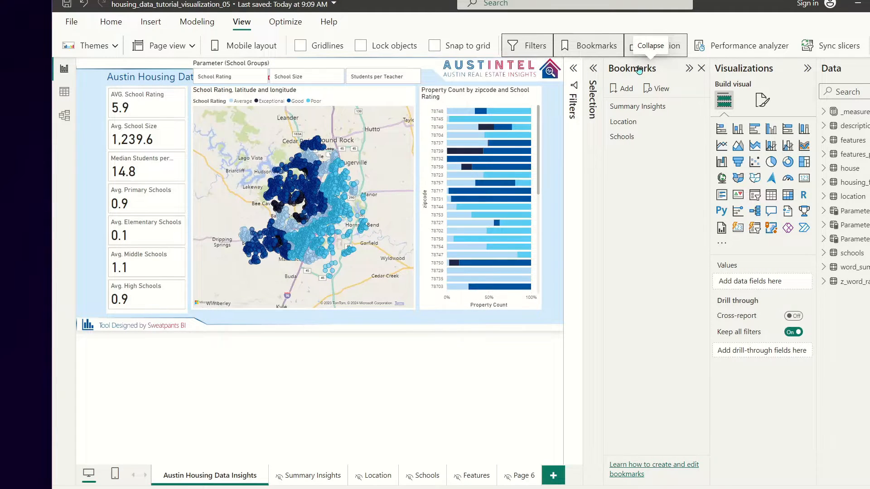
pyautogui.click(689, 68)
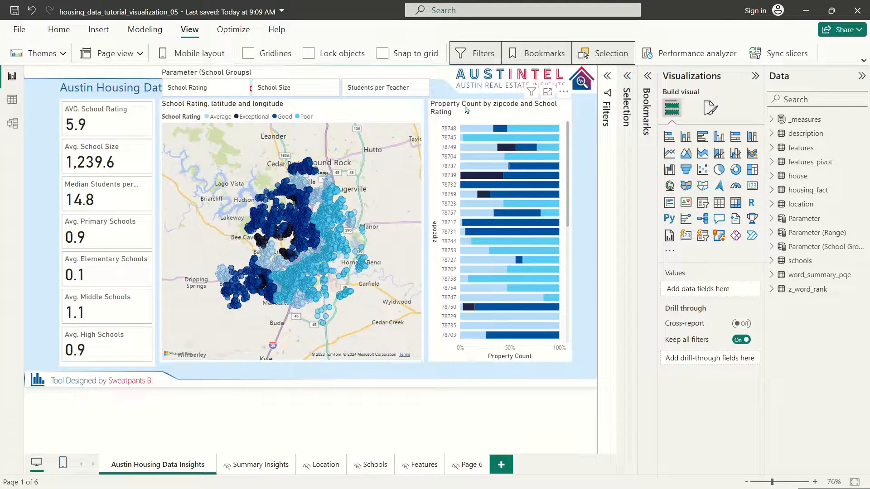
pyautogui.moveTo(465, 109); pyautogui.dragTo(491, 111)
pyautogui.moveTo(461, 364); pyautogui.dragTo(454, 362)
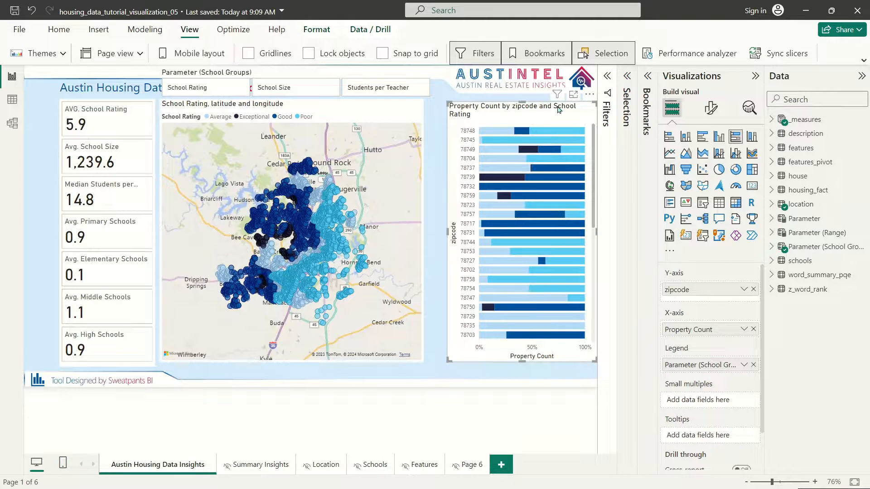
# Step: Move and shorten the map, and drop the School Groups slicer down above it
pyautogui.moveTo(378, 105); pyautogui.dragTo(393, 106)
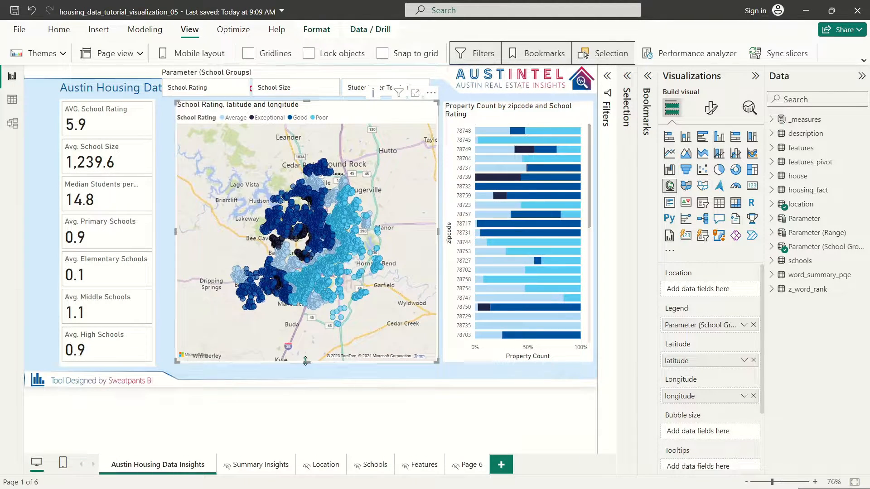
pyautogui.moveTo(305, 361); pyautogui.dragTo(326, 349)
pyautogui.moveTo(357, 110); pyautogui.dragTo(352, 130)
pyautogui.moveTo(320, 75); pyautogui.dragTo(315, 134)
# Step: Make the card visual wider and shorter so its labels fit, nudging it into place
pyautogui.click(321, 153)
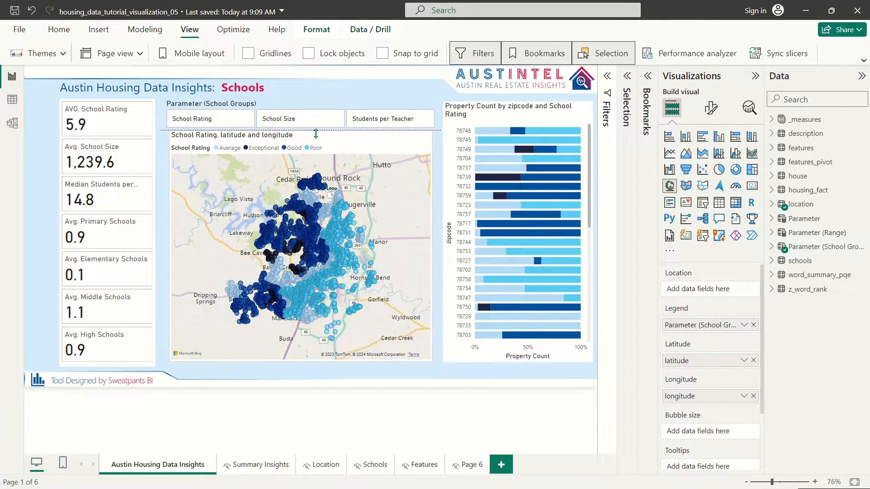
pyautogui.moveTo(316, 134); pyautogui.dragTo(316, 134)
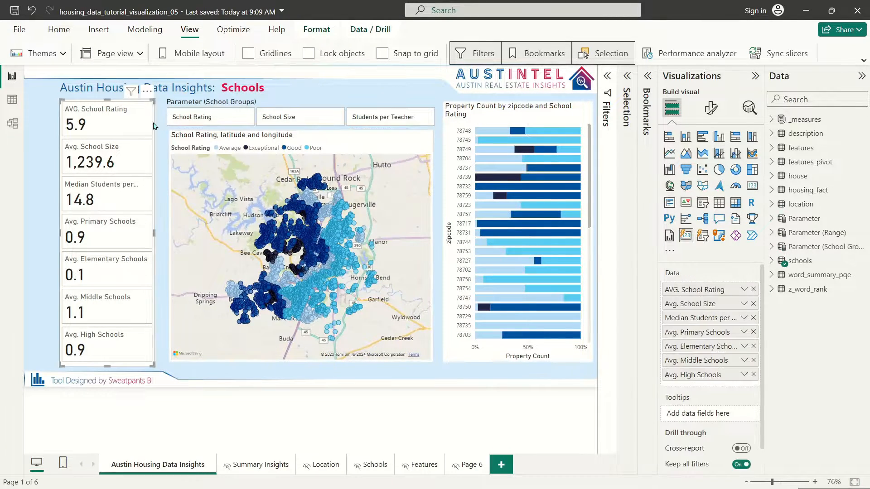
pyautogui.moveTo(155, 123); pyautogui.dragTo(152, 123)
pyautogui.moveTo(147, 363); pyautogui.dragTo(167, 347)
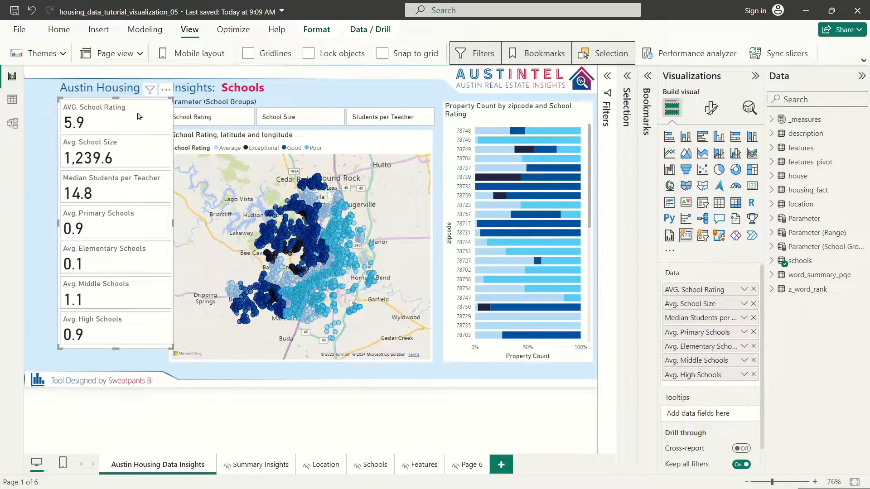
pyautogui.moveTo(137, 116); pyautogui.dragTo(128, 129)
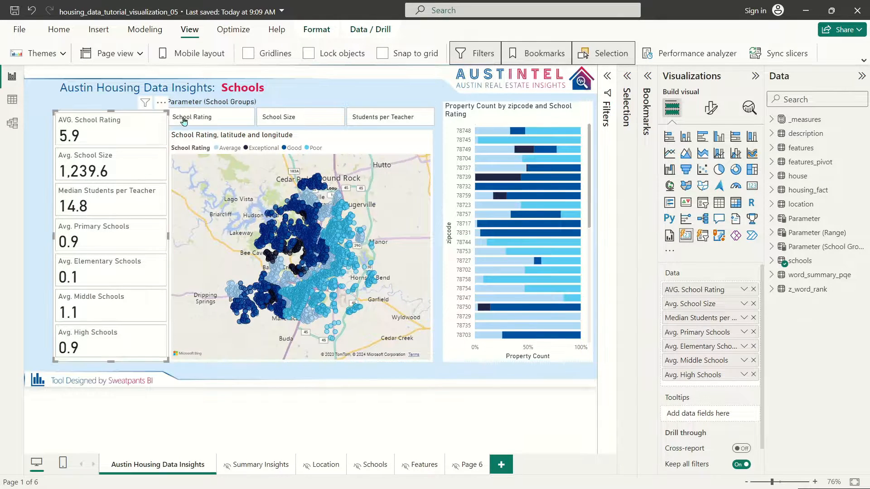
# Step: Make the card visual taller and reposition and narrow the School Groups slicer
pyautogui.click(176, 103)
pyautogui.click(132, 107)
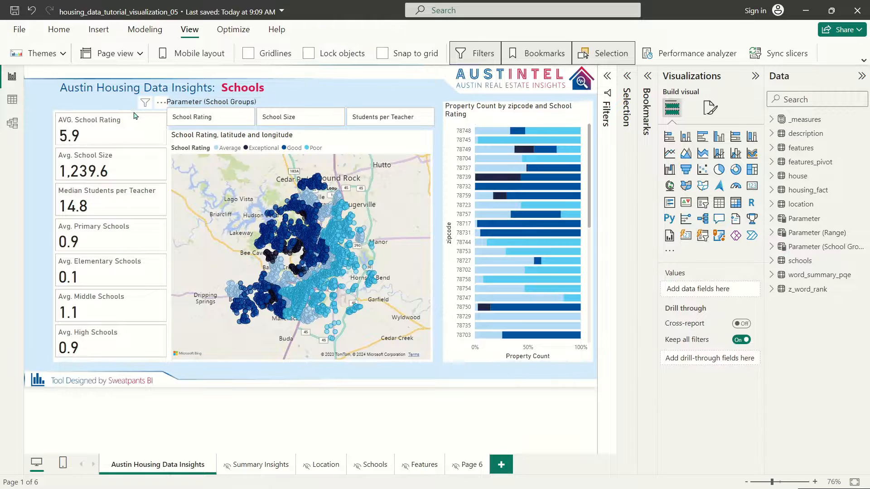
pyautogui.click(134, 115)
pyautogui.moveTo(114, 111); pyautogui.dragTo(115, 105)
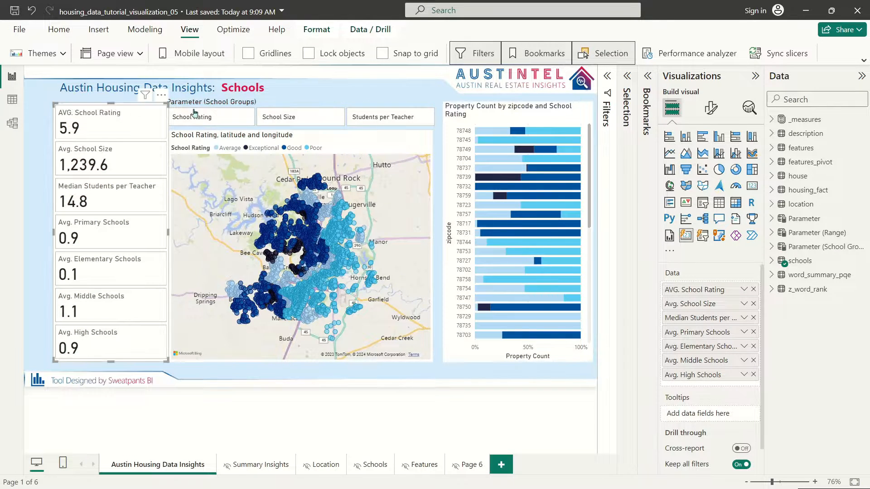
pyautogui.moveTo(228, 102); pyautogui.dragTo(238, 103)
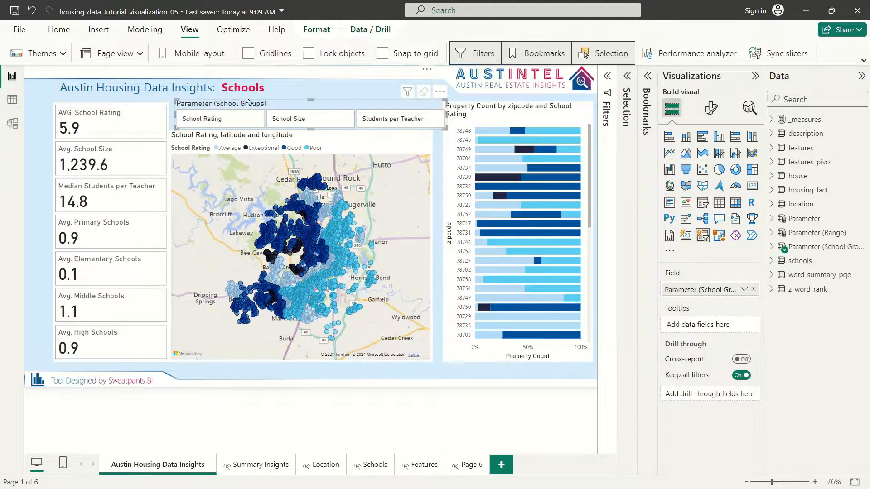
pyautogui.moveTo(444, 127); pyautogui.dragTo(435, 128)
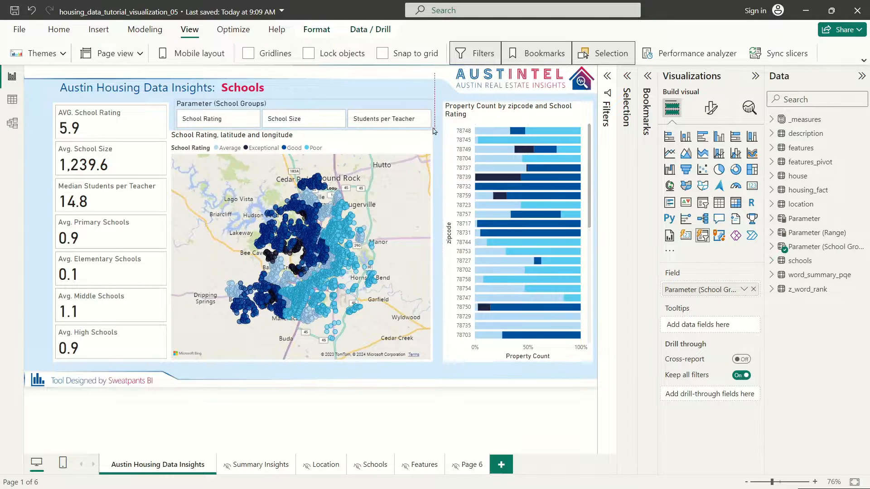
pyautogui.moveTo(346, 108); pyautogui.dragTo(346, 108)
pyautogui.moveTo(436, 128); pyautogui.dragTo(429, 129)
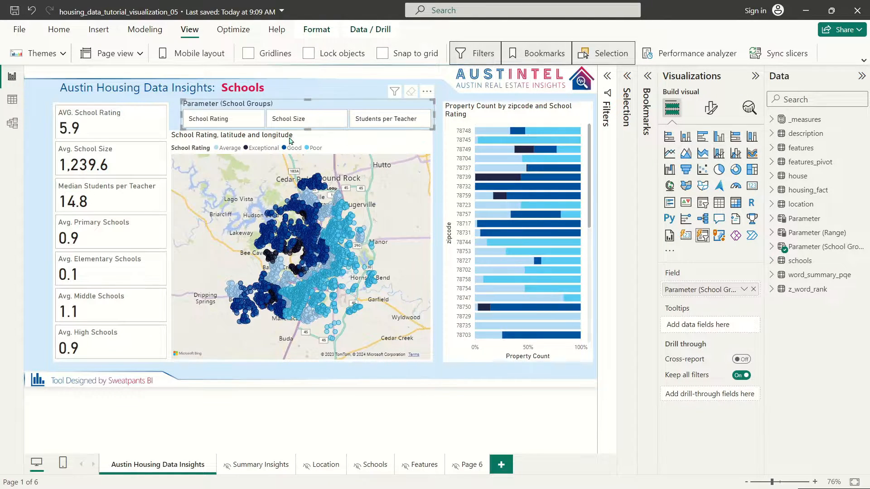
# Step: Shift the school-rating map slightly right and trim its left and right edges
pyautogui.moveTo(287, 137); pyautogui.dragTo(294, 139)
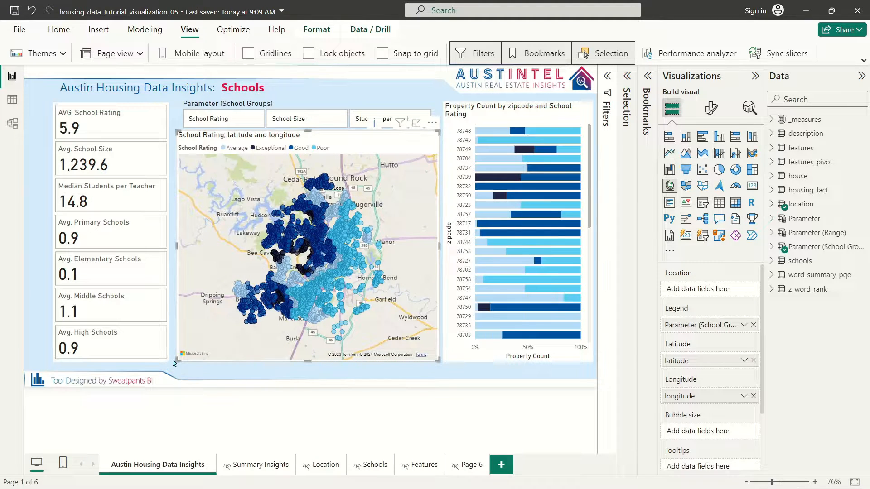
pyautogui.moveTo(176, 360); pyautogui.dragTo(173, 361)
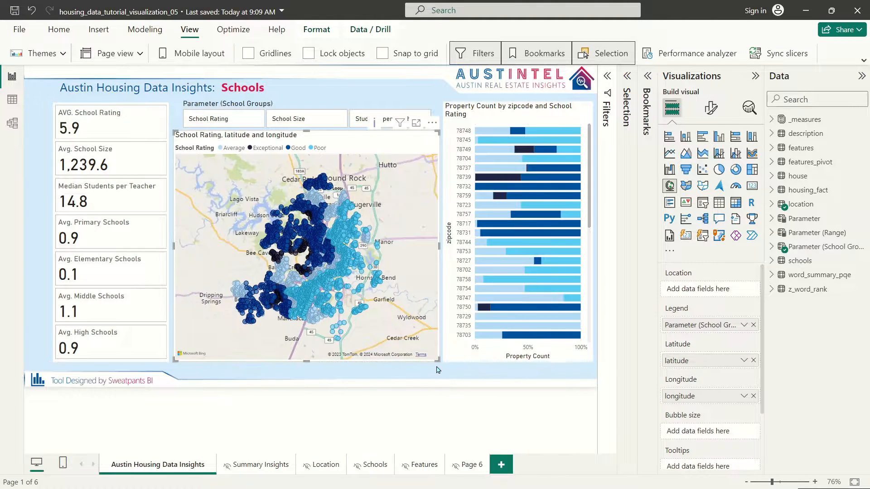
pyautogui.moveTo(439, 361); pyautogui.dragTo(433, 361)
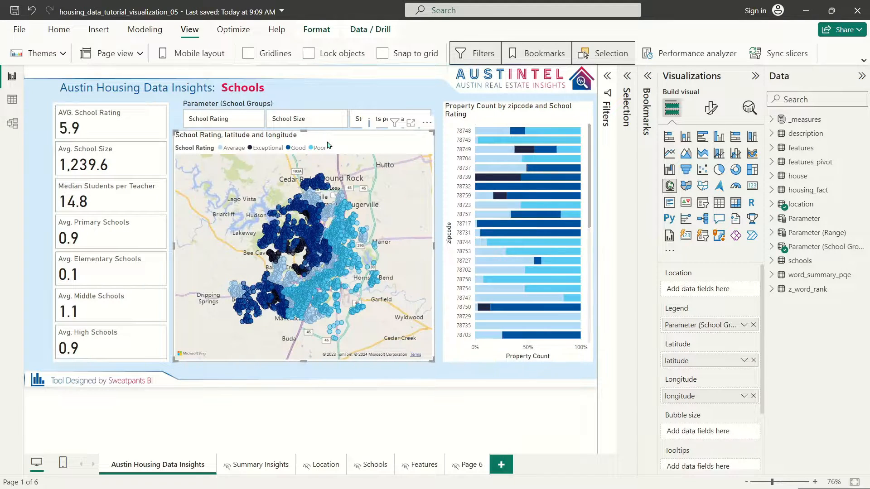
pyautogui.press('Right')
pyautogui.press('Right')
pyautogui.press('Right')
pyautogui.press('Right')
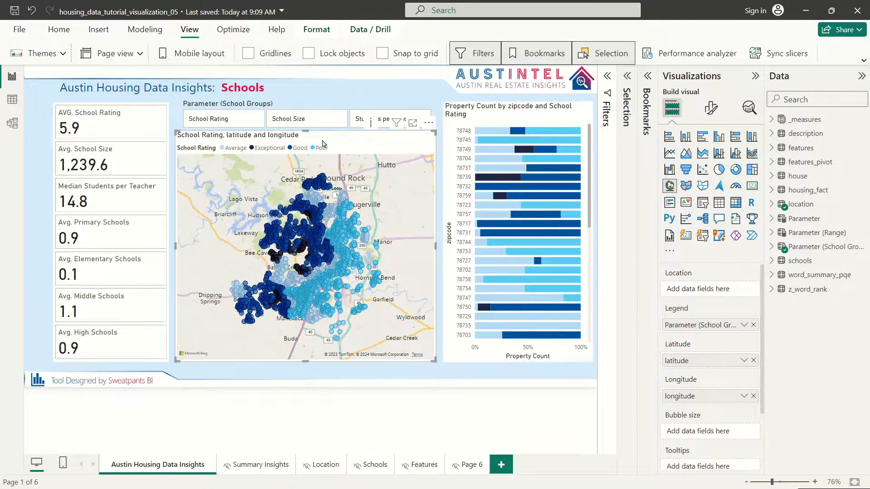
# Step: Stretch the School Groups slicer to the map's full width and nudge it up
pyautogui.click(271, 104)
pyautogui.moveTo(182, 129); pyautogui.dragTo(173, 130)
pyautogui.moveTo(176, 130); pyautogui.dragTo(175, 130)
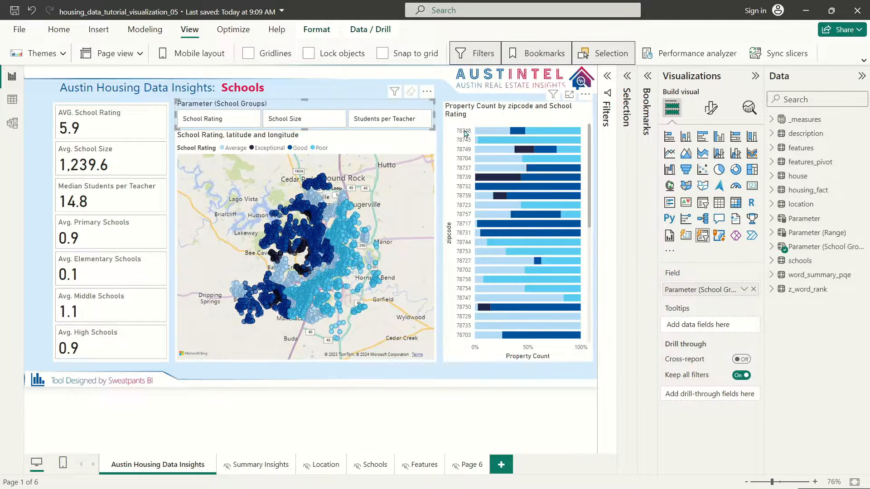
pyautogui.moveTo(433, 129); pyautogui.dragTo(434, 130)
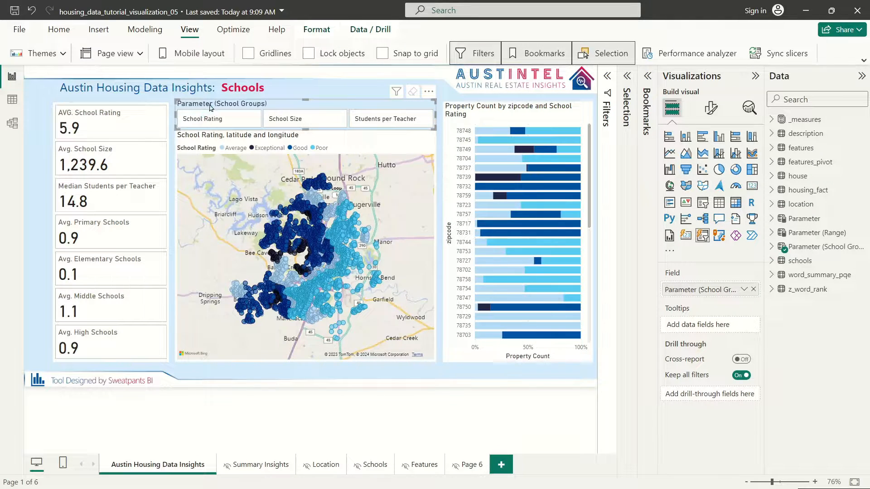
pyautogui.press('Left')
pyautogui.press('Left')
pyautogui.press('Left')
pyautogui.press('Left')
pyautogui.press('Up')
pyautogui.press('Up')
pyautogui.press('Up')
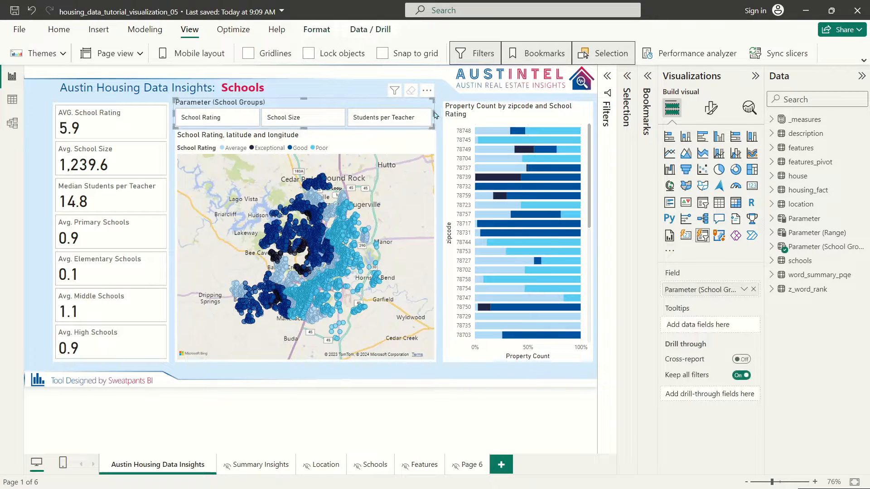
pyautogui.moveTo(436, 113); pyautogui.dragTo(442, 117)
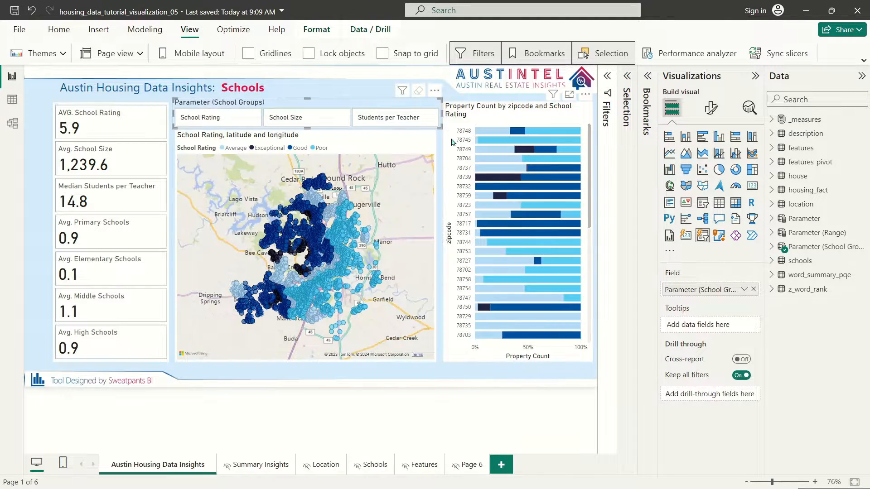
pyautogui.press('Up')
pyautogui.press('Up')
pyautogui.press('Up')
pyautogui.press('Up')
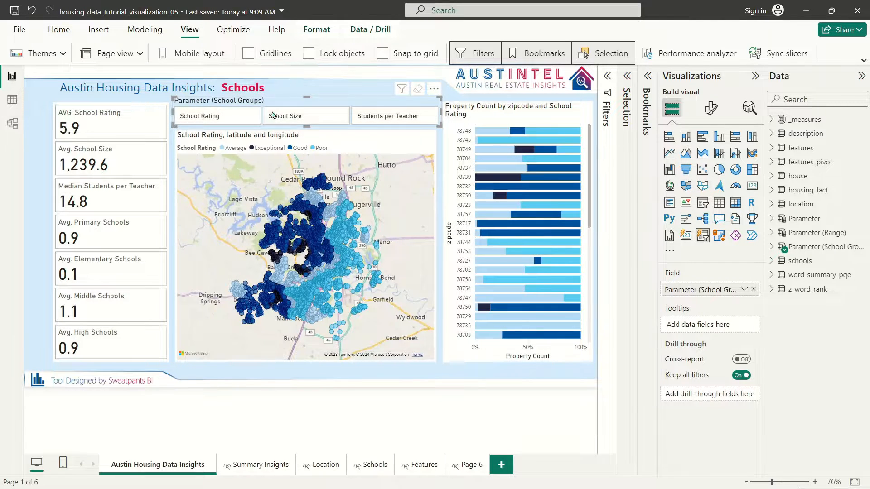
# Step: Turn off the slicer's Parameter (School Groups) title and lower its top edge to sit above the map
pyautogui.click(711, 108)
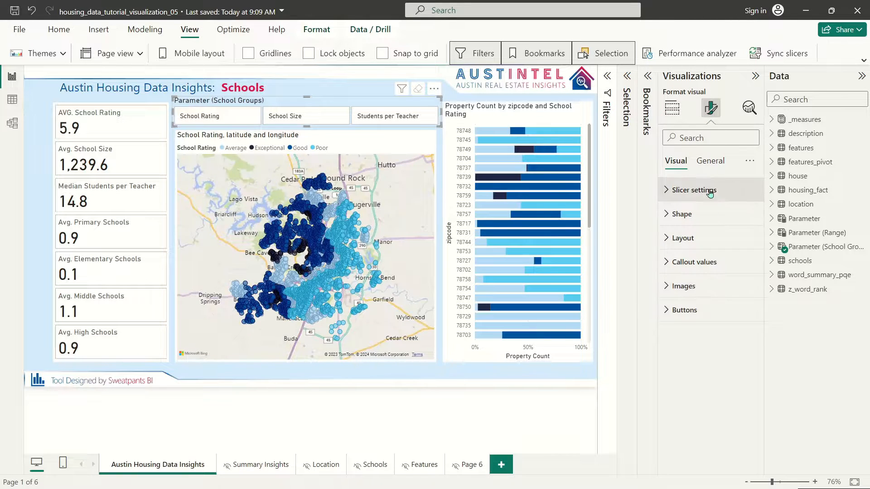
pyautogui.click(710, 160)
pyautogui.click(749, 214)
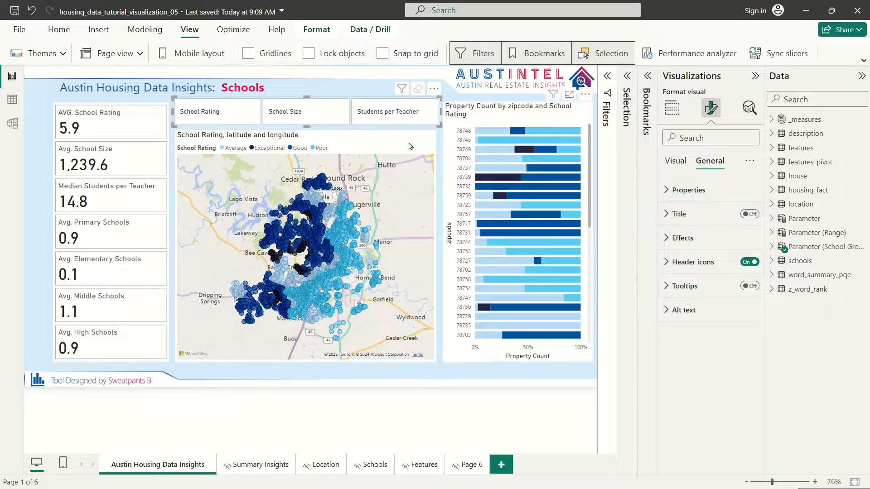
pyautogui.moveTo(307, 96); pyautogui.dragTo(321, 100)
pyautogui.click(398, 72)
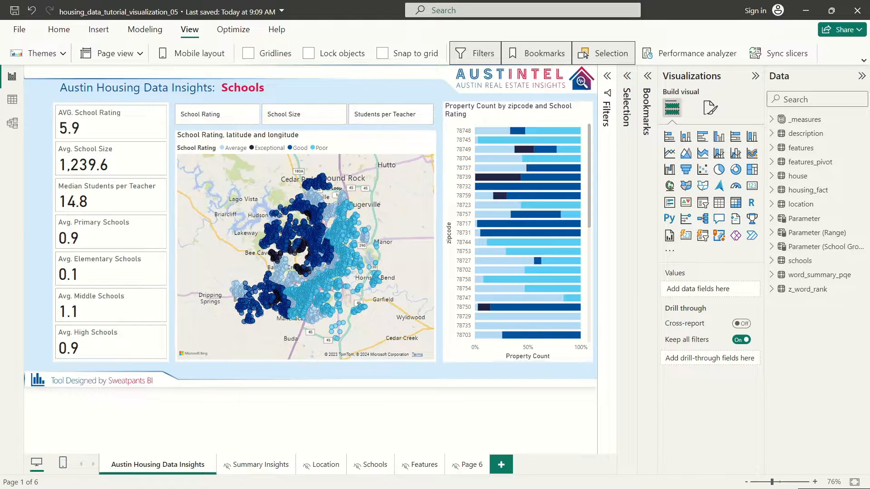
# Step: Turn off the background of the school KPI card column
pyautogui.click(165, 122)
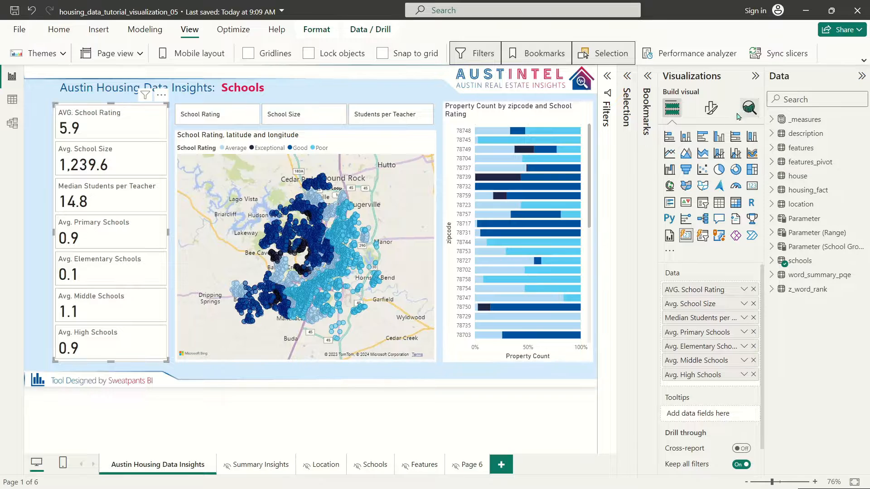
pyautogui.click(711, 108)
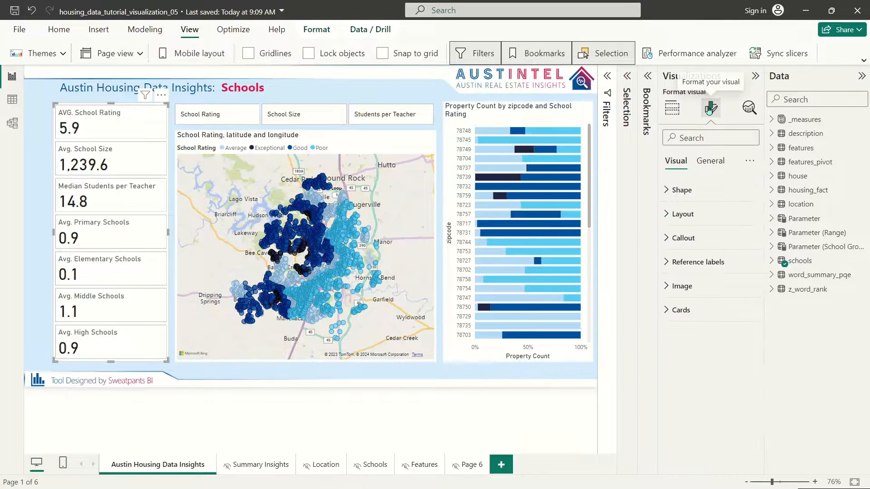
pyautogui.click(715, 164)
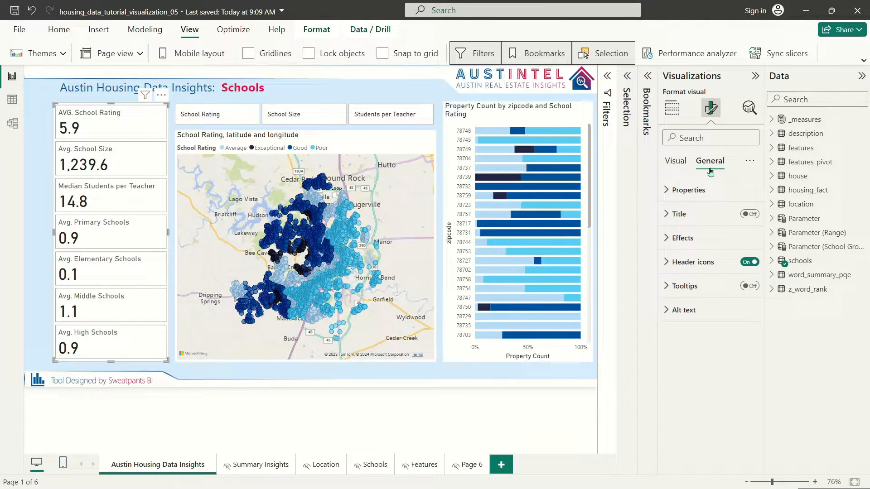
pyautogui.click(687, 239)
pyautogui.click(744, 267)
pyautogui.click(682, 238)
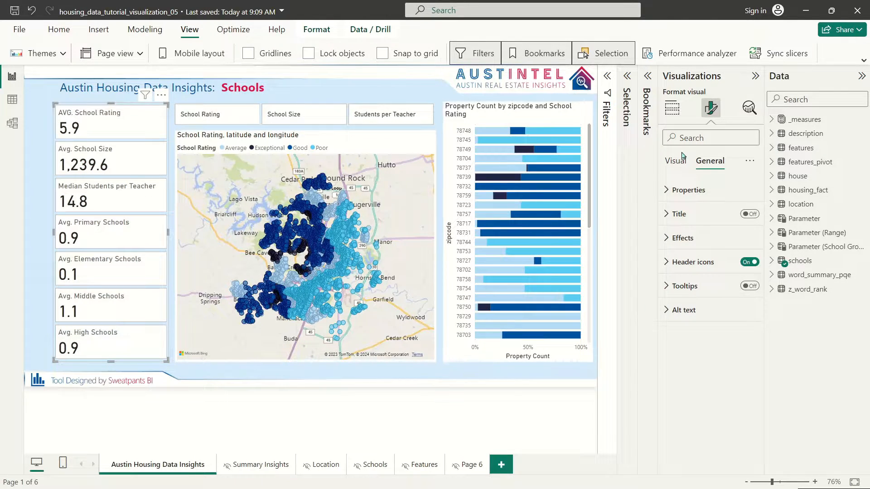
pyautogui.click(672, 108)
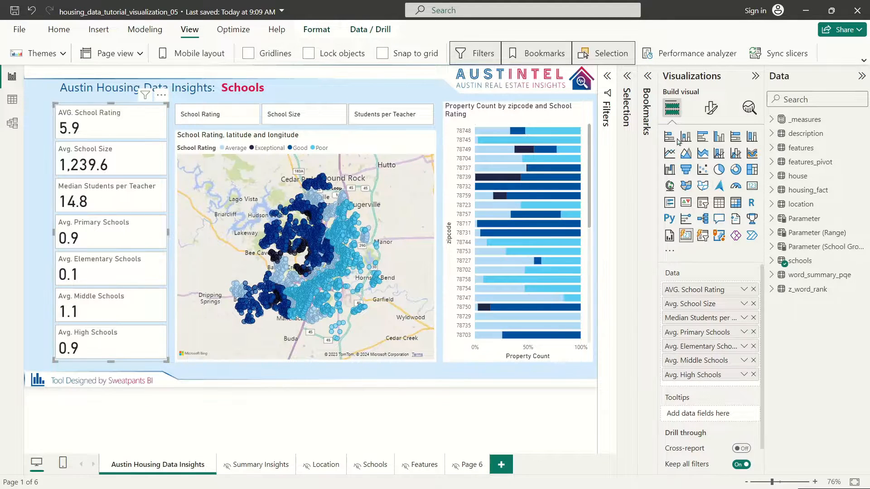
# Step: Set the cards' callout values colour to dark blue #00529C
pyautogui.click(711, 108)
pyautogui.click(680, 239)
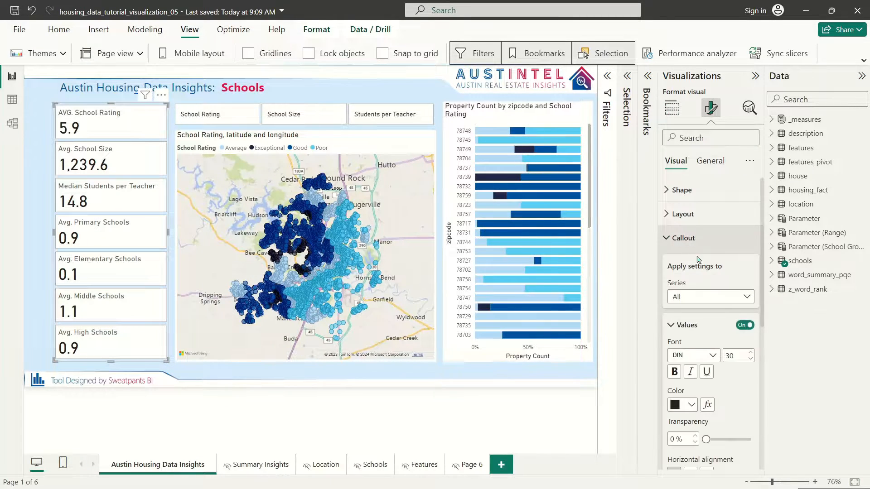
pyautogui.click(687, 408)
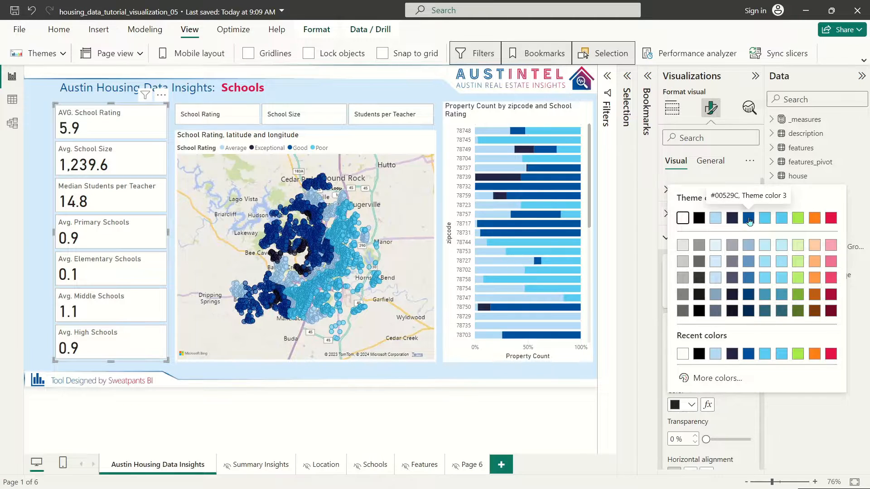
pyautogui.click(750, 222)
pyautogui.click(49, 128)
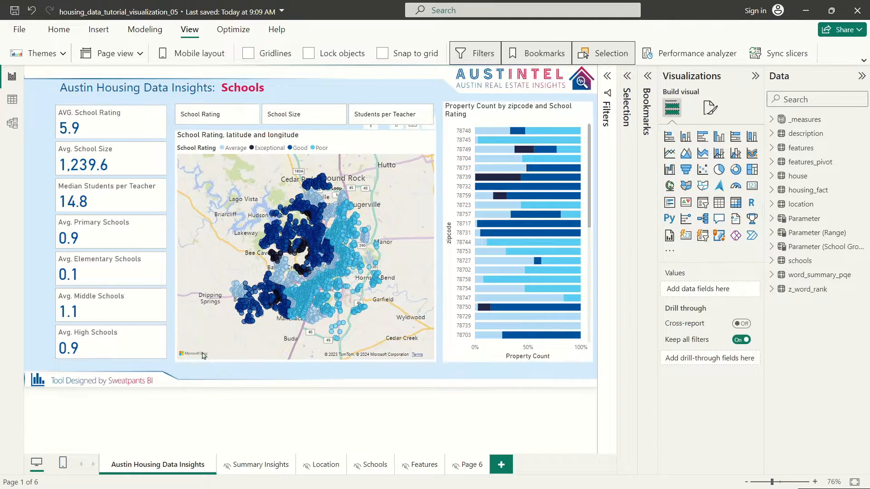
# Step: Style the school-group button labels in dark grey at 14 pt
pyautogui.click(264, 105)
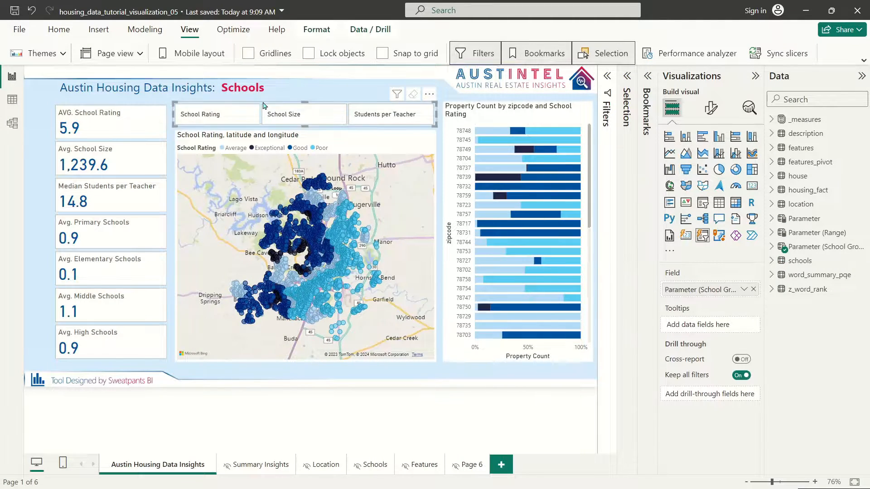
pyautogui.click(281, 102)
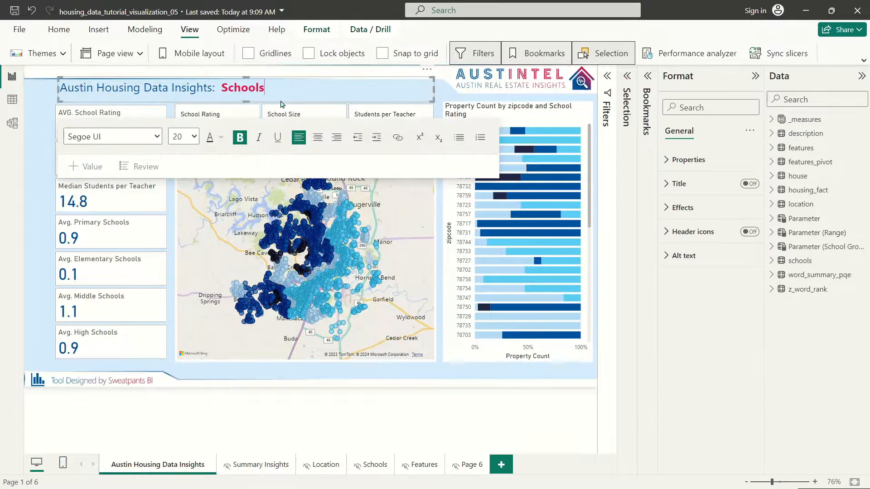
pyautogui.click(435, 113)
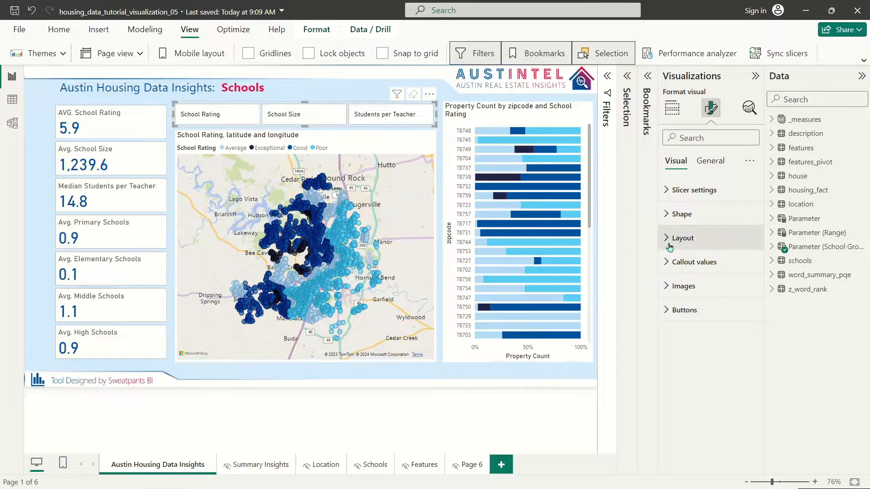
pyautogui.click(668, 262)
pyautogui.click(691, 430)
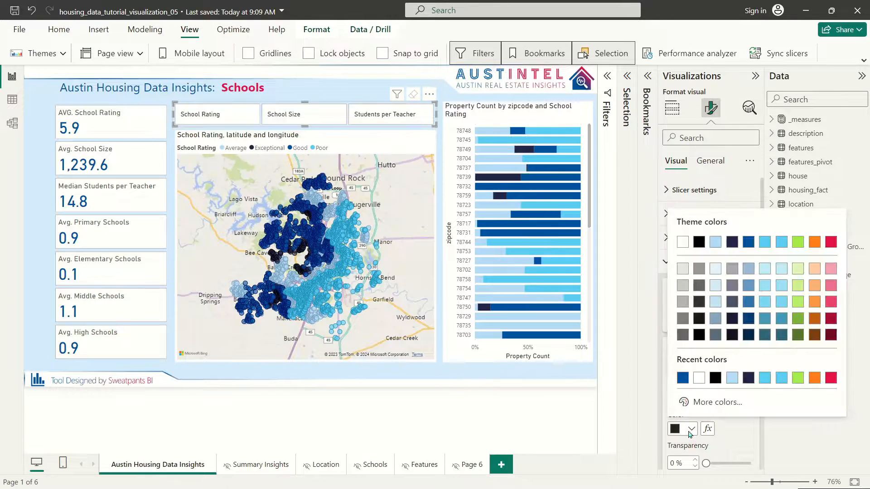
pyautogui.click(749, 242)
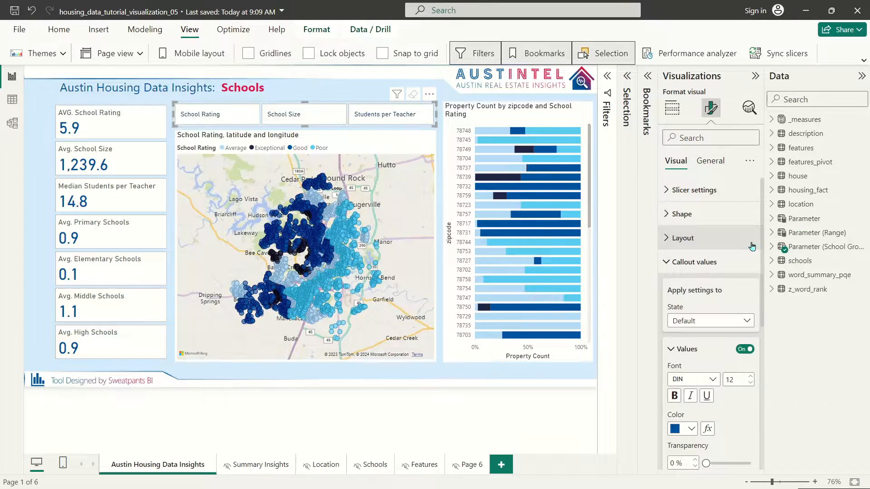
pyautogui.click(691, 429)
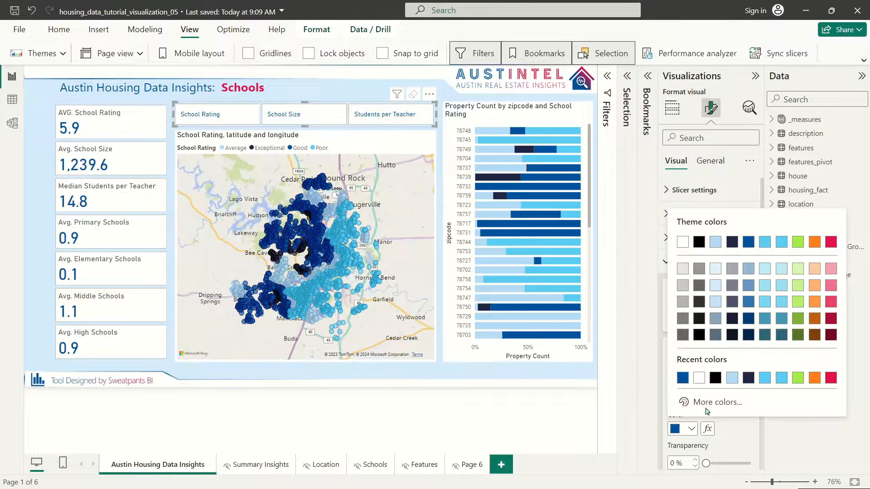
pyautogui.click(699, 302)
pyautogui.click(751, 377)
pyautogui.click(751, 376)
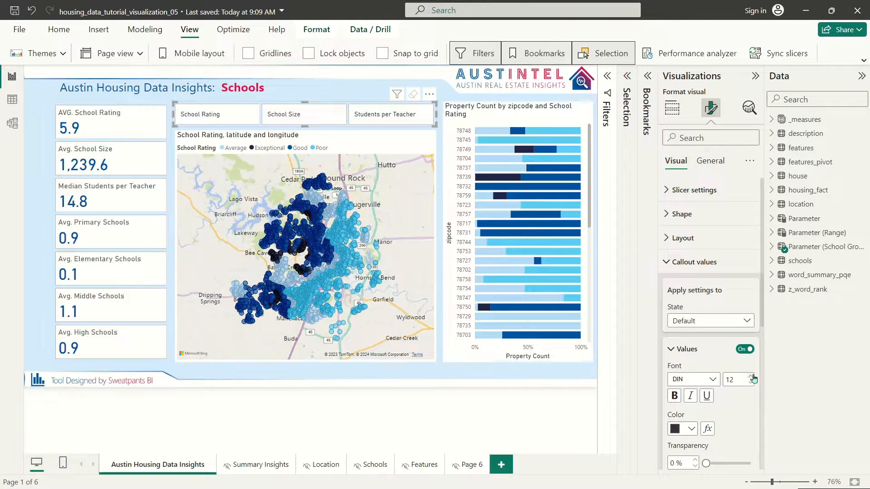
# Step: Nudge the KPI card column's top edge up slightly
pyautogui.click(420, 136)
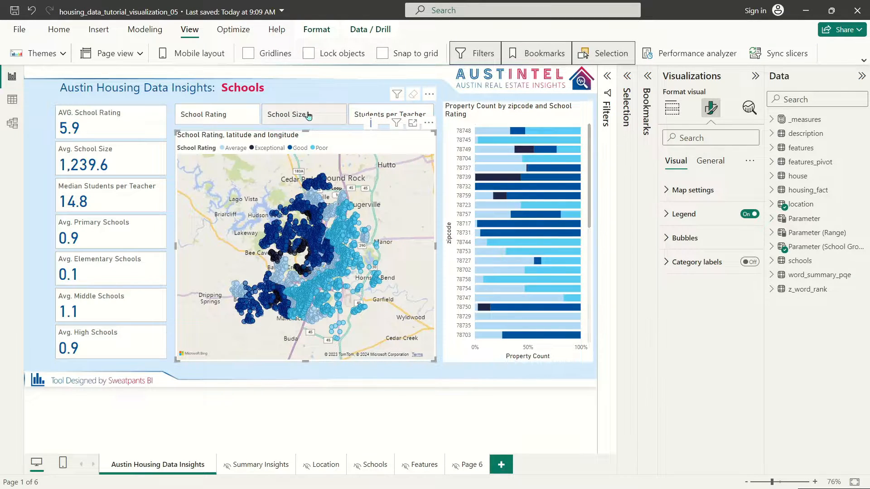
pyautogui.click(154, 113)
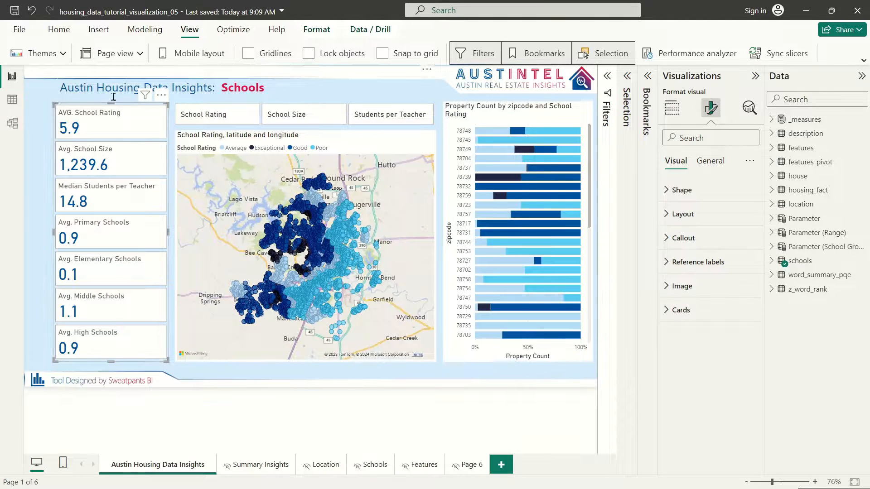
pyautogui.moveTo(113, 102); pyautogui.dragTo(113, 100)
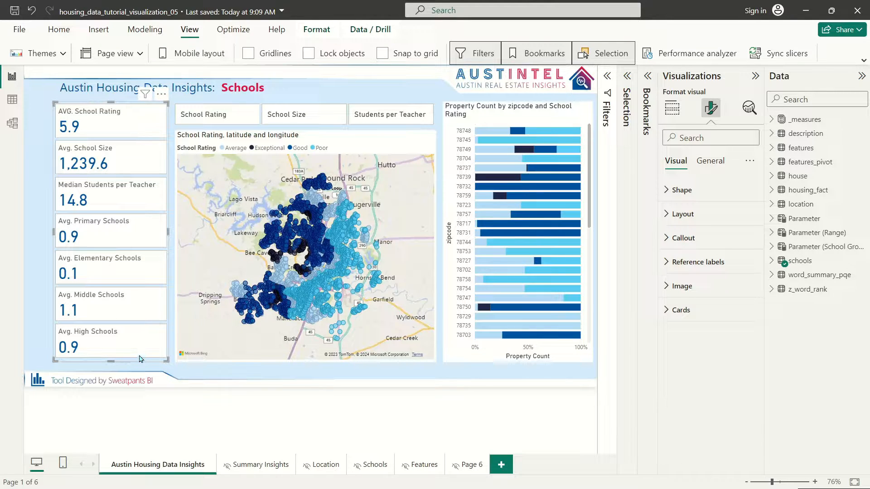
pyautogui.click(232, 107)
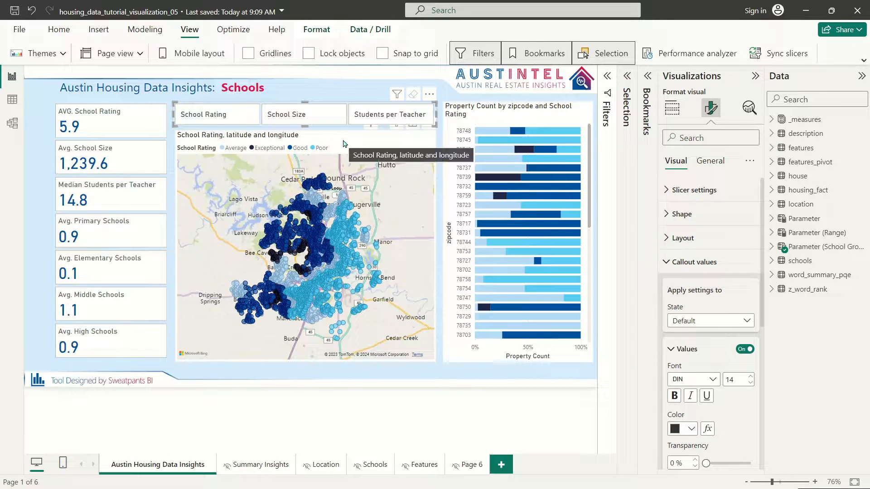
pyautogui.click(667, 262)
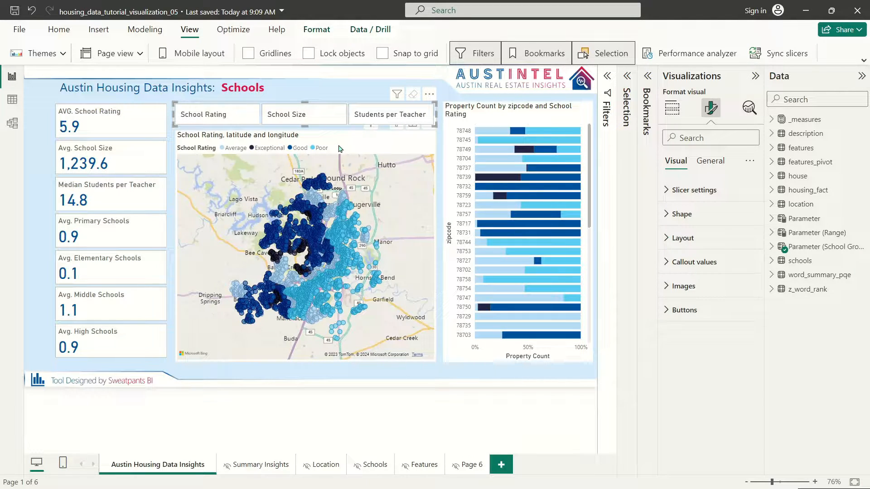
# Step: Turn off the bubble map's title and shorten the map from its bottom and top edges
pyautogui.click(354, 145)
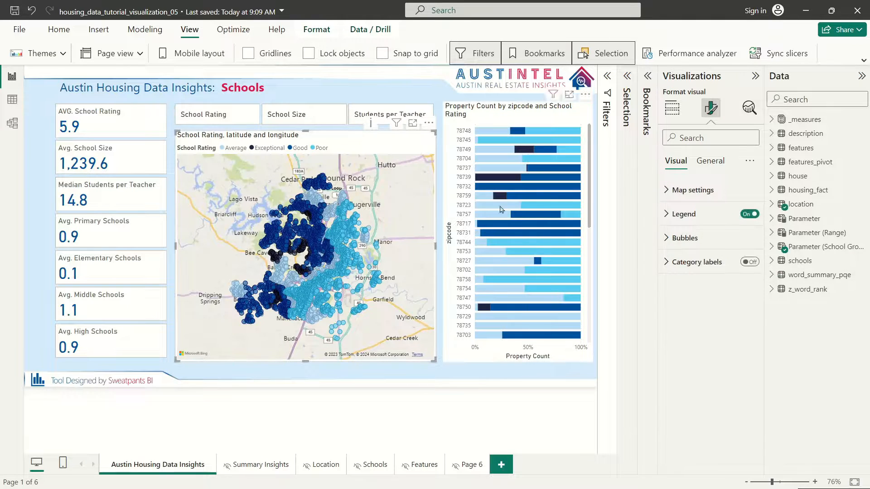
pyautogui.click(712, 162)
pyautogui.click(700, 238)
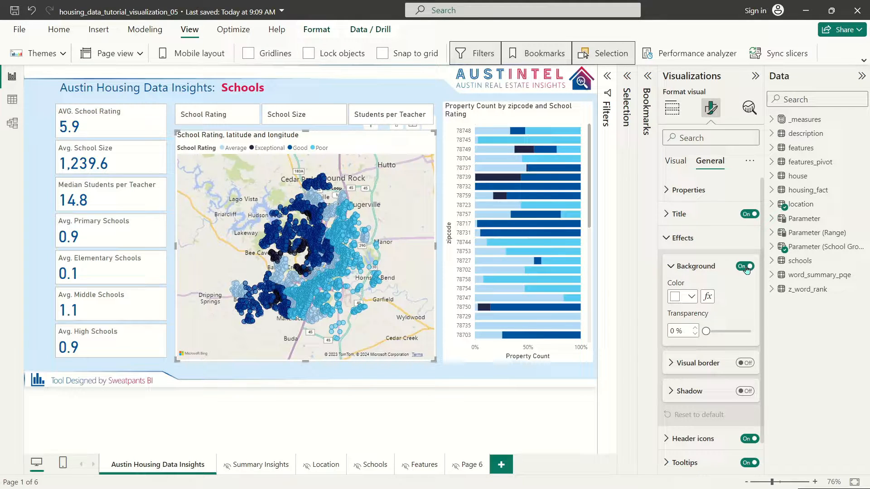
pyautogui.click(746, 267)
pyautogui.click(682, 242)
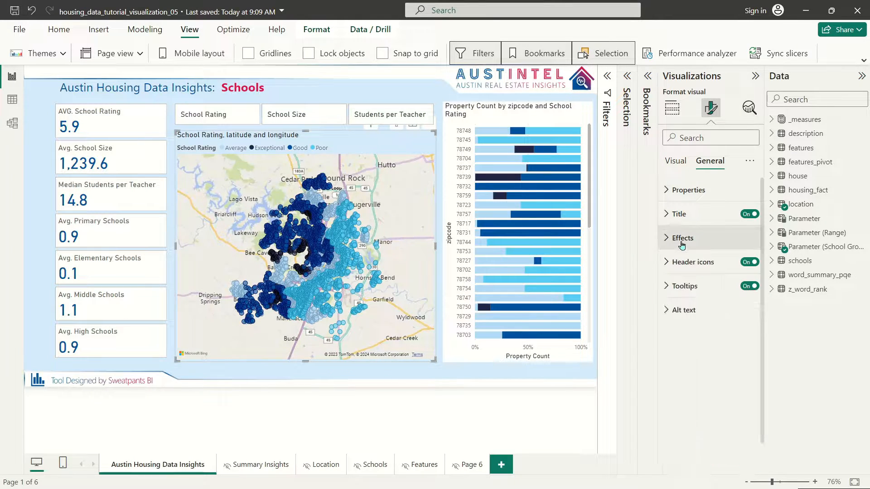
pyautogui.click(682, 243)
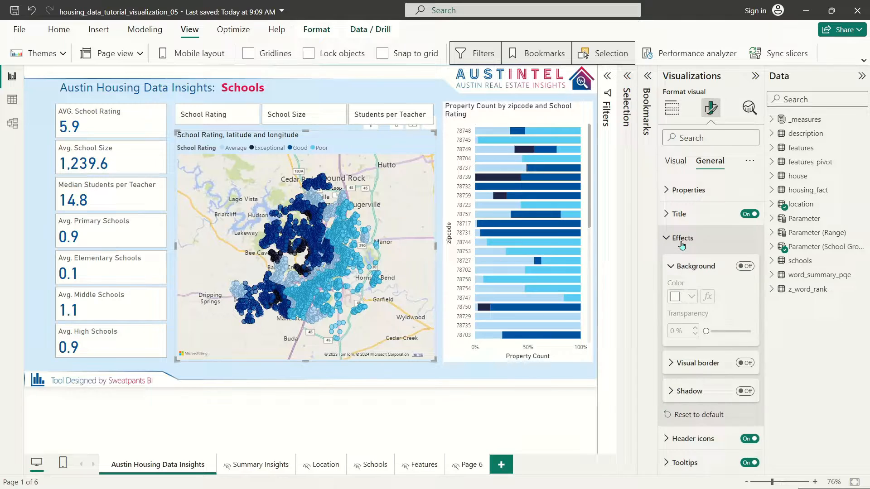
pyautogui.click(741, 268)
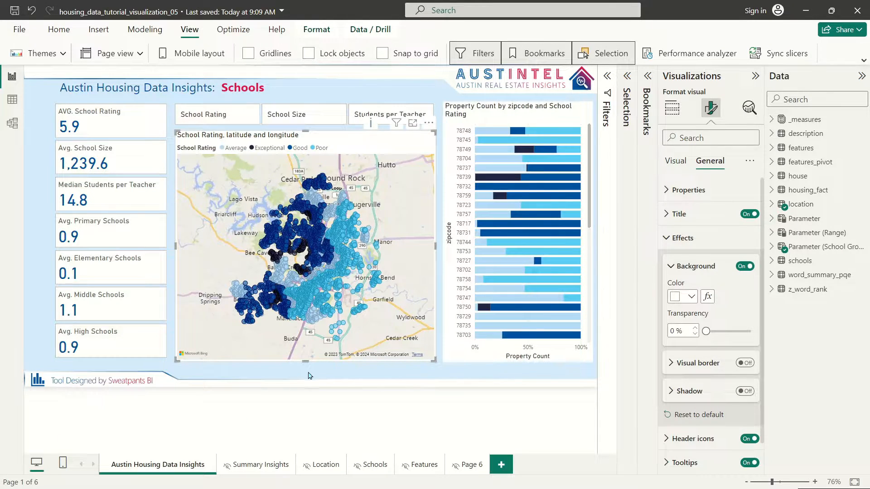
pyautogui.moveTo(308, 358); pyautogui.dragTo(310, 355)
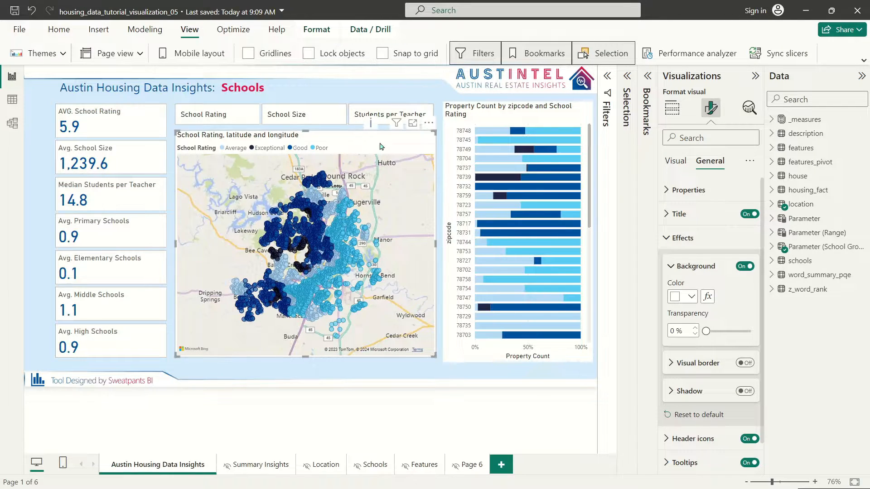
pyautogui.click(750, 214)
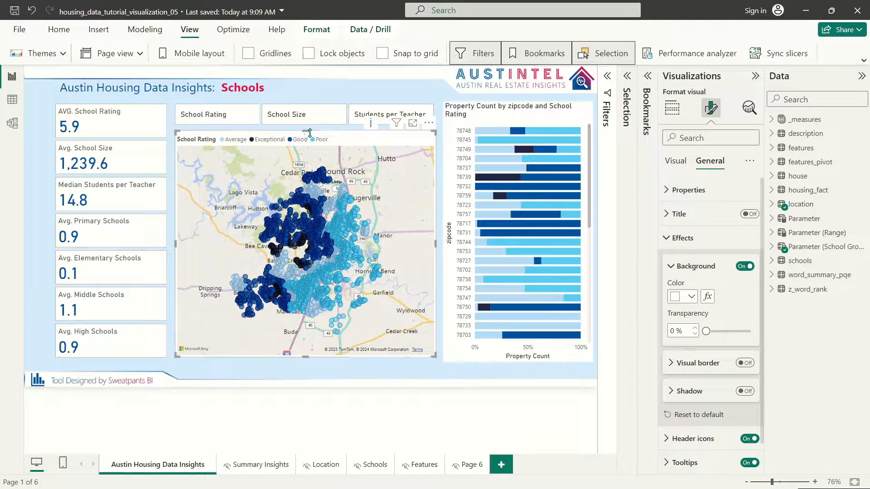
pyautogui.moveTo(306, 132); pyautogui.dragTo(325, 141)
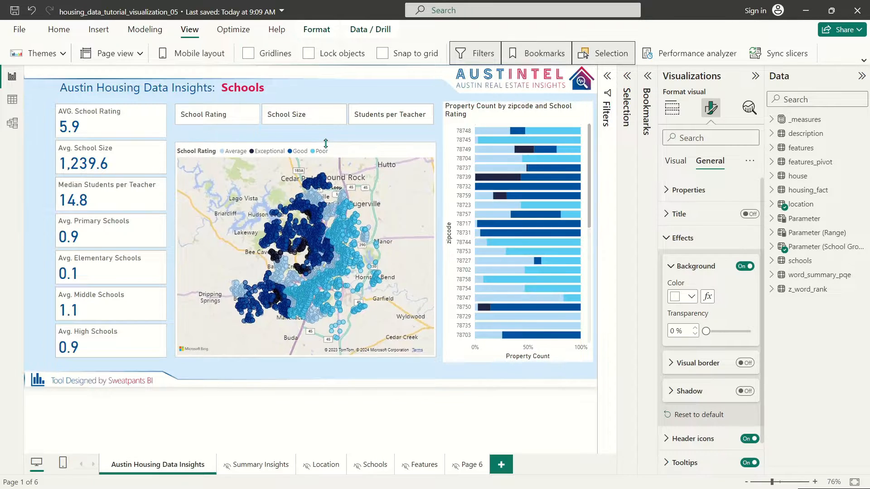
# Step: Move the legend button slicer down to sit just above the map
pyautogui.click(333, 105)
pyautogui.moveTo(334, 108); pyautogui.dragTo(333, 121)
pyautogui.click(710, 161)
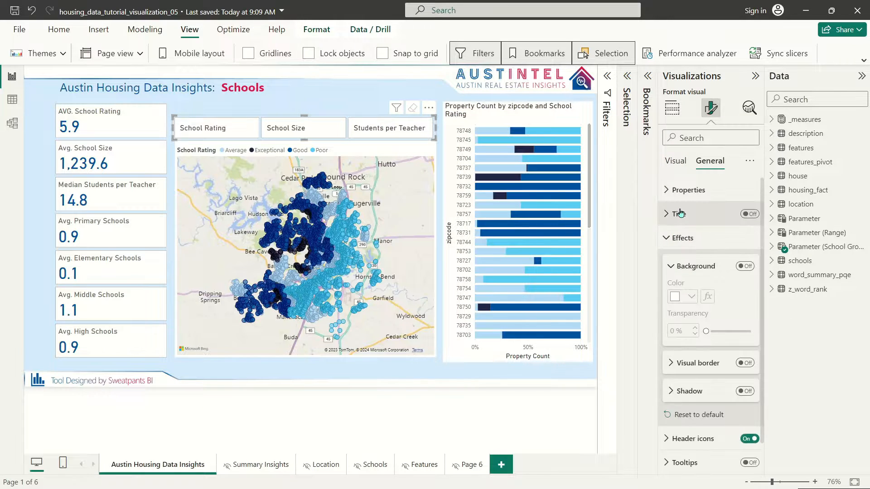
# Step: Title the slicer 'Click the Items Below to Change the Legend in the Bubble Map' in italic 13 pt
pyautogui.click(679, 213)
pyautogui.click(749, 214)
pyautogui.moveTo(304, 115); pyautogui.dragTo(313, 103)
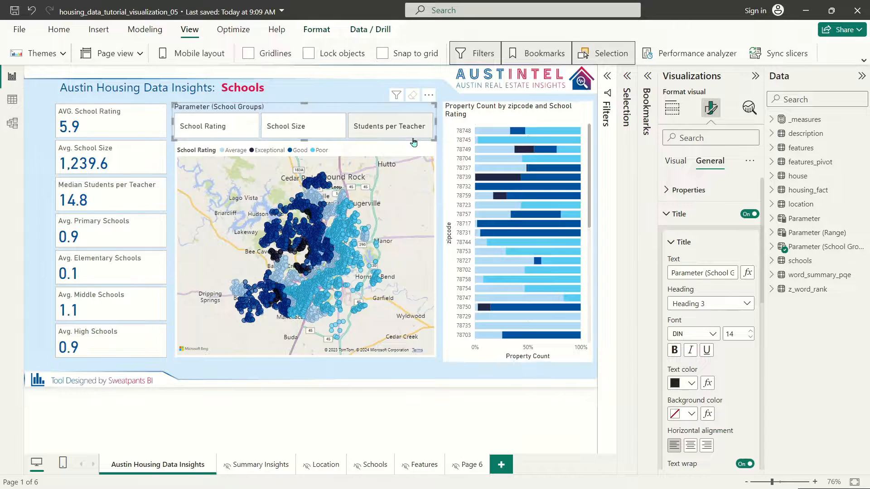
pyautogui.tripleClick(689, 273)
pyautogui.write('Cl')
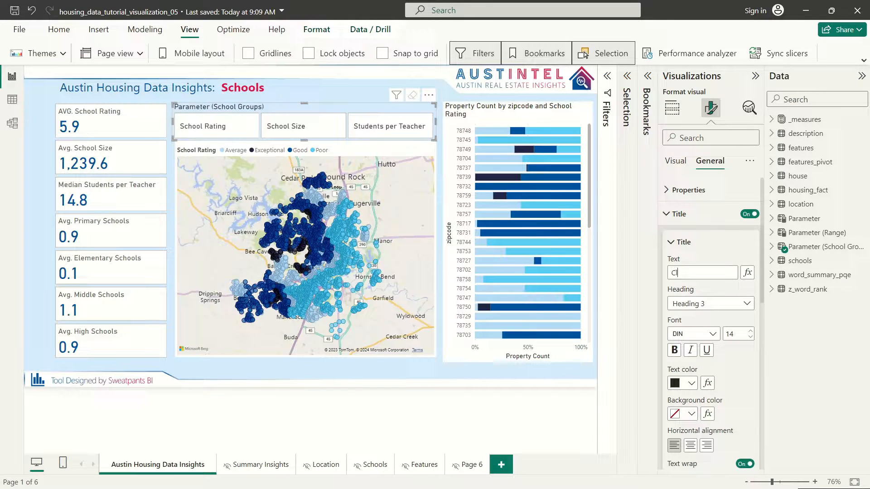
pyautogui.write('ick the It')
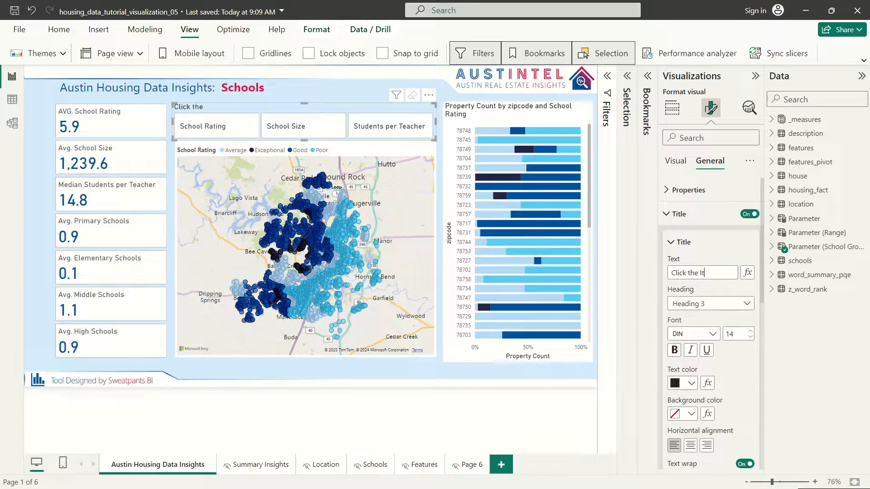
pyautogui.write('ems Below to Change the Legend')
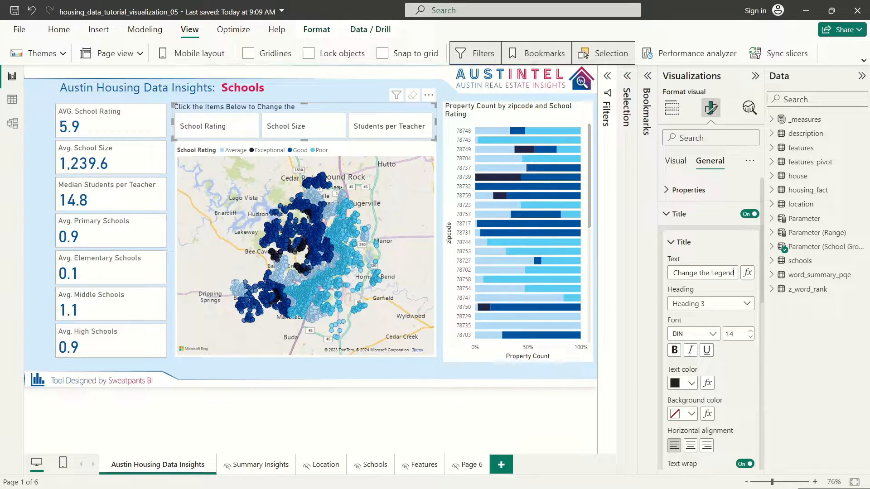
pyautogui.write(' in the Bubble Map')
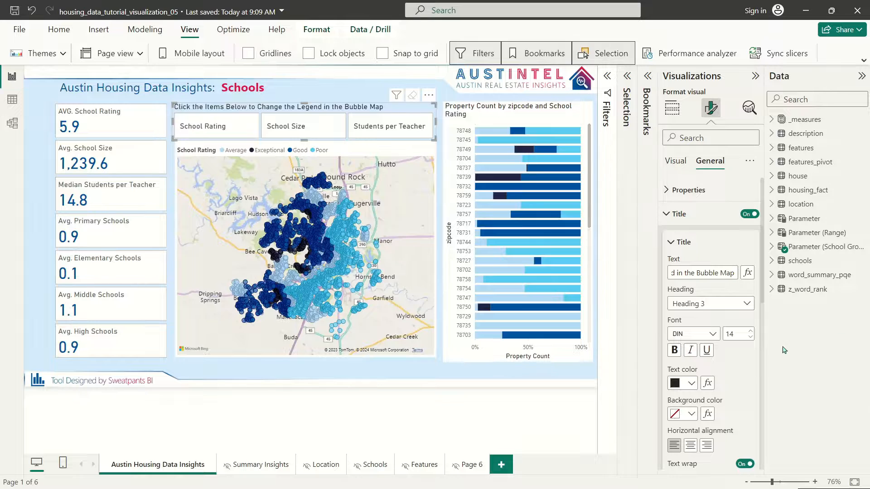
pyautogui.click(751, 337)
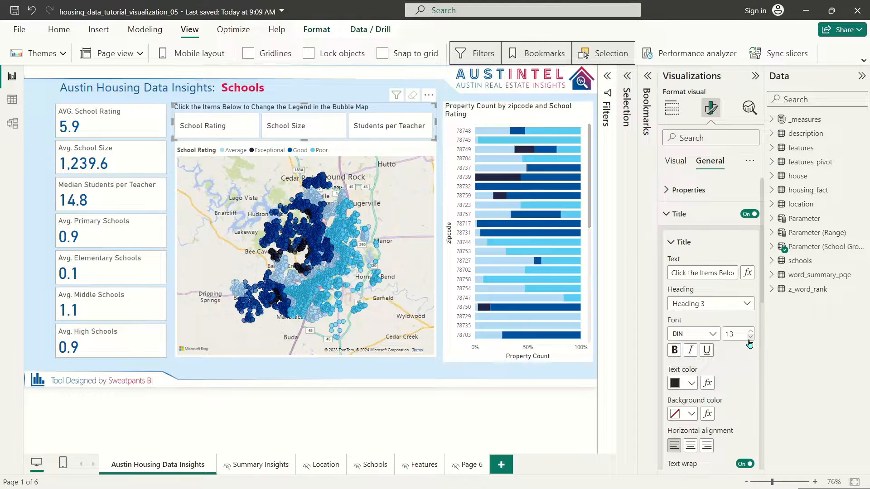
pyautogui.click(690, 351)
pyautogui.click(339, 93)
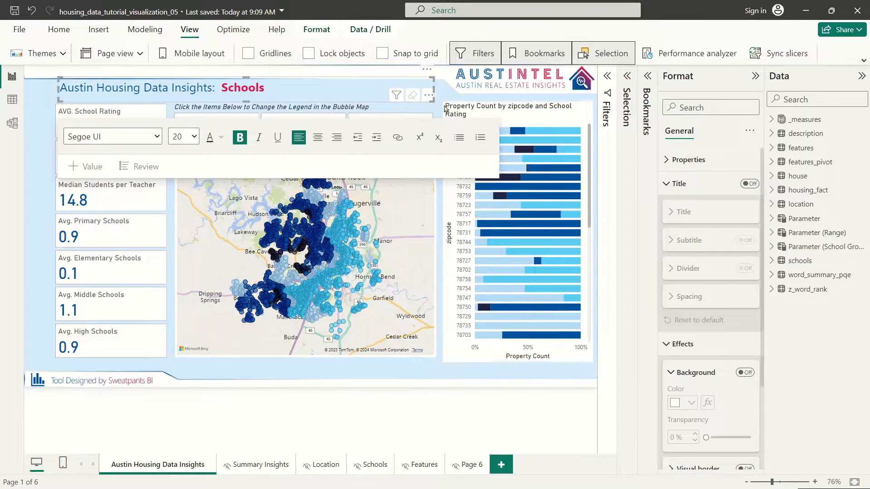
pyautogui.click(441, 94)
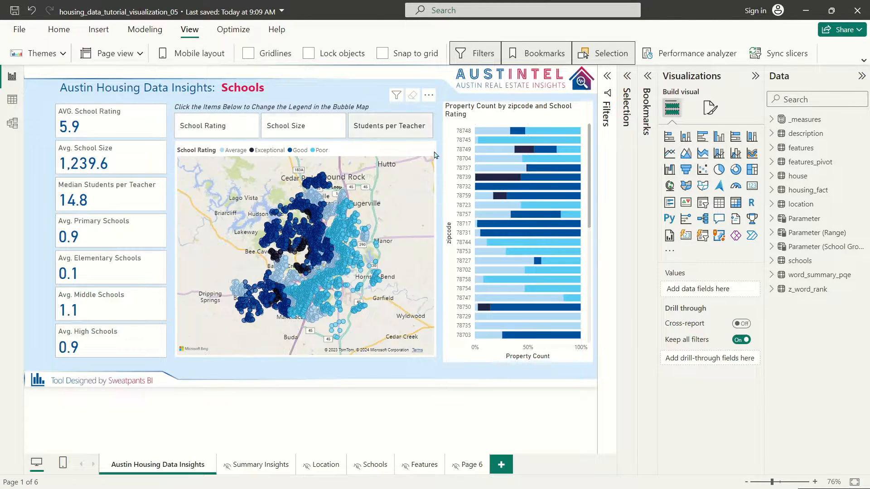
pyautogui.click(277, 111)
# Step: Try the slicer buttons, switching the map legend among School Rating, School Size and Students per Teacher
pyautogui.click(711, 108)
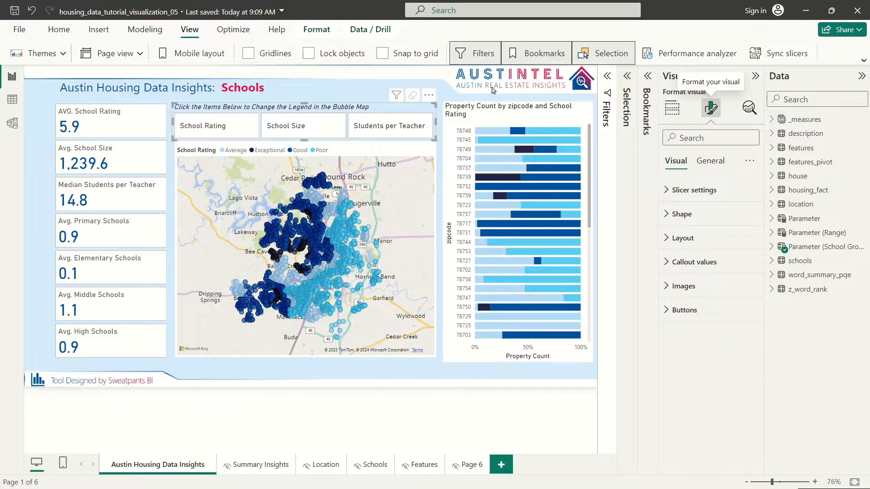
pyautogui.click(350, 171)
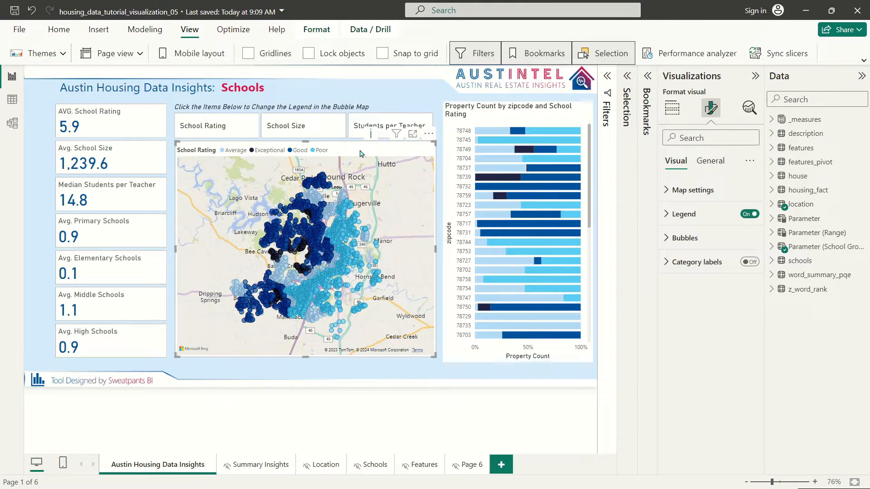
pyautogui.click(216, 126)
pyautogui.click(315, 131)
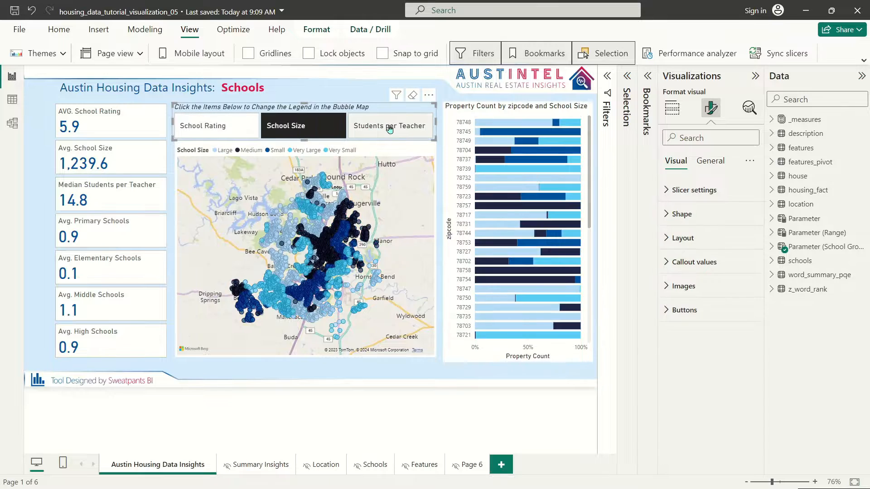
pyautogui.click(389, 129)
pyautogui.click(278, 136)
pyautogui.click(217, 128)
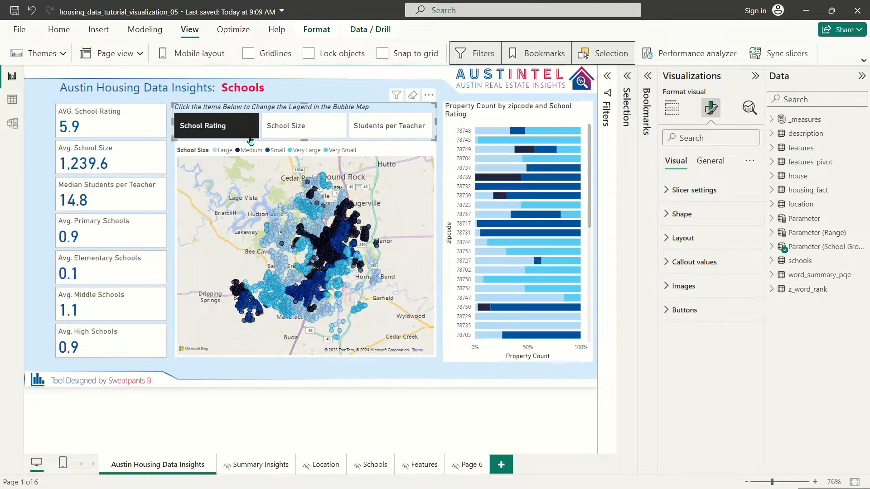
# Step: Turn on the slicer's Force selection, test it, and leave School Rating chosen
pyautogui.click(690, 191)
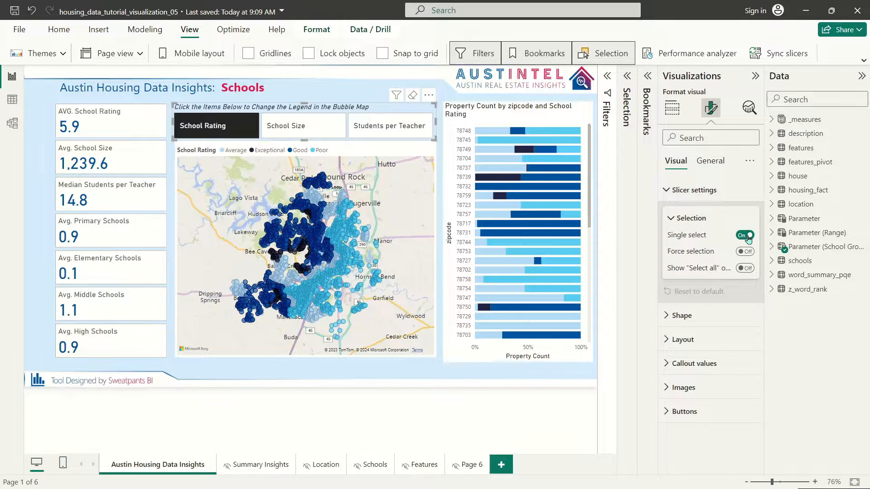
pyautogui.click(745, 252)
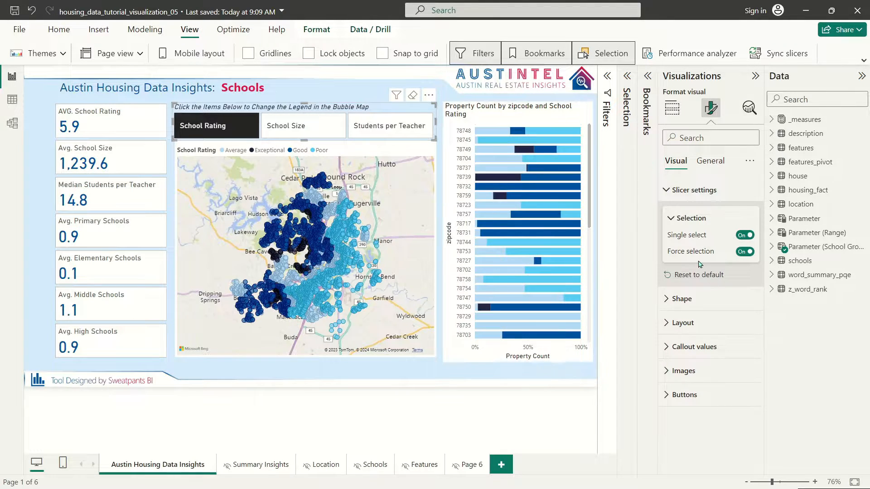
pyautogui.click(303, 126)
pyautogui.click(389, 125)
pyautogui.click(304, 124)
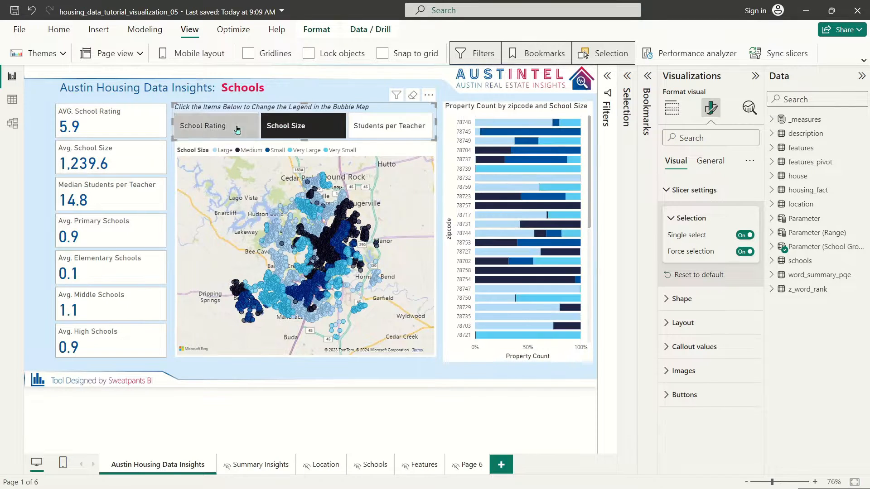
pyautogui.click(237, 130)
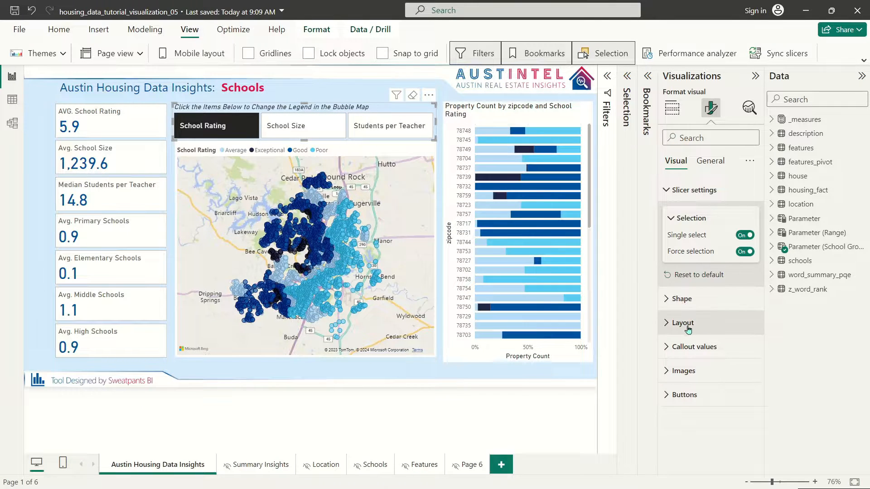
# Step: Look through the slicer's button styling and shape settings without changing them
pyautogui.click(686, 395)
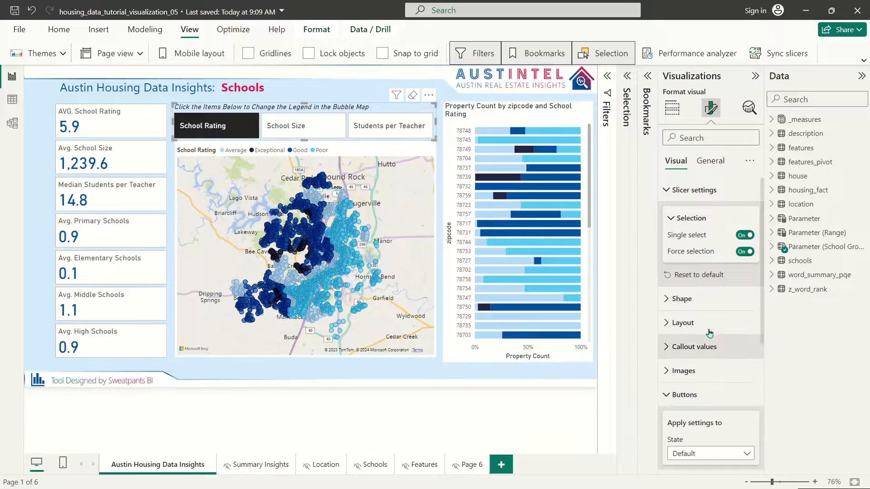
pyautogui.scroll(-5, 709, 334)
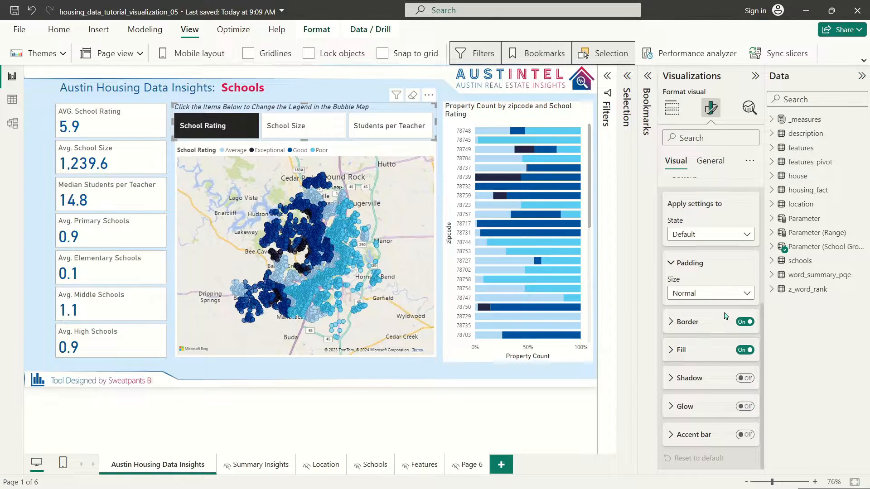
pyautogui.scroll(3, 725, 316)
pyautogui.click(695, 316)
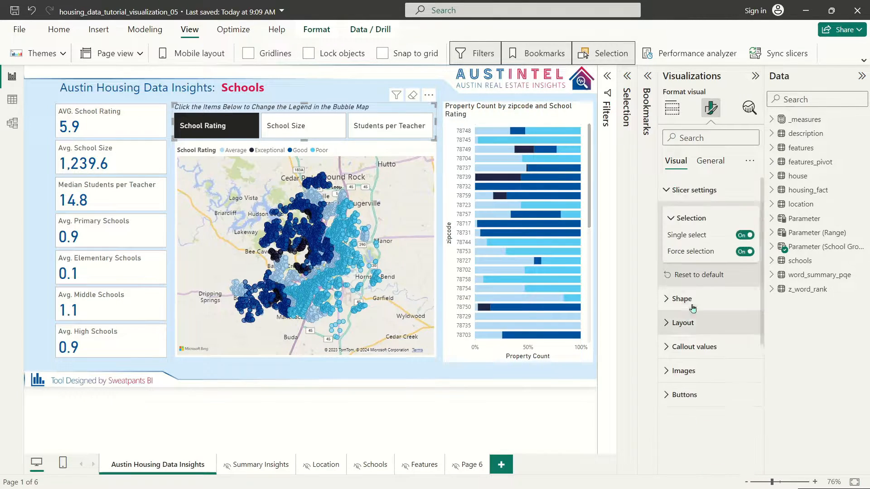
pyautogui.click(678, 191)
pyautogui.click(680, 214)
pyautogui.click(677, 215)
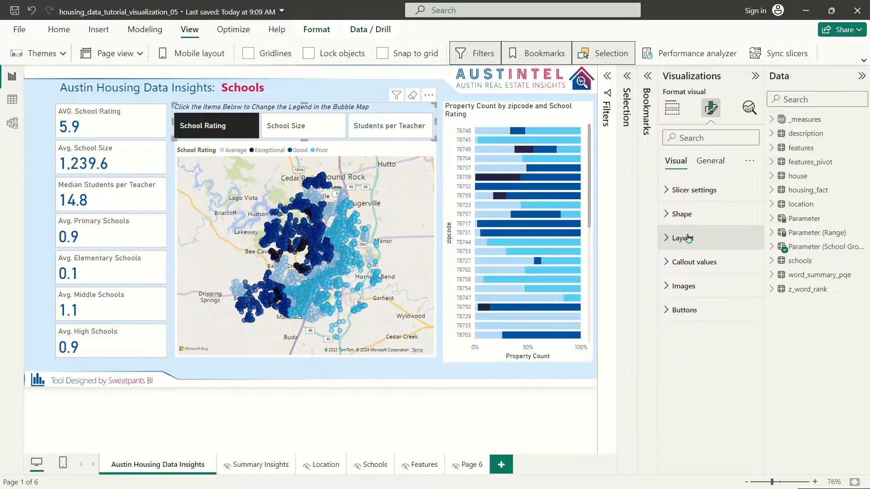
# Step: Try the callout value settings for the Selected button state, then revert to Default
pyautogui.click(694, 262)
pyautogui.scroll(-5, 717, 271)
pyautogui.scroll(2, 718, 270)
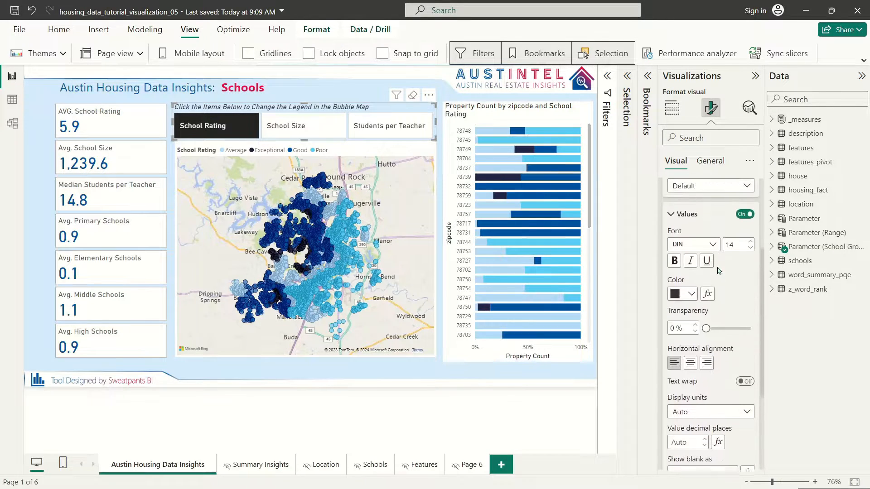
pyautogui.click(715, 189)
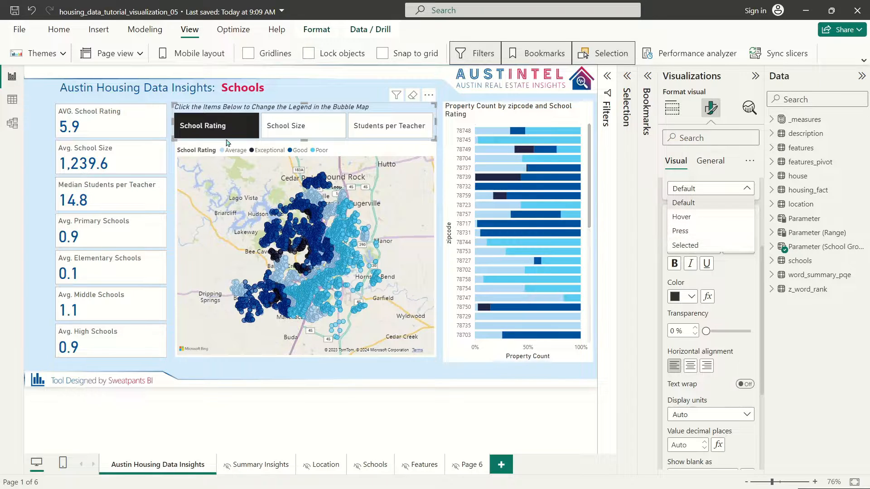
pyautogui.click(705, 245)
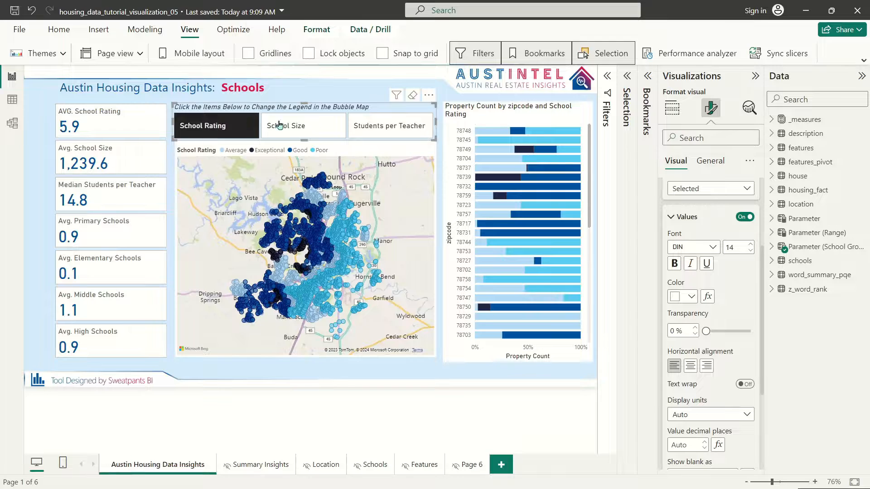
pyautogui.scroll(-4, 725, 284)
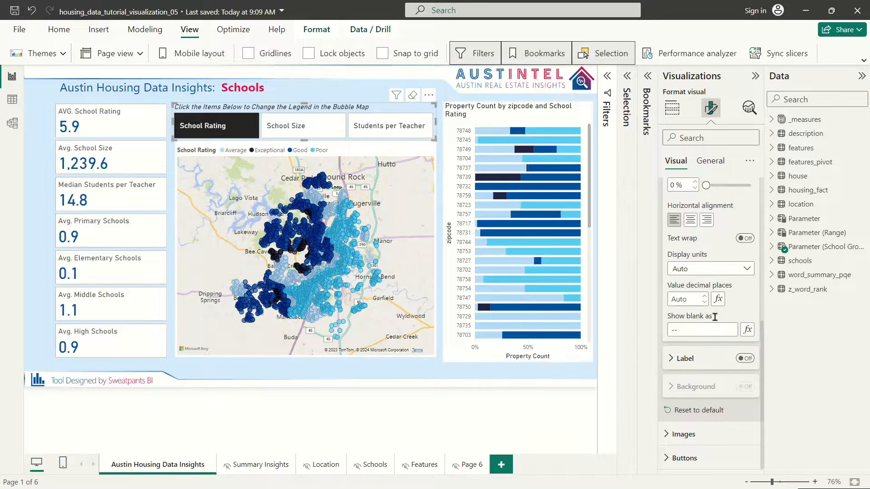
pyautogui.scroll(3, 725, 321)
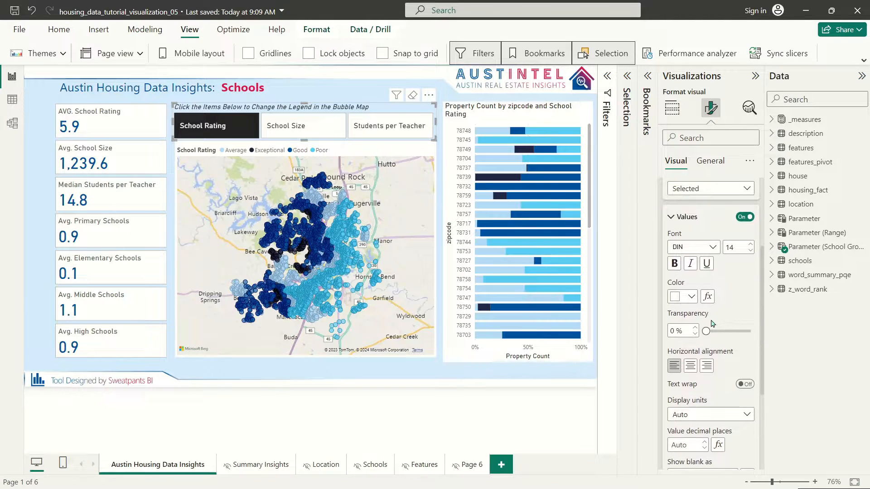
pyautogui.scroll(3, 736, 317)
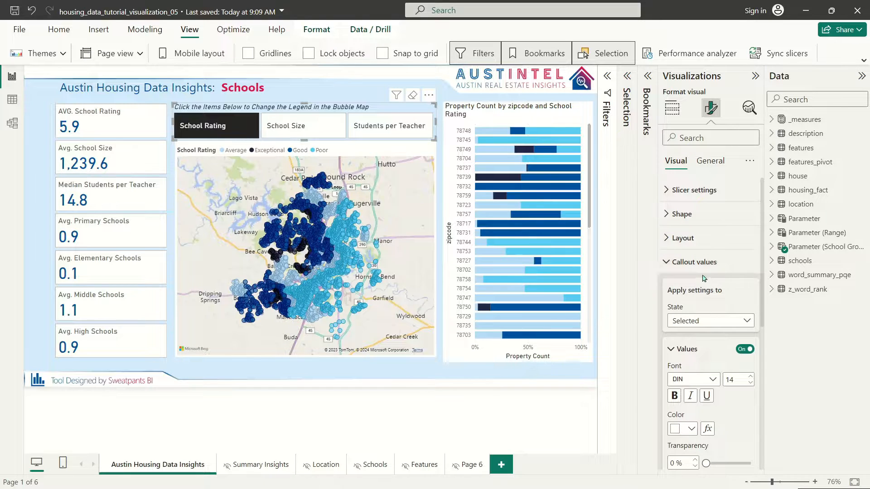
pyautogui.click(699, 318)
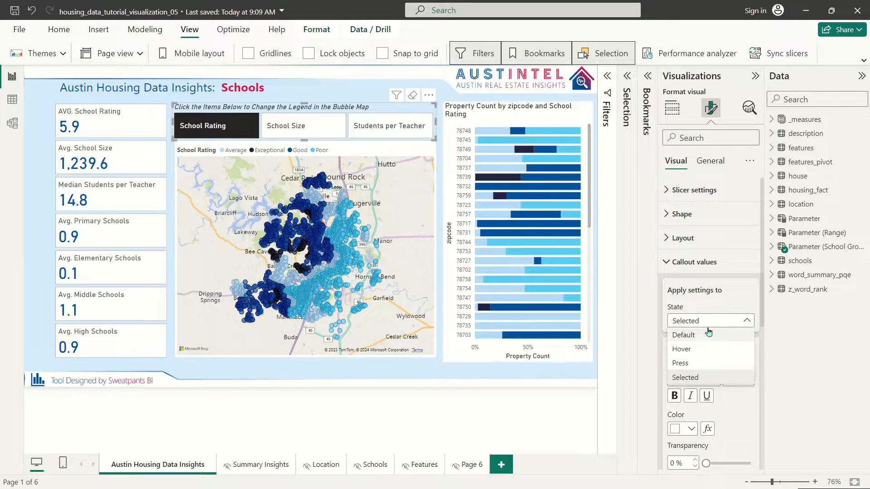
pyautogui.click(715, 309)
pyautogui.click(713, 322)
pyautogui.click(692, 335)
pyautogui.click(685, 262)
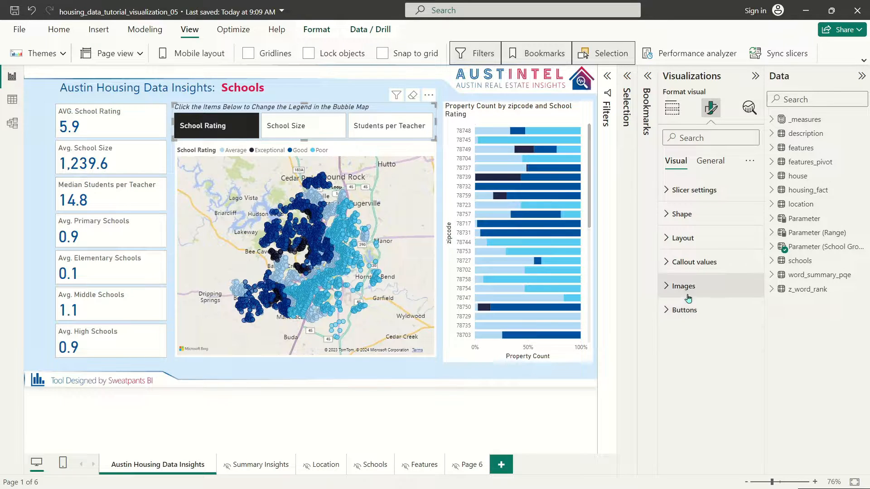
# Step: Fill the slicer's selected-state button with red
pyautogui.click(682, 310)
pyautogui.click(698, 368)
pyautogui.click(685, 420)
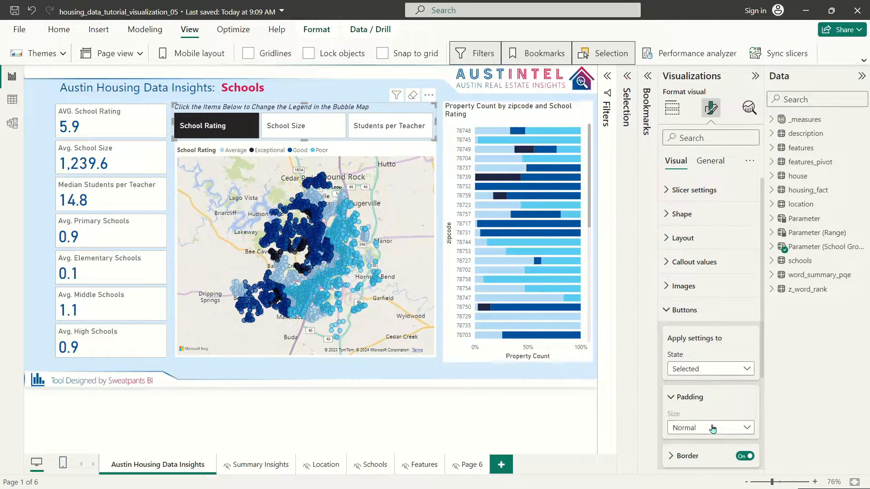
pyautogui.scroll(-3, 691, 363)
pyautogui.click(682, 350)
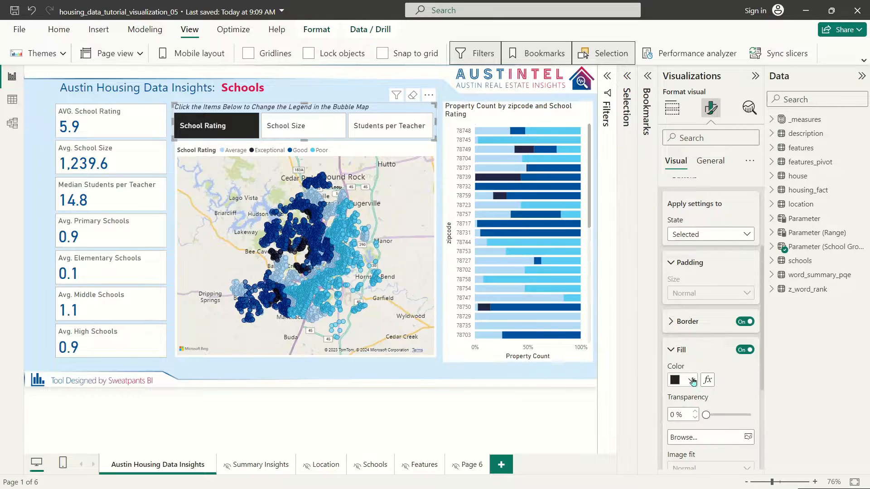
pyautogui.click(689, 380)
pyautogui.click(832, 193)
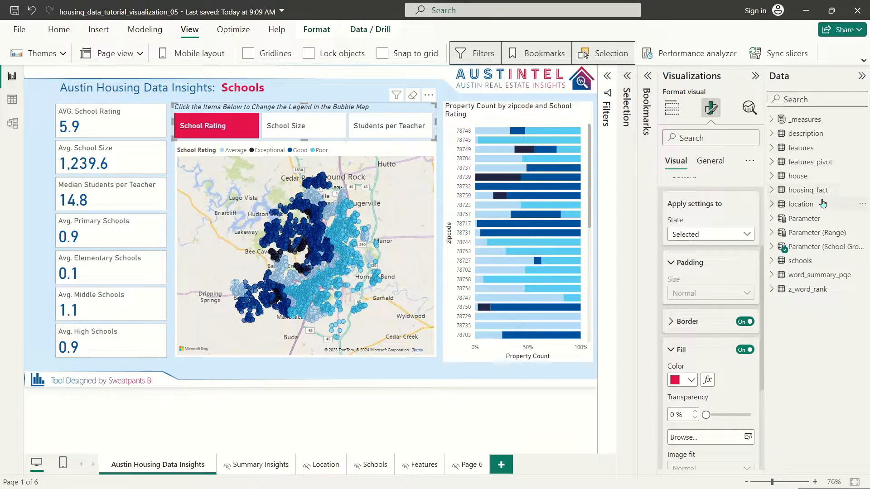
pyautogui.click(684, 381)
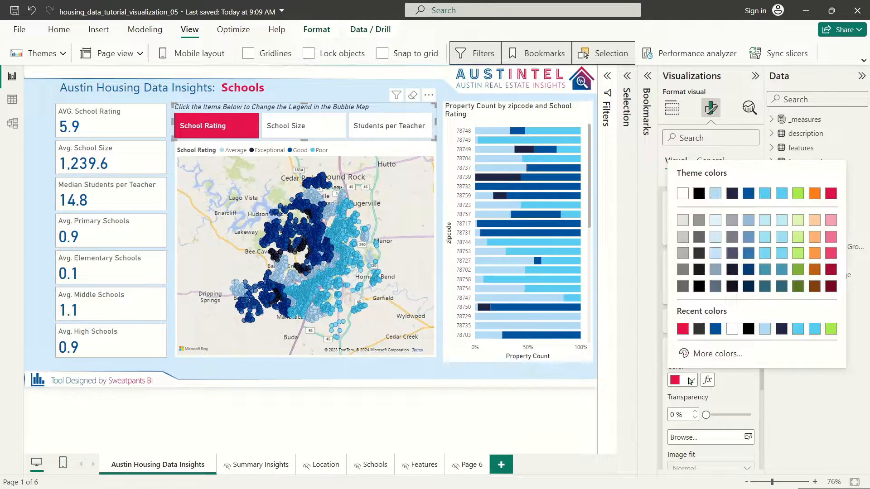
pyautogui.click(756, 195)
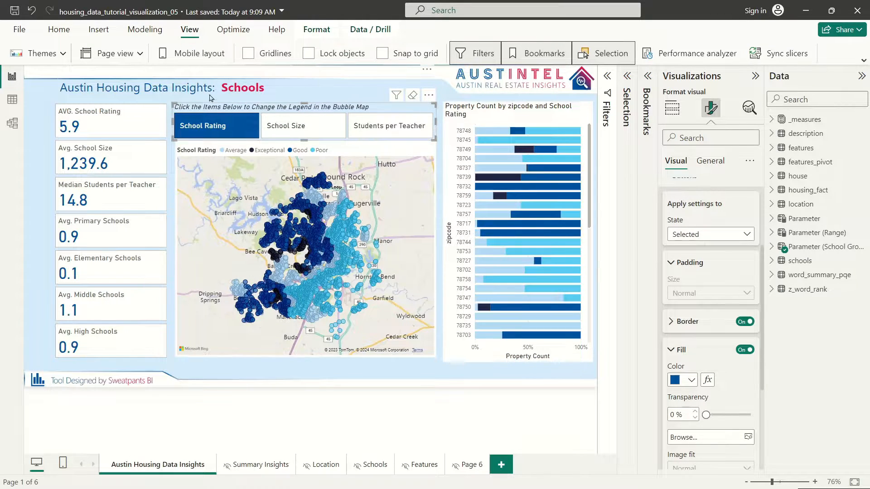
pyautogui.click(690, 381)
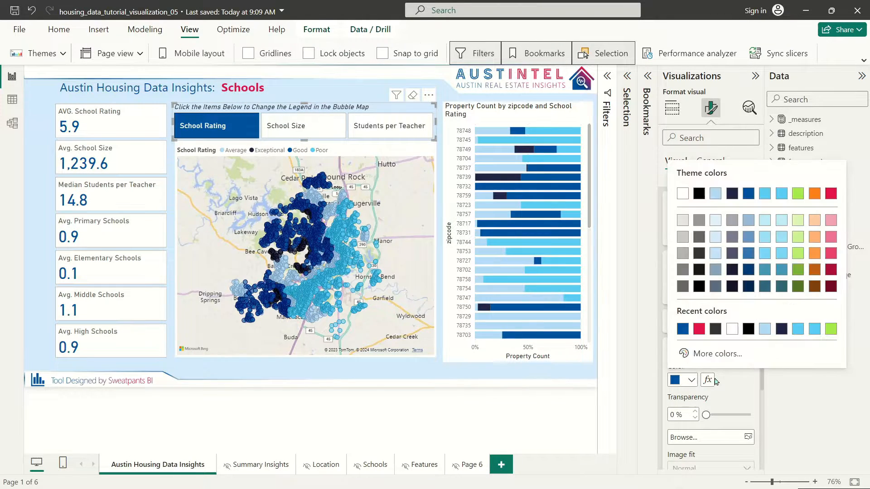
pyautogui.click(831, 194)
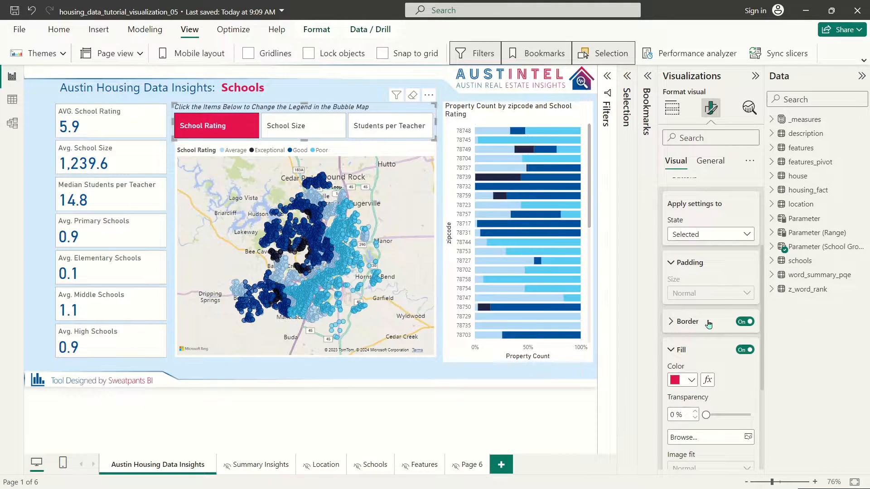
# Step: Give the selected button a dark red border
pyautogui.click(746, 323)
pyautogui.click(746, 323)
pyautogui.click(687, 323)
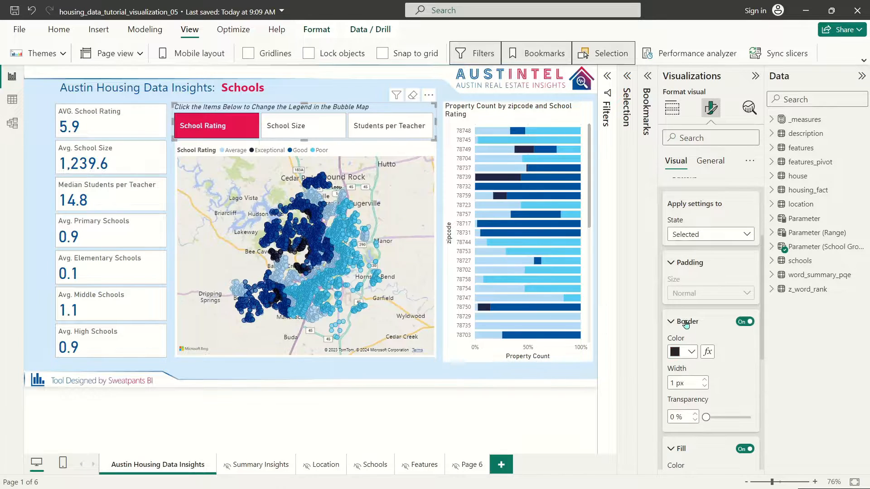
pyautogui.click(688, 352)
pyautogui.click(833, 244)
pyautogui.click(689, 352)
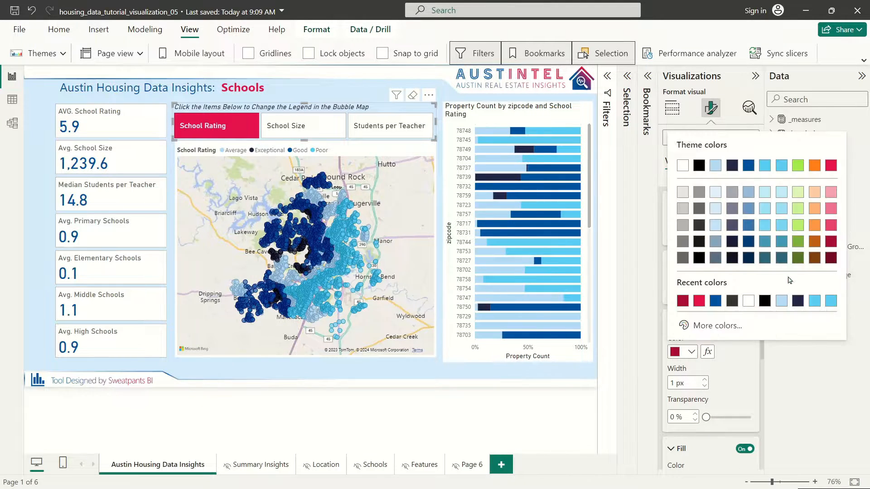
pyautogui.click(832, 259)
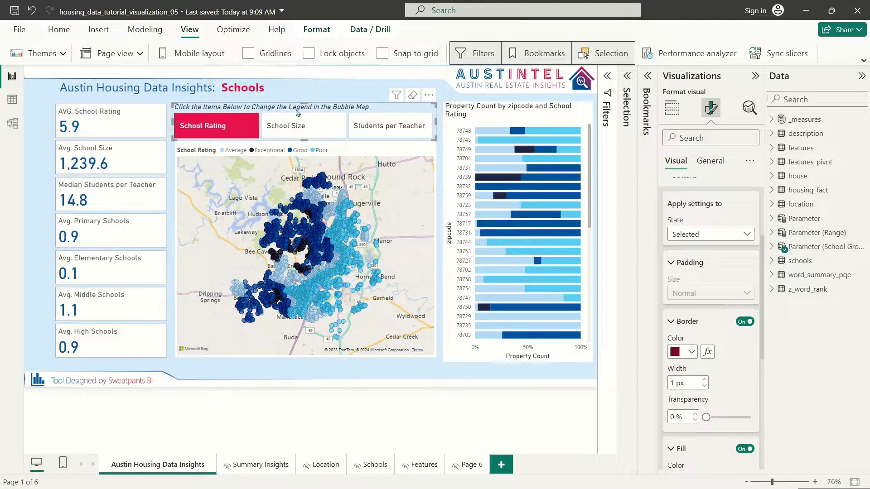
# Step: Cycle the legend slicer through School Size and Students per Teacher, ending on School Rating
pyautogui.click(343, 96)
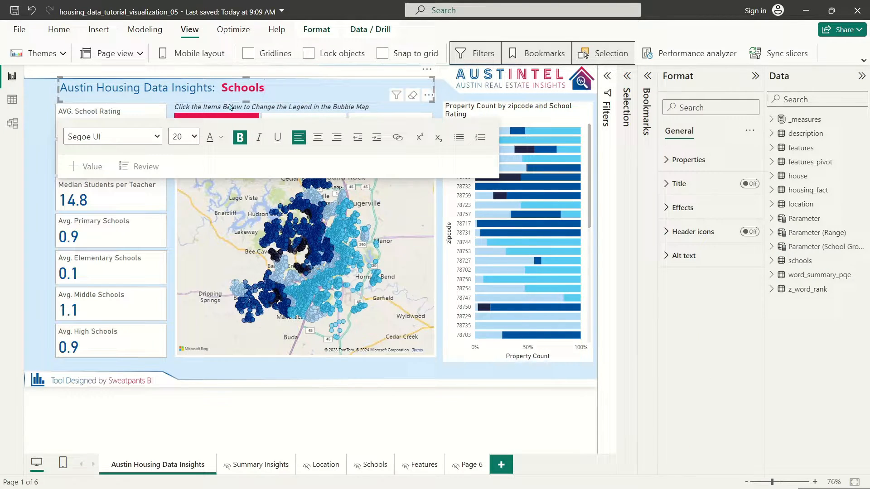
pyautogui.click(178, 108)
pyautogui.click(303, 126)
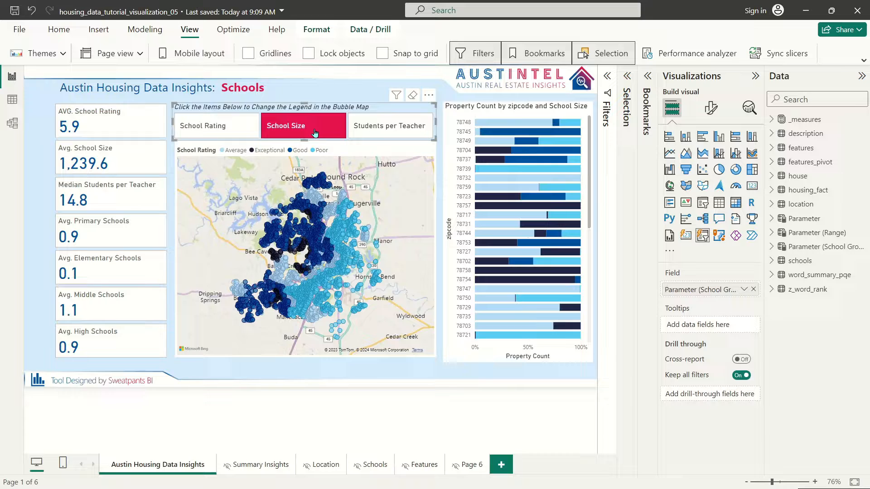
pyautogui.click(386, 131)
pyautogui.click(297, 126)
pyautogui.click(218, 126)
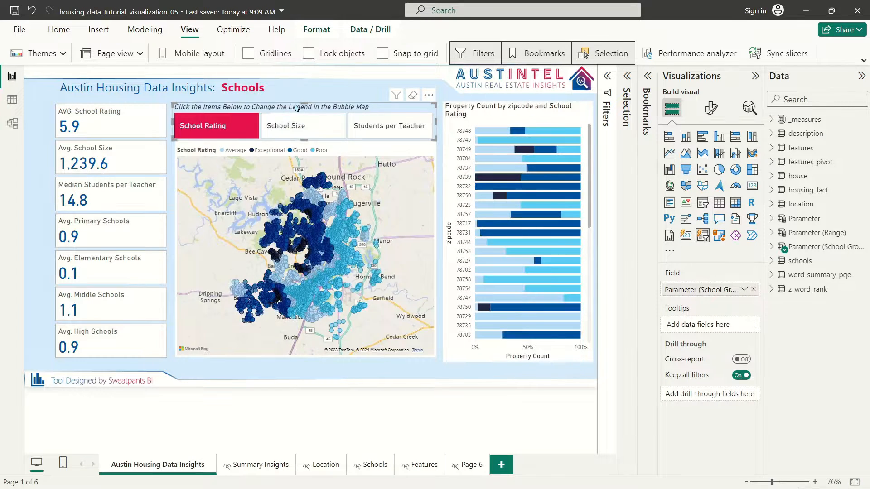
# Step: Shorten the button slicer and stretch the bubble map's top edge up beneath it
pyautogui.moveTo(303, 139); pyautogui.dragTo(311, 134)
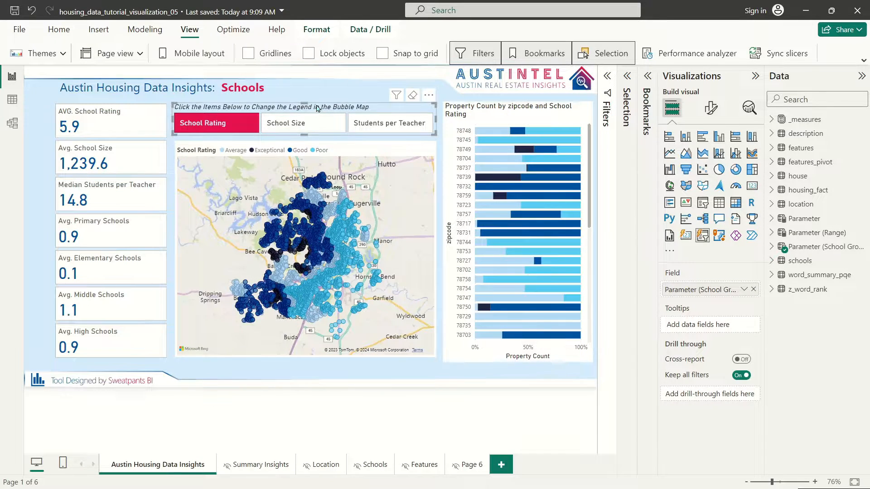
pyautogui.click(299, 139)
pyautogui.click(300, 144)
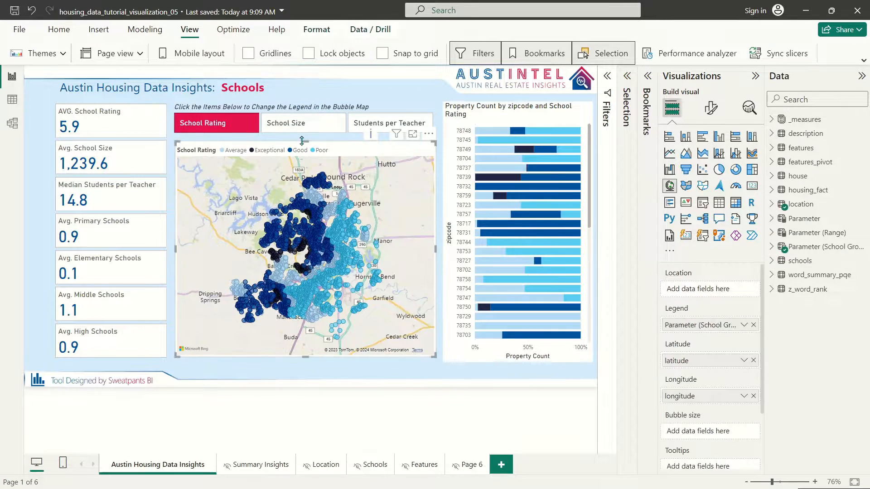
pyautogui.moveTo(306, 142); pyautogui.dragTo(307, 136)
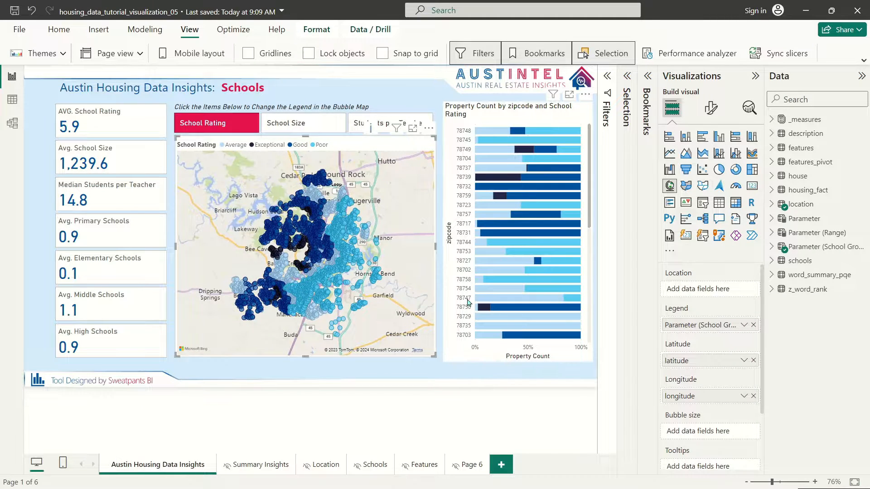
# Step: Check the word 'Schools' in the page title, then reselect the bubble map
pyautogui.click(331, 102)
pyautogui.click(178, 65)
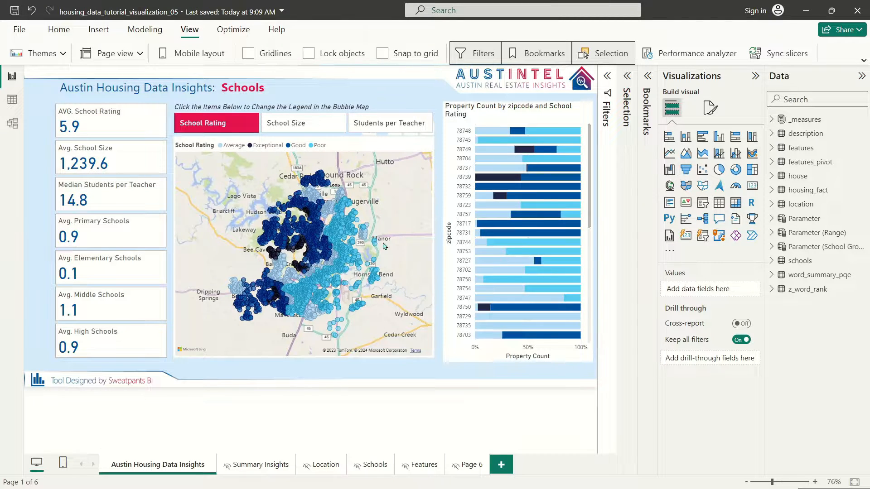
pyautogui.doubleClick(257, 90)
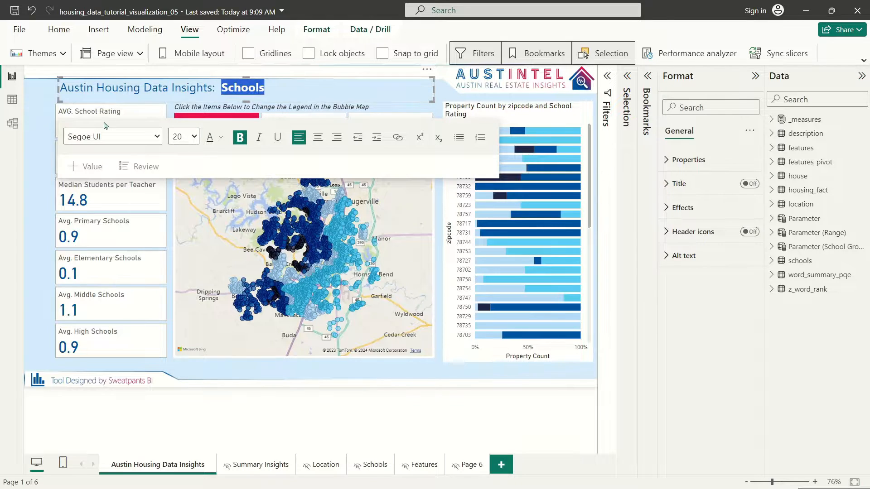
pyautogui.click(41, 109)
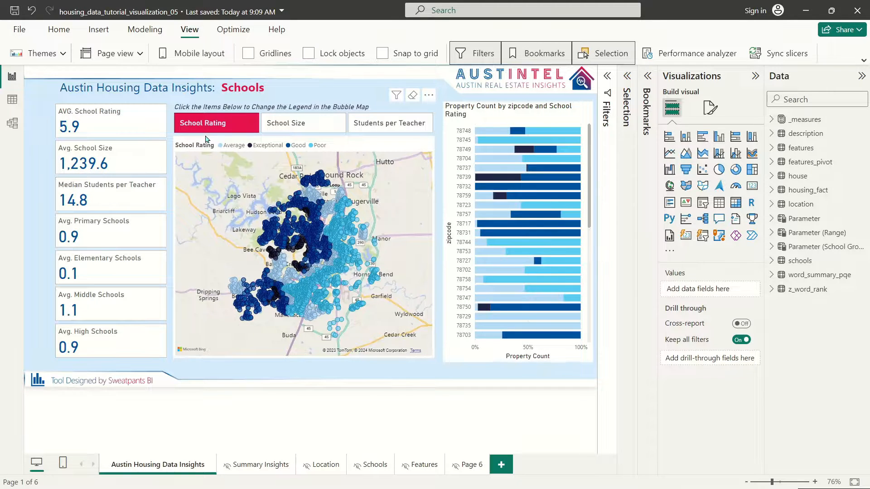
pyautogui.click(351, 143)
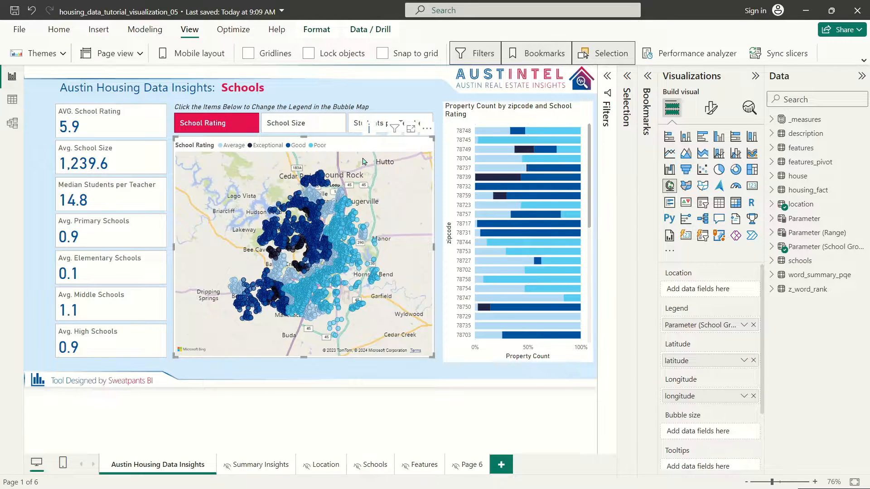
# Step: Switch the bubble map's basemap style to Light for comparison
pyautogui.click(711, 109)
pyautogui.click(671, 190)
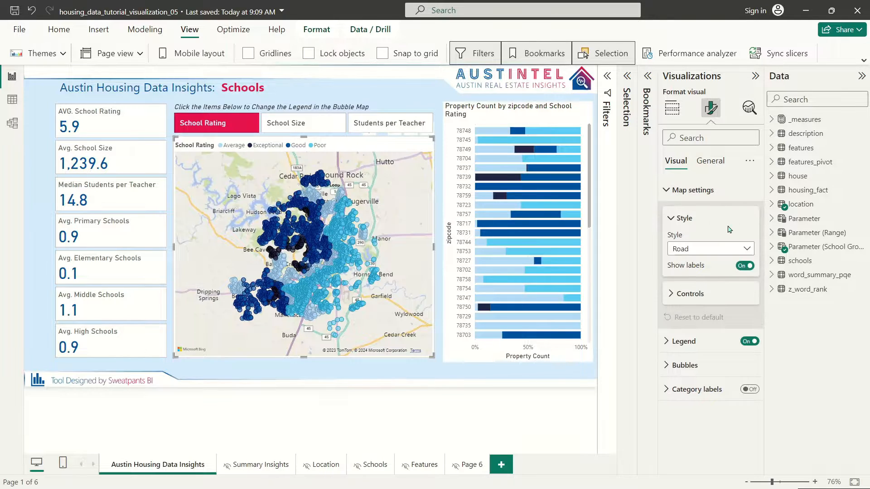
pyautogui.click(704, 252)
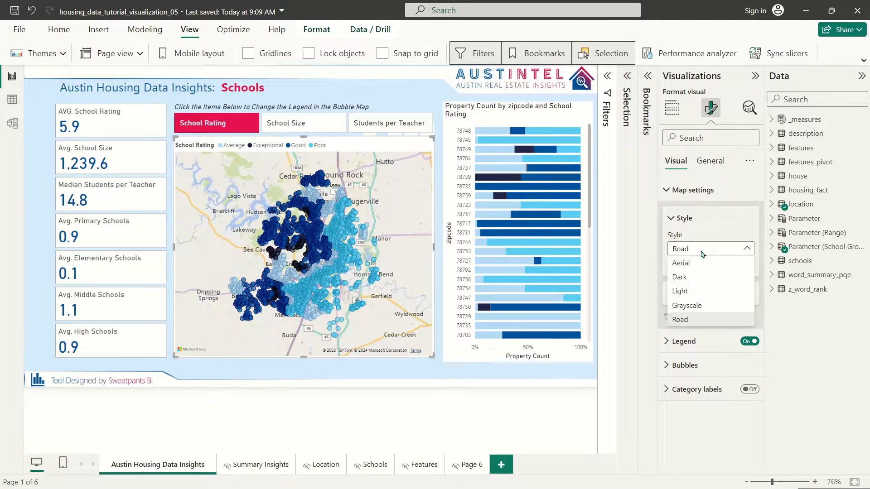
pyautogui.click(697, 296)
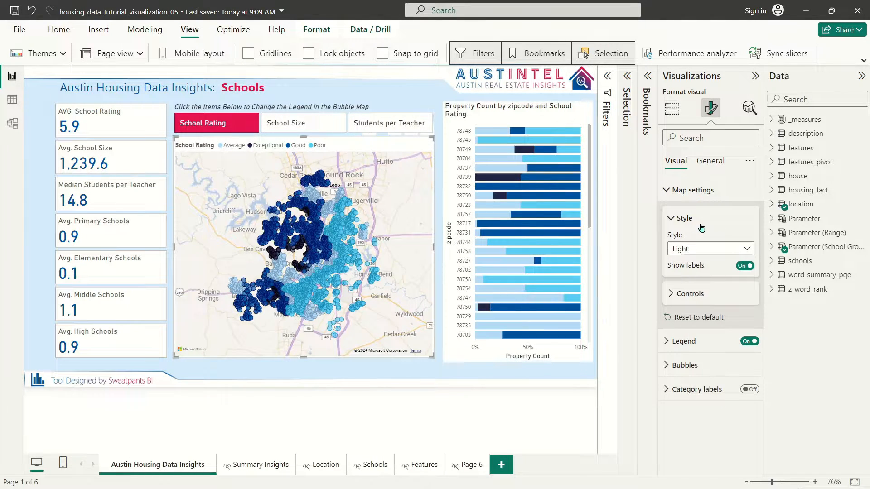
pyautogui.click(710, 249)
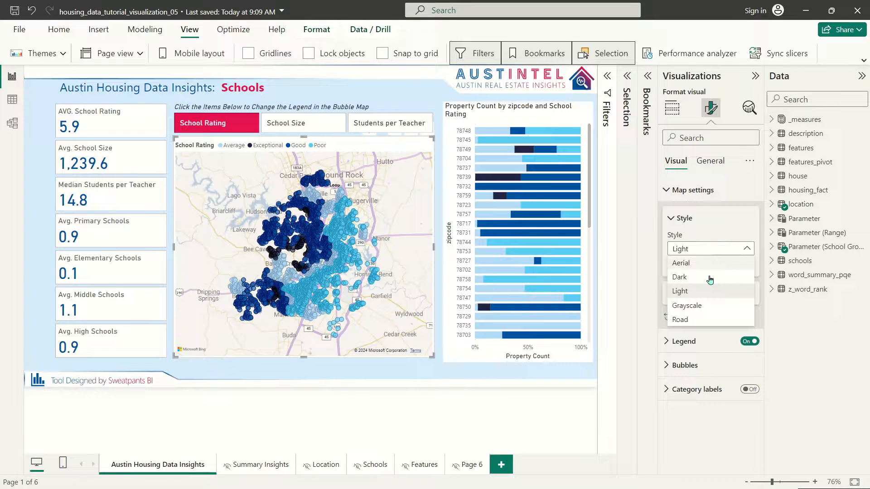
pyautogui.click(690, 309)
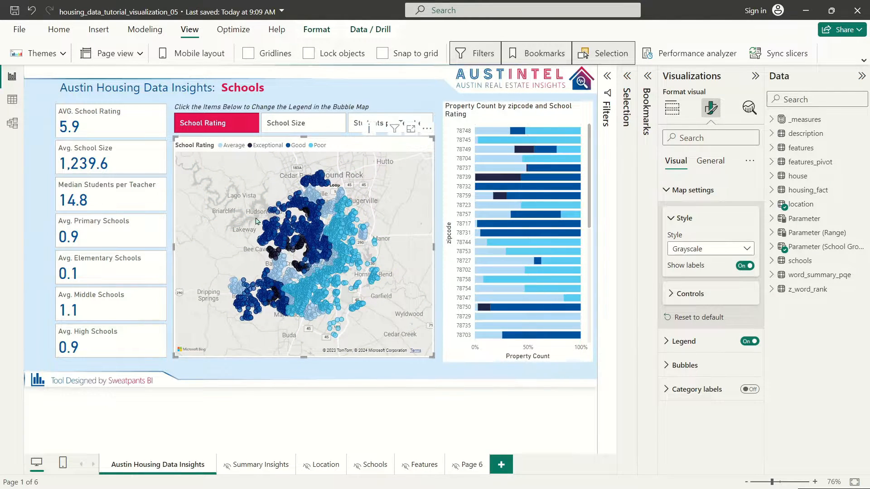
pyautogui.click(698, 249)
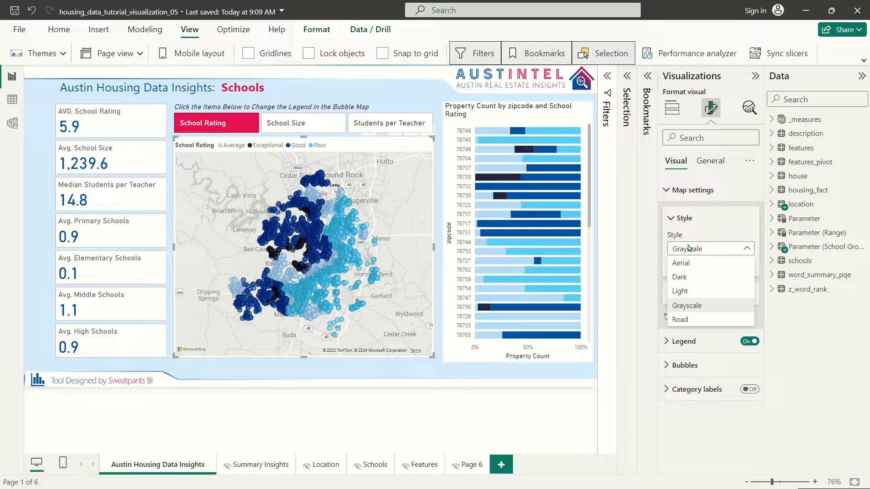
pyautogui.click(712, 292)
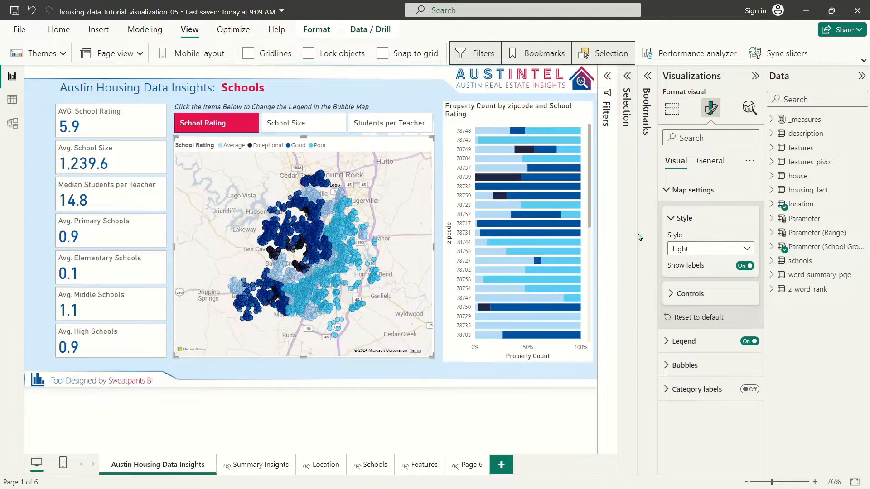
pyautogui.scroll(3, 380, 249)
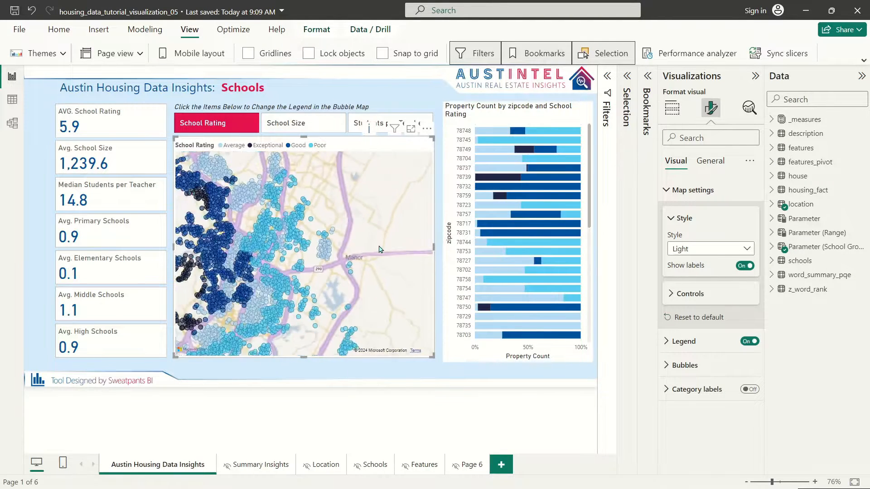
pyautogui.scroll(-4, 380, 249)
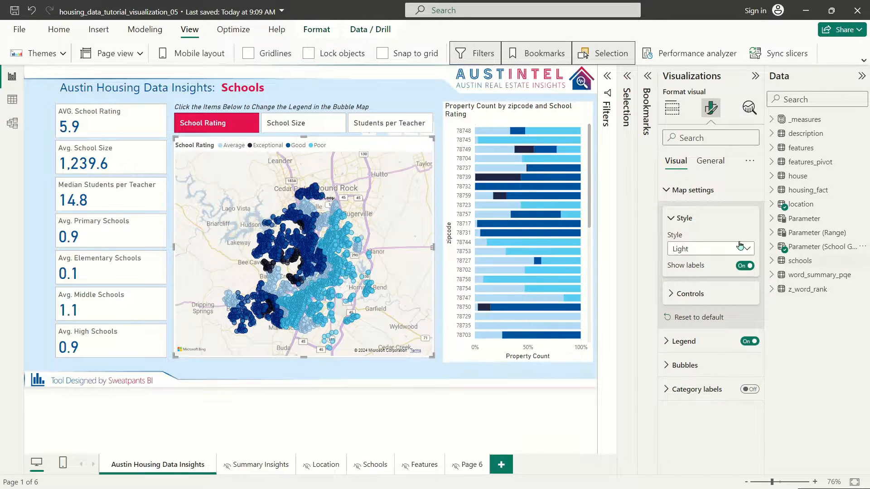
# Step: Return the map's basemap style to Grayscale and expand the Bubbles settings
pyautogui.click(697, 250)
pyautogui.click(688, 305)
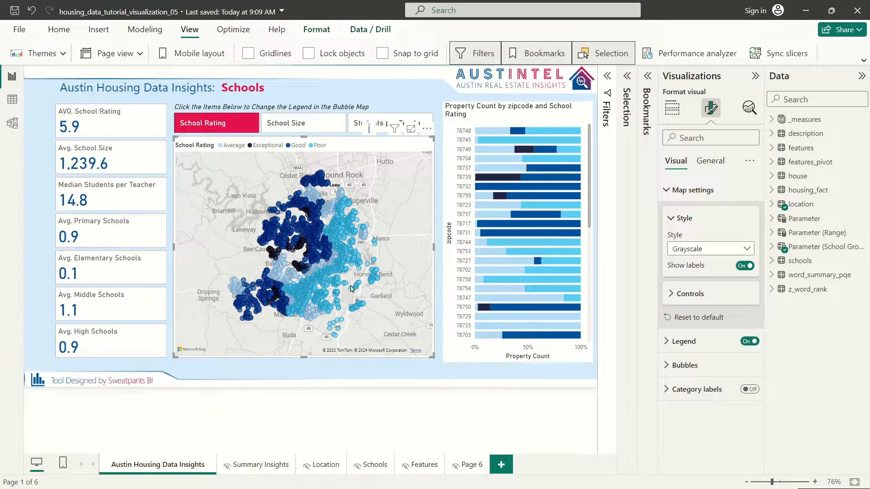
pyautogui.scroll(2, 358, 201)
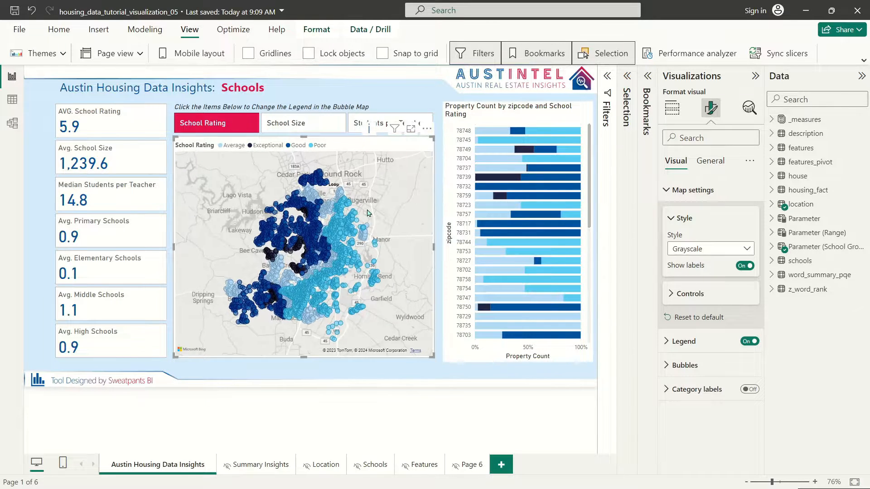
pyautogui.scroll(-2, 371, 202)
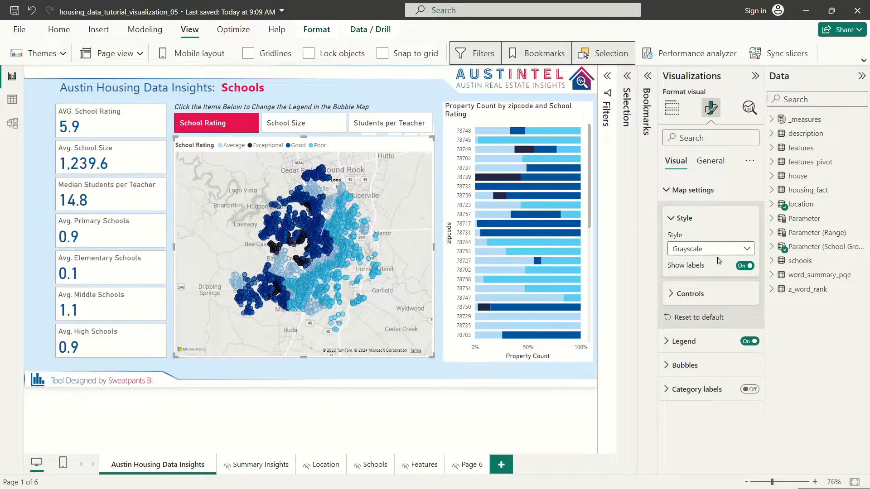
pyautogui.click(692, 362)
# Step: Set bubble colours by rating: Exceptional red, Good light pink, Average grey-blue, Poor dark blue
pyautogui.scroll(-3, 707, 315)
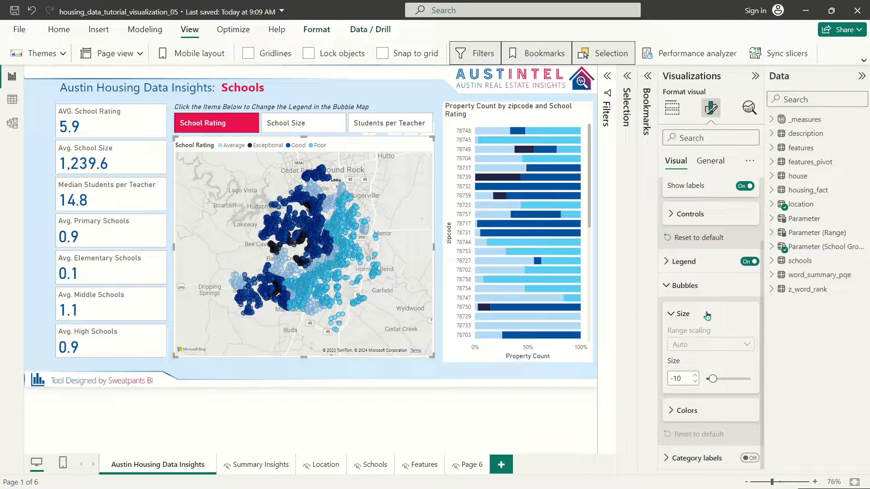
pyautogui.click(687, 411)
pyautogui.click(692, 348)
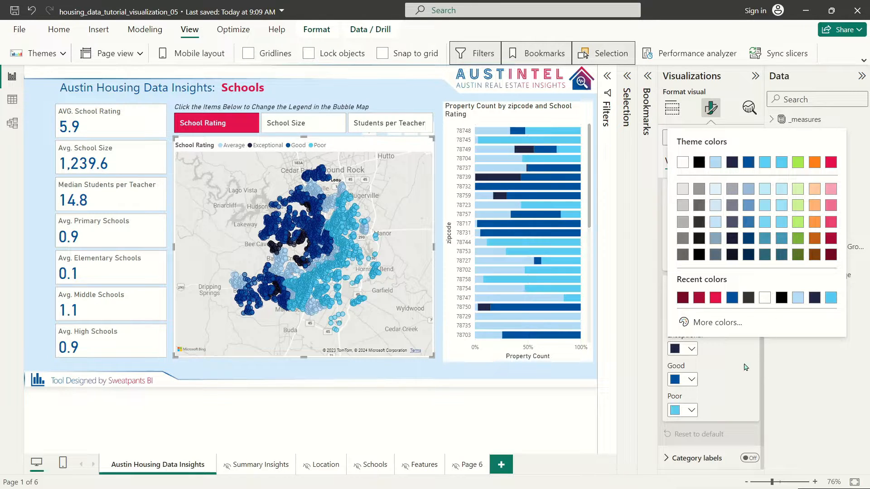
pyautogui.click(718, 377)
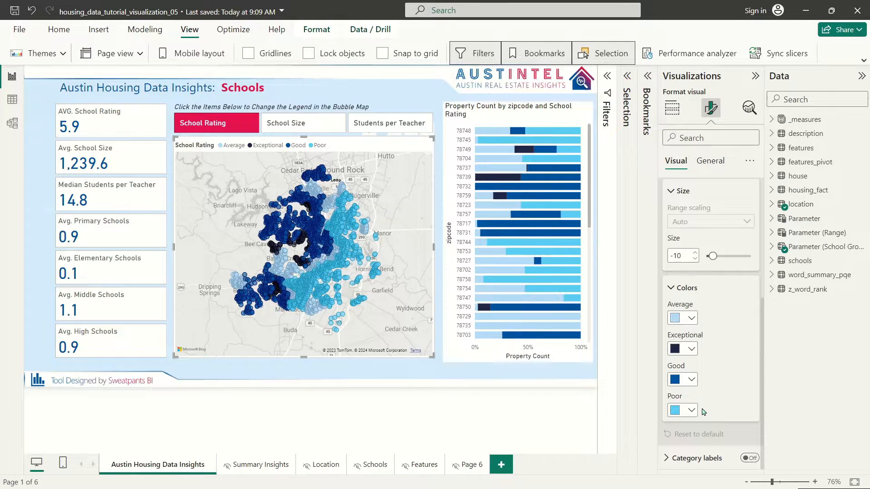
pyautogui.click(691, 349)
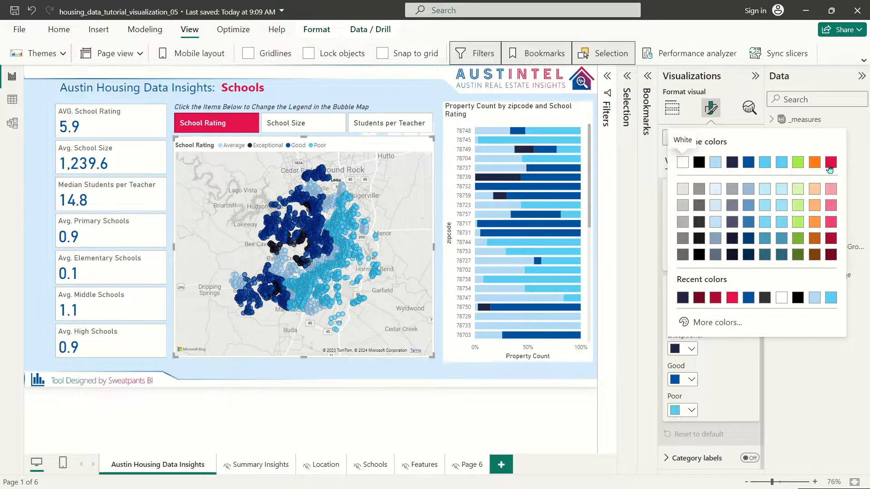
pyautogui.click(831, 163)
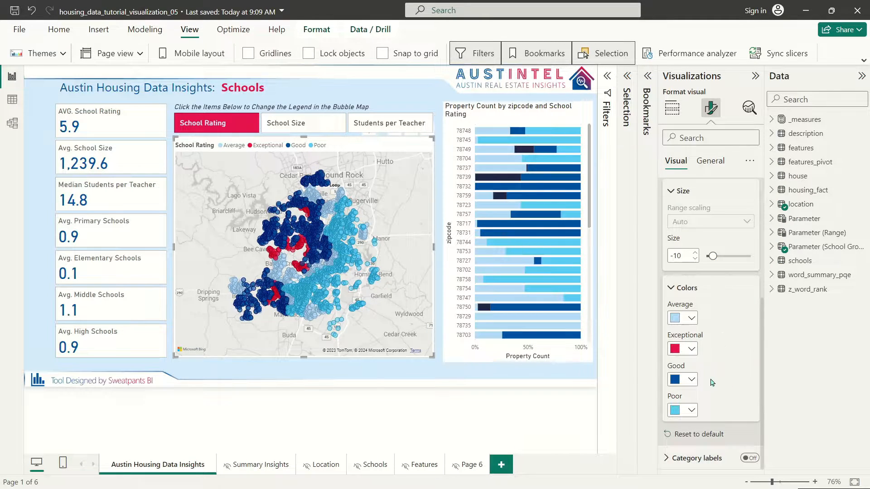
pyautogui.click(693, 381)
pyautogui.click(835, 224)
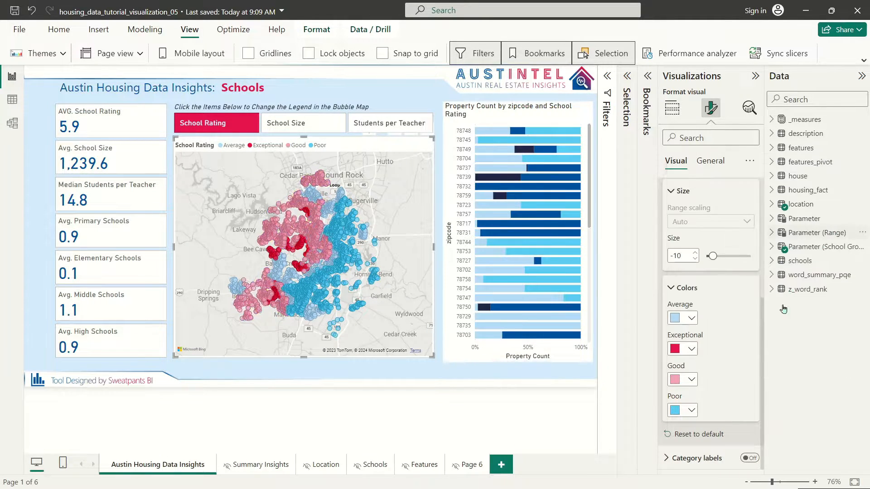
pyautogui.click(688, 321)
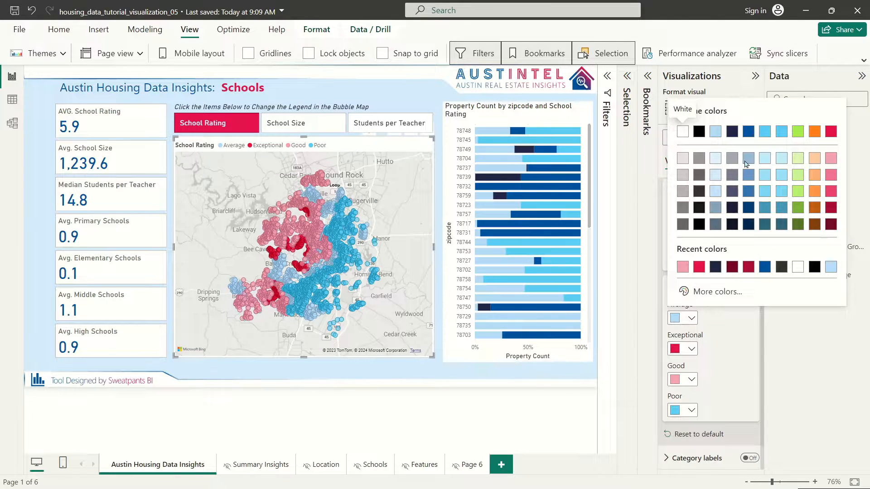
pyautogui.click(749, 158)
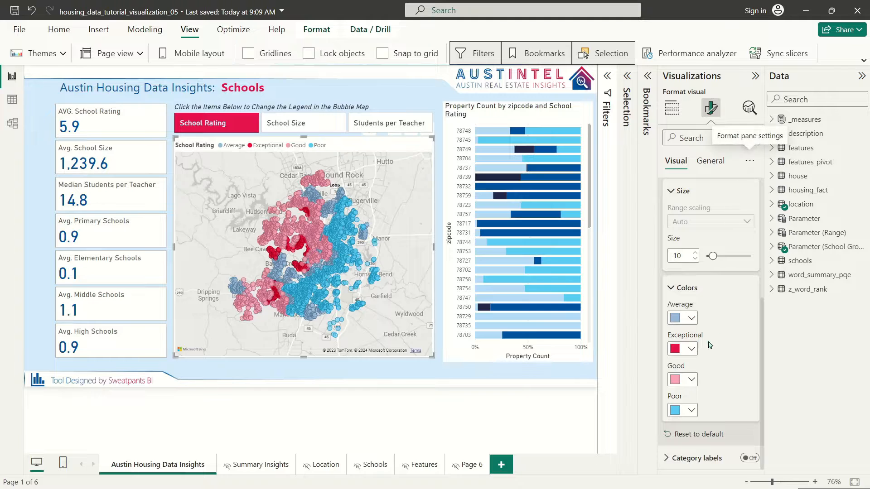
pyautogui.click(682, 411)
pyautogui.click(748, 224)
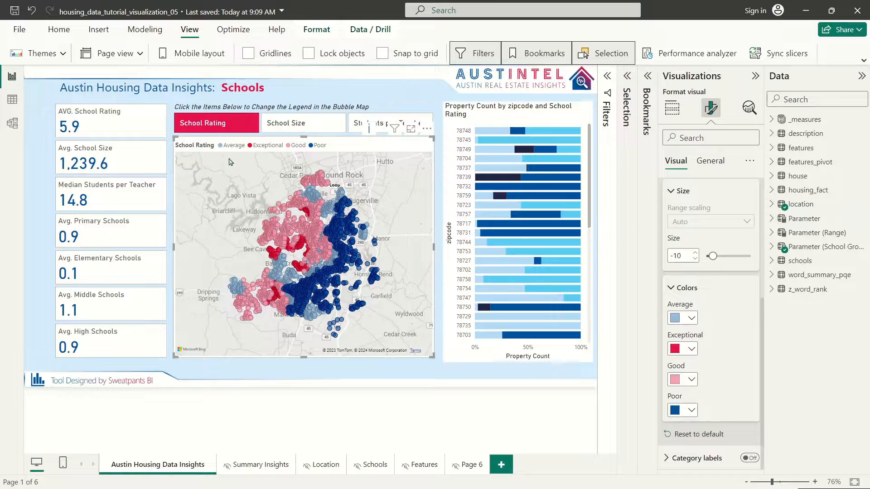
pyautogui.click(773, 261)
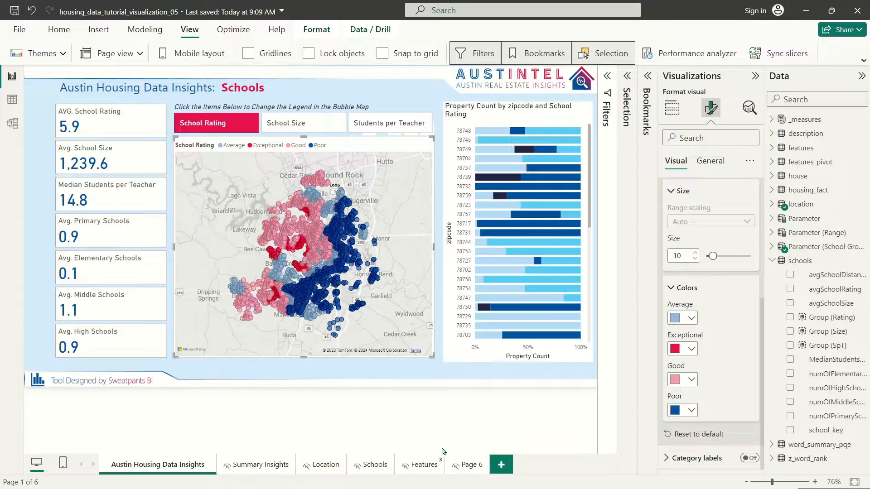
# Step: Reselect the bubble map on the Austin Housing Data Insights page and select Group (Rating)
pyautogui.click(424, 465)
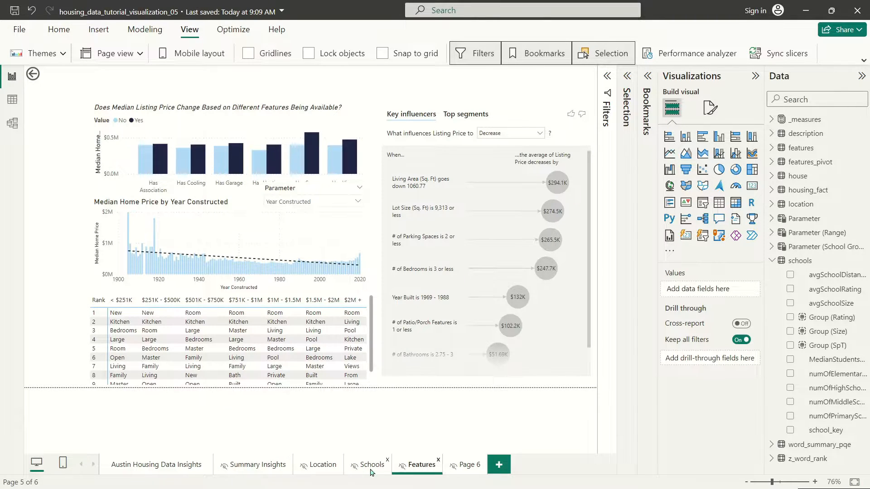
pyautogui.click(142, 470)
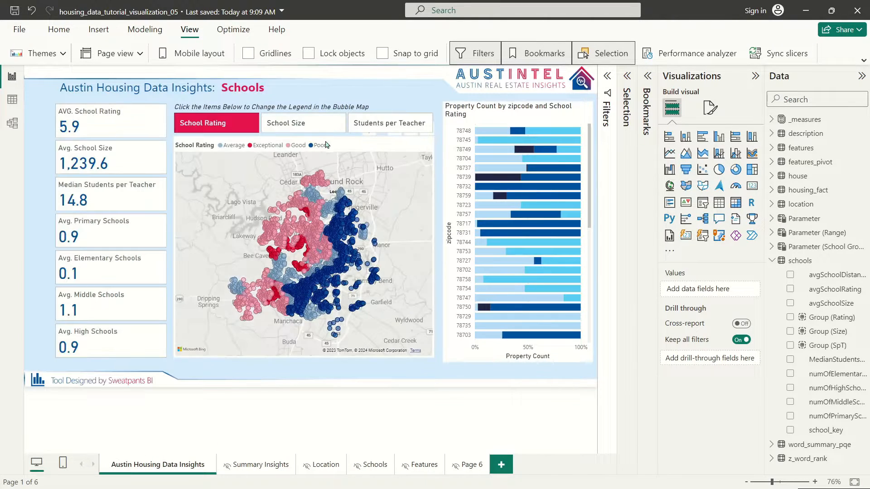
pyautogui.click(382, 146)
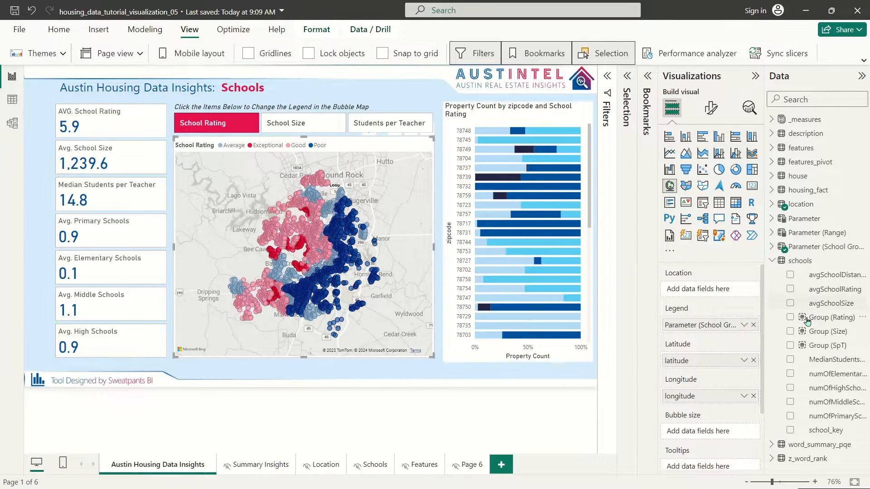
pyautogui.click(838, 319)
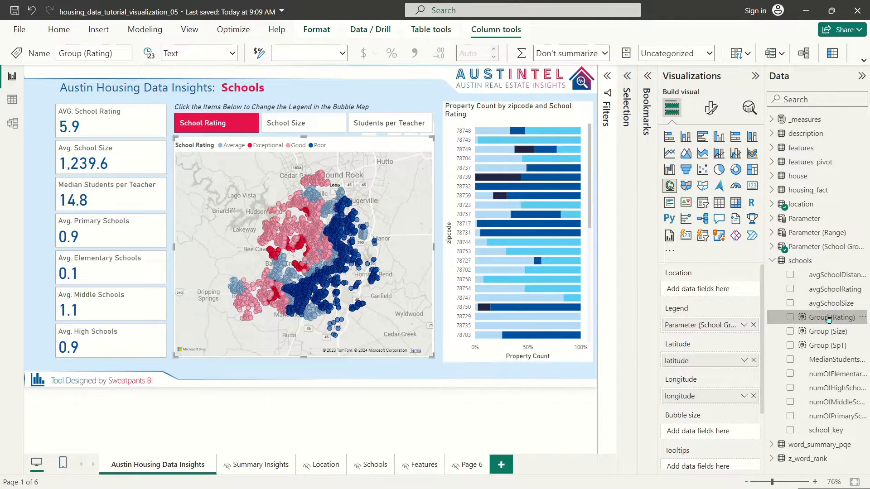
pyautogui.rightClick(830, 318)
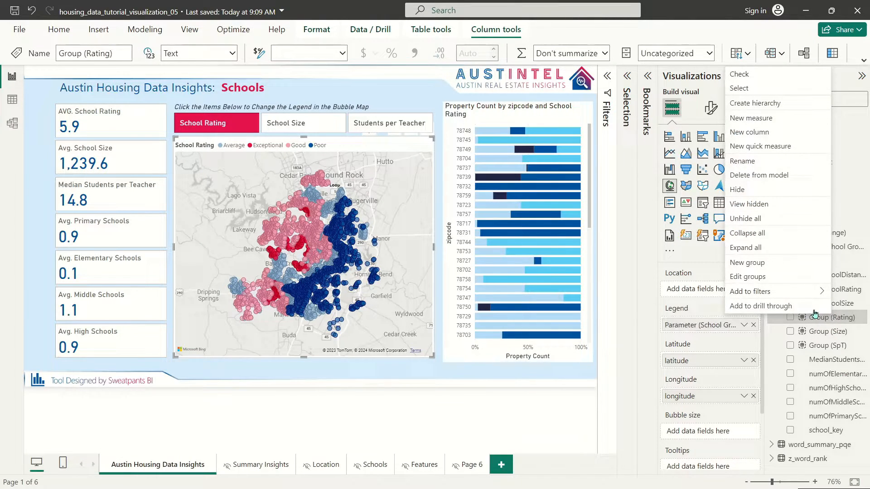
pyautogui.click(777, 277)
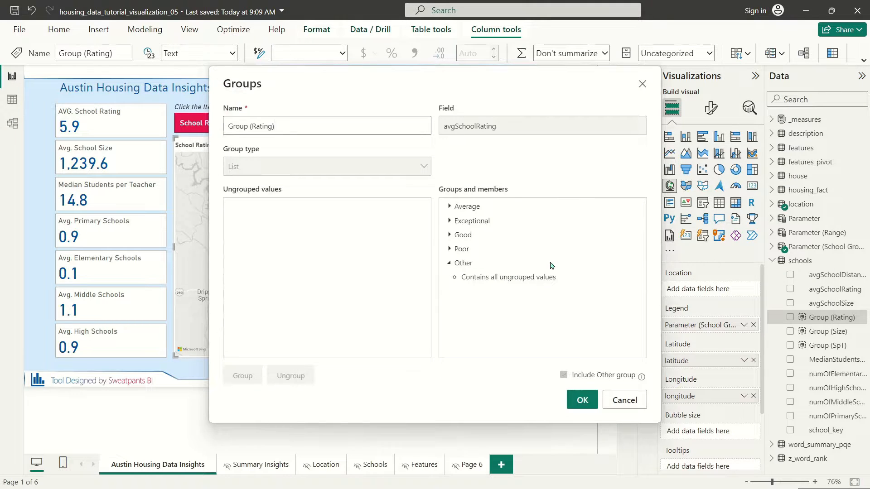
pyautogui.click(450, 249)
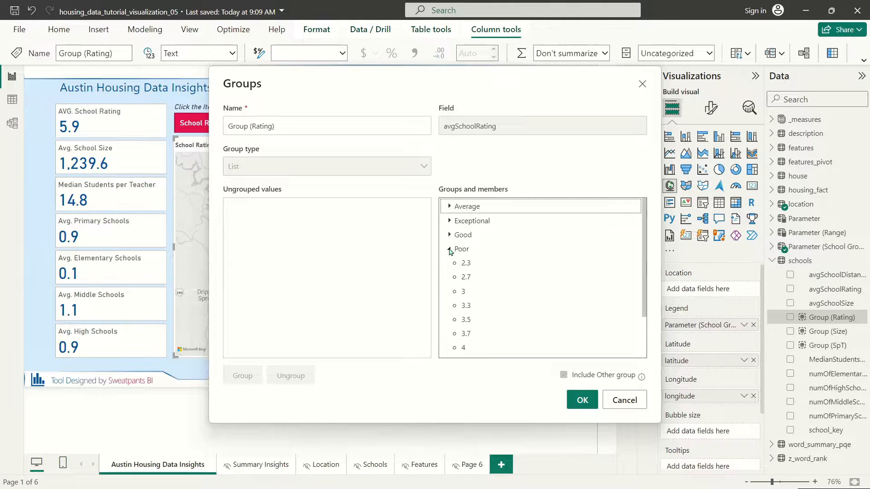
pyautogui.click(450, 249)
pyautogui.click(450, 235)
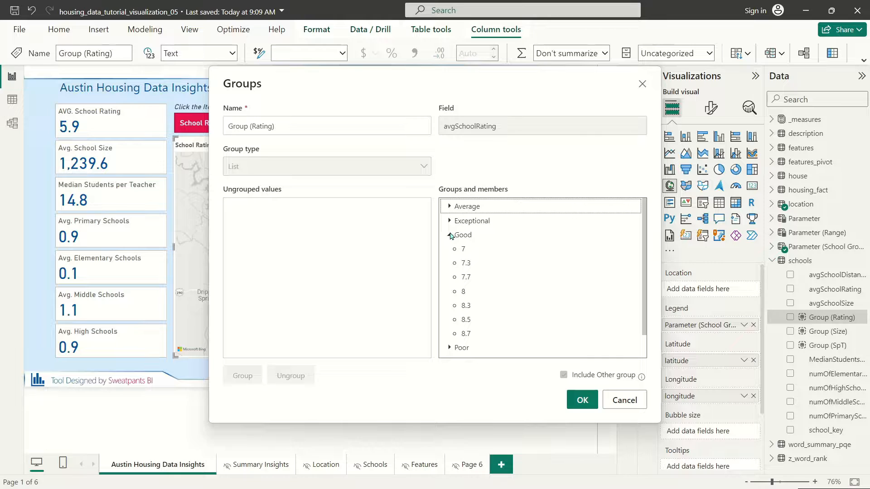
pyautogui.click(450, 236)
pyautogui.click(449, 221)
pyautogui.click(449, 221)
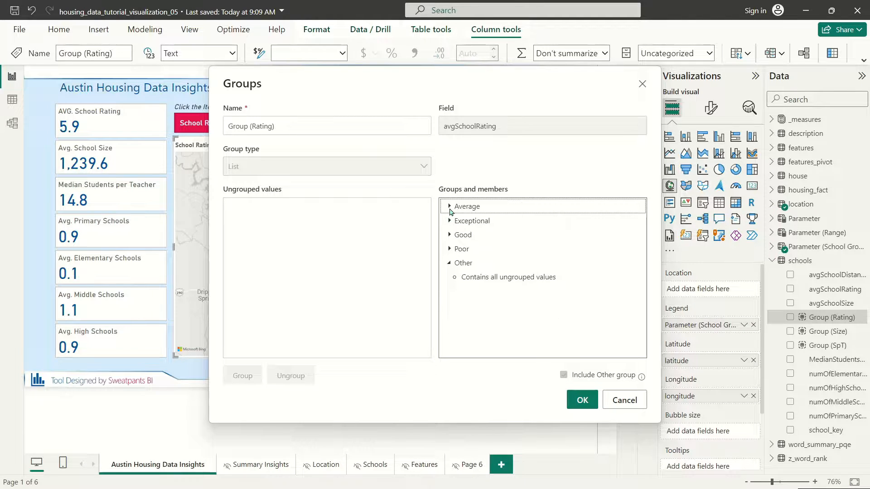
pyautogui.click(450, 207)
pyautogui.click(450, 207)
pyautogui.click(450, 249)
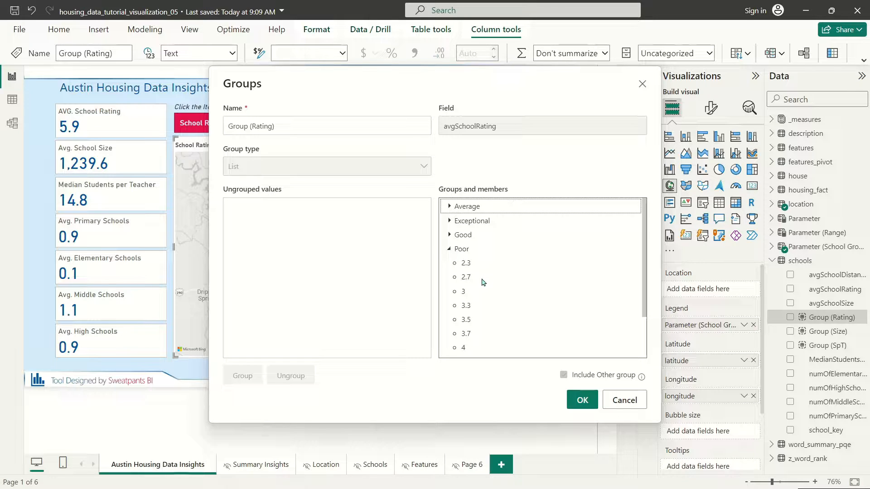
pyautogui.scroll(-1, 560, 311)
pyautogui.scroll(1, 571, 336)
pyautogui.click(625, 400)
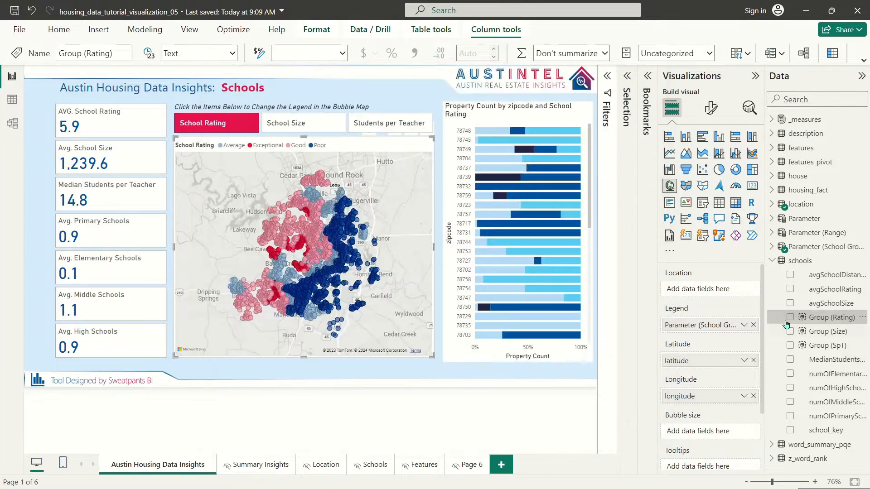
# Step: Start a list-type group on avgSchoolRating and group the ratings 2.3–4.7 together
pyautogui.rightClick(833, 290)
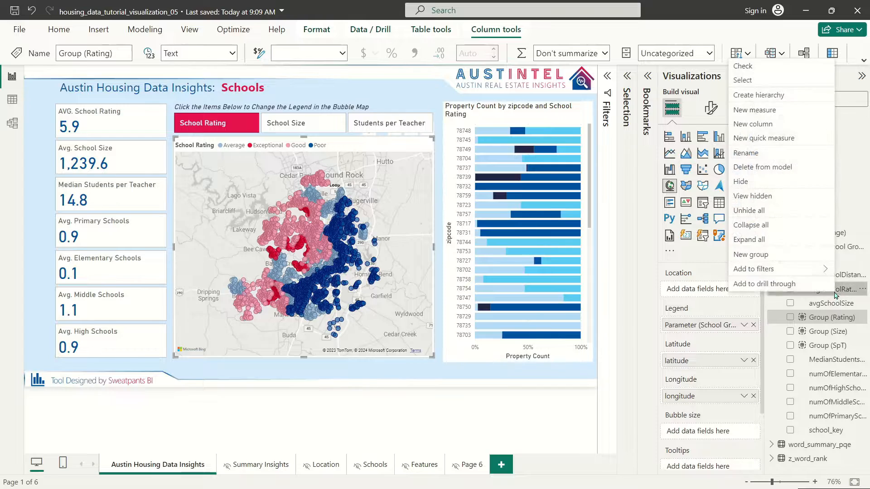
pyautogui.click(774, 254)
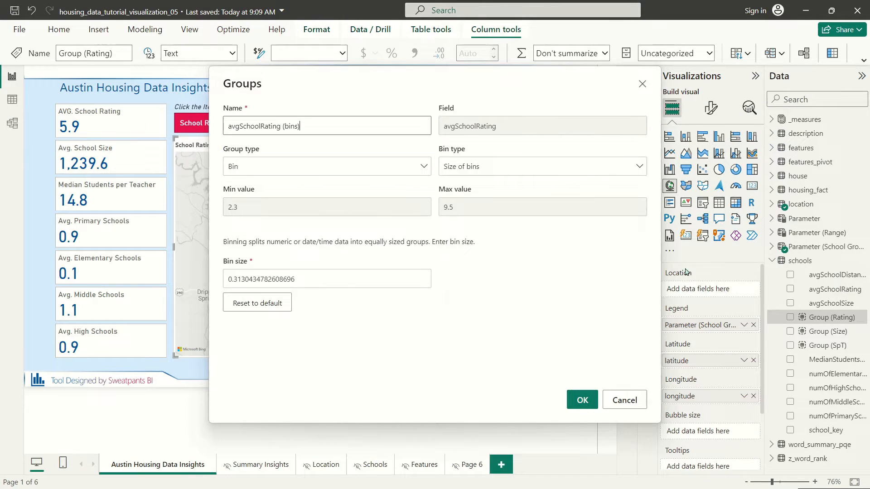
pyautogui.click(274, 167)
pyautogui.click(332, 208)
pyautogui.click(235, 207)
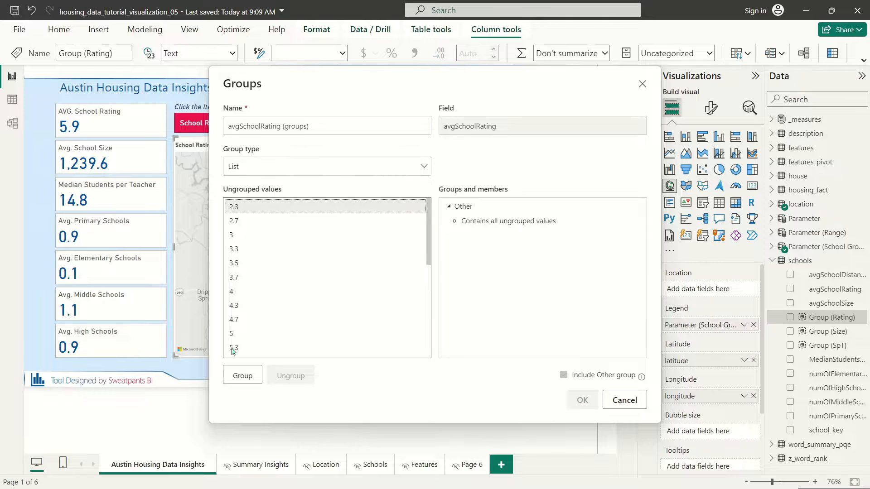
pyautogui.keyDown('shift'); pyautogui.click(233, 320); pyautogui.keyUp('shift')
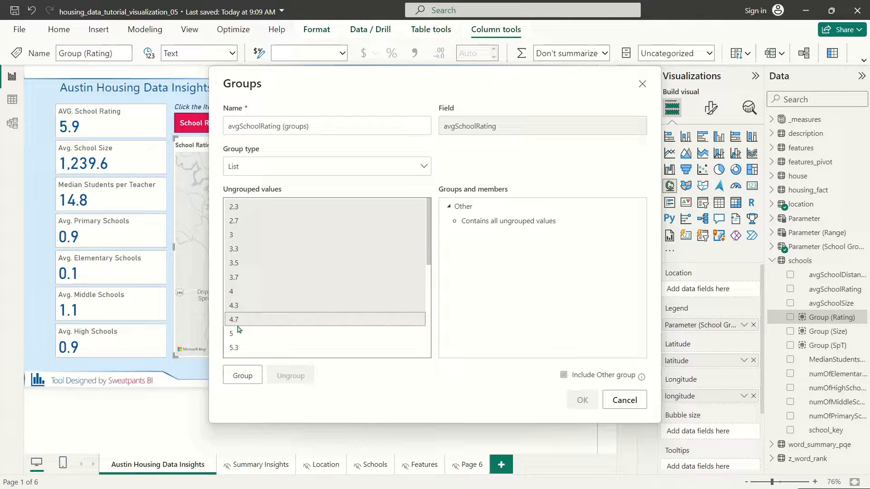
pyautogui.click(243, 375)
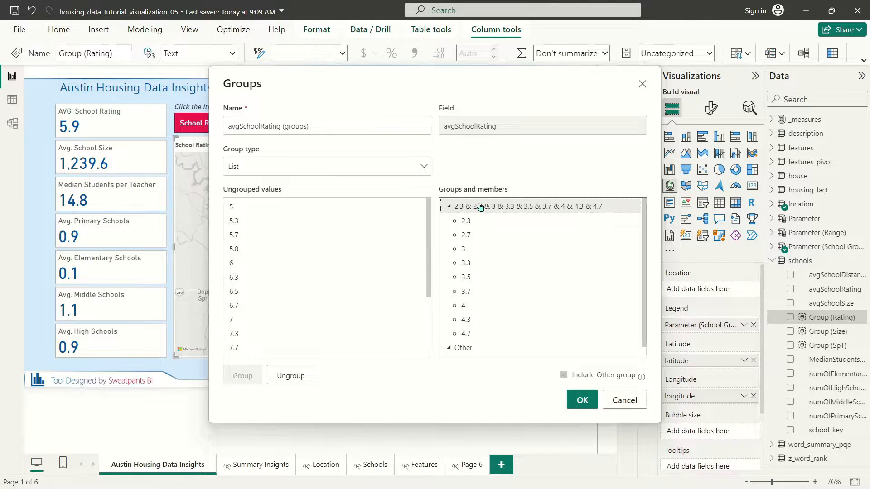
# Step: Name that group 1, and group ratings 5–6.7 as group 2
pyautogui.doubleClick(475, 206)
pyautogui.write('1')
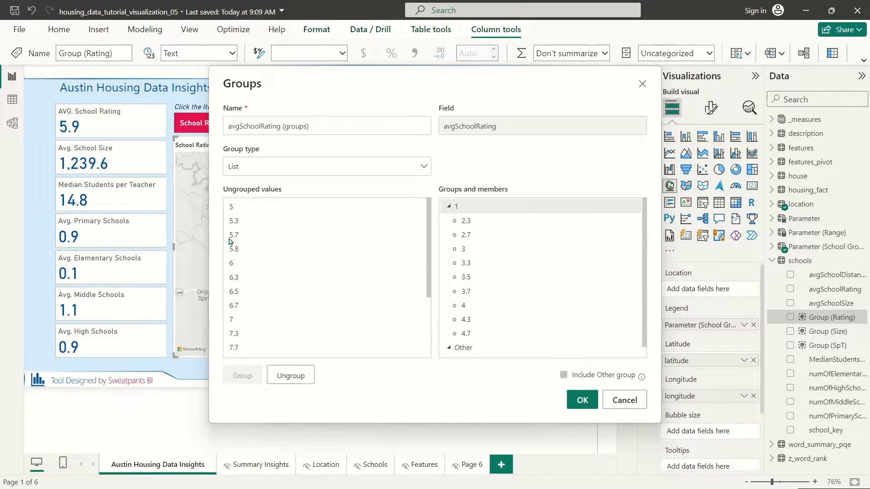
pyautogui.click(236, 212)
pyautogui.keyDown('shift'); pyautogui.click(252, 308); pyautogui.keyUp('shift')
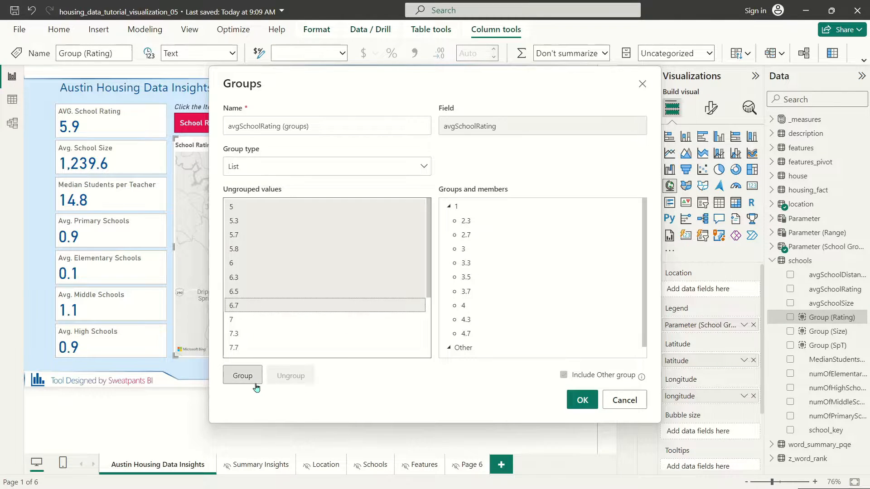
pyautogui.click(243, 375)
pyautogui.doubleClick(489, 349)
pyautogui.write('2')
pyautogui.press('Return')
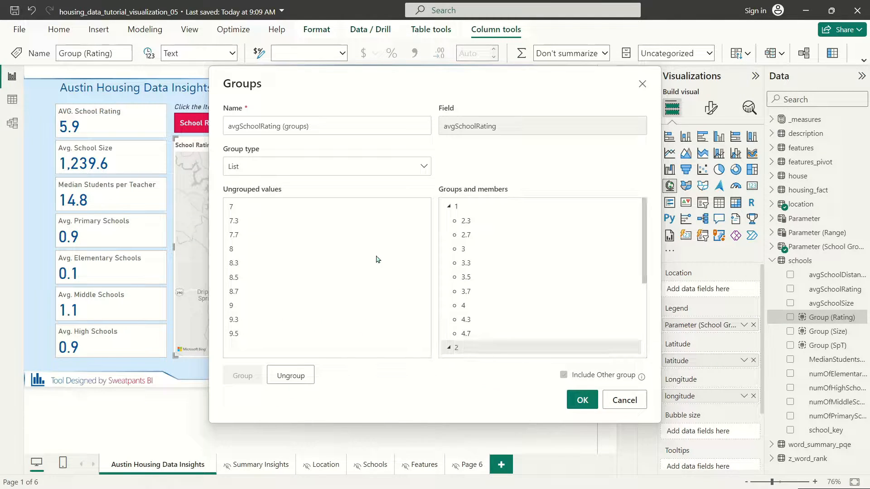
# Step: Group ratings 7–8.7 as group 3 and ratings 9–9.5 as group 4
pyautogui.click(265, 211)
pyautogui.keyDown('shift'); pyautogui.click(247, 293); pyautogui.keyUp('shift')
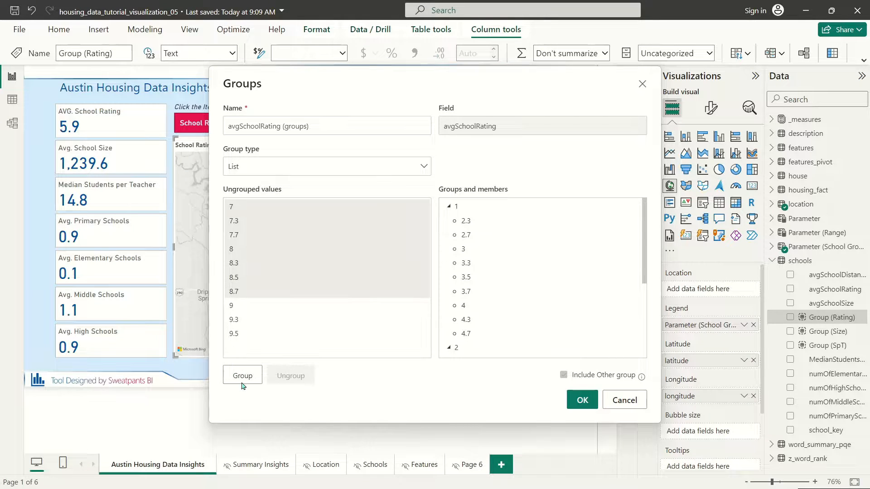
pyautogui.click(243, 377)
pyautogui.doubleClick(524, 335)
pyautogui.write('3')
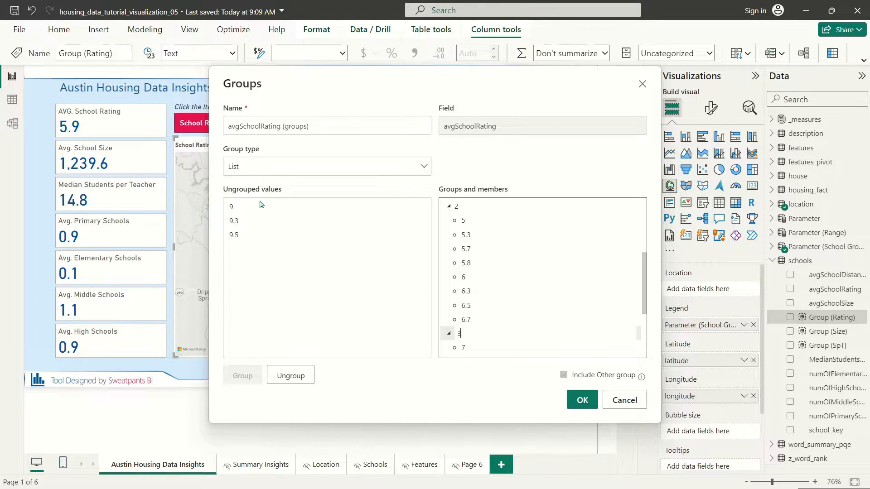
pyautogui.click(263, 205)
pyautogui.keyDown('shift'); pyautogui.click(248, 237); pyautogui.keyUp('shift')
pyautogui.click(243, 376)
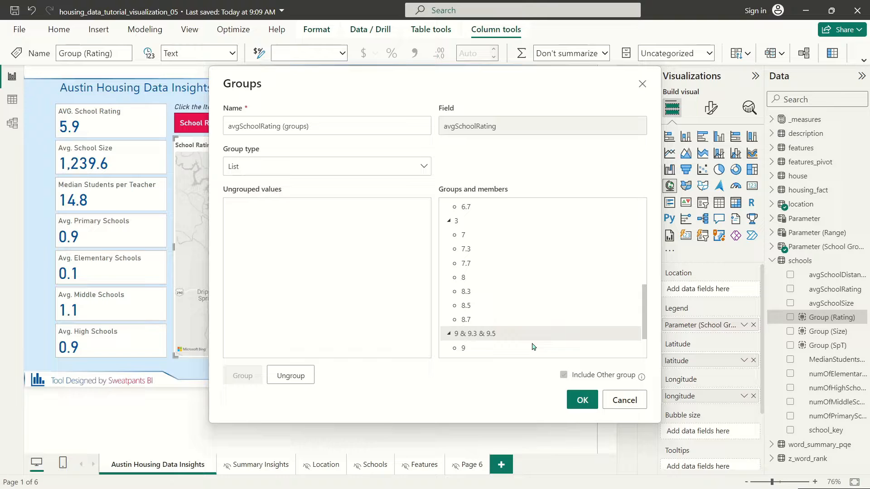
pyautogui.doubleClick(486, 335)
pyautogui.write('4')
pyautogui.press('Return')
# Step: Name the new field 'Group Rating Order' and save it
pyautogui.tripleClick(326, 130)
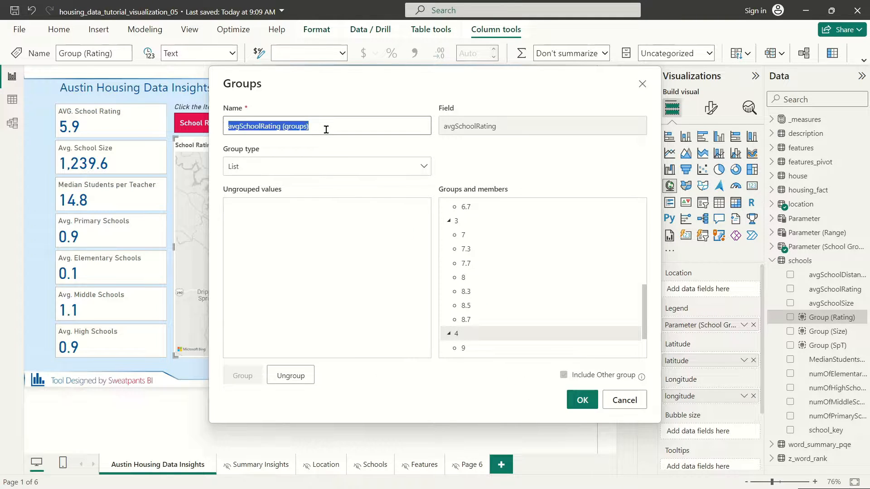
pyautogui.write('Gr')
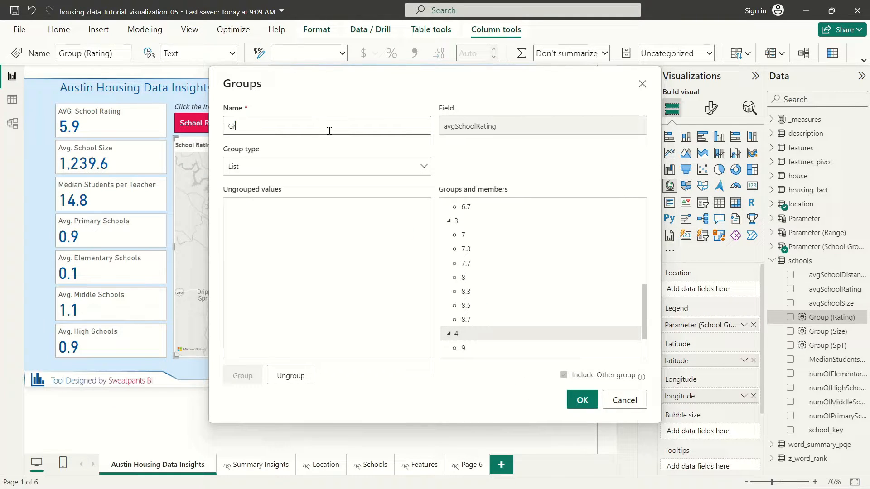
pyautogui.write('oup Rating Order')
pyautogui.click(582, 401)
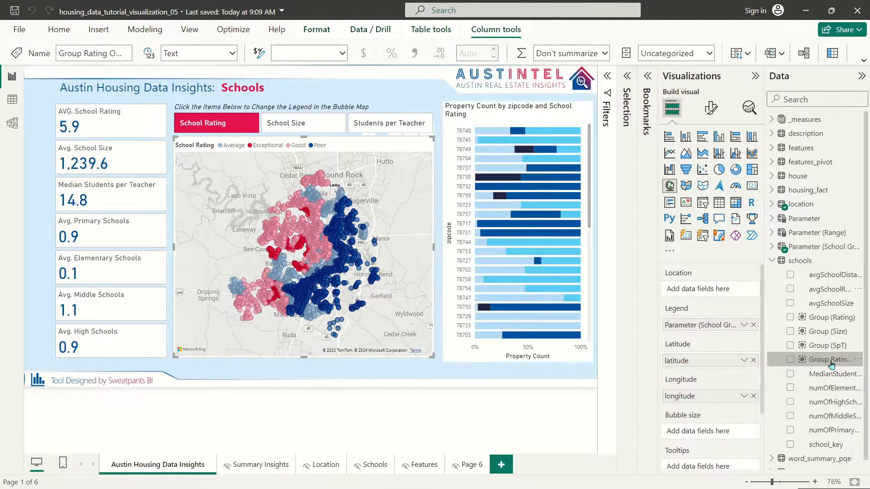
# Step: Set Group (Rating) to sort by the Group Rating Order column
pyautogui.click(833, 320)
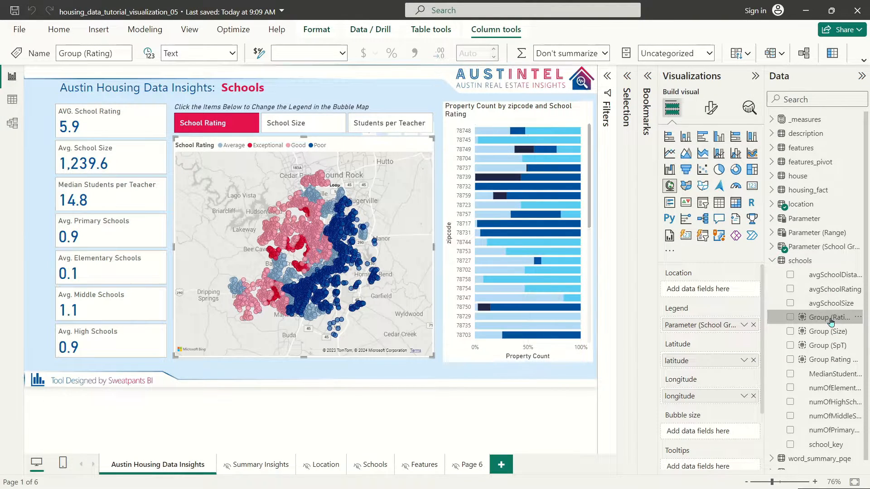
pyautogui.click(744, 56)
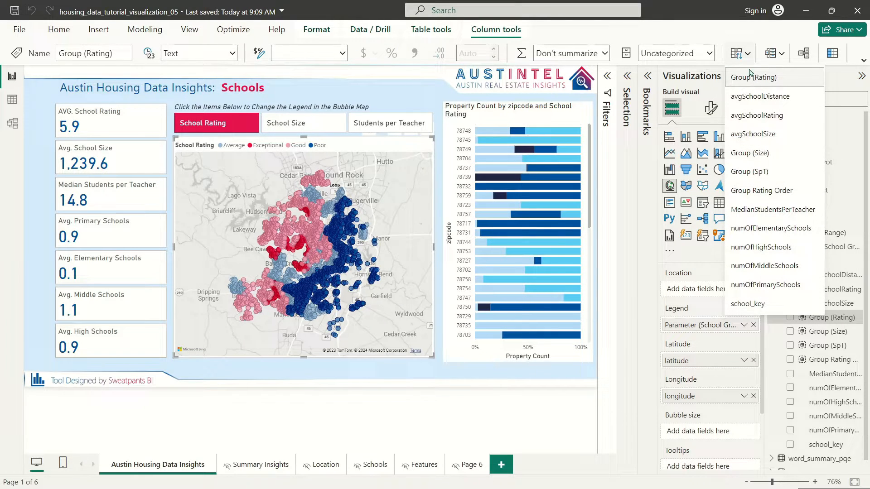
pyautogui.click(784, 192)
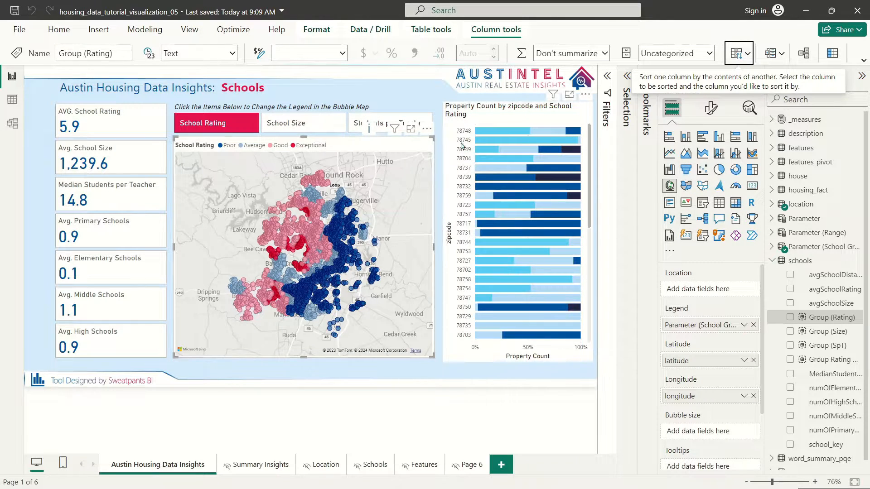
# Step: Delete 'zipcode and' from the bar chart title, then preview the map by School Size and return to School Rating
pyautogui.click(502, 108)
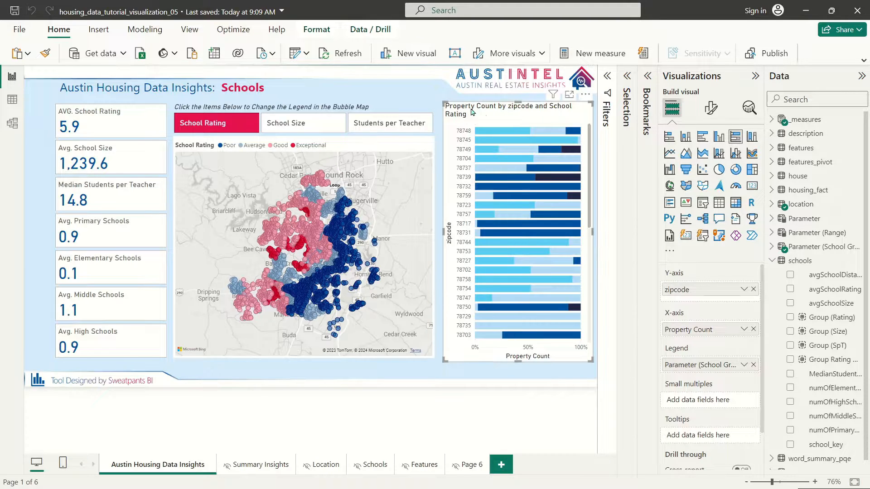
pyautogui.click(711, 108)
pyautogui.click(711, 161)
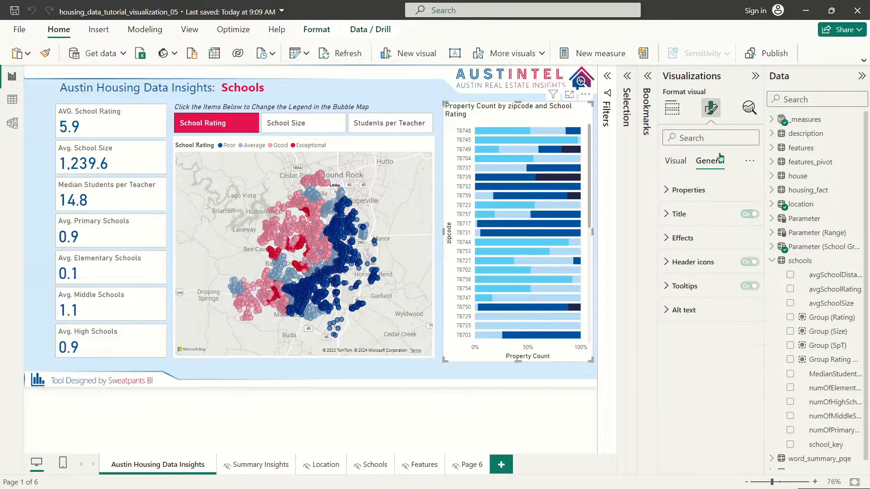
pyautogui.click(679, 214)
pyautogui.tripleClick(715, 273)
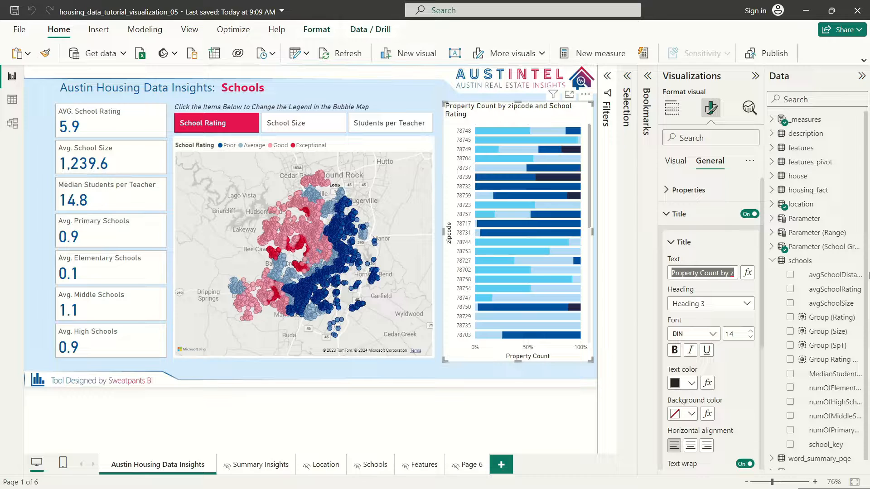
pyautogui.click(724, 272)
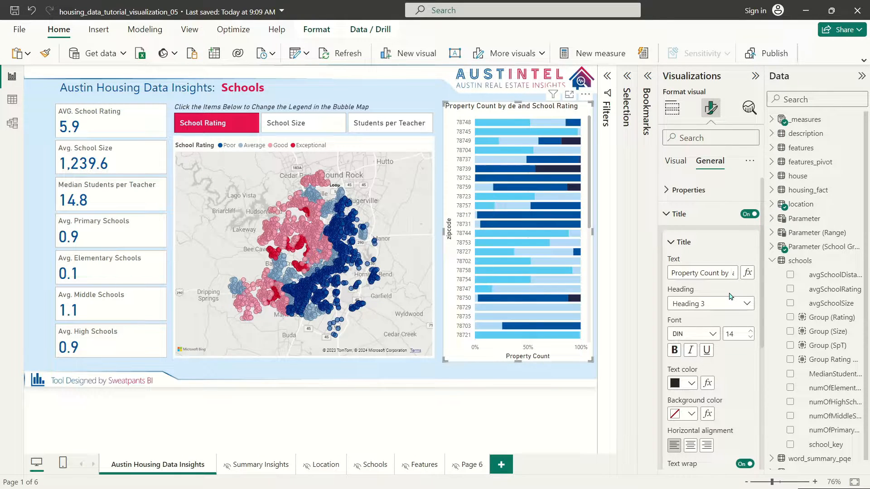
pyautogui.press('BackSpace')
pyautogui.press('BackSpace')
pyautogui.click(545, 393)
pyautogui.click(280, 126)
pyautogui.click(219, 126)
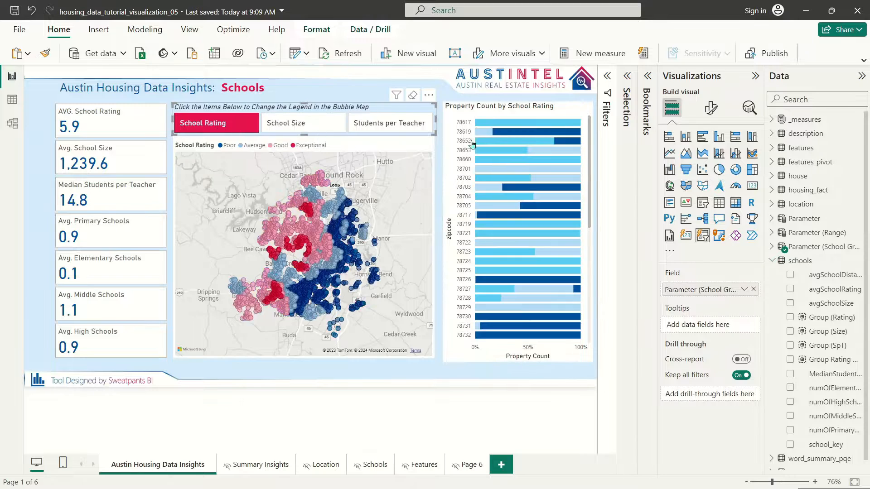
# Step: Shorten the bar chart slightly, test all three legend buttons, and expand _measures
pyautogui.click(536, 107)
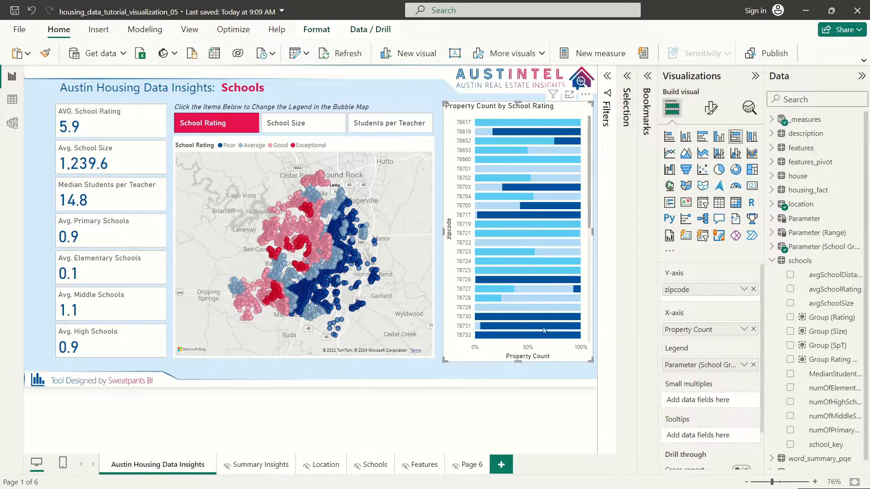
pyautogui.moveTo(526, 364); pyautogui.dragTo(525, 360)
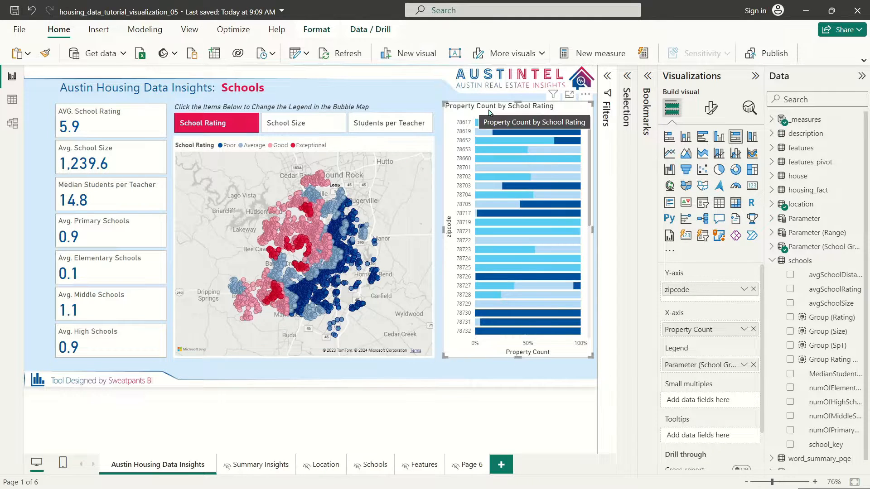
pyautogui.click(287, 126)
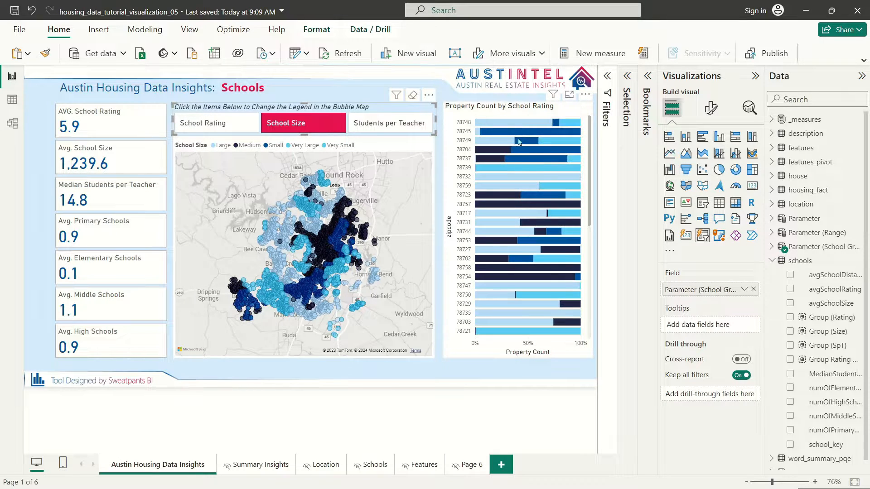
pyautogui.click(387, 125)
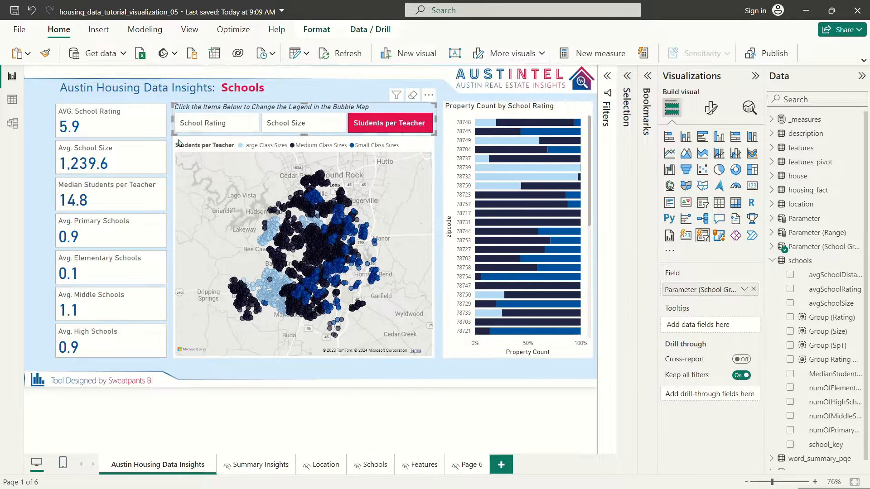
pyautogui.click(247, 122)
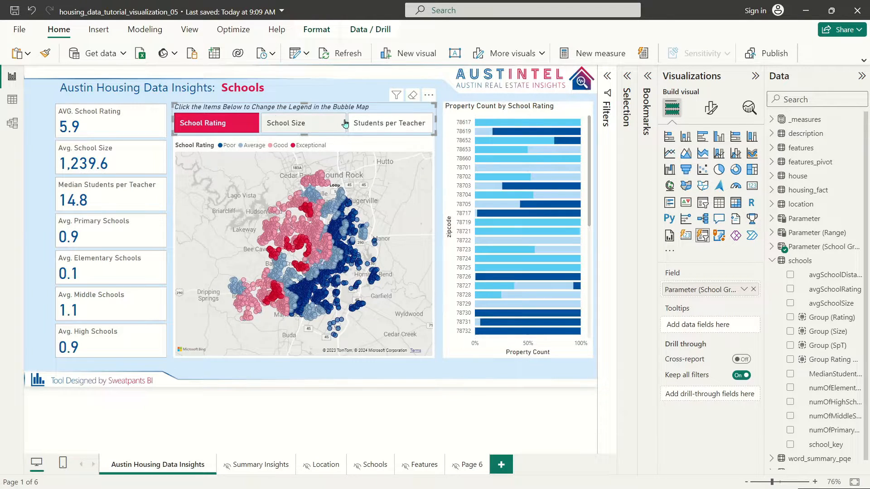
pyautogui.click(503, 108)
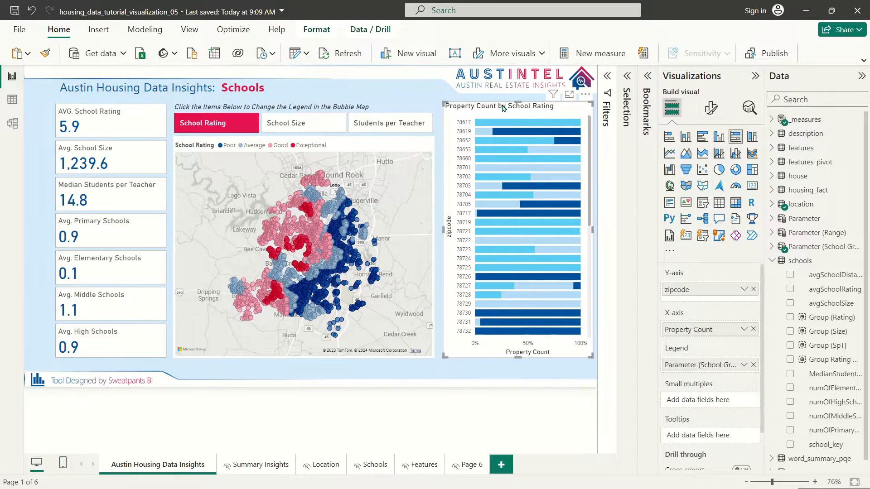
pyautogui.click(796, 121)
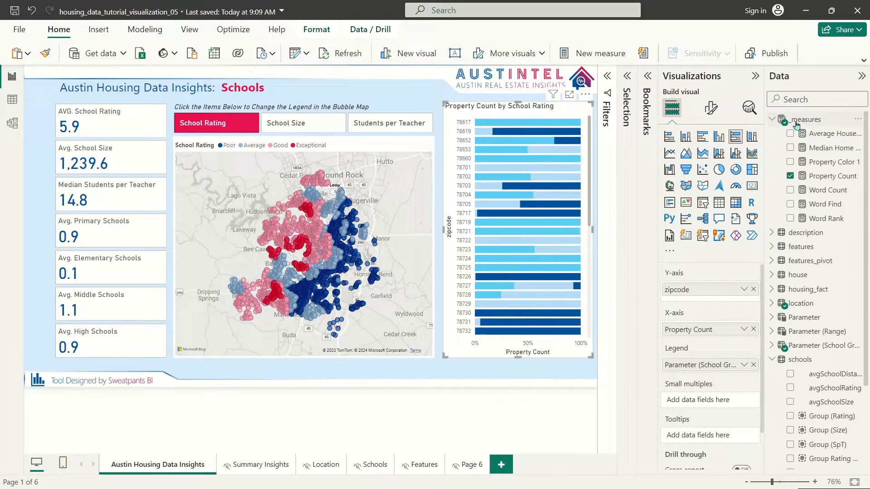
# Step: Create a School Chart Title measure in _measures starting with IF(SELECTEDVALUE(
pyautogui.rightClick(833, 218)
pyautogui.click(756, 249)
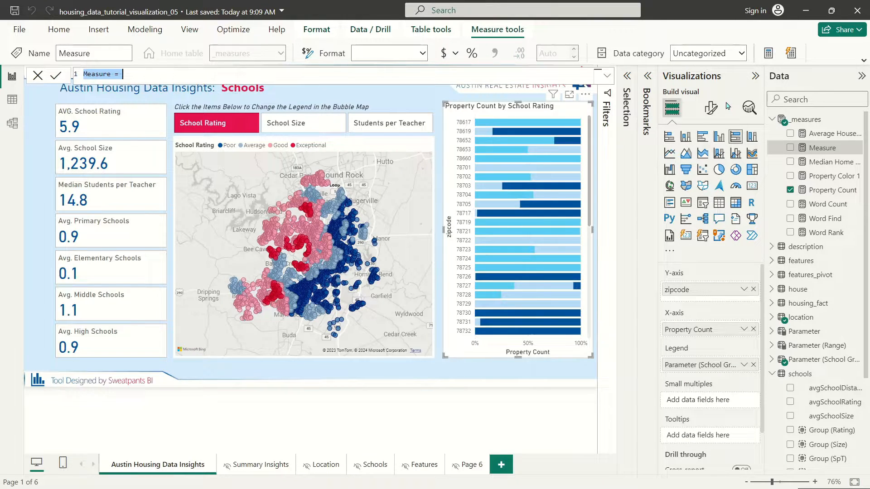
pyautogui.write('School Chart')
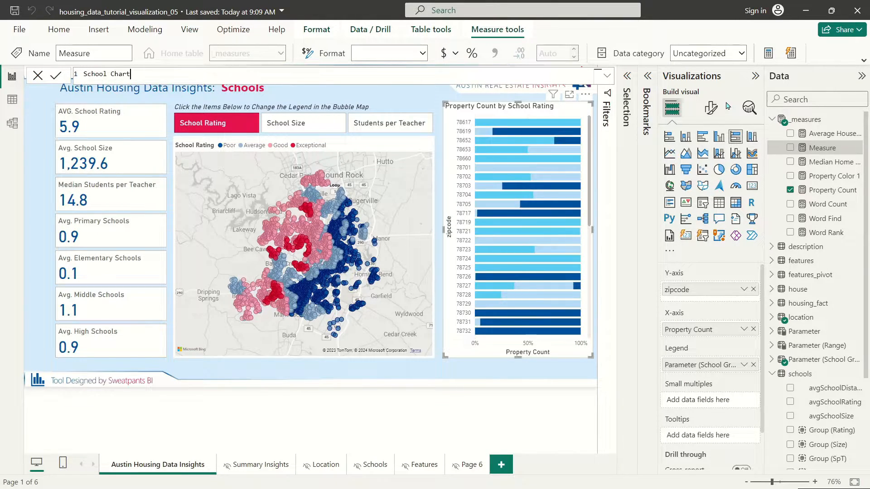
pyautogui.write(' Title = S')
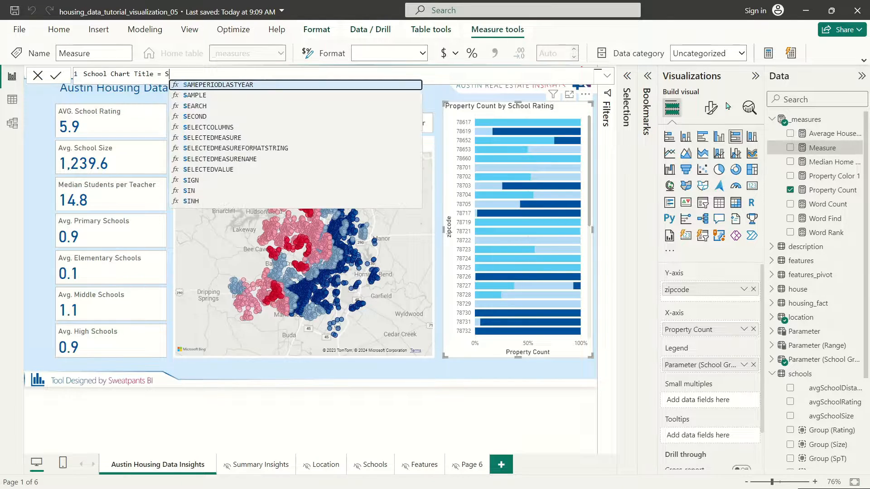
pyautogui.write('elec')
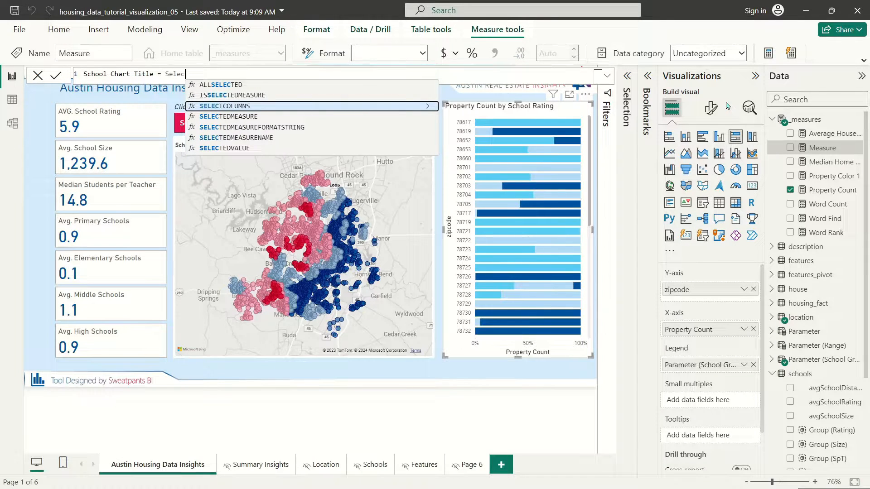
pyautogui.press('BackSpace')
pyautogui.press('BackSpace')
pyautogui.press('BackSpace')
pyautogui.press('BackSpace')
pyautogui.press('BackSpace')
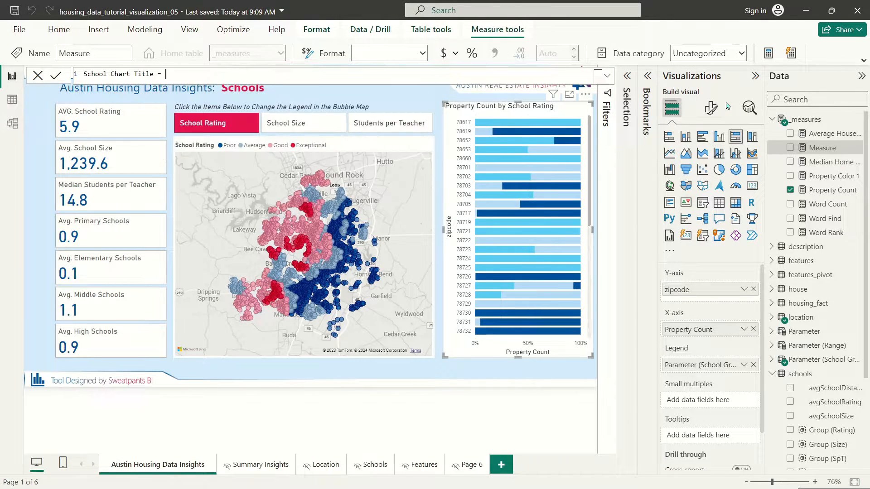
pyautogui.write('IF(')
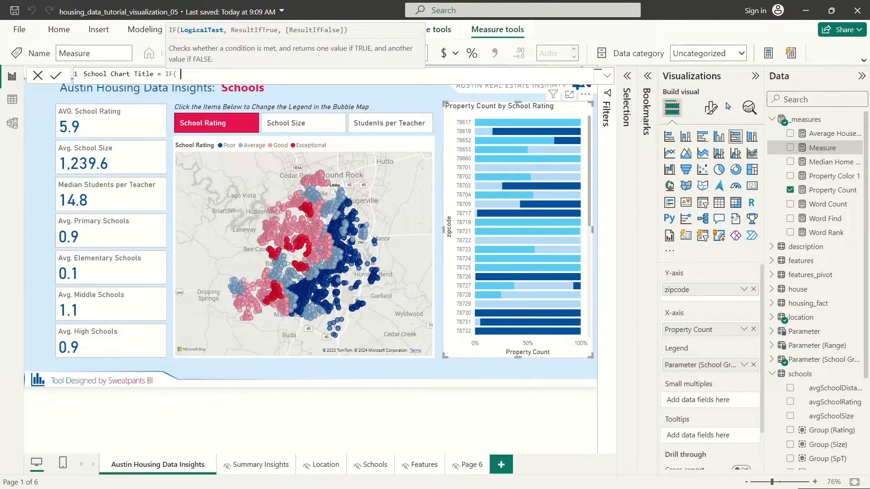
pyautogui.press('Left')
pyautogui.press('Left')
pyautogui.press('Left')
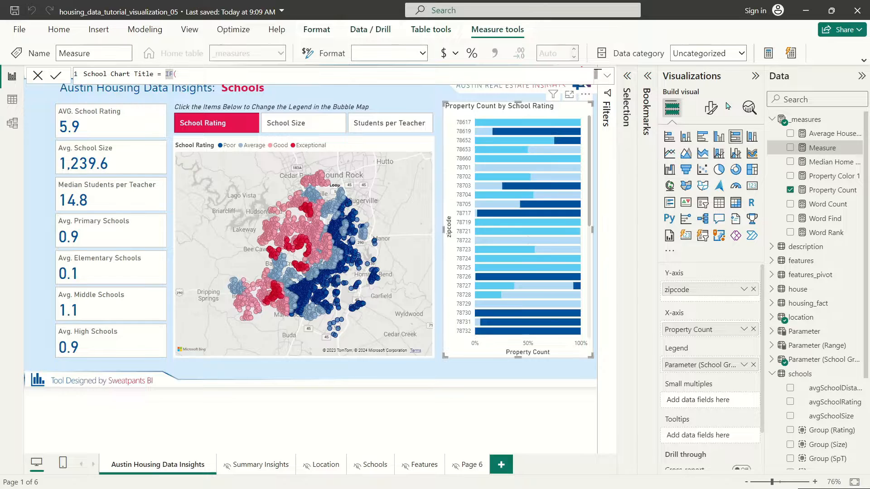
pyautogui.hotkey('shift', 'Return')
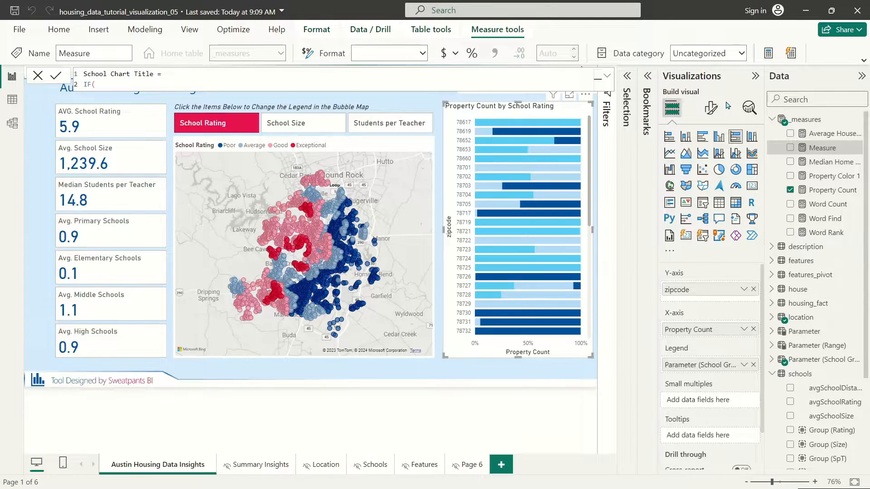
pyautogui.write('selectedv')
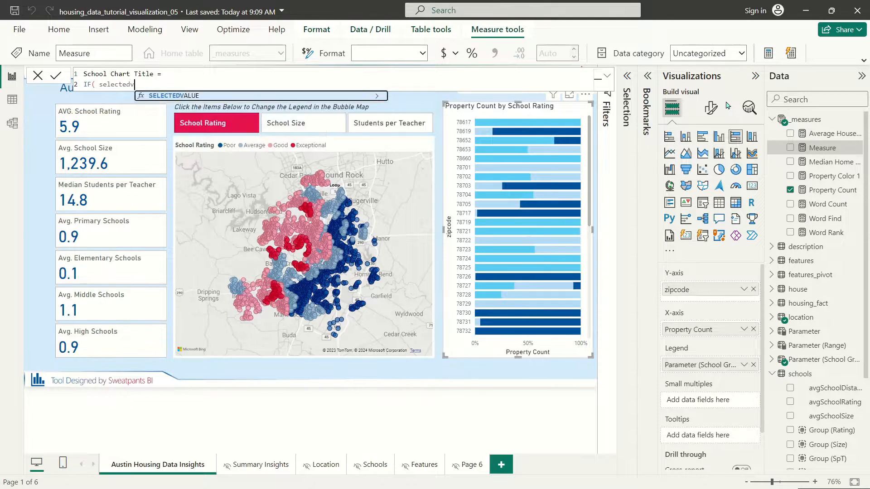
pyautogui.press('Tab')
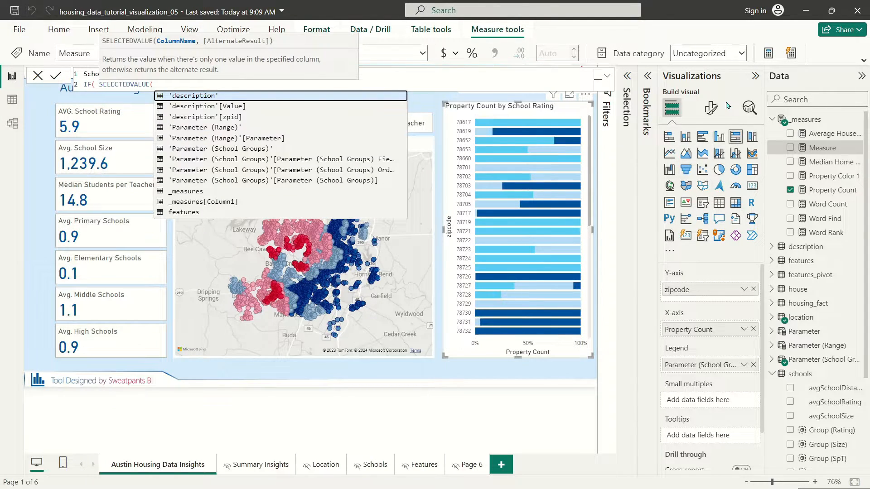
# Step: Complete the first condition: Parameter (School Groups) Order = 1 returns 'Property Count % by School Rating'
pyautogui.click(291, 172)
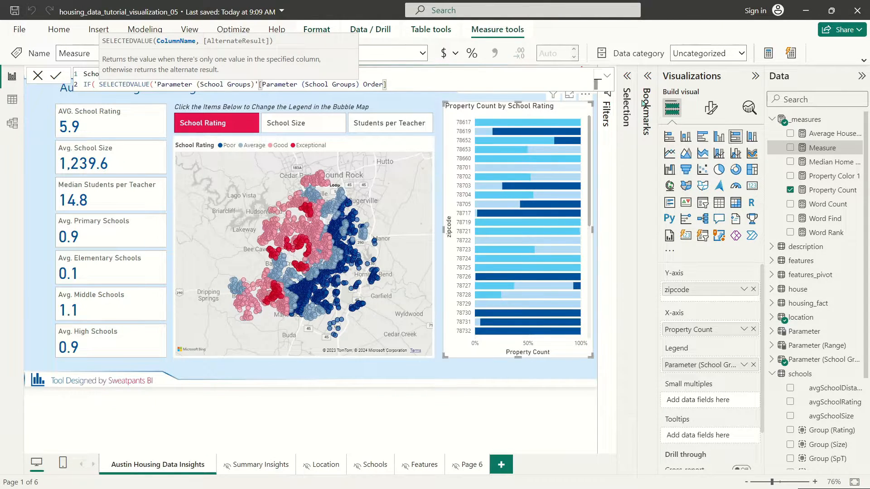
pyautogui.write(')')
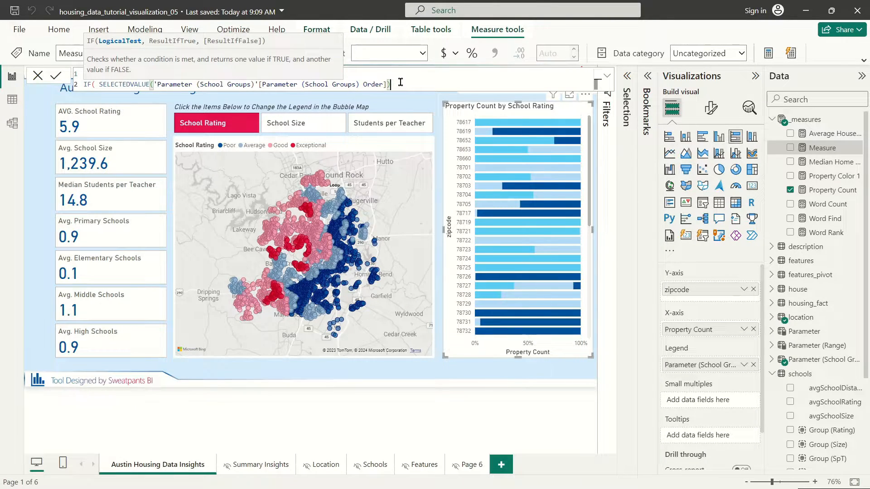
pyautogui.write('=1,"')
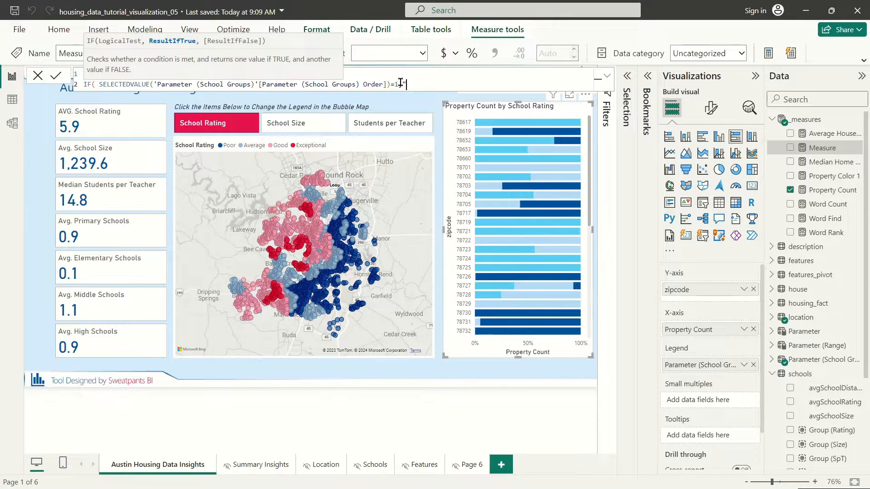
pyautogui.write('Property Count % by School Rating"')
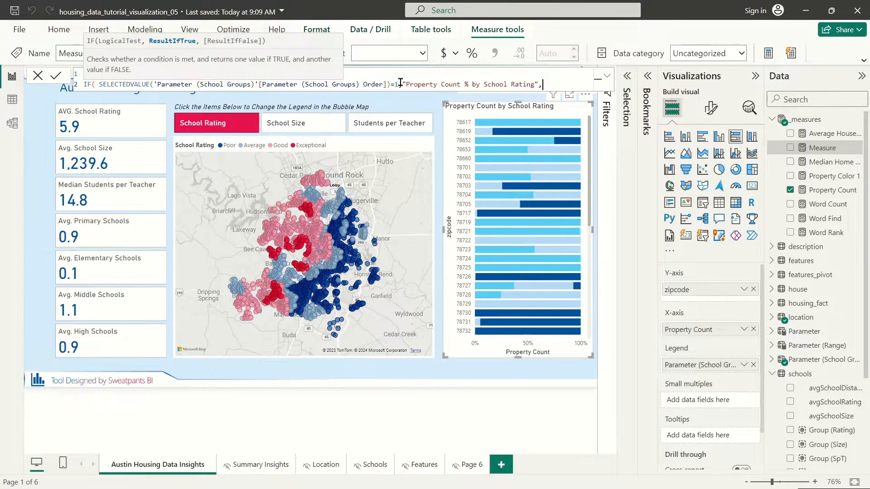
pyautogui.write(',')
pyautogui.hotkey('shift', 'Return')
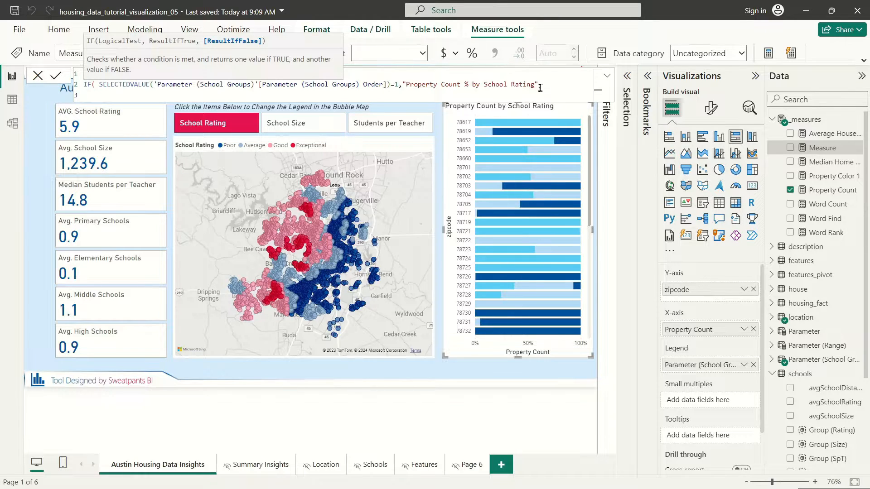
# Step: Duplicate the IF line as a second condition: order 2 returns 'Property Count % by School Size'
pyautogui.moveTo(539, 88); pyautogui.dragTo(83, 85)
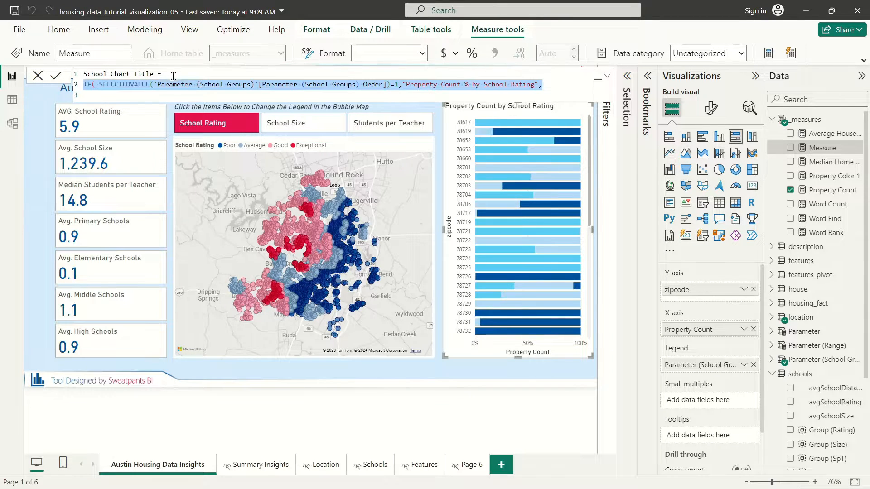
pyautogui.hotkey('ctrl', 'c')
pyautogui.press('Down')
pyautogui.hotkey('ctrl', 'v')
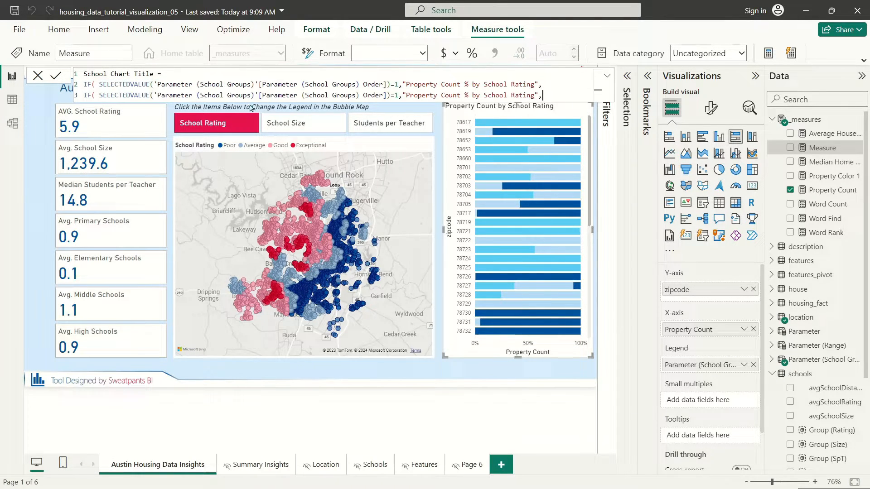
pyautogui.click(400, 95)
pyautogui.write('2')
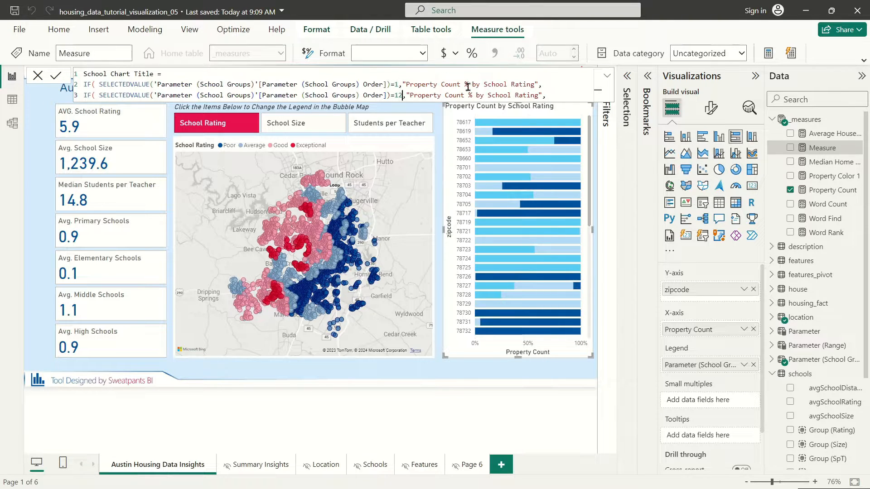
pyautogui.press('Left')
pyautogui.press('BackSpace')
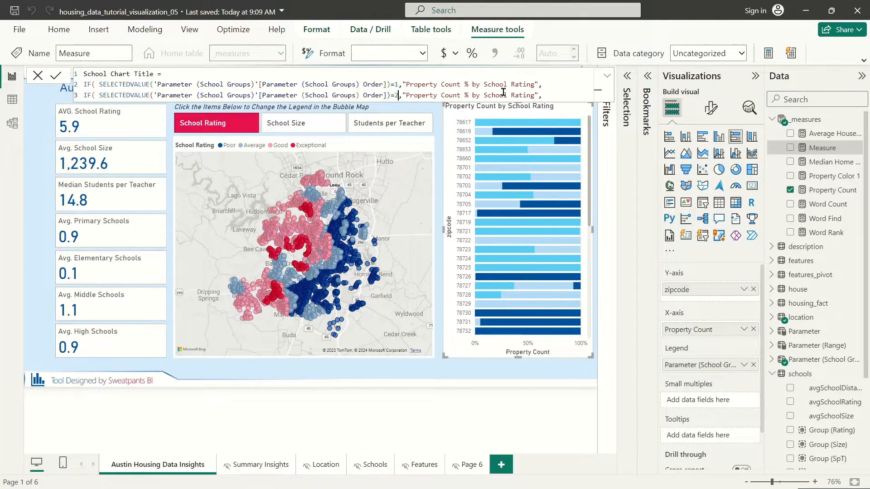
pyautogui.doubleClick(518, 95)
pyautogui.write('Size')
# Step: Add a third condition, order 3 returning '…Average Students per Teacher', and commit the measure
pyautogui.hotkey('shift', 'Return')
pyautogui.hotkey('ctrl', 'v')
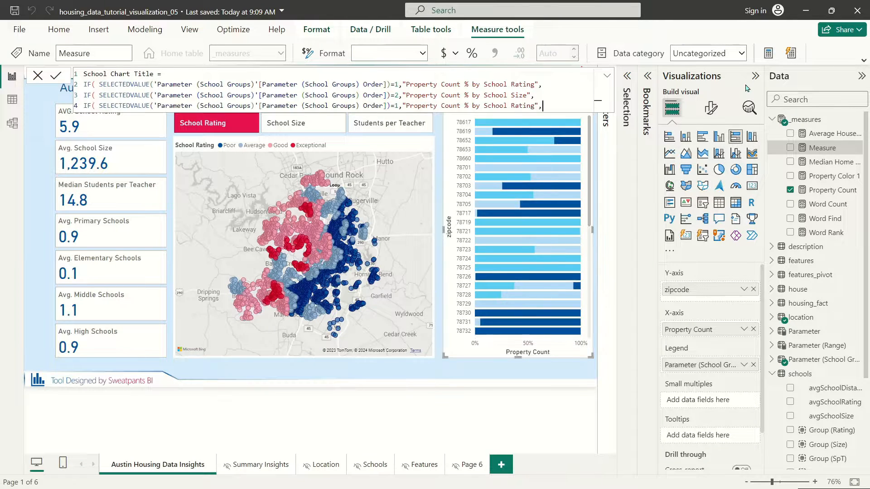
pyautogui.write('3')
pyautogui.click(525, 104)
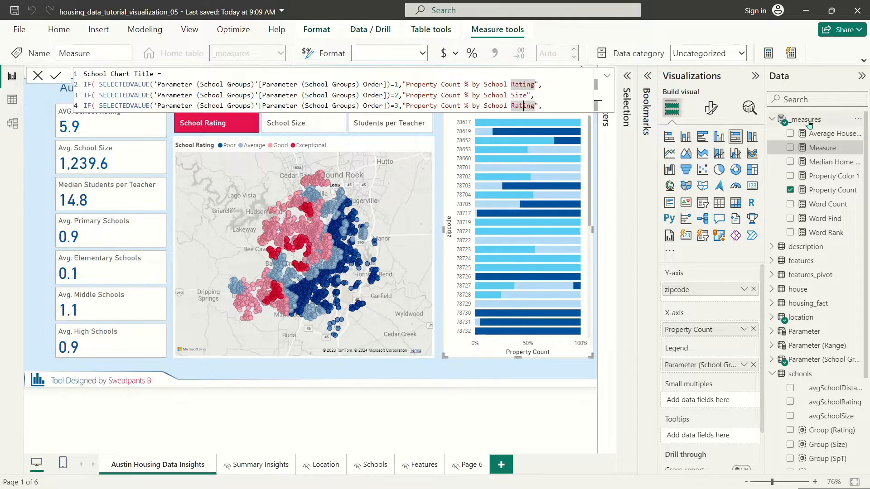
pyautogui.press('BackSpace')
pyautogui.press('BackSpace')
pyautogui.press('BackSpace')
pyautogui.press('BackSpace')
pyautogui.press('BackSpace')
pyautogui.press('BackSpace')
pyautogui.press('BackSpace')
pyautogui.press('BackSpace')
pyautogui.press('BackSpace')
pyautogui.press('BackSpace')
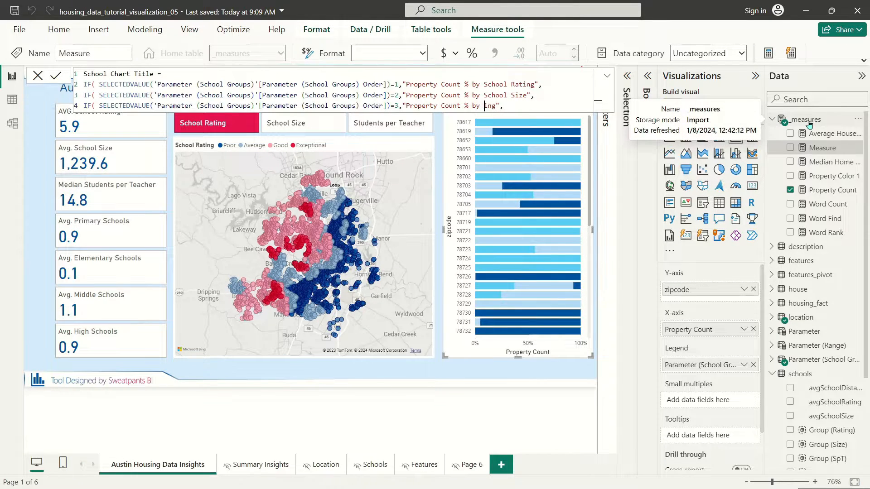
pyautogui.press('Delete')
pyautogui.press('Delete')
pyautogui.write('S')
pyautogui.write('Average Students per Teacher')
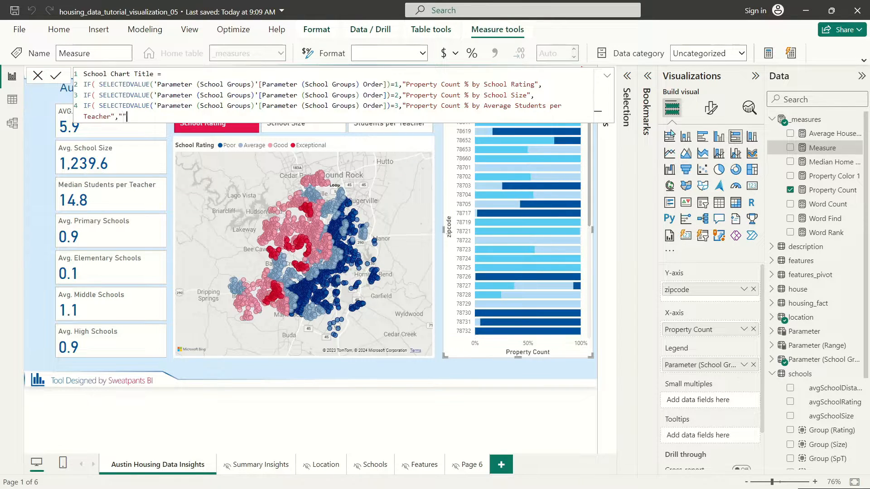
pyautogui.write(')))')
pyautogui.press('Return')
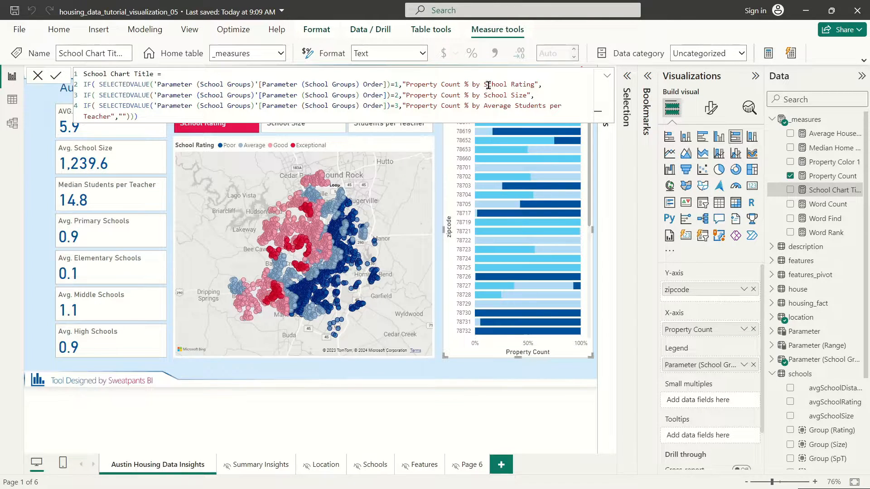
# Step: In Table view, open Parameter (School Groups) and review its formula's group names
pyautogui.click(12, 99)
pyautogui.click(811, 373)
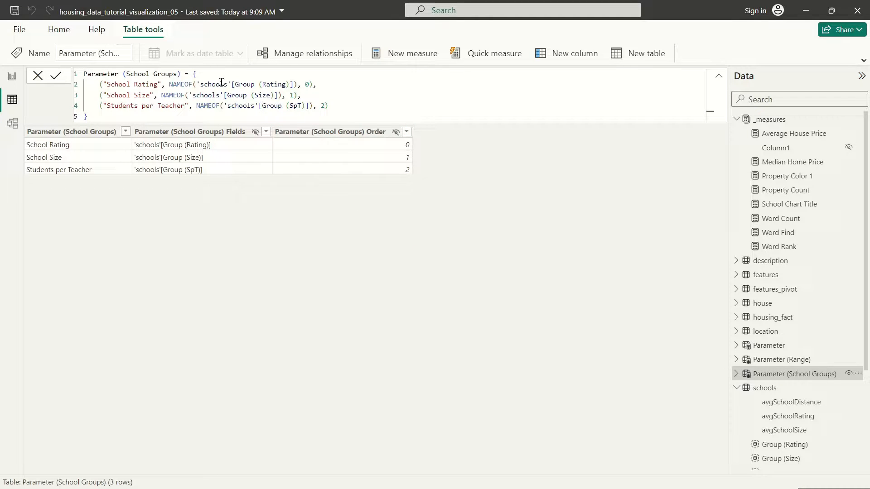
pyautogui.click(307, 85)
pyautogui.click(169, 84)
pyautogui.click(124, 85)
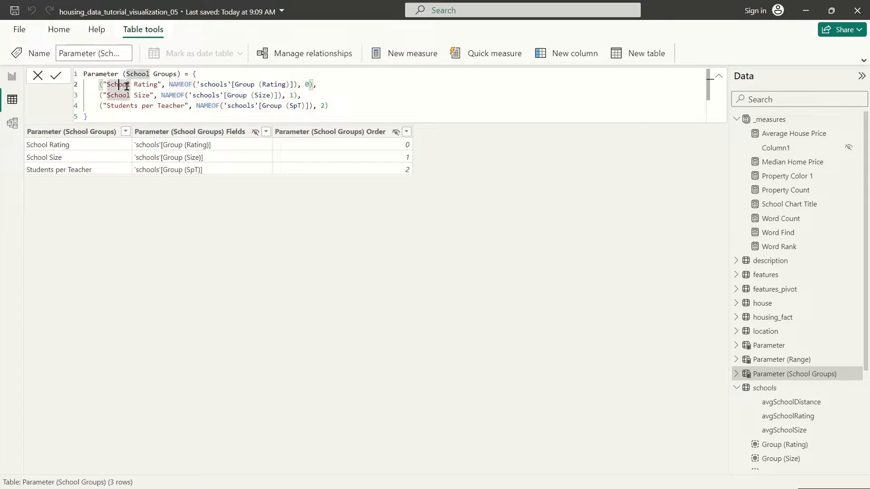
pyautogui.click(123, 95)
pyautogui.click(123, 107)
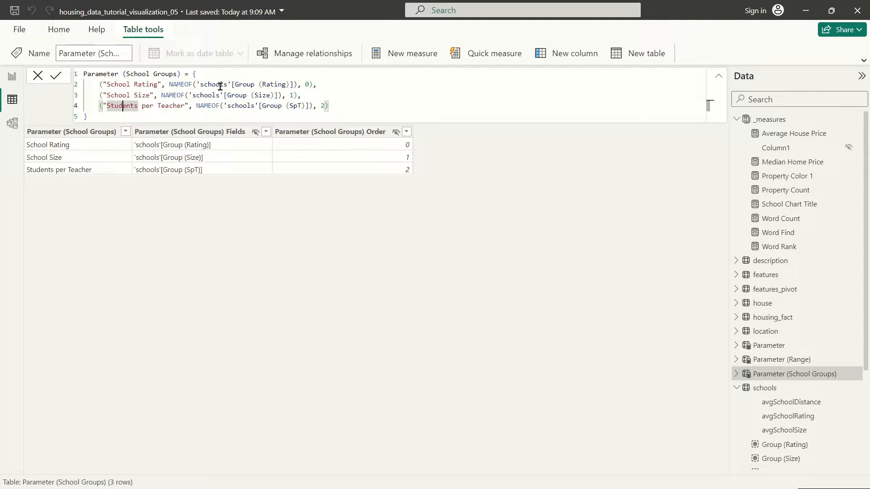
pyautogui.click(261, 85)
pyautogui.click(263, 95)
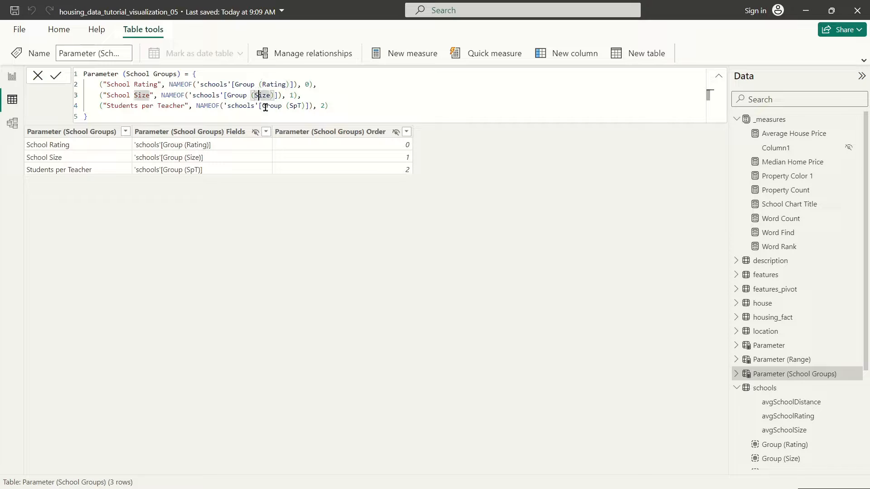
pyautogui.click(272, 106)
pyautogui.click(395, 104)
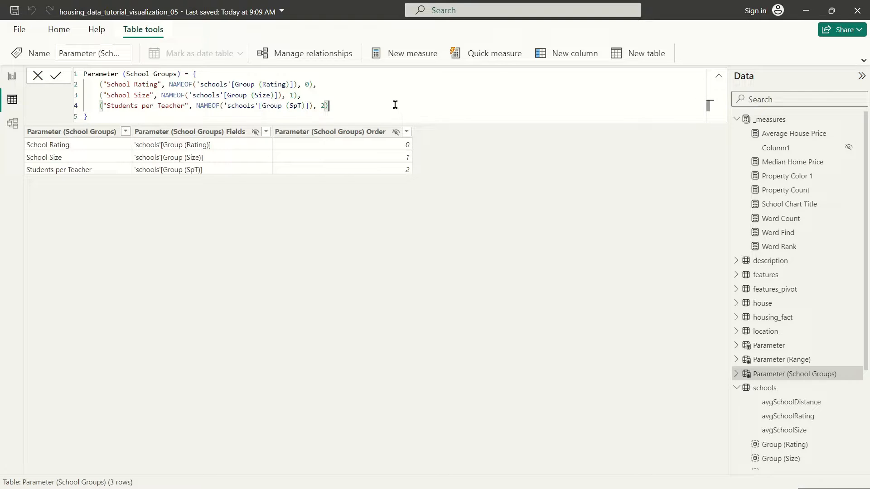
# Step: Confirm the order values 0, 1, 2 and open the School Chart Title measure
pyautogui.click(305, 84)
pyautogui.doubleClick(308, 85)
pyautogui.doubleClick(293, 95)
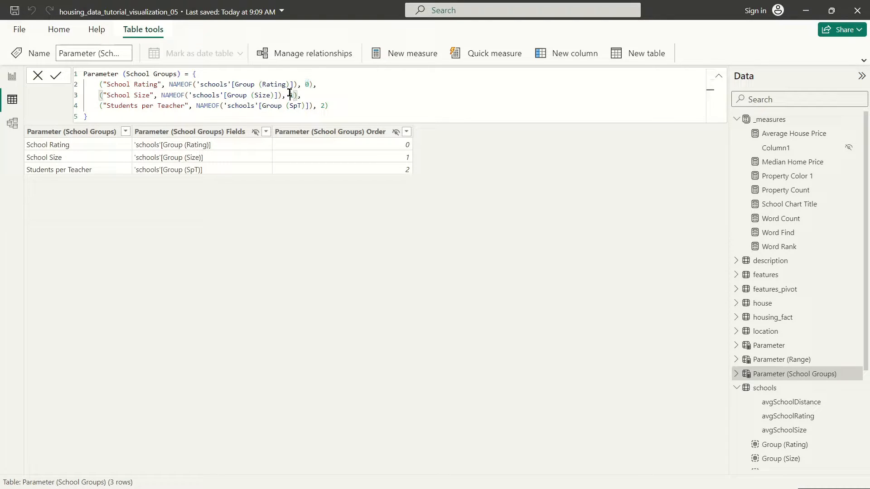
pyautogui.doubleClick(324, 105)
pyautogui.click(304, 76)
pyautogui.click(314, 82)
pyautogui.doubleClick(306, 86)
pyautogui.click(341, 89)
pyautogui.click(806, 205)
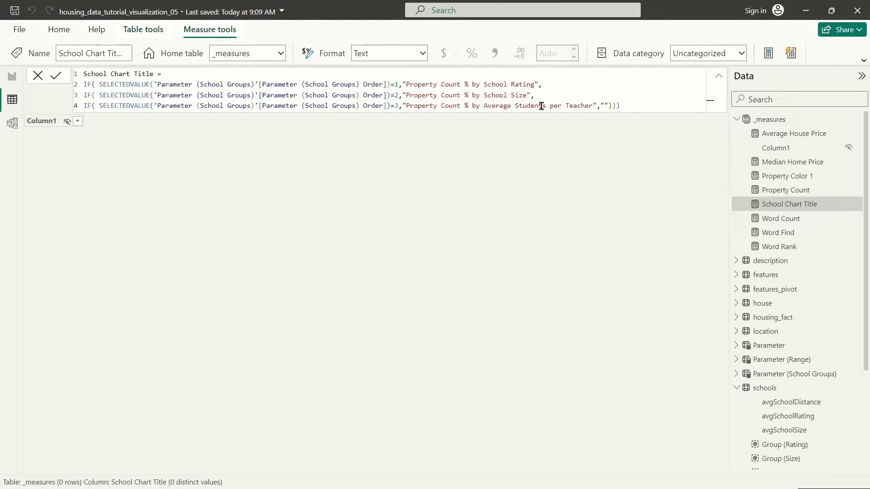
# Step: Back in the report, switch the map through School Size, Students per Teacher and School Rating
pyautogui.doubleClick(125, 84)
pyautogui.click(202, 84)
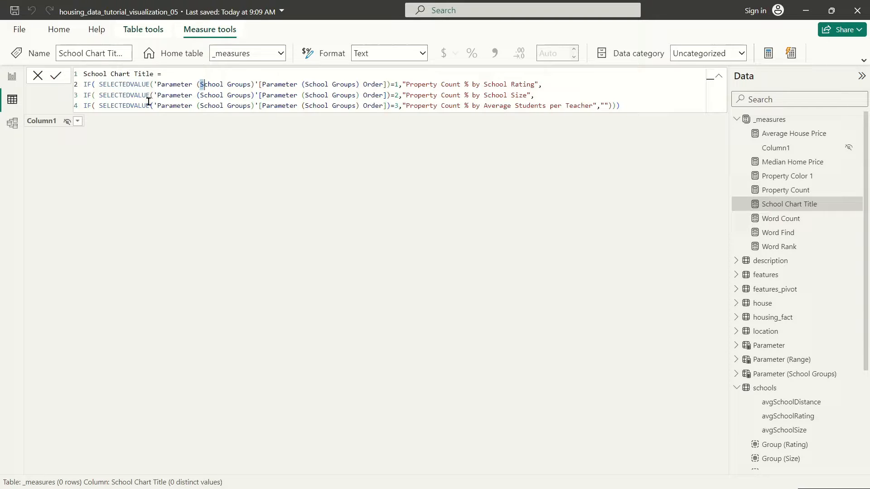
pyautogui.click(15, 77)
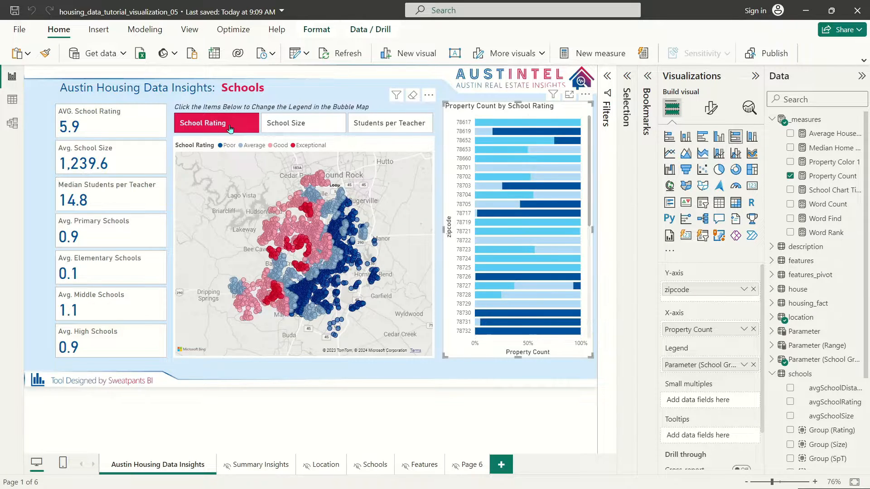
pyautogui.click(340, 130)
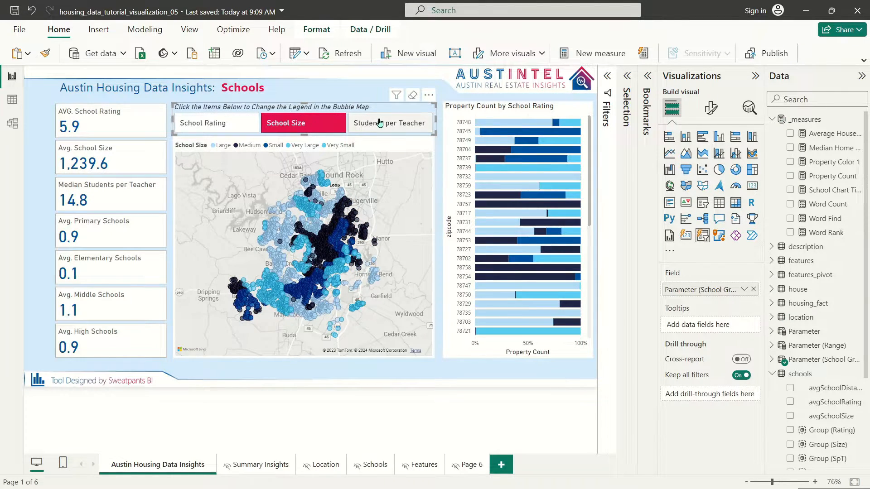
pyautogui.click(356, 119)
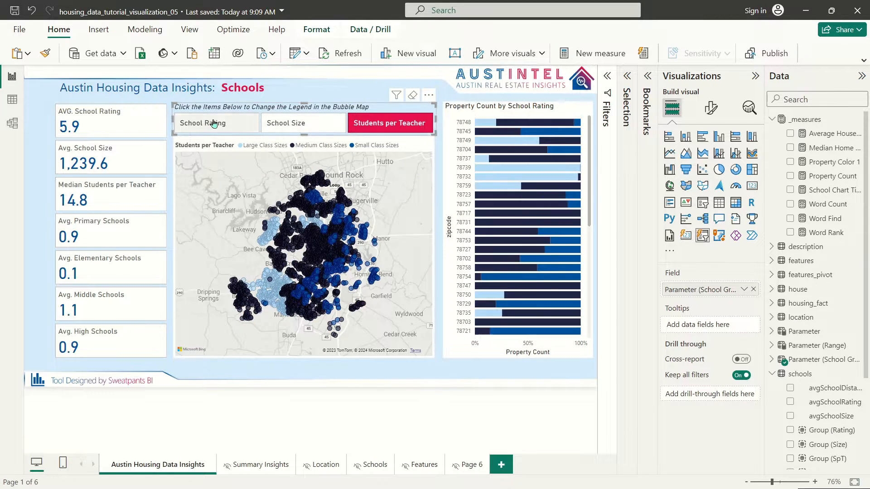
pyautogui.click(228, 123)
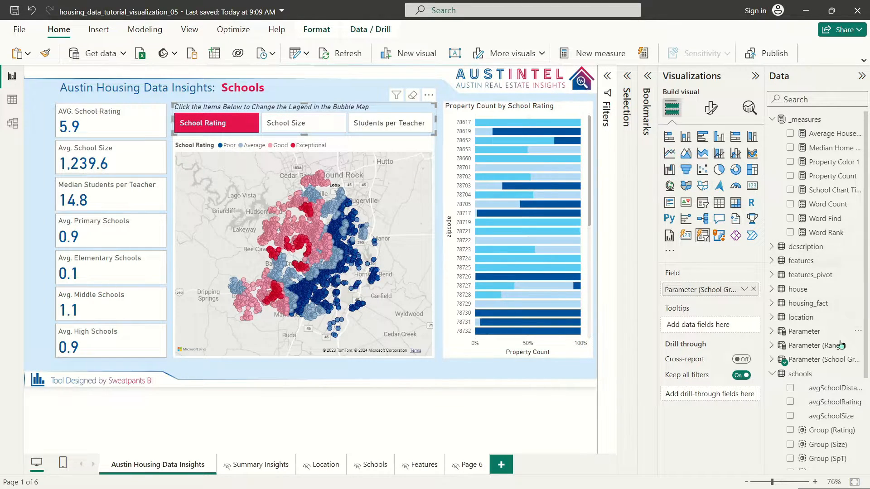
pyautogui.click(832, 190)
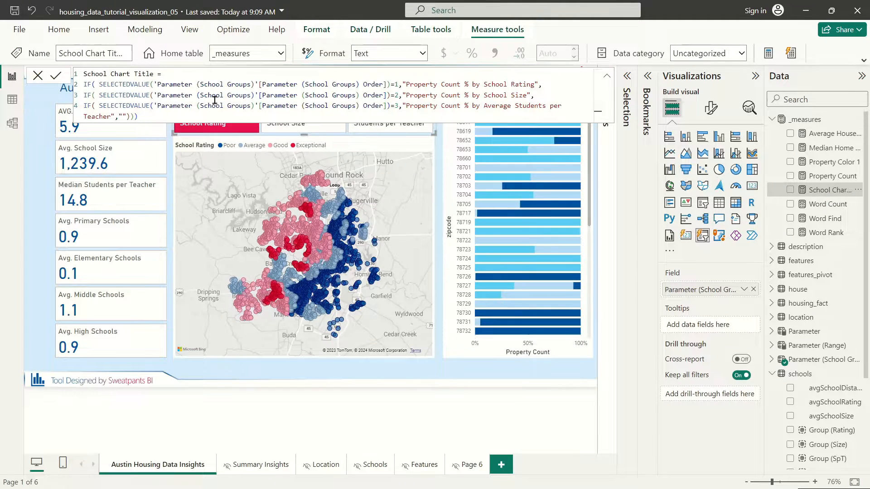
# Step: In Table view, view Parameter (School Groups) and open the School Chart Title formula
pyautogui.click(13, 99)
pyautogui.click(804, 370)
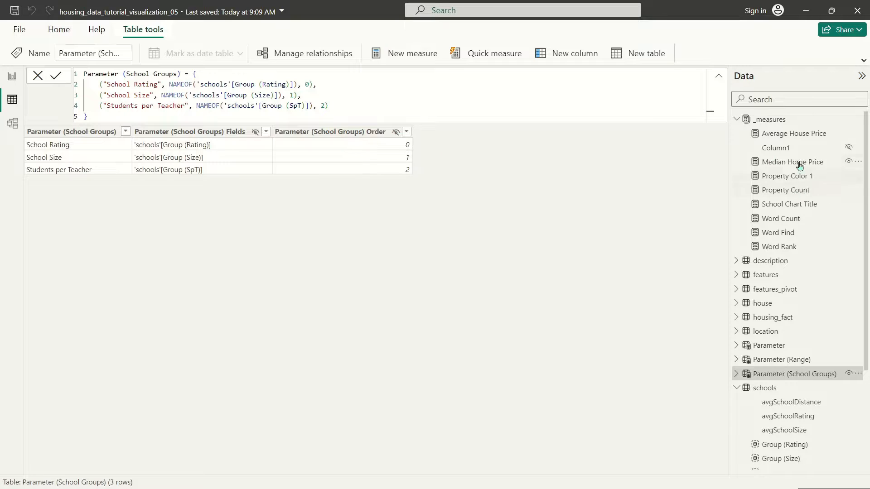
pyautogui.click(789, 205)
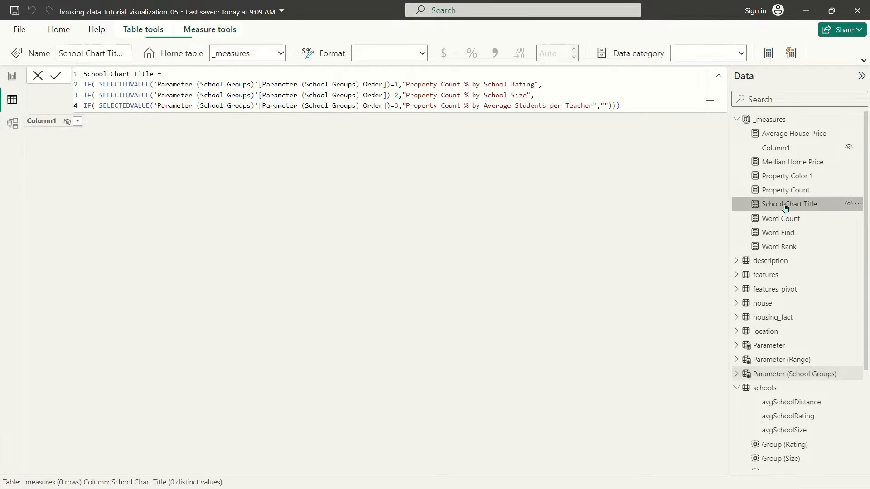
# Step: Change the title conditions from 1, 2, 3 to 0, 1, 2 and return to the report
pyautogui.click(403, 85)
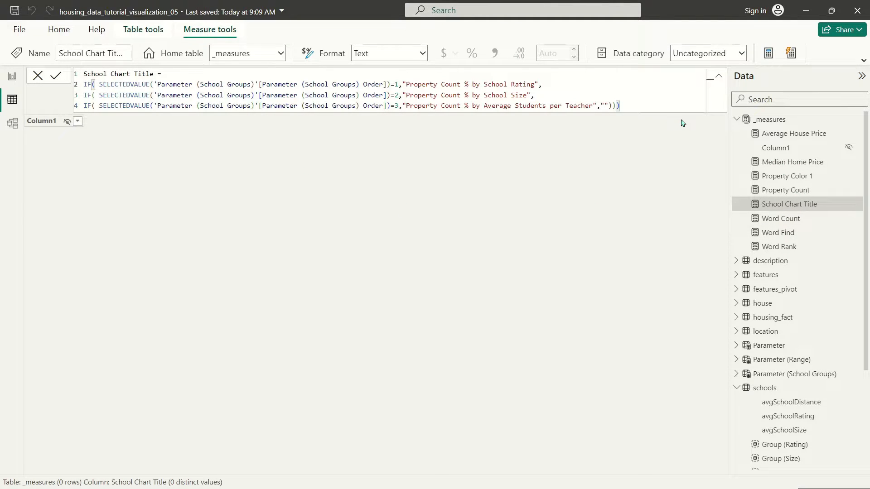
pyautogui.press('Left')
pyautogui.press('BackSpace')
pyautogui.write('0')
pyautogui.press('Down')
pyautogui.press('Down')
pyautogui.write('2')
pyautogui.press('Left')
pyautogui.press('BackSpace')
pyautogui.press('Right')
pyautogui.click(798, 374)
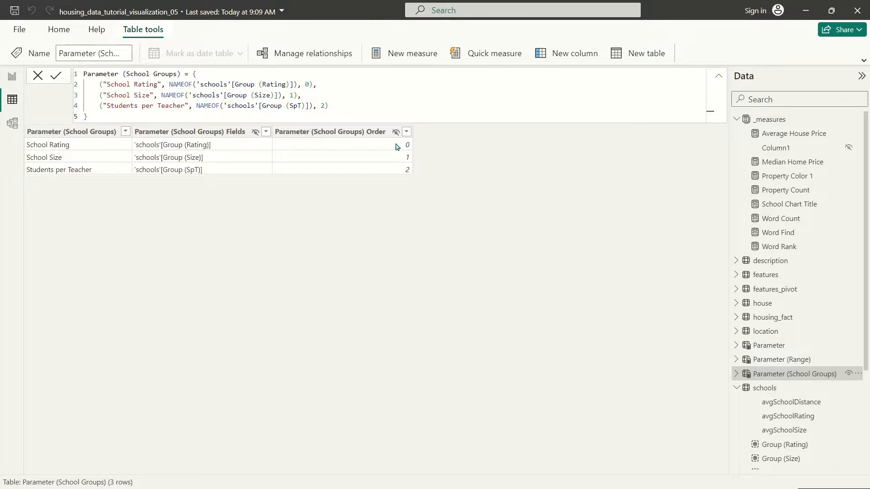
pyautogui.click(12, 75)
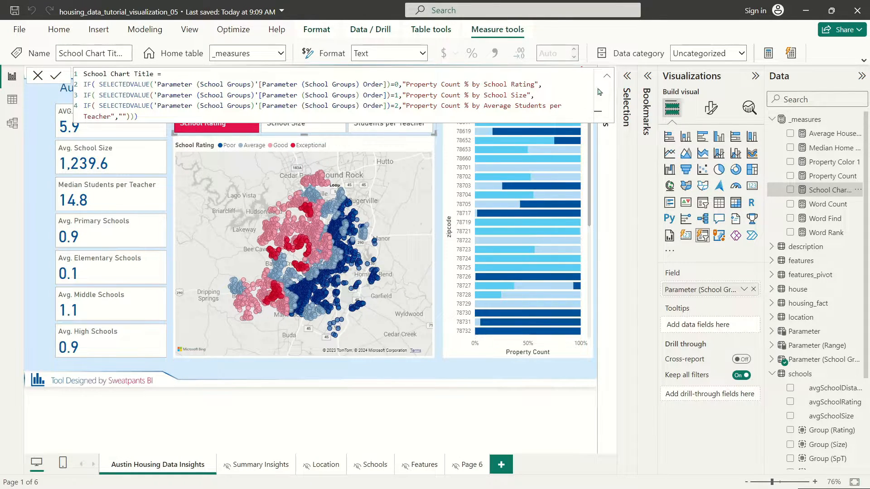
# Step: Set the bar chart's title text to the School Chart Title measure as a field value
pyautogui.click(607, 76)
pyautogui.click(527, 112)
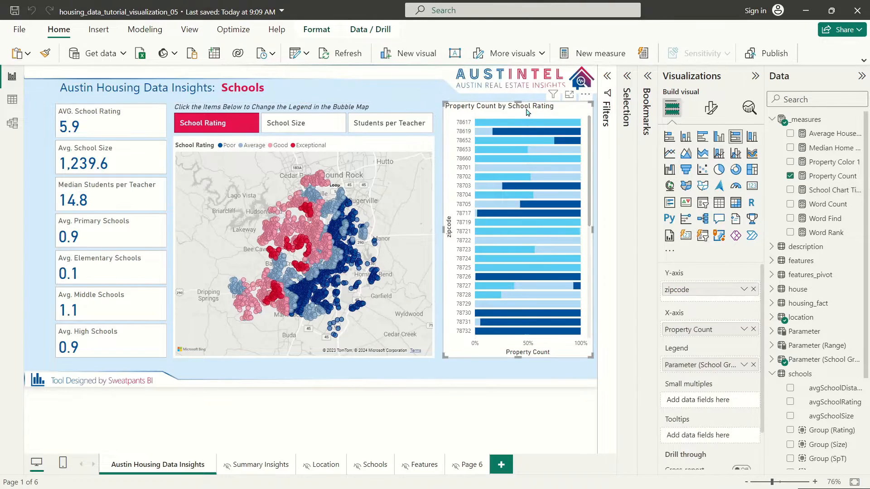
pyautogui.click(711, 108)
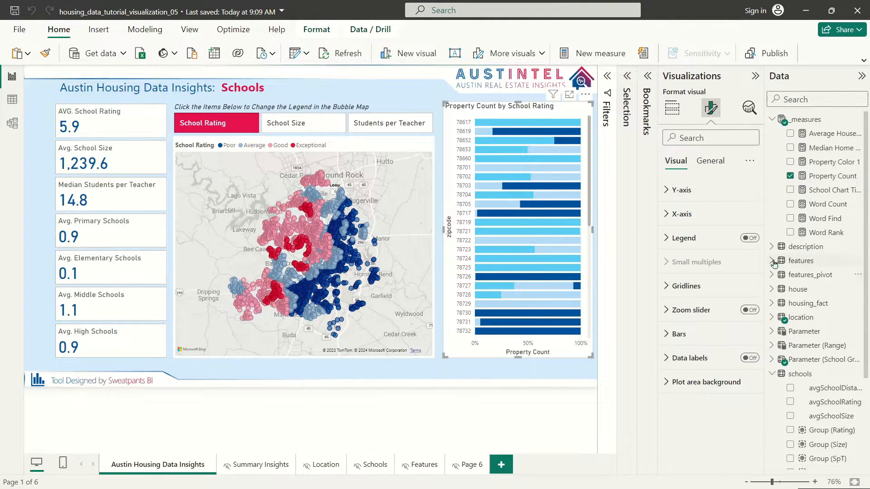
pyautogui.click(711, 161)
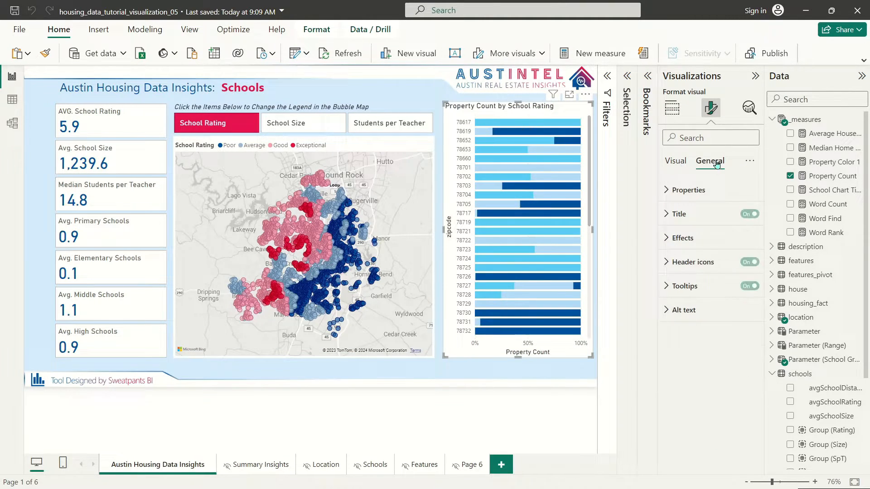
pyautogui.click(680, 214)
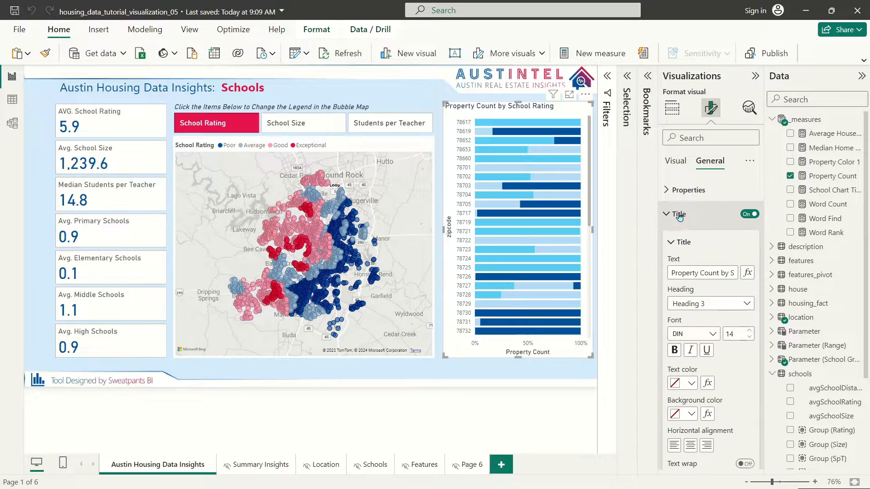
pyautogui.click(697, 271)
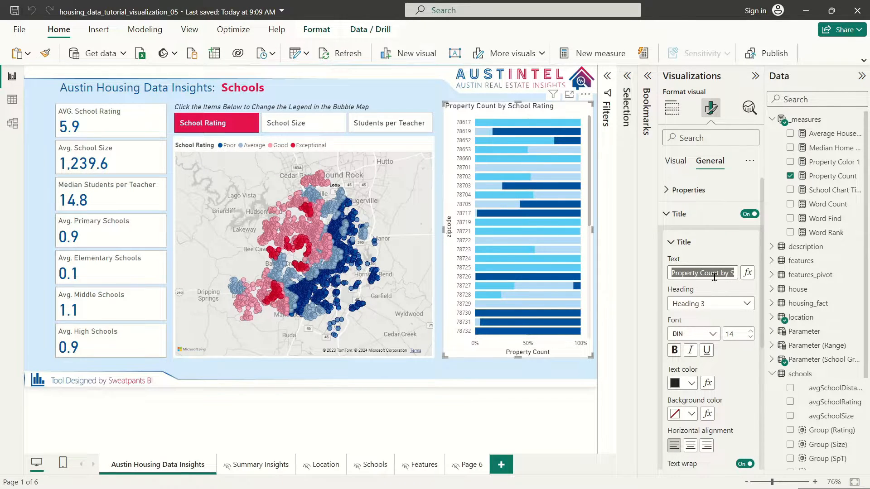
pyautogui.click(748, 272)
pyautogui.click(218, 164)
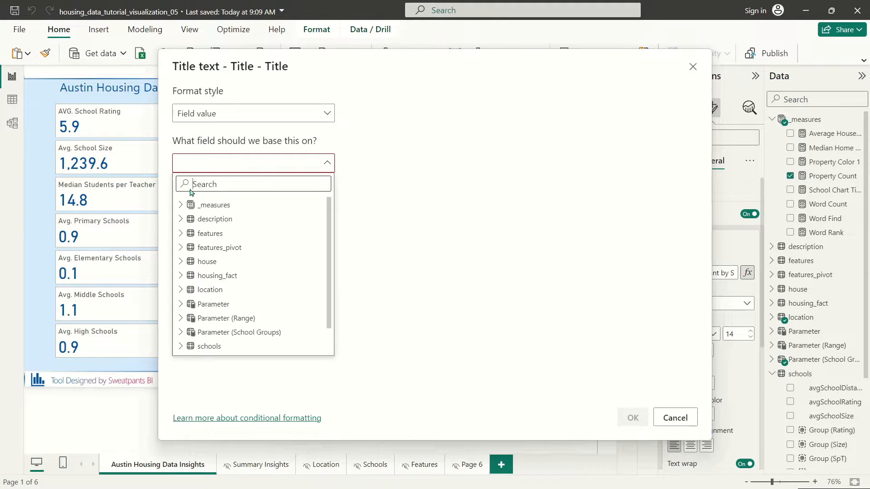
pyautogui.click(182, 206)
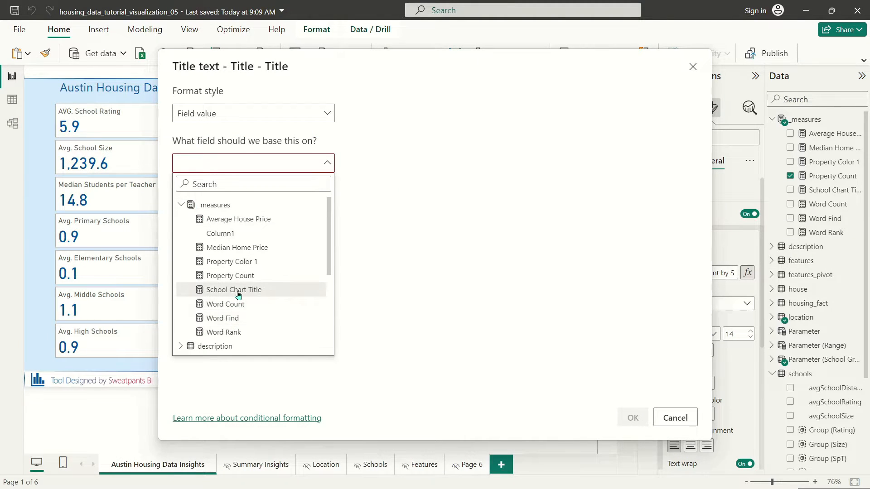
pyautogui.click(237, 291)
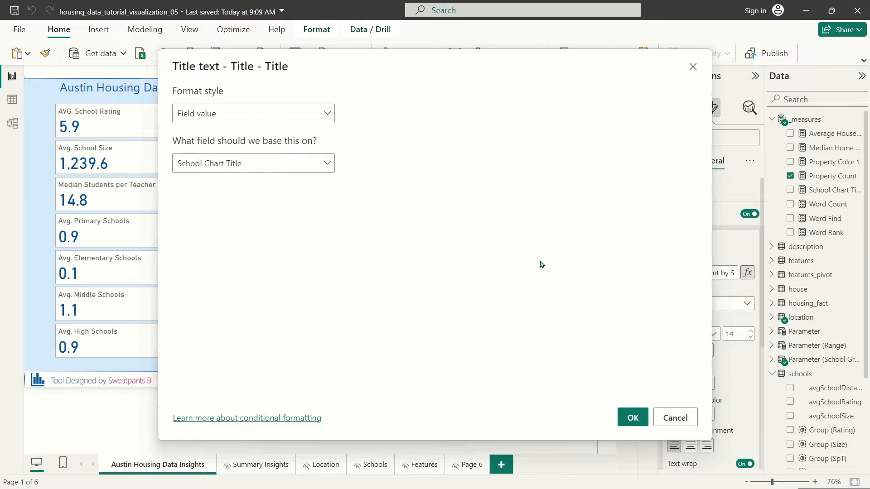
pyautogui.click(633, 417)
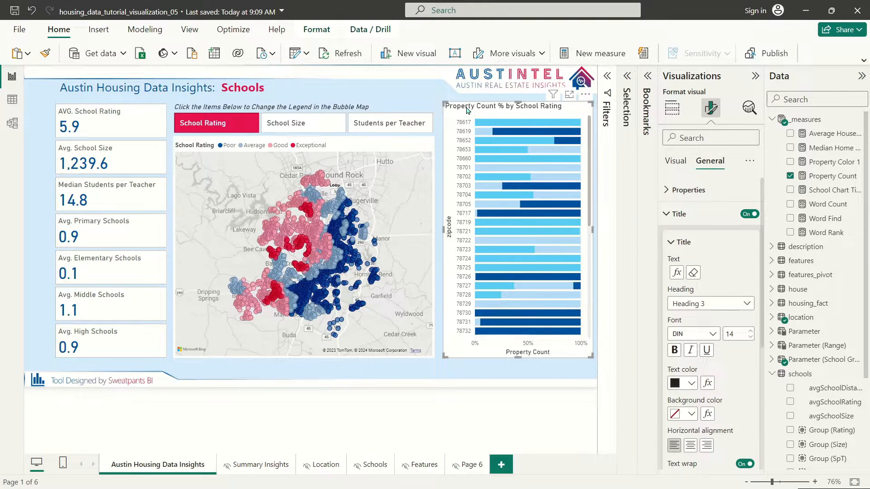
# Step: Switch the legend among School Size, Students per Teacher and School Rating, ending on Students per Teacher
pyautogui.click(282, 123)
pyautogui.click(397, 129)
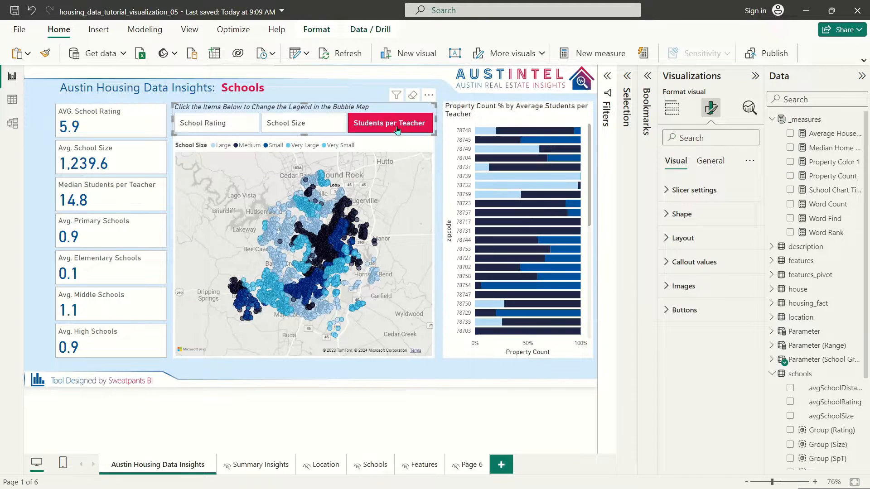
pyautogui.click(290, 126)
pyautogui.click(245, 123)
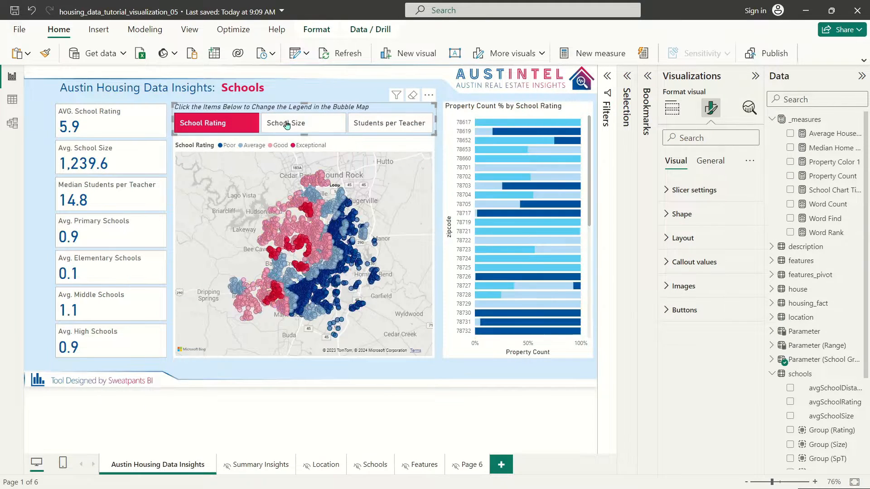
pyautogui.click(286, 125)
pyautogui.click(390, 123)
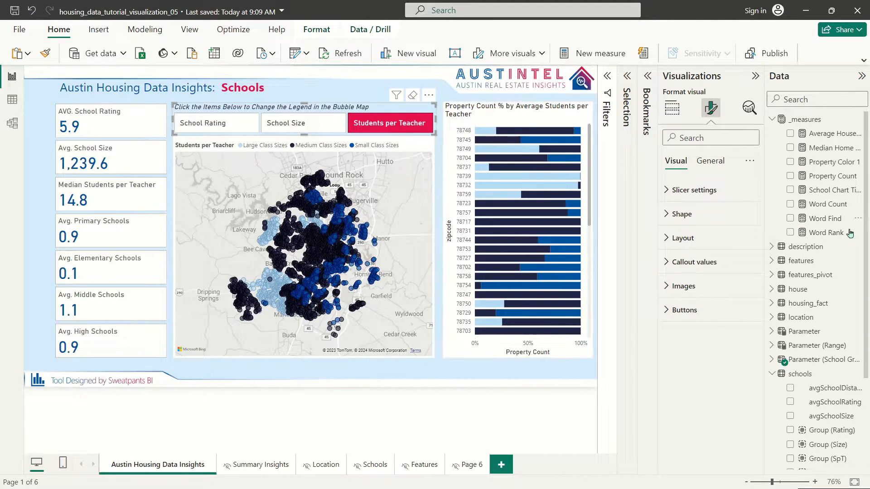
# Step: In the School Chart Title measure, replace 'Average' with 'AVG' in the last title
pyautogui.click(827, 190)
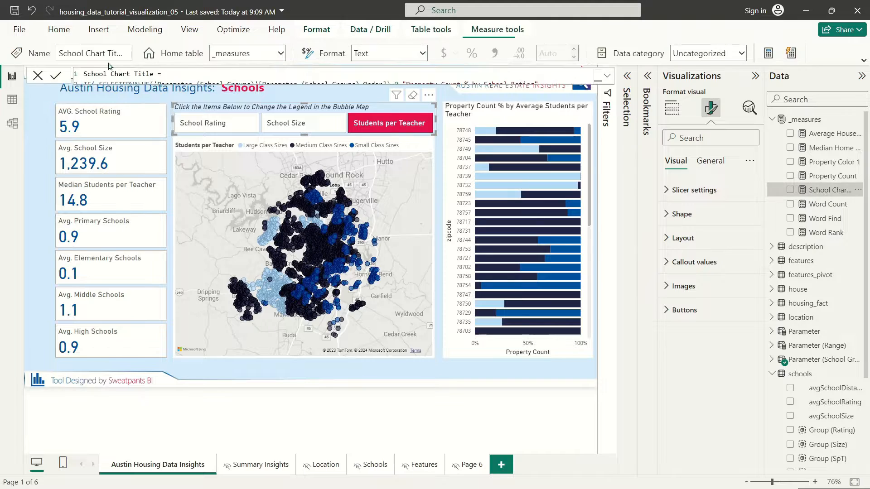
pyautogui.click(609, 76)
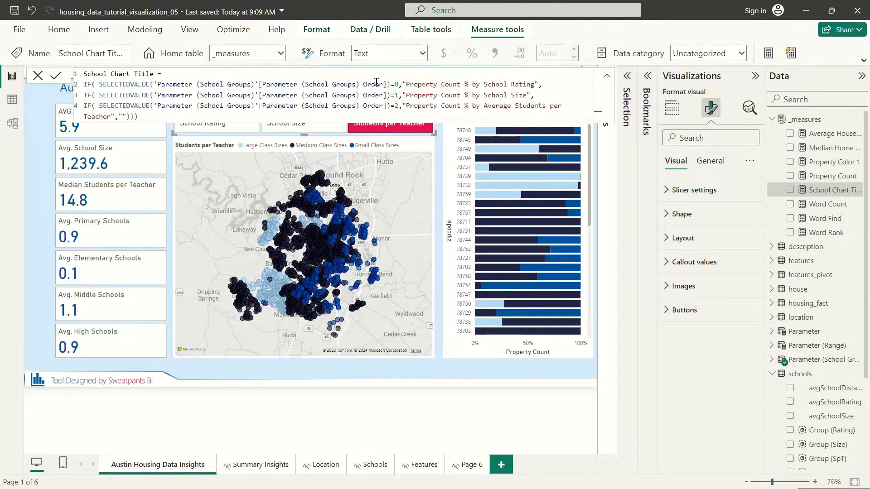
pyautogui.doubleClick(497, 105)
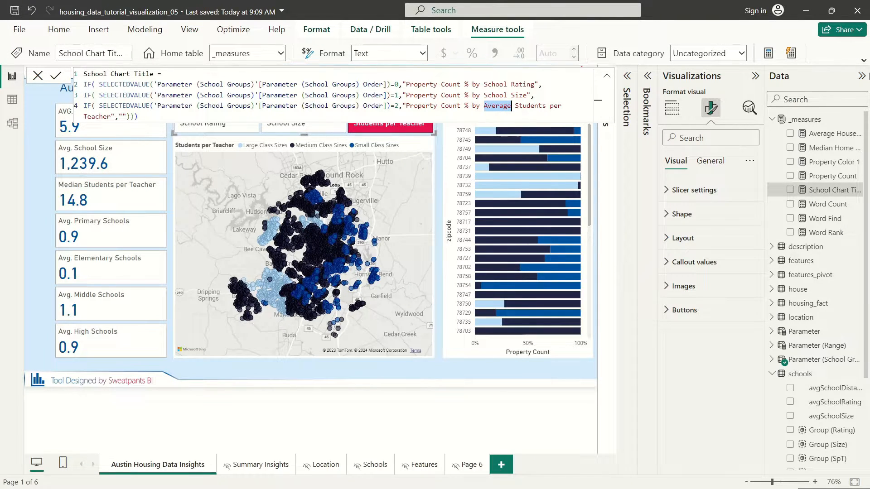
pyautogui.write('AVG')
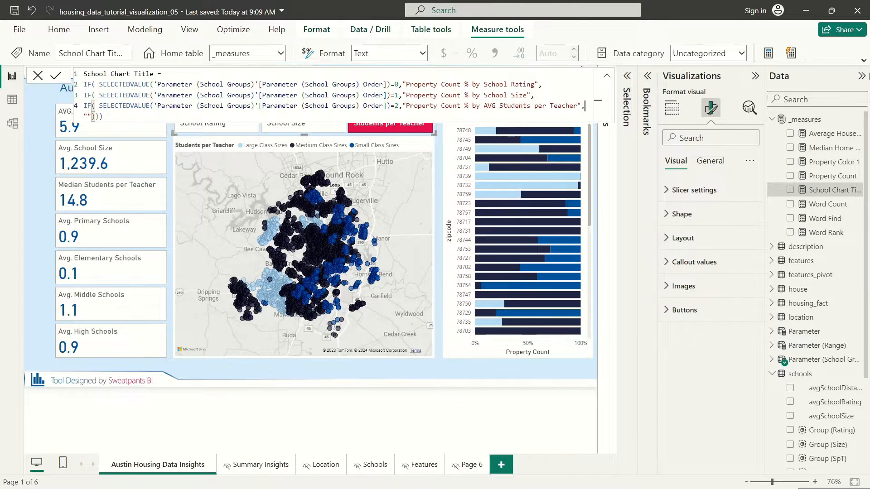
pyautogui.click(608, 78)
pyautogui.click(607, 79)
# Step: Replace every 'Property Count %' with '% of Properties' in the titles and commit the measure
pyautogui.doubleClick(451, 104)
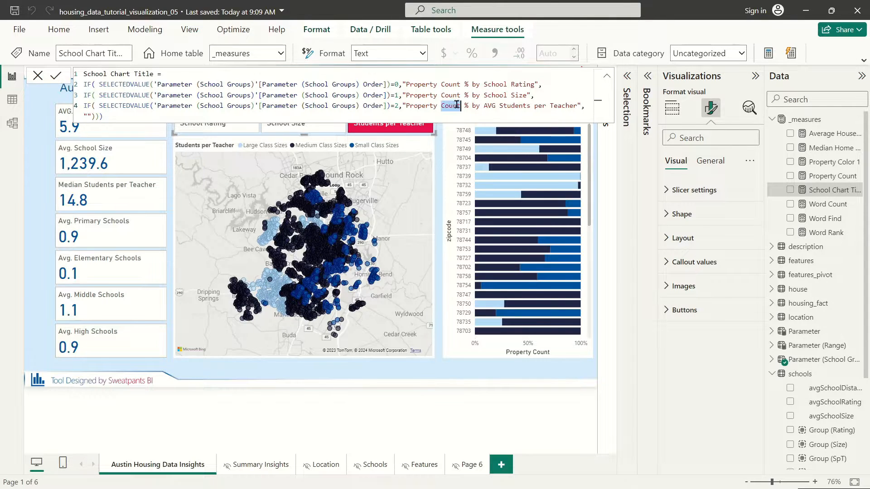
pyautogui.click(460, 106)
pyautogui.click(468, 106)
pyautogui.moveTo(468, 107); pyautogui.dragTo(407, 106)
pyautogui.write('% of P')
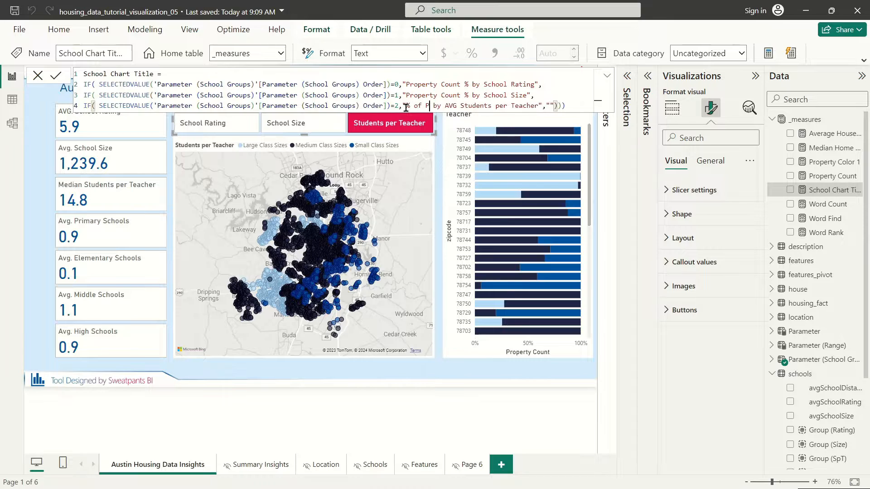
pyautogui.write('roperties')
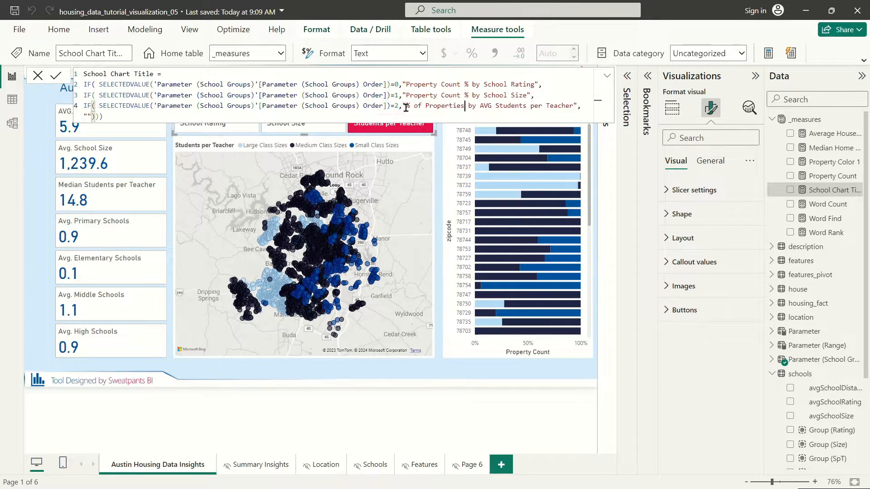
pyautogui.moveTo(407, 106)
pyautogui.mouseDown()
pyautogui.moveTo(464, 105)
pyautogui.moveTo(406, 94)
pyautogui.mouseUp()
pyautogui.hotkey('ctrl', 'c')
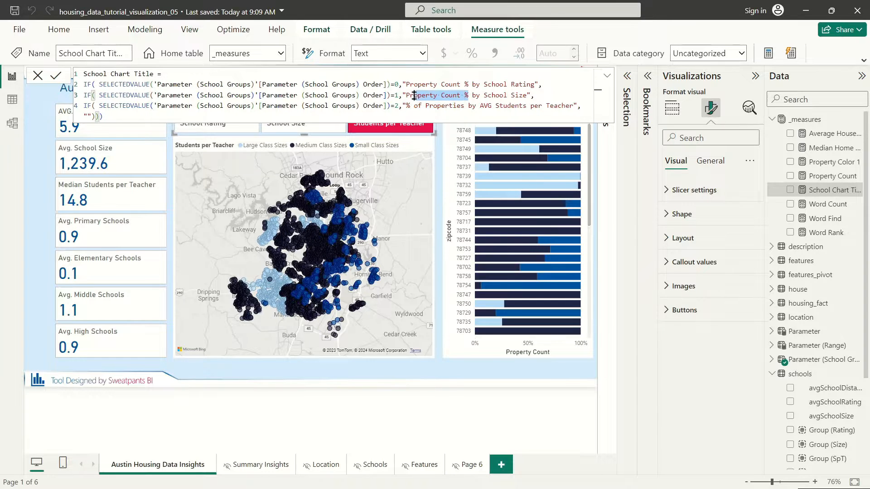
pyautogui.hotkey('ctrl', 'v')
pyautogui.moveTo(467, 84); pyautogui.dragTo(405, 84)
pyautogui.hotkey('ctrl', 'v')
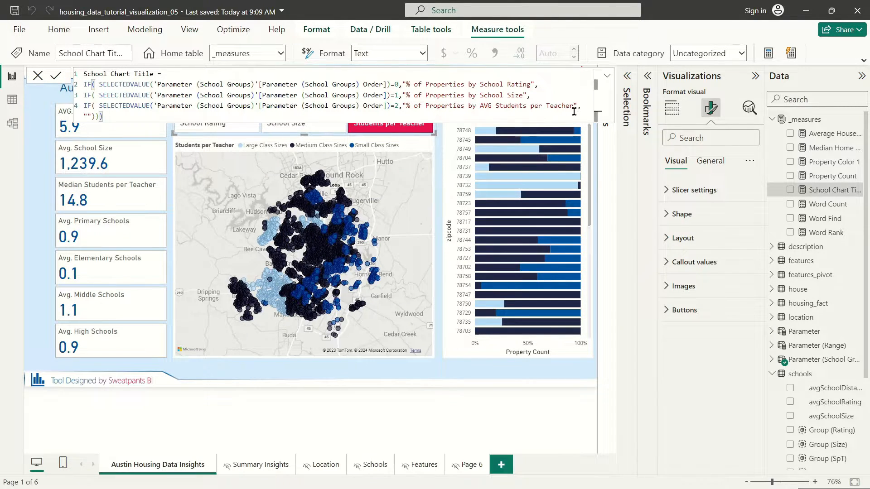
pyautogui.press('Return')
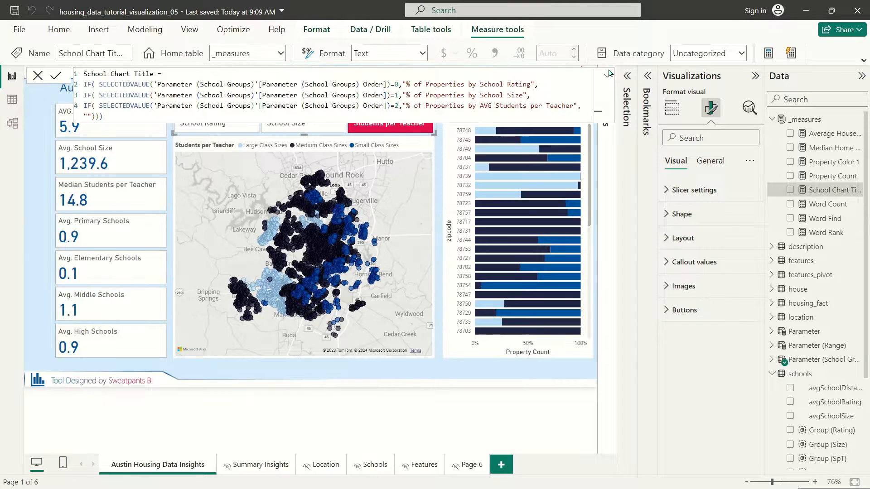
pyautogui.click(608, 76)
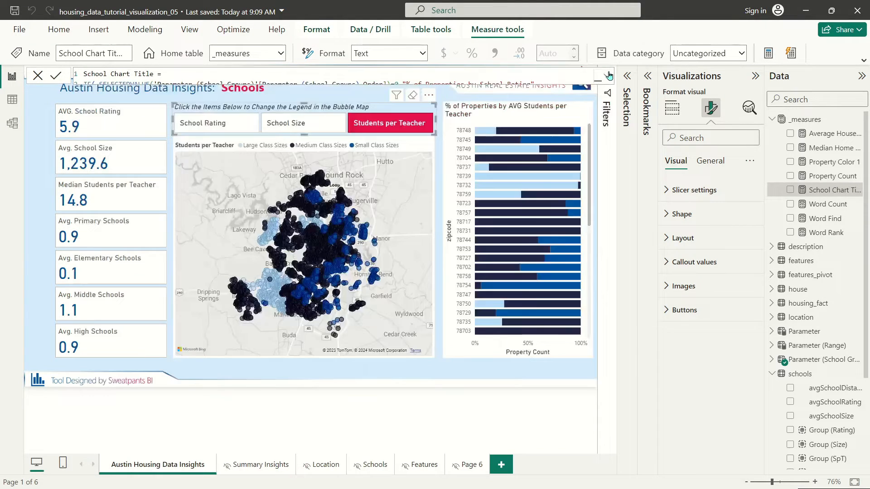
pyautogui.click(519, 112)
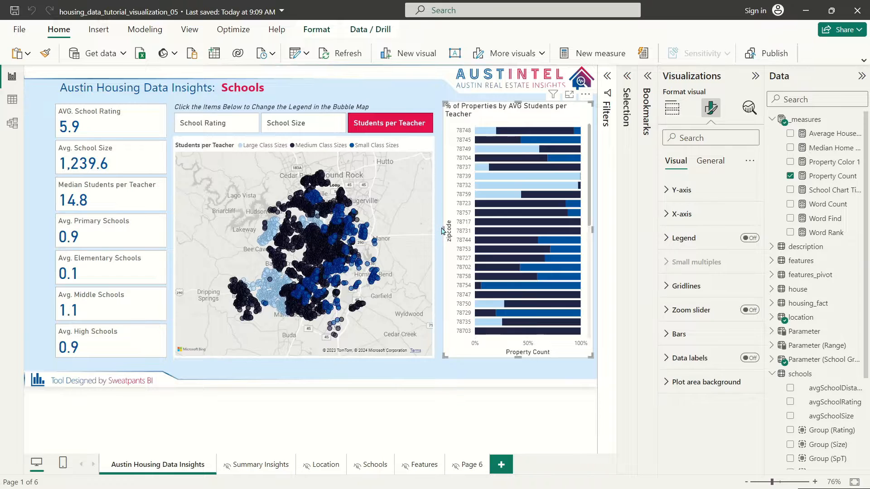
# Step: Widen the bar chart leftward so its title fits, and nudge the legend switcher left
pyautogui.moveTo(444, 230); pyautogui.dragTo(436, 230)
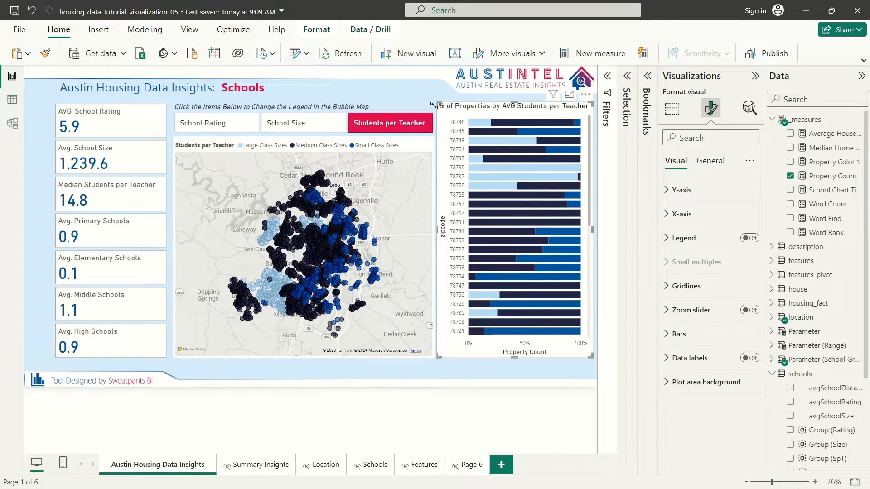
pyautogui.click(226, 107)
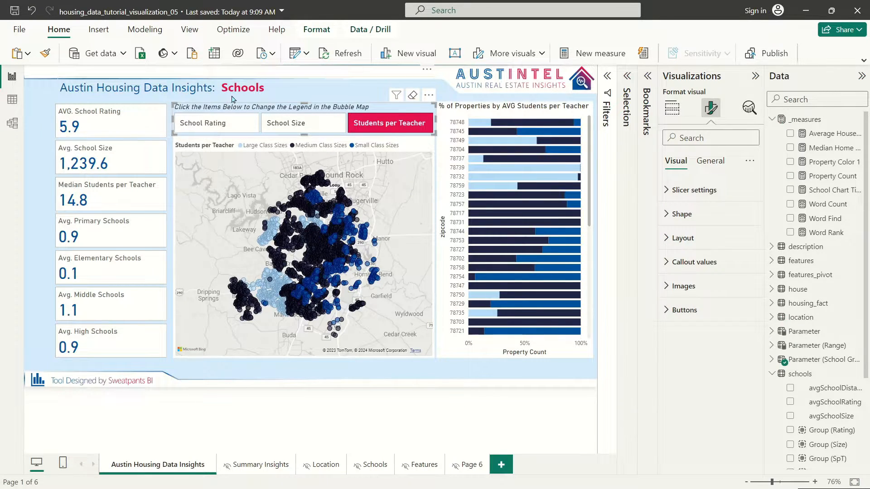
pyautogui.press('Left')
pyautogui.press('Left')
pyautogui.press('Left')
pyautogui.press('Left')
pyautogui.press('Left')
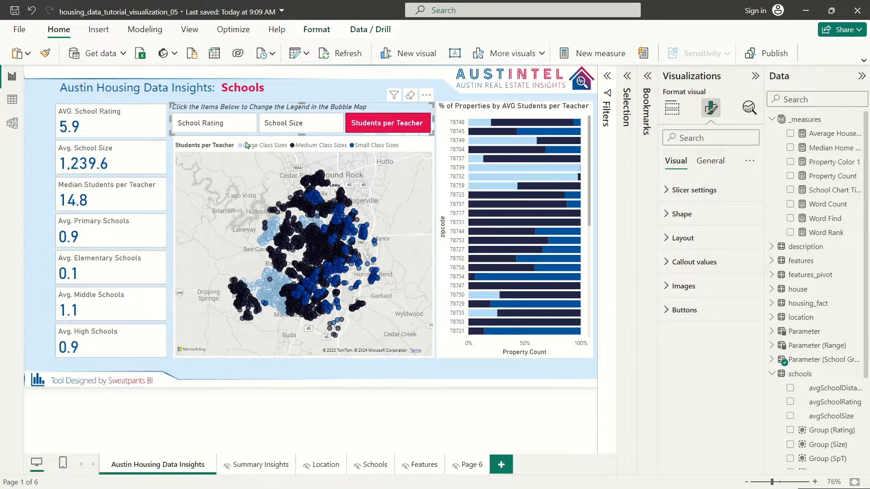
# Step: Clear the map's class-size filter and switch the map legend to School Rating
pyautogui.click(247, 145)
pyautogui.click(251, 143)
pyautogui.click(268, 135)
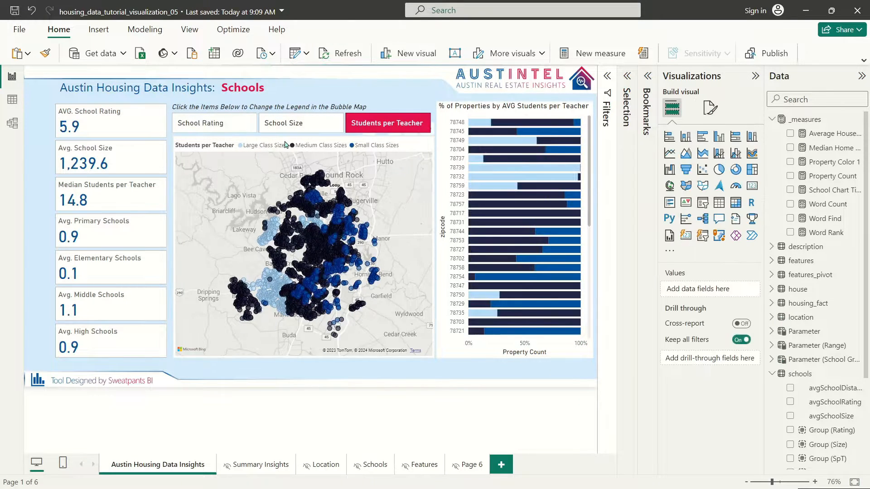
pyautogui.click(260, 94)
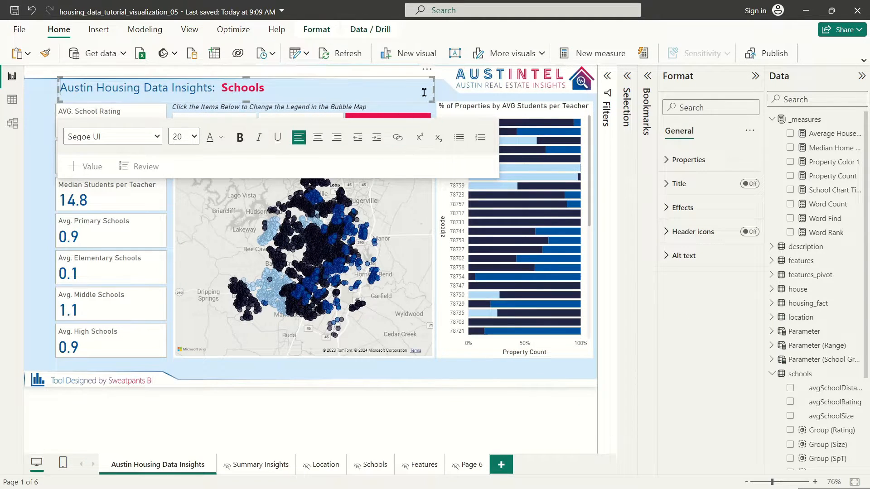
pyautogui.click(432, 172)
pyautogui.click(433, 172)
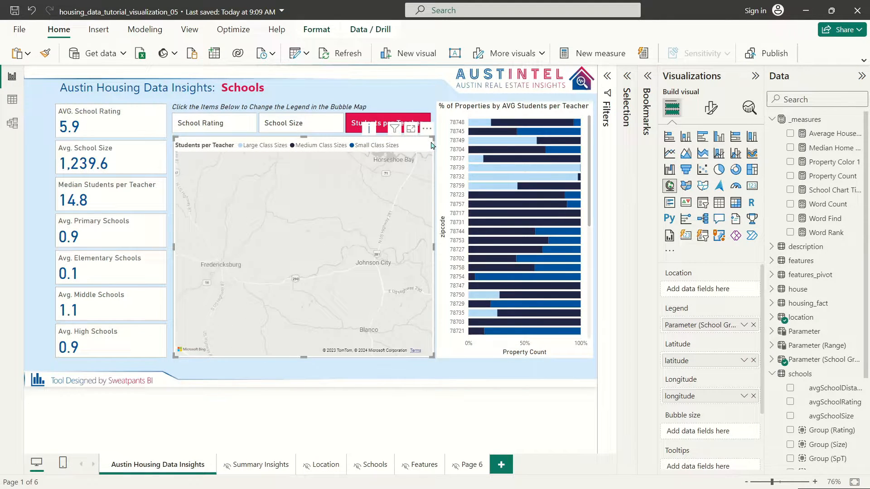
pyautogui.click(216, 127)
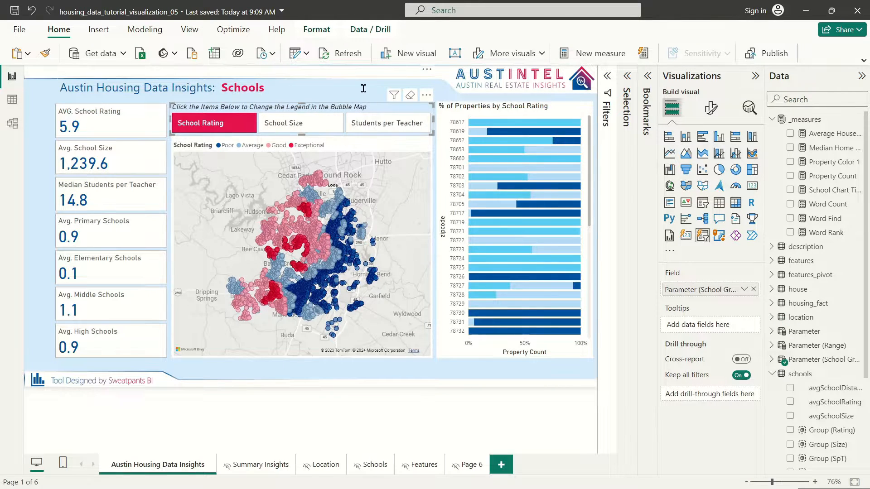
# Step: Check the Format pane of the page title, bar chart, summary cards, switcher and map
pyautogui.click(363, 88)
pyautogui.click(488, 111)
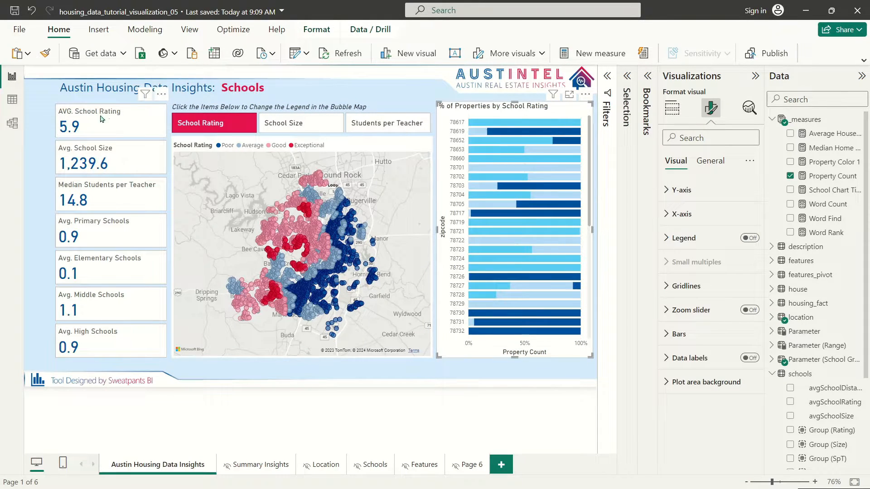
pyautogui.click(122, 116)
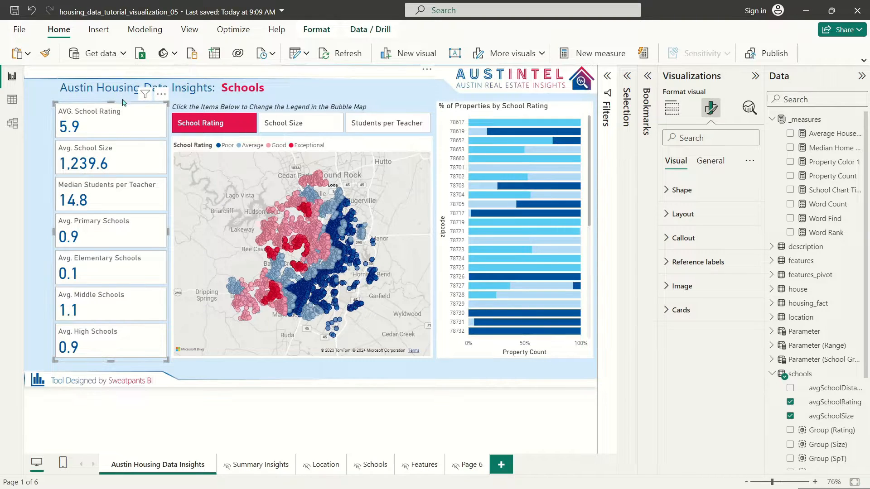
pyautogui.click(122, 98)
pyautogui.click(123, 108)
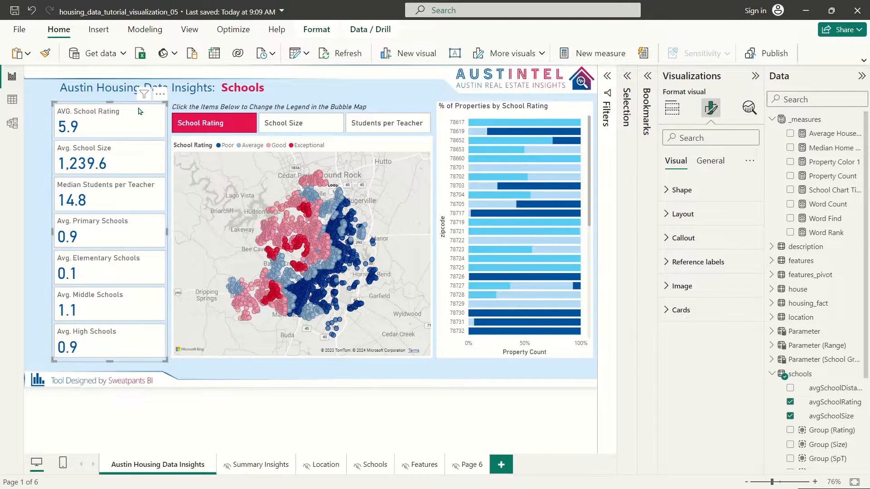
pyautogui.click(181, 108)
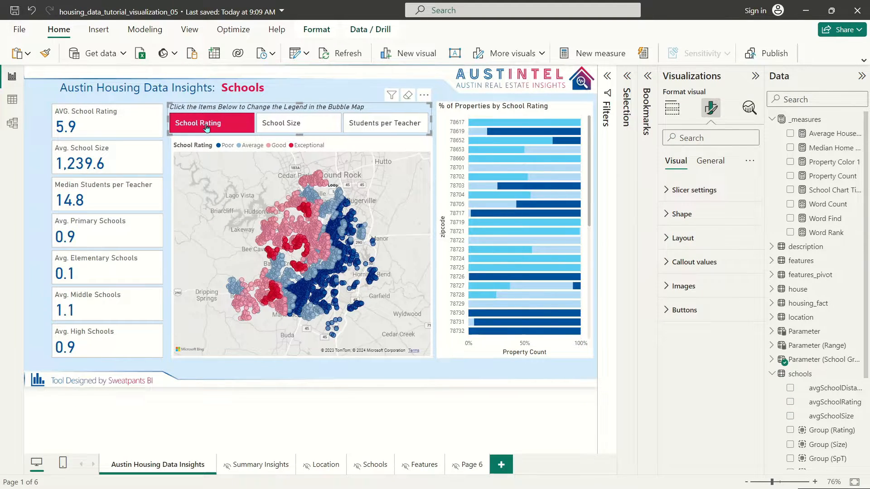
pyautogui.click(194, 141)
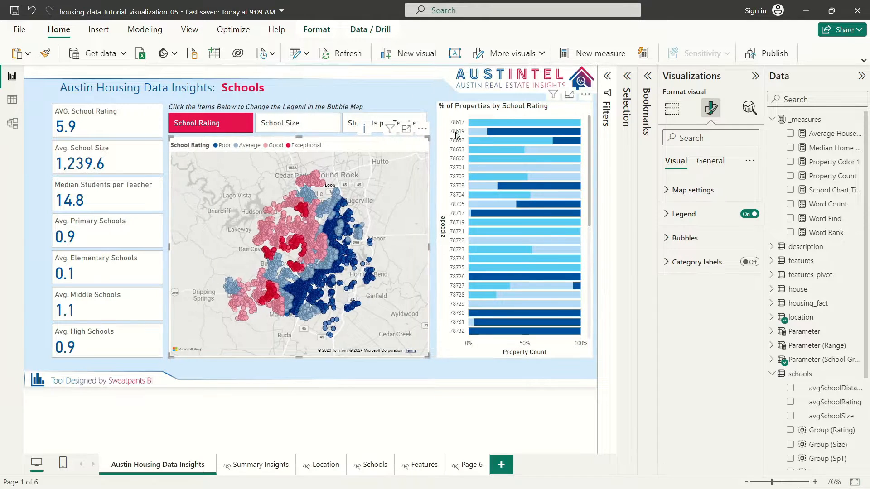
pyautogui.click(452, 107)
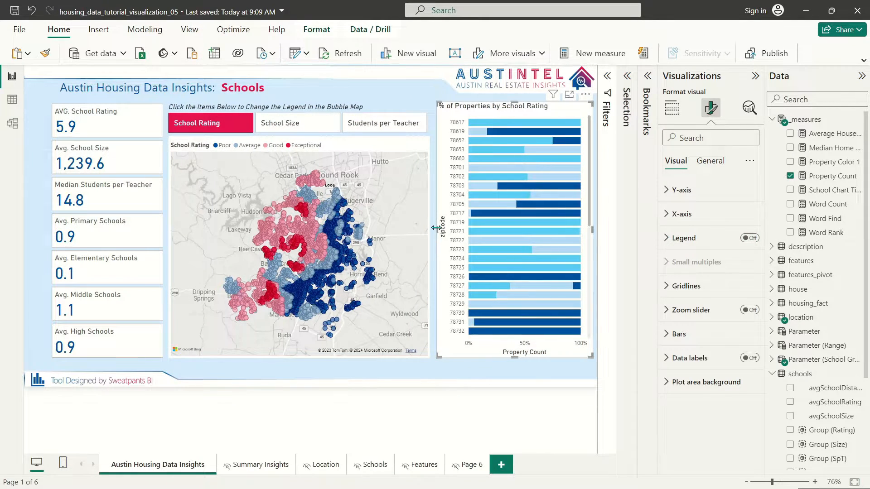
pyautogui.click(412, 92)
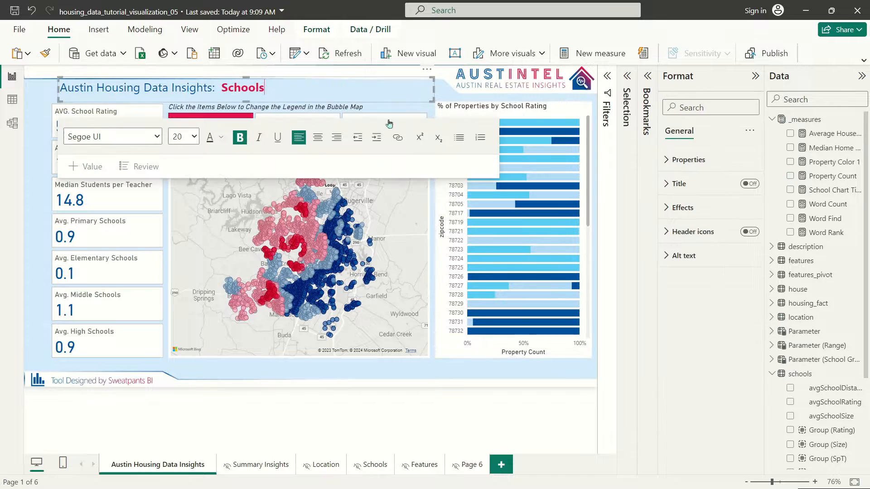
# Step: Switch the map legend to School Size and select the bubble map to view its Legend well
pyautogui.click(433, 104)
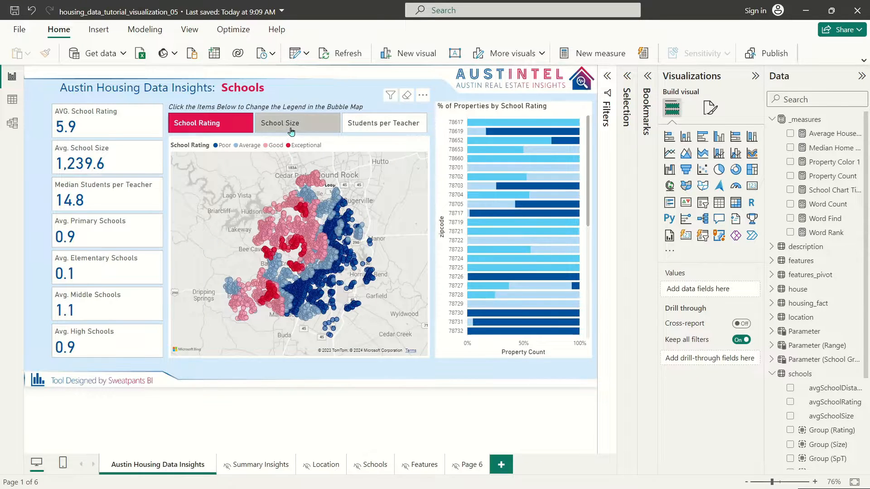
pyautogui.click(290, 132)
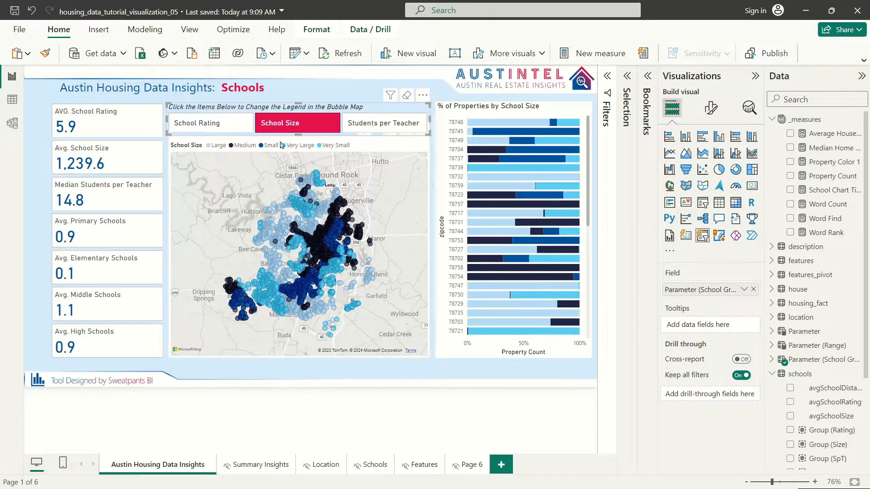
pyautogui.click(365, 150)
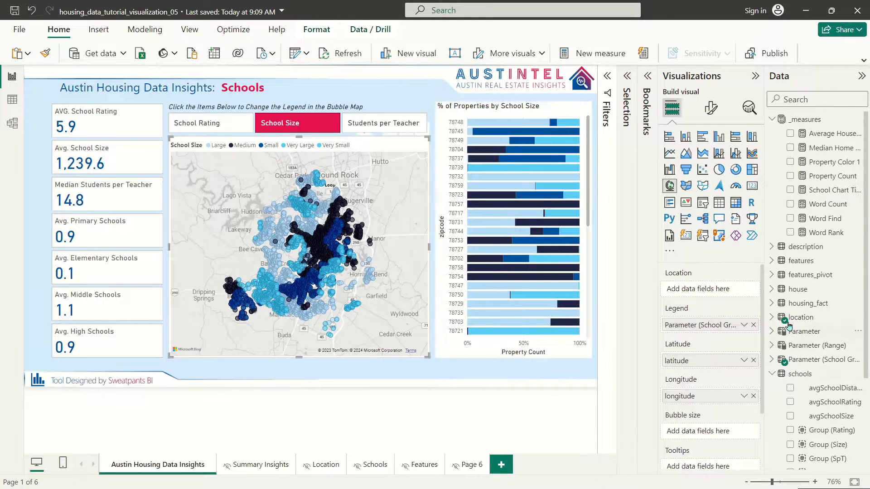
pyautogui.click(772, 317)
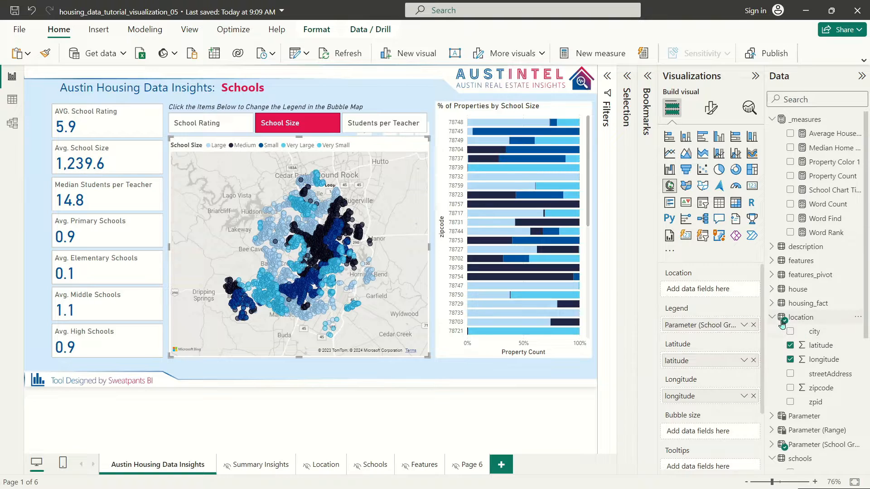
pyautogui.click(773, 318)
pyautogui.scroll(-3, 808, 409)
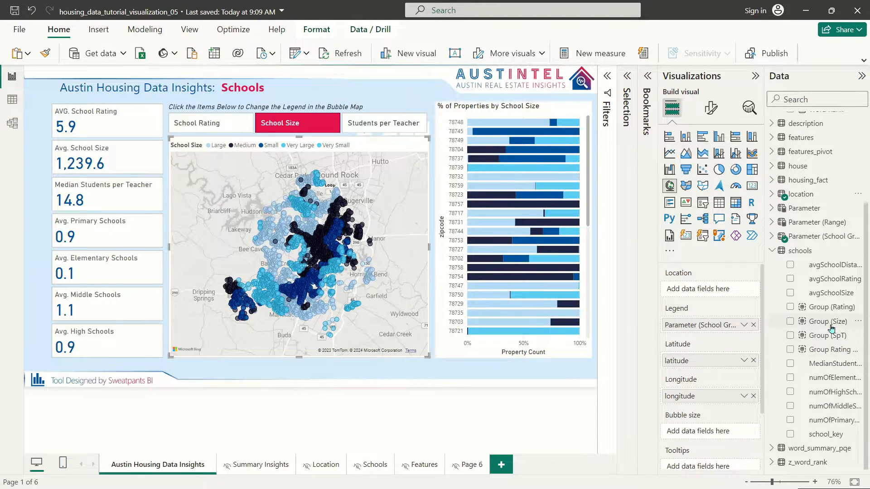
pyautogui.click(829, 322)
pyautogui.rightClick(830, 322)
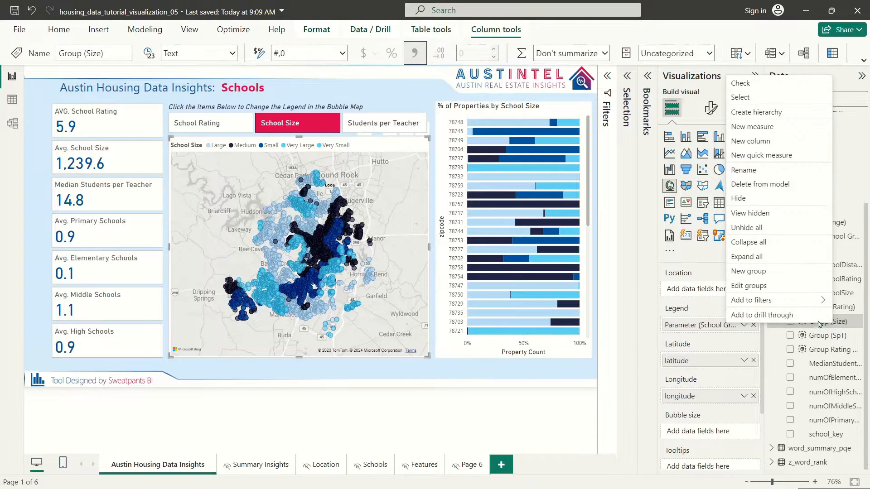
pyautogui.click(776, 287)
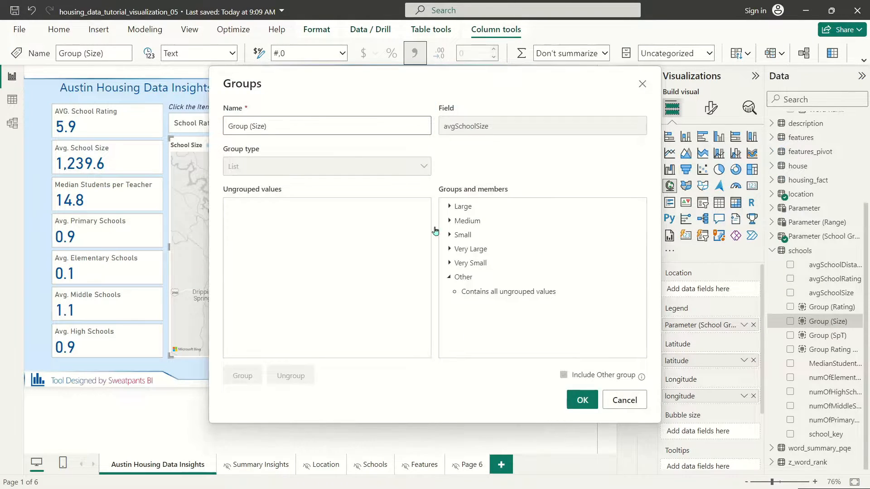
pyautogui.click(449, 263)
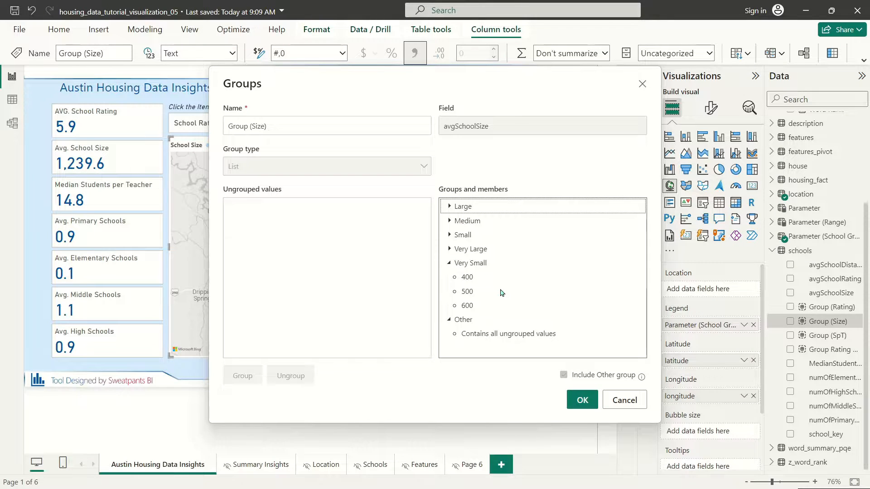
pyautogui.click(449, 235)
pyautogui.click(450, 236)
pyautogui.click(450, 221)
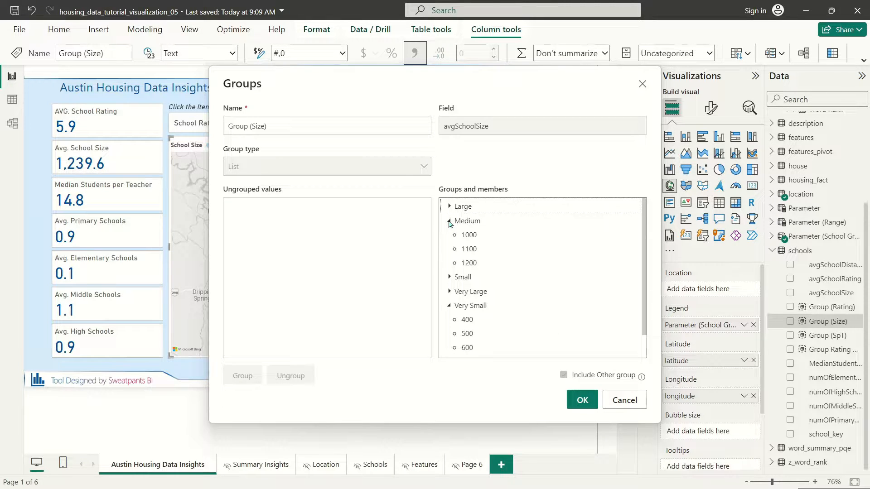
pyautogui.click(450, 221)
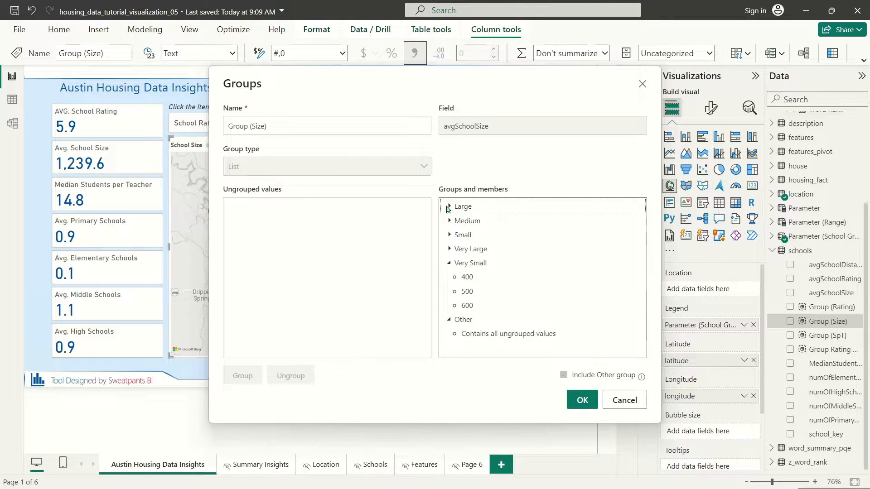
pyautogui.click(450, 249)
pyautogui.click(450, 249)
pyautogui.click(450, 206)
pyautogui.click(450, 207)
pyautogui.click(628, 401)
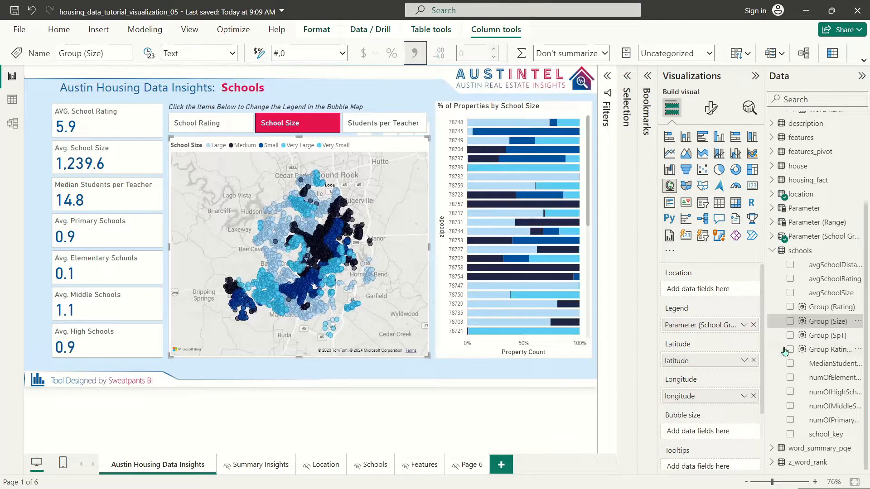
# Step: Start a List group on avgSchoolSize, grouping 400–600 and 700–900 together
pyautogui.rightClick(831, 295)
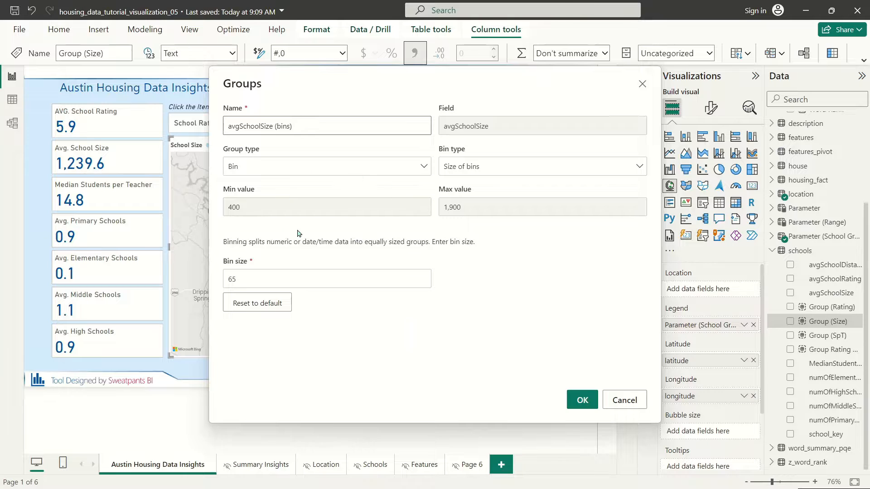
pyautogui.click(267, 172)
pyautogui.click(241, 186)
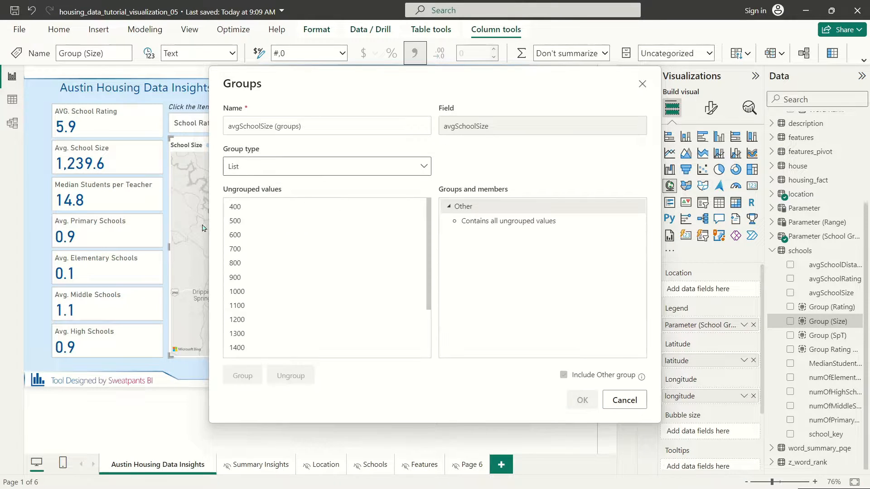
pyautogui.click(236, 208)
pyautogui.keyDown('shift'); pyautogui.click(239, 235); pyautogui.keyUp('shift')
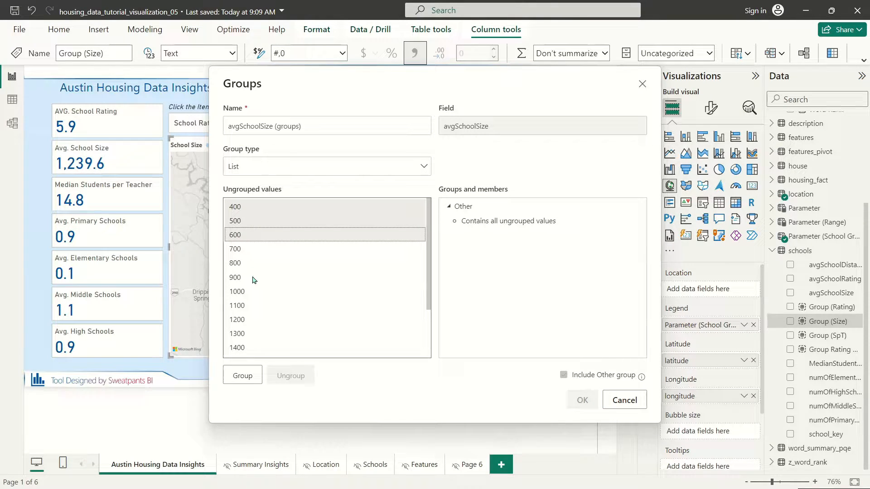
pyautogui.click(245, 376)
pyautogui.click(240, 210)
pyautogui.keyDown('shift'); pyautogui.click(239, 236); pyautogui.keyUp('shift')
pyautogui.click(245, 376)
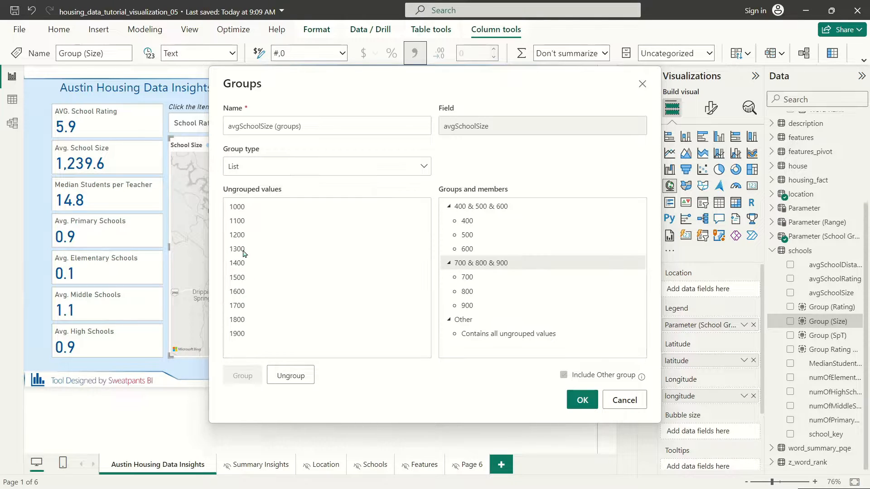
# Step: Group the sizes 1000–1200, 1300–1500 and 1600–1900 together
pyautogui.click(236, 207)
pyautogui.keyDown('shift'); pyautogui.click(238, 235); pyautogui.keyUp('shift')
pyautogui.click(243, 375)
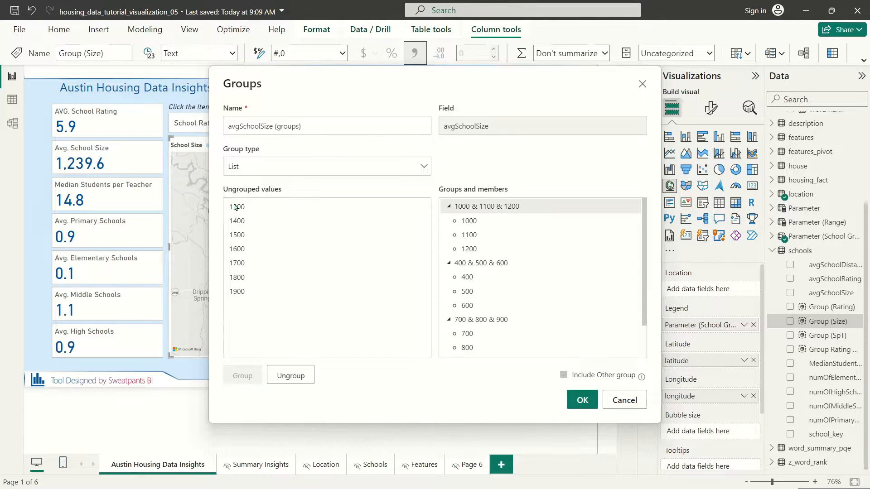
pyautogui.keyDown('shift'); pyautogui.click(237, 235); pyautogui.keyUp('shift')
pyautogui.click(242, 376)
pyautogui.click(241, 211)
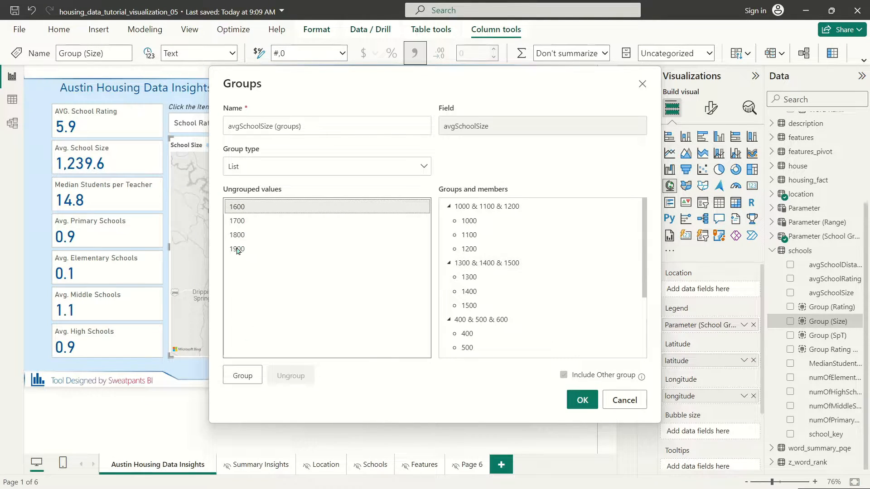
pyautogui.keyDown('shift'); pyautogui.click(237, 249); pyautogui.keyUp('shift')
pyautogui.click(240, 377)
# Step: Rename the first three size groups 1, 2 and 3
pyautogui.scroll(-4, 522, 217)
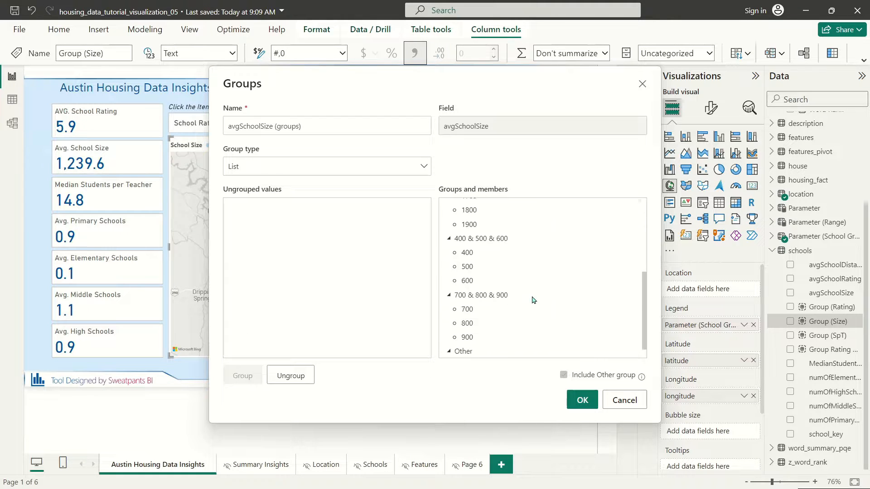
pyautogui.doubleClick(482, 223)
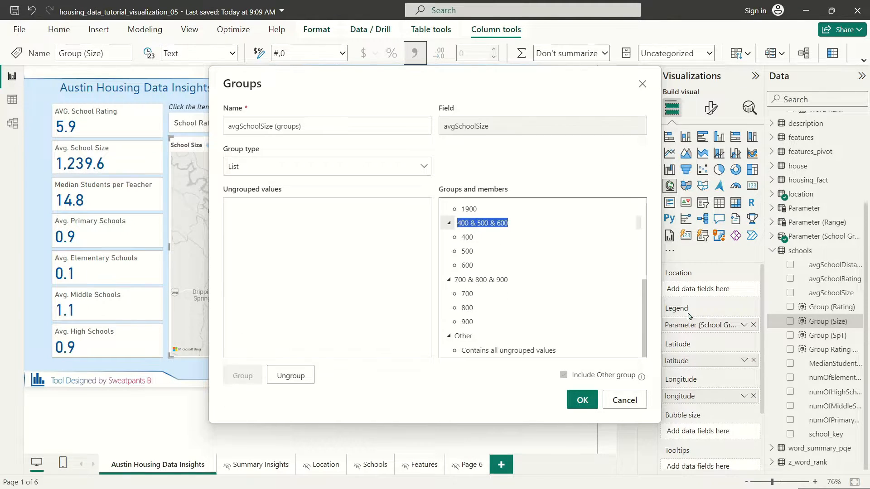
pyautogui.write('1')
pyautogui.click(487, 278)
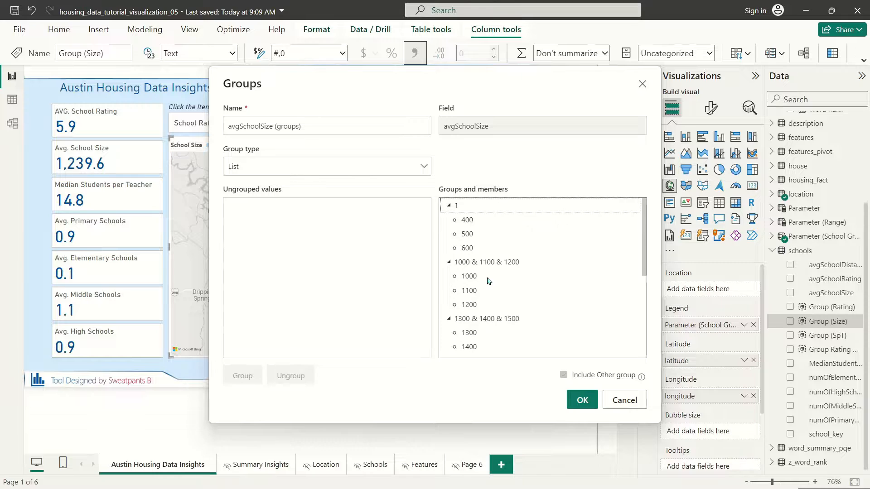
pyautogui.scroll(-5, 498, 330)
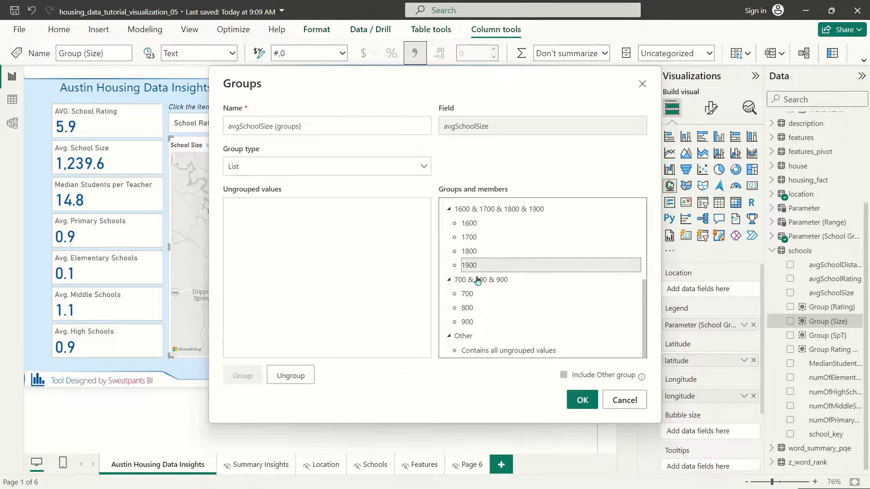
pyautogui.doubleClick(479, 280)
pyautogui.write('2')
pyautogui.click(545, 296)
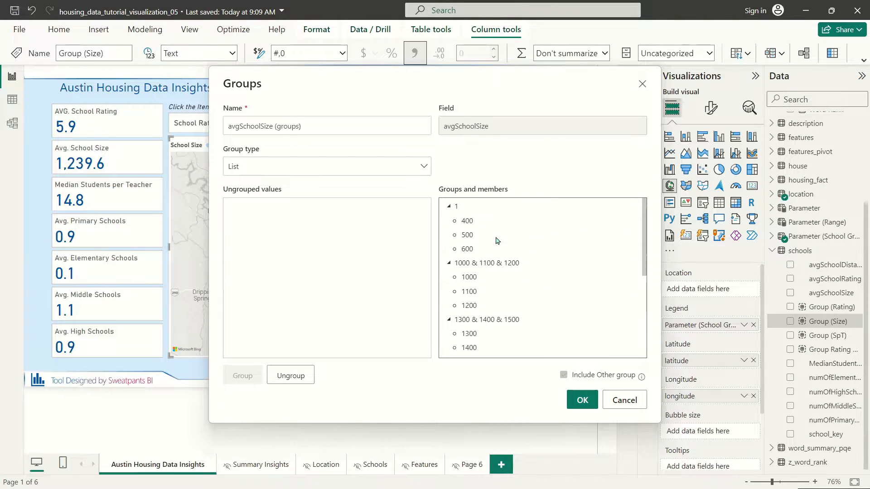
pyautogui.doubleClick(496, 266)
pyautogui.write('3')
pyautogui.click(525, 290)
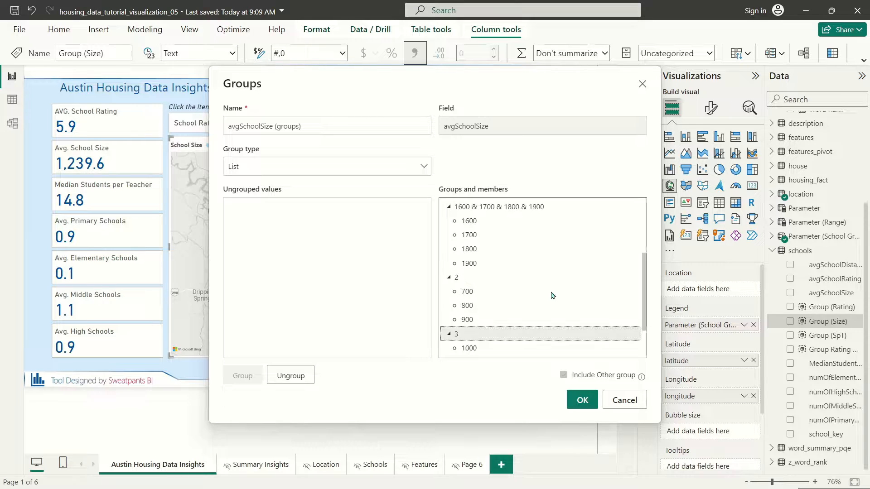
# Step: Rename the remaining groups 4 and 5, name the grouping 'Group Size Order' and save it
pyautogui.scroll(-3, 525, 293)
pyautogui.scroll(4, 495, 296)
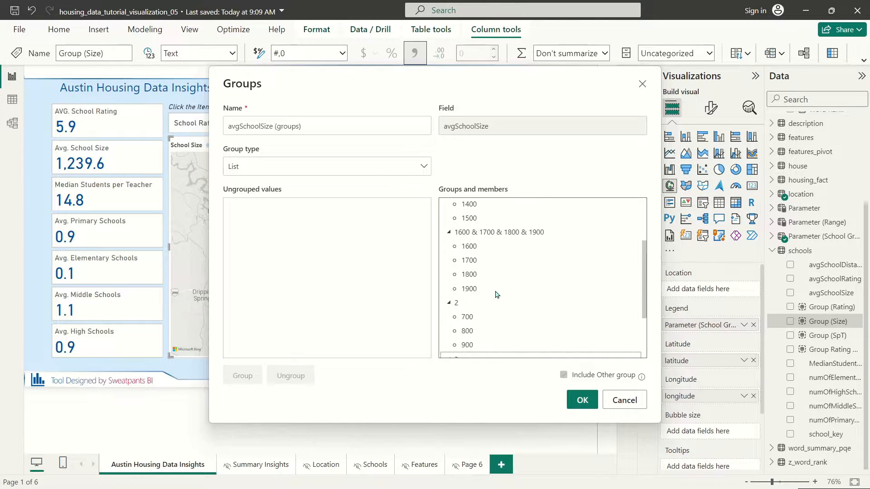
pyautogui.doubleClick(479, 252)
pyautogui.write('4')
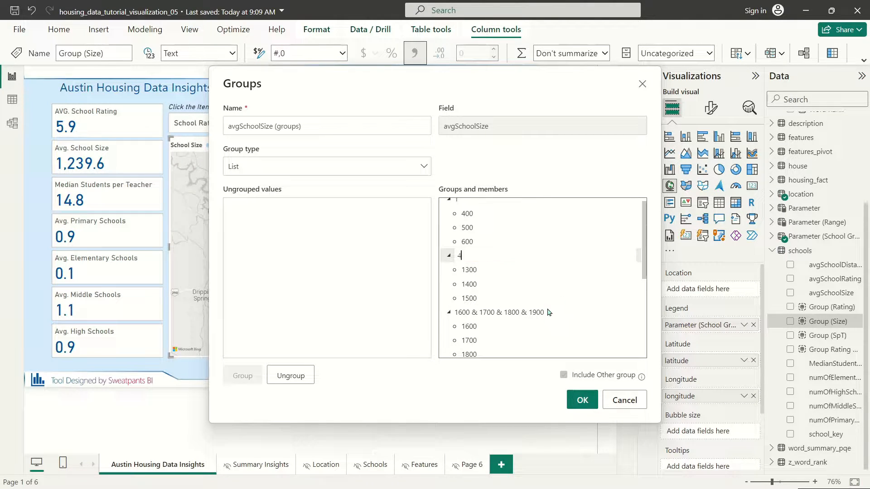
pyautogui.click(510, 301)
pyautogui.scroll(3, 510, 302)
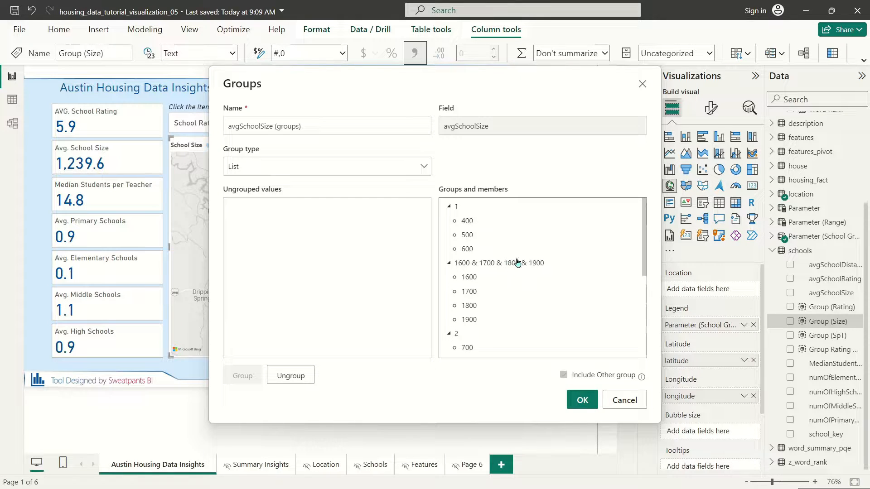
pyautogui.doubleClick(509, 262)
pyautogui.write('5')
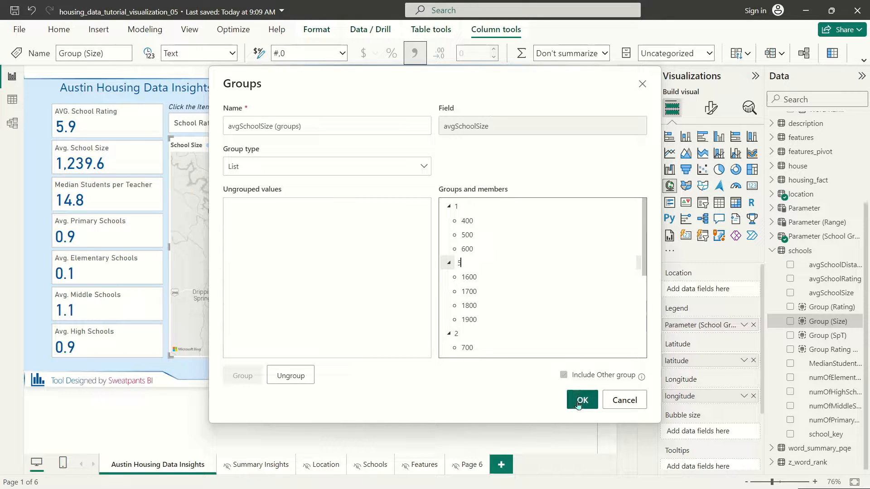
pyautogui.tripleClick(310, 124)
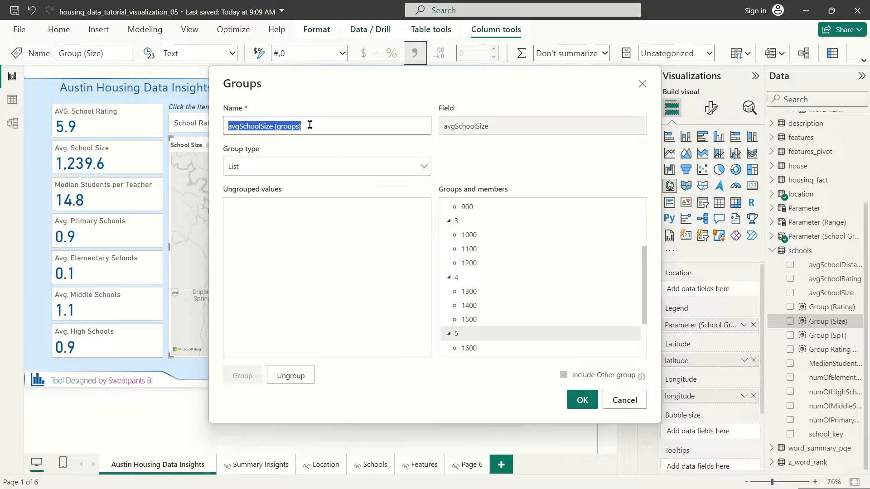
pyautogui.write('Group (')
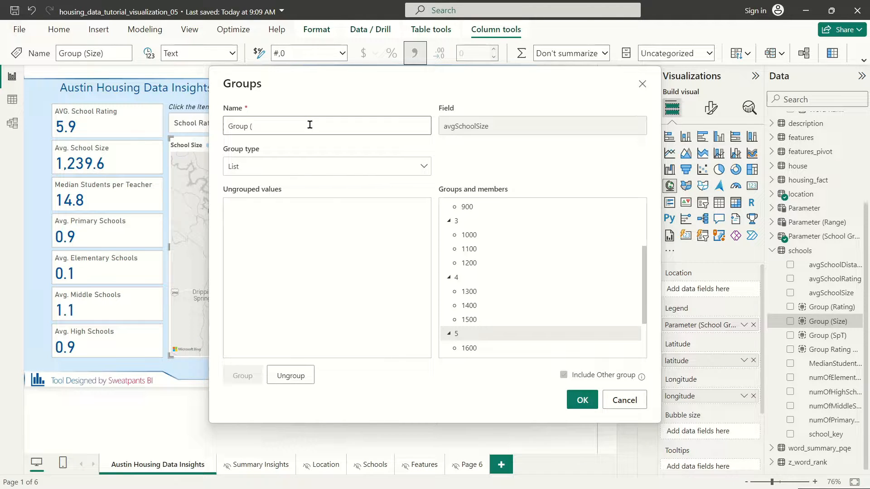
pyautogui.press('BackSpace')
pyautogui.write('Size Order')
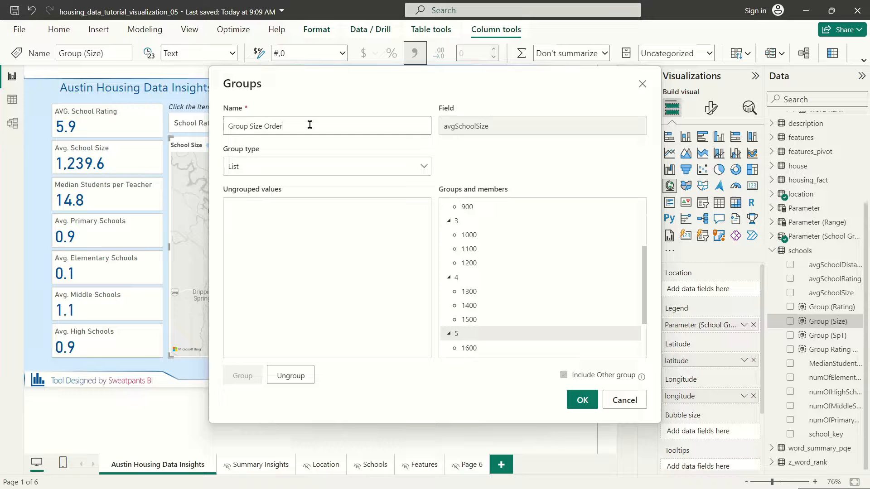
pyautogui.click(582, 400)
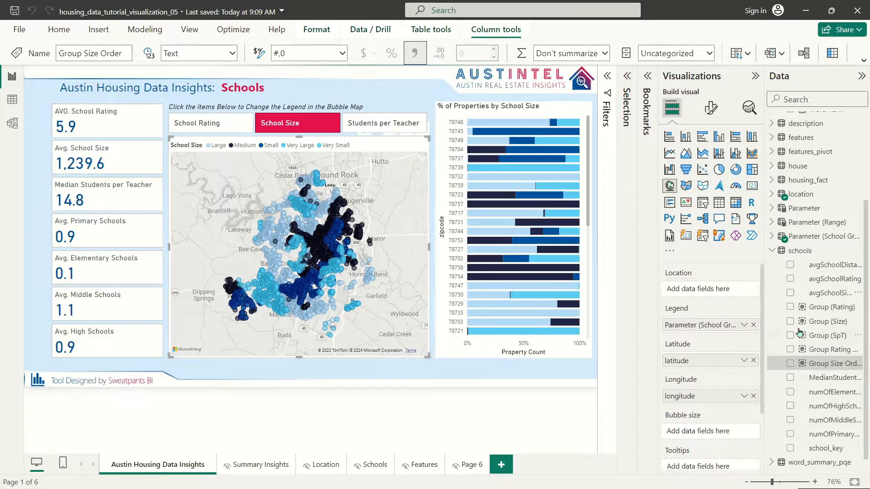
# Step: Sort the Group (Size) column by Group Size Order
pyautogui.click(824, 326)
pyautogui.click(751, 53)
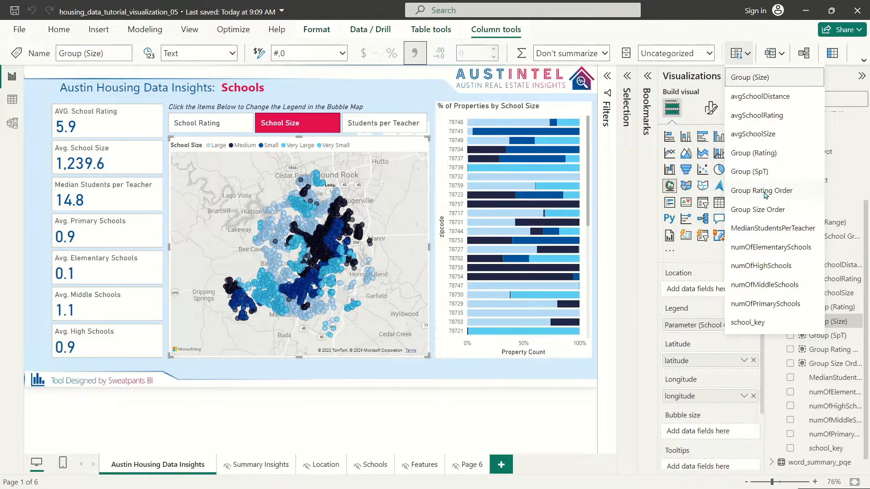
pyautogui.click(775, 212)
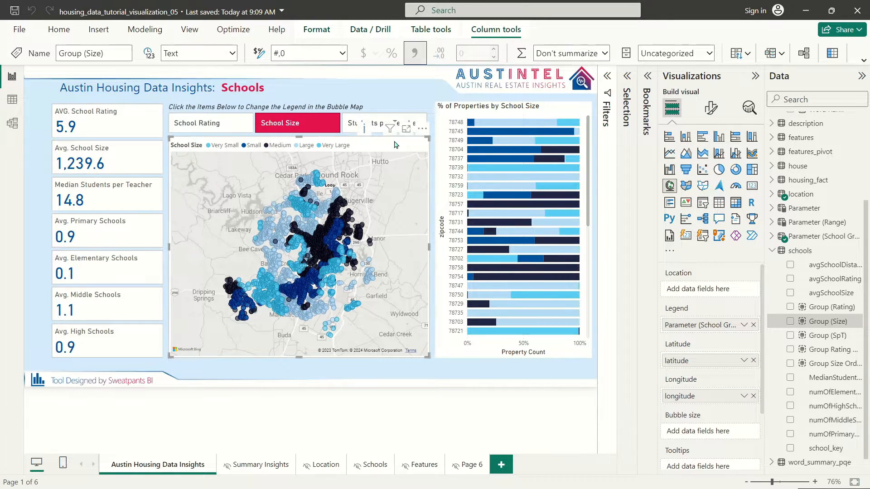
# Step: In the map's Bubbles colours, make Very Large red and Large pink
pyautogui.click(711, 109)
pyautogui.click(678, 238)
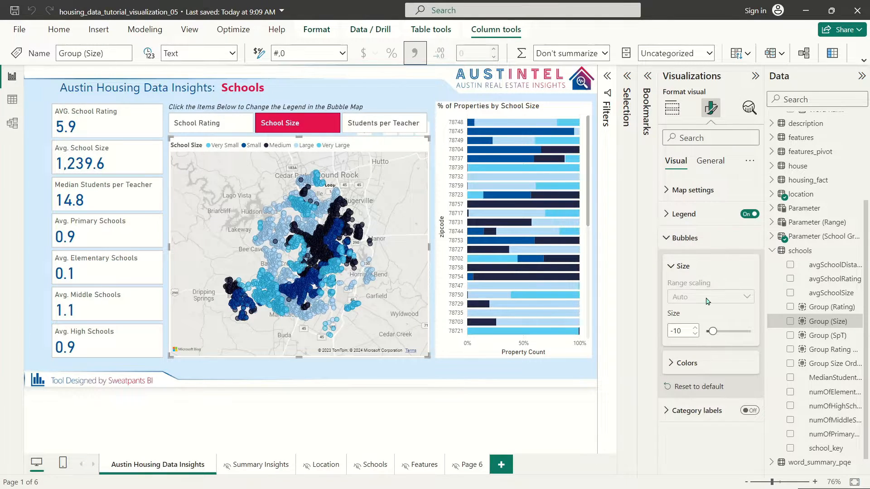
pyautogui.click(687, 371)
pyautogui.scroll(-3, 698, 385)
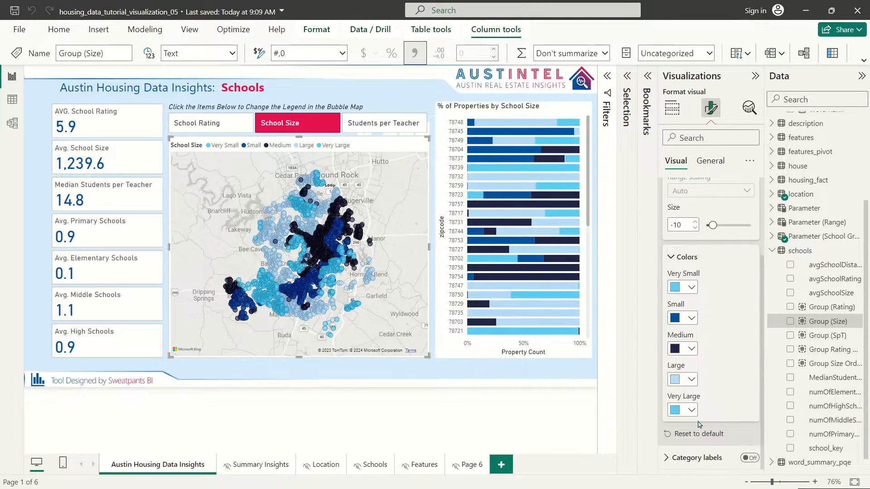
pyautogui.click(680, 410)
pyautogui.click(831, 223)
pyautogui.click(689, 380)
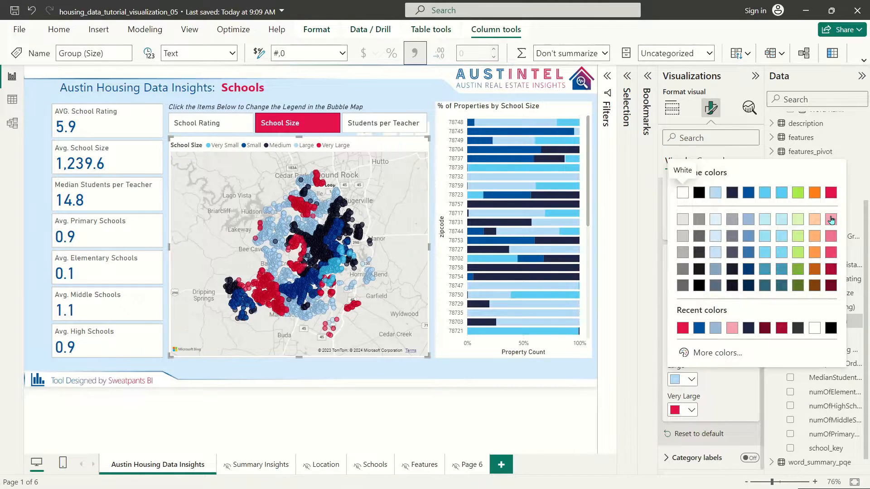
pyautogui.click(831, 220)
# Step: Make Medium bubbles light blue, Small mid blue and Very Small dark blue
pyautogui.click(689, 349)
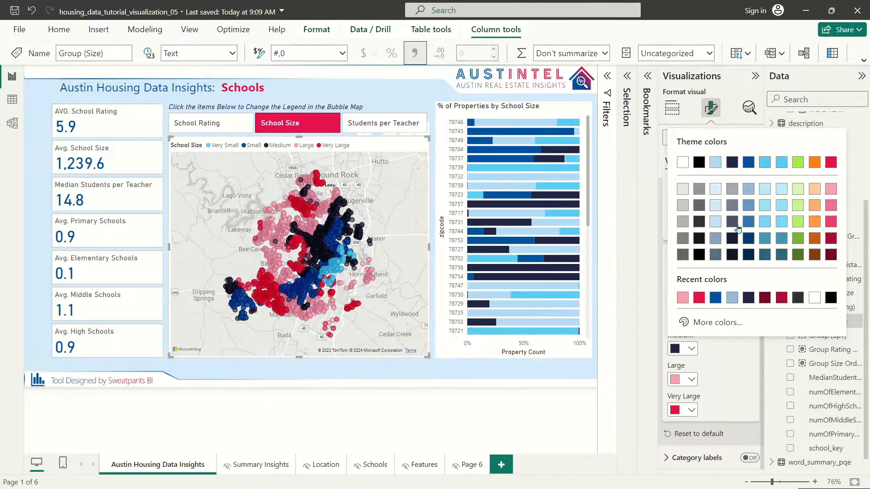
pyautogui.click(720, 209)
pyautogui.click(691, 318)
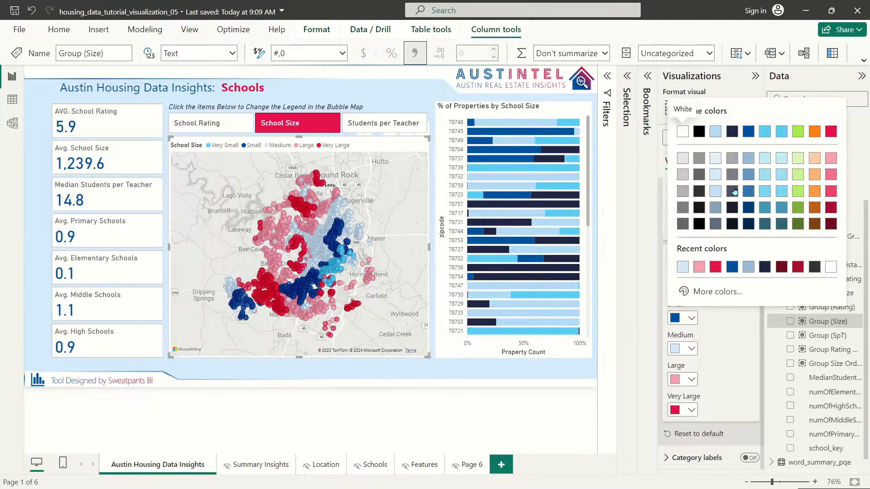
pyautogui.click(748, 183)
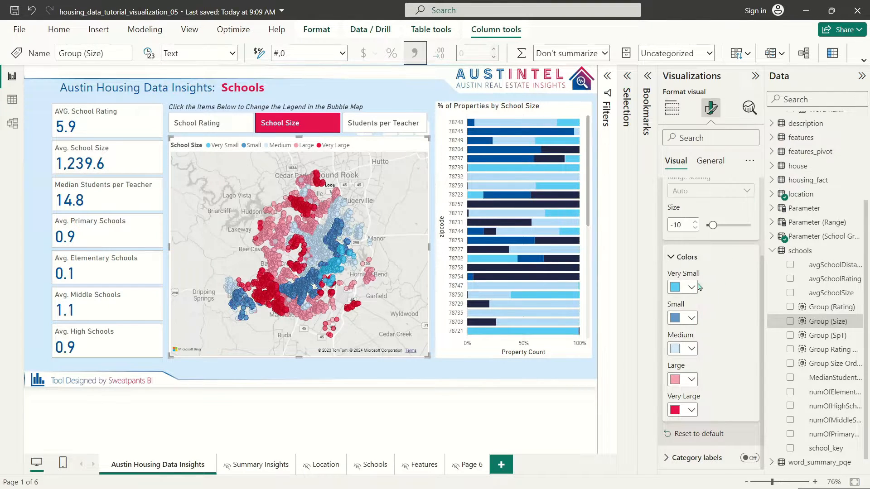
pyautogui.click(692, 288)
pyautogui.click(750, 102)
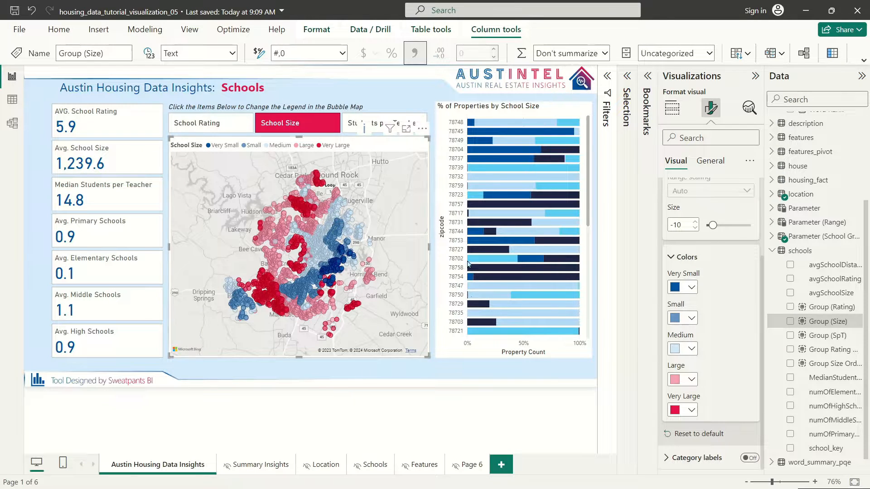
# Step: Switch the map legend to Students per Teacher and select the bubble map for formatting
pyautogui.click(369, 109)
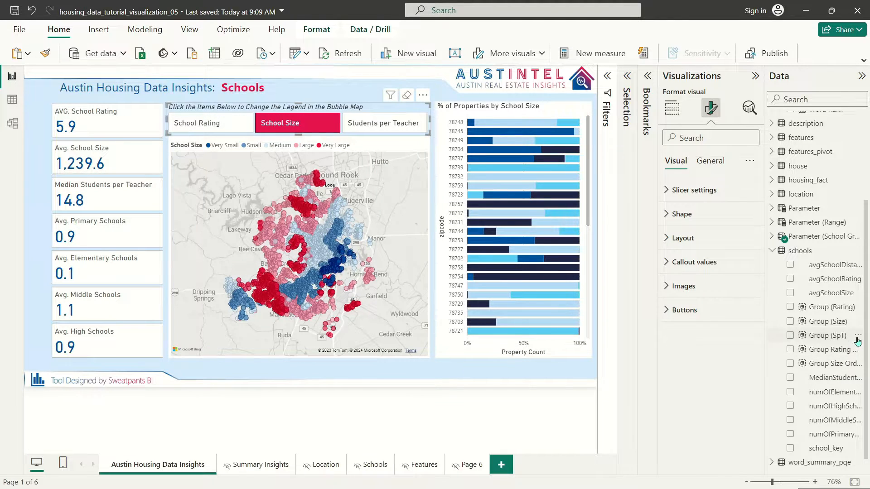
pyautogui.click(397, 116)
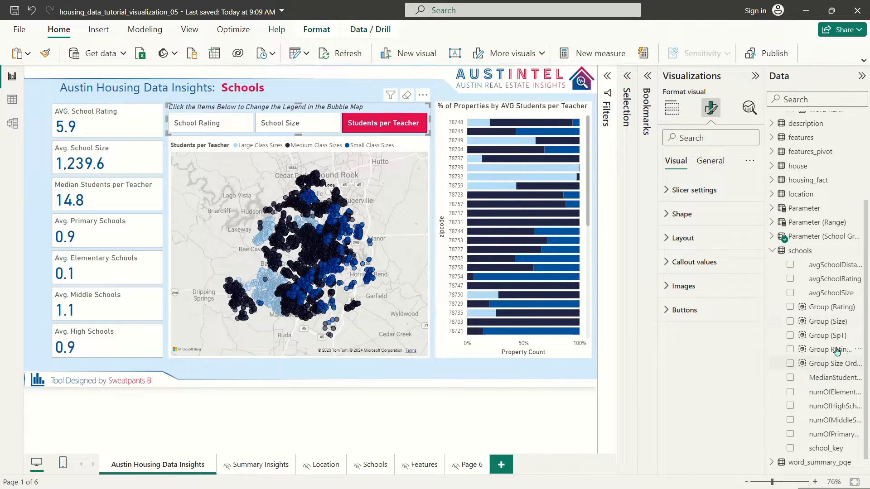
pyautogui.click(410, 150)
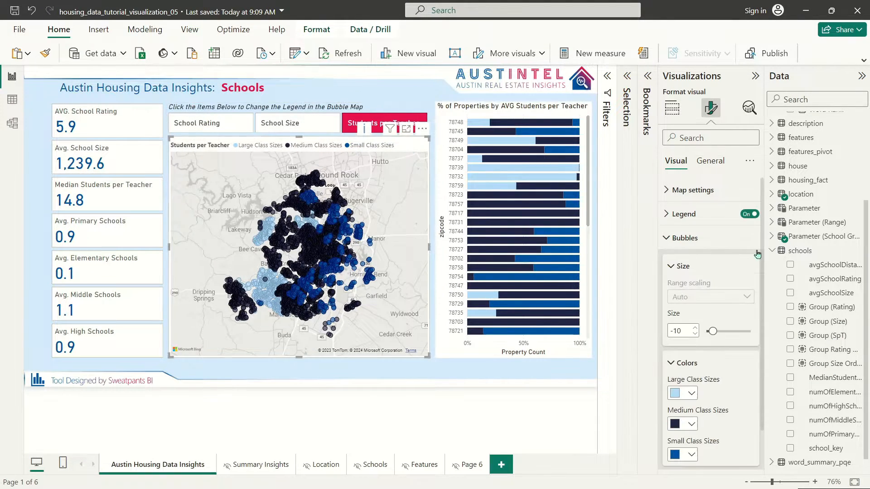
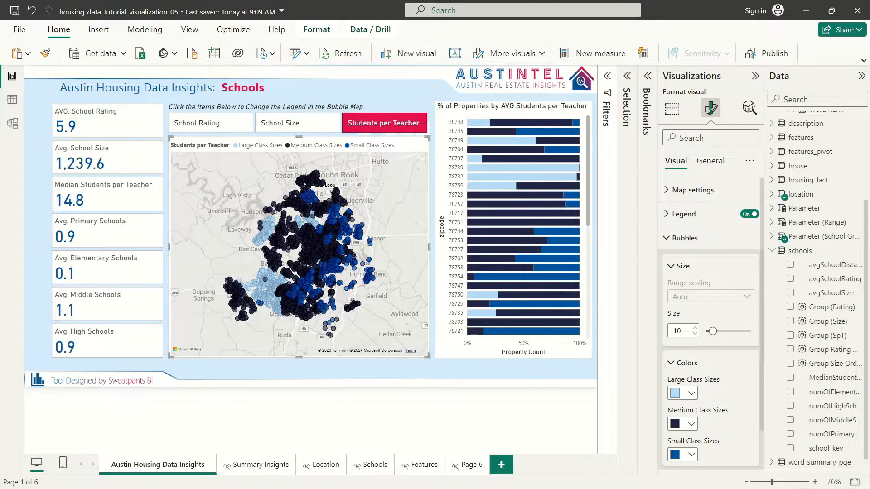
# Step: Open the More options menu on the Group (SpT) field in the Data pane
pyautogui.click(858, 335)
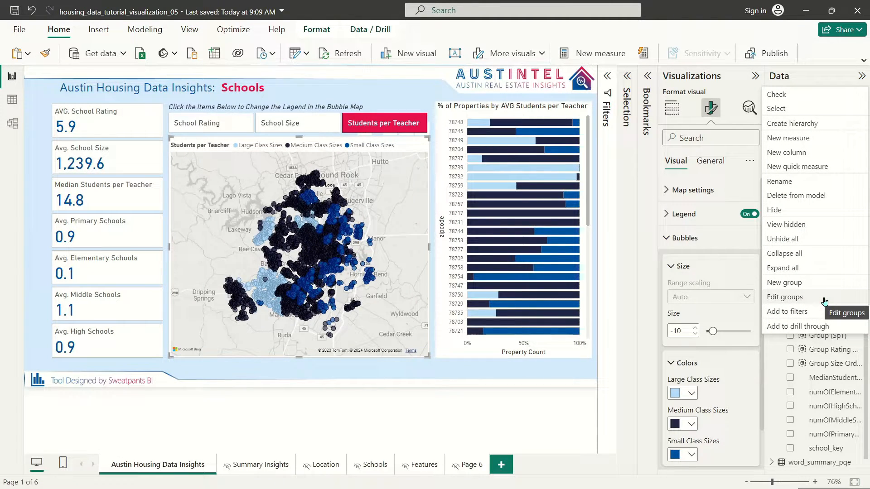
# Step: Edit the Group (SpT) groups to 1 - Small Classes, 2 - Medium Classes and 3 - Large Classes
pyautogui.click(825, 302)
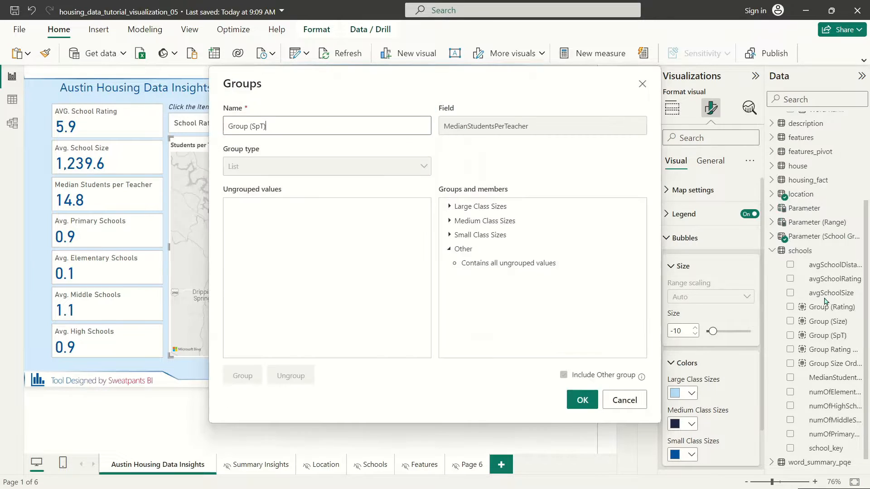
pyautogui.doubleClick(477, 236)
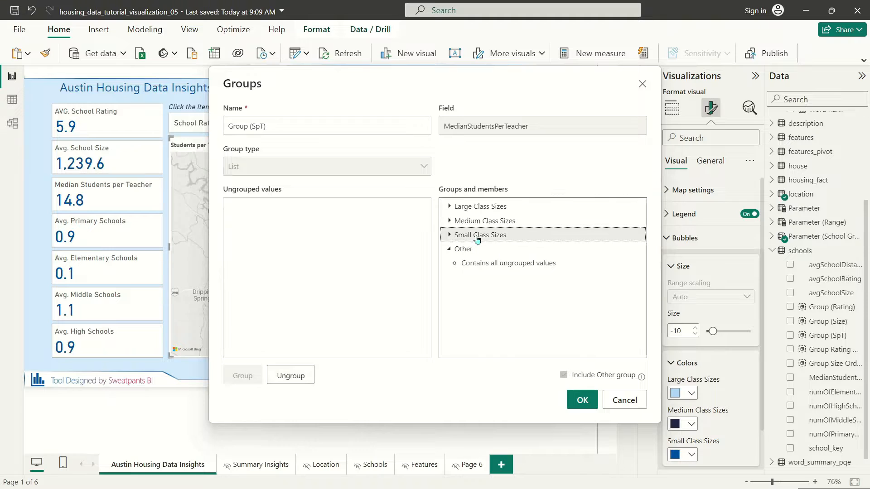
pyautogui.write('1')
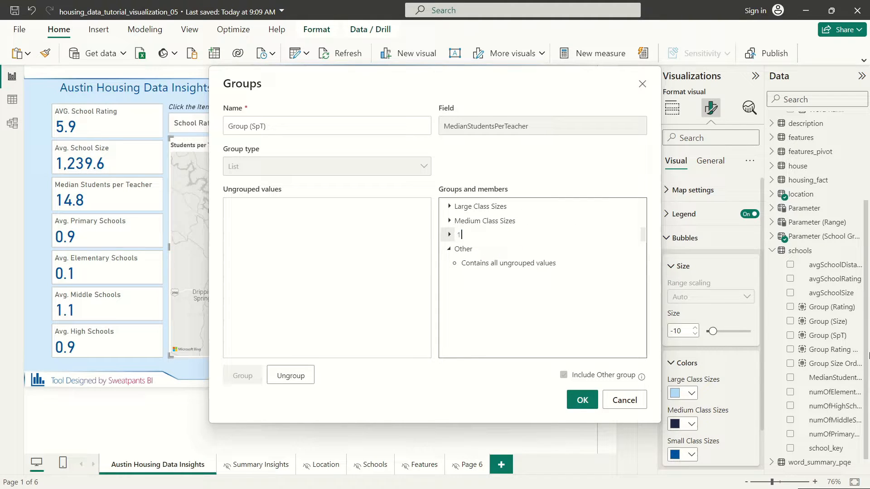
pyautogui.write(' - Small Classes')
pyautogui.press('Return')
pyautogui.doubleClick(470, 234)
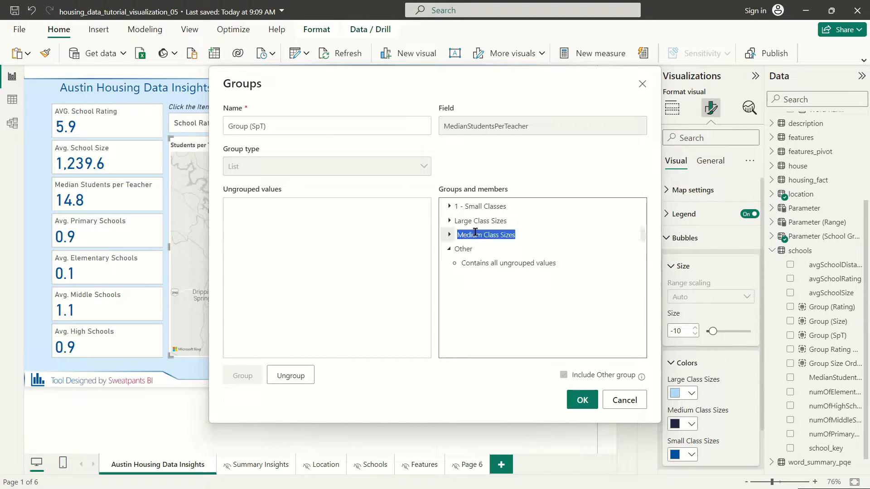
pyautogui.write('2 - Mediu')
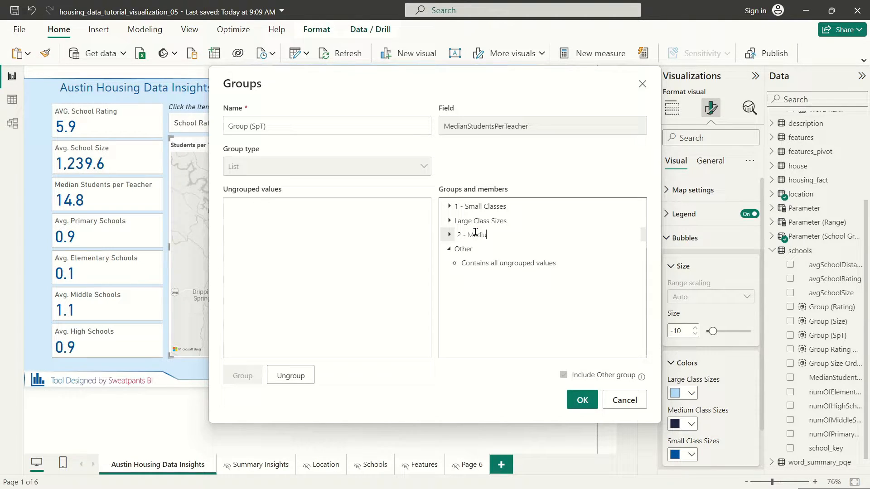
pyautogui.write('m Classes')
pyautogui.press('Return')
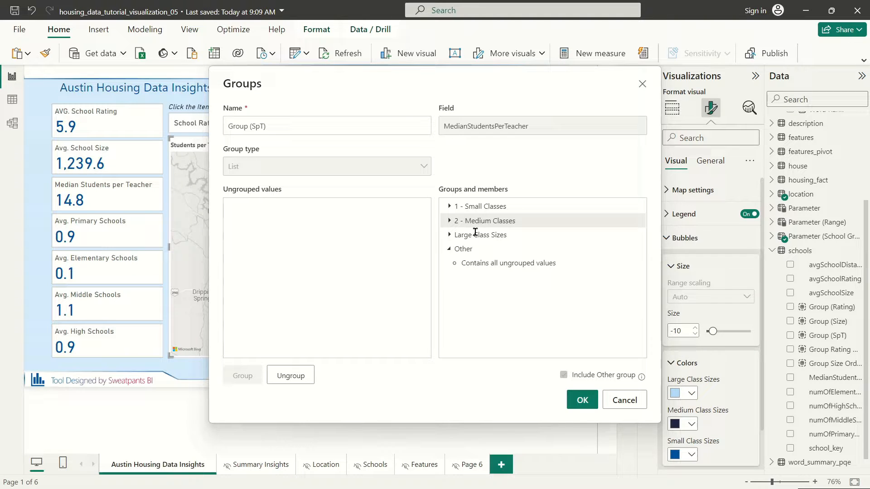
pyautogui.click(473, 235)
pyautogui.doubleClick(478, 239)
pyautogui.write('3 -')
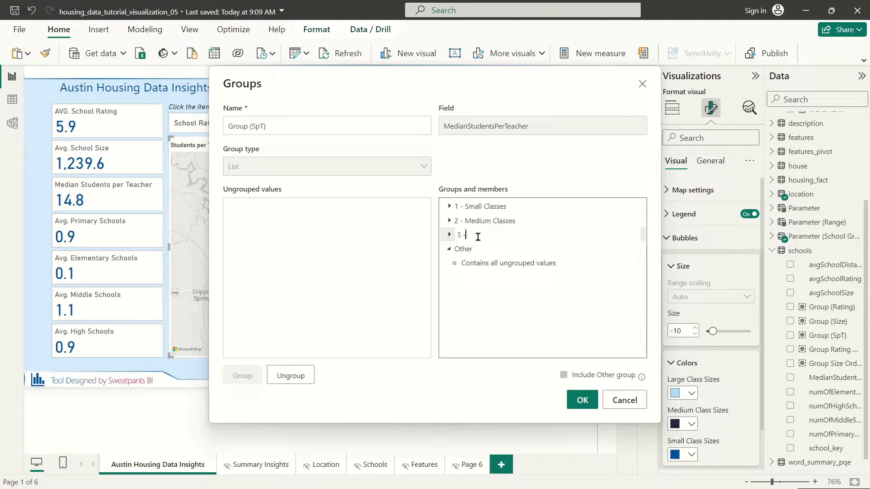
pyautogui.write(' Large Classes')
pyautogui.click(484, 291)
pyautogui.click(583, 400)
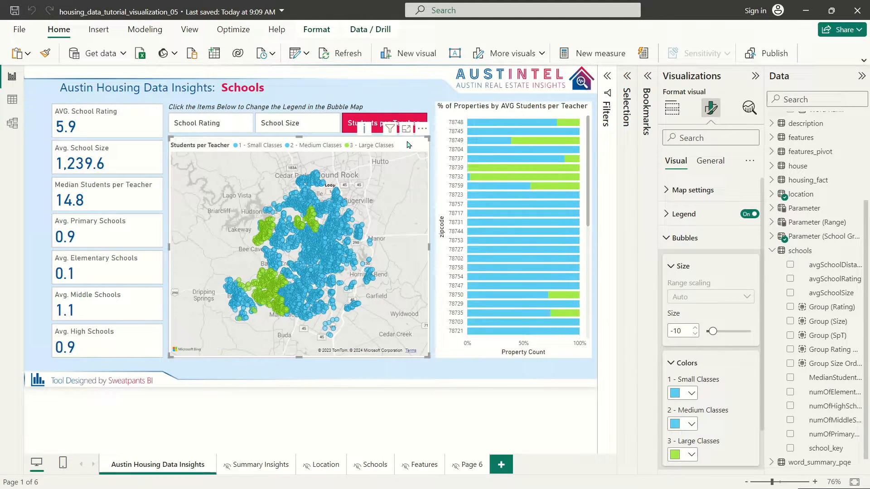
# Step: Colour small class bubbles dark blue, medium grey-blue, large red, then show School Rating
pyautogui.click(685, 392)
pyautogui.click(748, 211)
pyautogui.click(684, 424)
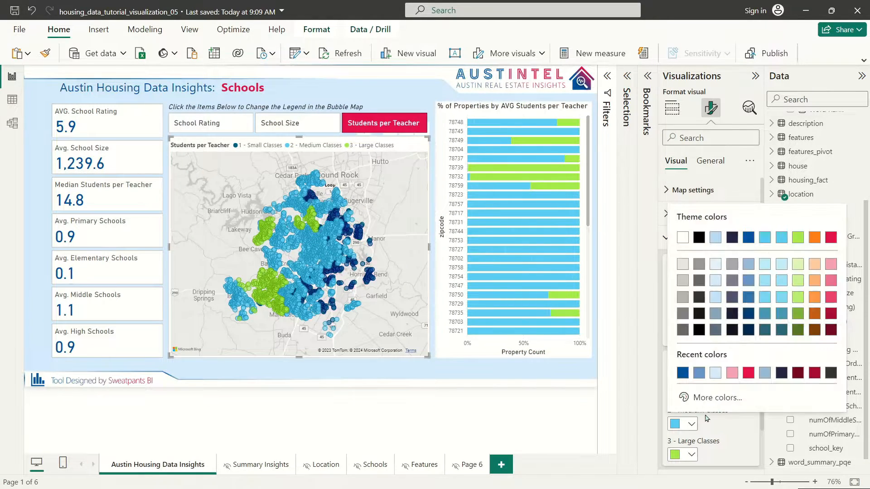
pyautogui.click(692, 236)
pyautogui.click(709, 450)
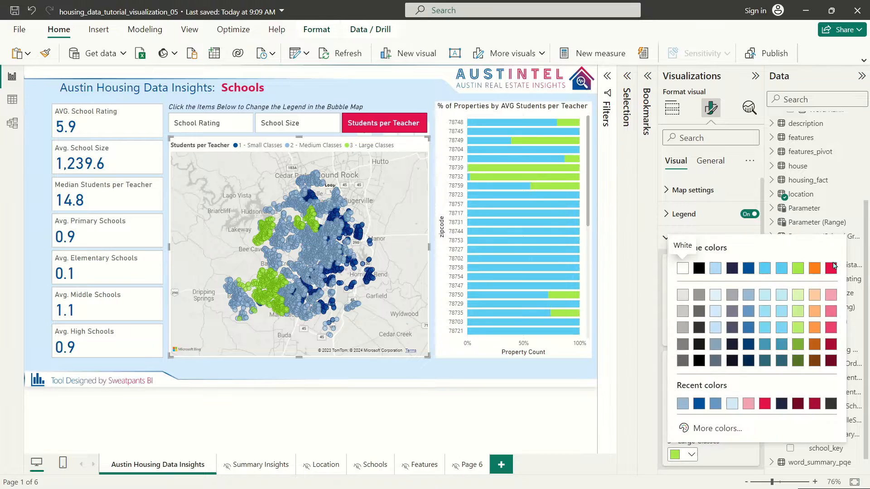
pyautogui.click(682, 256)
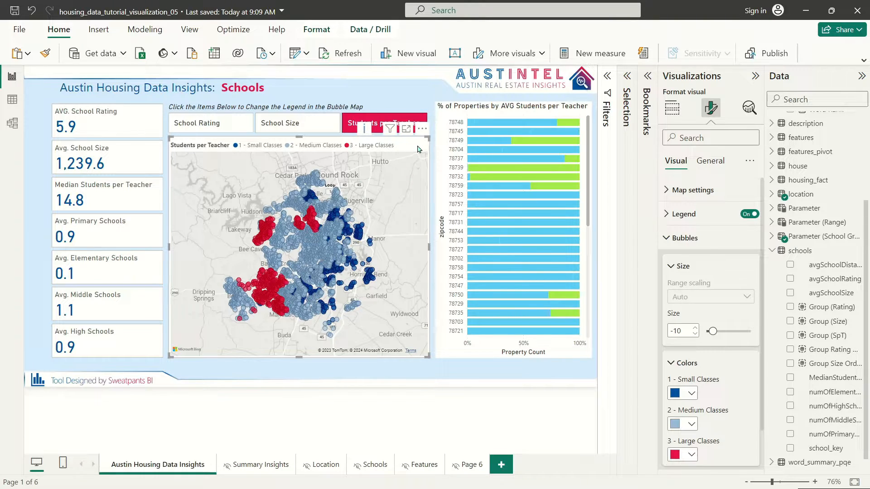
pyautogui.click(225, 125)
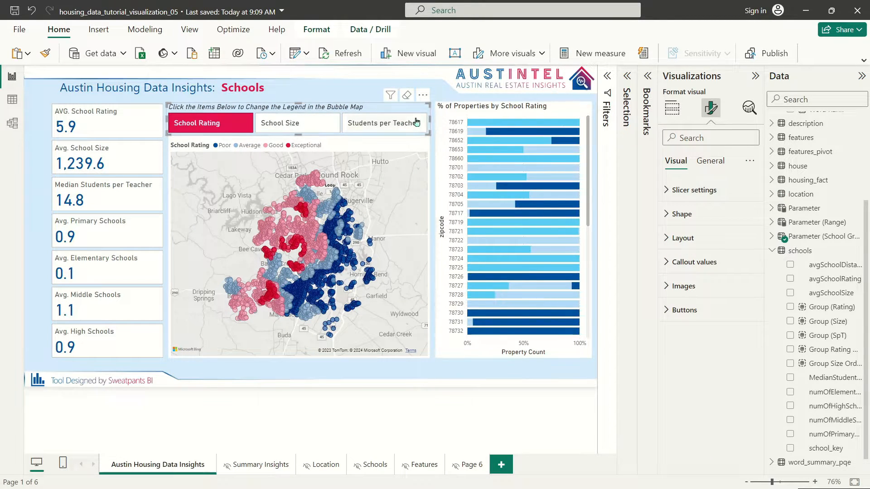
# Step: In the Selection pane, expand the Summary Insights group and unhide its visuals
pyautogui.click(447, 107)
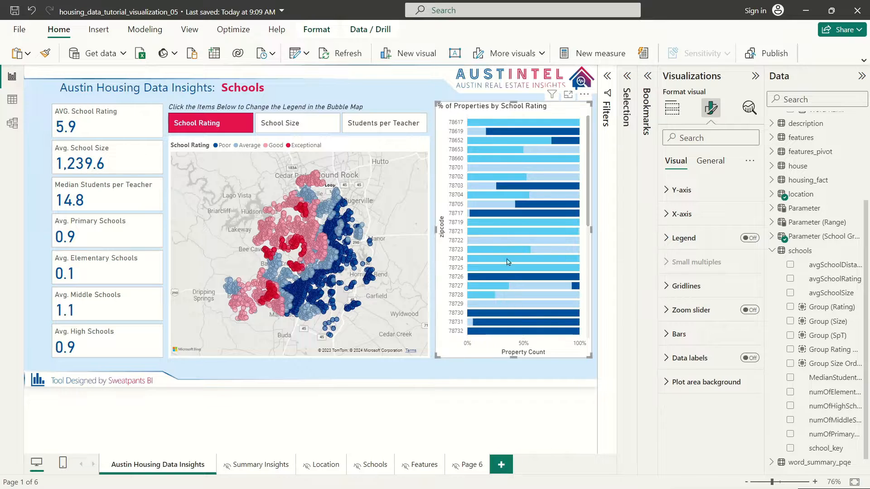
pyautogui.moveTo(543, 165)
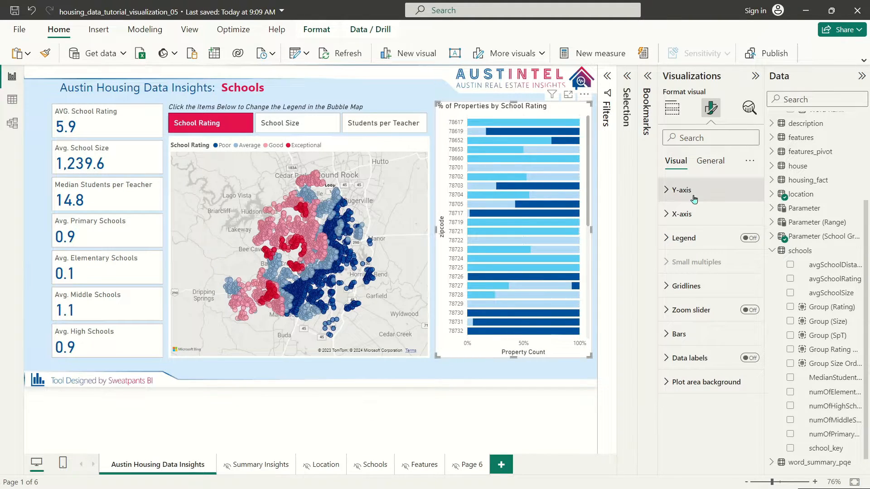
pyautogui.click(627, 77)
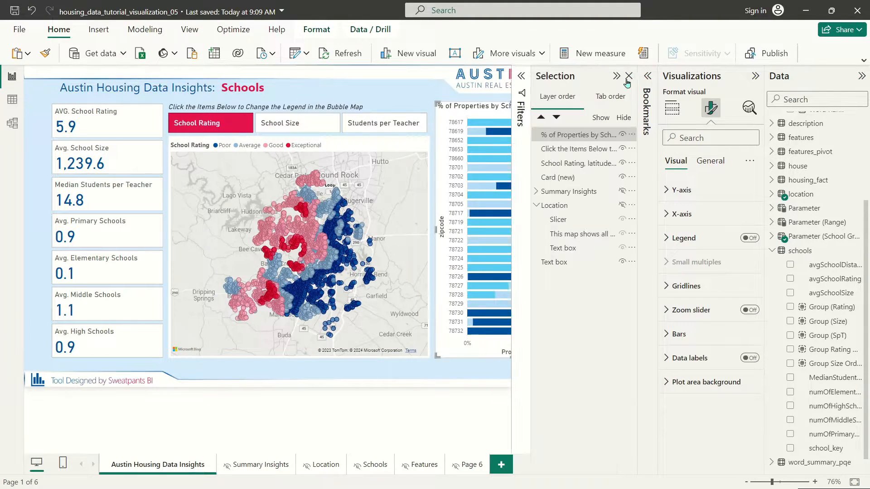
pyautogui.click(539, 193)
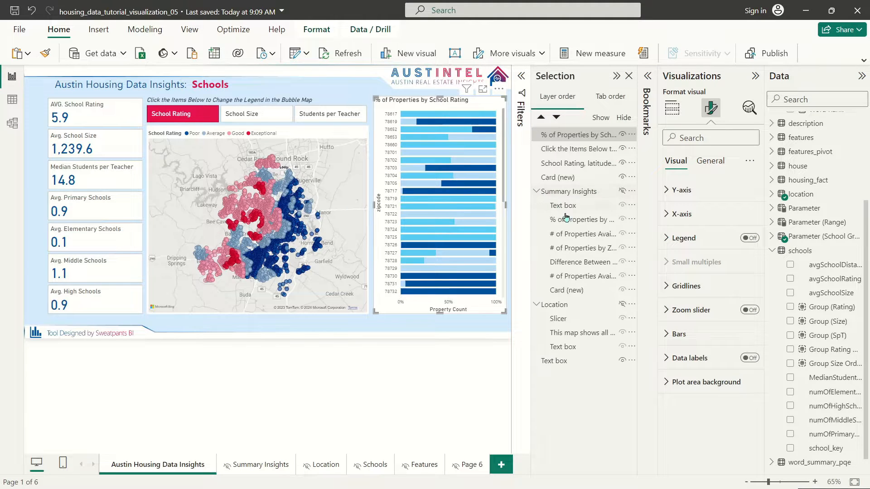
pyautogui.click(623, 236)
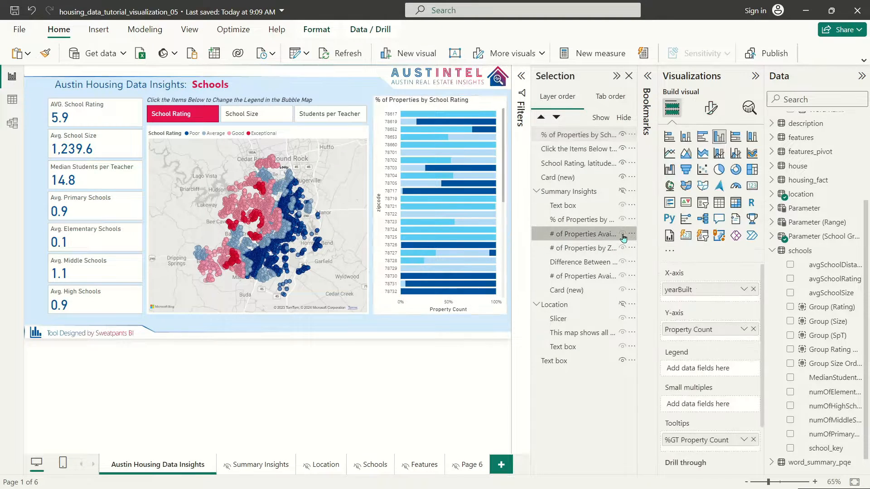
pyautogui.click(622, 191)
# Step: Format-paint the property count by yearBuilt chart onto the School Rating bar chart, then re-hide Summary Insights
pyautogui.click(372, 162)
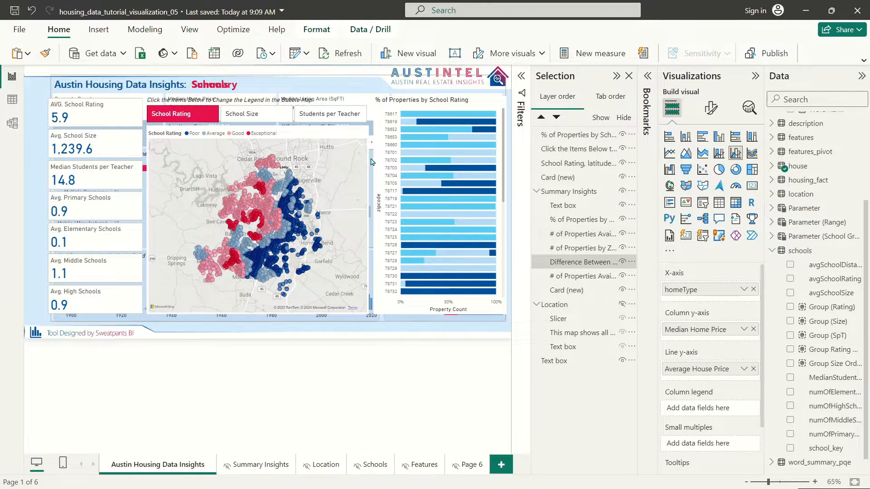
pyautogui.click(372, 262)
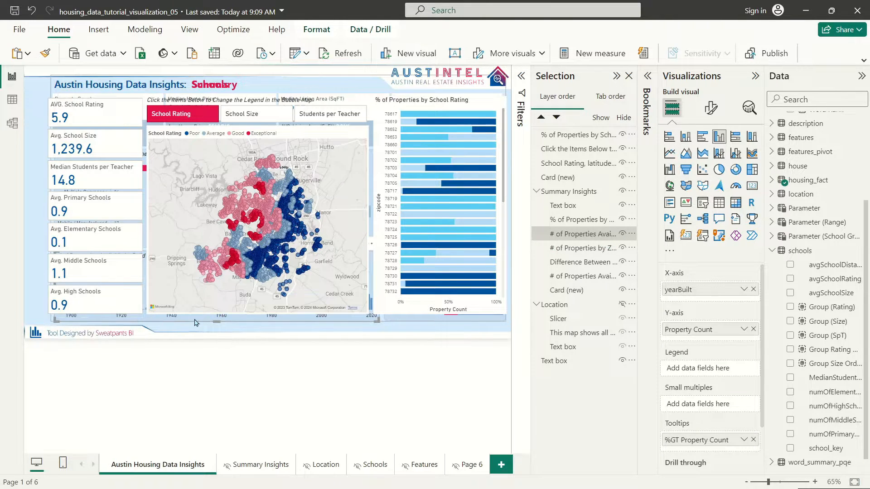
pyautogui.click(45, 54)
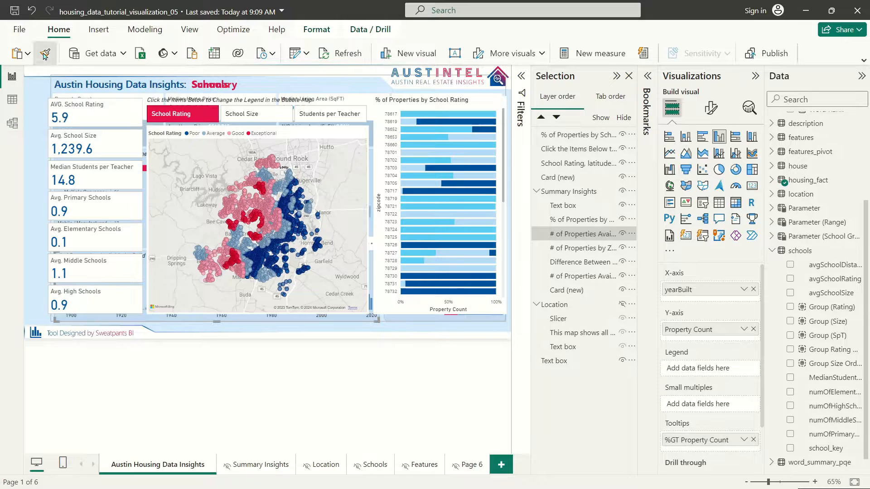
pyautogui.click(463, 104)
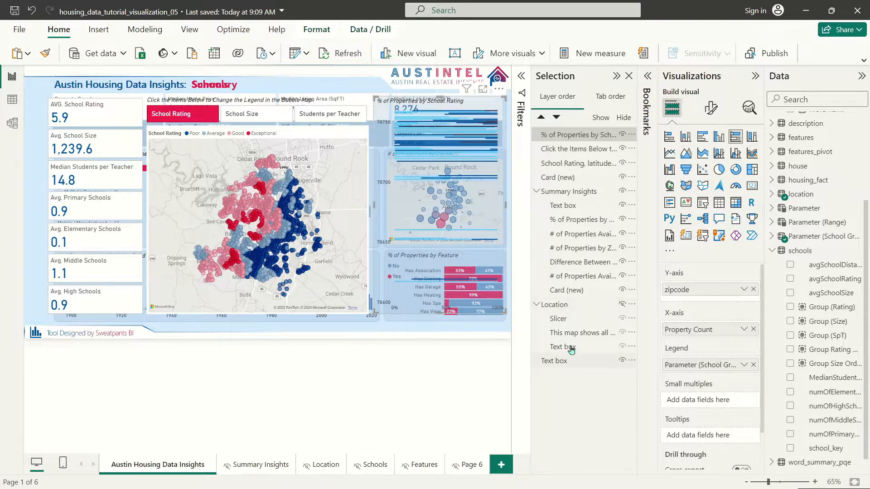
pyautogui.click(623, 191)
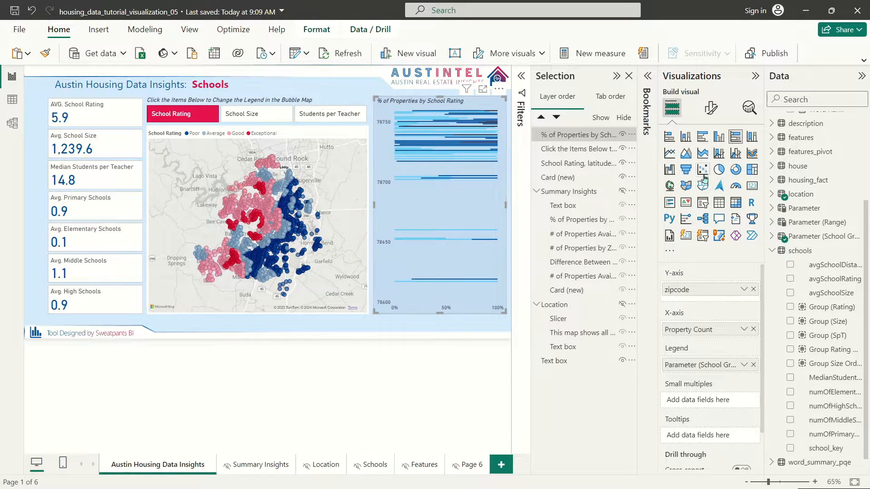
pyautogui.click(711, 108)
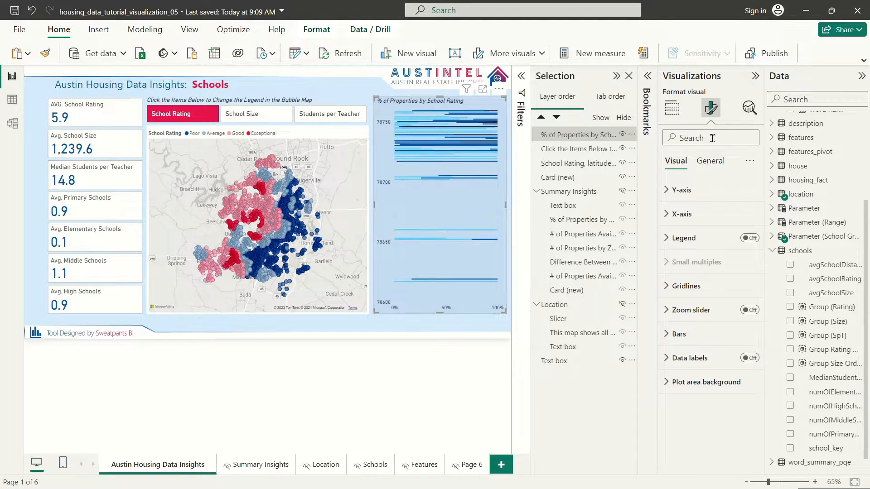
# Step: Change the bar chart's zip-code Y-axis type from Continuous to Categorical
pyautogui.click(687, 192)
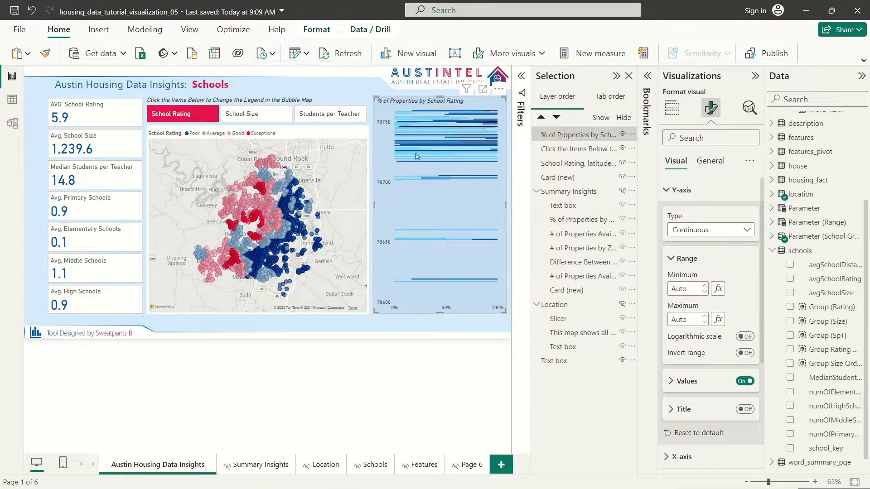
pyautogui.click(702, 233)
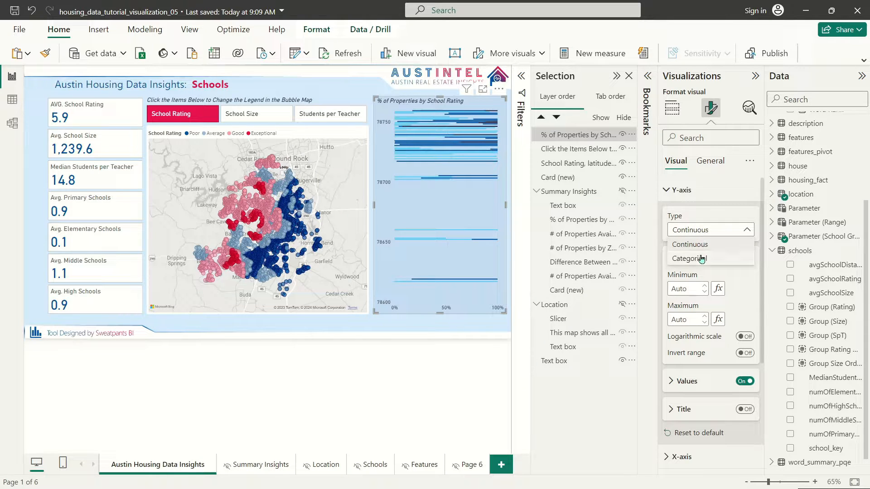
pyautogui.click(702, 259)
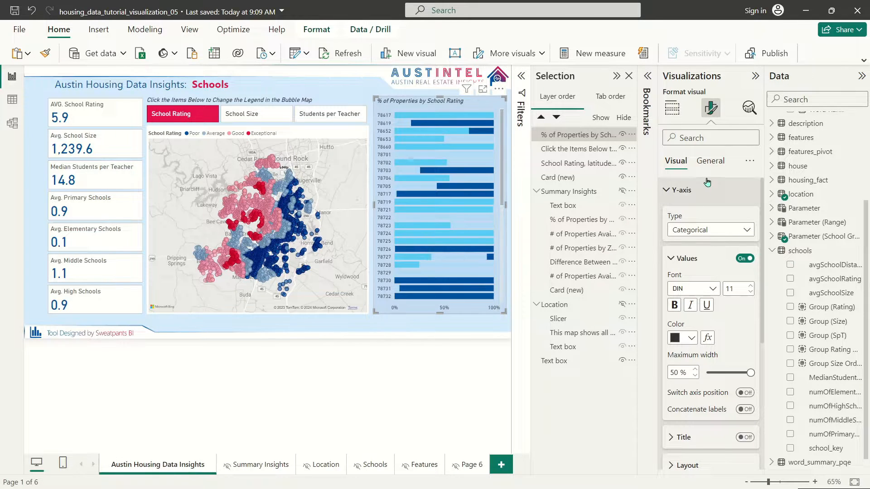
pyautogui.click(678, 191)
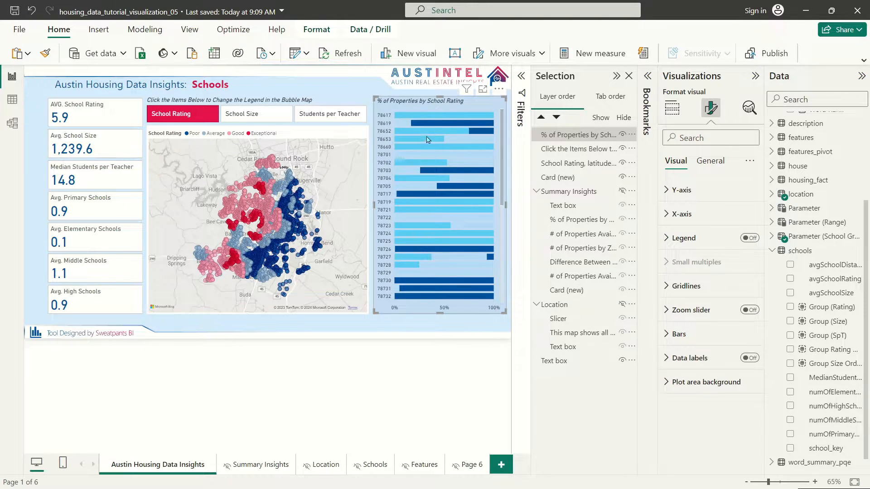
# Step: Colour the Exceptional bars red and the Good bars light pink
pyautogui.click(679, 334)
pyautogui.scroll(-3, 693, 344)
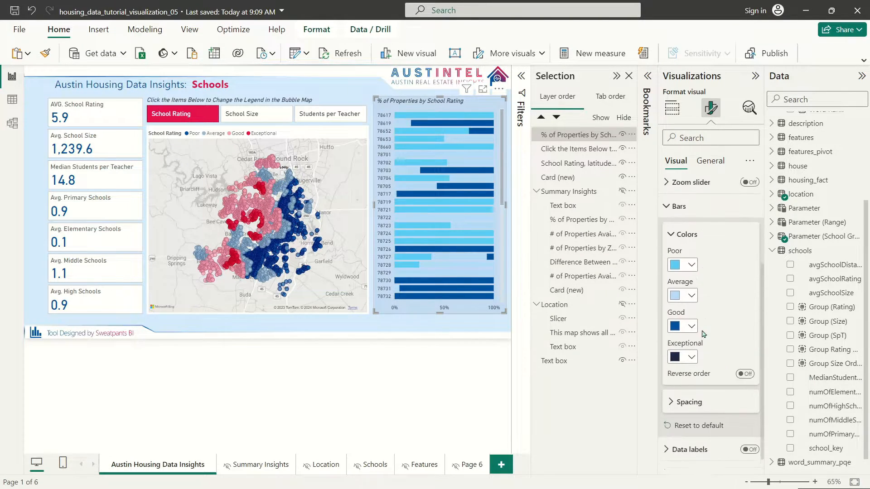
pyautogui.click(690, 343)
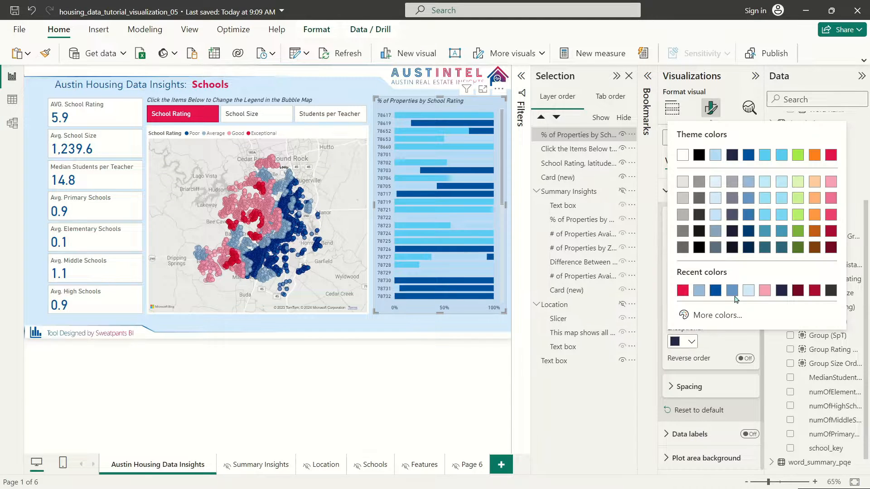
pyautogui.click(832, 155)
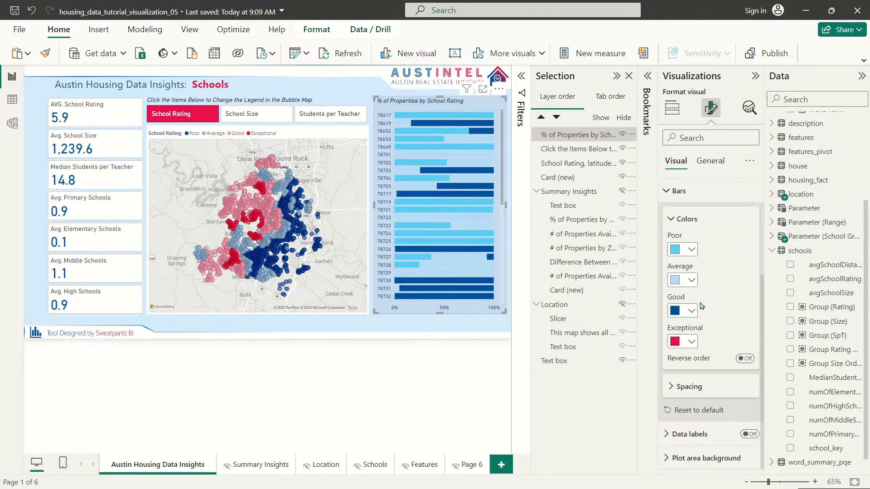
pyautogui.scroll(-3, 465, 202)
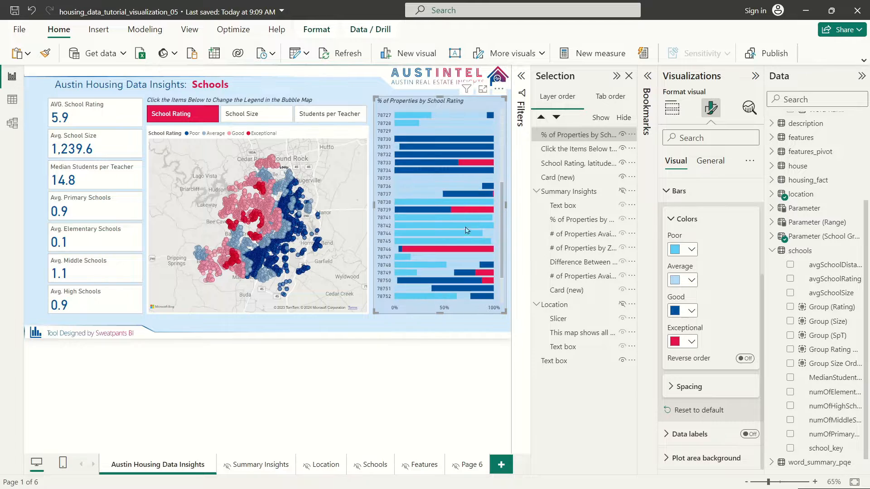
pyautogui.click(691, 311)
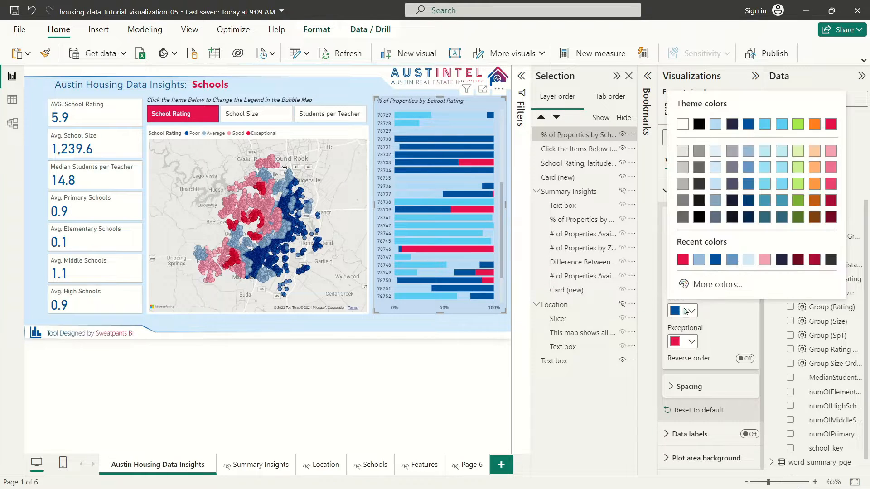
pyautogui.click(830, 168)
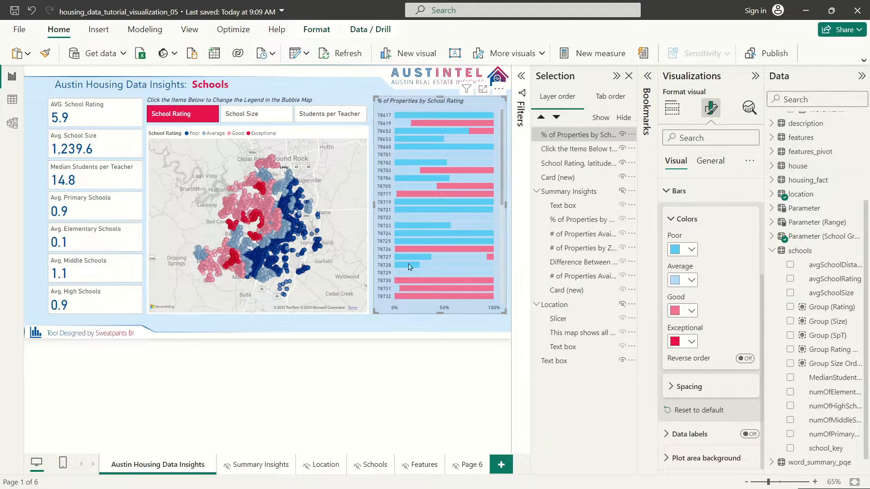
pyautogui.click(691, 311)
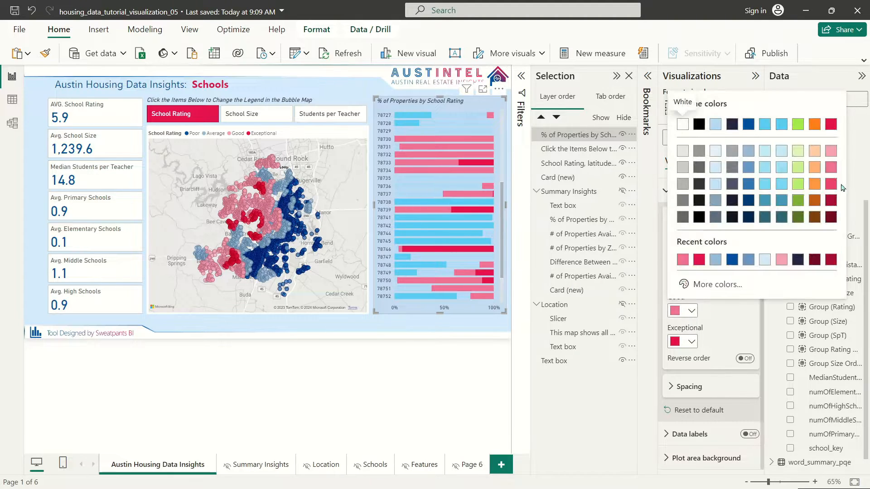
pyautogui.click(830, 150)
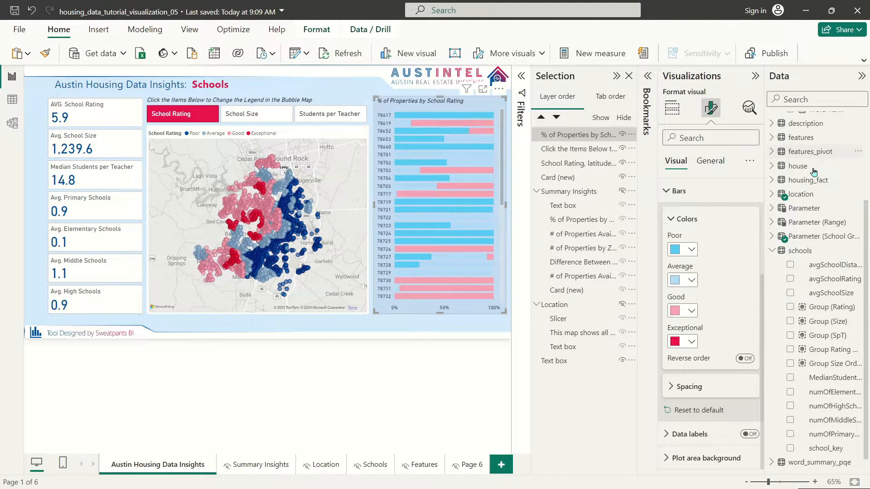
# Step: Colour the Average bars medium blue and the Poor bars dark blue
pyautogui.click(691, 281)
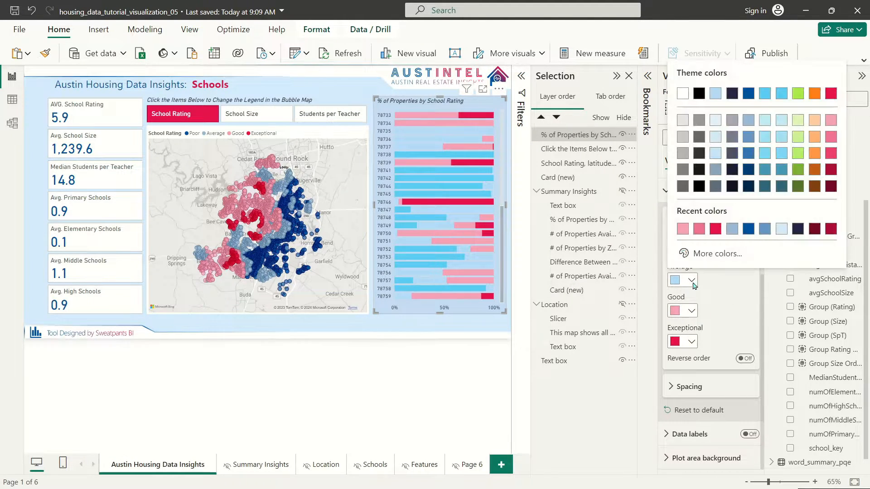
pyautogui.click(748, 137)
pyautogui.click(684, 258)
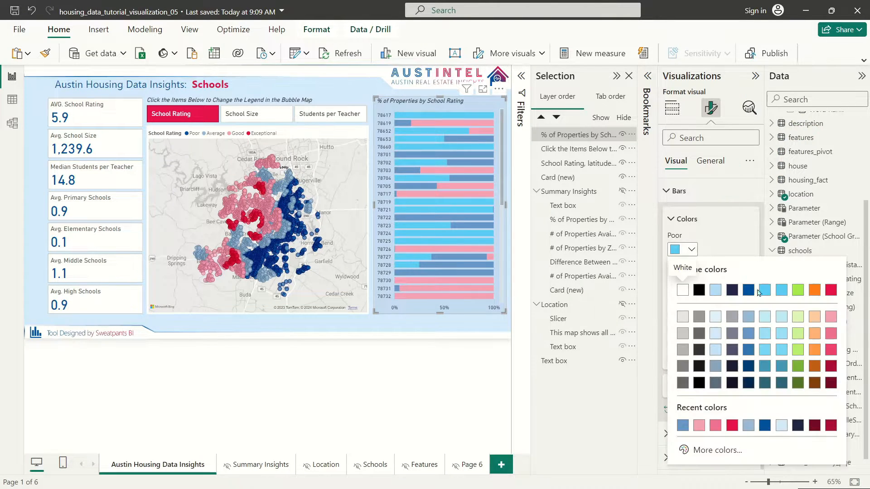
pyautogui.click(749, 290)
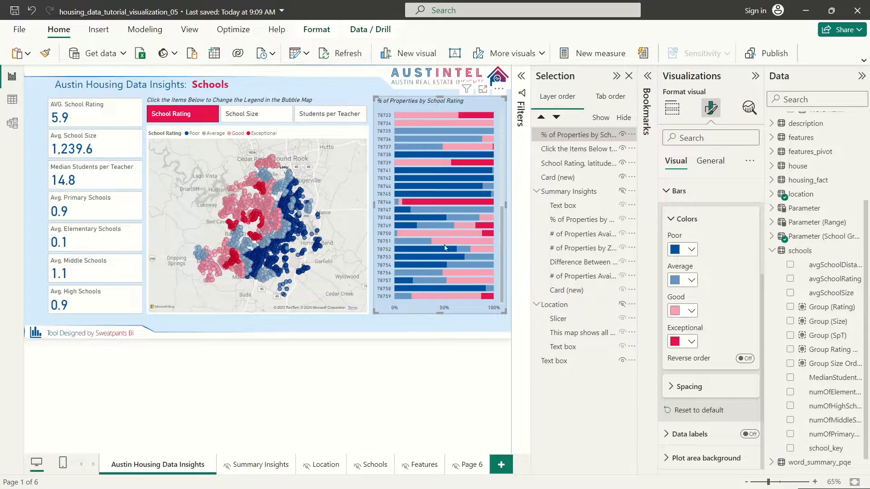
pyautogui.scroll(5, 446, 260)
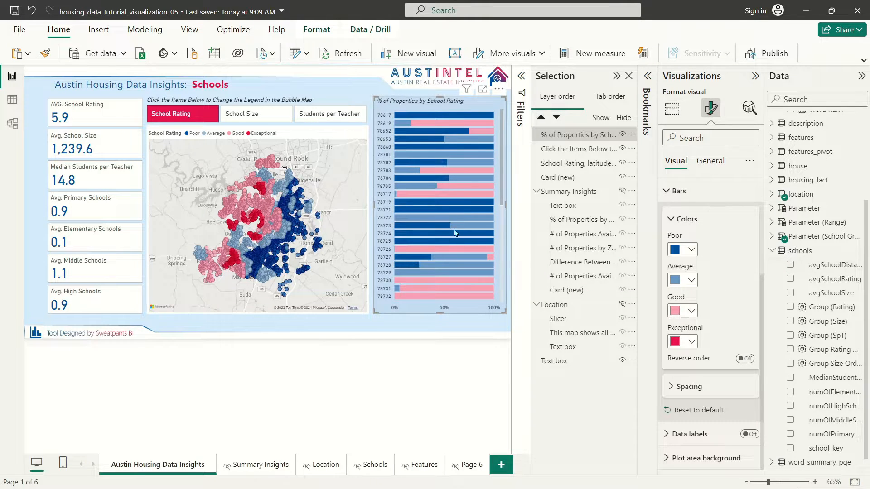
# Step: Set the School Rating chart's background transparency to 80%, then deselect and reselect the chart
pyautogui.click(710, 161)
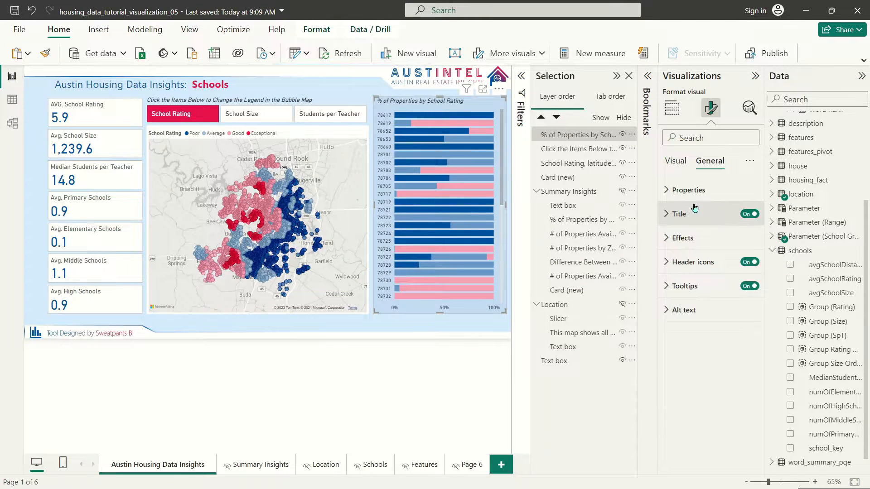
pyautogui.click(685, 240)
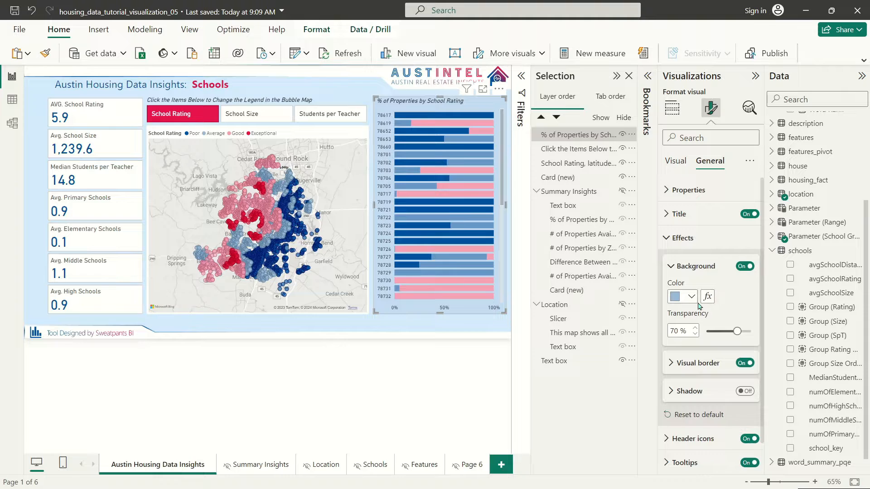
pyautogui.doubleClick(674, 333)
pyautogui.write('80')
pyautogui.doubleClick(677, 332)
pyautogui.write('0')
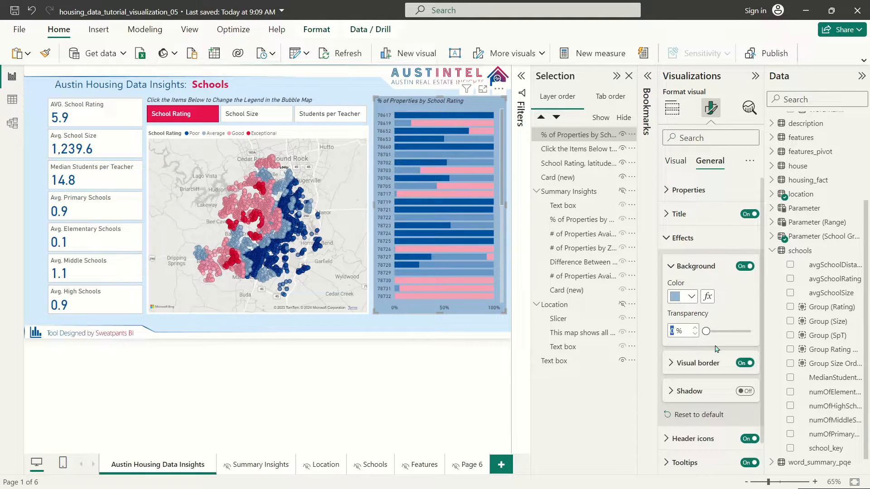
pyautogui.write('80')
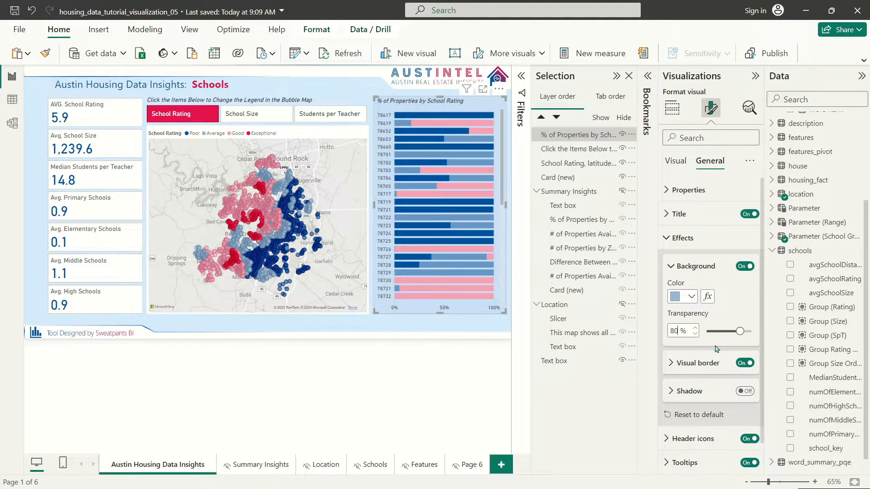
pyautogui.click(372, 81)
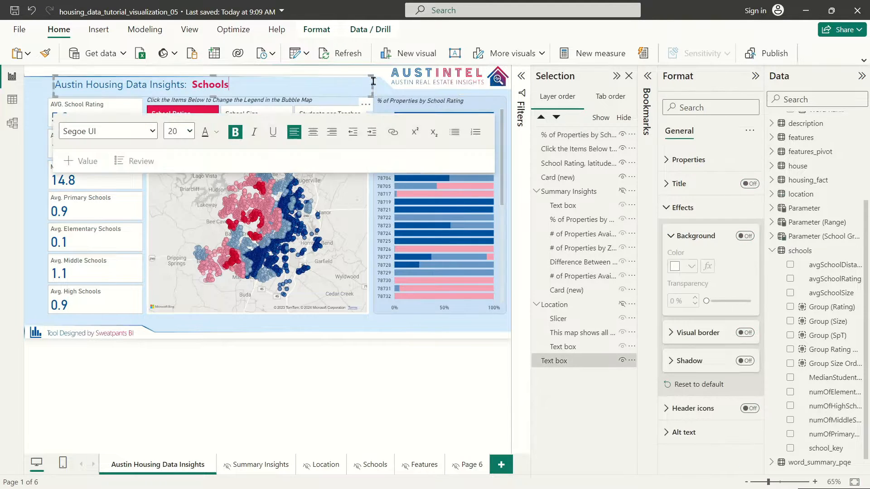
pyautogui.click(384, 85)
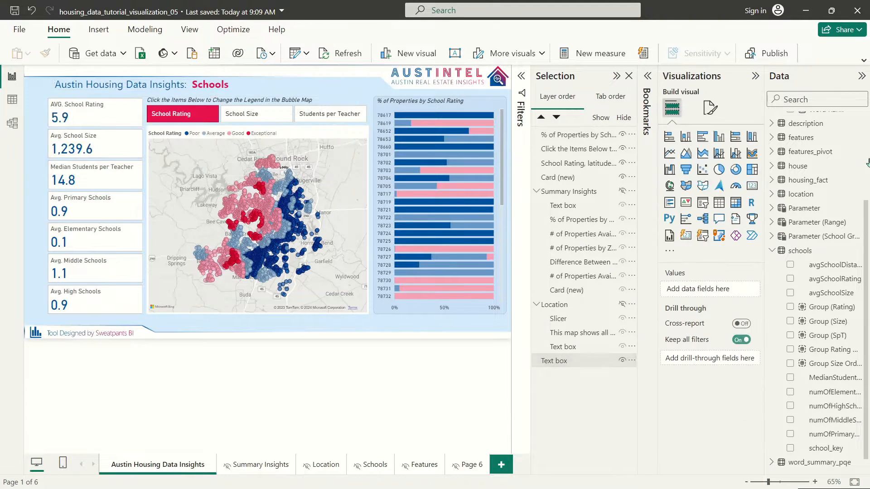
pyautogui.click(442, 105)
pyautogui.click(706, 106)
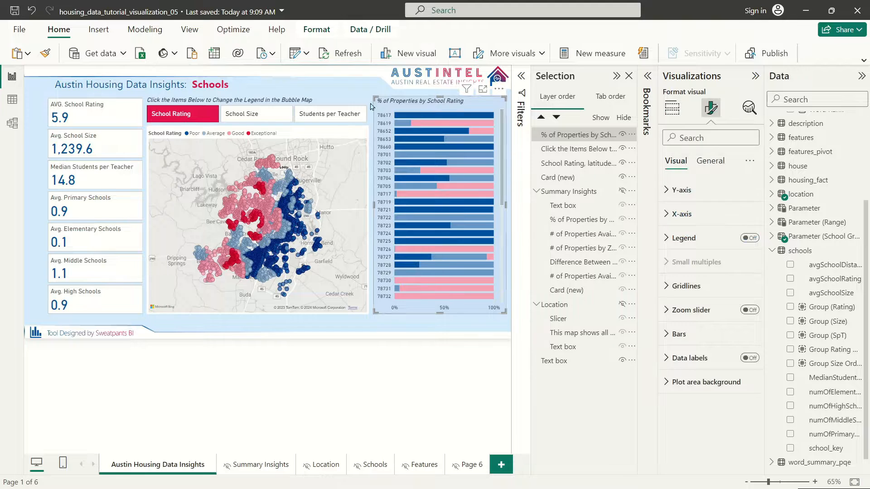
pyautogui.click(387, 86)
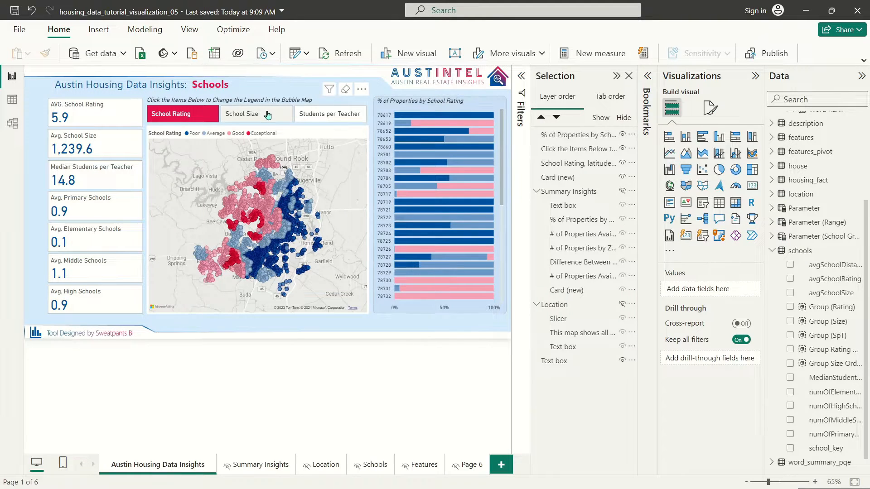
# Step: In the School Size view, colour the Very Large bars red and Large bars pink
pyautogui.click(240, 117)
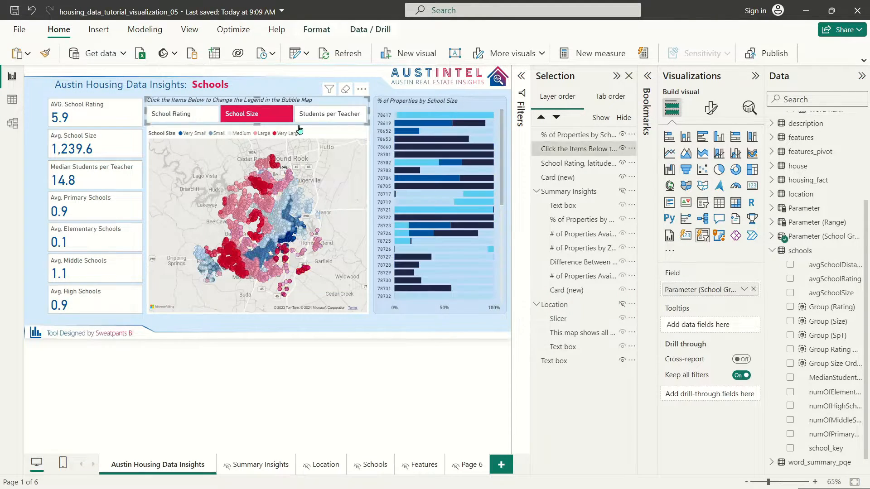
pyautogui.click(429, 104)
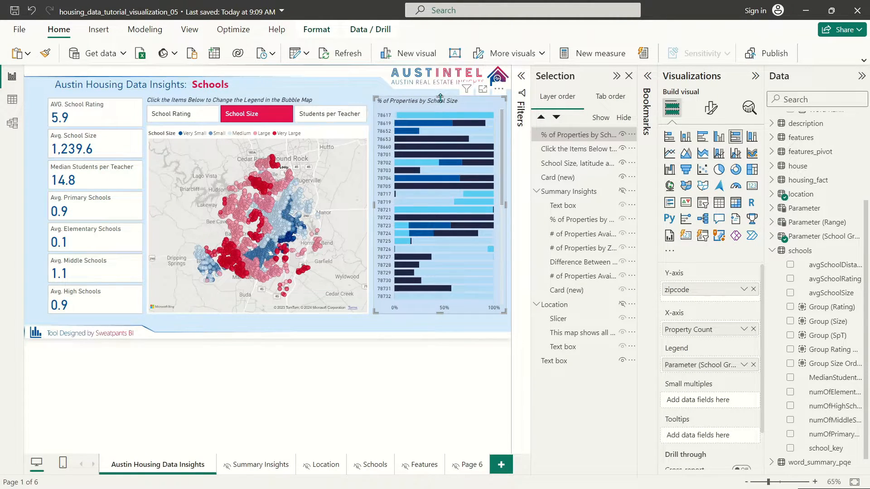
pyautogui.click(711, 108)
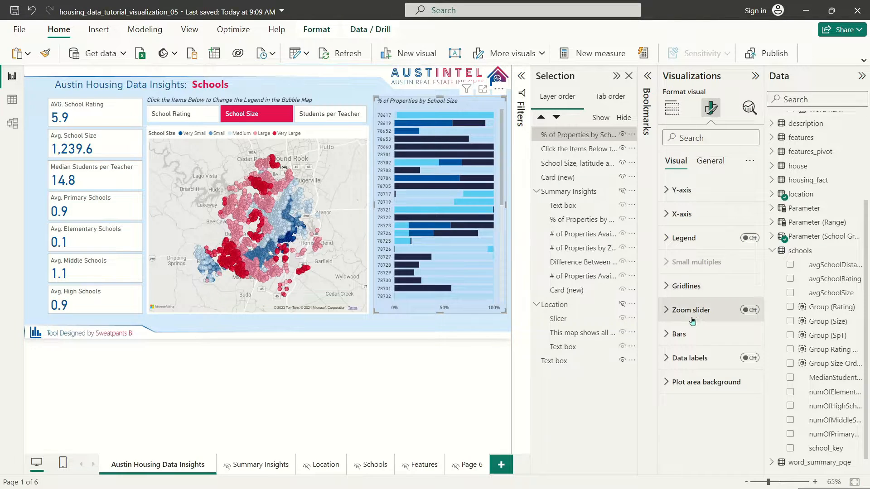
pyautogui.scroll(-4, 710, 313)
pyautogui.click(689, 369)
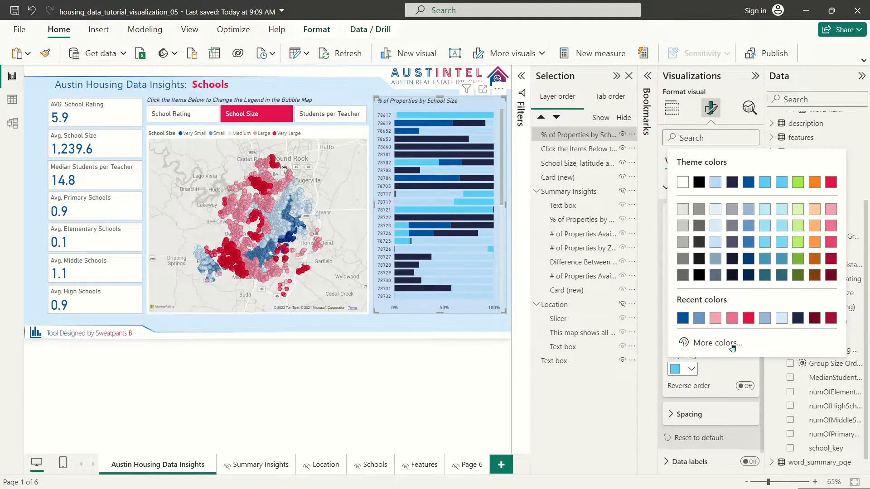
pyautogui.click(830, 182)
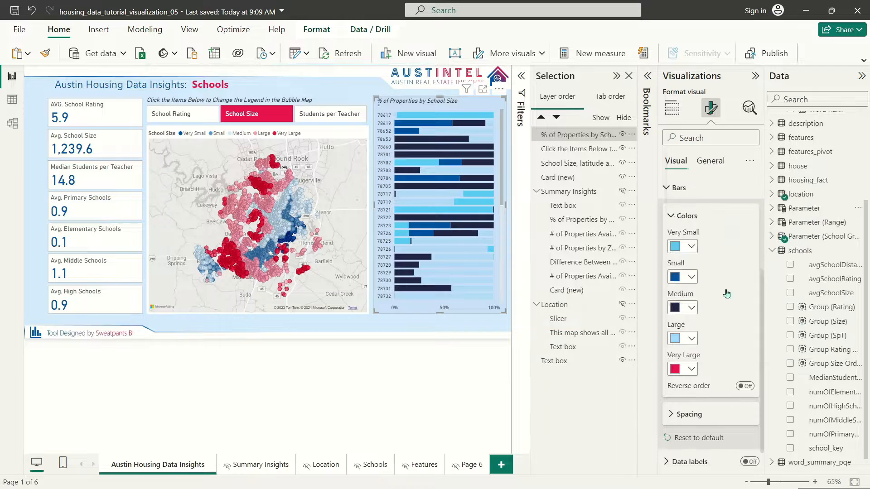
pyautogui.click(685, 338)
pyautogui.click(831, 196)
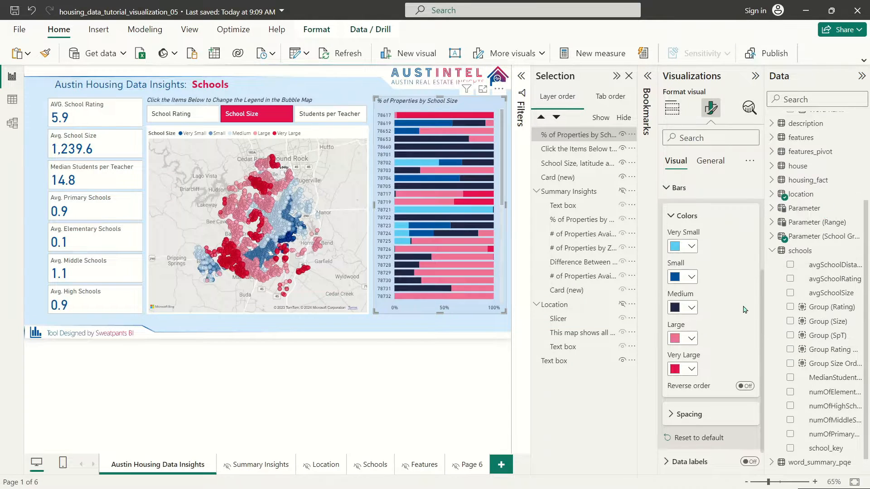
# Step: Colour Medium bars light blue, Small medium blue and Very Small dark blue
pyautogui.click(691, 308)
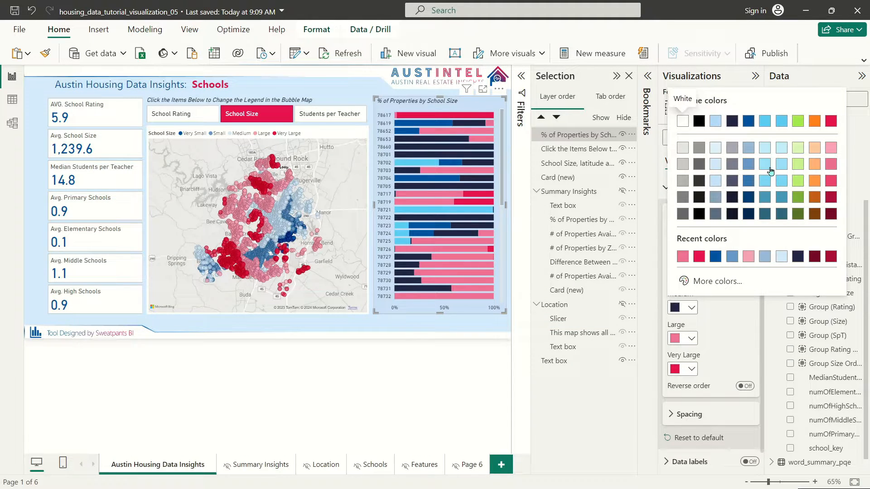
pyautogui.click(750, 149)
pyautogui.click(685, 278)
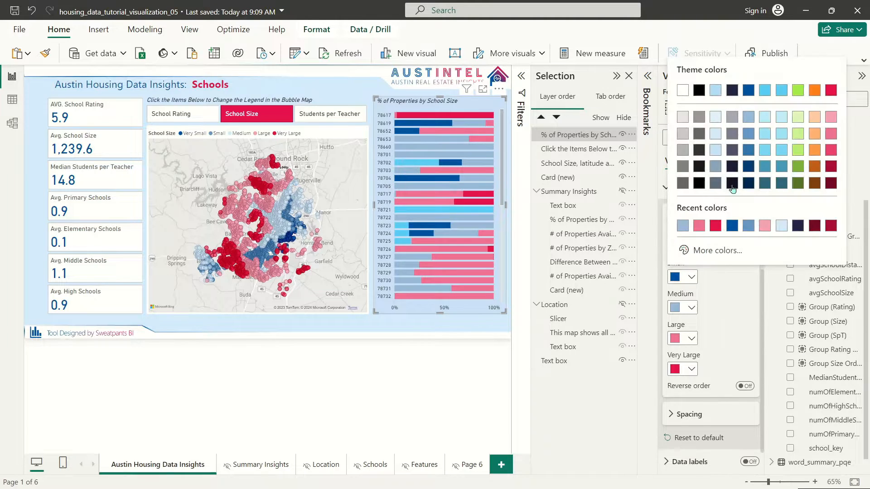
pyautogui.click(748, 134)
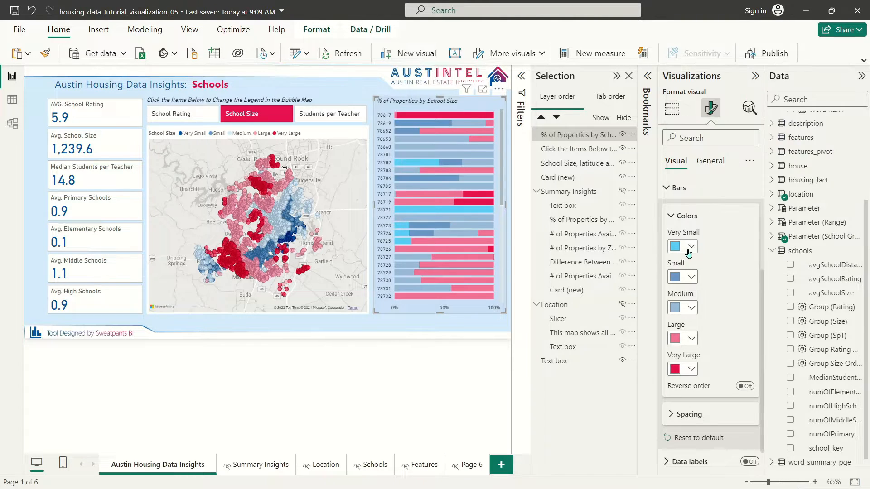
pyautogui.click(685, 246)
pyautogui.click(749, 287)
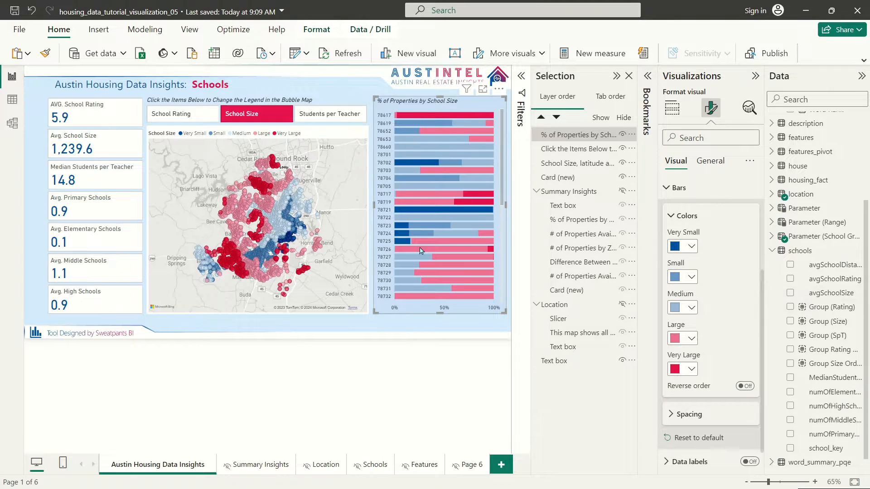
# Step: In the Students per Teacher view, colour Large Classes red, Medium muted blue, Small dark blue
pyautogui.click(327, 113)
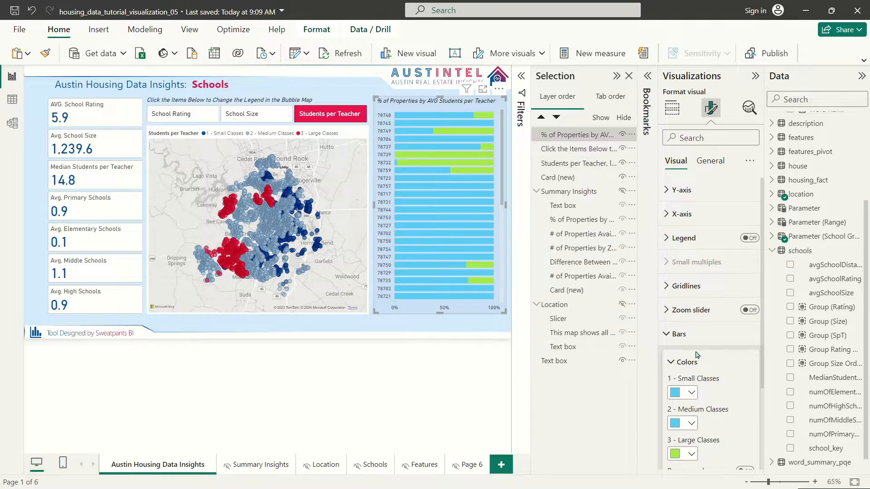
pyautogui.click(687, 454)
pyautogui.click(835, 269)
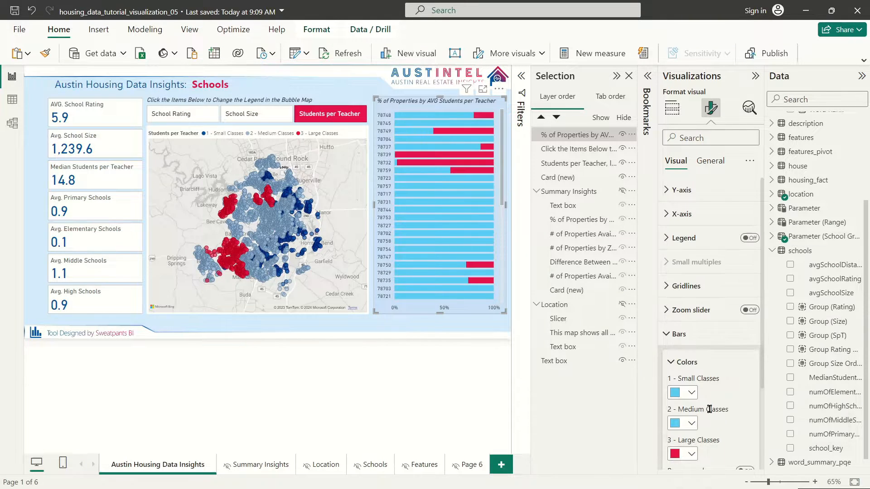
pyautogui.click(683, 423)
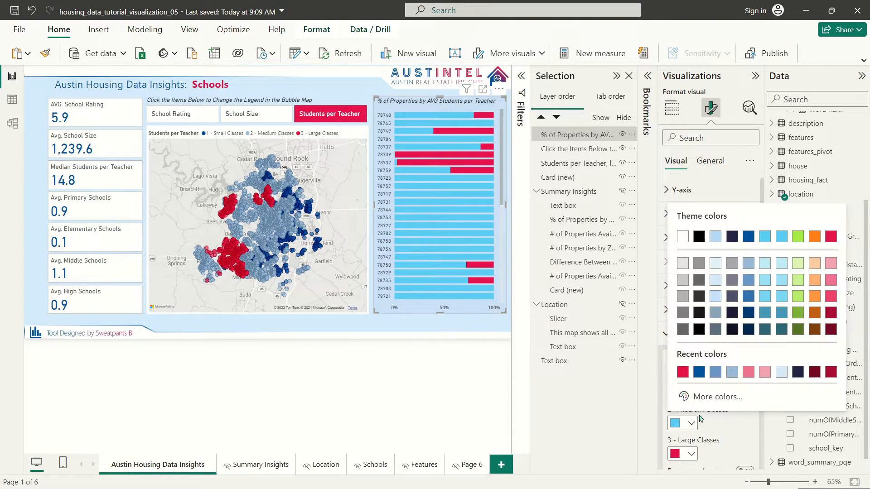
pyautogui.click(749, 278)
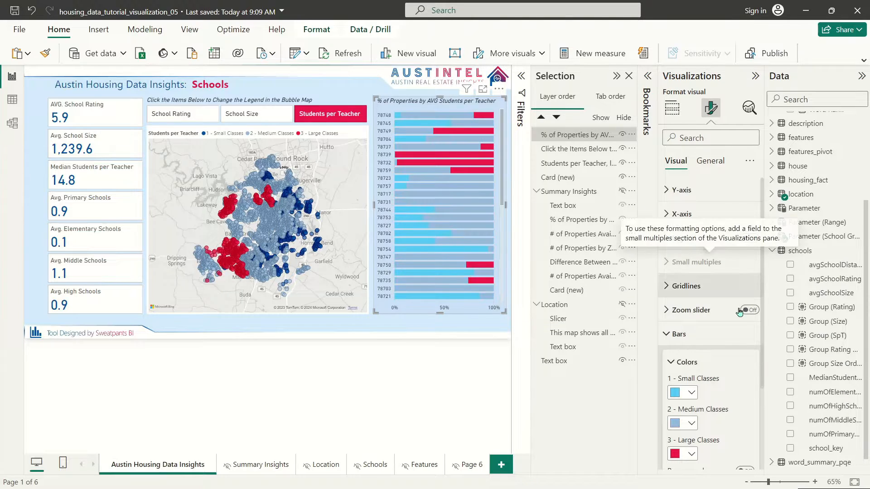
pyautogui.click(681, 393)
pyautogui.click(750, 202)
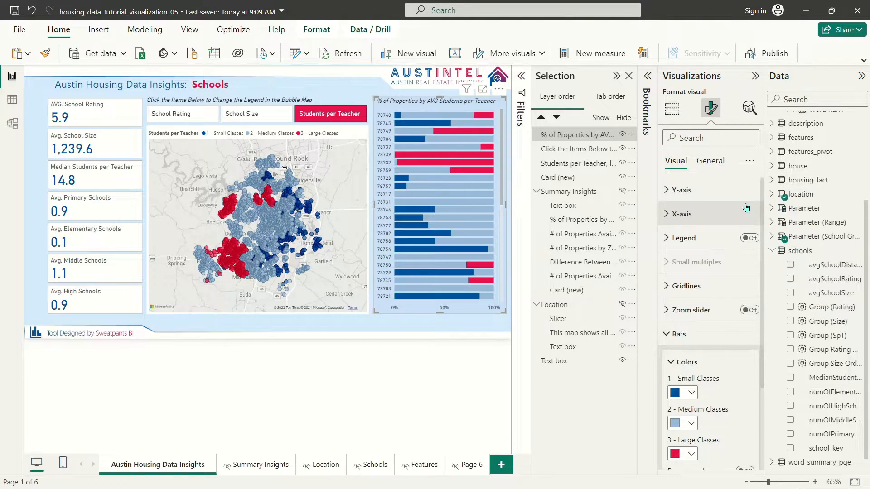
# Step: Give Medium Classes the custom blue #85A5C2
pyautogui.click(690, 423)
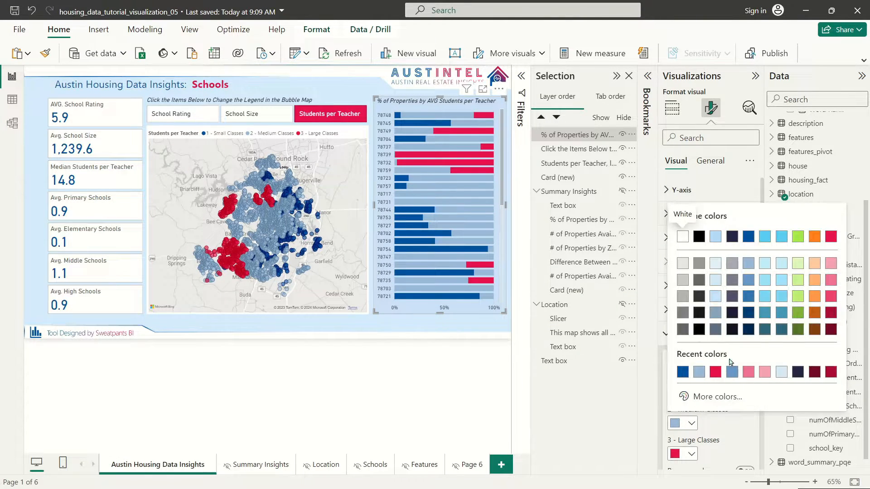
pyautogui.click(717, 397)
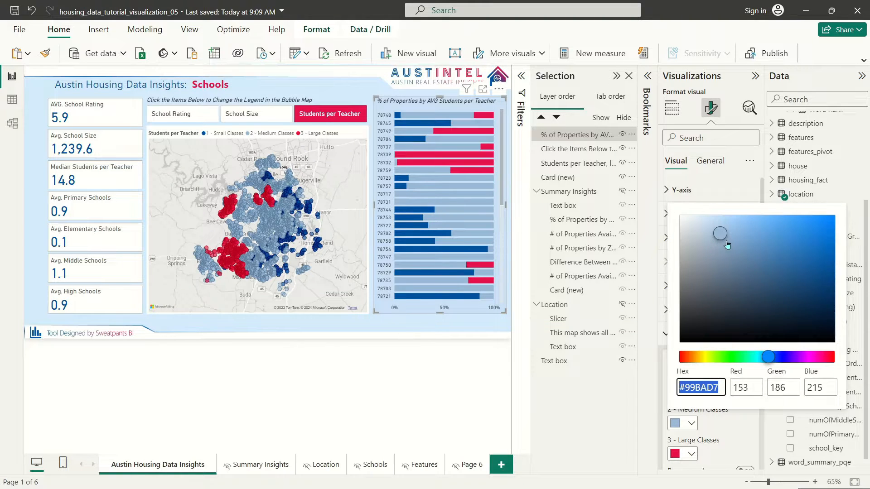
pyautogui.moveTo(727, 245); pyautogui.dragTo(727, 253)
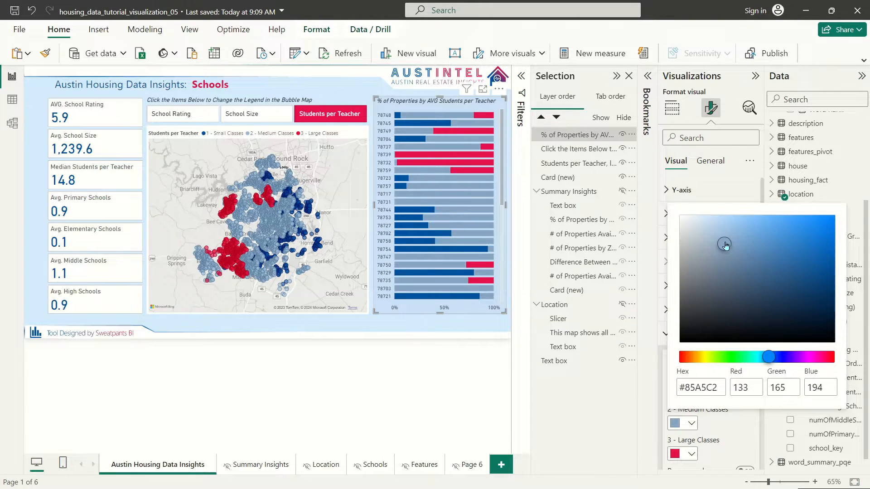
pyautogui.click(495, 160)
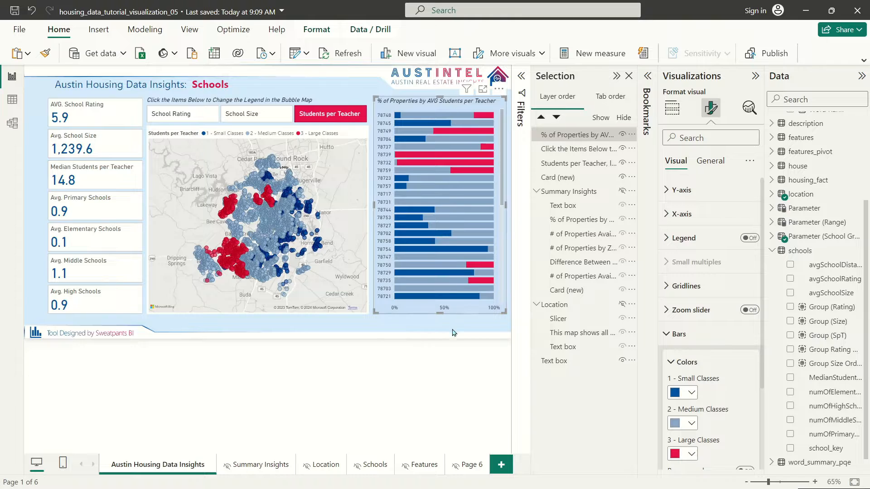
# Step: In the School Size chart, set the Medium bars to custom blue #90AEC9
pyautogui.click(267, 112)
pyautogui.click(400, 104)
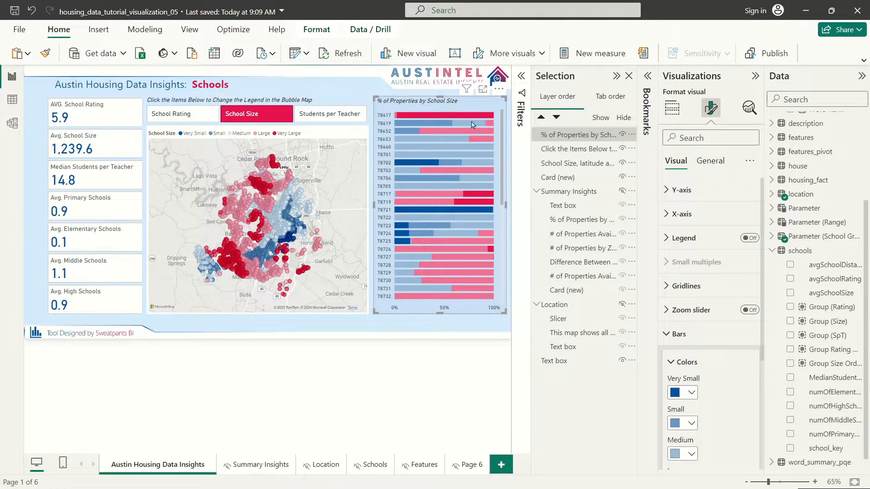
pyautogui.moveTo(474, 129)
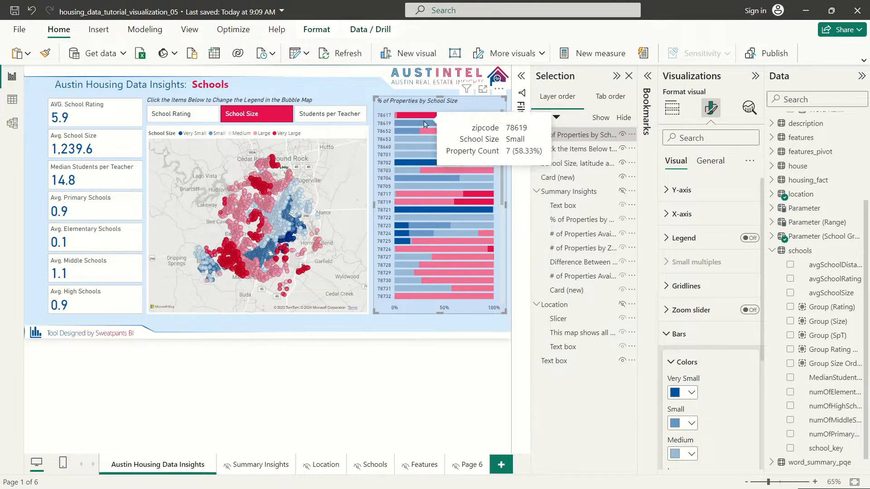
pyautogui.moveTo(444, 106)
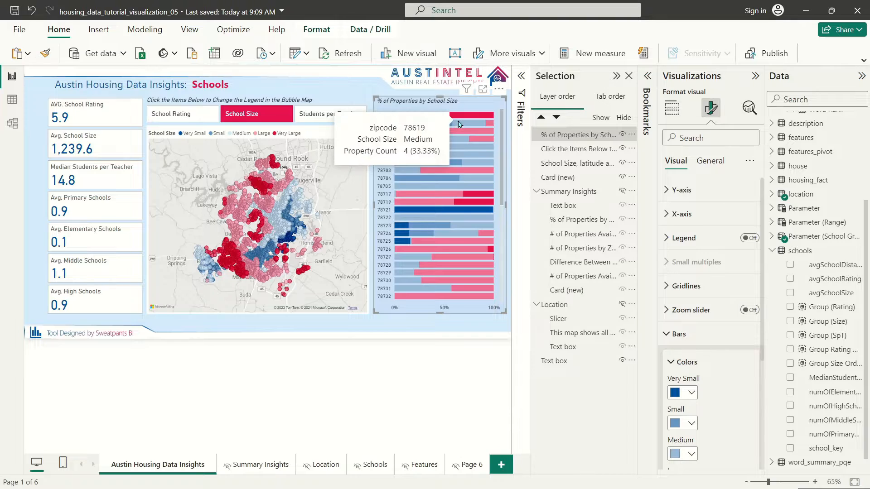
pyautogui.click(691, 455)
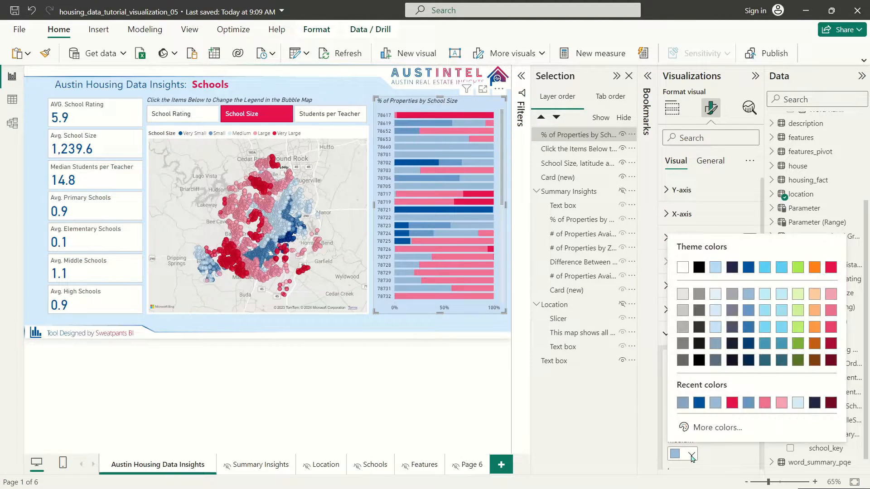
pyautogui.click(711, 431)
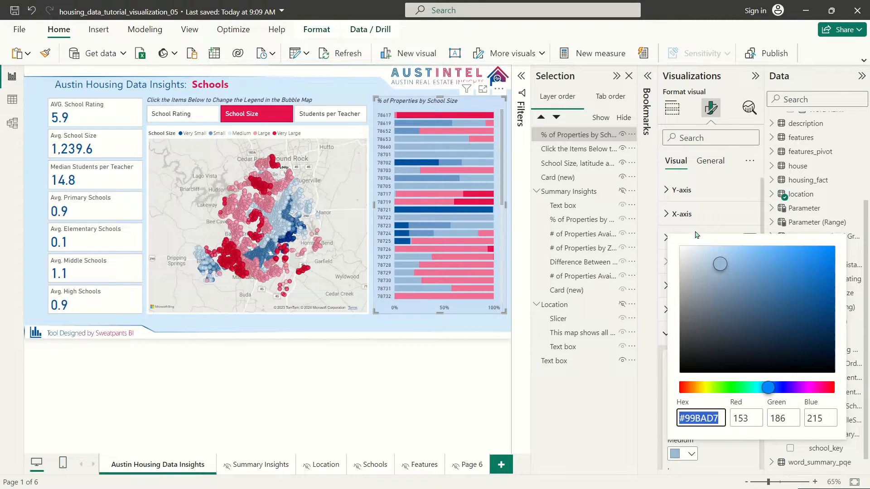
pyautogui.moveTo(721, 279); pyautogui.dragTo(721, 277)
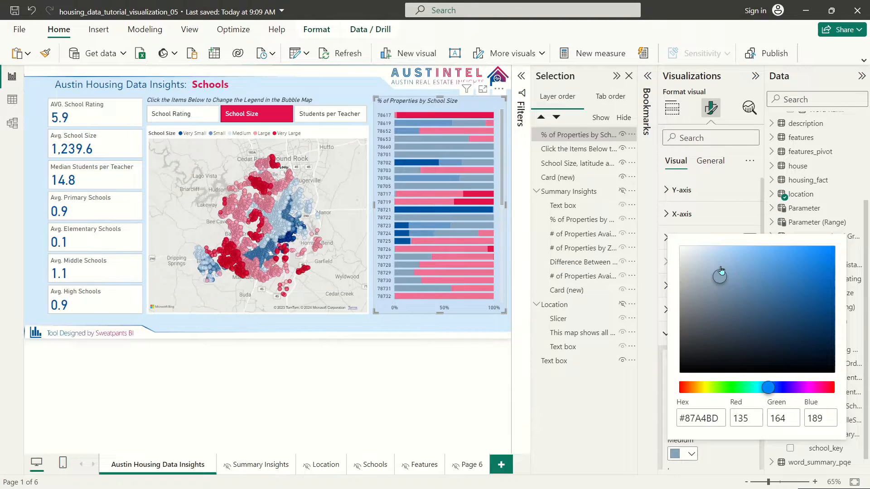
pyautogui.click(717, 261)
pyautogui.click(721, 272)
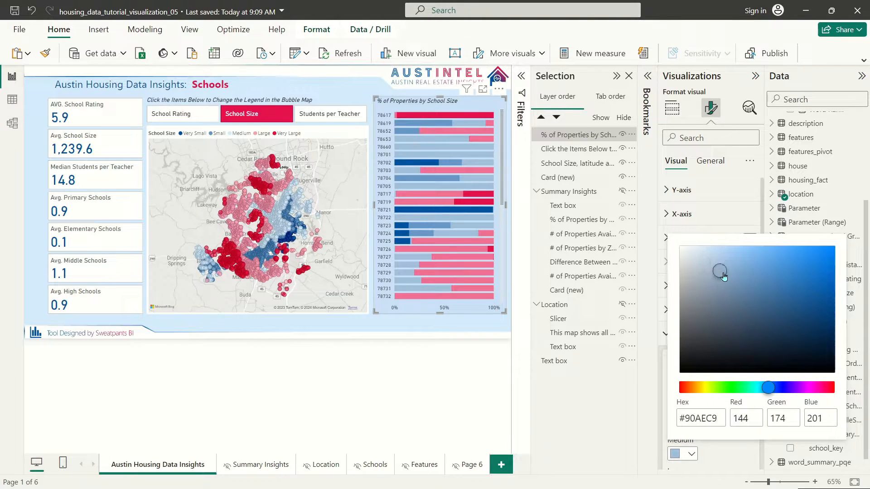
pyautogui.click(728, 451)
# Step: Set Small bars to #608AB1 and Very Small to #024785, then move the chart lower right
pyautogui.scroll(-3, 736, 444)
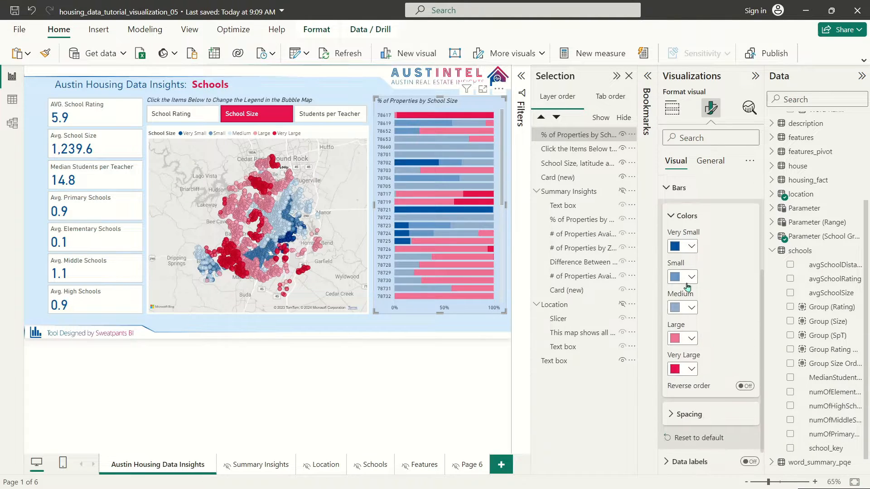
pyautogui.click(685, 277)
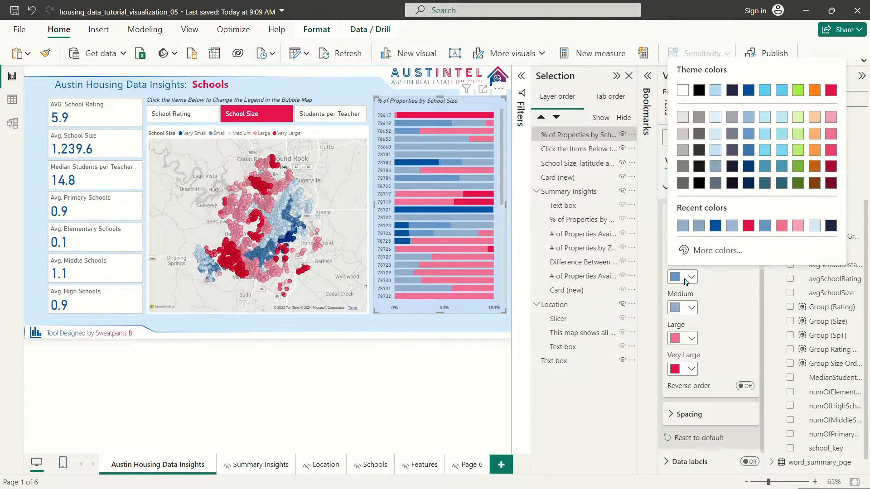
pyautogui.click(724, 254)
pyautogui.click(747, 107)
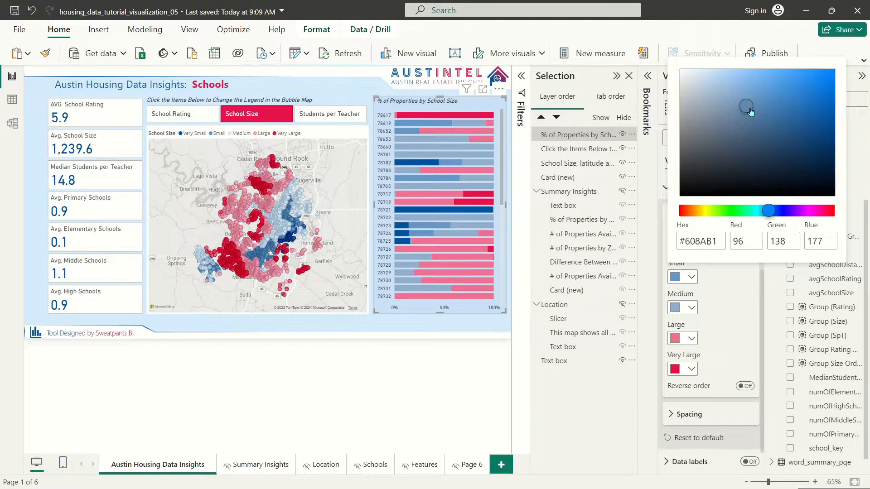
pyautogui.click(744, 303)
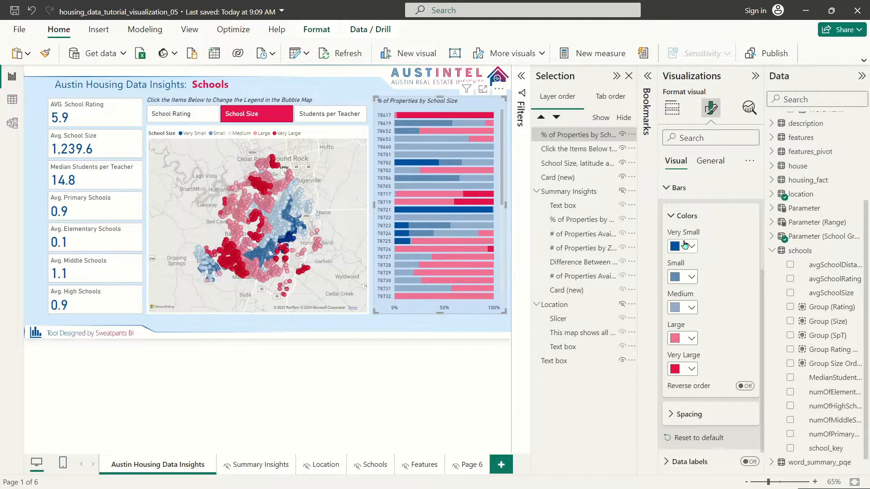
pyautogui.click(682, 246)
pyautogui.click(716, 454)
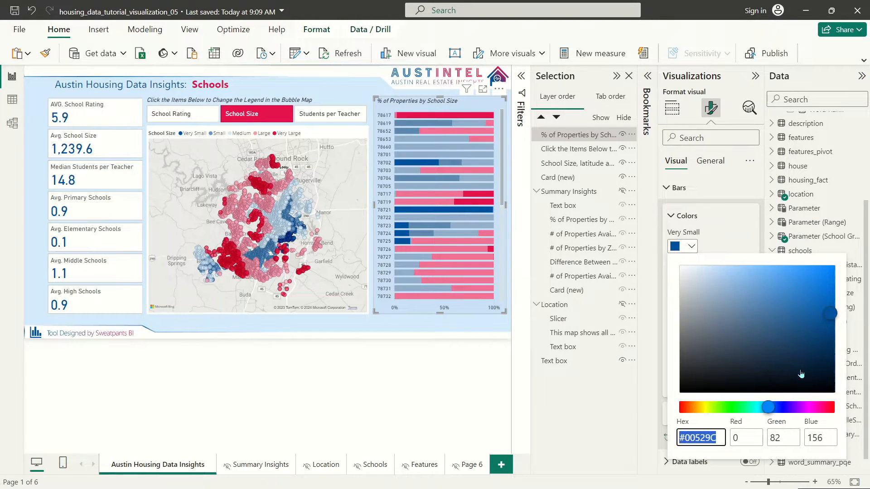
pyautogui.click(832, 331)
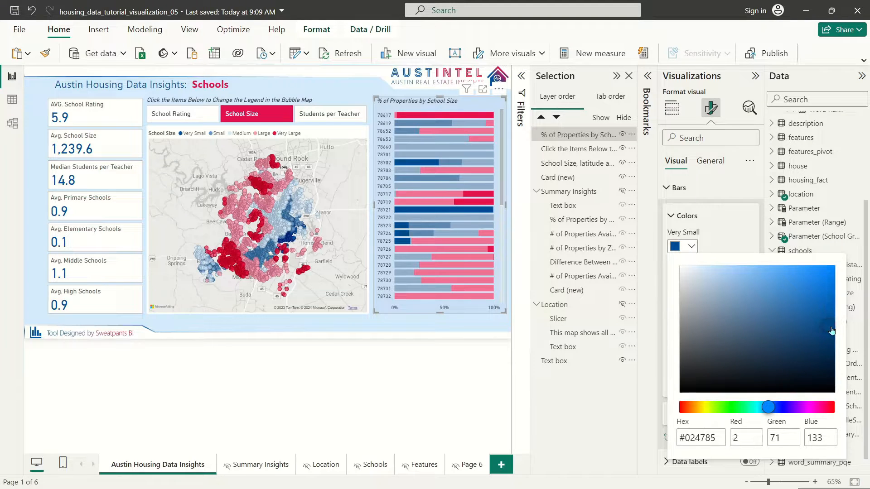
pyautogui.click(658, 156)
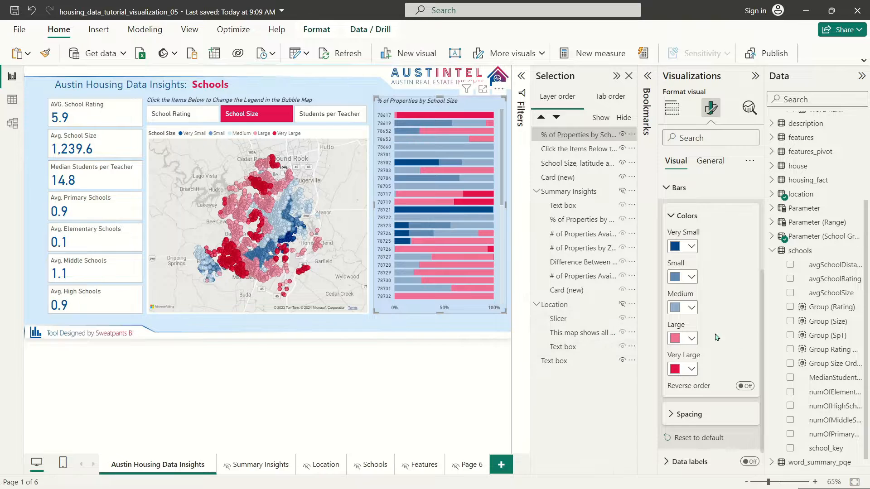
pyautogui.moveTo(429, 103); pyautogui.dragTo(469, 254)
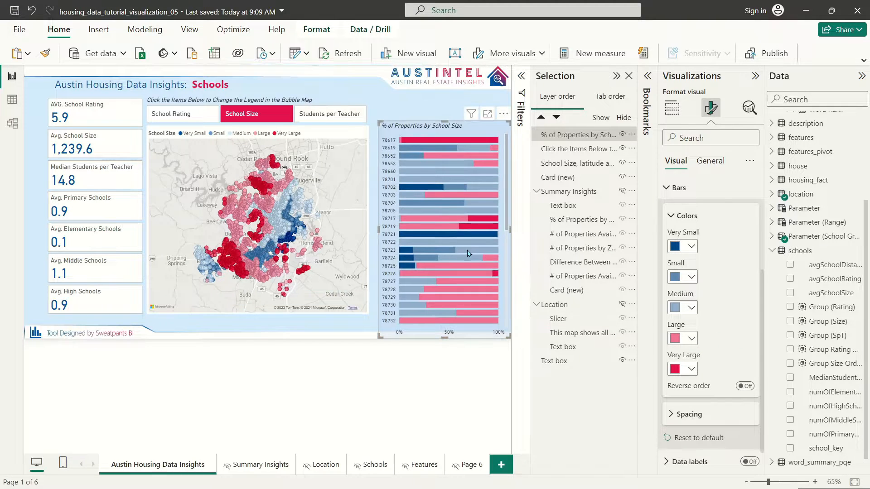
# Step: Undo the bar chart move, return to the Students per Teacher view, and keep its legend hidden
pyautogui.hotkey('ctrl', 'z')
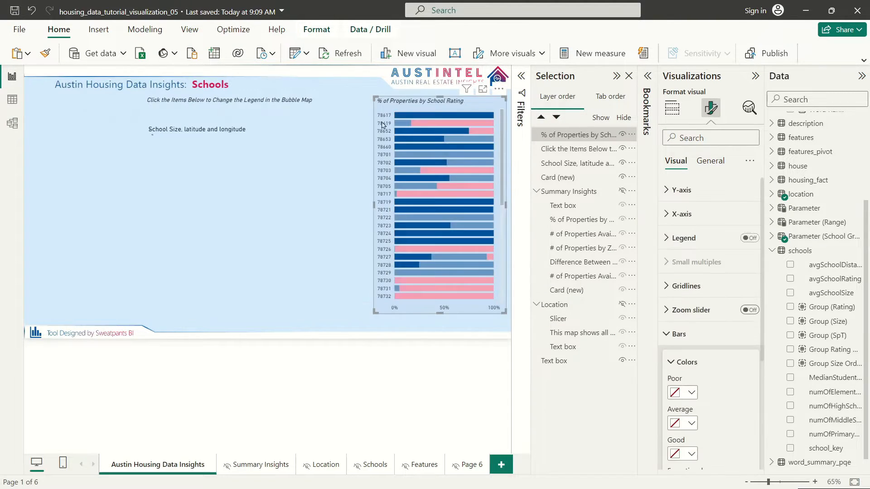
pyautogui.click(344, 85)
pyautogui.click(254, 113)
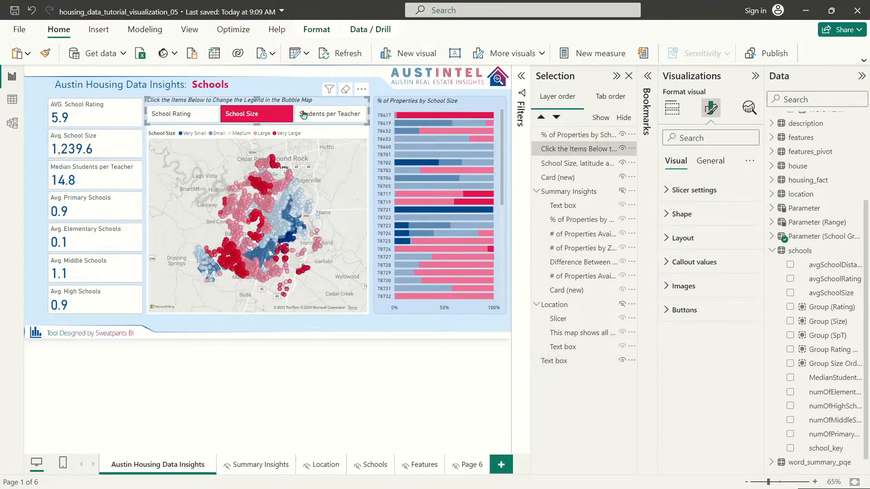
pyautogui.click(319, 115)
pyautogui.click(501, 172)
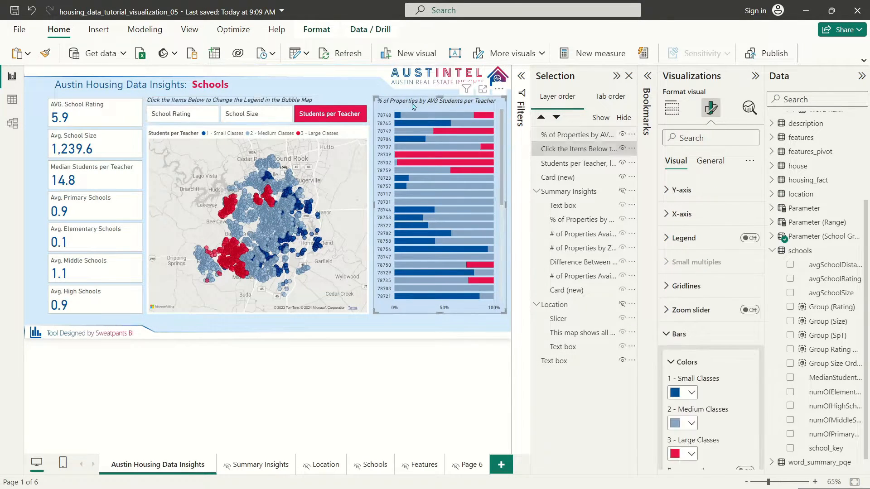
pyautogui.click(750, 238)
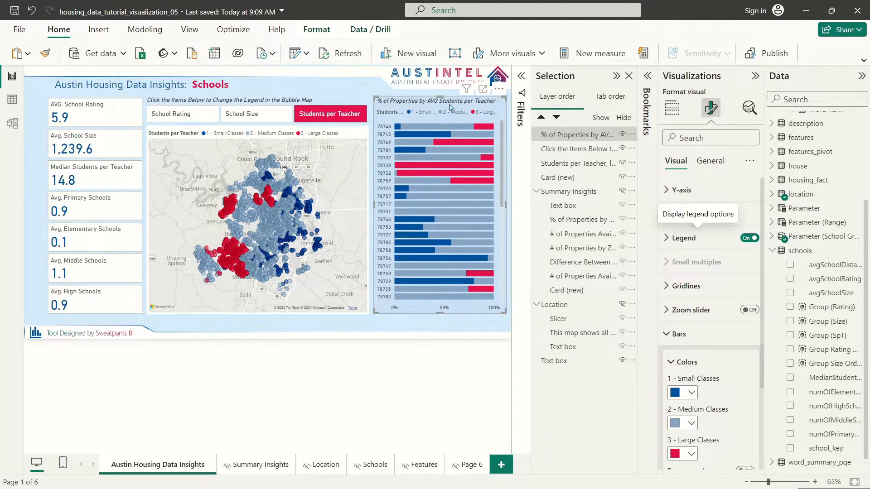
pyautogui.click(749, 238)
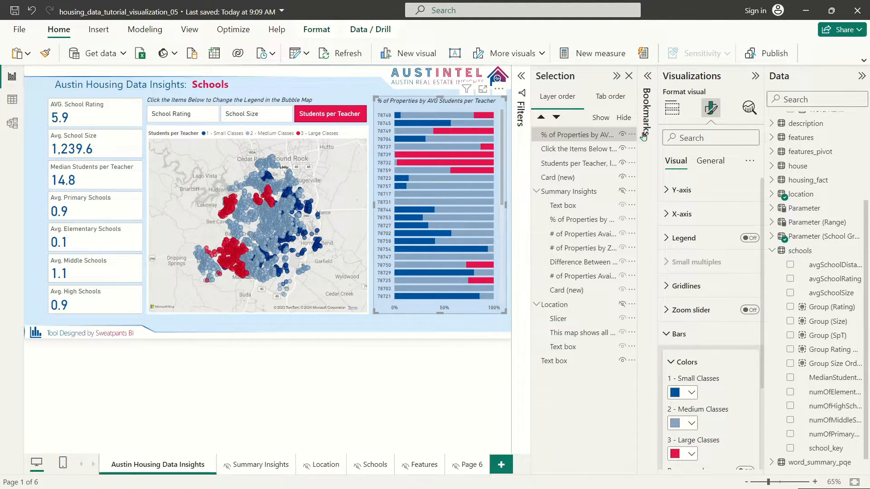
# Step: Turn on the bar chart subtitle and format it as DIN, size 12, italic
pyautogui.click(716, 161)
pyautogui.click(680, 214)
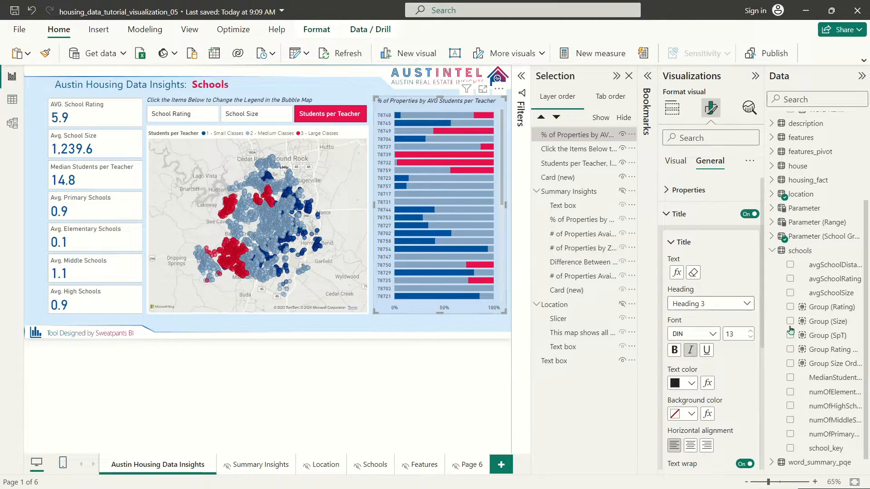
pyautogui.scroll(-3, 703, 356)
pyautogui.click(745, 346)
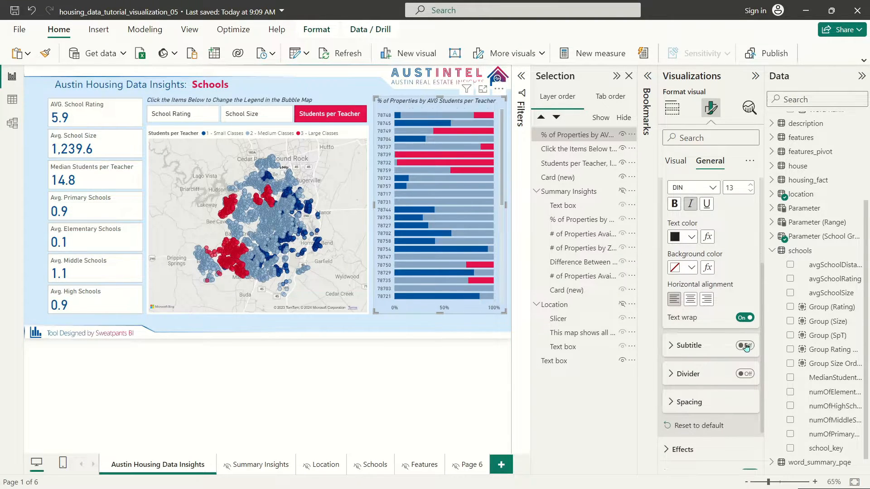
pyautogui.click(692, 348)
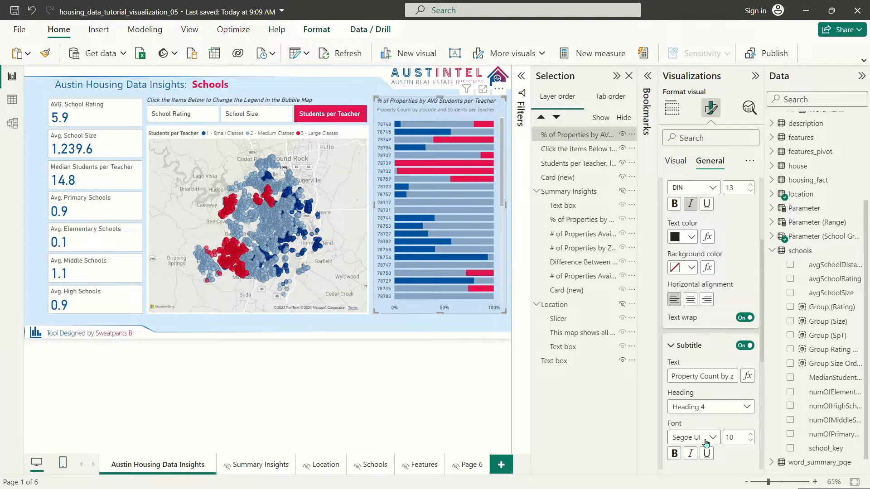
pyautogui.click(704, 440)
pyautogui.click(692, 279)
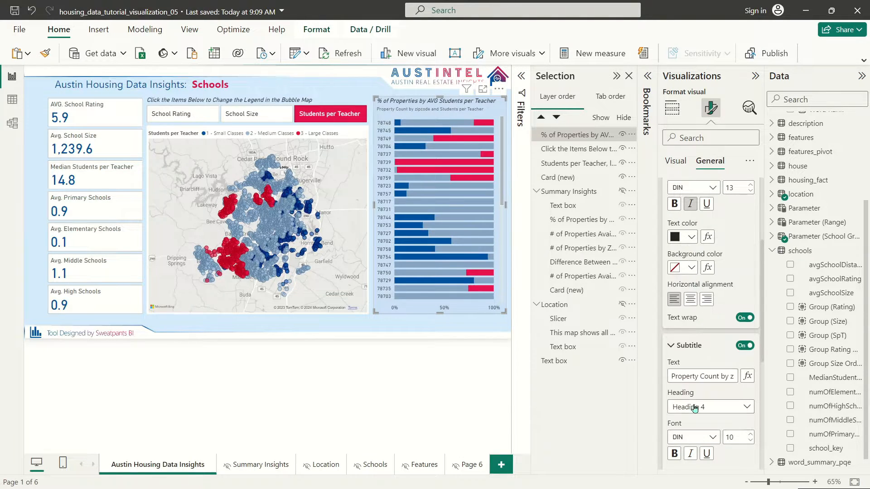
pyautogui.click(751, 433)
pyautogui.click(750, 434)
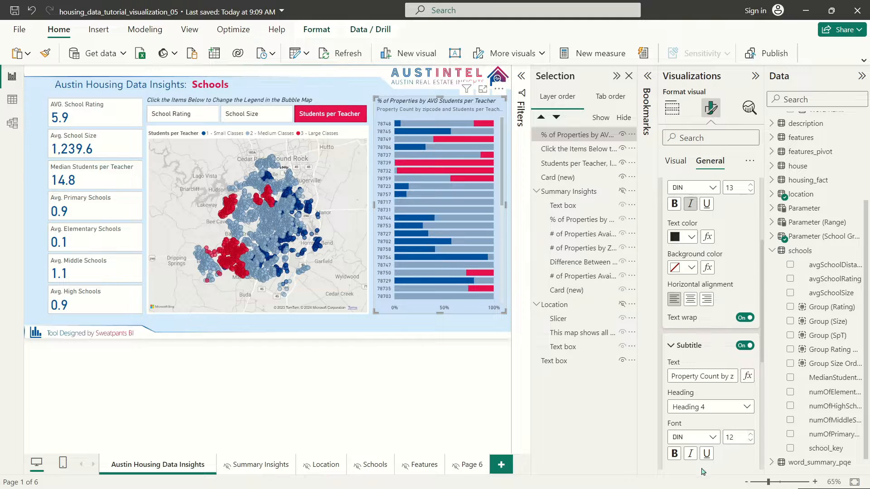
pyautogui.click(691, 453)
# Step: Change the subtitle text to 'Same Legend as Bubble Map'
pyautogui.doubleClick(700, 375)
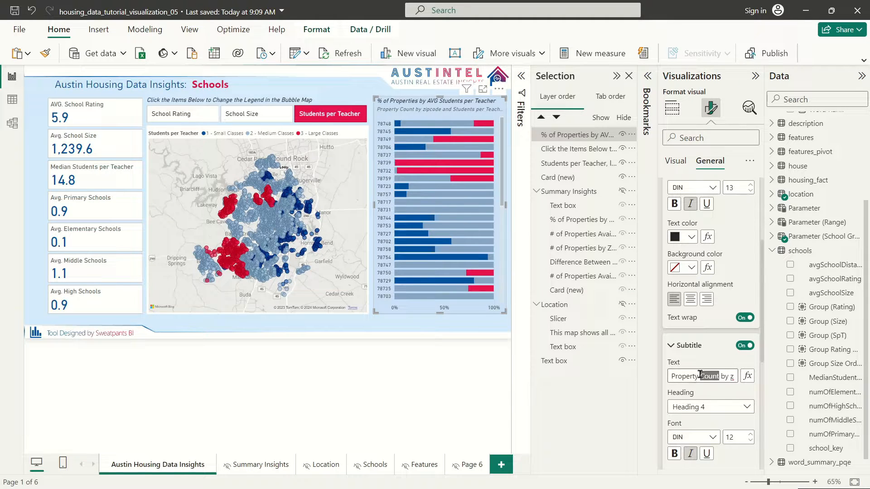
pyautogui.tripleClick(700, 374)
pyautogui.write('Legen')
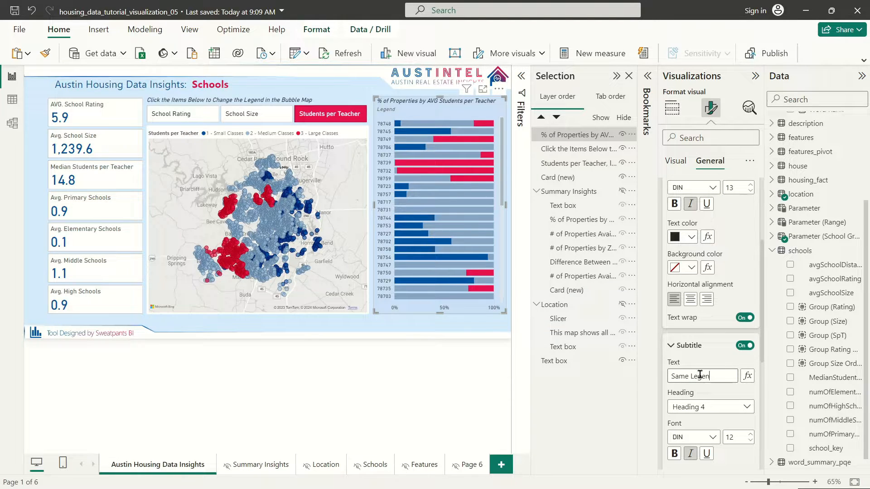
pyautogui.write('d as Bubble Map')
pyautogui.click(356, 84)
pyautogui.click(390, 88)
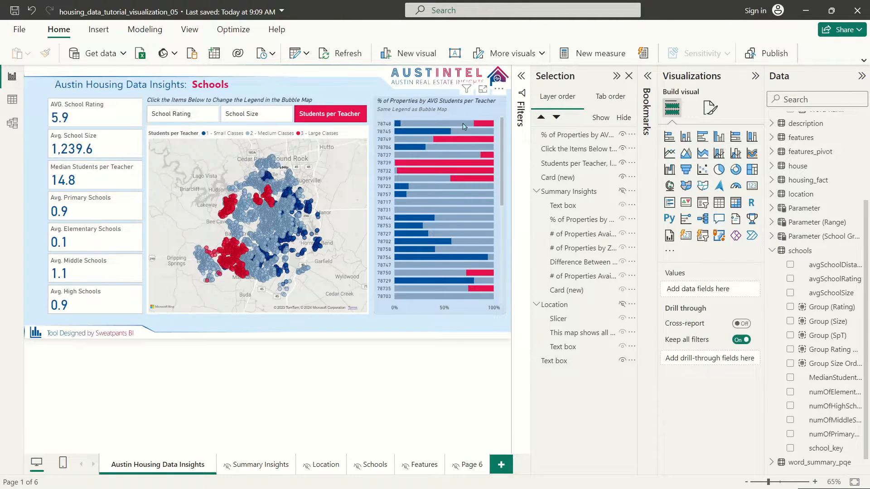
# Step: Cross-filter the bubble map to zip code 78748 and zoom and pan to inspect it
pyautogui.moveTo(465, 127)
pyautogui.click(388, 124)
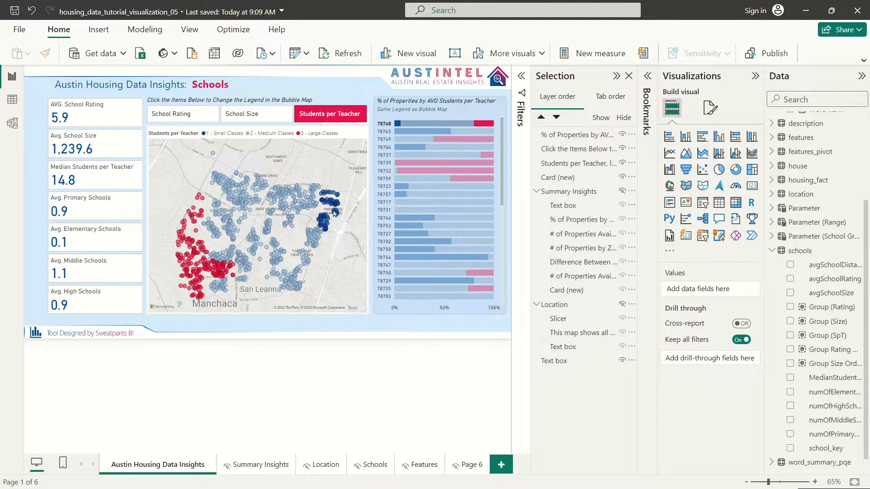
pyautogui.scroll(5, 201, 282)
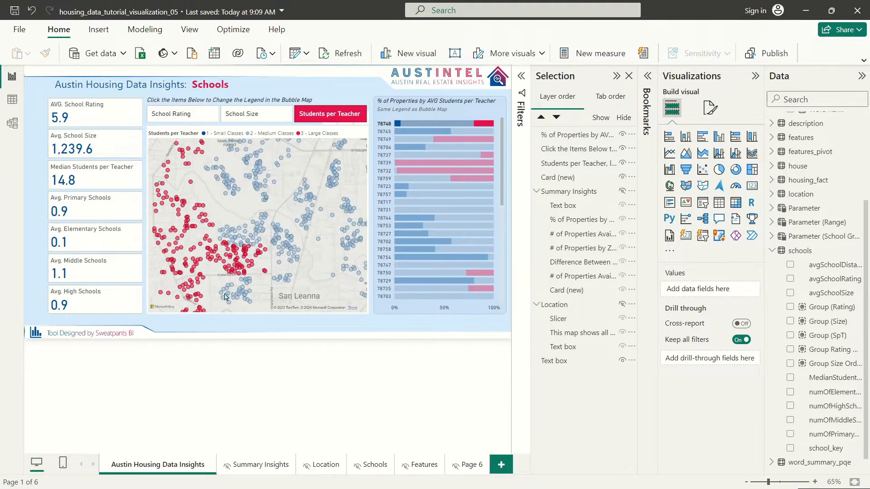
pyautogui.scroll(3, 212, 272)
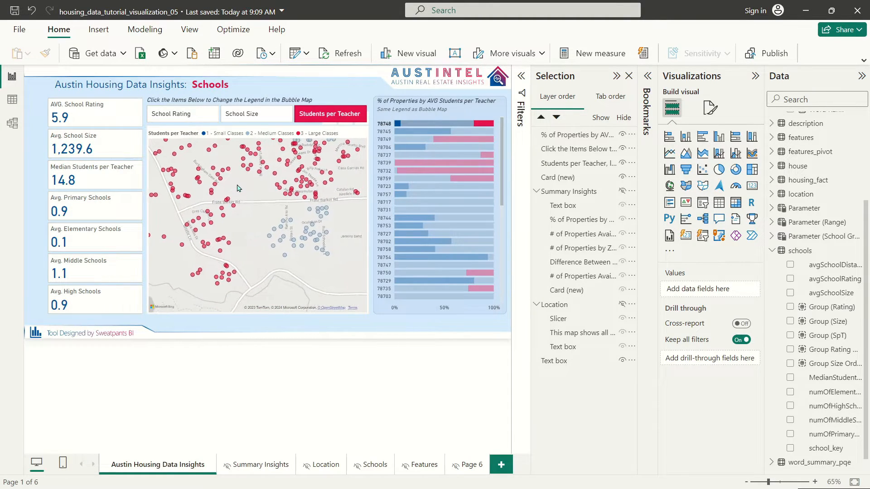
pyautogui.click(244, 193)
pyautogui.moveTo(256, 191); pyautogui.dragTo(273, 308)
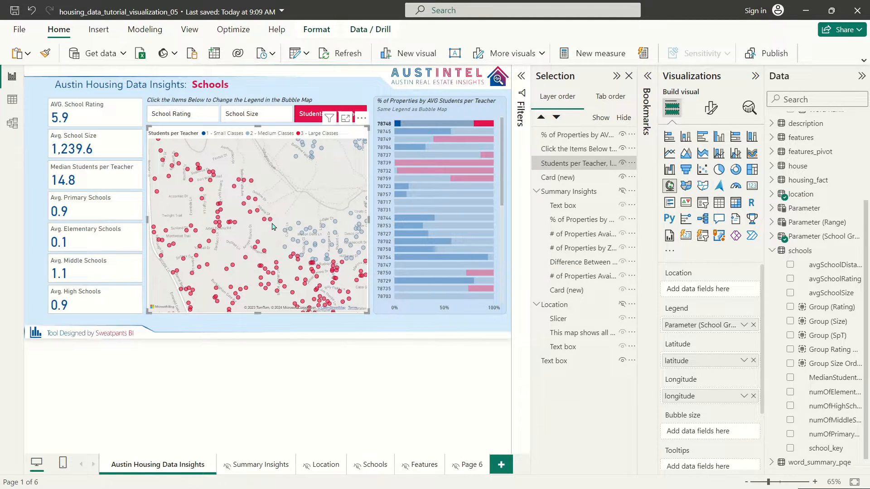
pyautogui.scroll(-3, 273, 227)
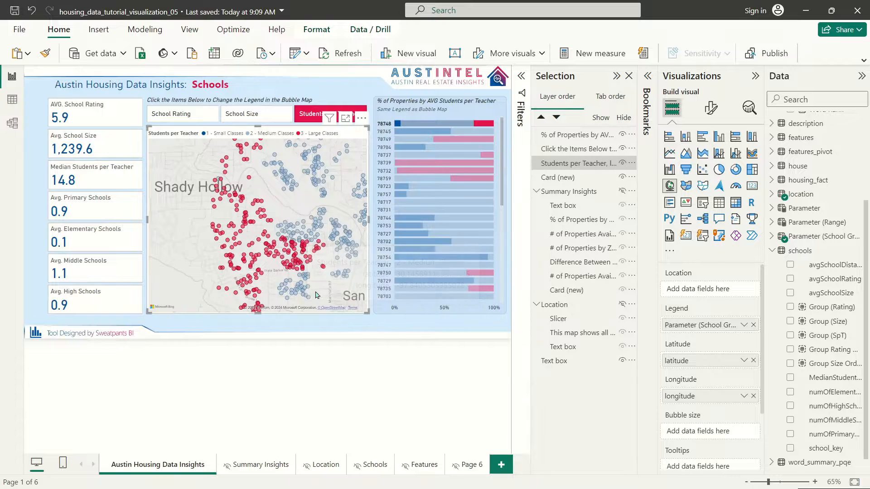
pyautogui.scroll(-4, 276, 251)
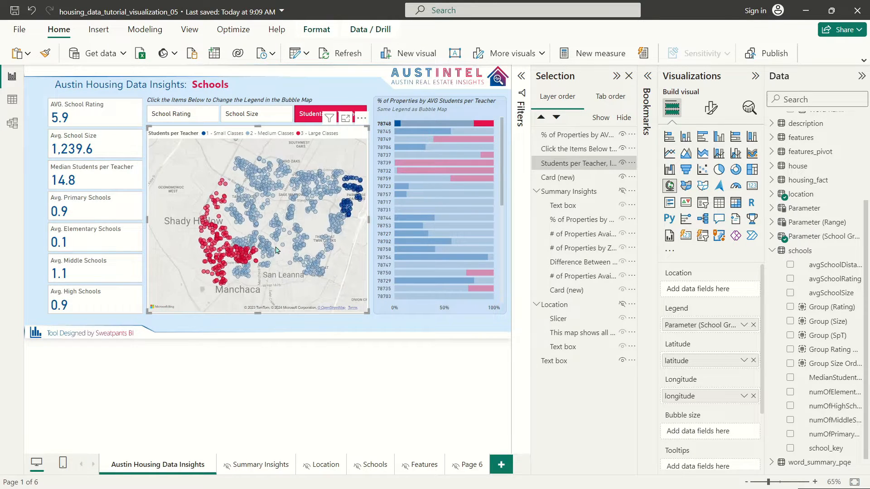
pyautogui.scroll(4, 276, 250)
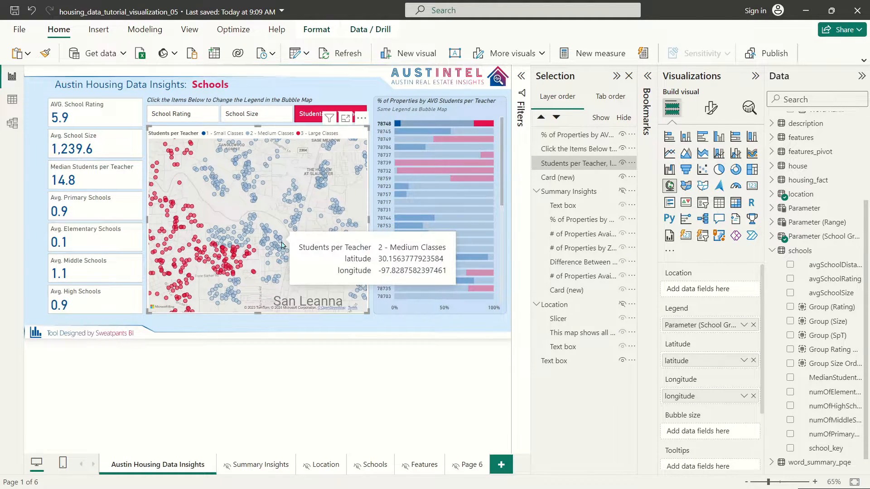
pyautogui.scroll(-4, 282, 245)
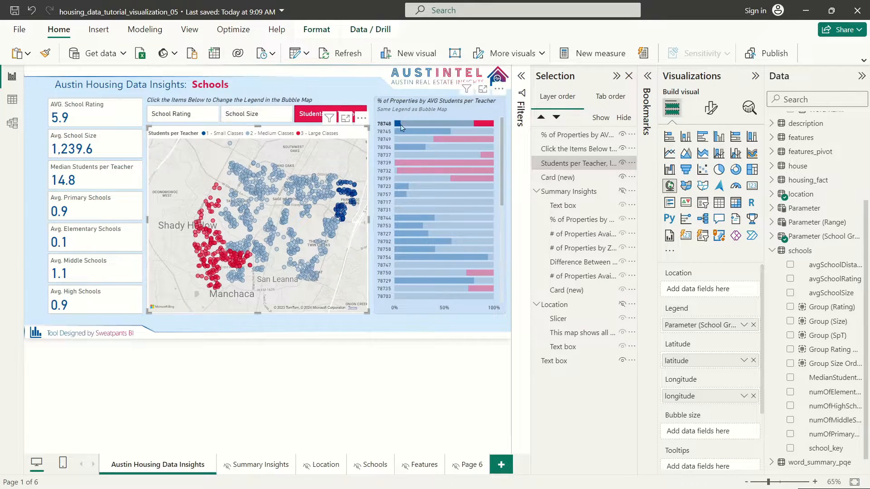
# Step: Cross-filter by zip codes 78745 and 78749, clear the filter, and bring up the Insert ribbon
pyautogui.click(386, 132)
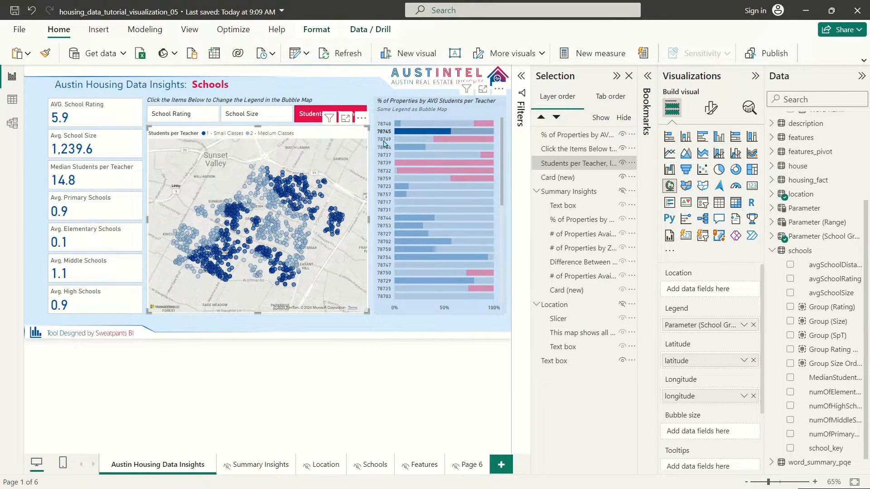
pyautogui.click(384, 140)
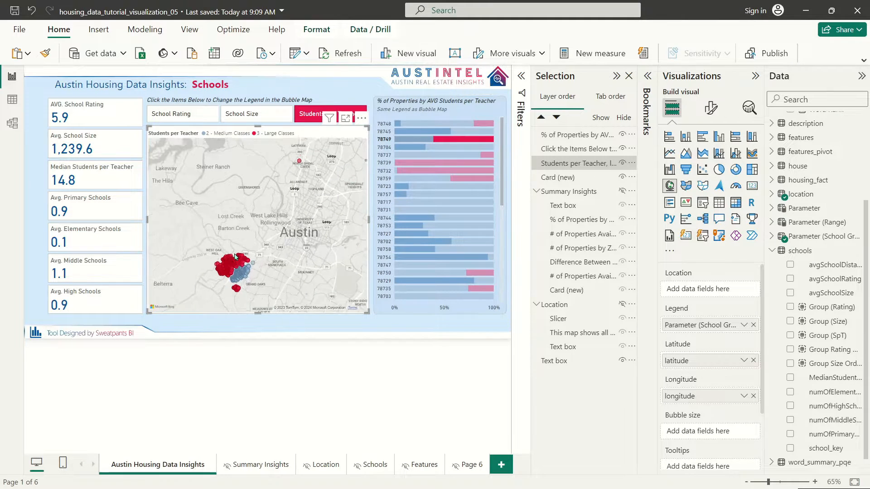
pyautogui.scroll(5, 235, 257)
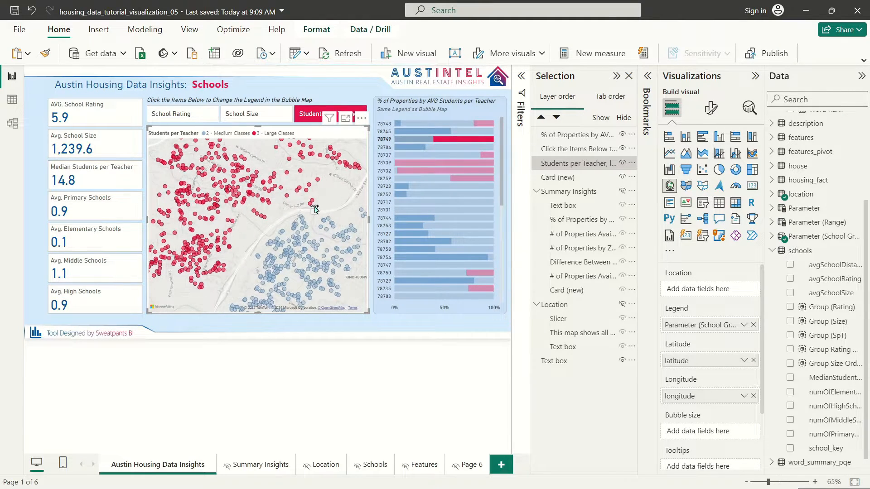
pyautogui.click(406, 284)
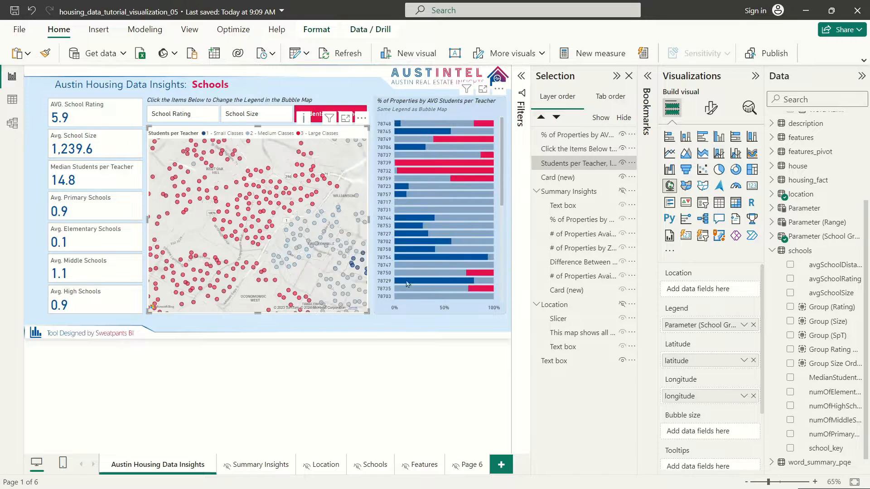
pyautogui.click(396, 324)
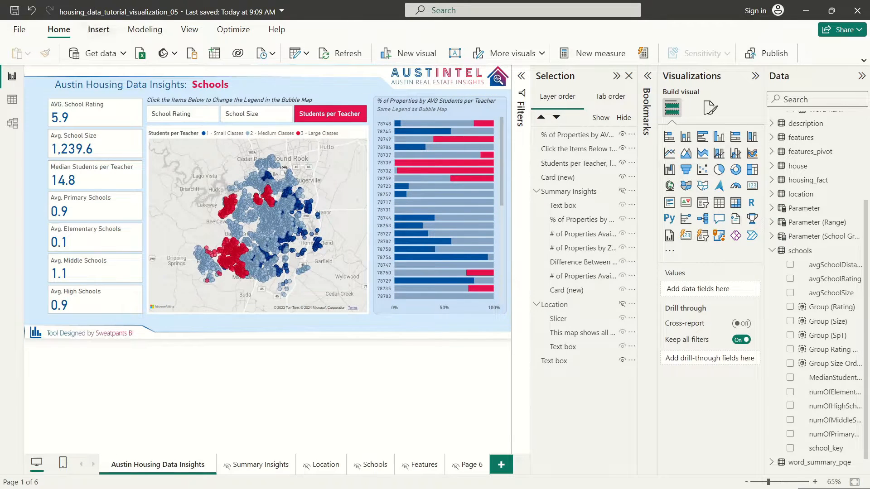
pyautogui.click(99, 29)
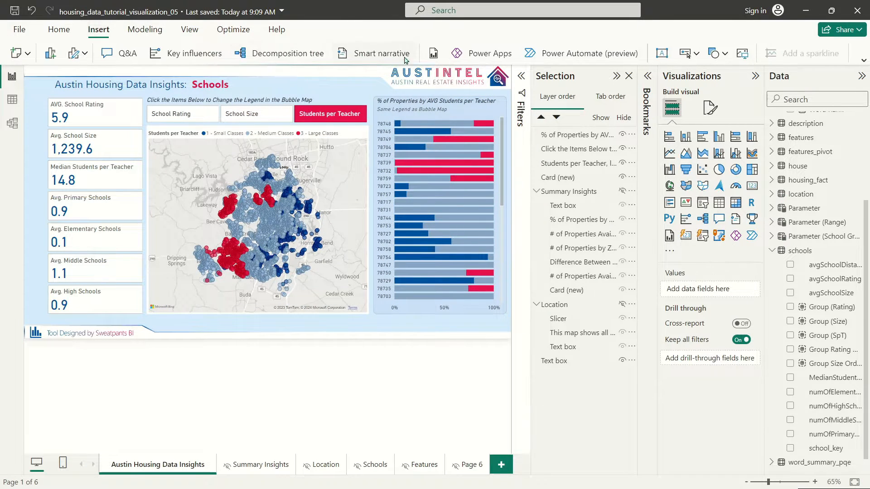
# Step: Add a text box at the page bottom, slightly taller, with its background turned off
pyautogui.click(662, 53)
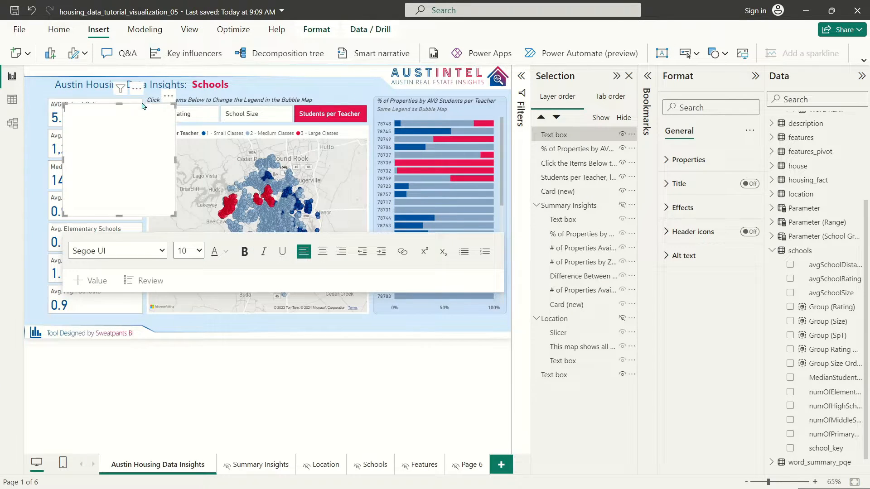
pyautogui.moveTo(144, 109); pyautogui.dragTo(507, 316)
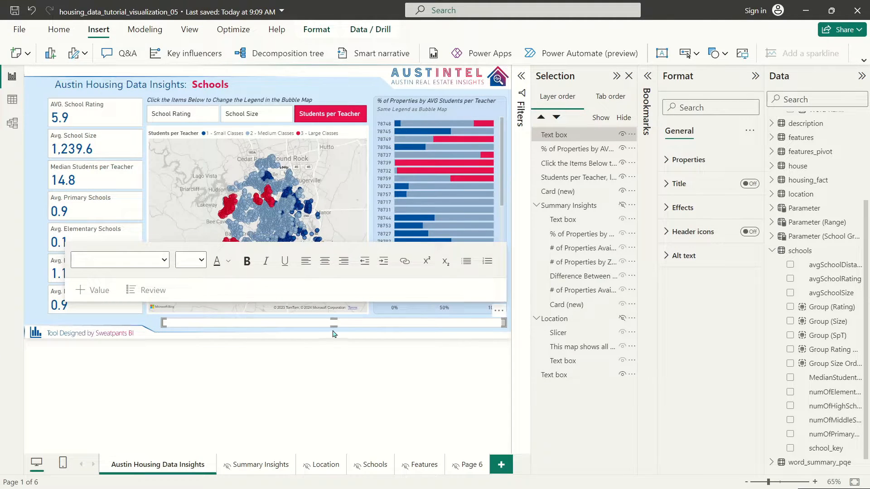
pyautogui.moveTo(335, 324); pyautogui.dragTo(335, 329)
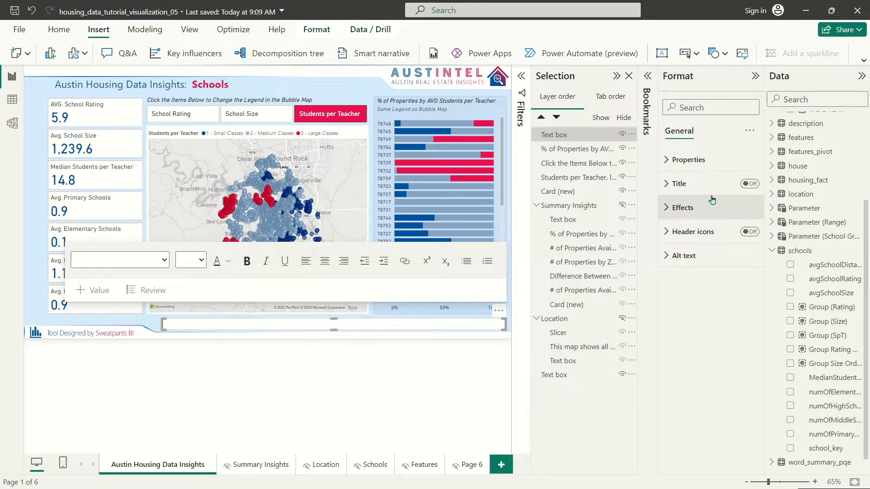
pyautogui.click(673, 208)
pyautogui.click(745, 237)
pyautogui.click(269, 322)
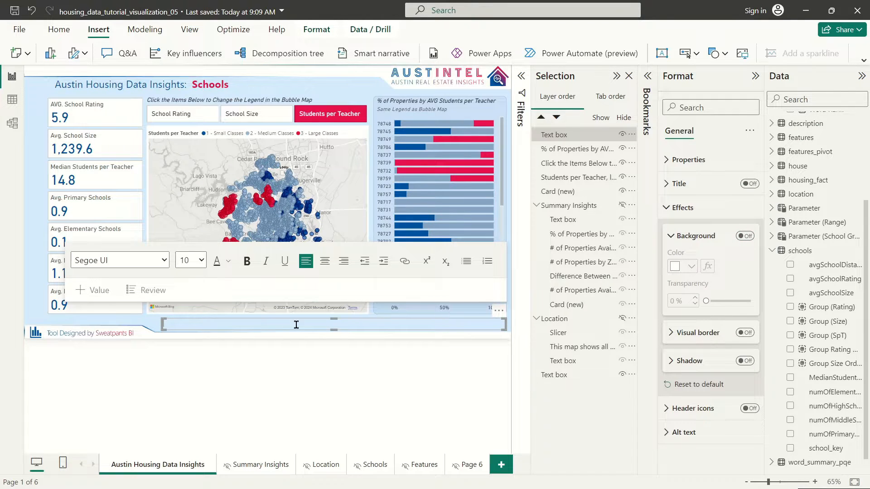
pyautogui.click(270, 322)
pyautogui.click(270, 321)
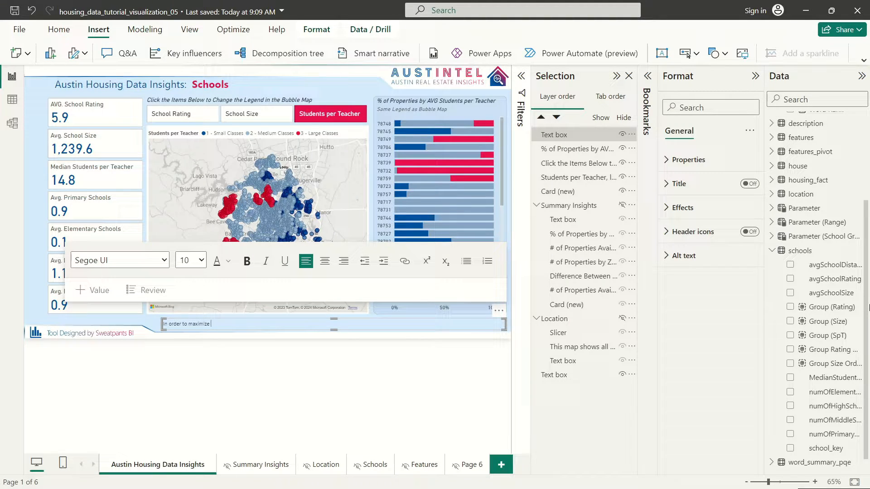
# Step: Finish the footnote about clicking zip codes in the stacked bar chart, italic at size 11
pyautogui.write('use')
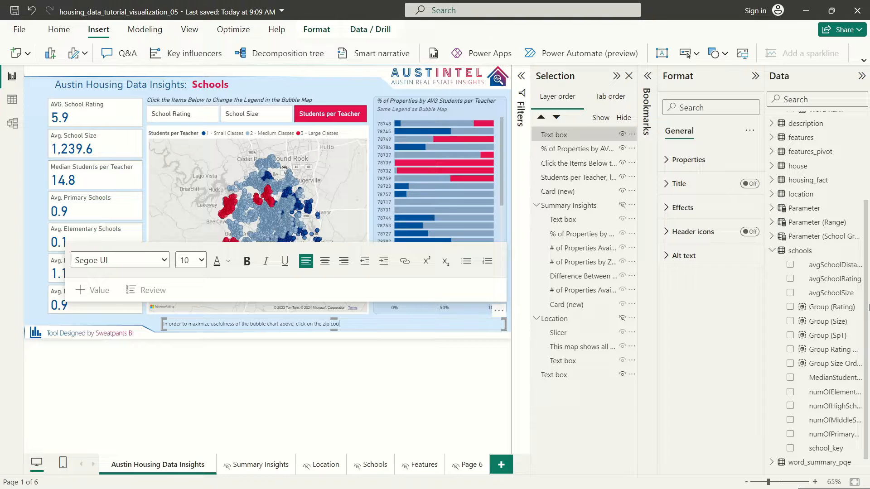
pyautogui.write('he stacked bar')
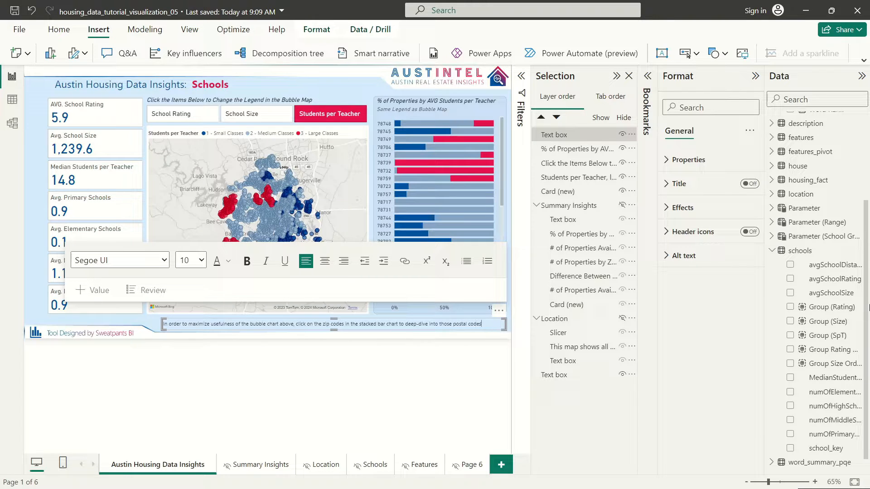
pyautogui.hotkey('ctrl', 'a')
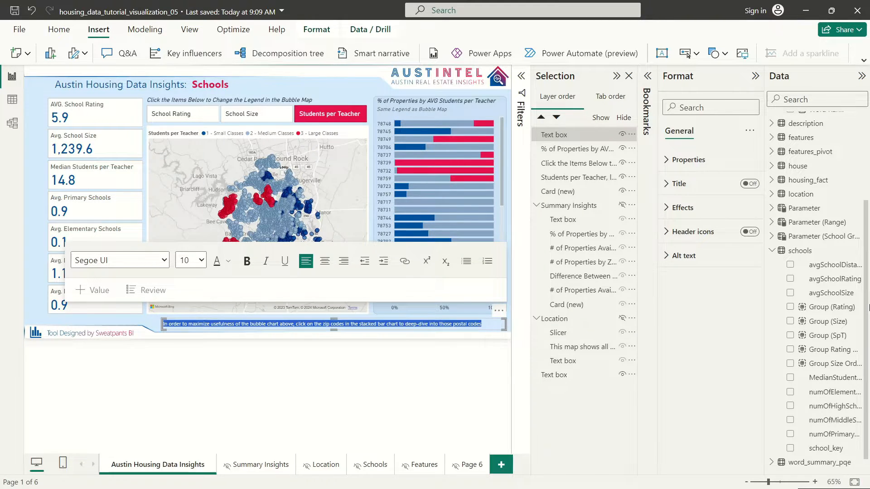
pyautogui.hotkey('ctrl', 'i')
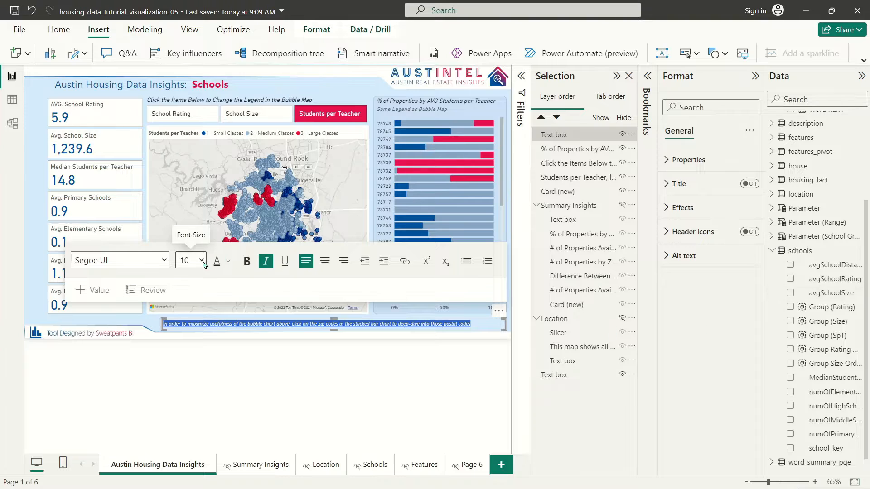
pyautogui.click(186, 262)
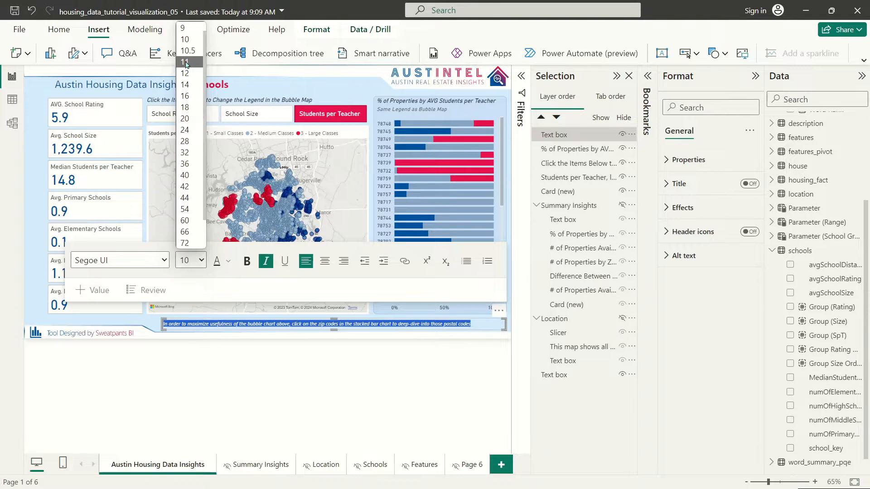
pyautogui.click(186, 63)
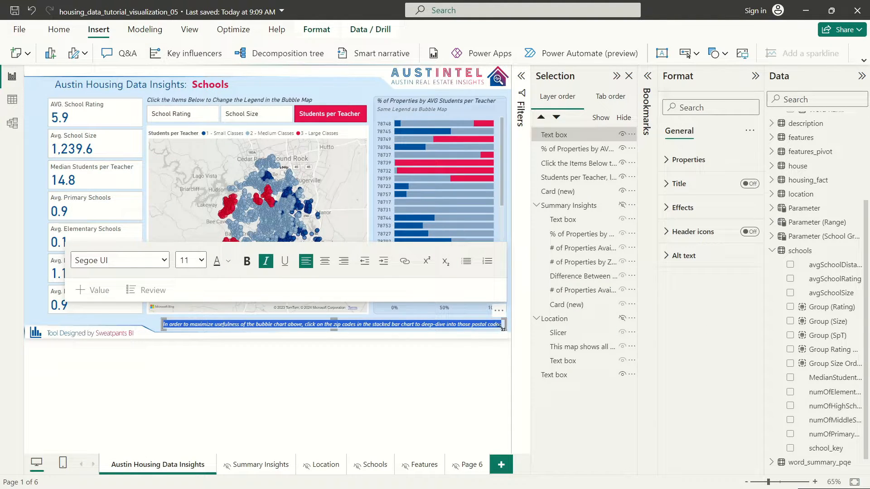
pyautogui.click(220, 324)
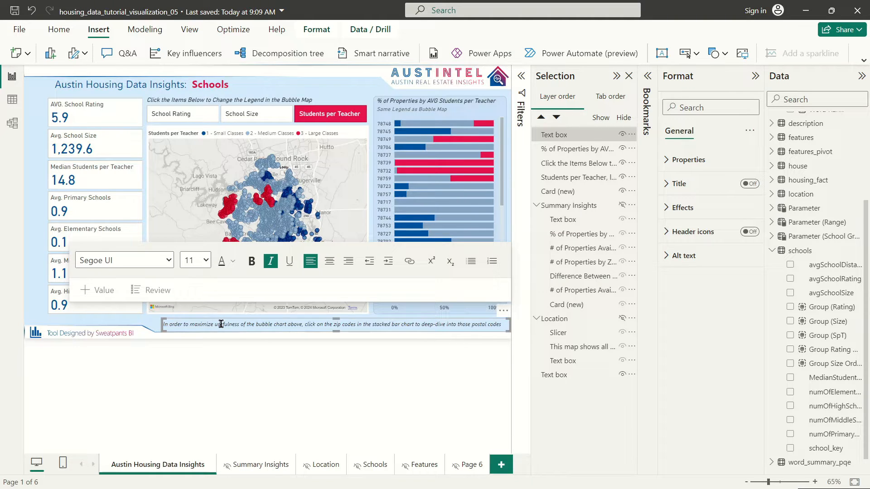
pyautogui.tripleClick(221, 324)
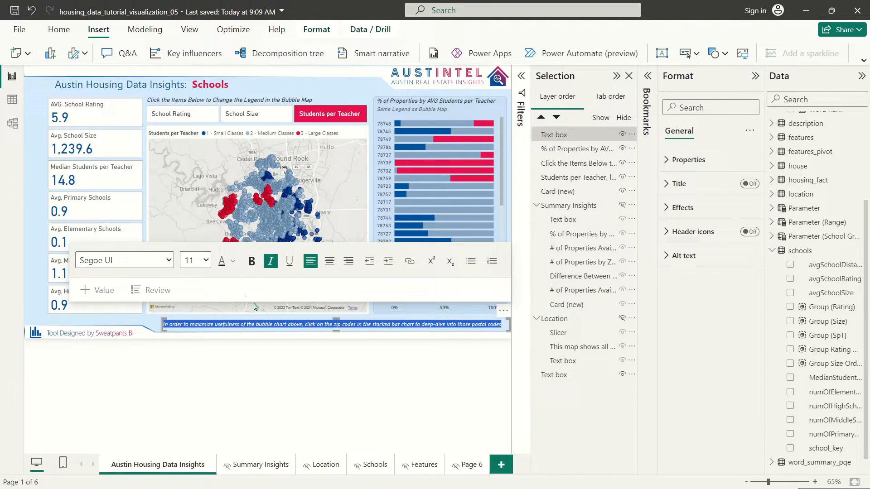
pyautogui.click(173, 325)
pyautogui.click(137, 317)
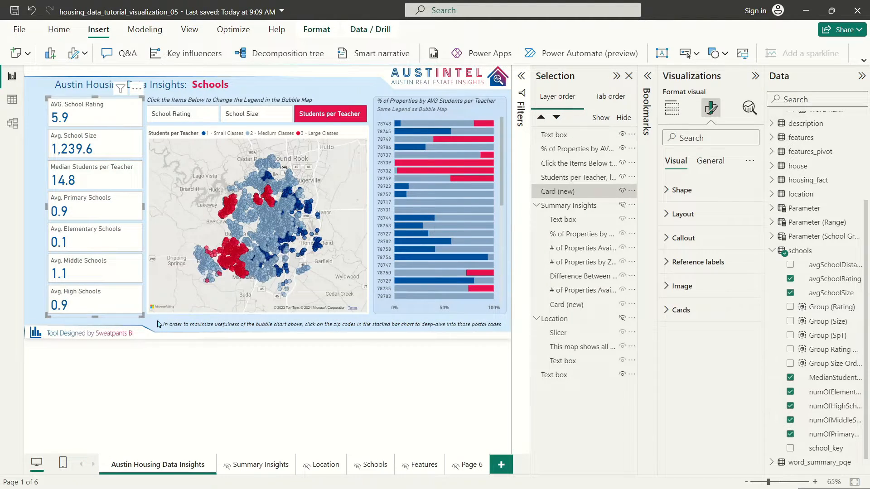
# Step: Select all the Schools view visuals, including the title, card and footnote
pyautogui.click(158, 323)
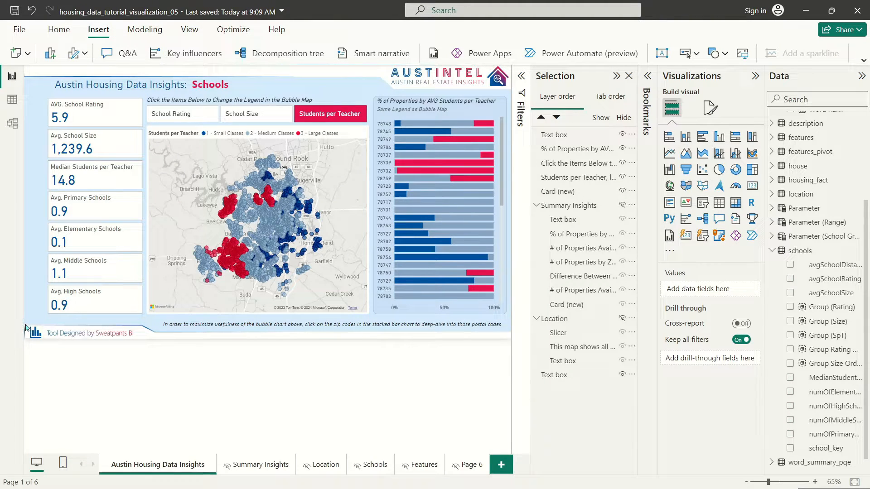
pyautogui.moveTo(25, 328); pyautogui.dragTo(285, 338)
pyautogui.click(120, 319)
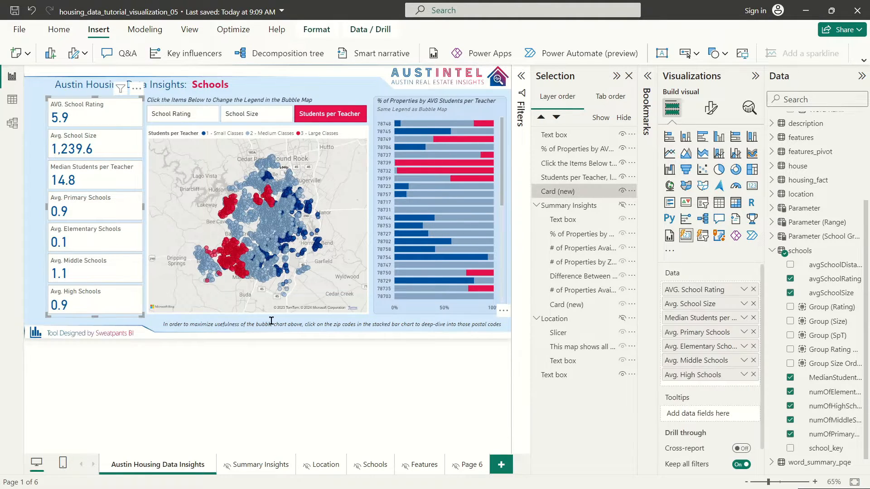
pyautogui.click(271, 321)
pyautogui.click(314, 342)
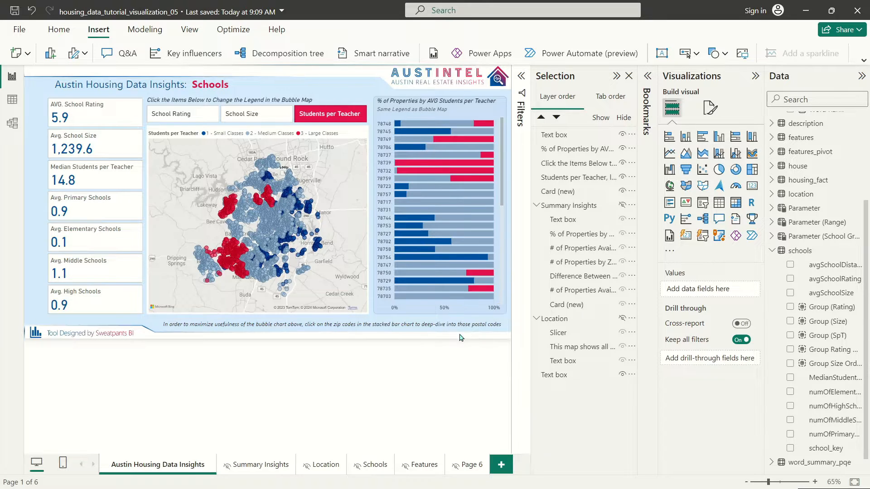
pyautogui.click(70, 79)
pyautogui.click(71, 74)
pyautogui.click(70, 79)
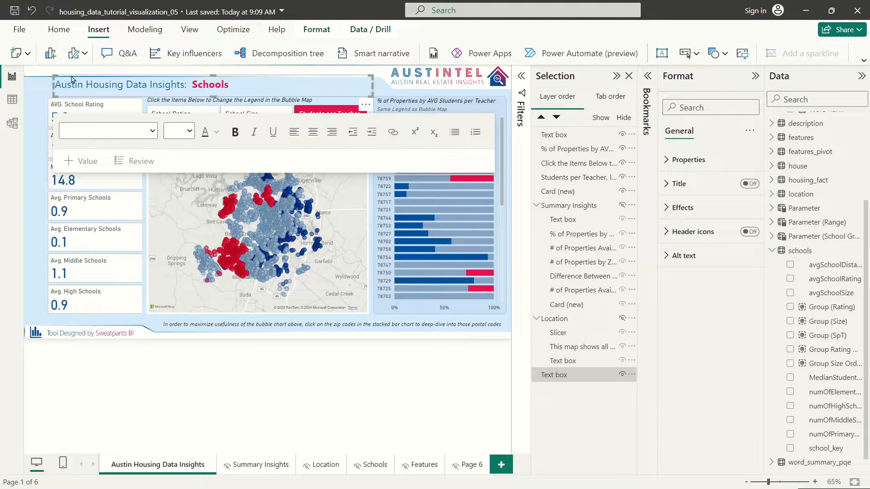
pyautogui.click(41, 76)
pyautogui.moveTo(35, 71); pyautogui.dragTo(511, 341)
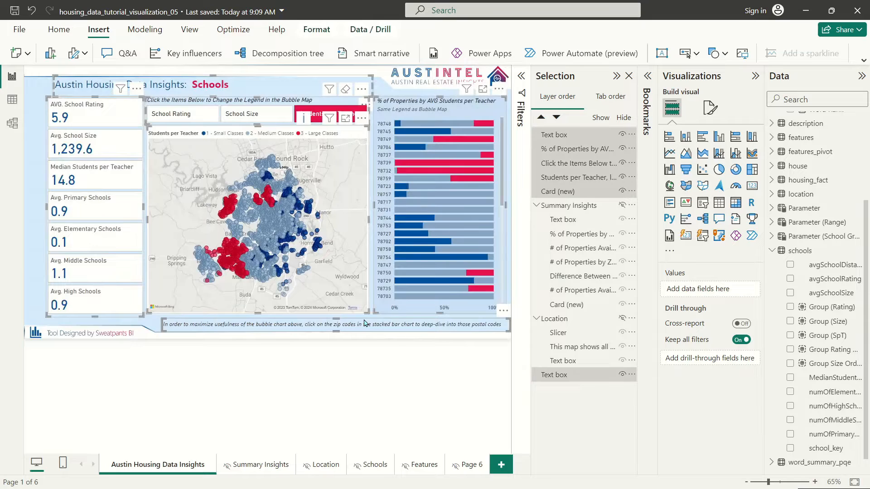
# Step: Group the selected visuals, move the group below Summary Insights and Location, and name it Schools
pyautogui.rightClick(365, 323)
pyautogui.moveTo(417, 327)
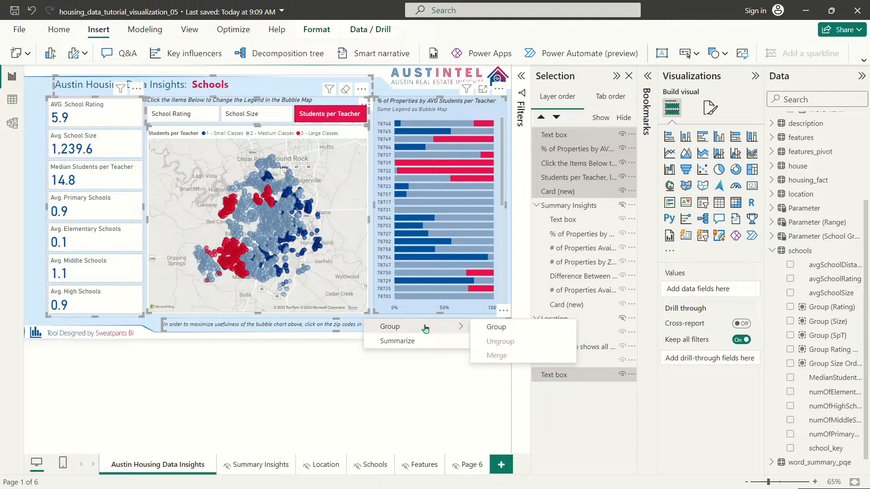
pyautogui.click(525, 333)
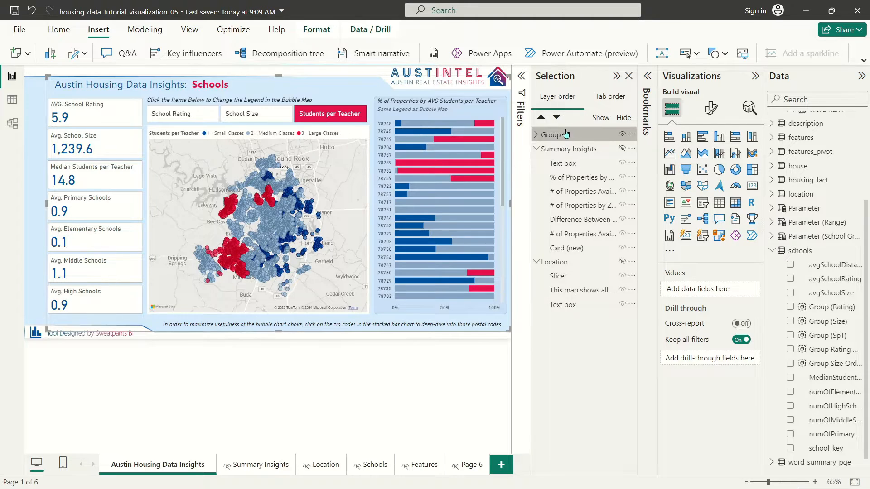
pyautogui.click(537, 262)
pyautogui.click(537, 148)
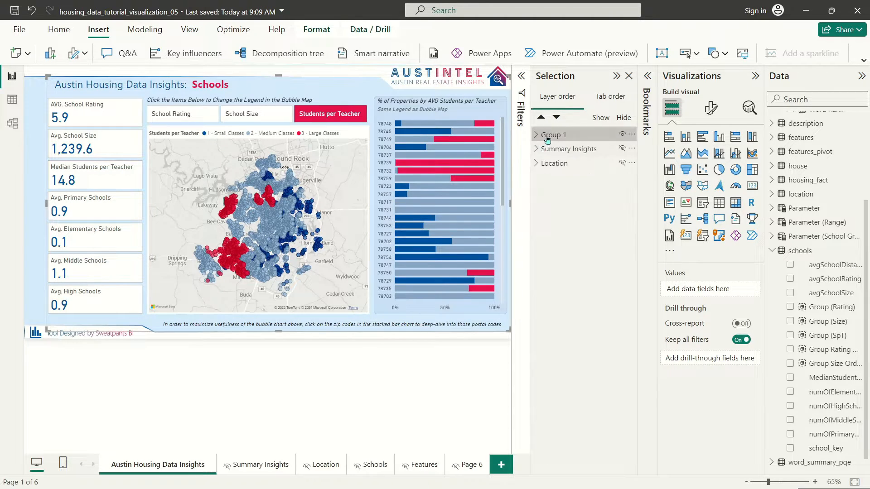
pyautogui.moveTo(546, 136); pyautogui.dragTo(563, 165)
pyautogui.doubleClick(554, 162)
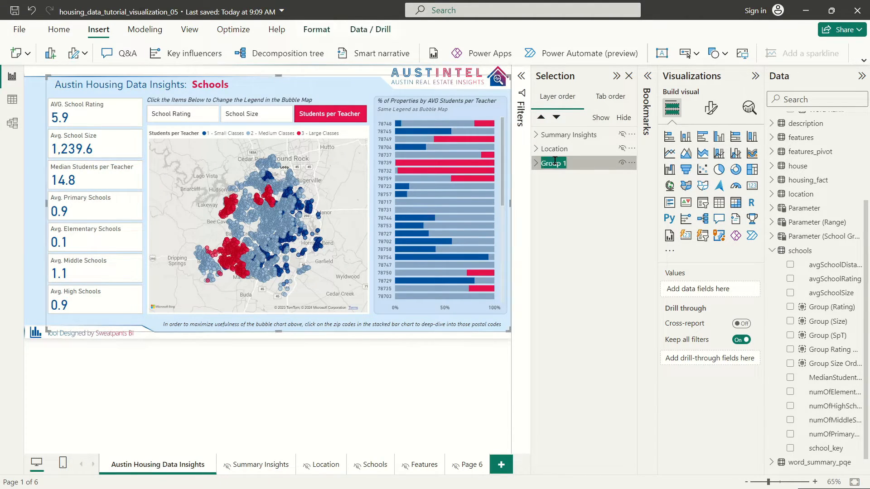
pyautogui.write('Schools')
# Step: Update the Schools bookmark with the current view, then apply the Location bookmark
pyautogui.click(647, 78)
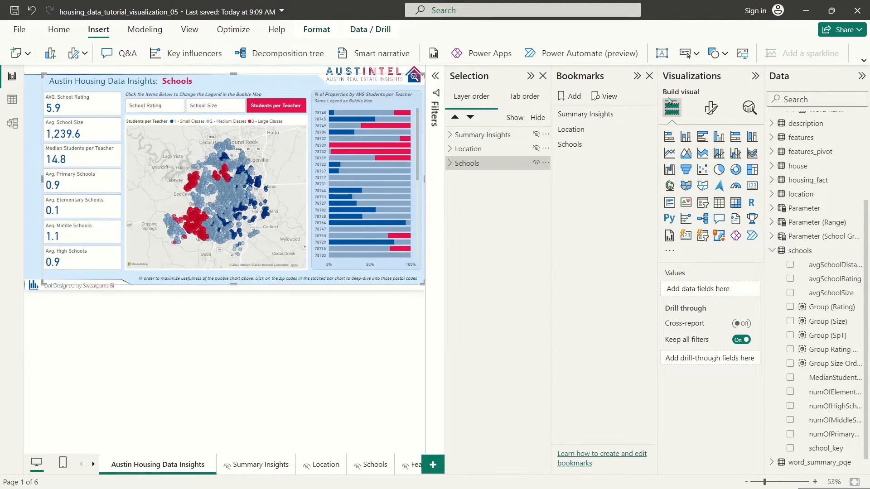
pyautogui.rightClick(588, 146)
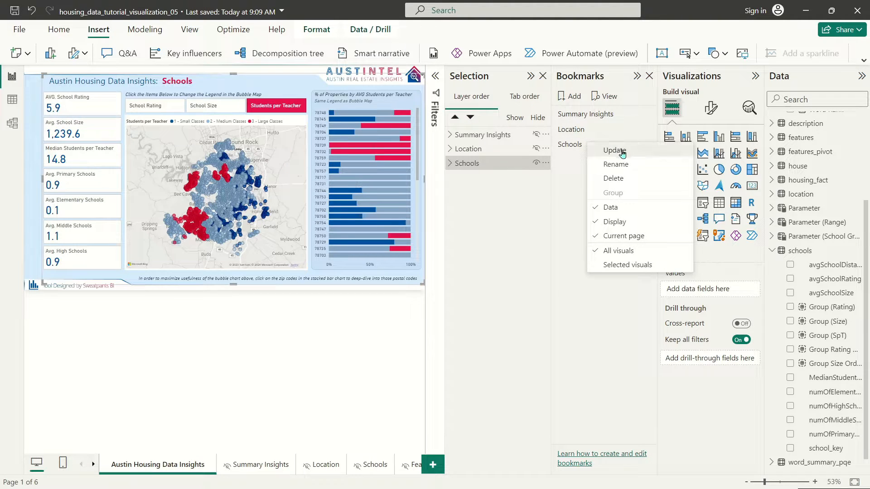
pyautogui.click(620, 151)
pyautogui.click(594, 130)
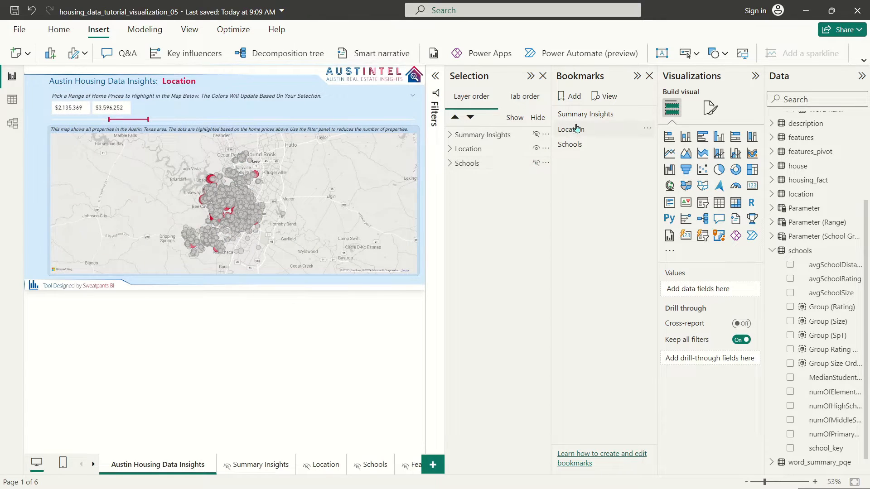
pyautogui.rightClick(578, 131)
# Step: Make the Schools group visible and update the Schools bookmark to include it
pyautogui.press('Escape')
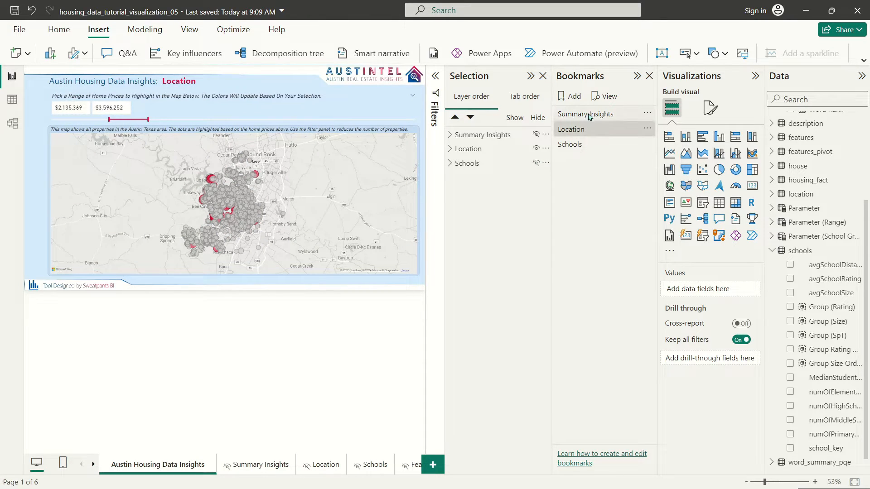
pyautogui.click(586, 116)
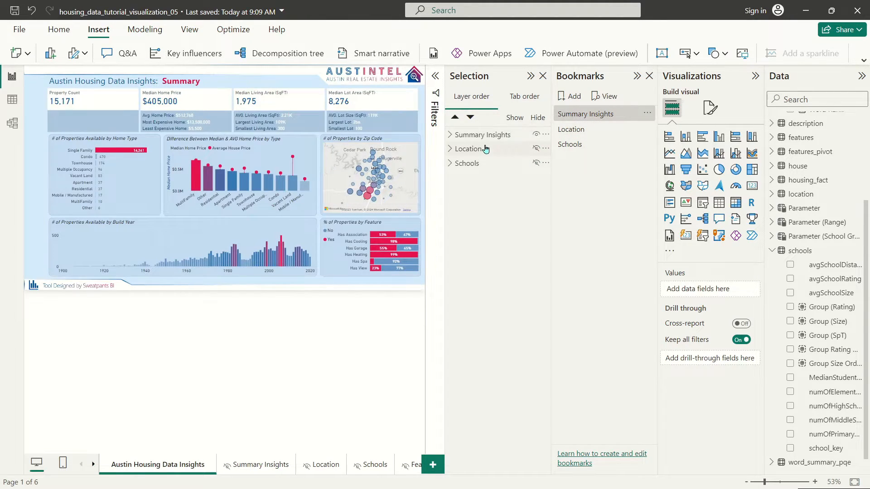
pyautogui.click(599, 149)
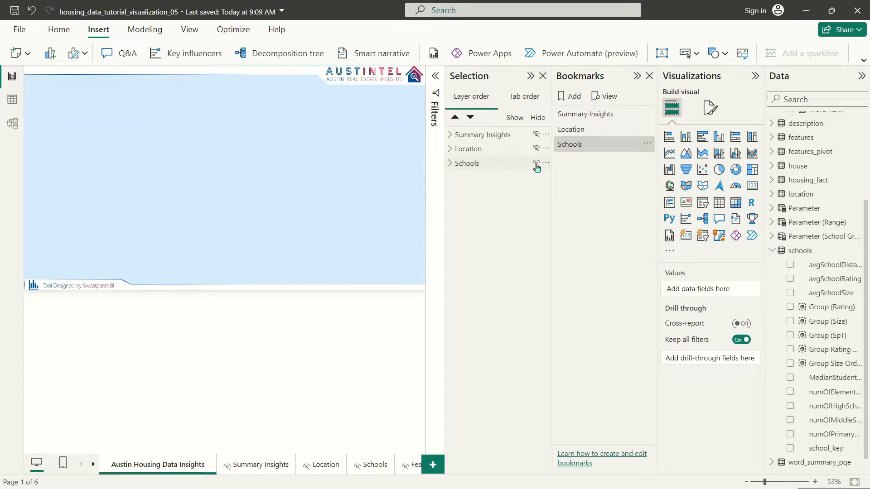
pyautogui.click(573, 152)
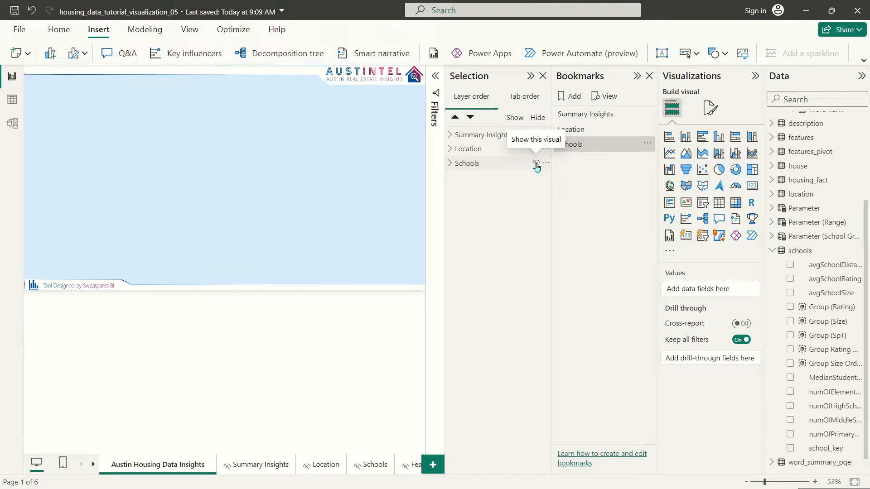
pyautogui.click(536, 164)
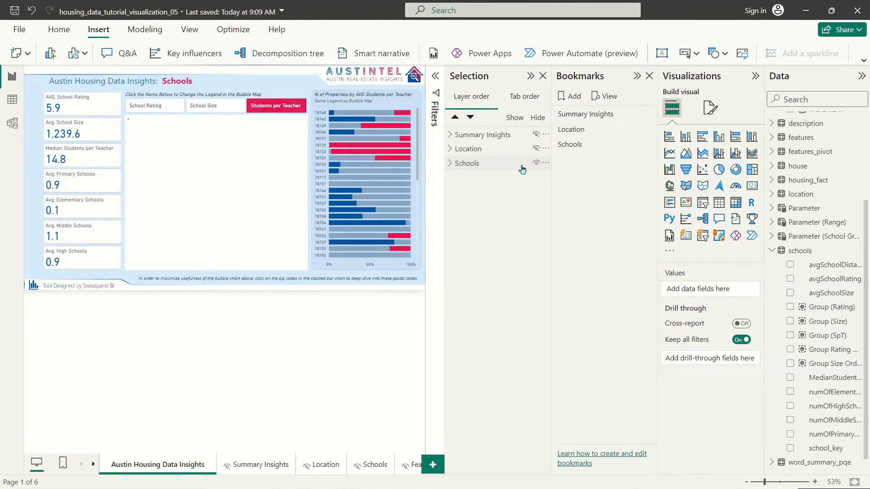
pyautogui.rightClick(578, 150)
pyautogui.click(593, 152)
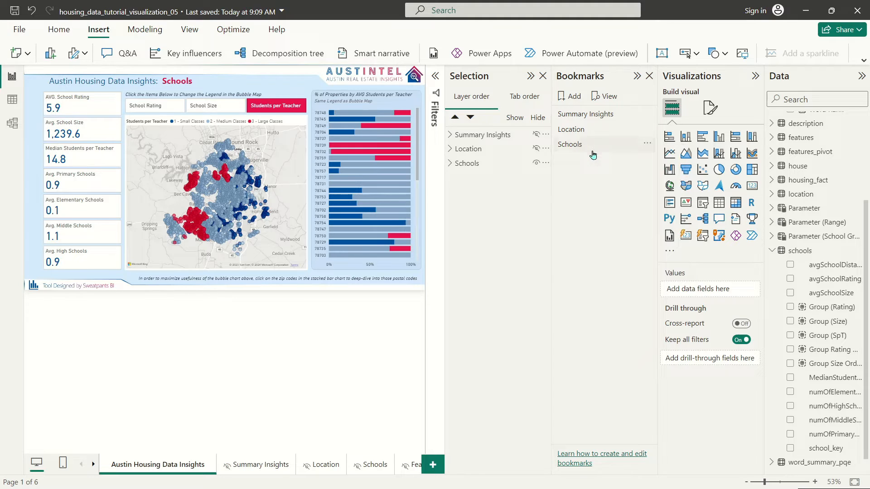
# Step: Hide the Schools group's visuals for the Summary Insights bookmark
pyautogui.click(598, 115)
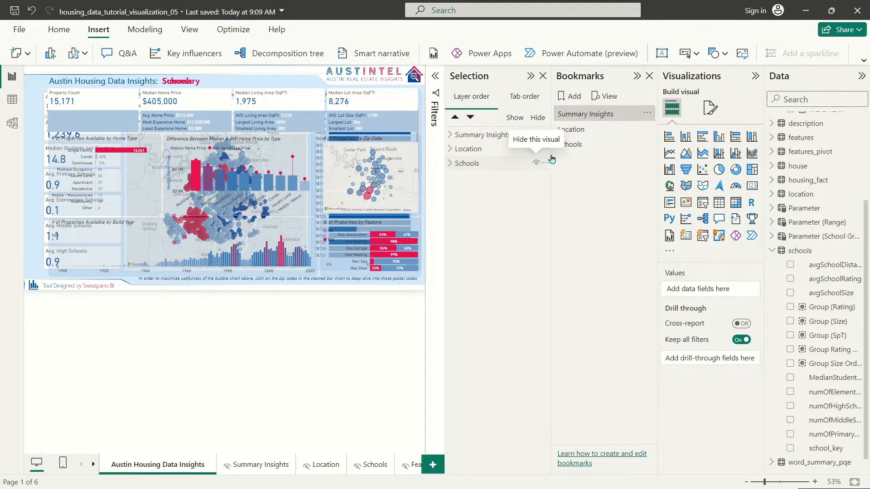
pyautogui.click(578, 116)
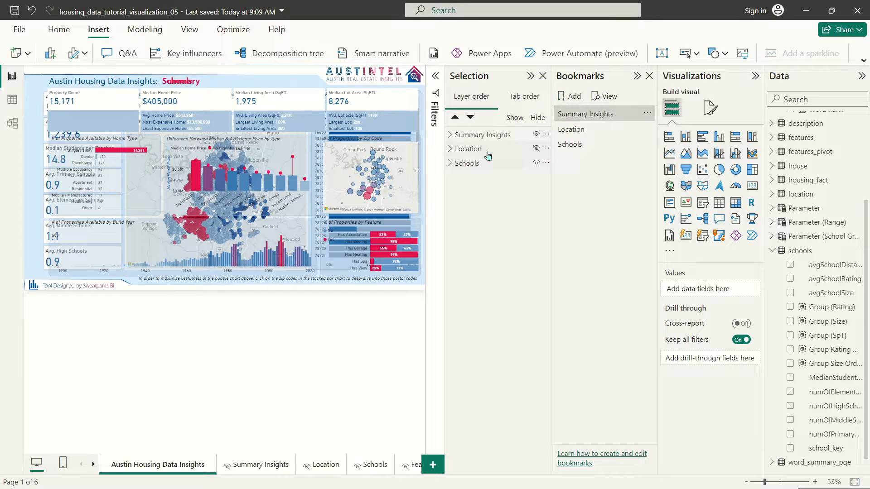
pyautogui.click(537, 163)
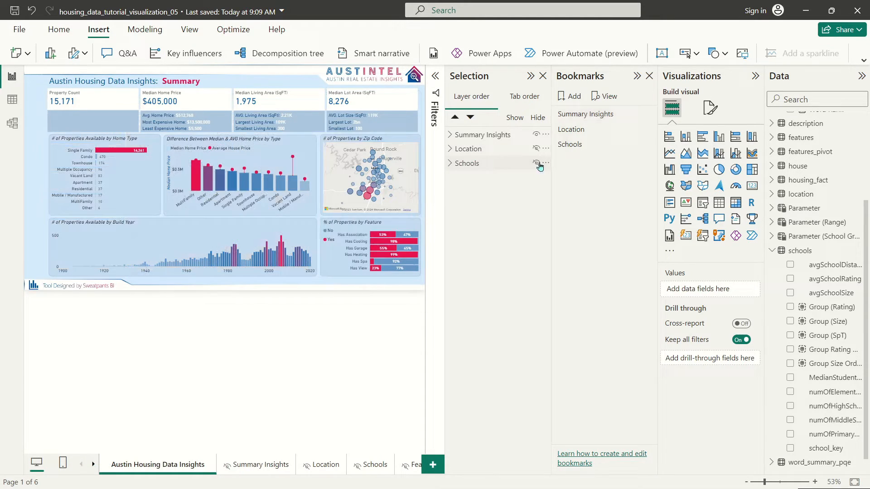
pyautogui.rightClick(594, 115)
pyautogui.click(622, 119)
# Step: Test the Location, Schools and Summary Insights bookmarks in turn, ending on the Schools view
pyautogui.click(583, 131)
pyautogui.click(573, 144)
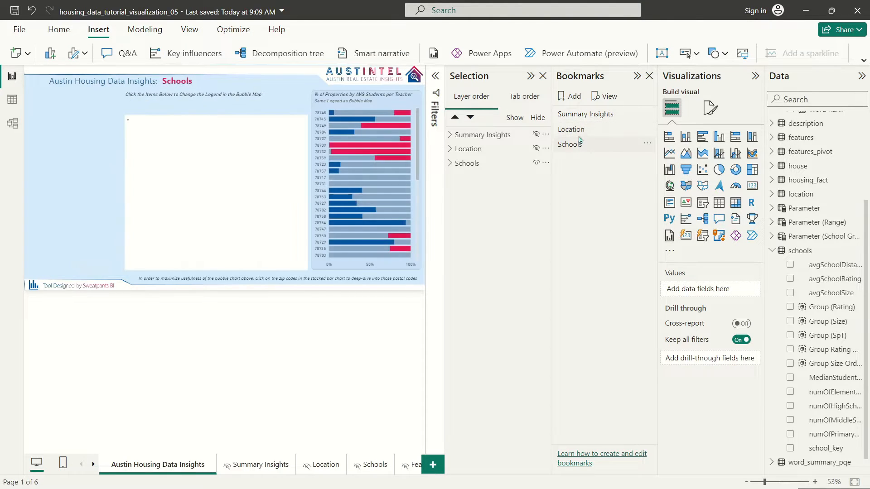
pyautogui.click(586, 131)
pyautogui.click(592, 115)
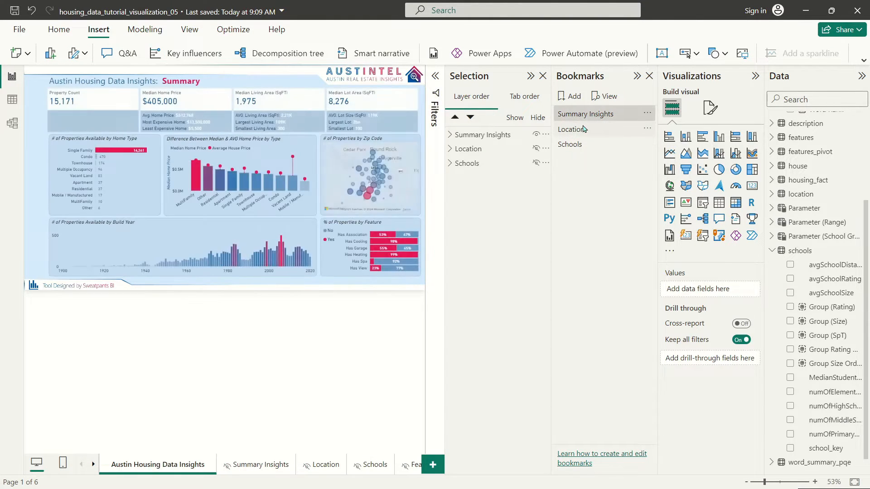
pyautogui.click(583, 129)
pyautogui.click(573, 144)
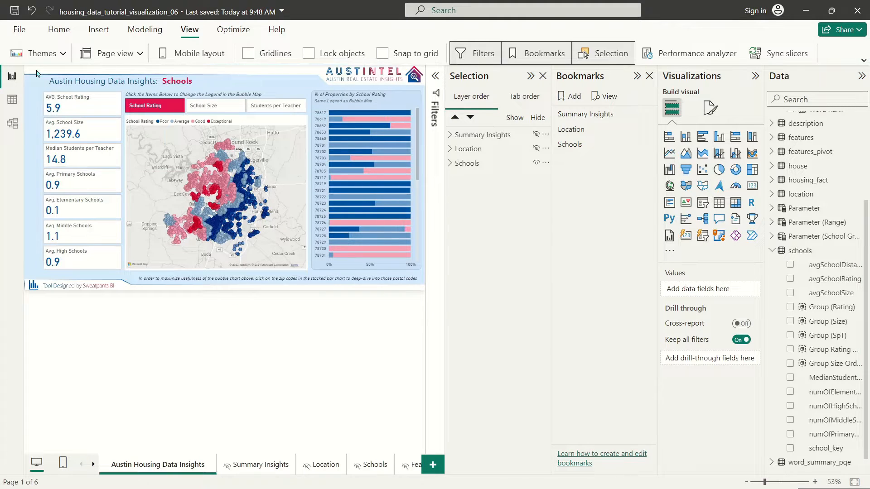
# Step: Visit the Features page, then add a bookmark named Features on the Austin Housing Data Insights page
pyautogui.click(406, 466)
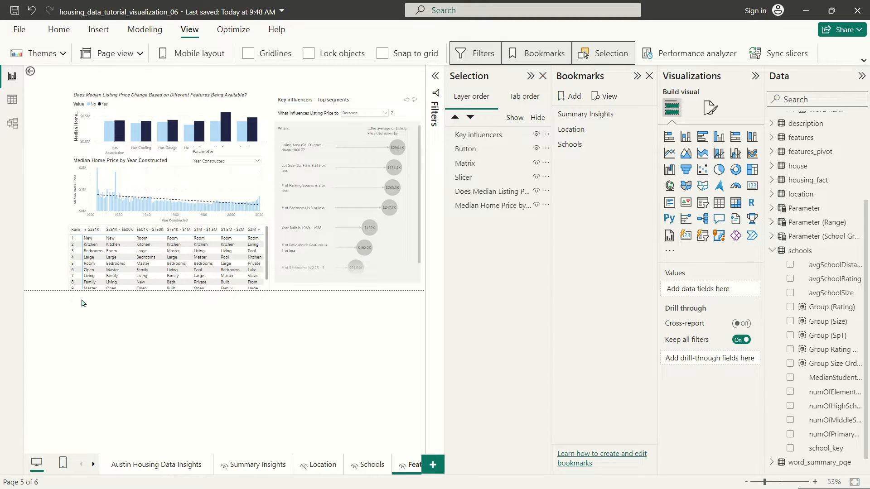
pyautogui.click(184, 469)
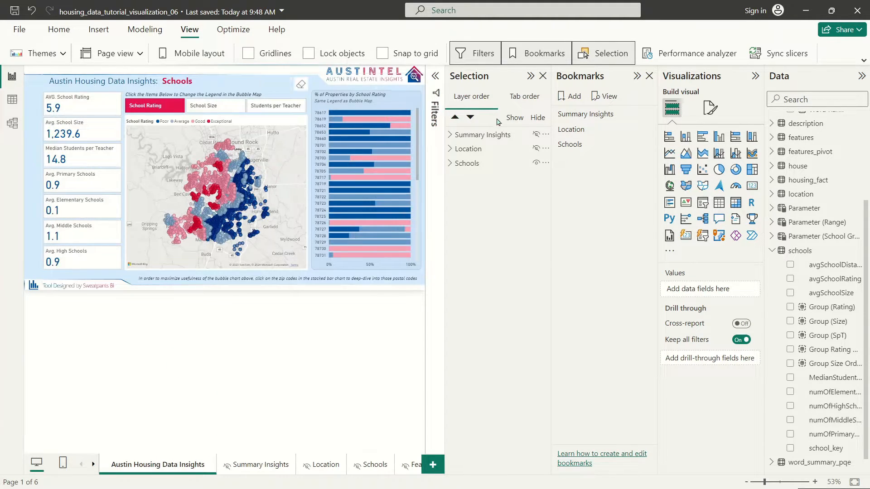
pyautogui.click(570, 96)
pyautogui.write('Features')
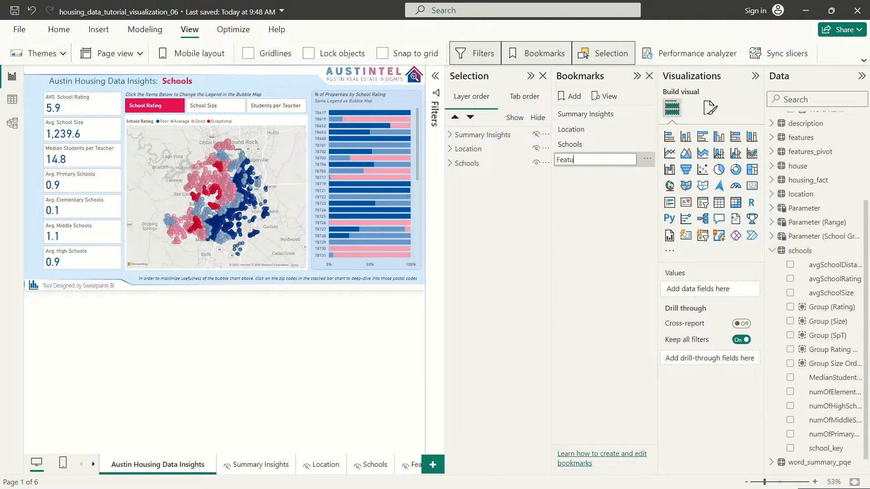
pyautogui.press('Return')
pyautogui.click(305, 86)
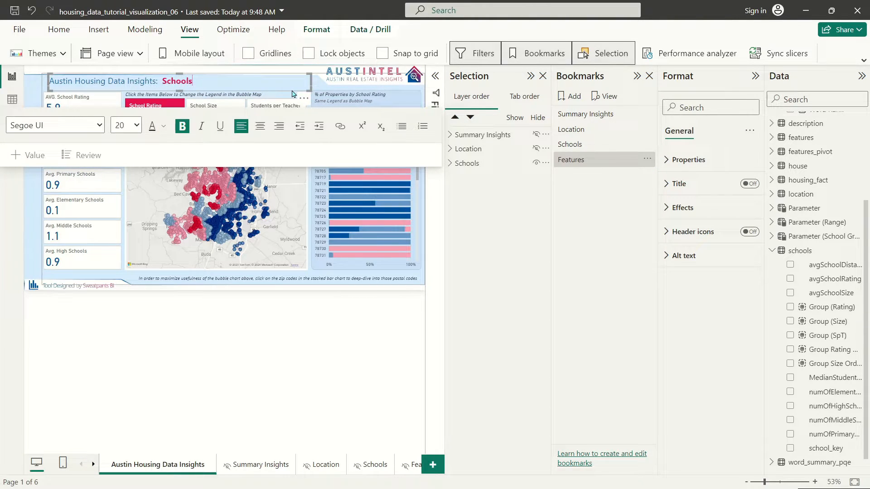
# Step: Select the Schools title text box and nudge it slightly into position
pyautogui.doubleClick(292, 91)
pyautogui.click(289, 90)
pyautogui.click(450, 163)
pyautogui.click(481, 178)
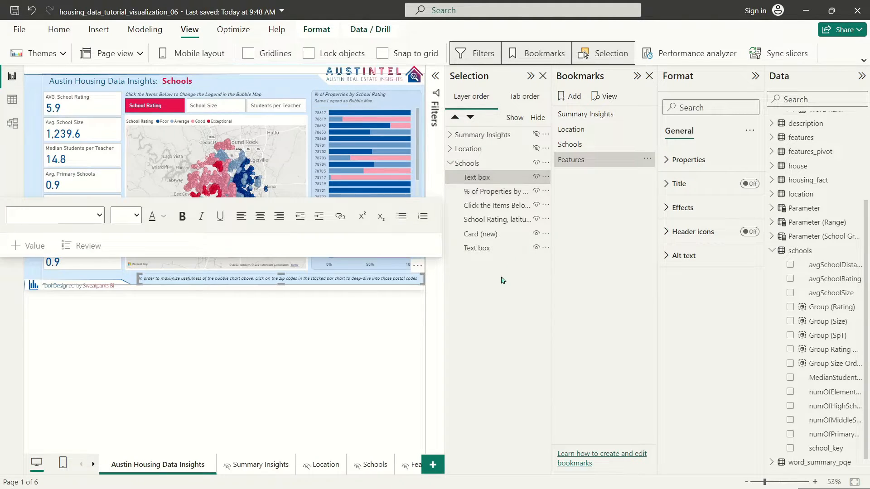
pyautogui.click(494, 248)
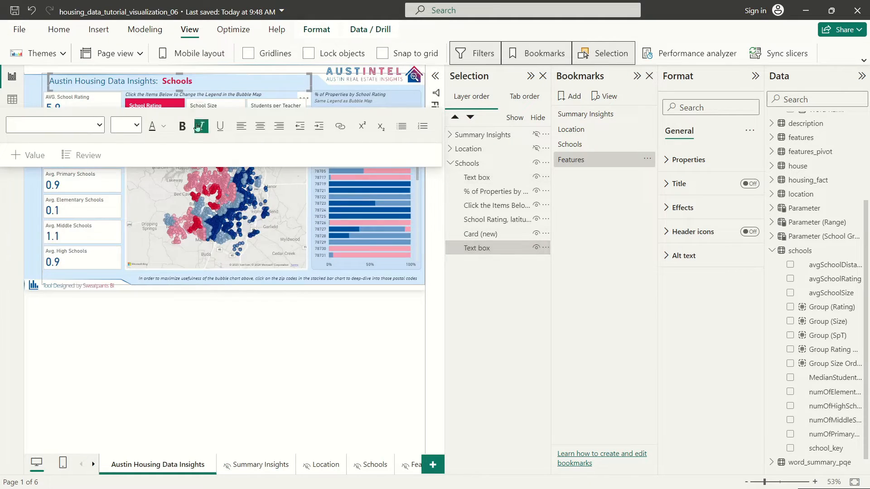
pyautogui.click(209, 91)
pyautogui.moveTo(210, 91); pyautogui.dragTo(211, 93)
pyautogui.press('Down')
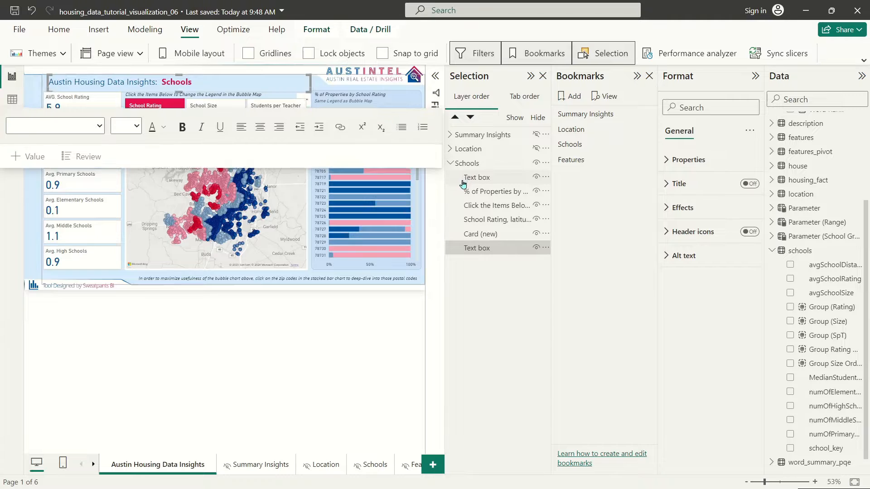
pyautogui.press('Left')
pyautogui.press('Left')
pyautogui.press('Left')
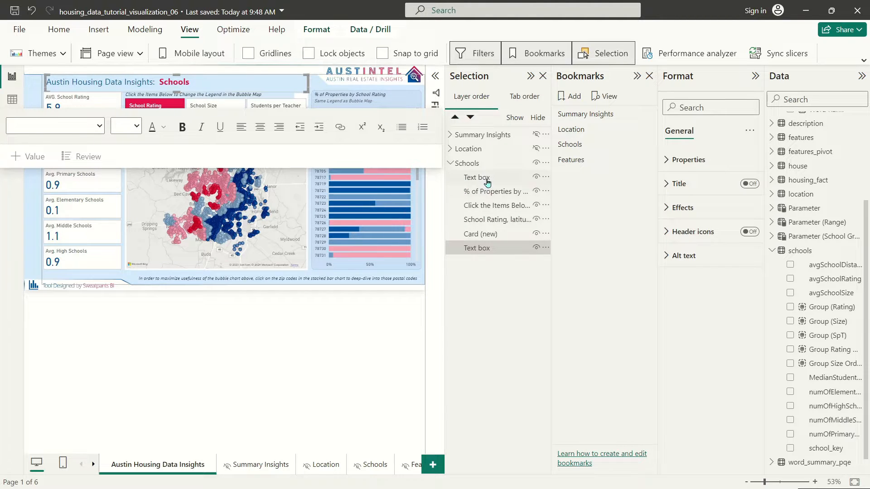
pyautogui.click(497, 252)
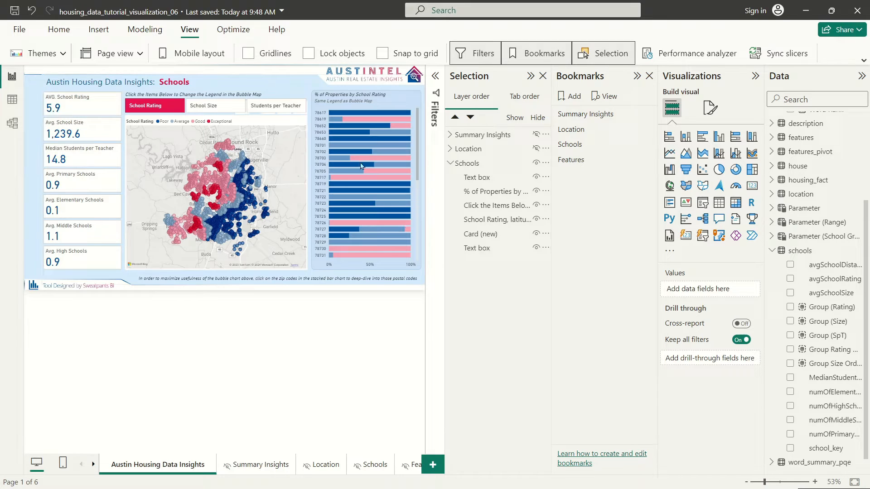
pyautogui.click(491, 235)
pyautogui.click(501, 248)
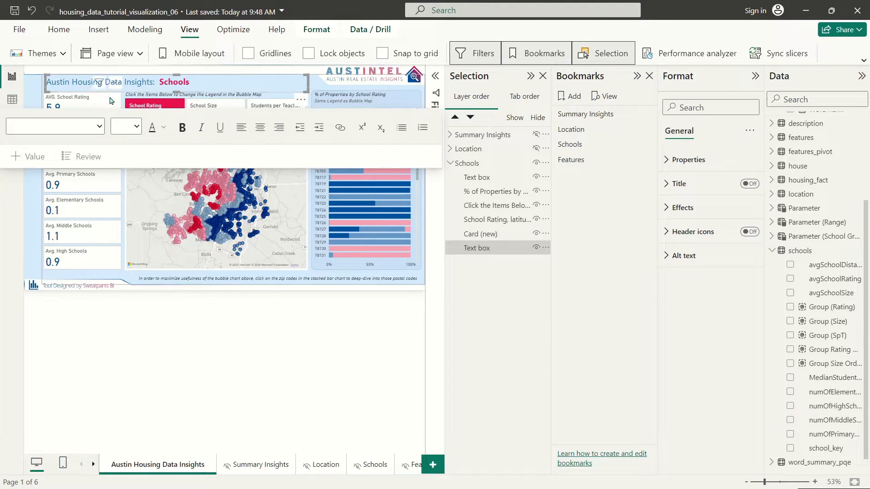
# Step: Duplicate the title box exactly over the original and replace Schools with Features
pyautogui.hotkey('ctrl', 'c')
pyautogui.hotkey('ctrl', 'v')
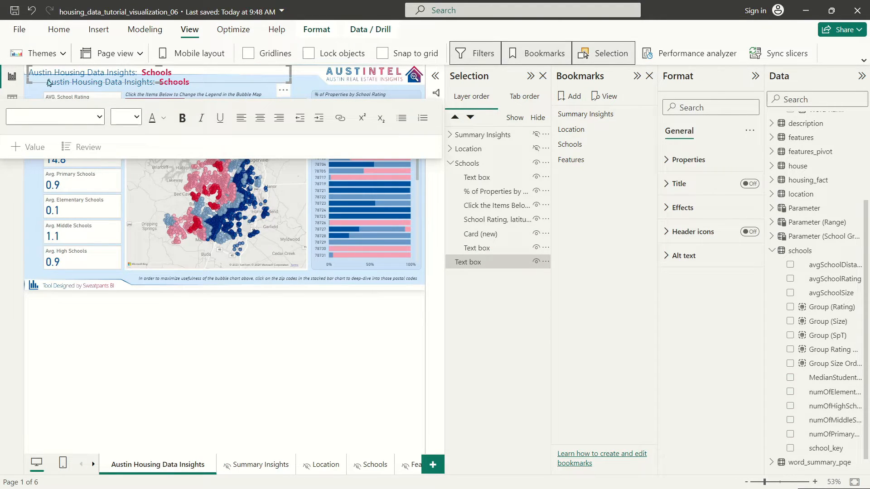
pyautogui.moveTo(41, 86); pyautogui.dragTo(57, 95)
pyautogui.click(174, 84)
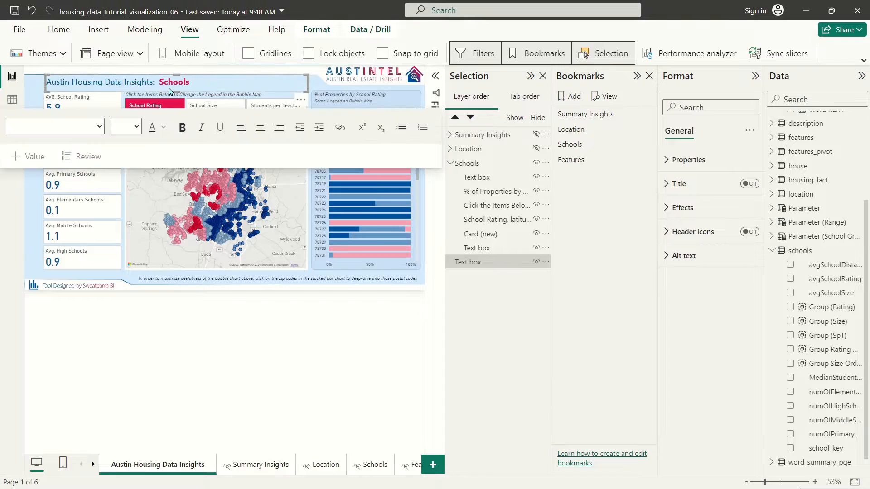
pyautogui.doubleClick(175, 83)
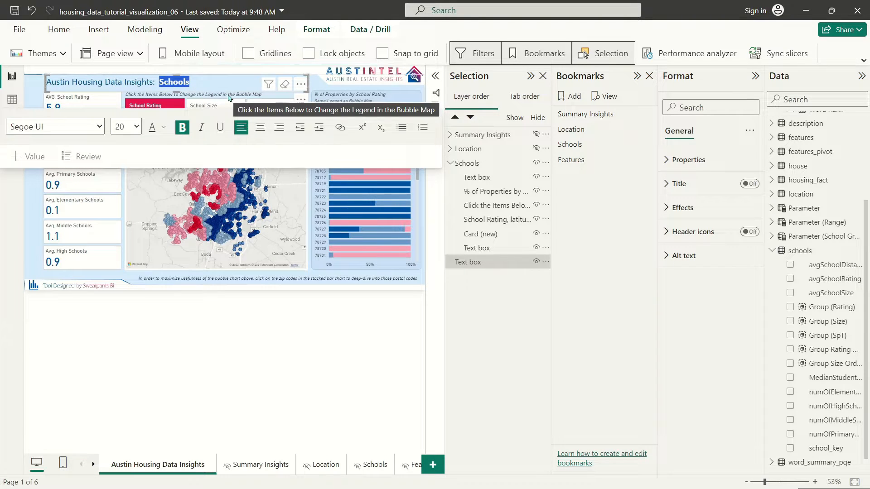
pyautogui.press('BackSpace')
pyautogui.write('Feat')
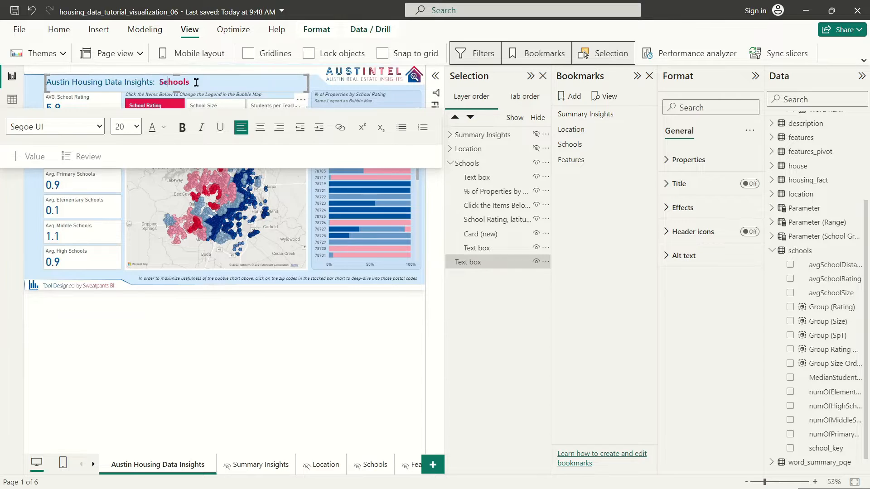
# Step: Hide the Schools group and make the word Features bold and red
pyautogui.click(536, 163)
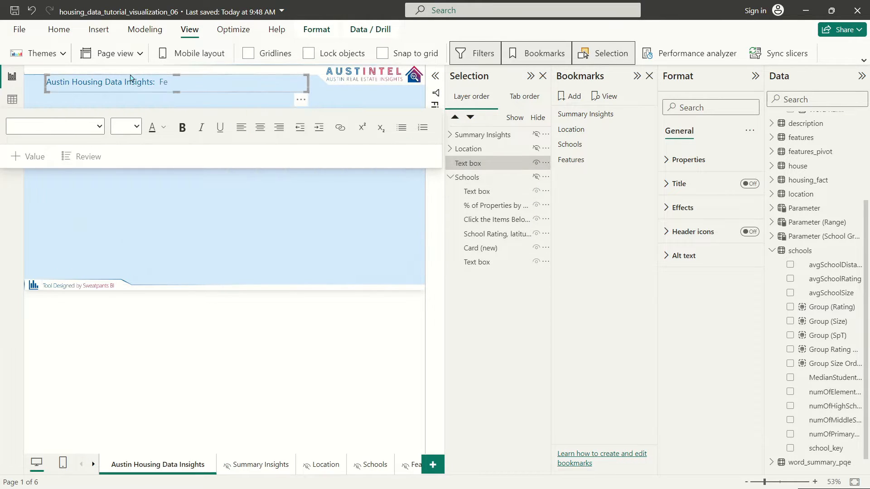
pyautogui.moveTo(160, 82); pyautogui.dragTo(231, 96)
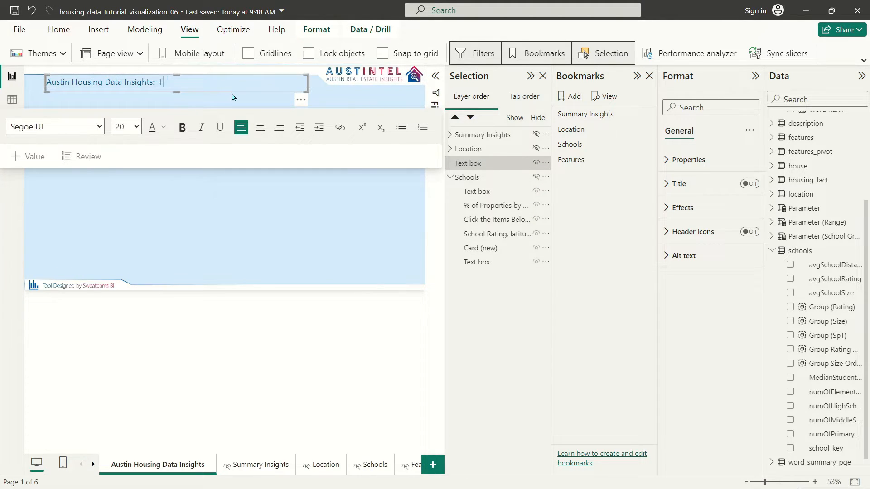
pyautogui.doubleClick(183, 83)
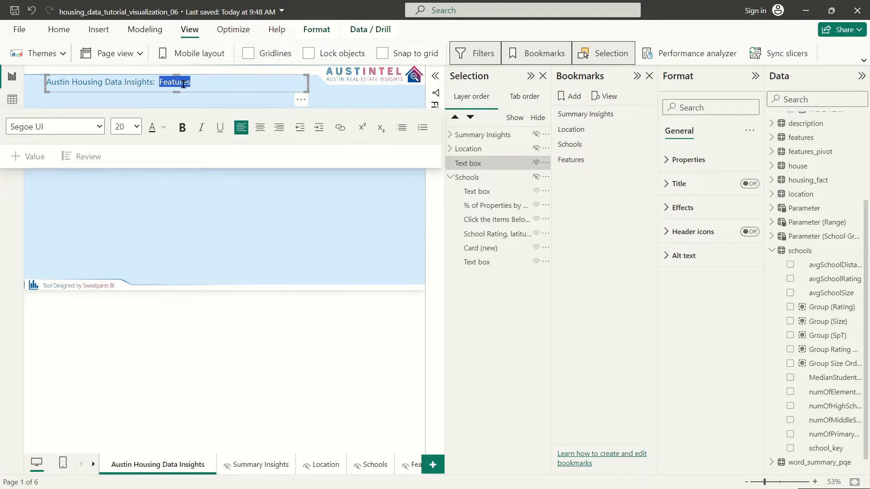
pyautogui.click(183, 127)
pyautogui.click(163, 128)
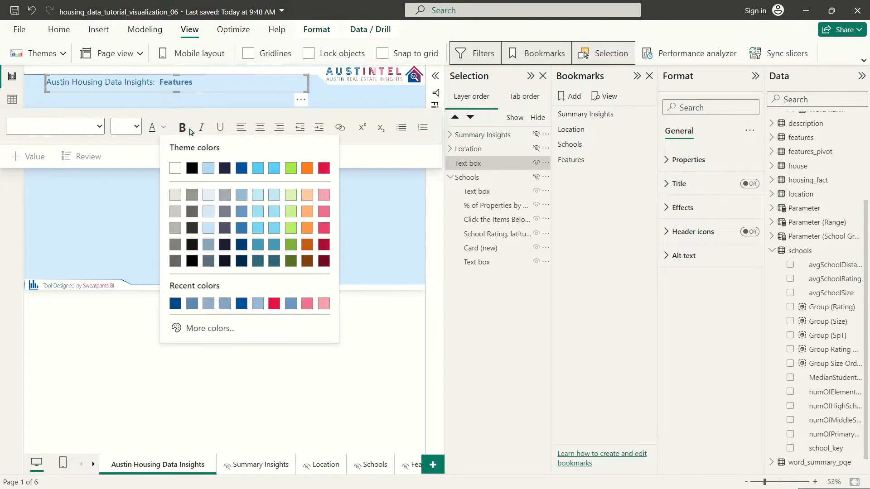
pyautogui.click(324, 169)
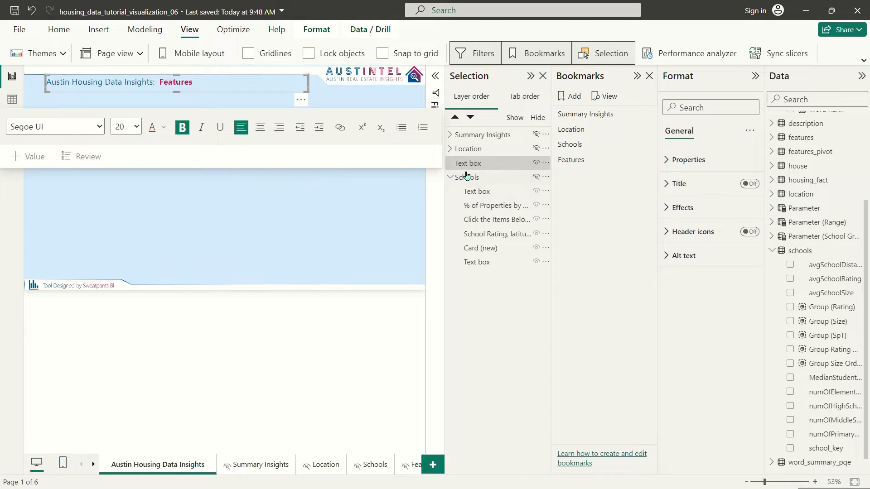
# Step: Keep the Schools group hidden and move the new title layer out of the Schools group
pyautogui.click(536, 176)
pyautogui.click(537, 177)
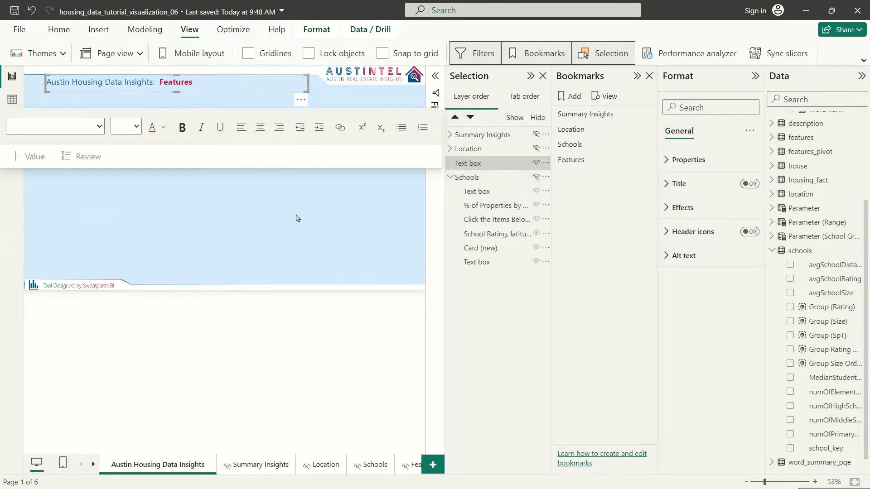
pyautogui.click(262, 218)
pyautogui.click(453, 177)
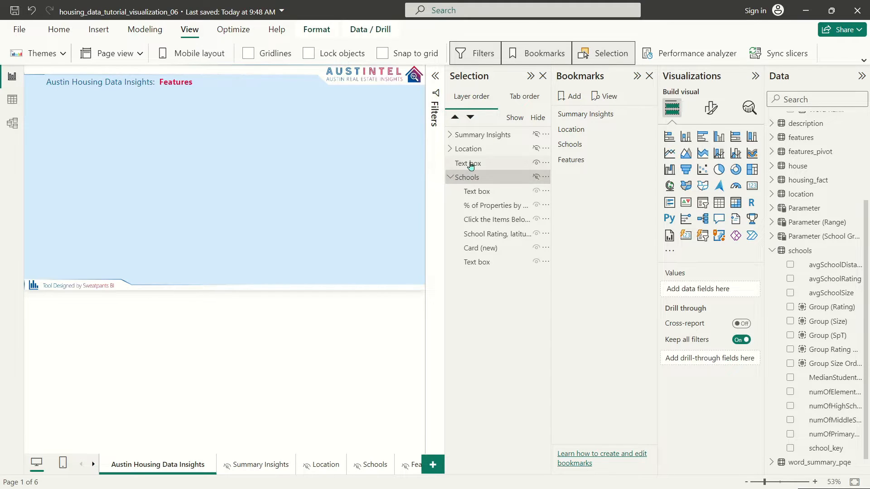
pyautogui.moveTo(472, 166); pyautogui.dragTo(480, 188)
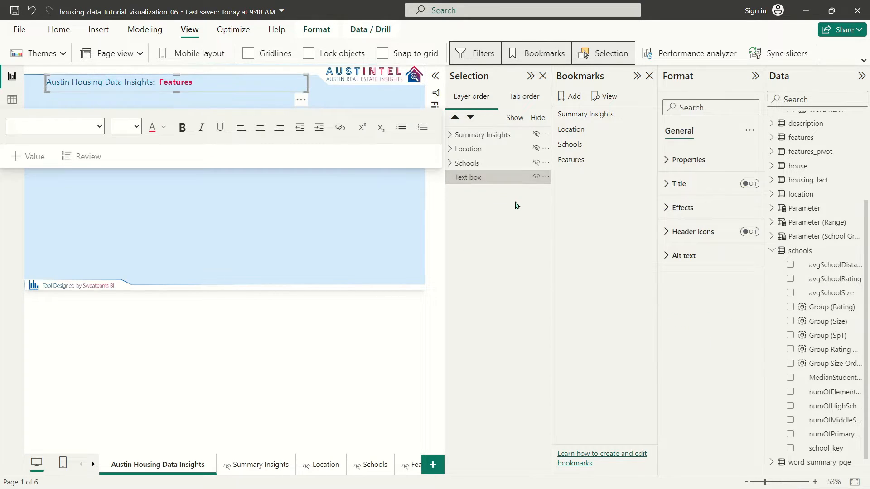
pyautogui.click(158, 111)
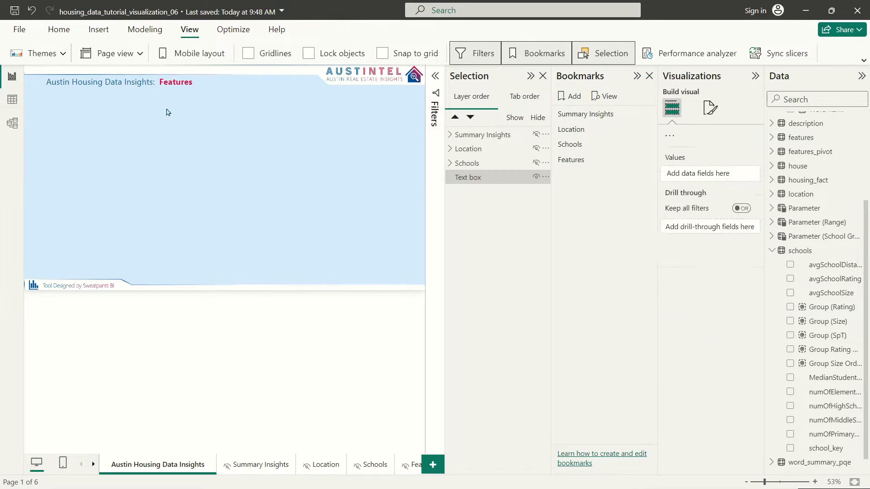
# Step: Copy the five Features visuals onto the Austin Housing Data Insights page without syncing
pyautogui.click(408, 469)
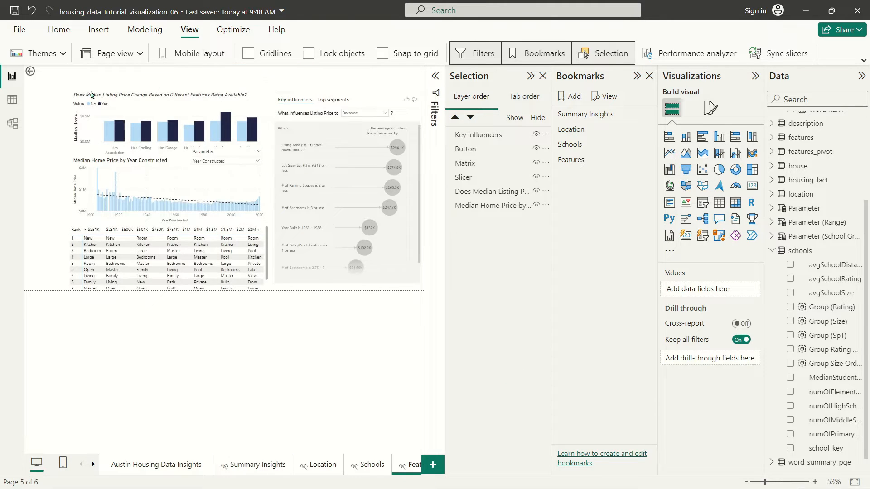
pyautogui.moveTo(57, 80); pyautogui.dragTo(421, 317)
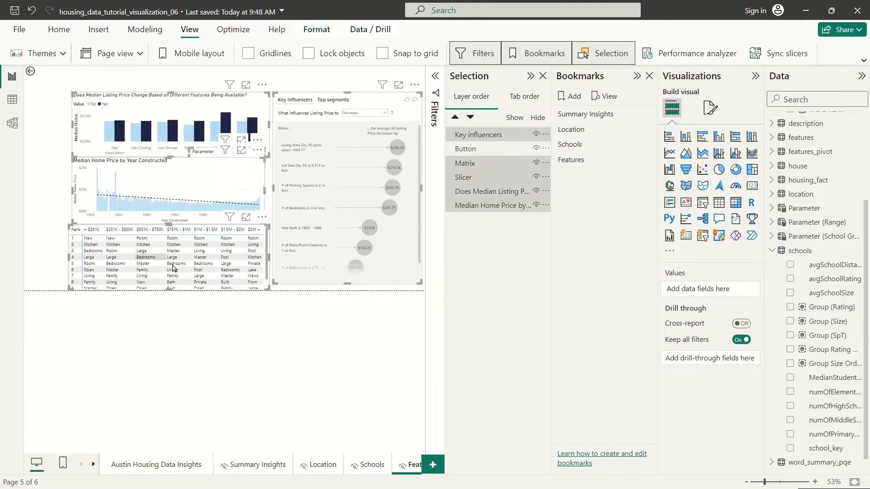
pyautogui.hotkey('ctrl', 'c')
pyautogui.click(156, 465)
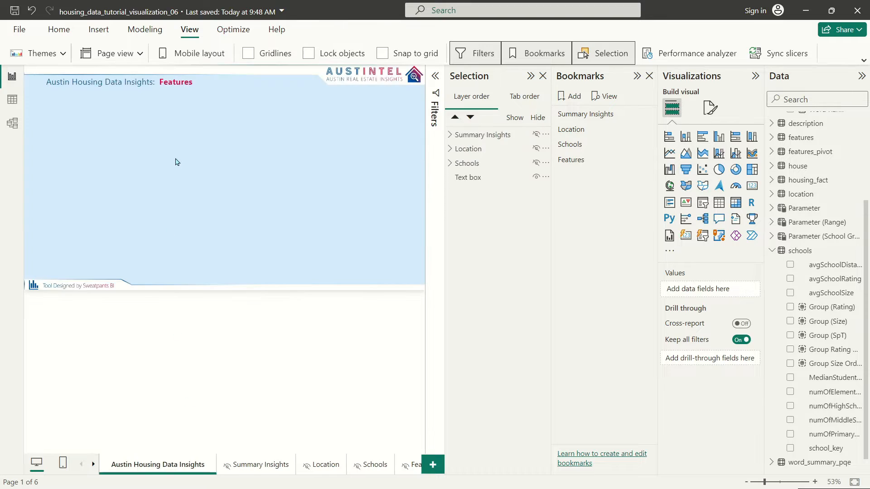
pyautogui.hotkey('ctrl', 'v')
pyautogui.click(525, 272)
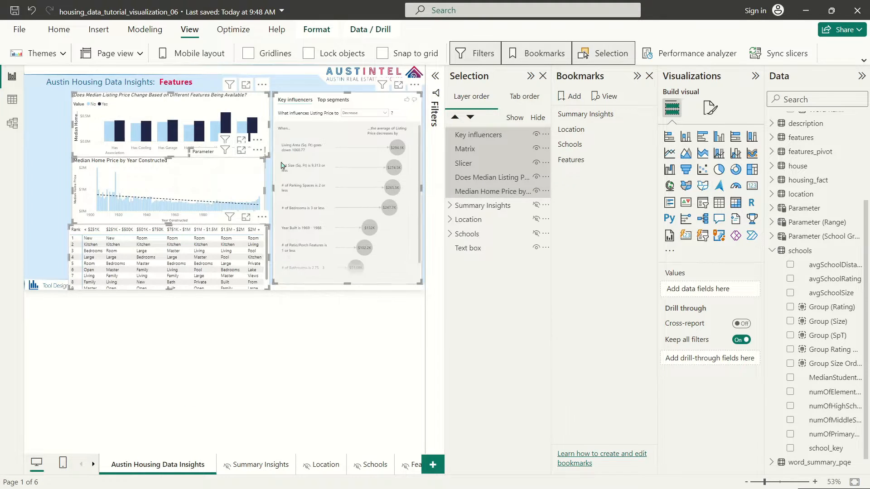
# Step: Shift the pasted visuals left and fit the Key influencers visual on the right side
pyautogui.moveTo(215, 96); pyautogui.dragTo(187, 94)
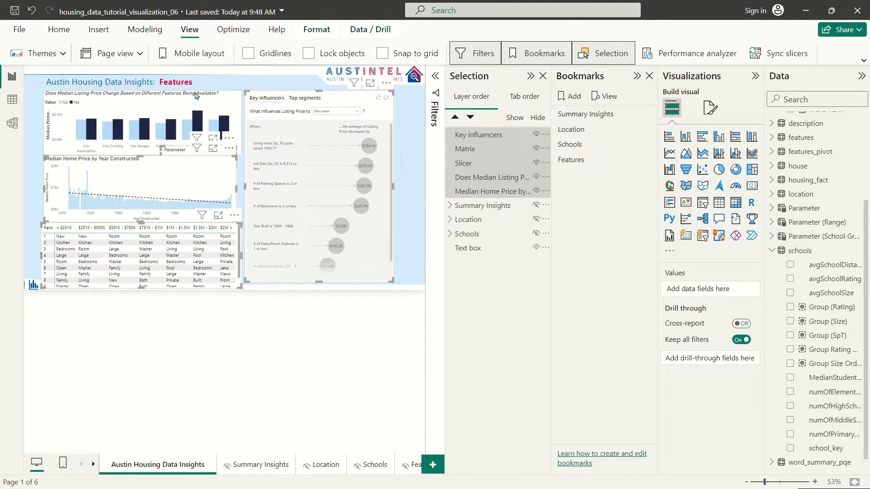
pyautogui.click(343, 346)
pyautogui.moveTo(288, 97); pyautogui.dragTo(313, 97)
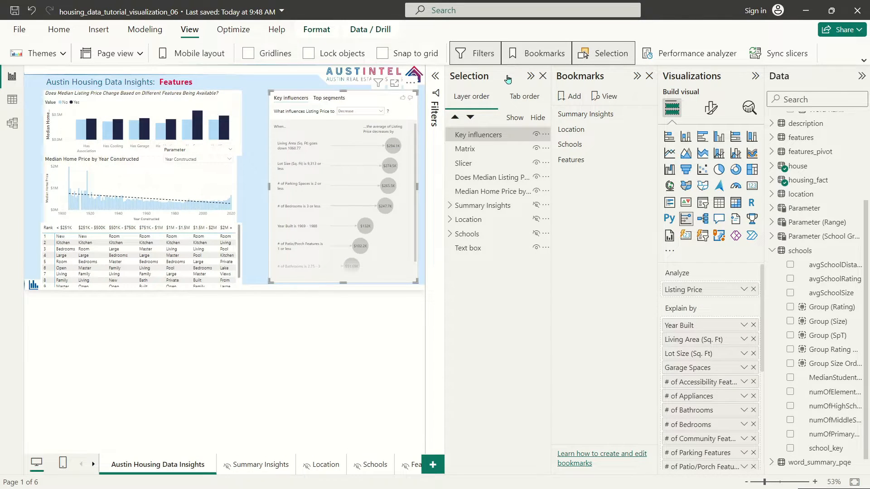
pyautogui.click(530, 76)
pyautogui.click(633, 75)
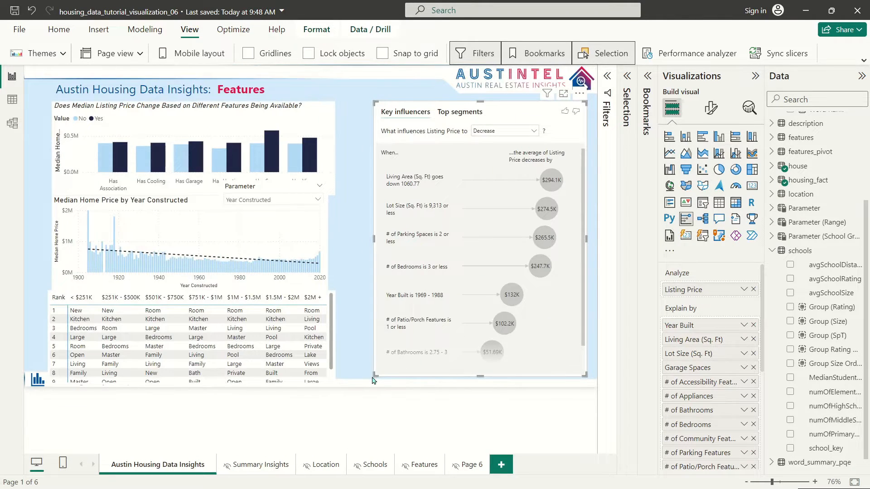
pyautogui.moveTo(374, 377); pyautogui.dragTo(364, 367)
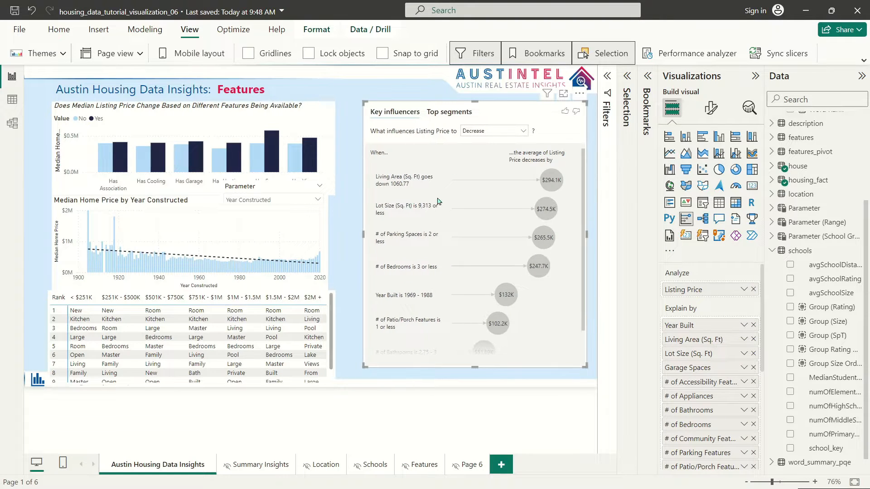
pyautogui.moveTo(501, 110); pyautogui.dragTo(506, 110)
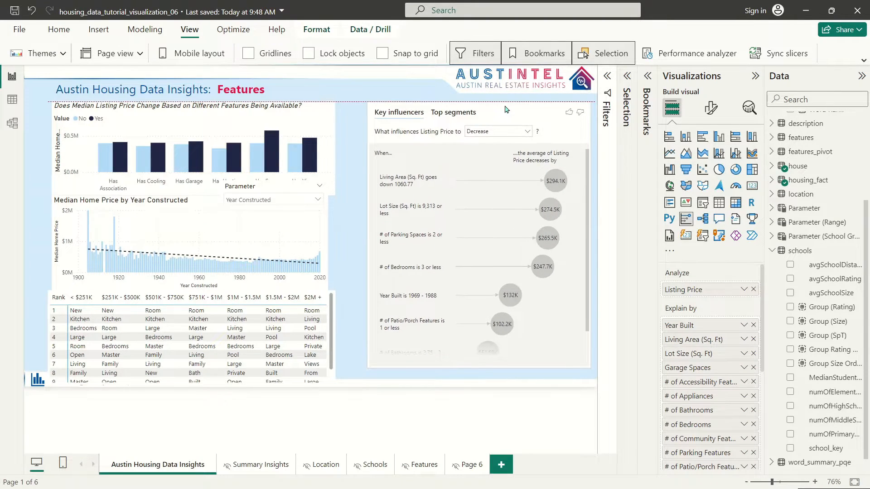
# Step: Resize and align the feature bar chart with the median price line chart beneath it
pyautogui.moveTo(331, 193); pyautogui.dragTo(353, 179)
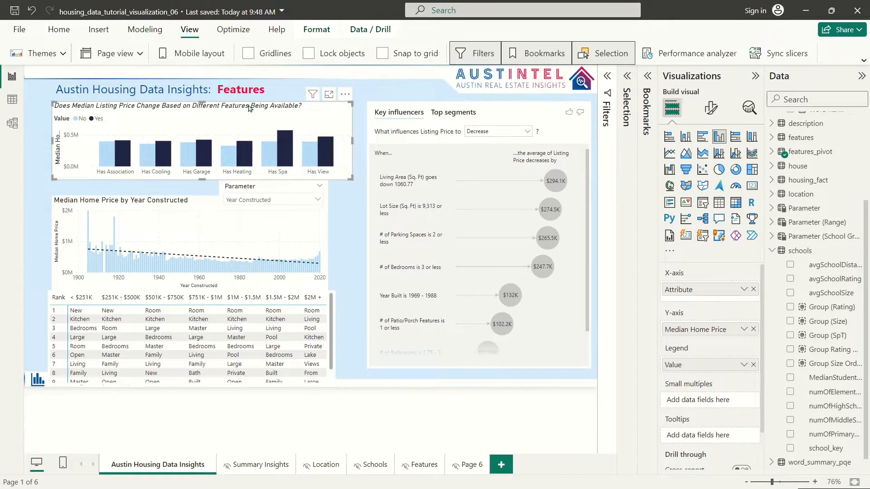
pyautogui.moveTo(248, 107)
pyautogui.mouseDown()
pyautogui.moveTo(271, 83)
pyautogui.moveTo(279, 105)
pyautogui.moveTo(256, 103)
pyautogui.mouseUp()
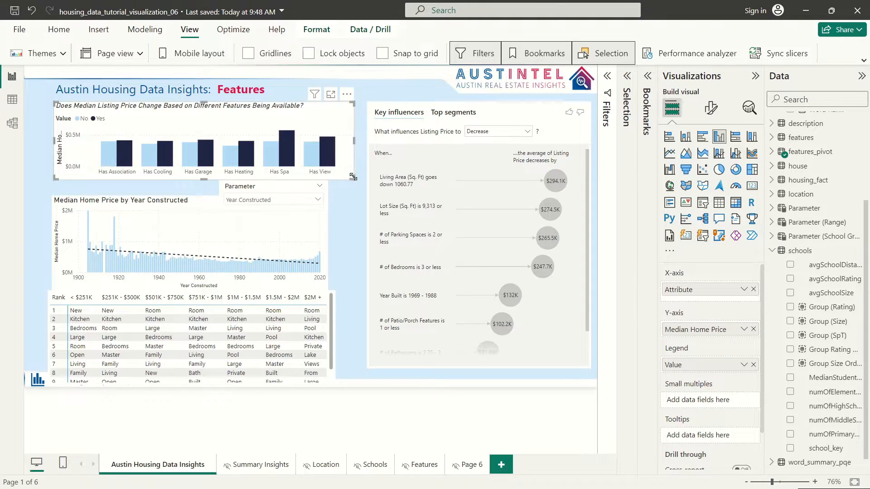
pyautogui.moveTo(353, 177); pyautogui.dragTo(360, 181)
pyautogui.click(163, 201)
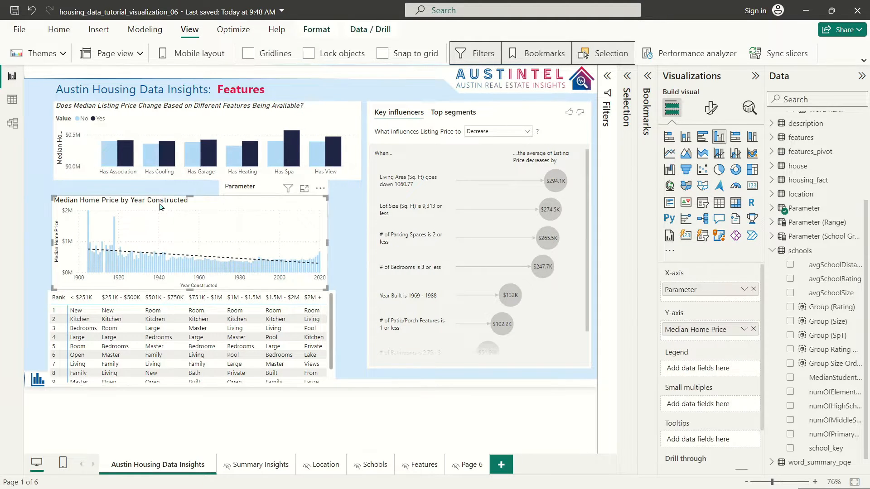
pyautogui.moveTo(159, 207); pyautogui.dragTo(161, 199)
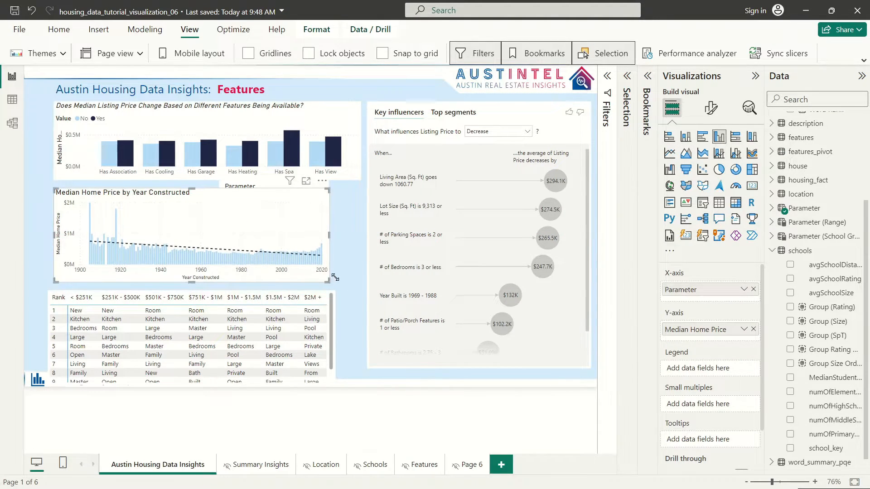
pyautogui.moveTo(336, 277); pyautogui.dragTo(361, 276)
# Step: Place the Parameter slicer and the word-rank table below the charts, widening the Rank column
pyautogui.click(262, 187)
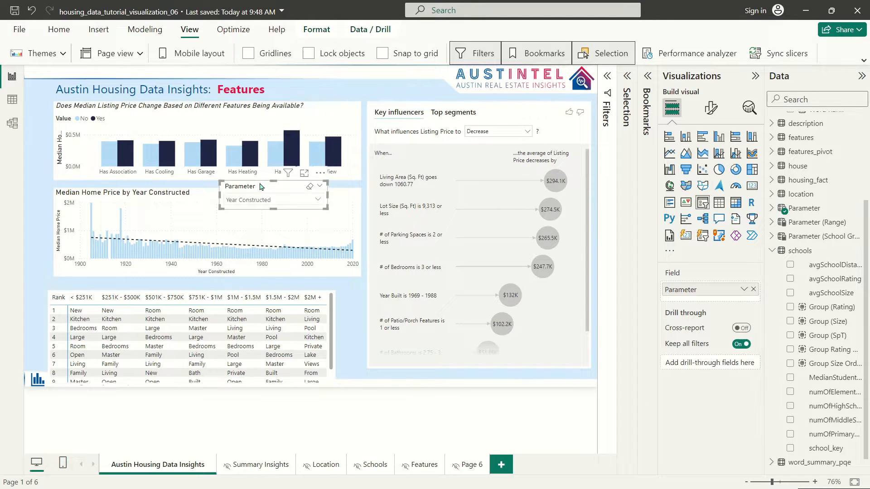
pyautogui.moveTo(262, 186); pyautogui.dragTo(234, 181)
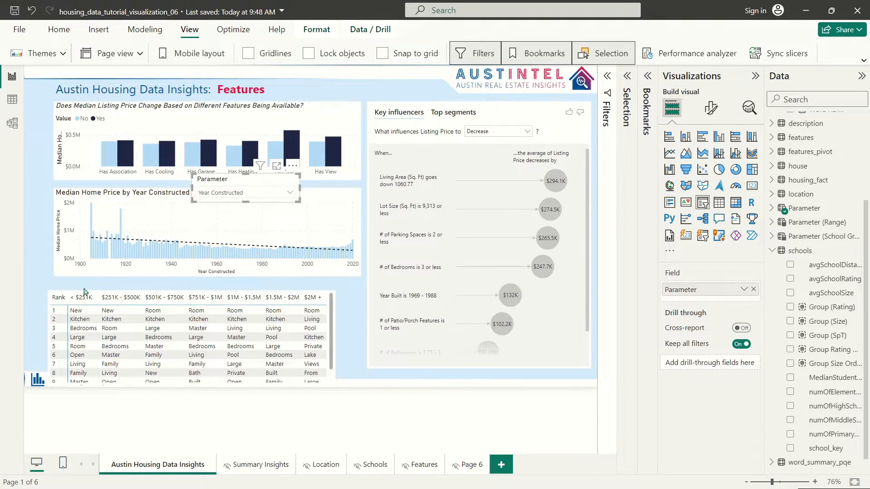
pyautogui.moveTo(95, 292)
pyautogui.mouseDown()
pyautogui.moveTo(112, 278)
pyautogui.moveTo(102, 283)
pyautogui.mouseUp()
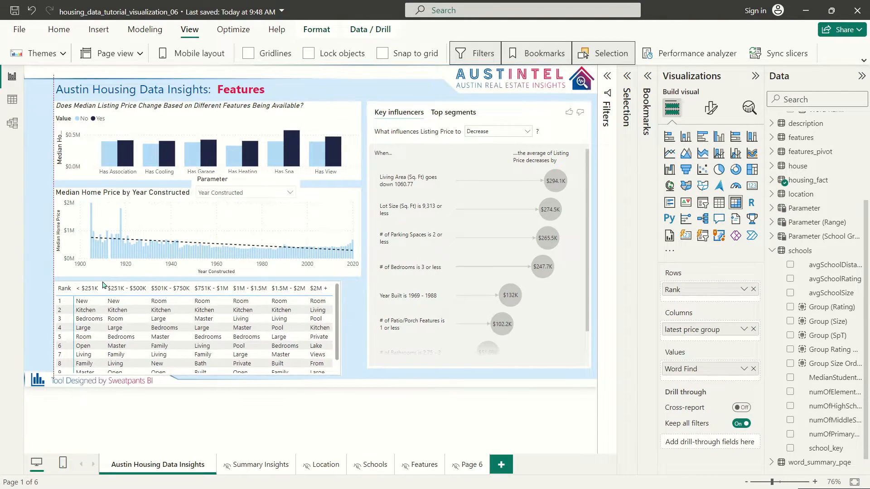
pyautogui.moveTo(337, 375); pyautogui.dragTo(361, 368)
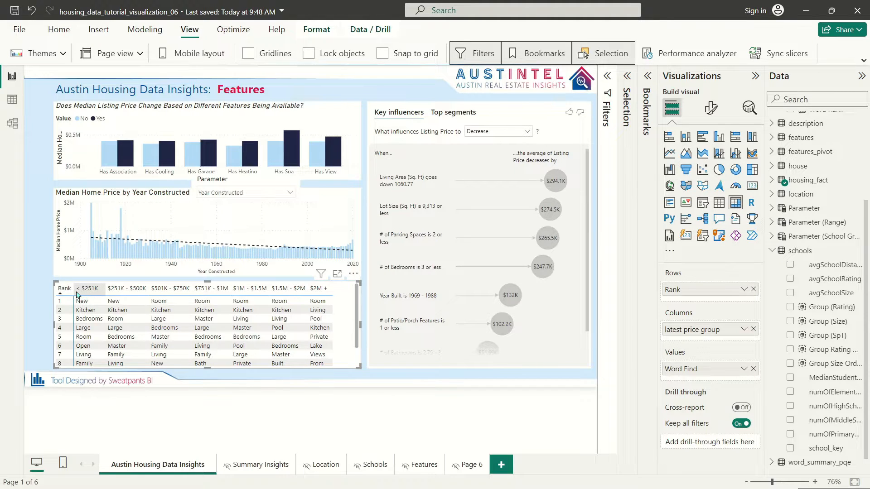
pyautogui.moveTo(74, 293); pyautogui.dragTo(92, 293)
pyautogui.click(387, 92)
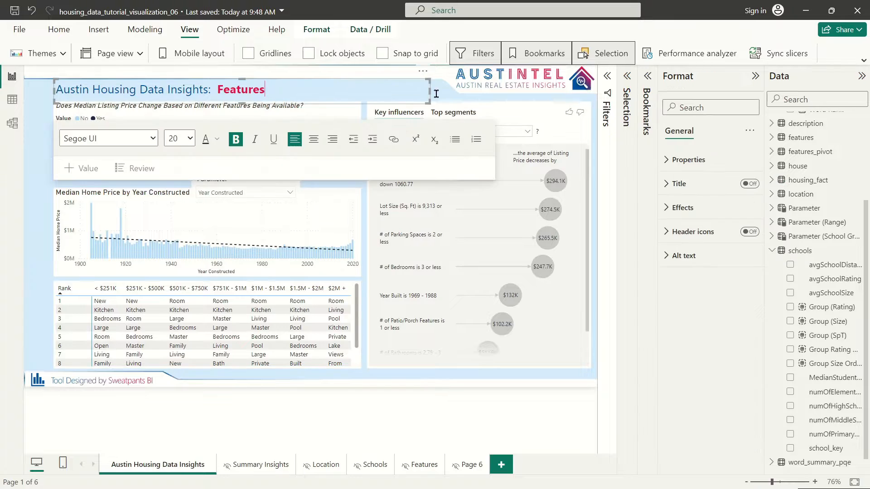
pyautogui.click(39, 157)
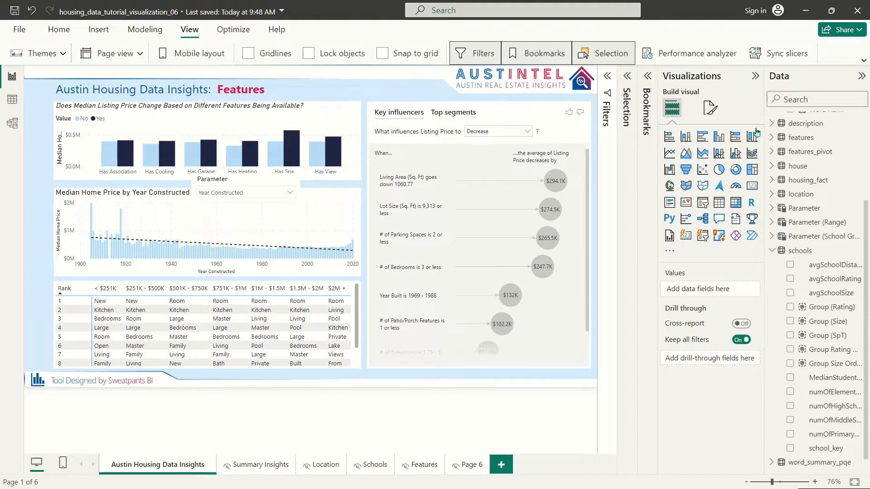
# Step: Unhide the Summary Insights group in the Selection pane and select its property count by year chart
pyautogui.click(628, 76)
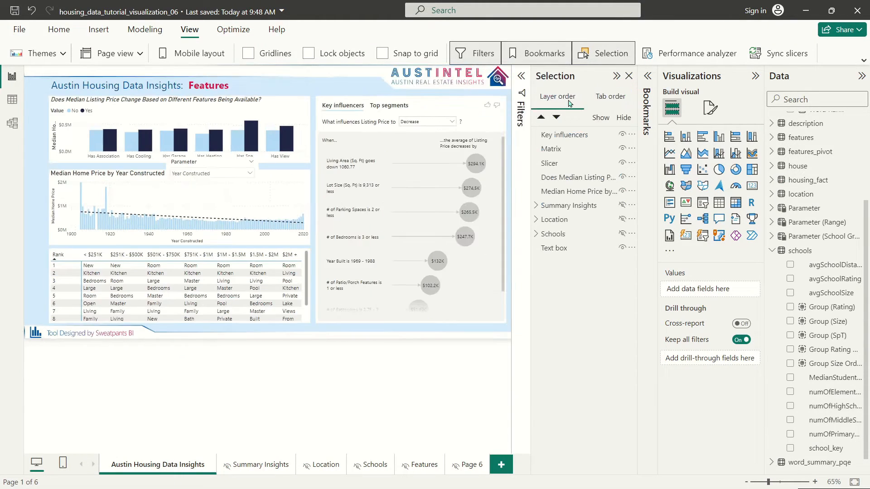
pyautogui.click(537, 206)
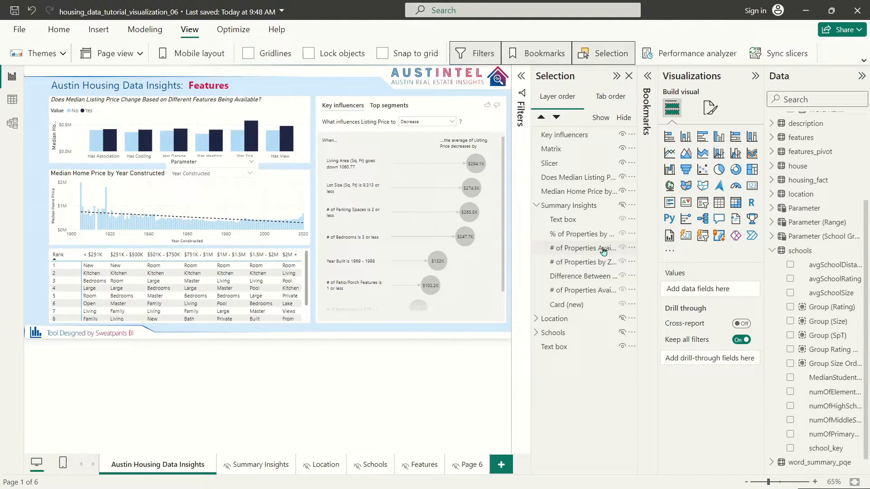
pyautogui.click(622, 206)
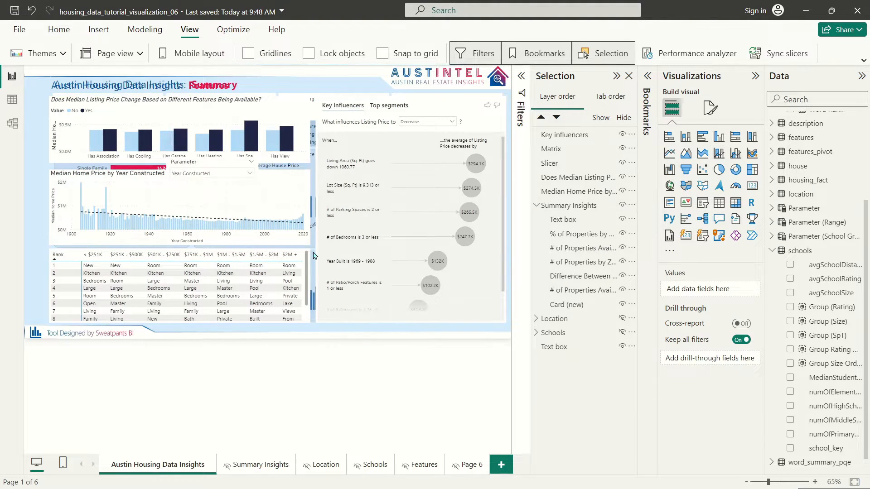
pyautogui.click(575, 248)
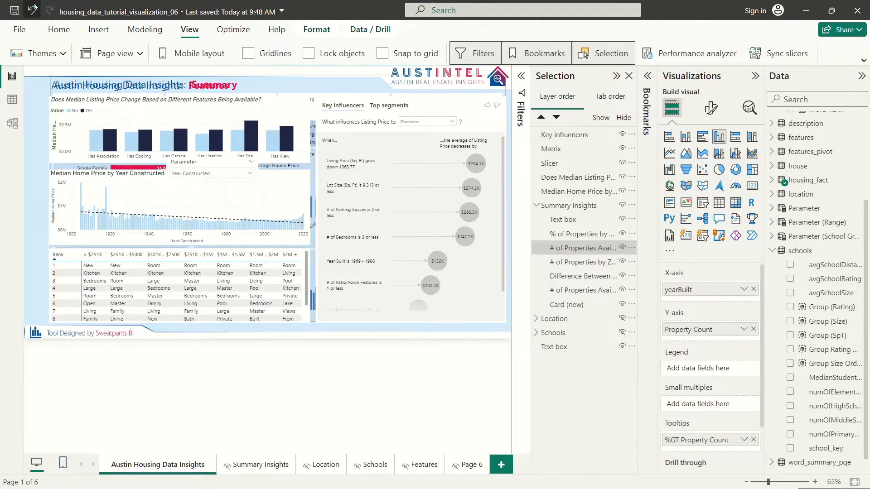
pyautogui.click(58, 30)
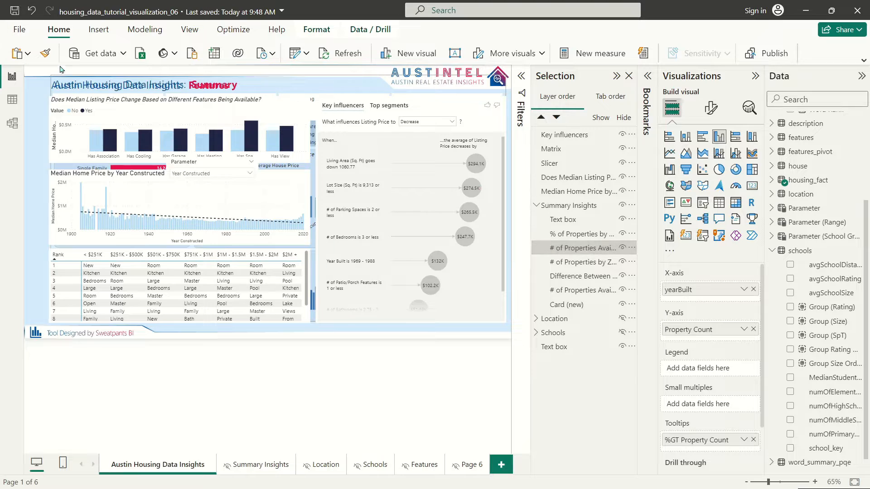
# Step: Format-paint the property count chart's style onto the bar chart, year-built chart and word-rank table
pyautogui.click(45, 54)
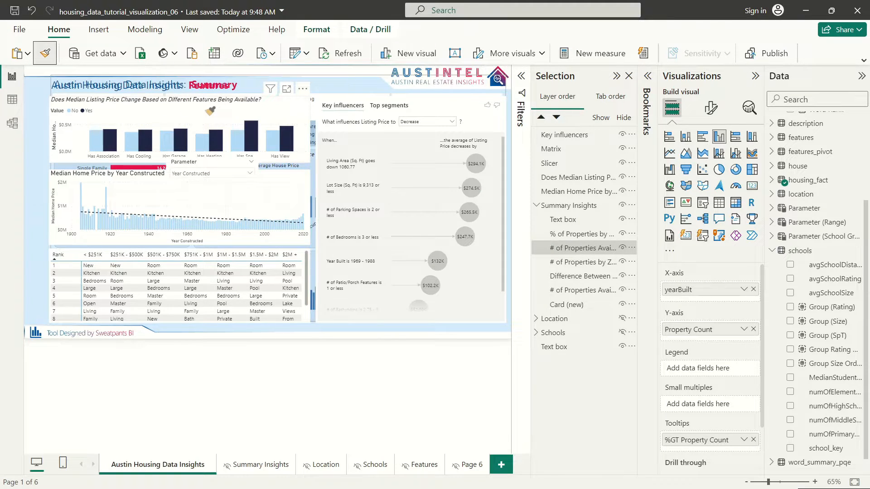
pyautogui.click(172, 114)
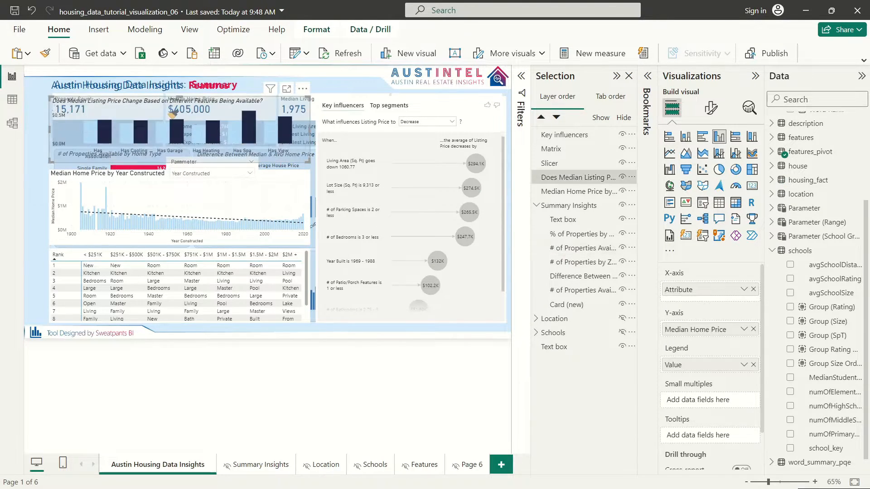
pyautogui.click(45, 54)
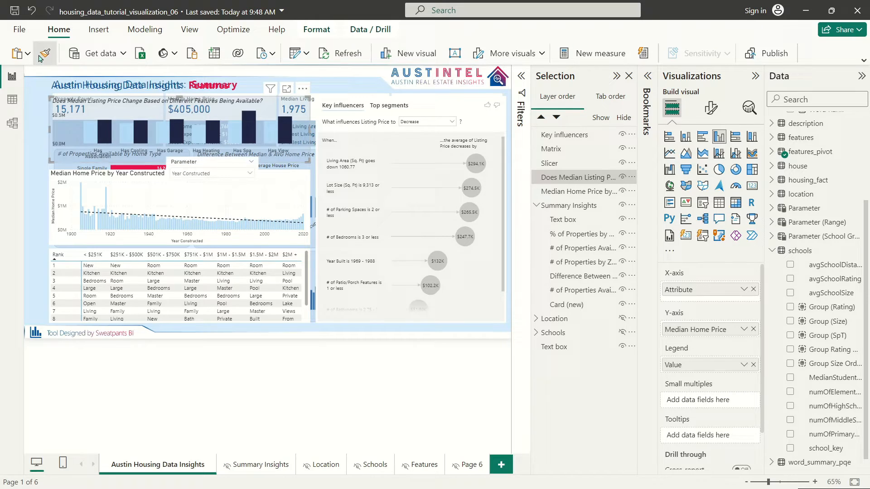
pyautogui.click(156, 194)
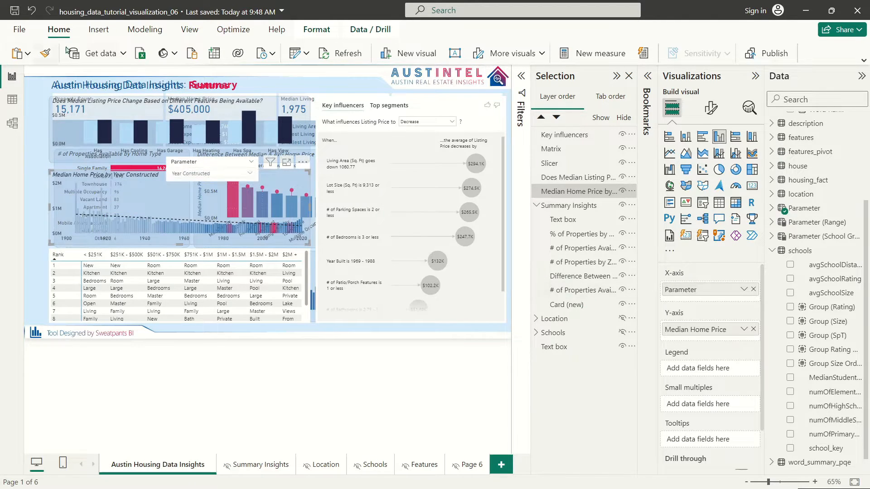
pyautogui.click(45, 54)
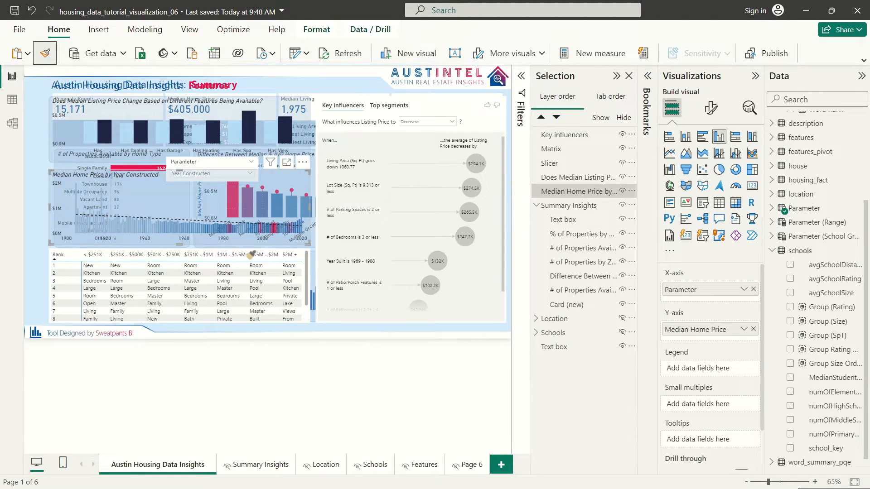
pyautogui.click(302, 307)
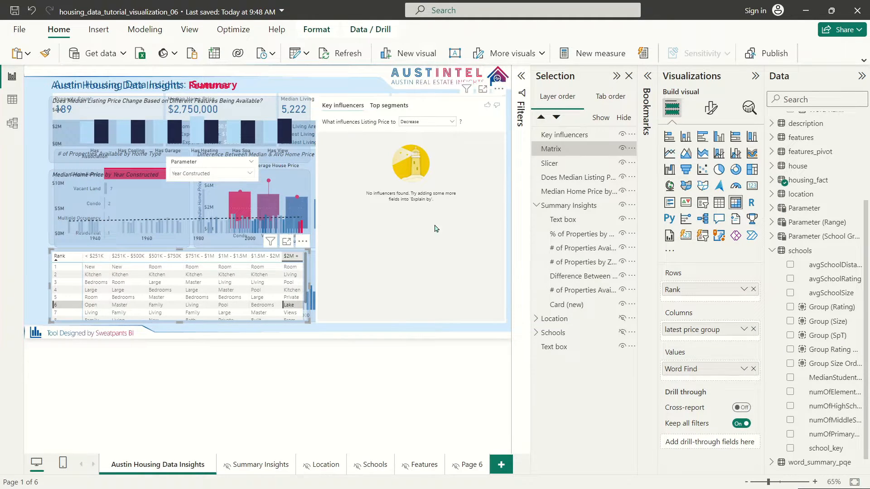
# Step: Hide the Summary Insights group, then test cross-filtering via the Lake entry and matrix row 6
pyautogui.click(622, 205)
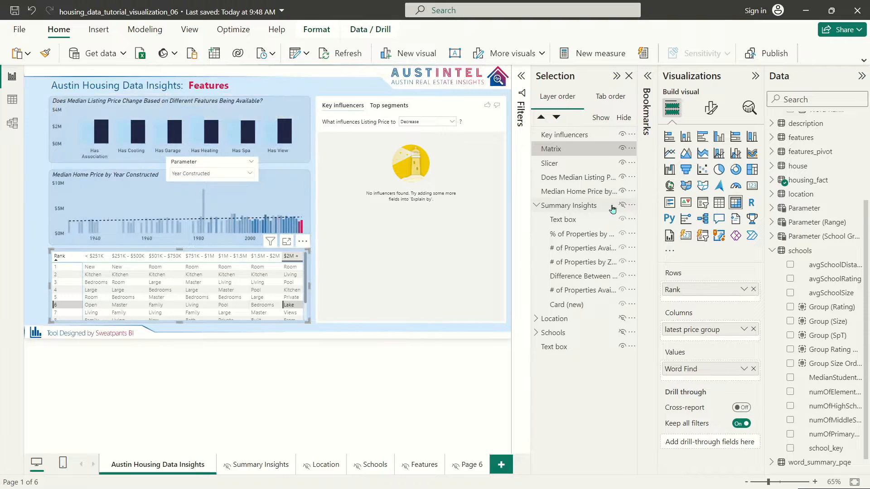
pyautogui.click(32, 139)
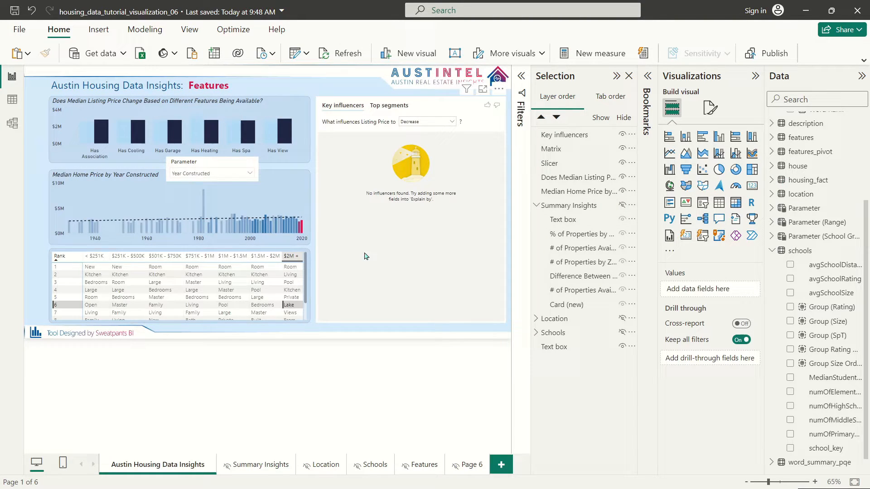
pyautogui.click(293, 308)
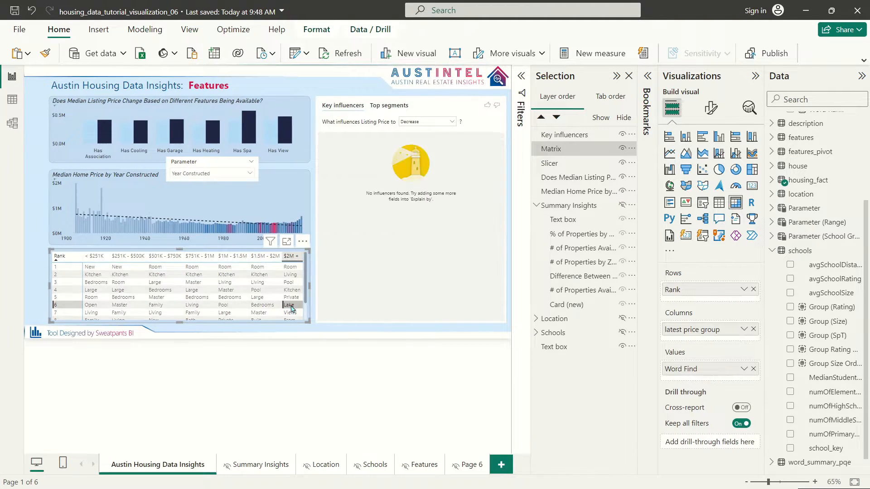
pyautogui.click(108, 178)
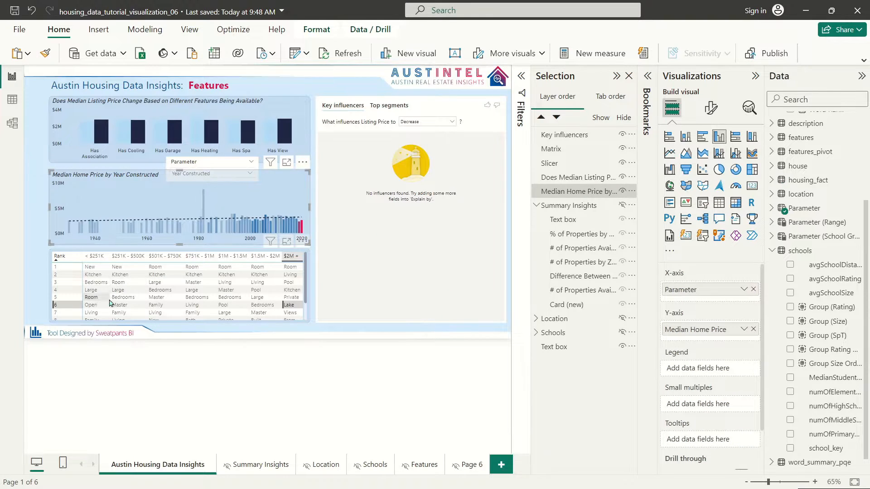
pyautogui.click(71, 307)
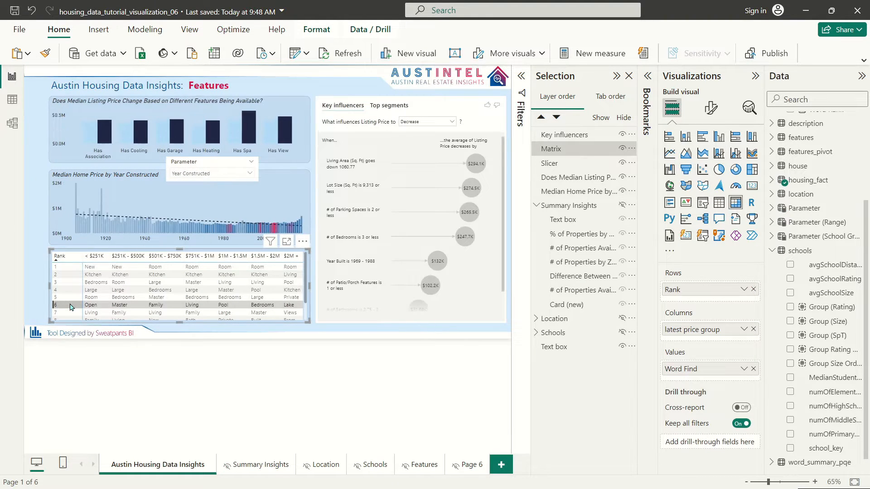
pyautogui.click(38, 226)
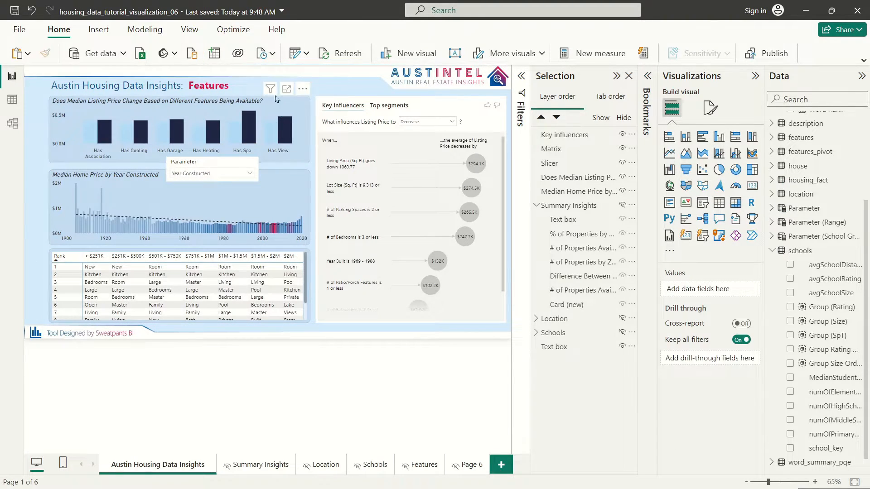
pyautogui.click(130, 180)
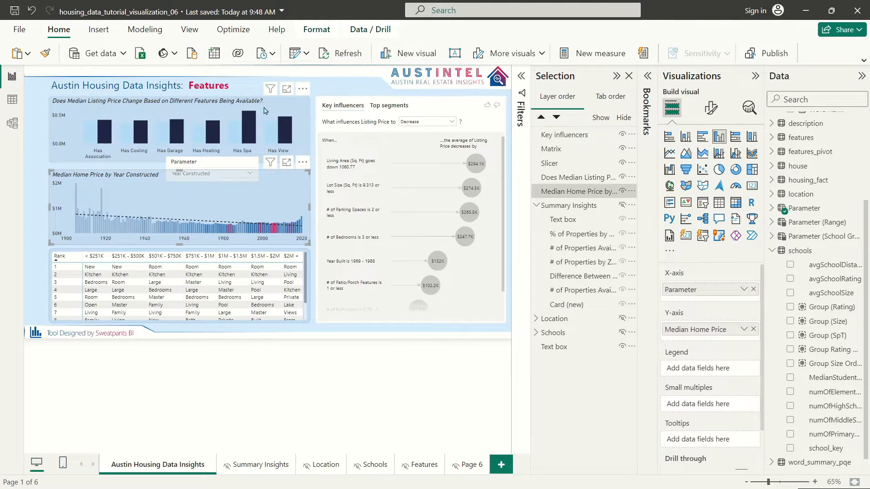
pyautogui.click(268, 107)
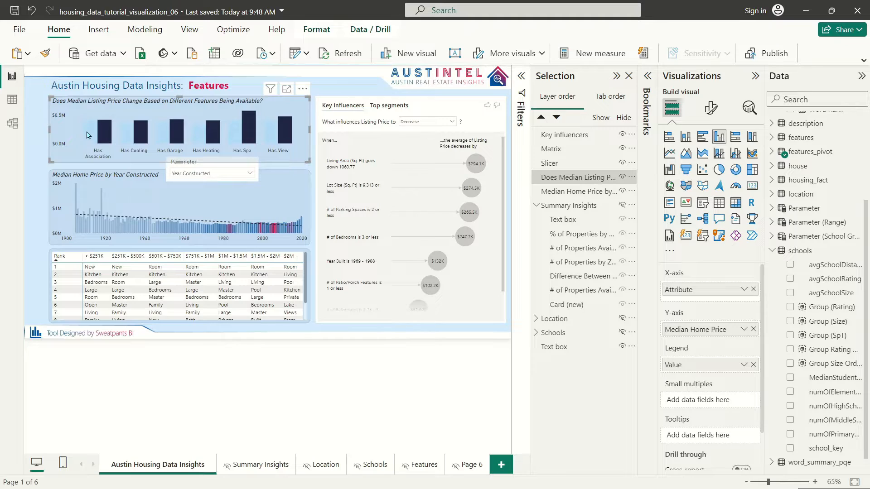
pyautogui.moveTo(92, 132)
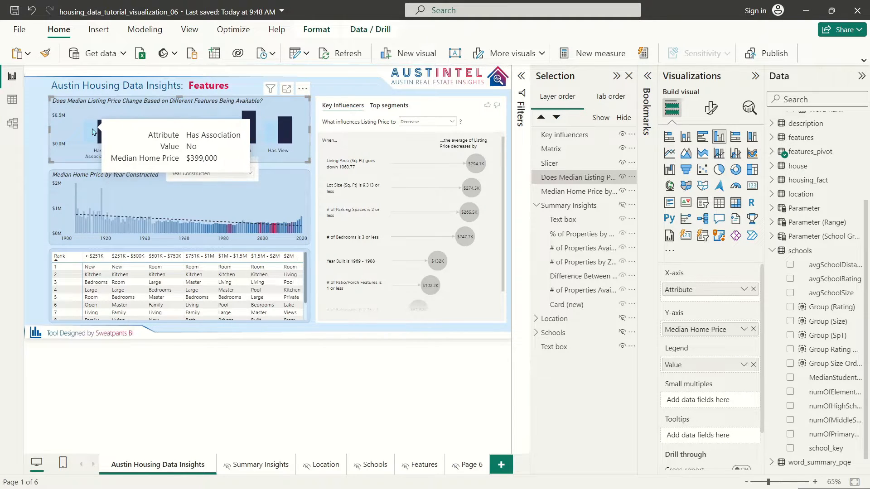
pyautogui.moveTo(135, 115)
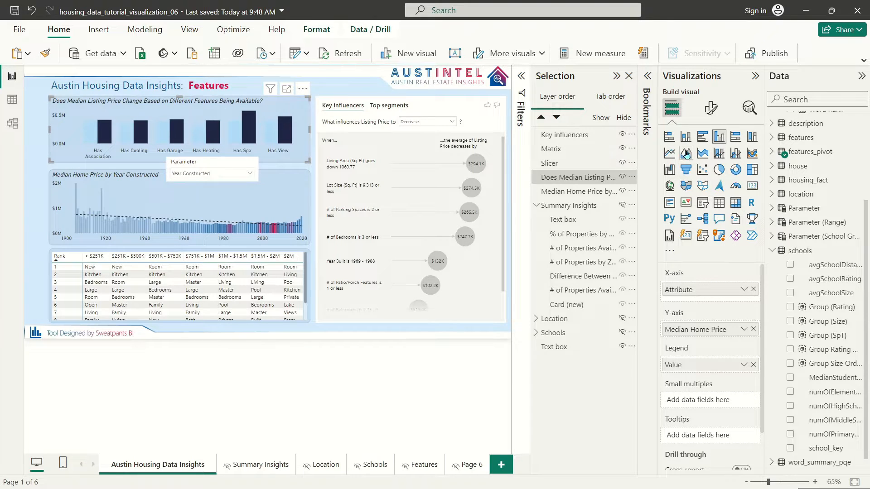
# Step: Colour the bar chart's Yes bars red and No bars light blue, and turn the legend on
pyautogui.click(712, 111)
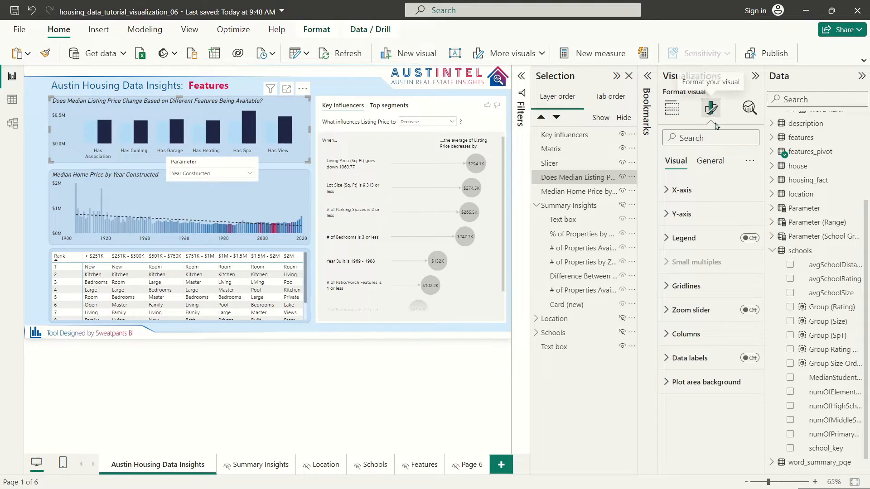
pyautogui.click(680, 334)
pyautogui.click(684, 423)
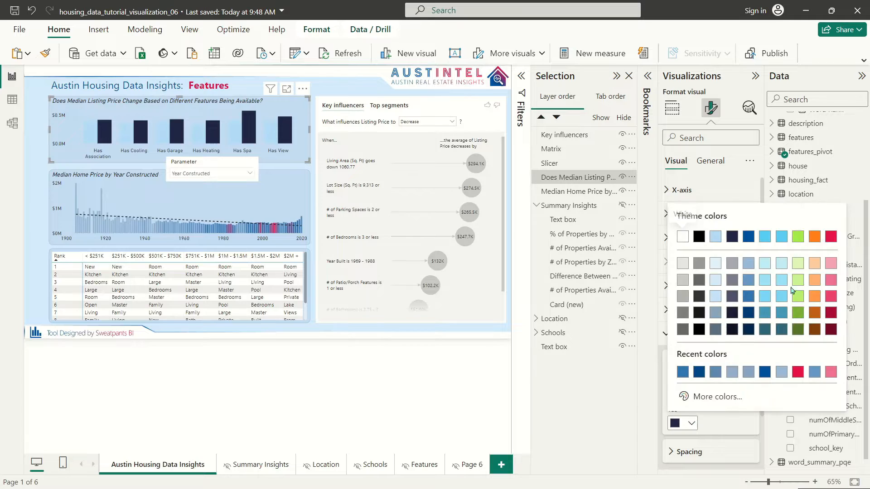
pyautogui.click(834, 235)
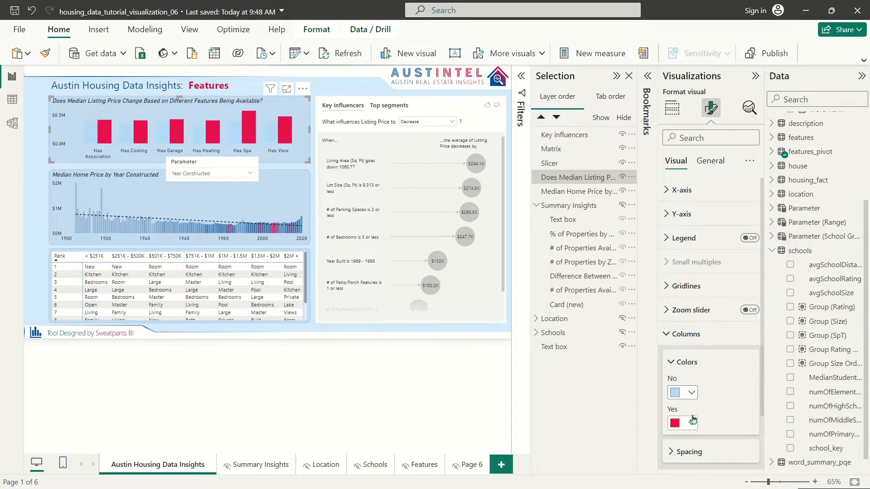
pyautogui.click(685, 393)
pyautogui.click(749, 206)
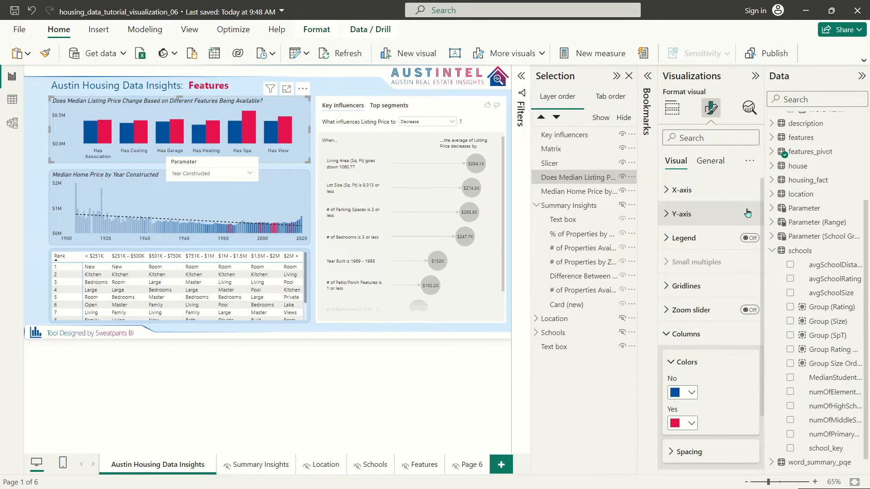
pyautogui.click(685, 393)
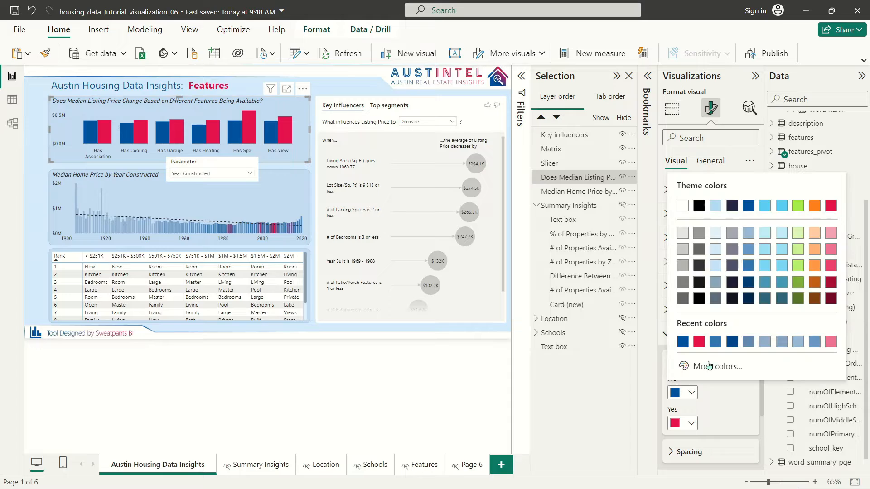
pyautogui.click(749, 266)
pyautogui.click(670, 393)
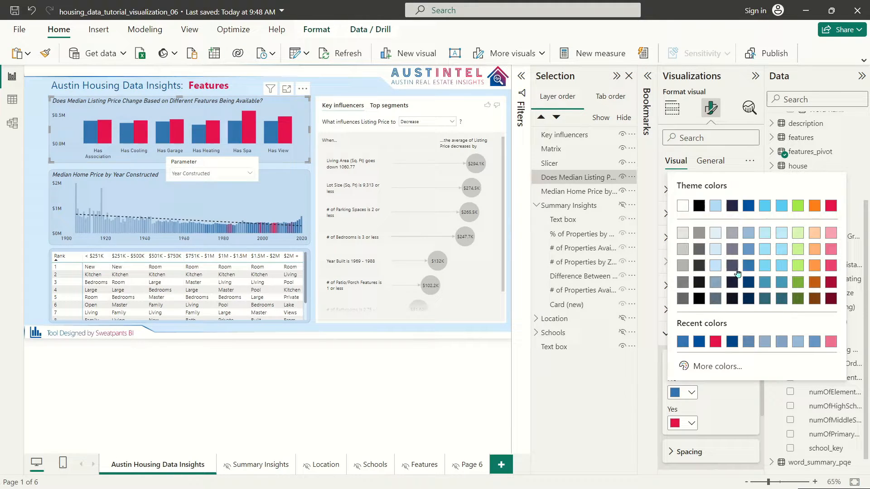
pyautogui.click(750, 251)
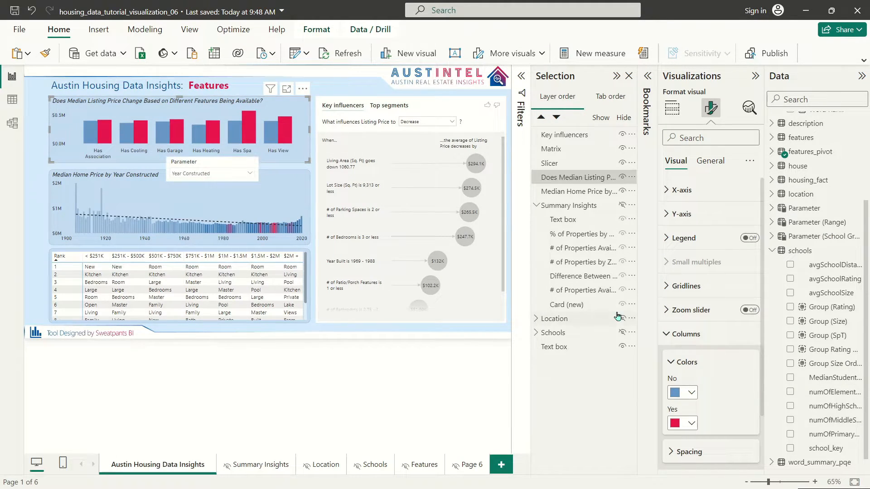
pyautogui.click(750, 238)
# Step: Set the bar chart legend position to Top left stacked
pyautogui.click(667, 236)
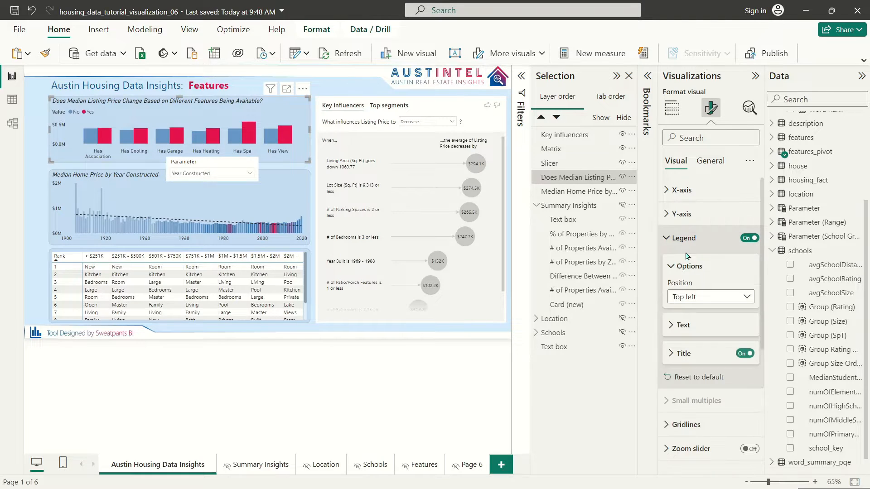
pyautogui.click(689, 297)
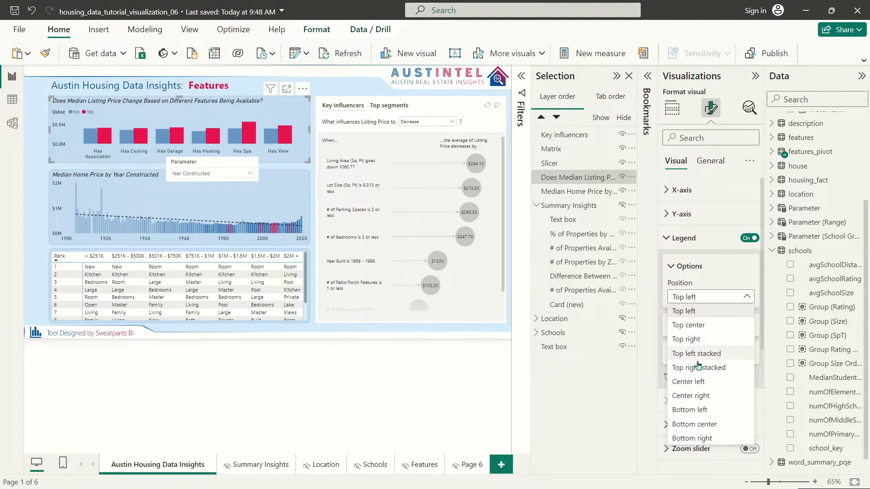
pyautogui.click(697, 354)
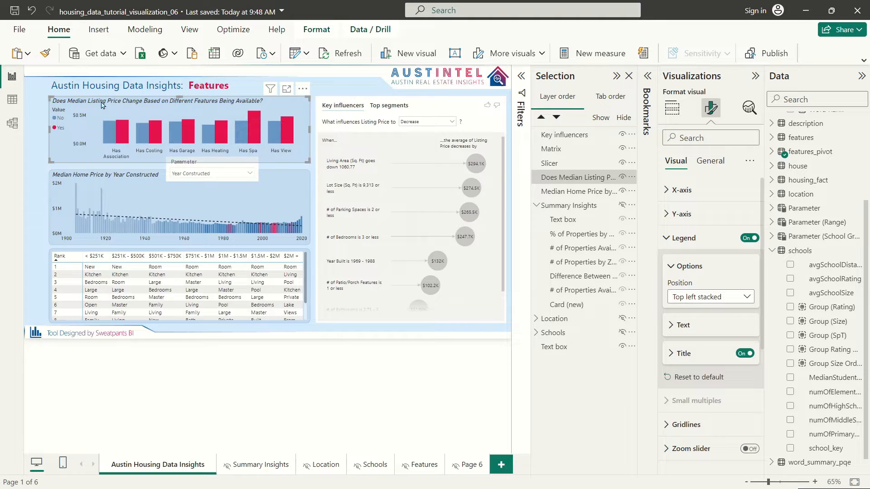
pyautogui.click(669, 238)
pyautogui.click(670, 238)
# Step: Begin replacing the legend title 'Value' with 'Properties Have'
pyautogui.click(674, 325)
pyautogui.click(673, 434)
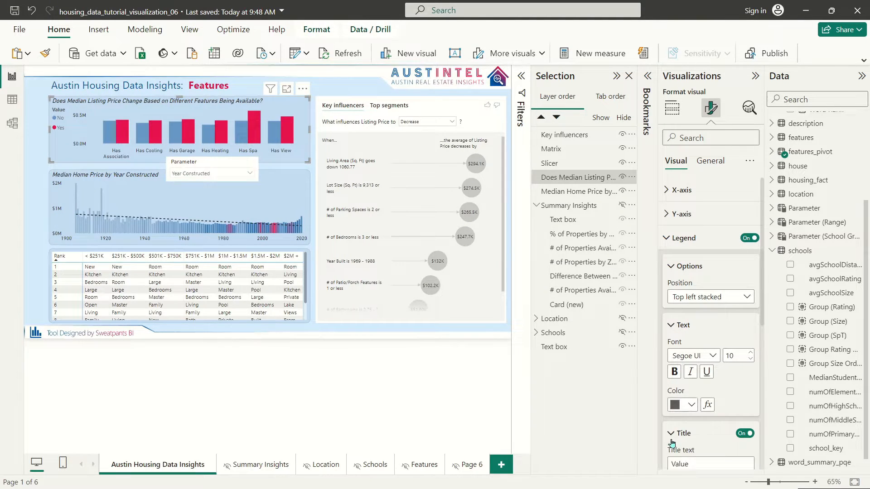
pyautogui.scroll(-3, 719, 382)
pyautogui.click(689, 318)
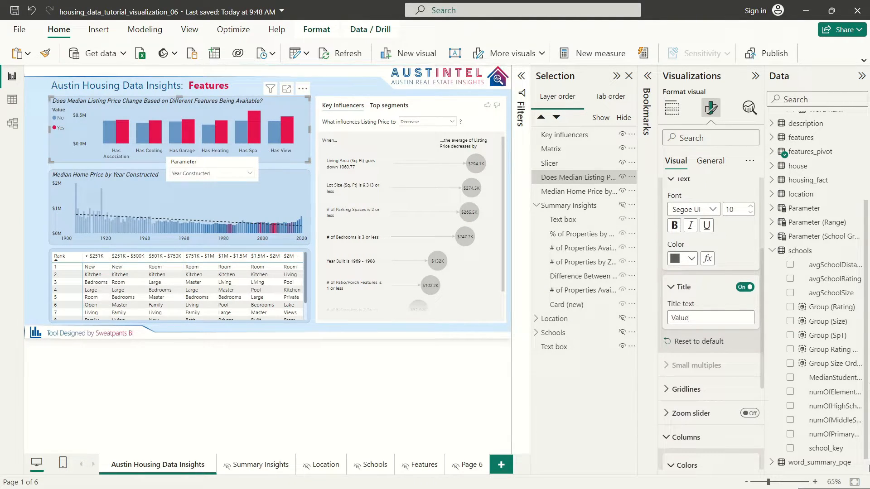
pyautogui.hotkey('ctrl', 'a')
pyautogui.write('Prop')
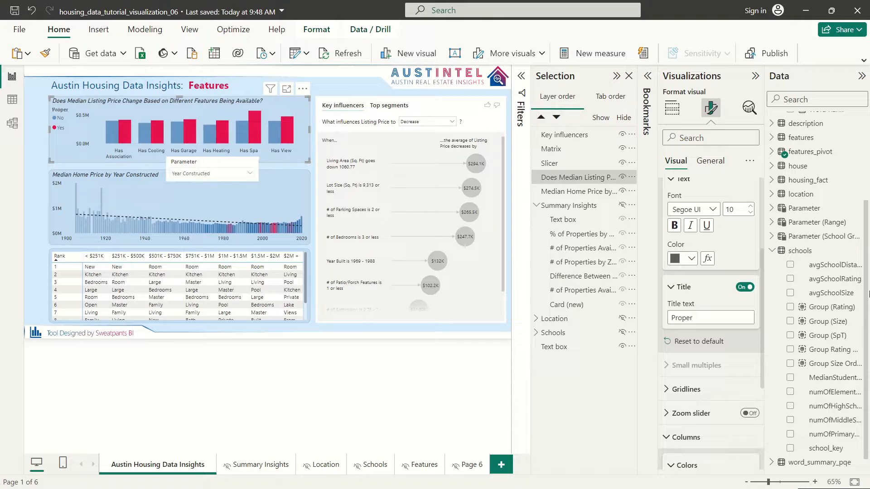
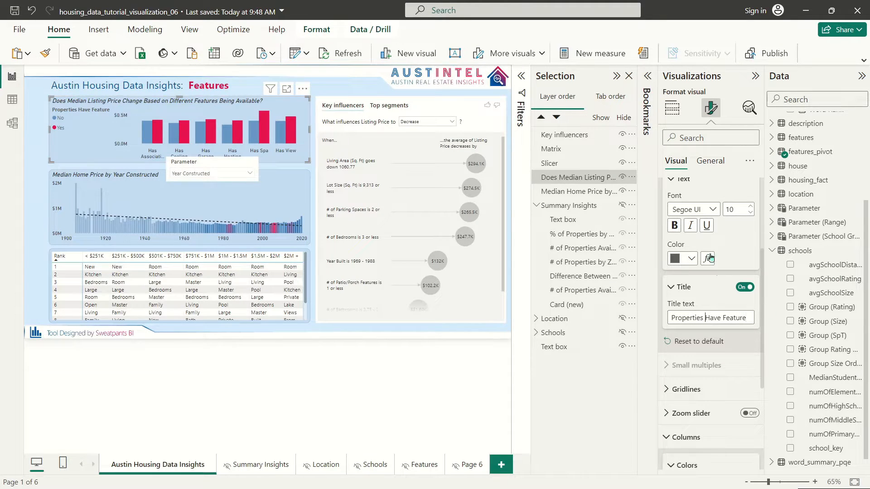
# Step: Set the bar chart's legend text to DIN font, a darker colour and size 13
pyautogui.click(691, 213)
pyautogui.click(688, 258)
pyautogui.click(688, 260)
pyautogui.click(704, 363)
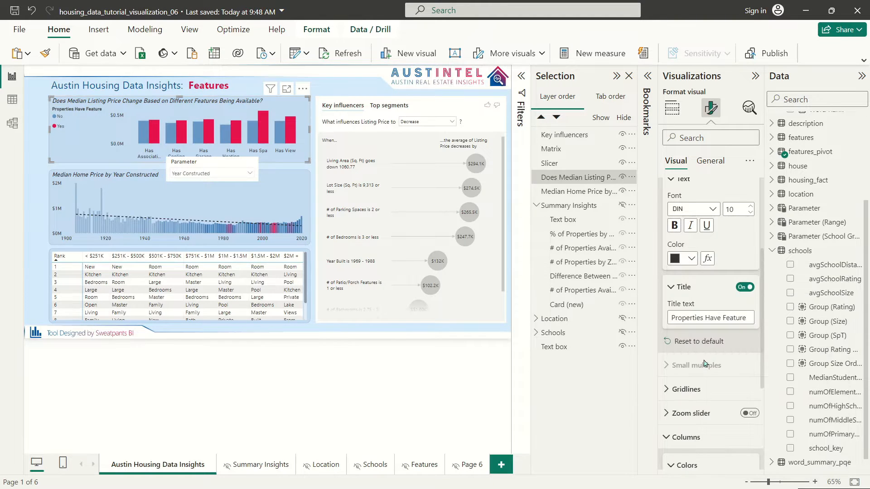
pyautogui.click(750, 206)
pyautogui.click(750, 206)
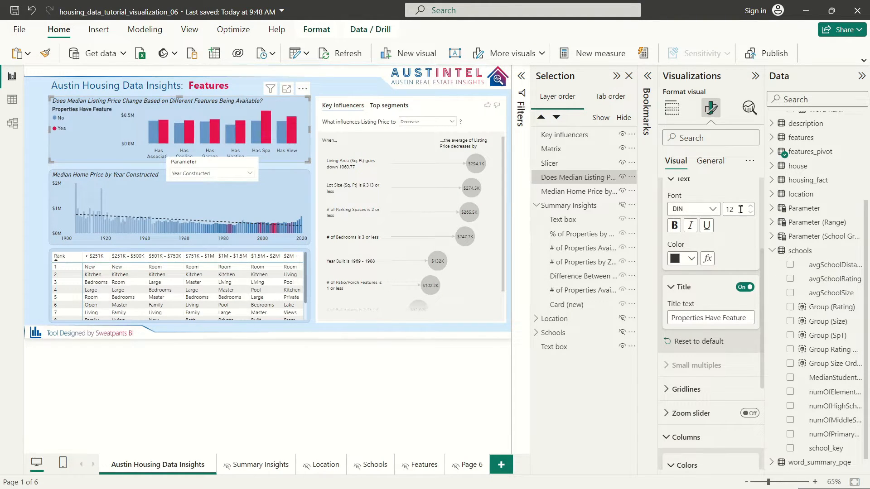
pyautogui.scroll(3, 713, 284)
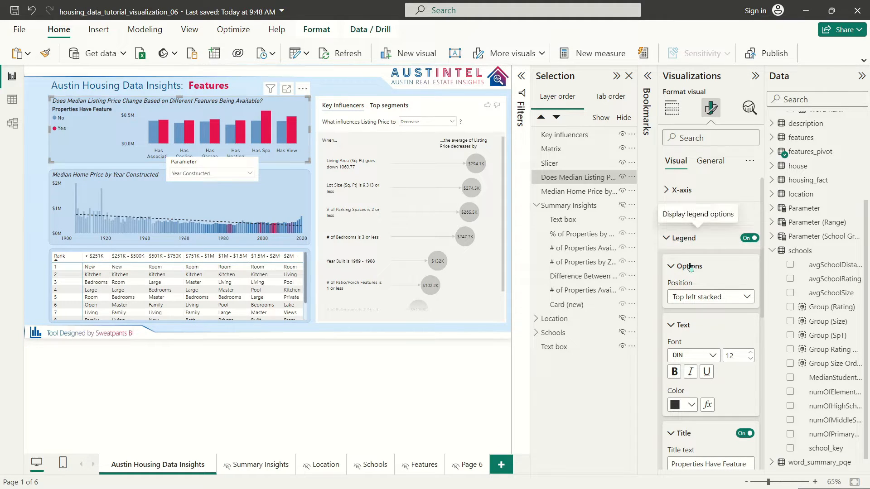
pyautogui.click(751, 353)
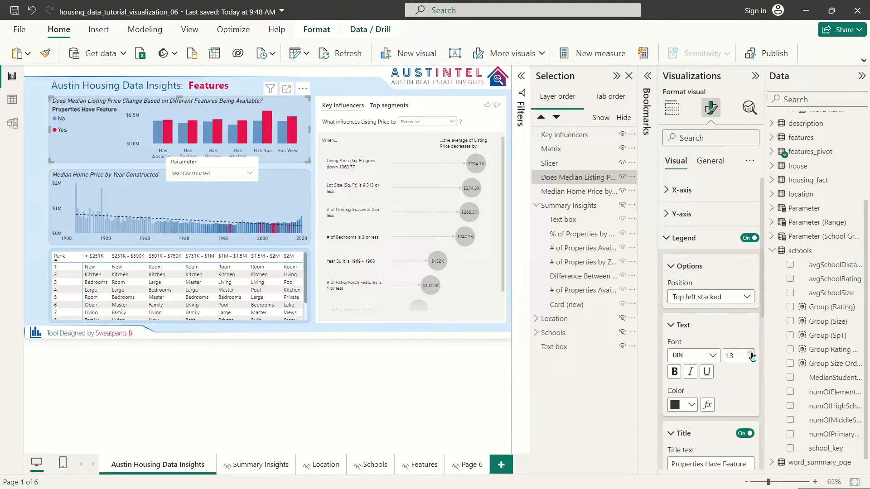
pyautogui.click(675, 239)
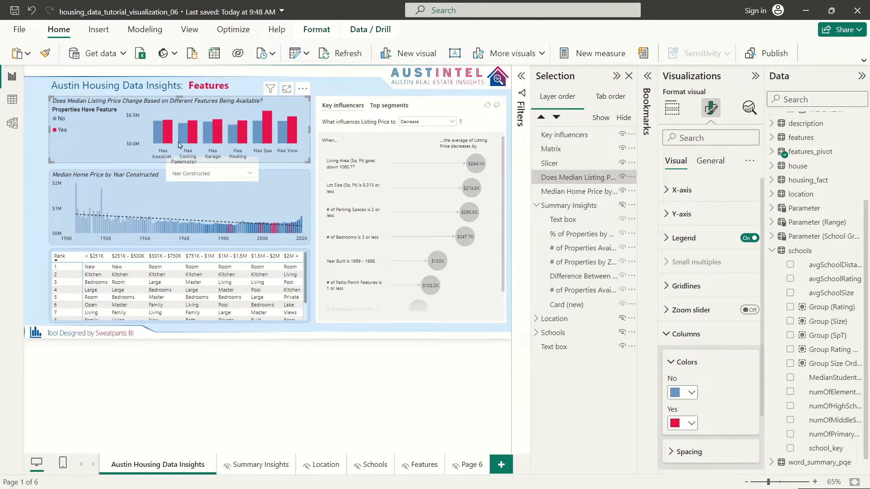
pyautogui.click(709, 162)
pyautogui.click(678, 212)
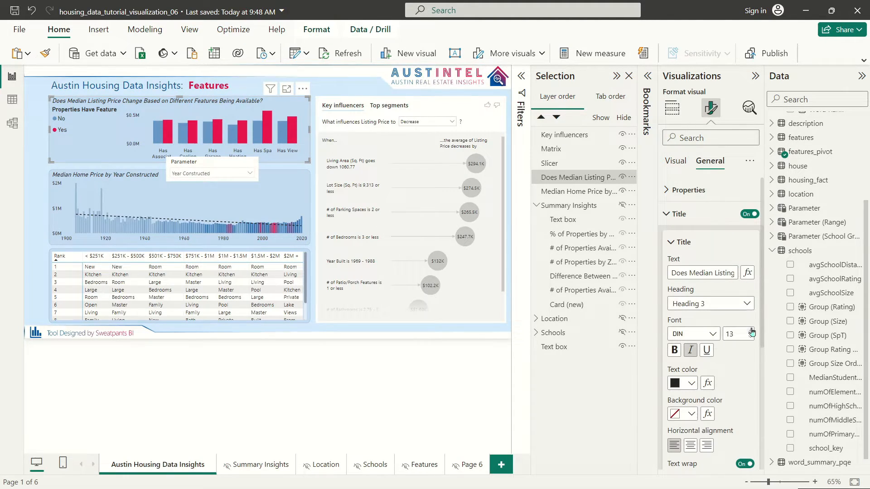
# Step: Set the Median Home Price by Year Constructed chart's title font size to 14
pyautogui.click(114, 175)
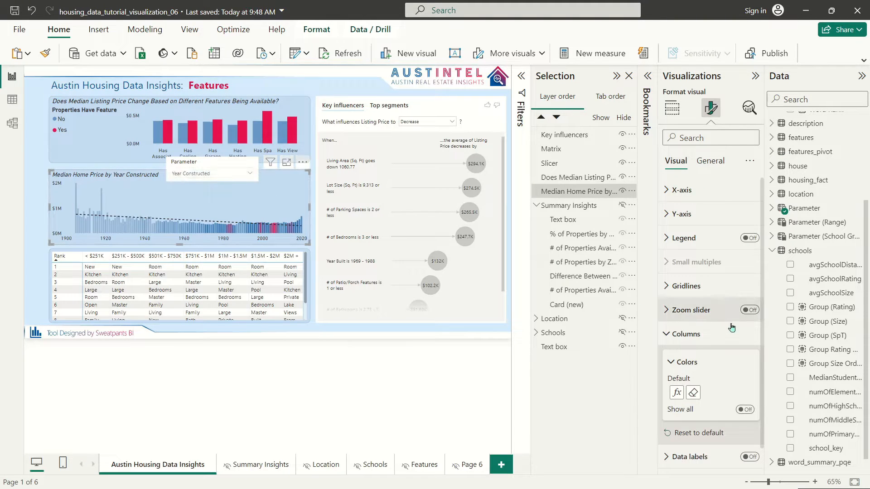
pyautogui.click(708, 160)
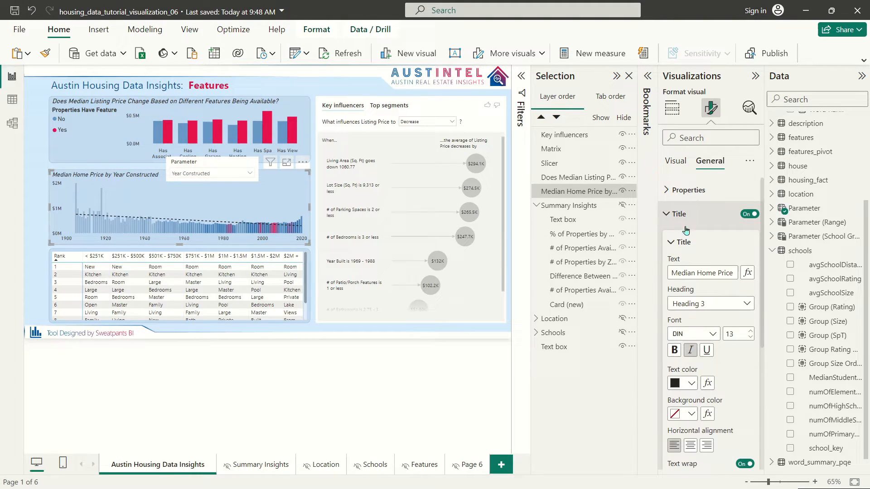
pyautogui.click(750, 332)
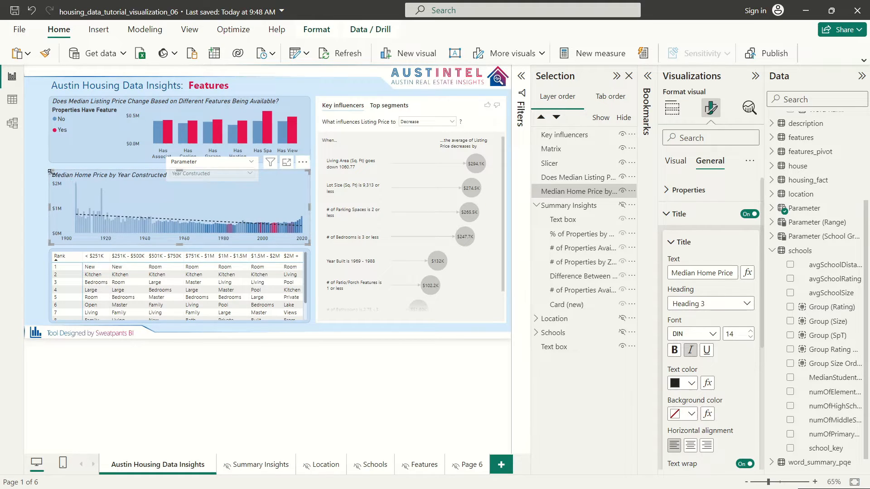
# Step: Resize the Median Home Price chart, feature bar chart and rank matrix to close the gaps
pyautogui.moveTo(50, 172); pyautogui.dragTo(51, 164)
pyautogui.click(97, 162)
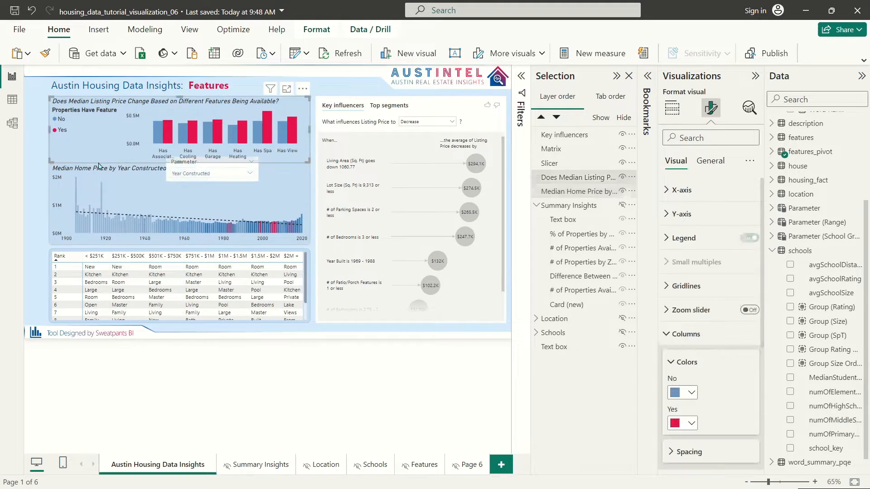
pyautogui.click(102, 169)
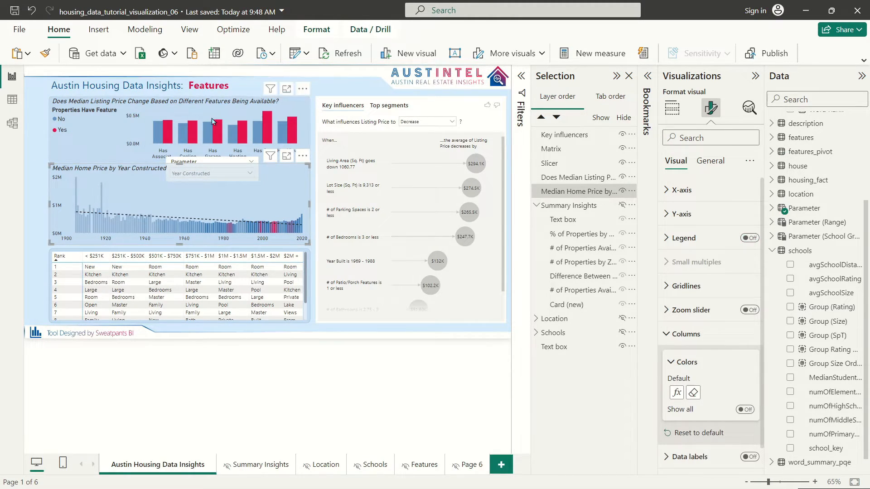
pyautogui.click(138, 98)
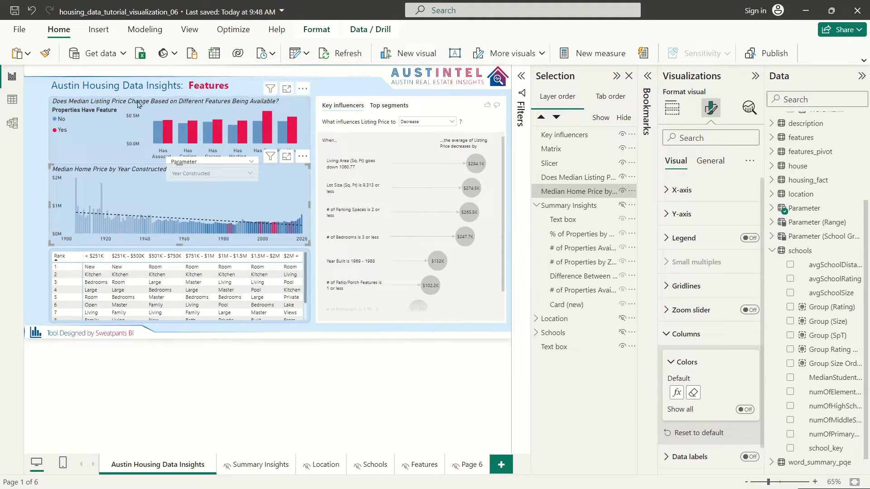
pyautogui.moveTo(184, 162); pyautogui.dragTo(146, 173)
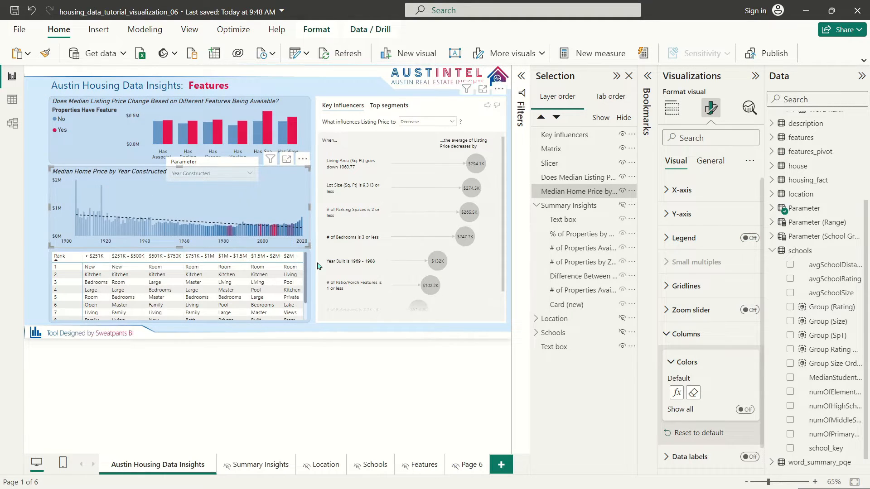
pyautogui.click(187, 255)
pyautogui.moveTo(187, 253); pyautogui.dragTo(221, 281)
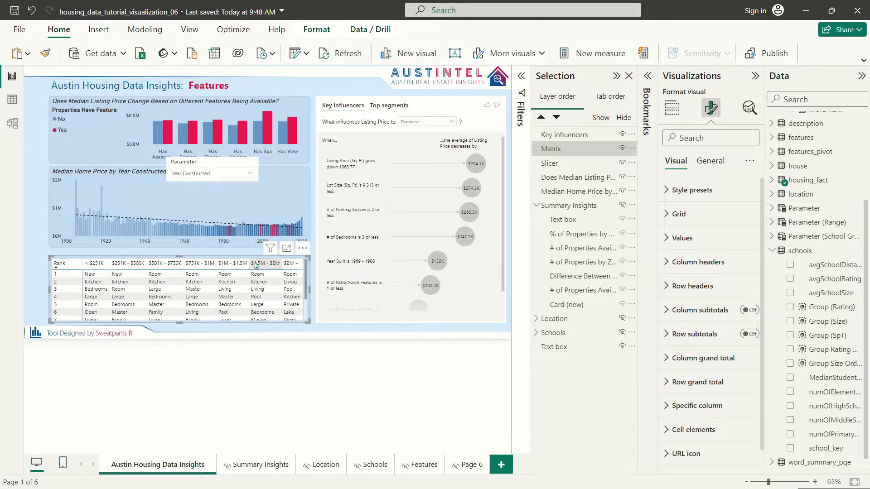
# Step: Nudge the Median Home Price chart down slightly
pyautogui.click(278, 196)
pyautogui.click(214, 164)
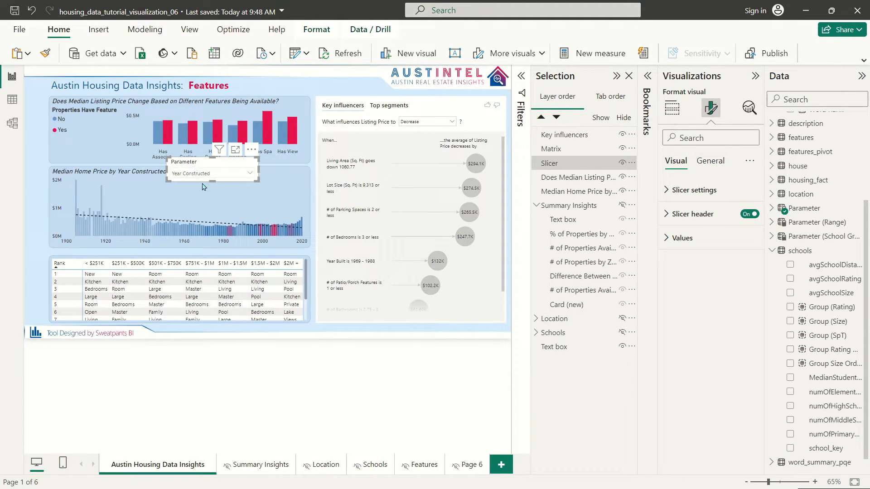
pyautogui.click(135, 175)
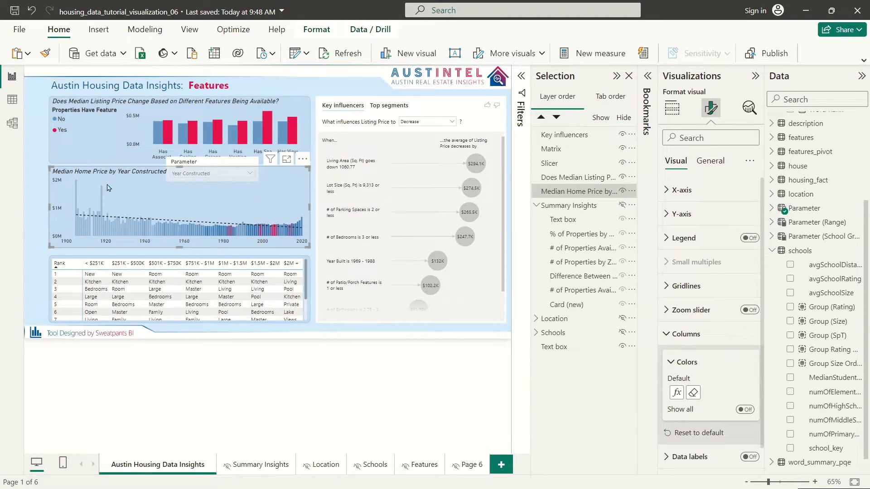
pyautogui.press('Down')
pyautogui.press('Down')
pyautogui.press('Down')
pyautogui.press('Down')
pyautogui.press('Down')
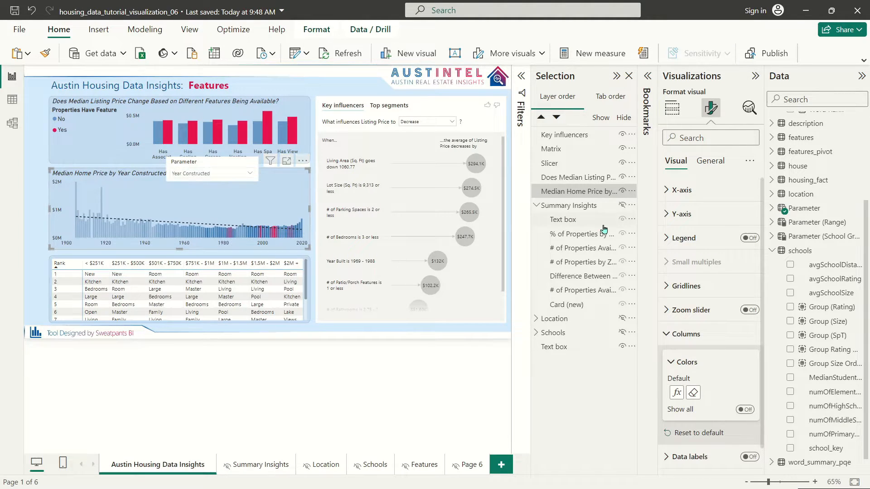
# Step: Remove 'Year Constructed' so the chart title reads 'Median Home Price by'
pyautogui.click(724, 162)
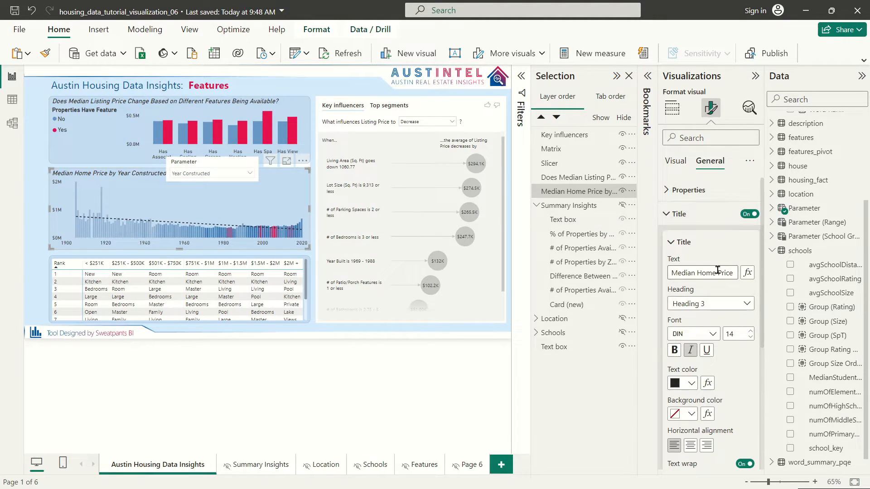
pyautogui.press('Right')
pyautogui.press('Right')
pyautogui.press('Right')
pyautogui.press('Right')
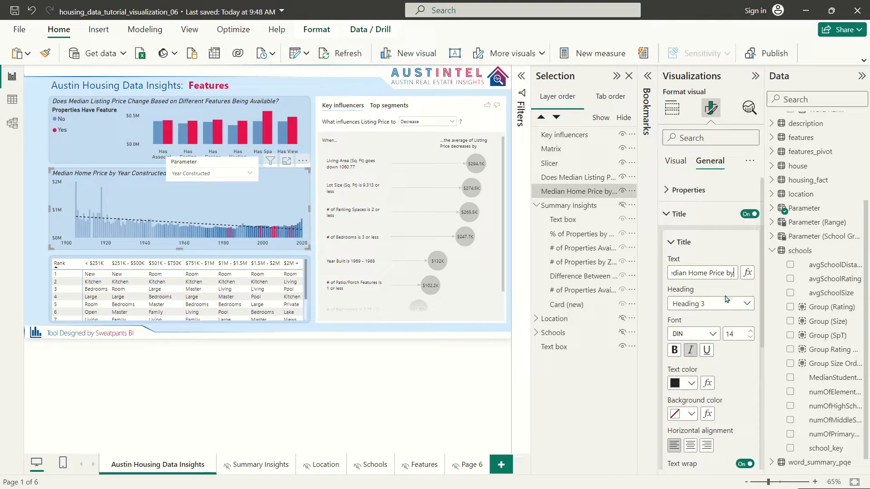
pyautogui.moveTo(729, 272); pyautogui.dragTo(777, 275)
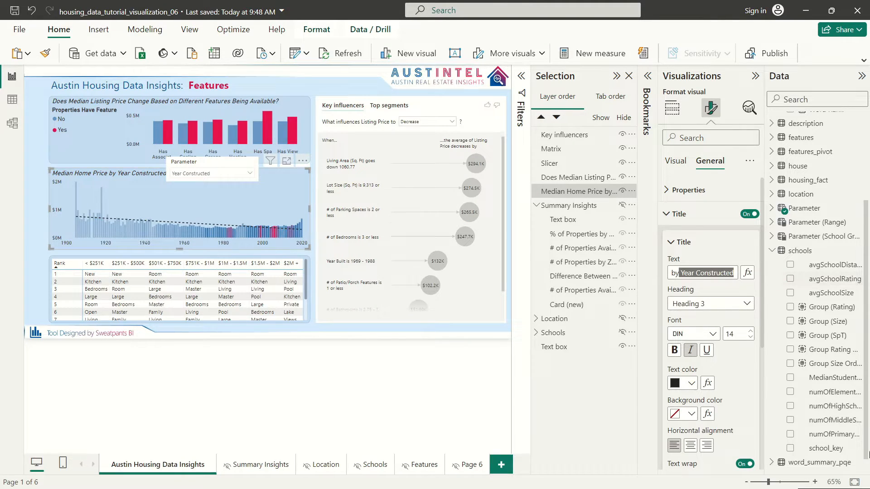
pyautogui.press('BackSpace')
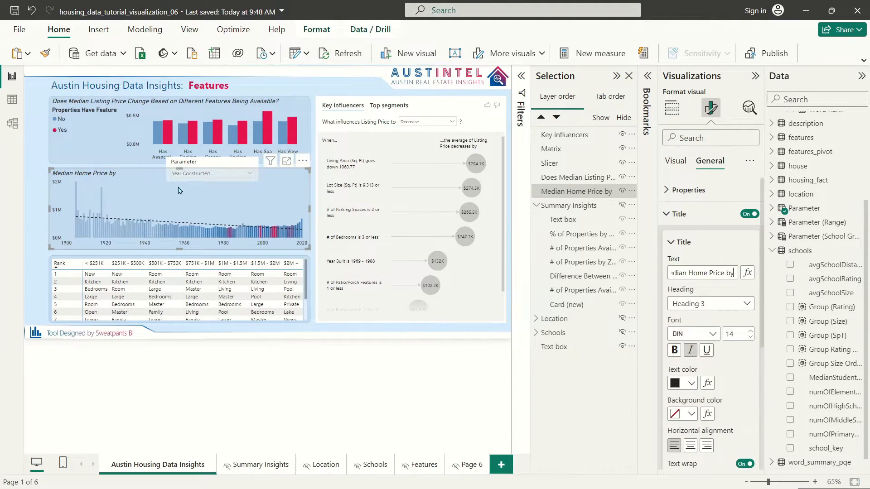
pyautogui.click(196, 166)
pyautogui.click(710, 161)
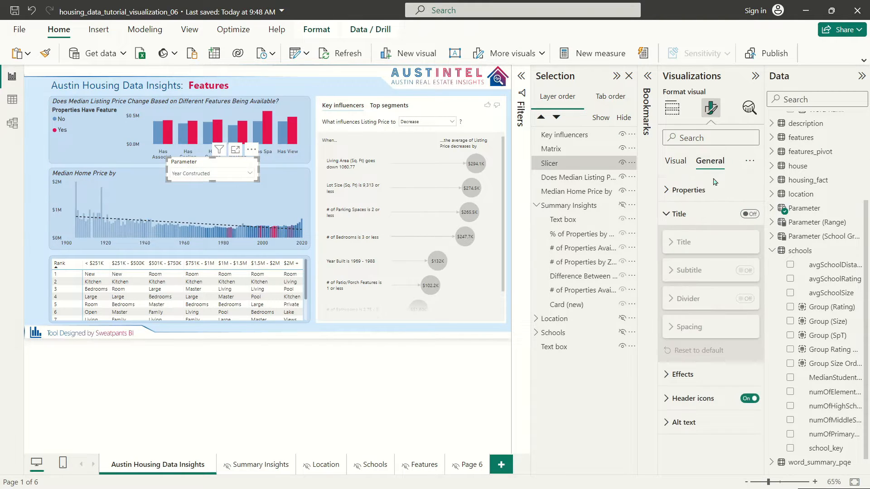
# Step: Turn off the slicer's white background and hide its header
pyautogui.click(683, 374)
pyautogui.click(745, 403)
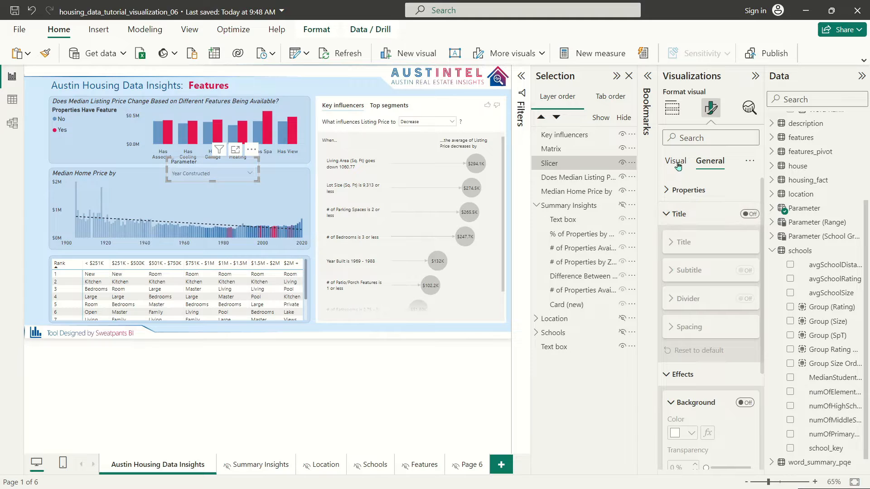
pyautogui.scroll(-3, 710, 324)
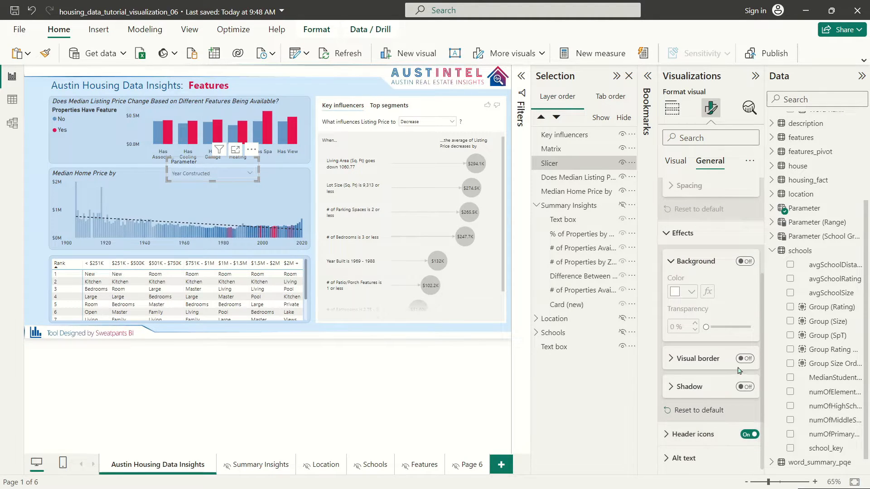
pyautogui.scroll(3, 693, 163)
pyautogui.click(675, 161)
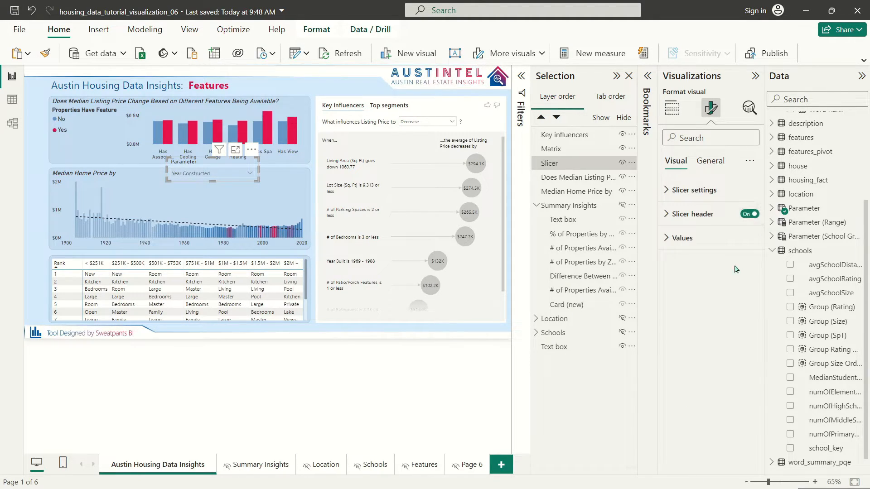
pyautogui.click(756, 220)
# Step: Move the Year Constructed slicer beside the chart title and resize it
pyautogui.moveTo(192, 169); pyautogui.dragTo(144, 169)
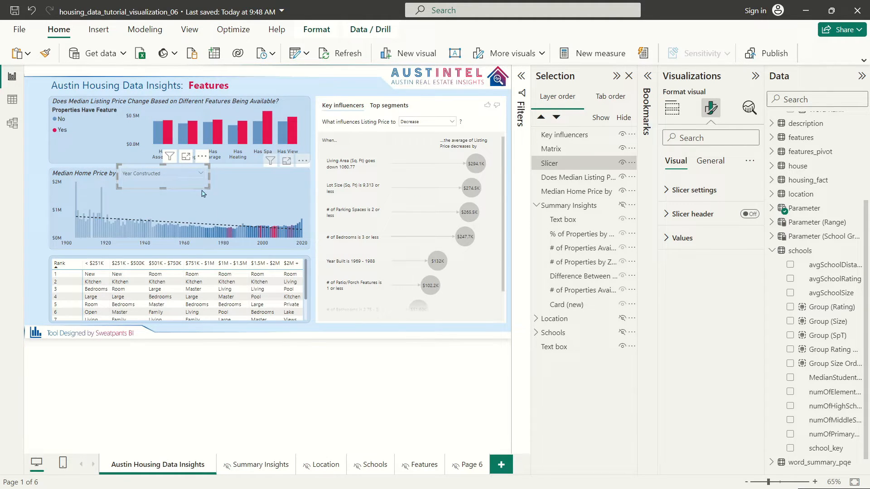
pyautogui.moveTo(208, 183); pyautogui.dragTo(208, 176)
pyautogui.click(200, 174)
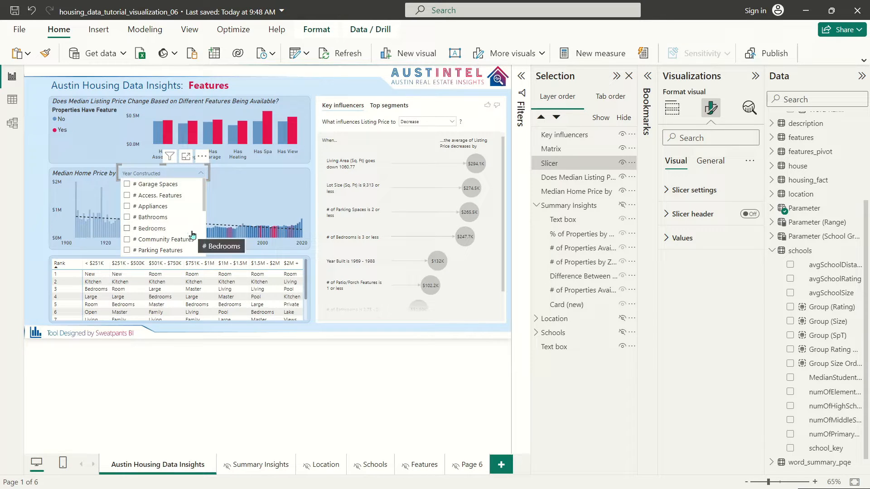
pyautogui.scroll(-3, 181, 222)
pyautogui.scroll(3, 179, 222)
pyautogui.click(177, 171)
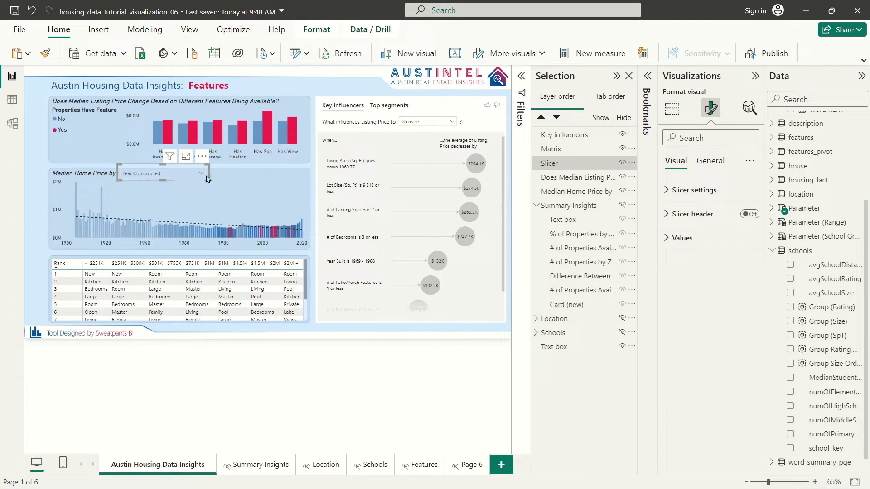
pyautogui.moveTo(208, 178); pyautogui.dragTo(213, 181)
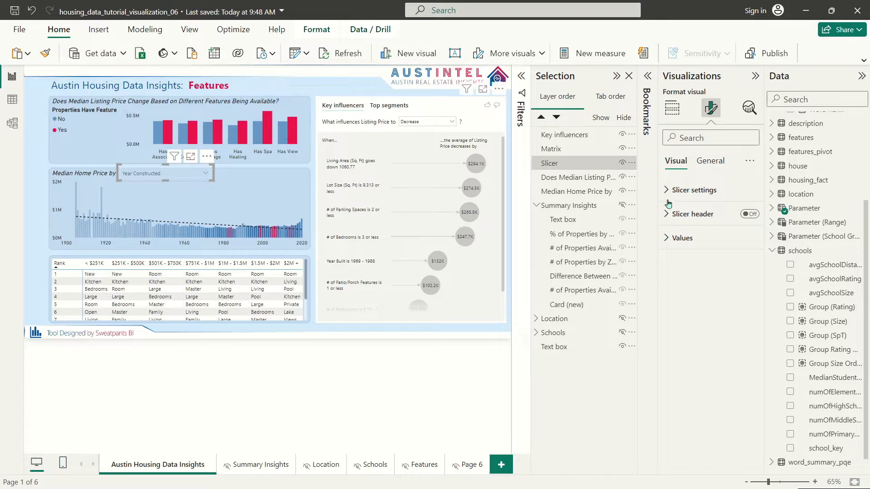
# Step: Give the slicer values a light background colour
pyautogui.click(687, 233)
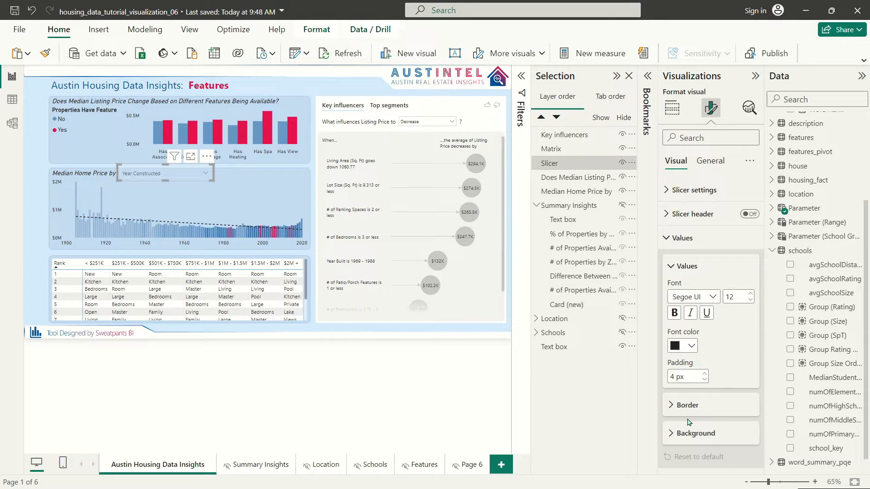
pyautogui.click(693, 433)
pyautogui.click(684, 465)
pyautogui.click(684, 276)
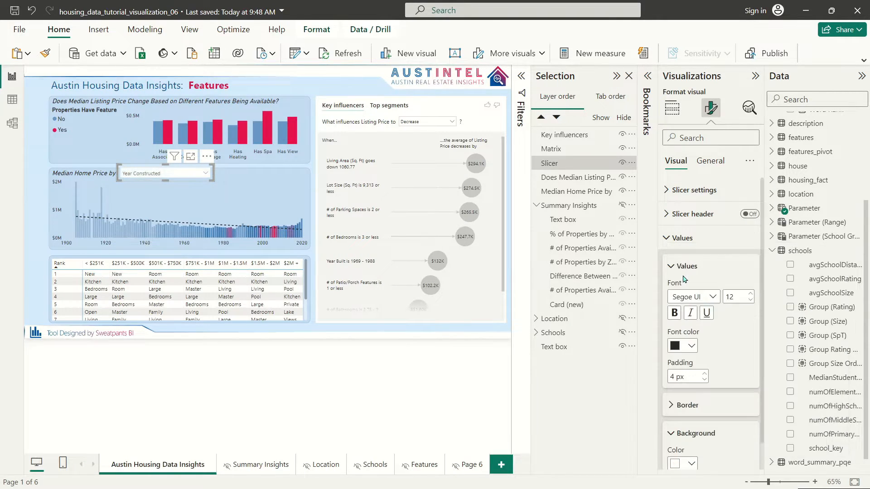
# Step: Set the slicer value text to DIN size 14 and nudge the slicer into place
pyautogui.click(687, 294)
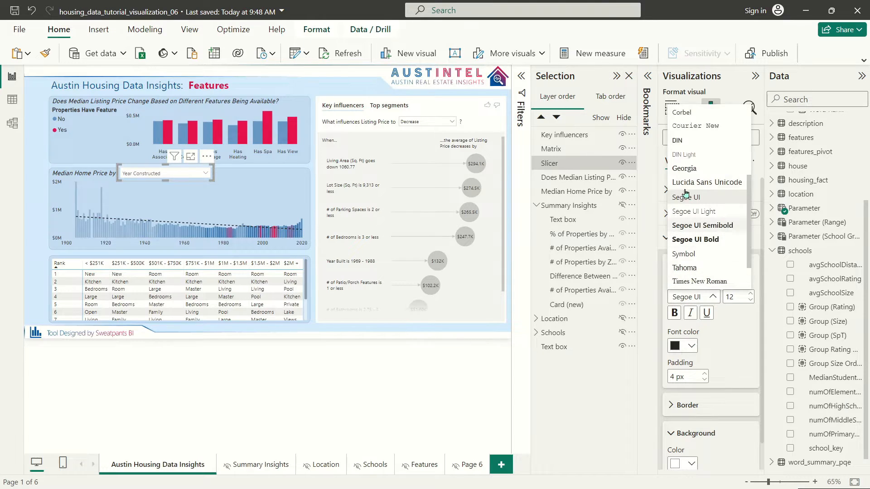
pyautogui.click(687, 141)
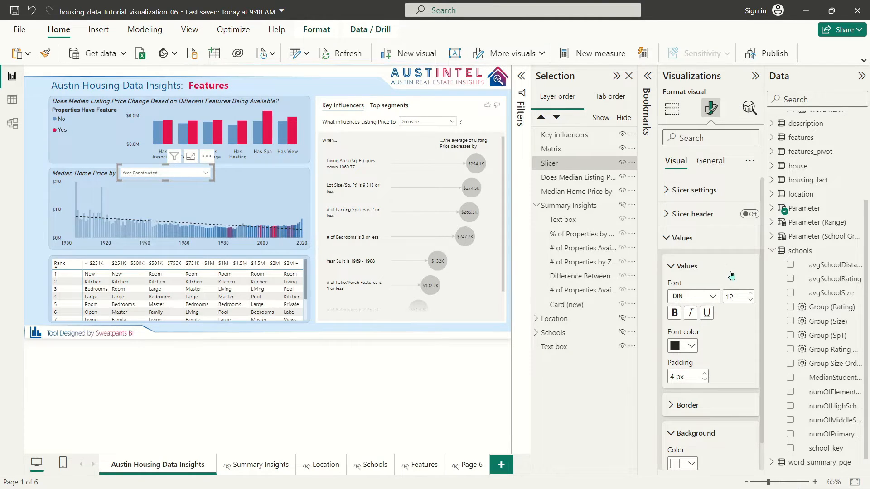
pyautogui.click(751, 294)
pyautogui.click(750, 294)
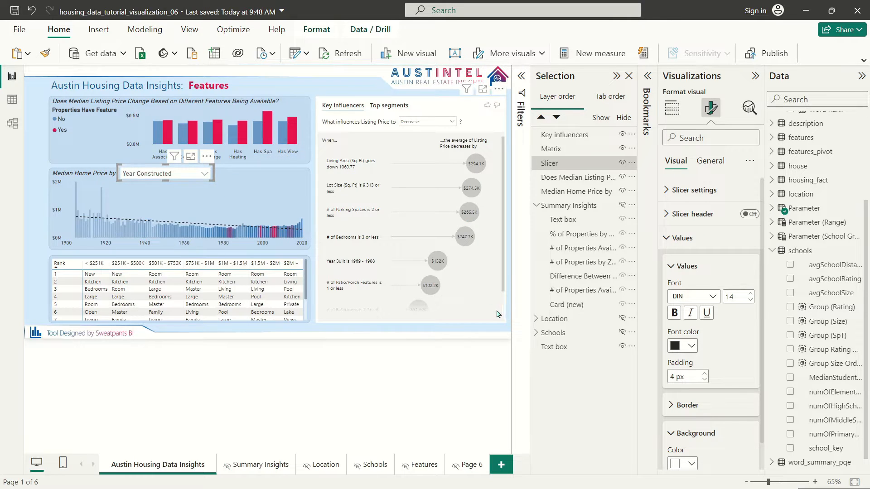
pyautogui.press('Down')
pyautogui.press('Left')
pyautogui.press('Left')
pyautogui.press('Left')
# Step: Give the Year Constructed slicer a red background with white text
pyautogui.click(40, 163)
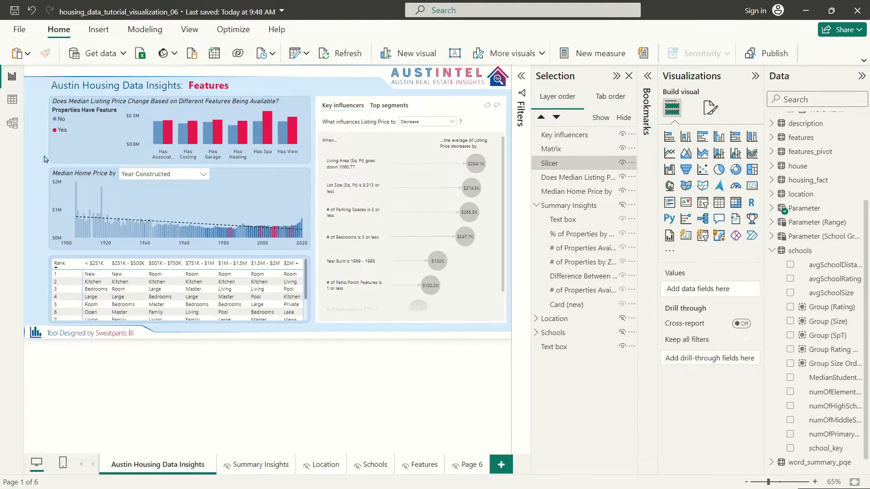
pyautogui.click(153, 170)
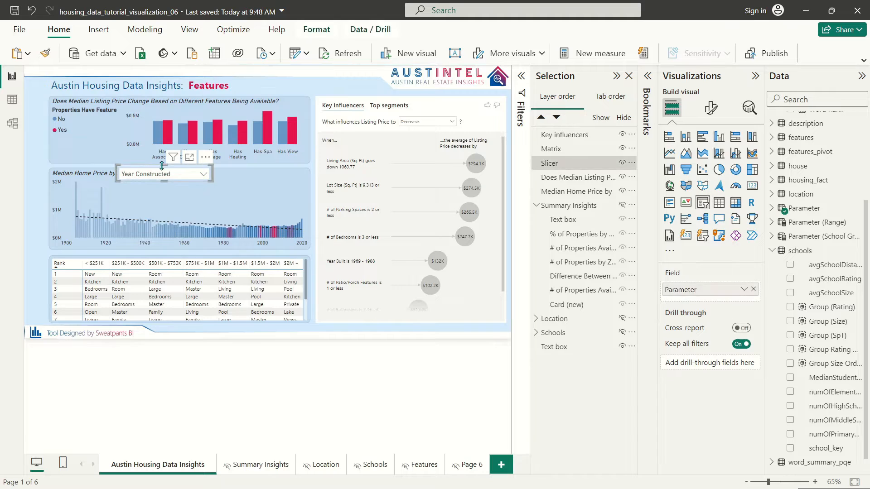
pyautogui.click(711, 107)
pyautogui.click(680, 238)
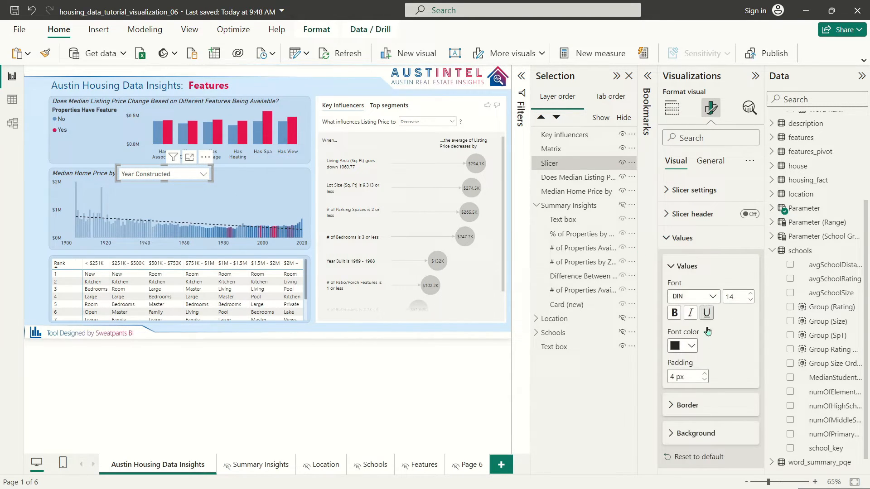
pyautogui.click(698, 433)
pyautogui.click(691, 436)
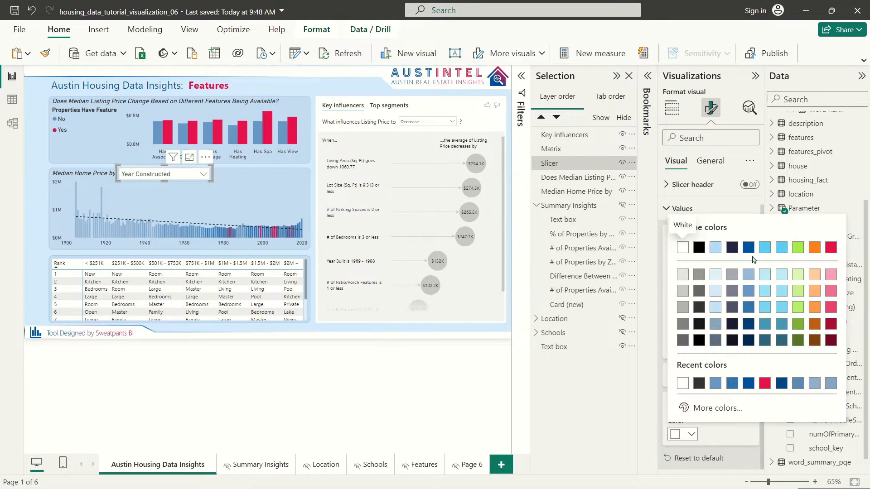
pyautogui.click(831, 248)
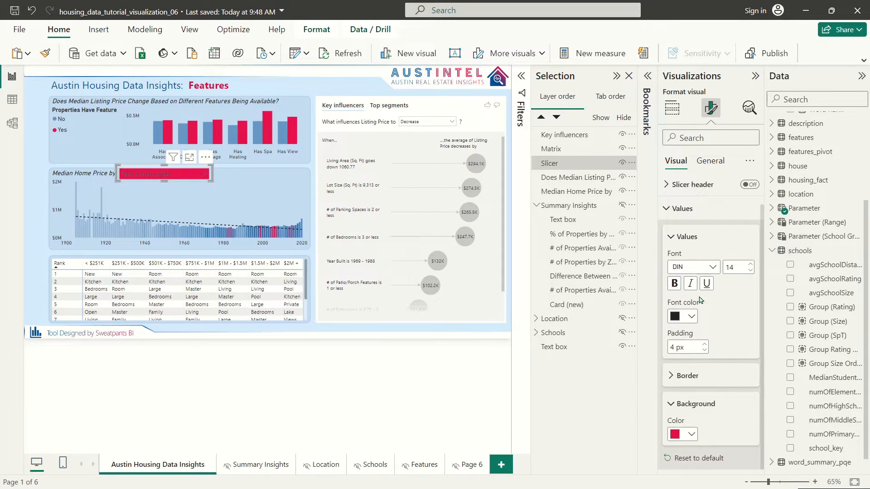
pyautogui.click(692, 317)
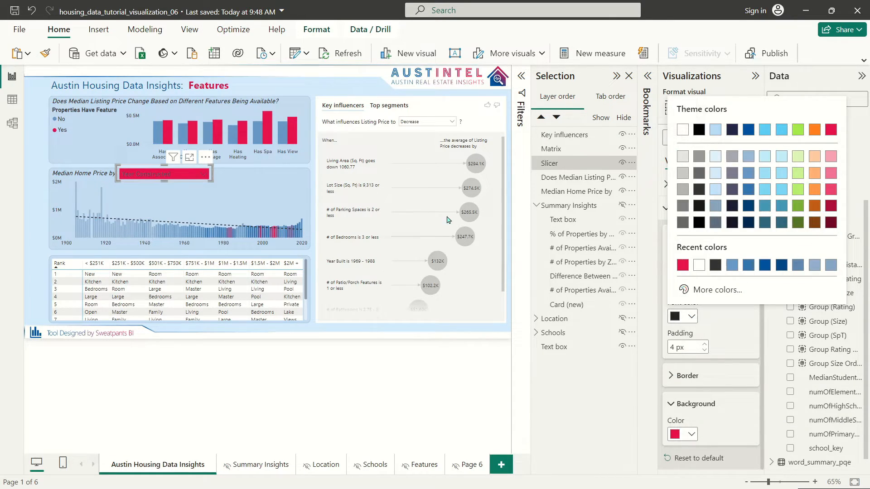
pyautogui.click(682, 129)
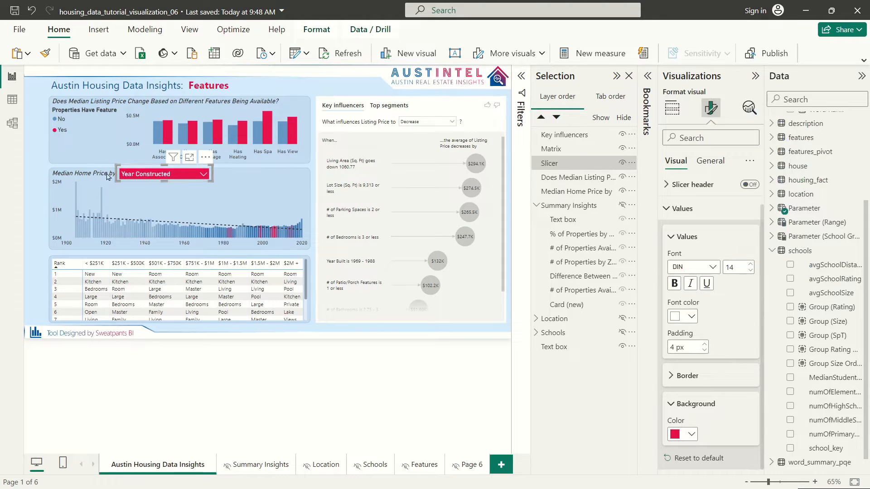
# Step: Switch the slicer to # Garage Spaces so the chart plots price by garage count
pyautogui.click(39, 154)
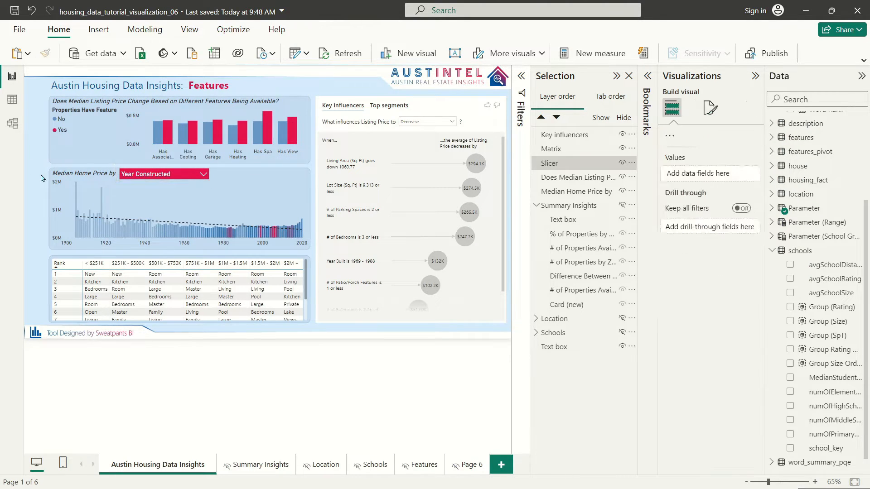
pyautogui.click(179, 177)
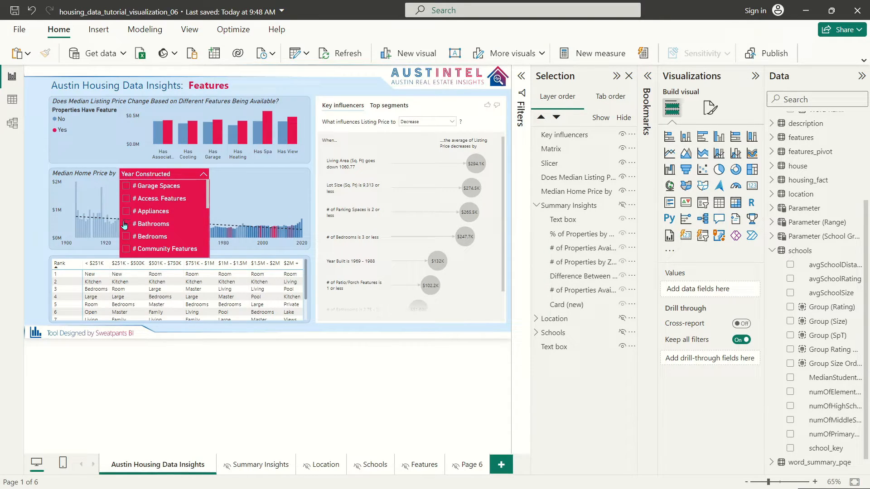
pyautogui.click(127, 187)
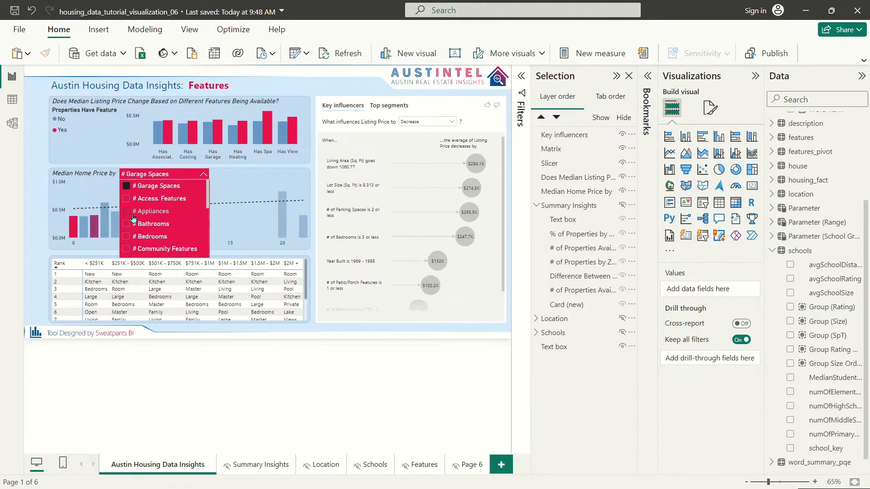
pyautogui.click(145, 174)
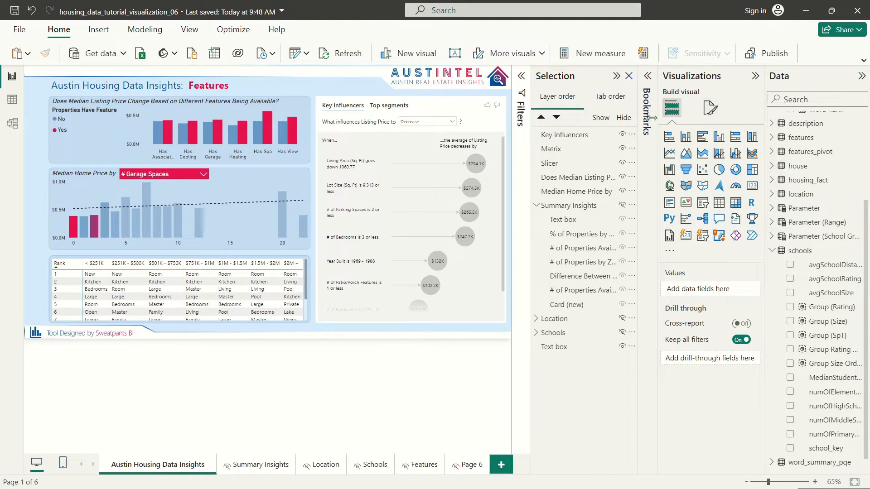
pyautogui.click(153, 172)
pyautogui.click(154, 174)
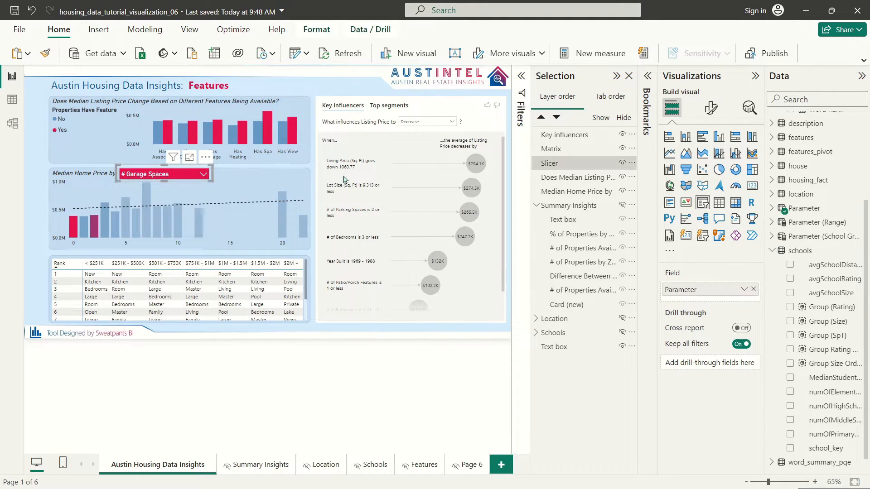
# Step: Make the slicer's value background white
pyautogui.click(712, 107)
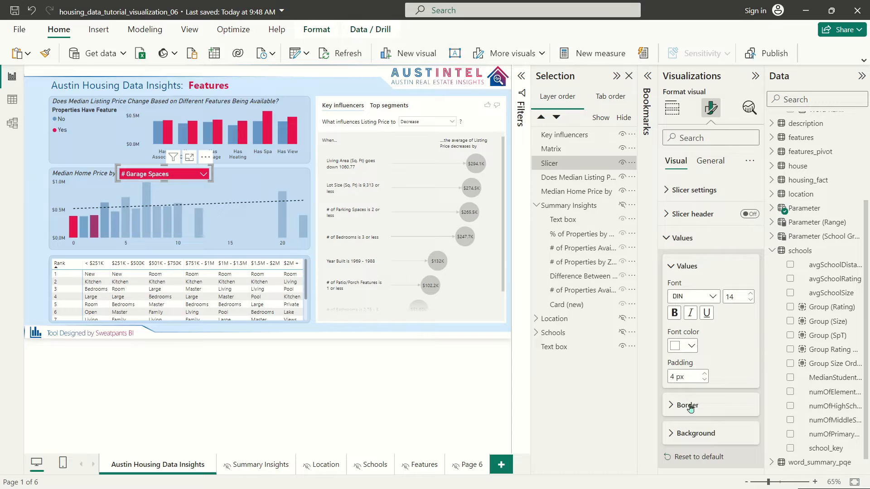
pyautogui.click(696, 433)
pyautogui.click(684, 464)
pyautogui.click(687, 284)
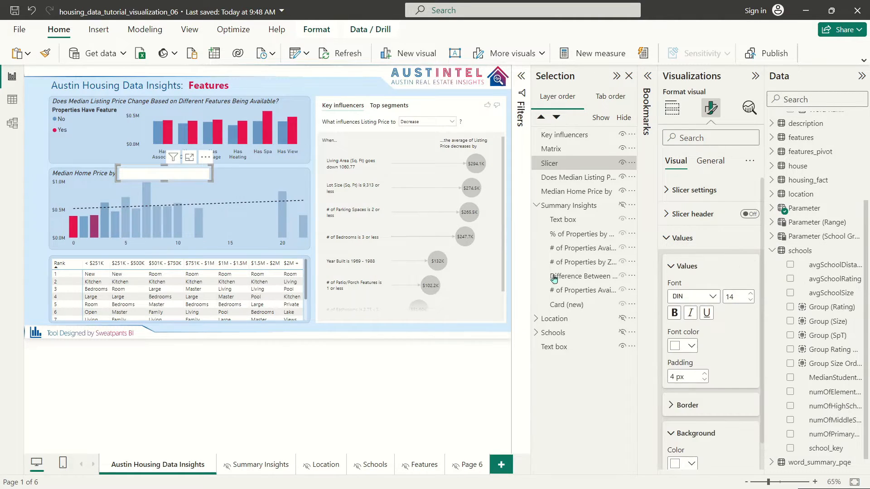
# Step: Try dark and red slicer text colours, settling on blue
pyautogui.click(687, 346)
pyautogui.click(705, 222)
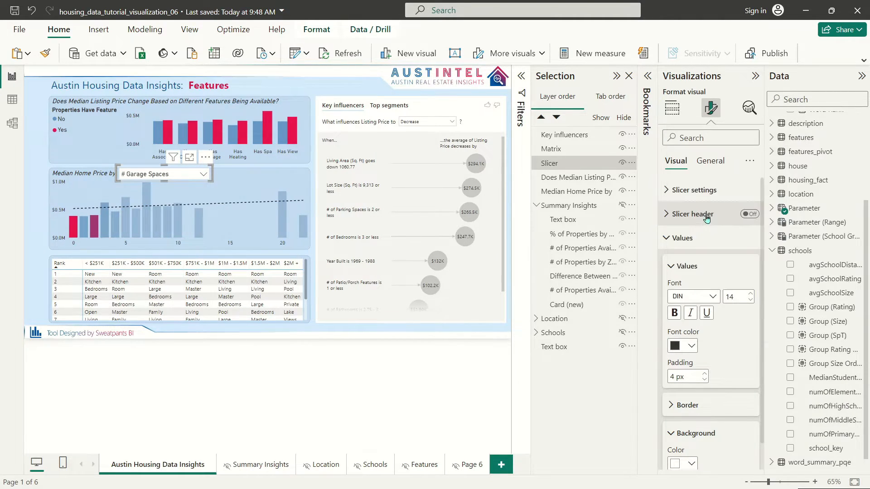
pyautogui.click(687, 346)
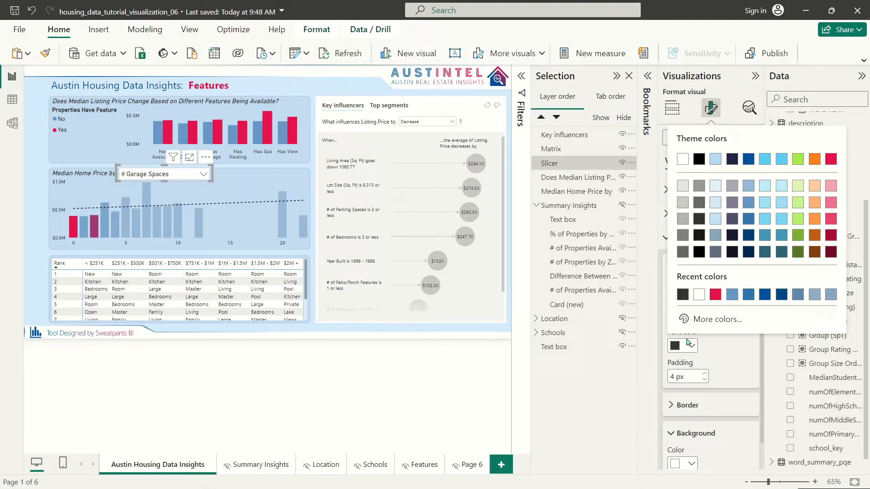
pyautogui.click(829, 158)
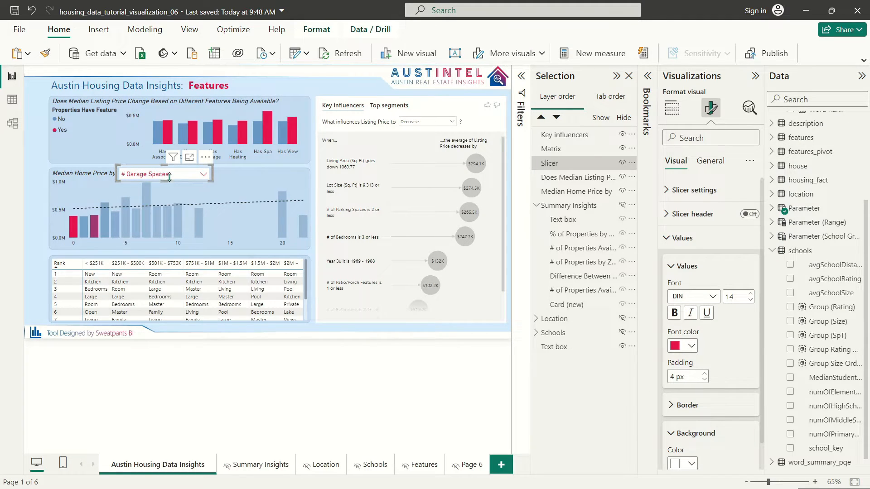
pyautogui.click(185, 178)
pyautogui.click(184, 178)
pyautogui.click(669, 345)
pyautogui.click(747, 162)
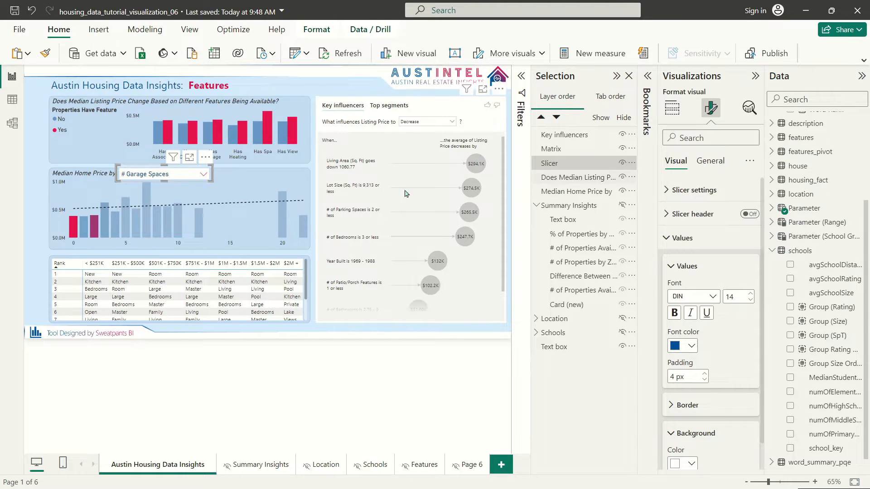
pyautogui.click(197, 178)
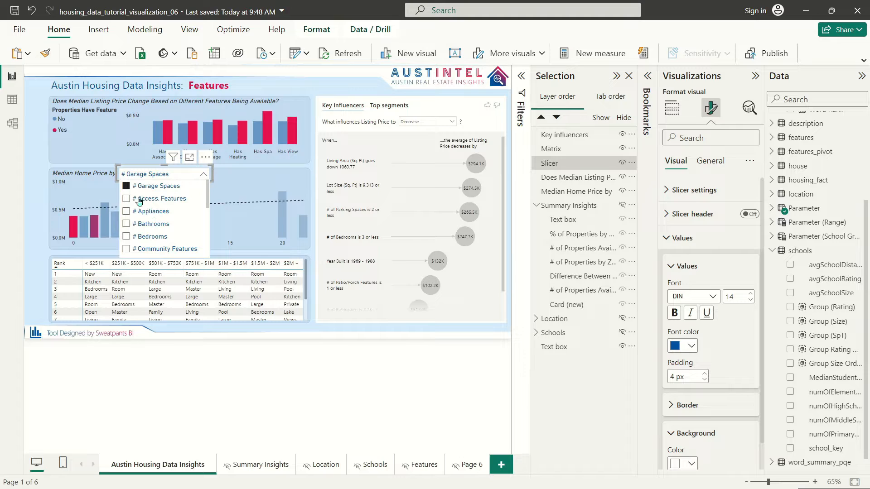
pyautogui.click(162, 175)
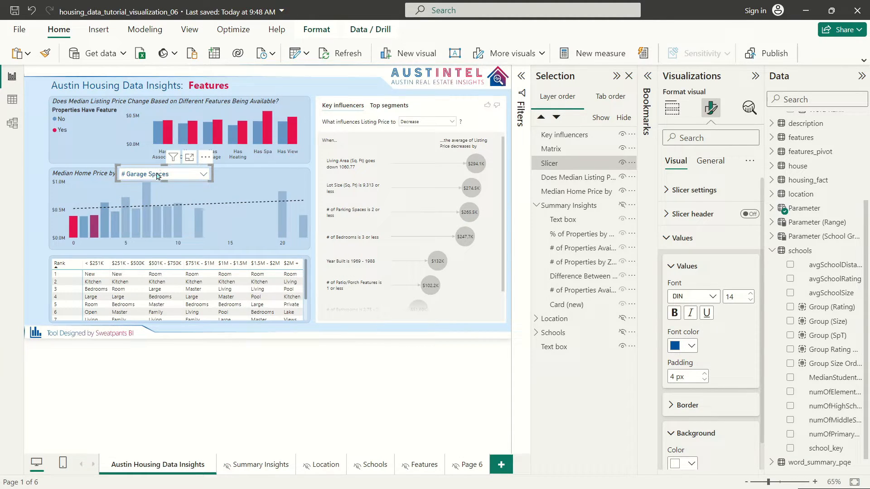
# Step: Pick # Bathrooms in the slicer so the chart plots price by bathroom count
pyautogui.click(158, 175)
pyautogui.click(158, 199)
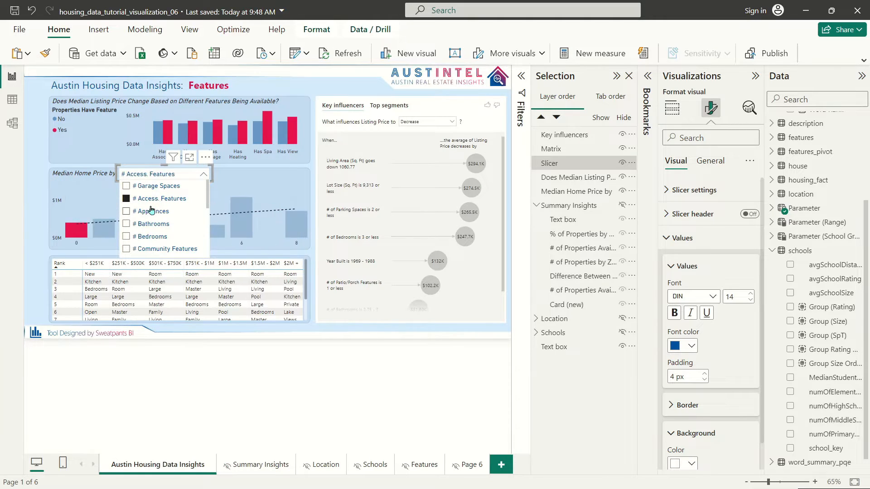
pyautogui.click(153, 211)
pyautogui.click(155, 223)
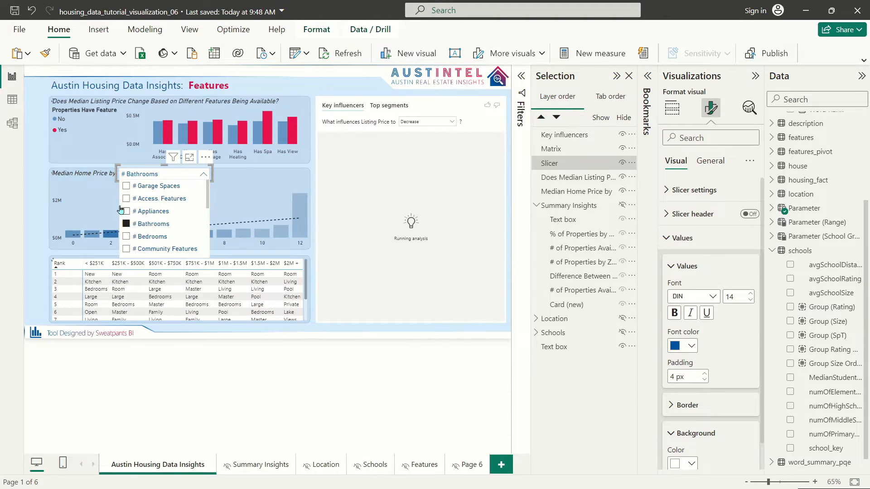
pyautogui.click(35, 178)
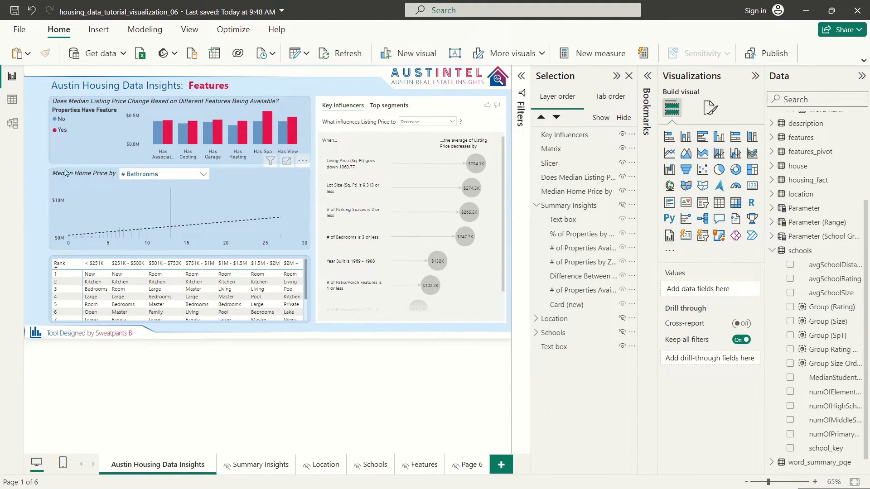
# Step: Switch the Median Home Price chart's x-axis type to Categorical
pyautogui.moveTo(35, 159); pyautogui.dragTo(240, 192)
pyautogui.click(181, 174)
pyautogui.click(216, 176)
pyautogui.click(216, 175)
pyautogui.click(711, 108)
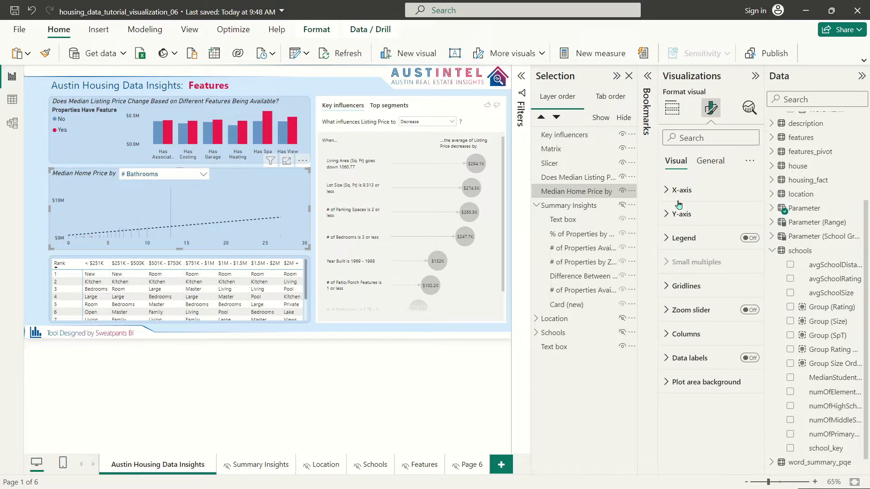
pyautogui.click(680, 190)
pyautogui.click(703, 230)
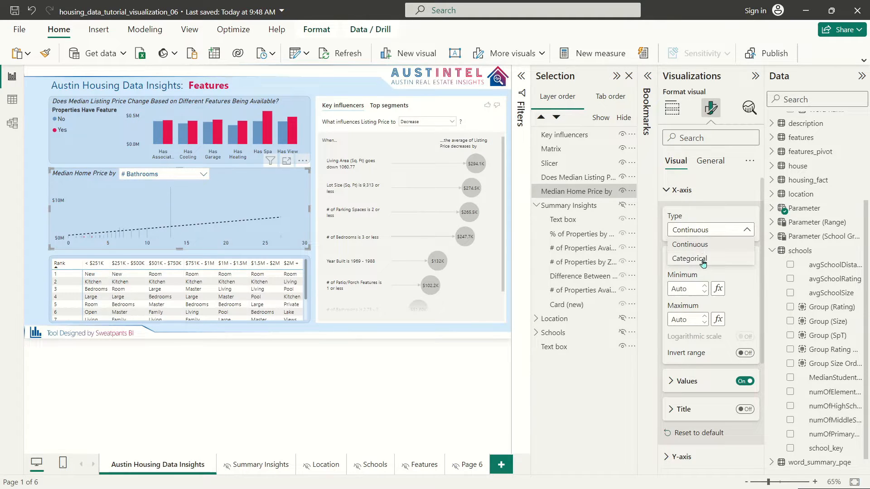
pyautogui.click(703, 259)
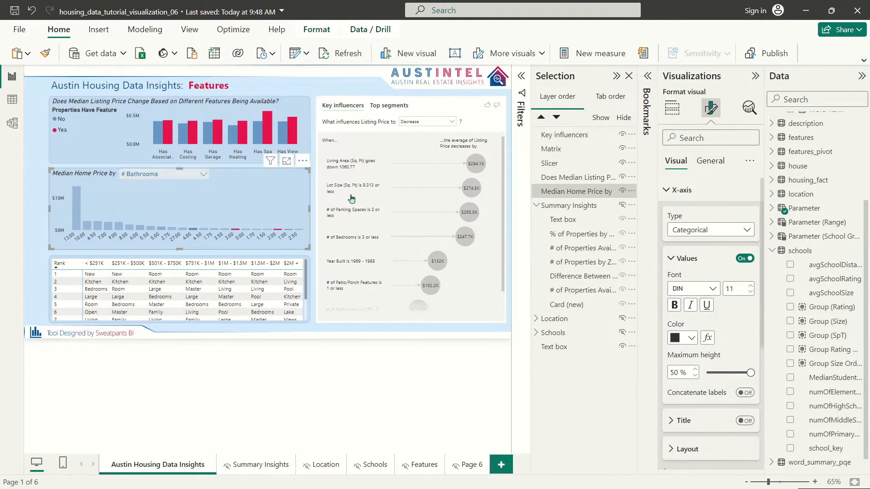
# Step: Sort the chart by # Bathrooms and return the x-axis to Continuous
pyautogui.click(685, 230)
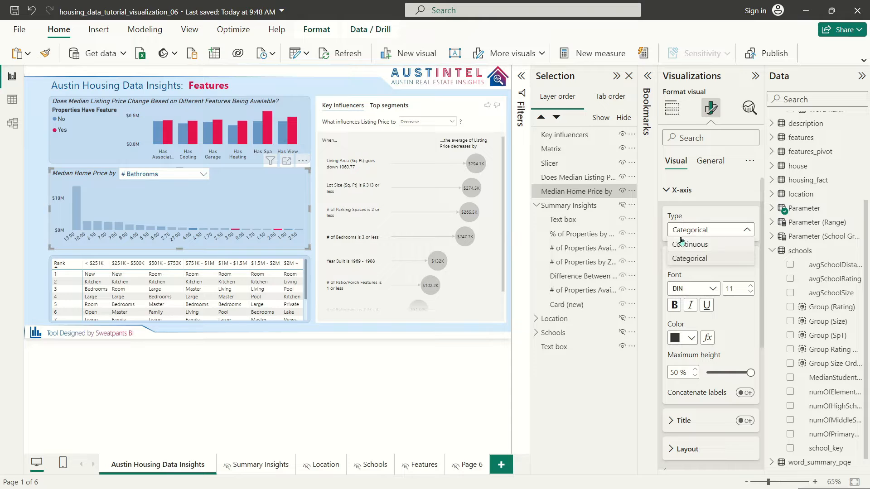
pyautogui.click(303, 160)
pyautogui.moveTo(333, 234)
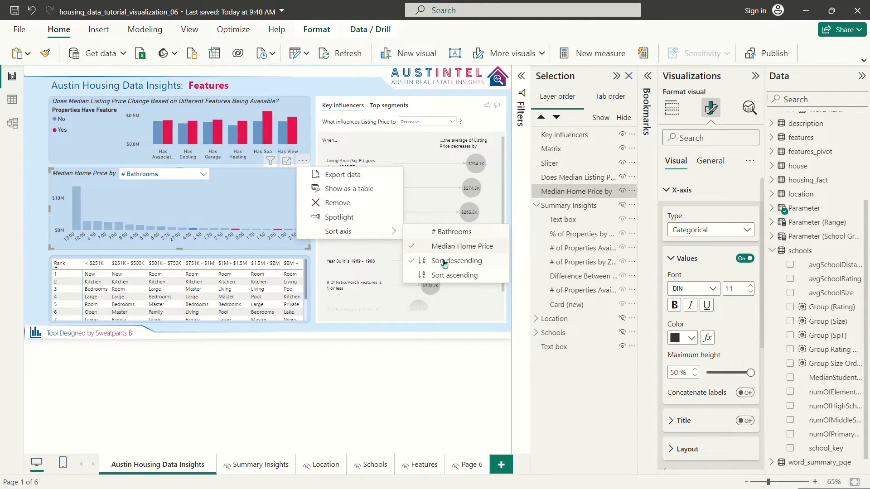
pyautogui.click(453, 233)
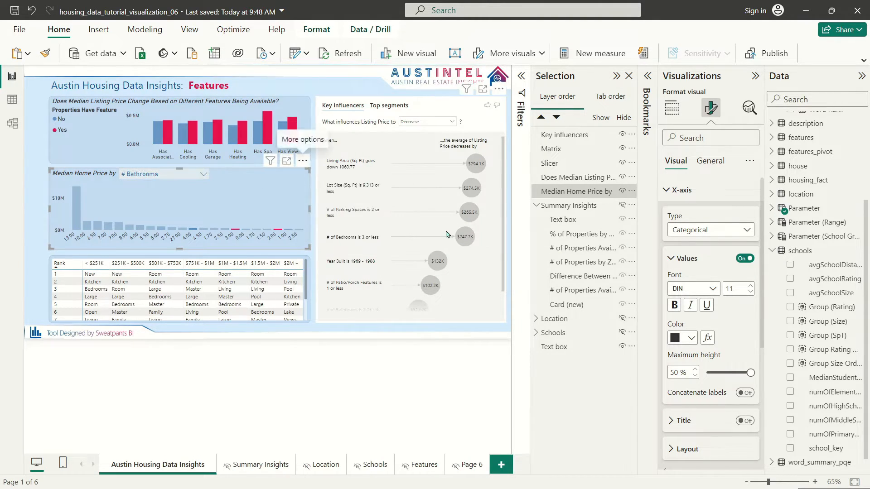
pyautogui.click(707, 230)
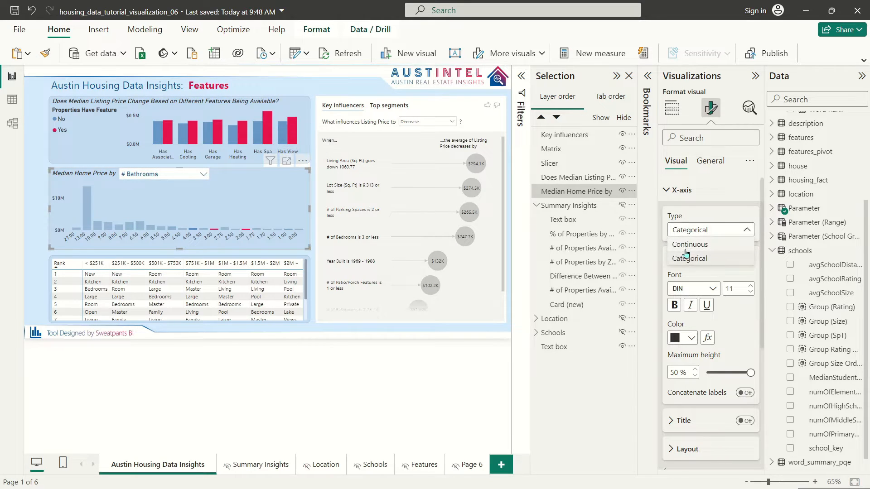
pyautogui.click(684, 244)
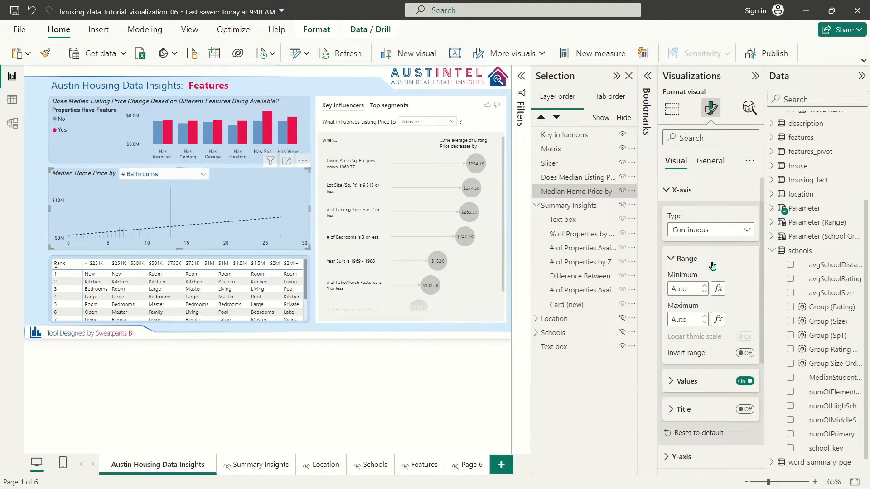
# Step: Try # Garage Spaces, # Access. Features and Lot Size, then settle on Year Constructed
pyautogui.click(202, 174)
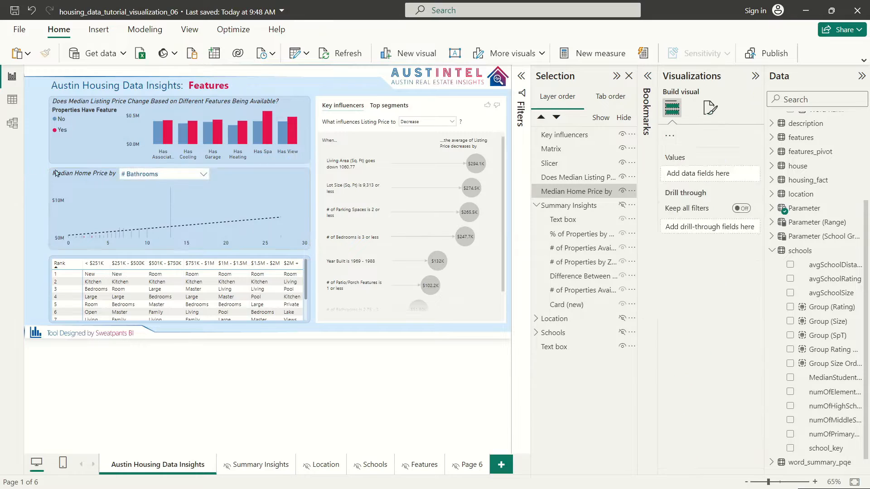
pyautogui.click(166, 186)
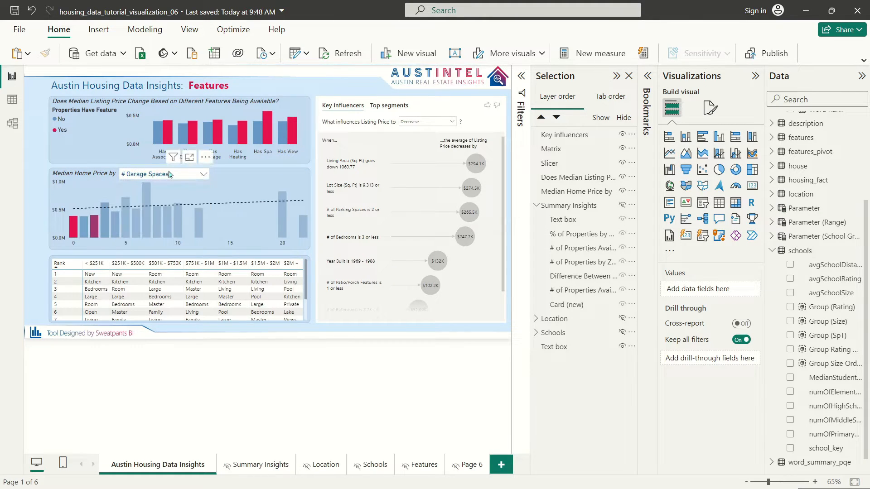
pyautogui.click(163, 176)
pyautogui.click(159, 199)
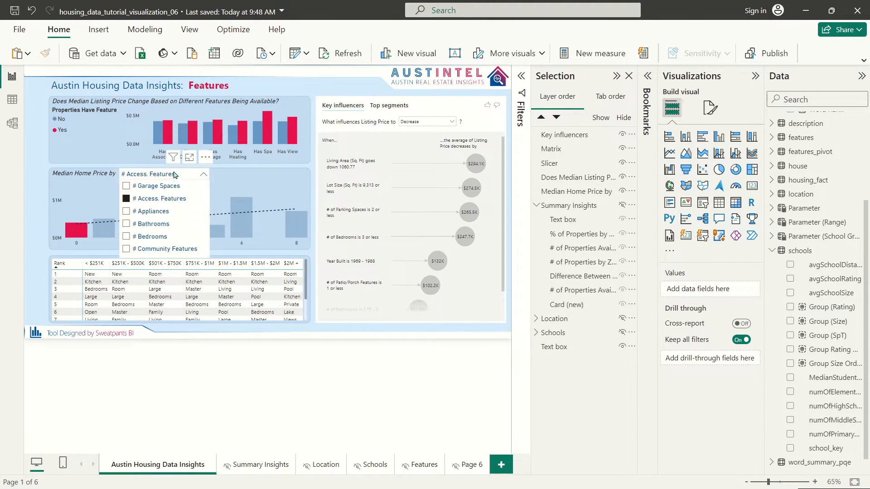
pyautogui.click(168, 176)
pyautogui.click(169, 176)
pyautogui.scroll(-5, 161, 227)
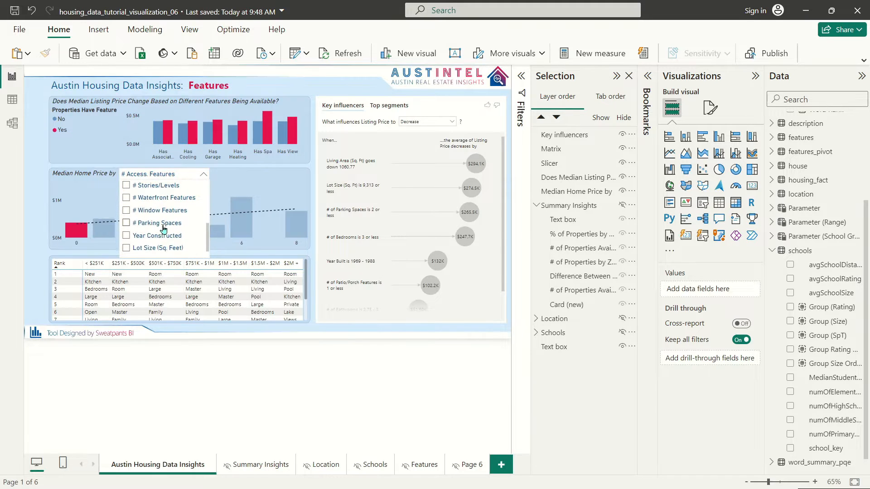
pyautogui.click(166, 250)
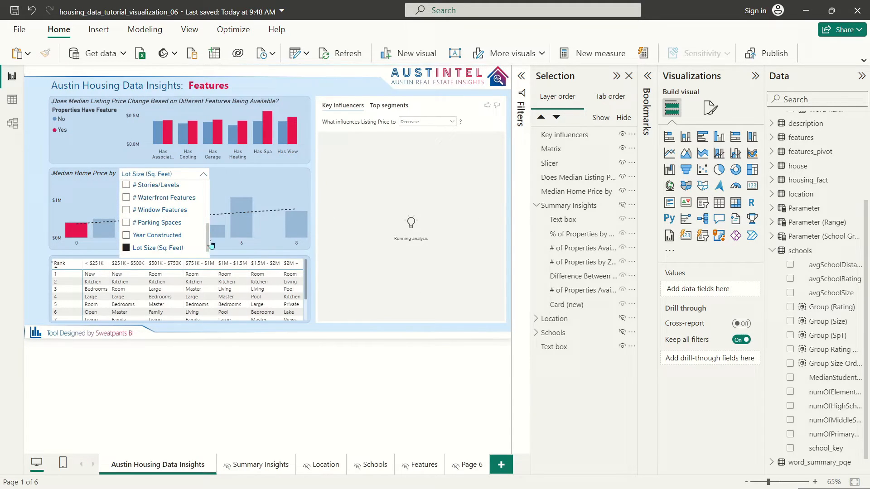
pyautogui.click(171, 176)
pyautogui.click(168, 175)
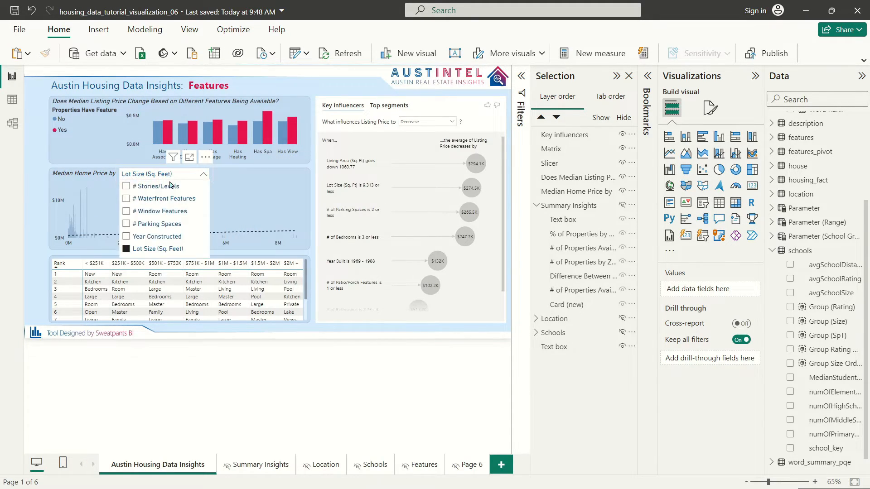
pyautogui.click(159, 236)
pyautogui.click(52, 155)
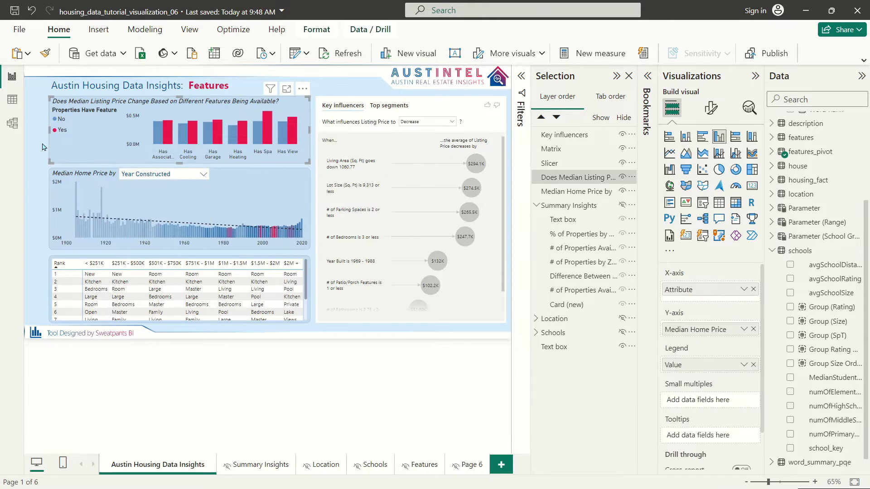
pyautogui.click(30, 145)
# Step: Shift the rank matrix slightly left and narrow its Rank column
pyautogui.click(307, 277)
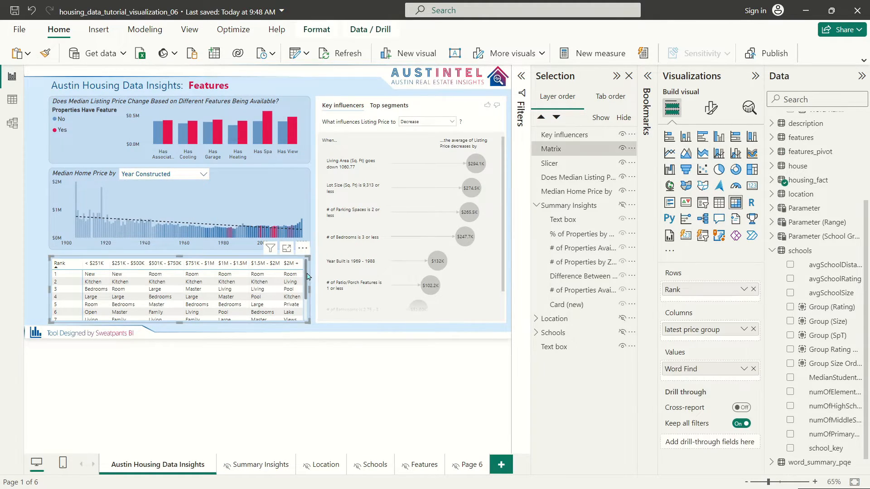
pyautogui.moveTo(200, 322); pyautogui.dragTo(180, 328)
pyautogui.moveTo(85, 265); pyautogui.dragTo(83, 265)
pyautogui.click(711, 108)
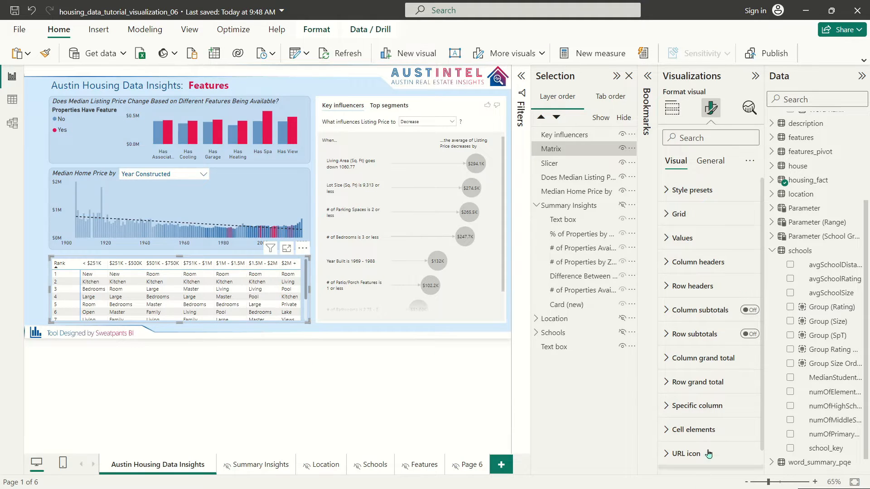
pyautogui.scroll(-1, 719, 359)
pyautogui.scroll(1, 719, 359)
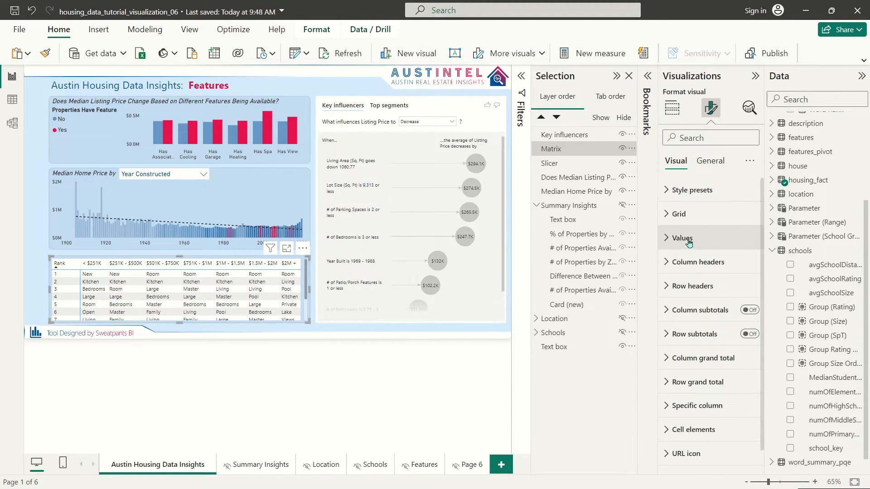
# Step: Set the matrix values to DIN size 12 and narrow the Rank column to fit
pyautogui.click(688, 239)
pyautogui.click(691, 297)
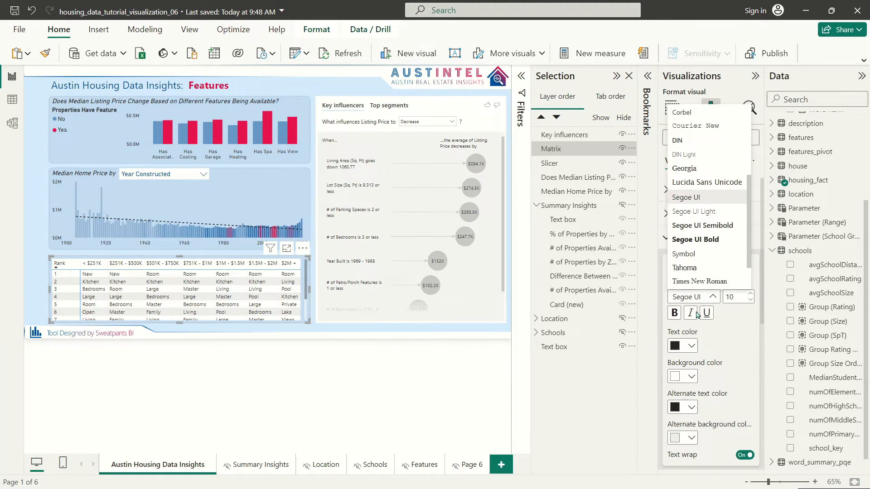
pyautogui.click(689, 140)
pyautogui.click(754, 295)
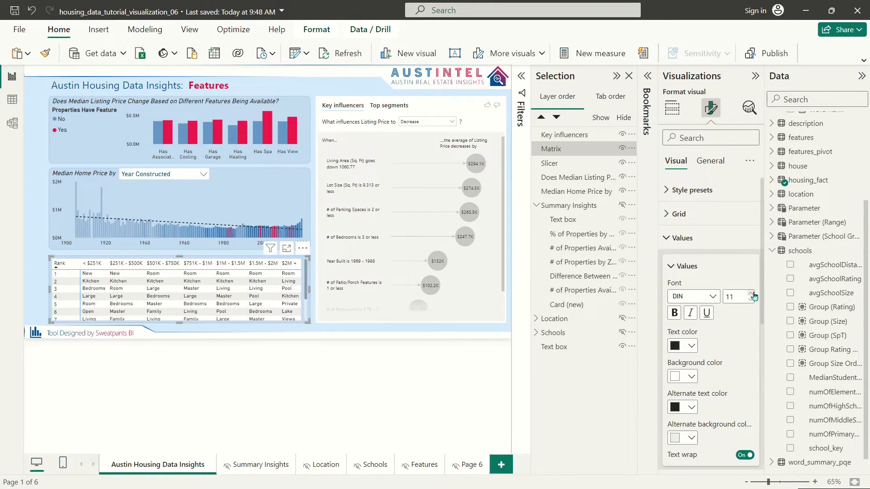
pyautogui.click(754, 294)
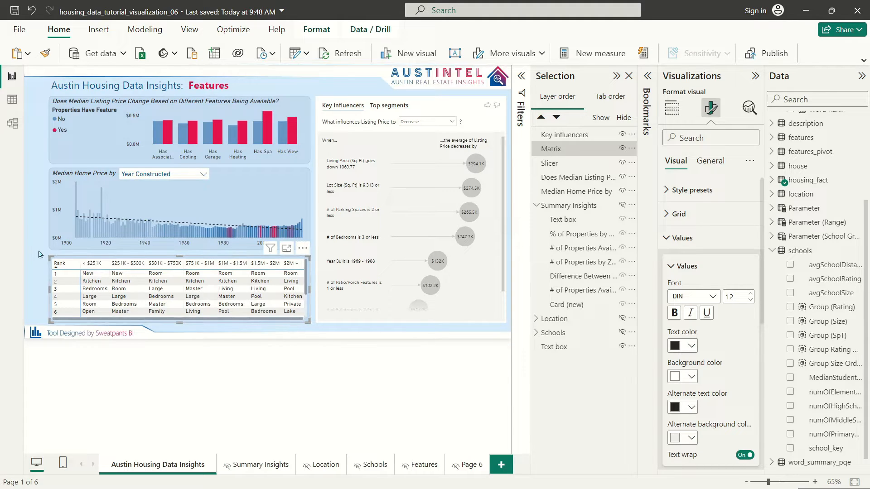
pyautogui.moveTo(80, 267); pyautogui.dragTo(74, 267)
# Step: Set the matrix column headers to DIN size 12
pyautogui.click(689, 238)
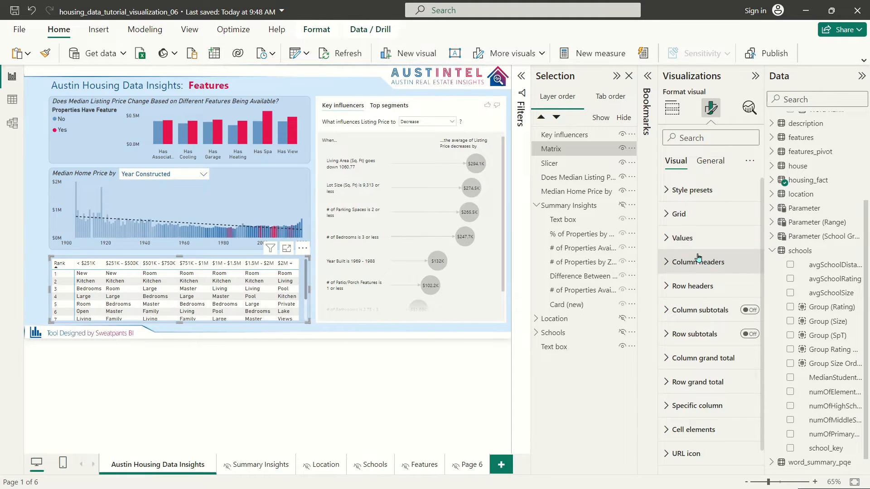
pyautogui.click(687, 262)
pyautogui.click(692, 324)
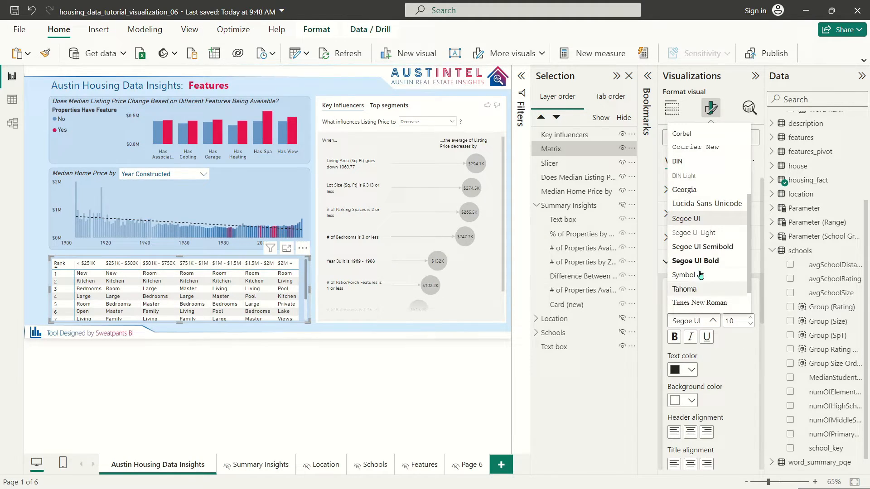
pyautogui.click(683, 167)
pyautogui.click(750, 318)
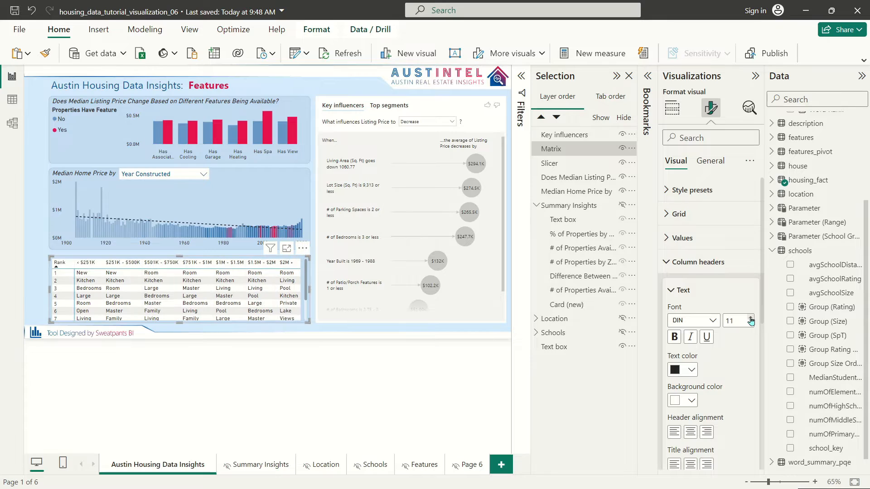
pyautogui.click(750, 318)
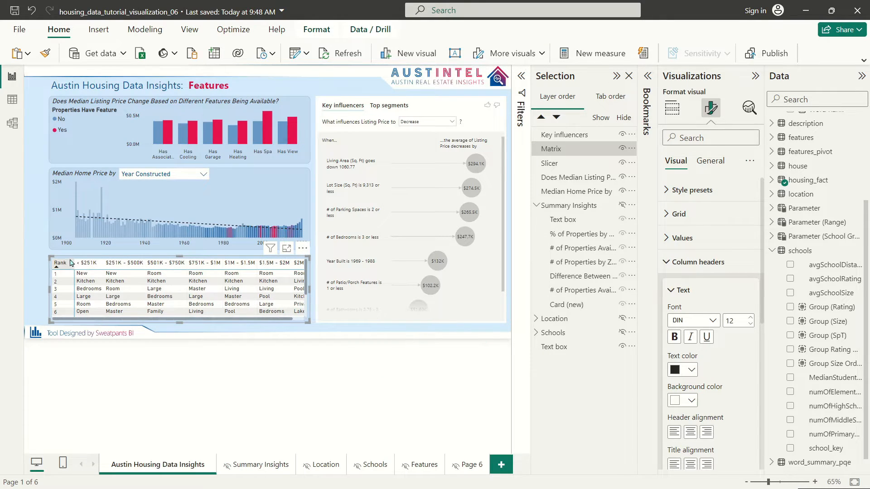
# Step: Narrow the matrix's Rank column and enlarge the matrix so row 7 shows
pyautogui.moveTo(75, 263); pyautogui.dragTo(70, 263)
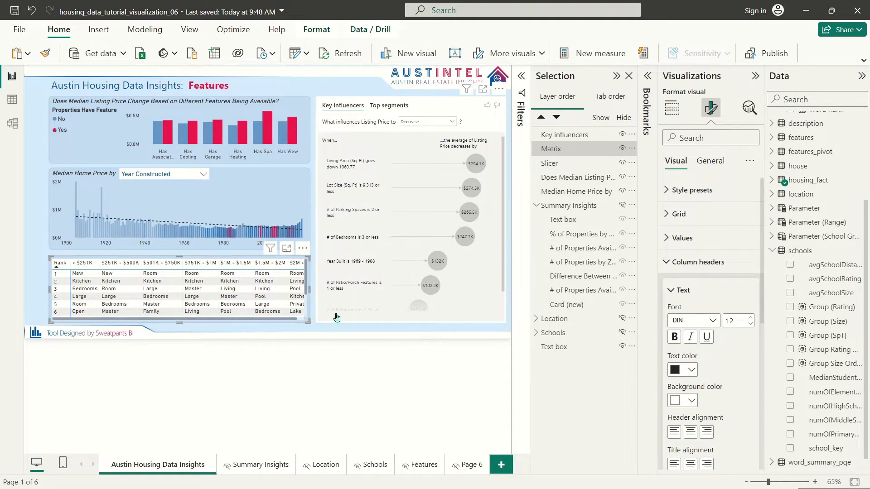
pyautogui.moveTo(309, 320); pyautogui.dragTo(319, 323)
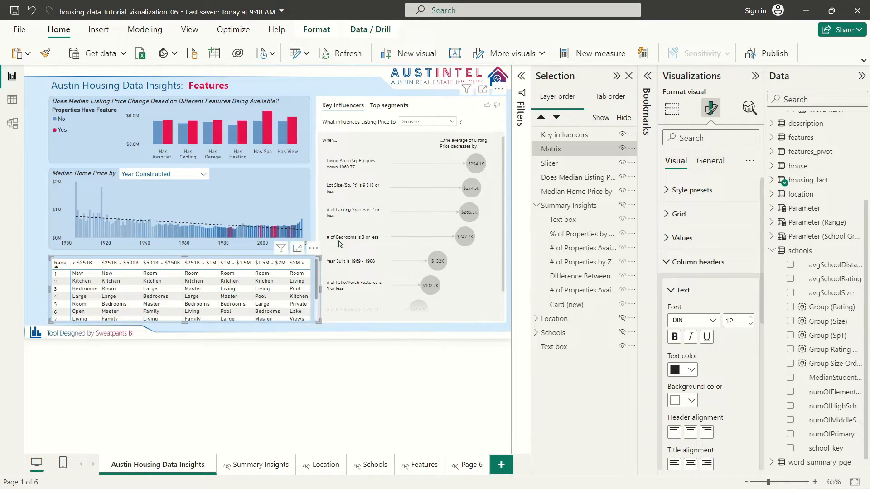
pyautogui.click(439, 108)
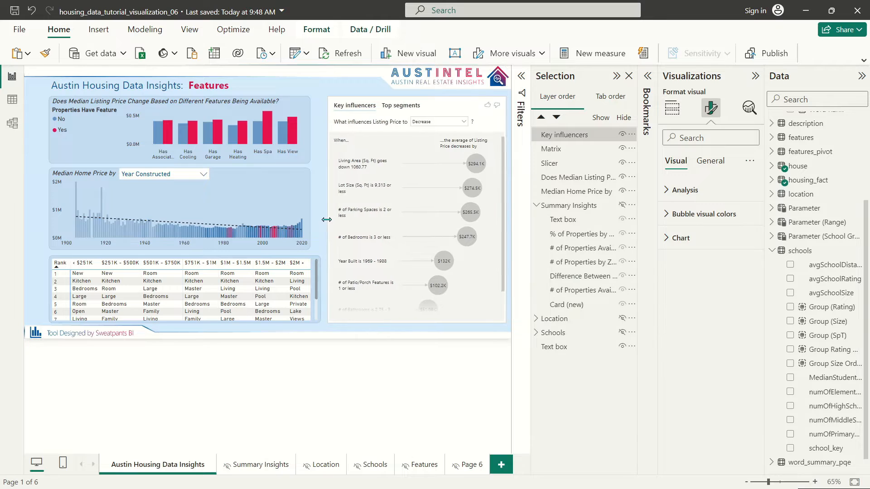
pyautogui.click(309, 212)
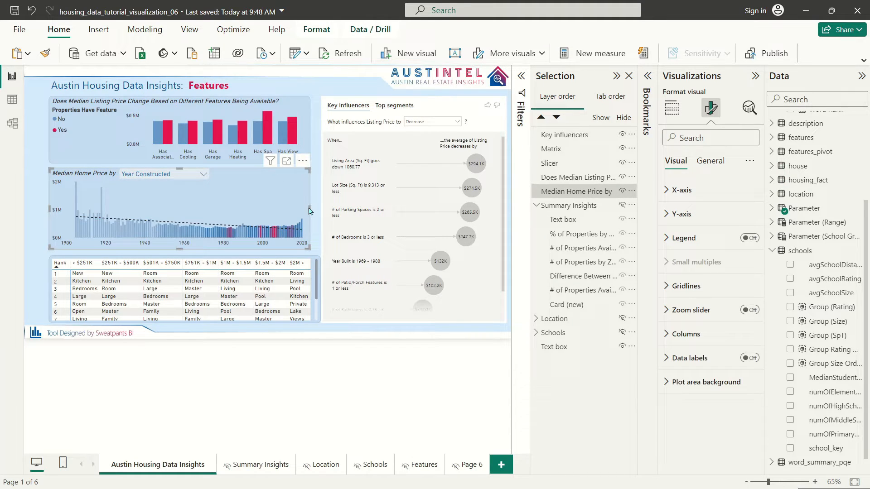
# Step: Narrow the Key influencers visual from its left edge and widen the feature bar chart rightward
pyautogui.click(386, 105)
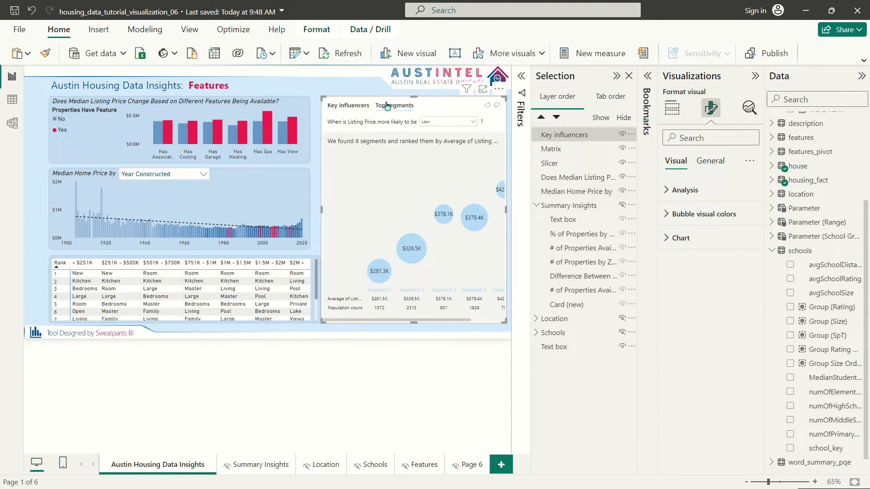
pyautogui.click(362, 107)
pyautogui.moveTo(323, 209); pyautogui.dragTo(321, 208)
pyautogui.click(312, 199)
pyautogui.click(308, 131)
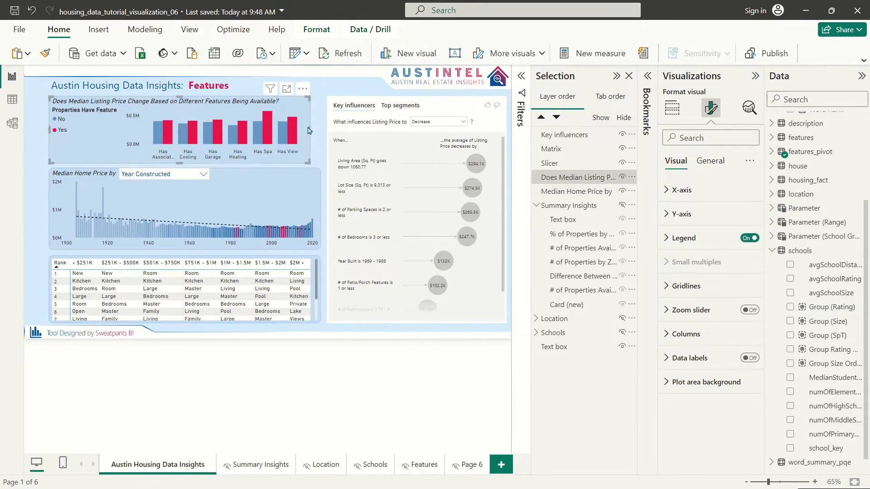
pyautogui.moveTo(311, 131); pyautogui.dragTo(321, 131)
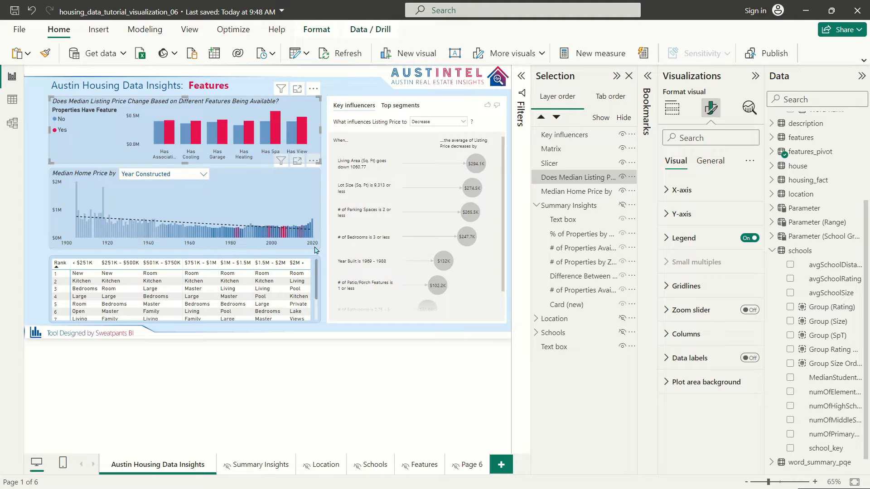
# Step: Clear the current selection and select the rank matrix visual
pyautogui.moveTo(332, 73); pyautogui.dragTo(311, 363)
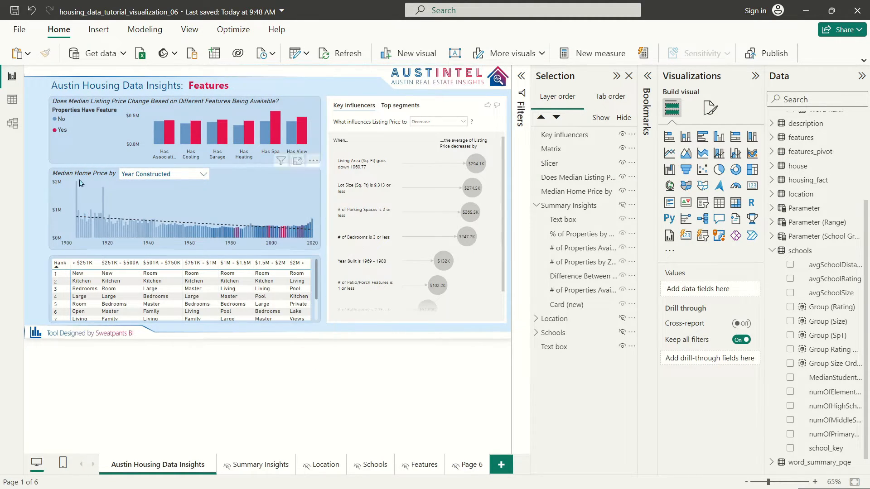
pyautogui.moveTo(46, 85); pyautogui.dragTo(43, 250)
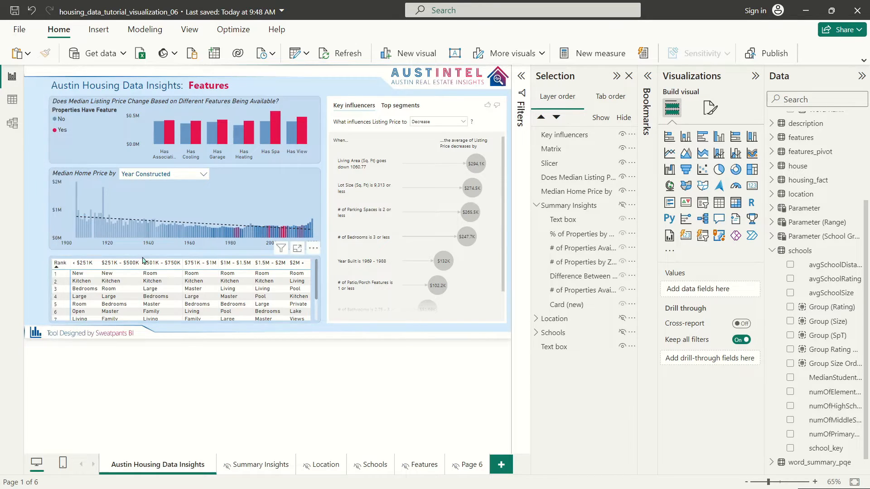
pyautogui.click(318, 260)
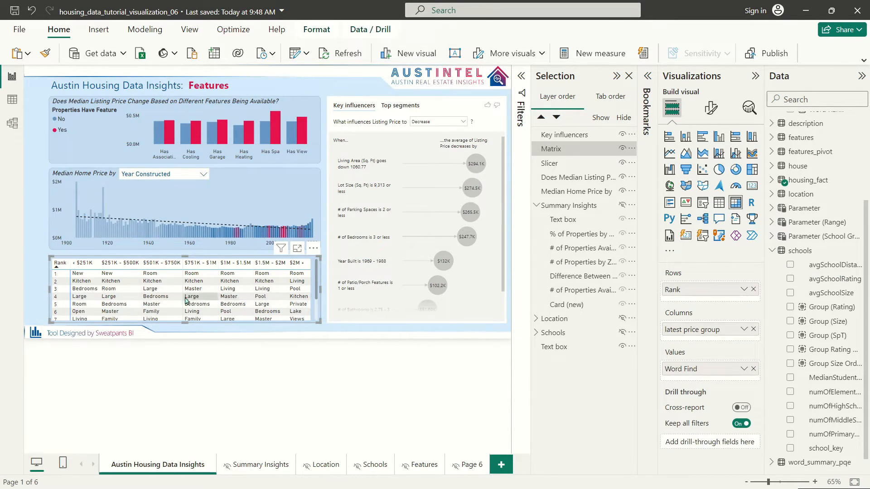
# Step: Set the matrix row header font to DIN at size 13
pyautogui.click(711, 108)
pyautogui.click(707, 286)
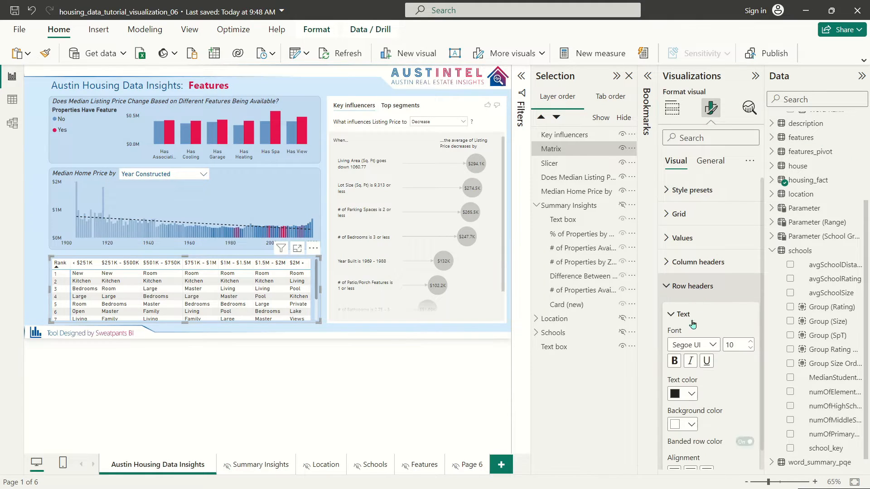
pyautogui.click(688, 344)
pyautogui.click(678, 185)
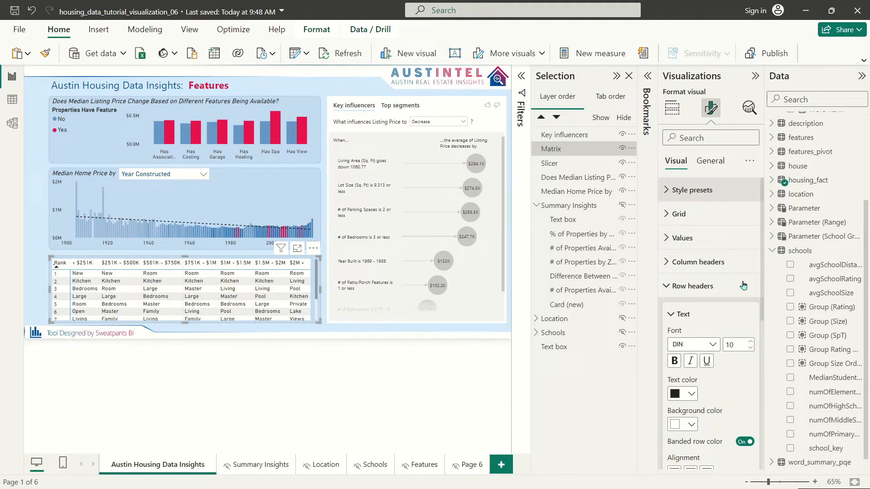
pyautogui.click(750, 341)
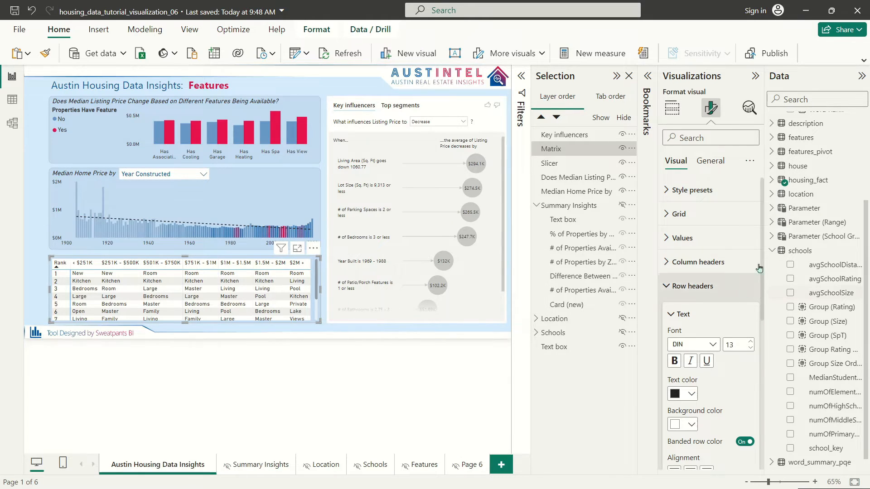
pyautogui.click(723, 280)
# Step: Give the matrix values a medium blue background with lighter blue alternate rows
pyautogui.click(683, 238)
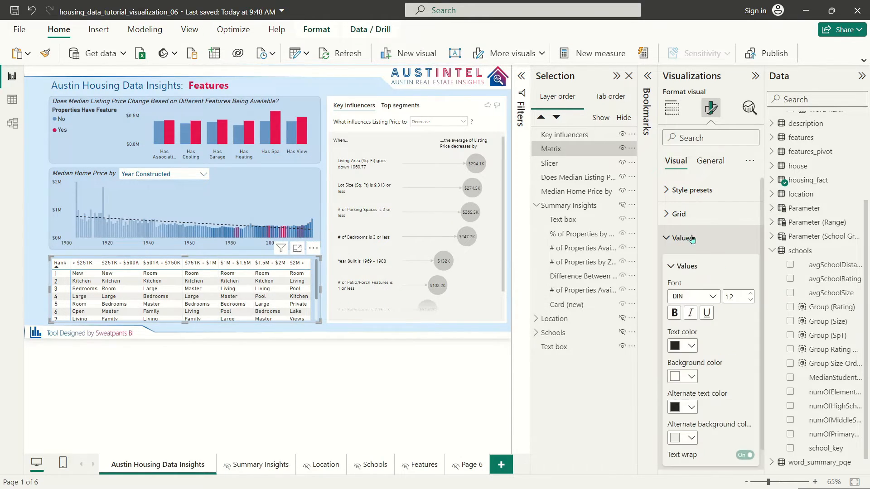
pyautogui.click(692, 438)
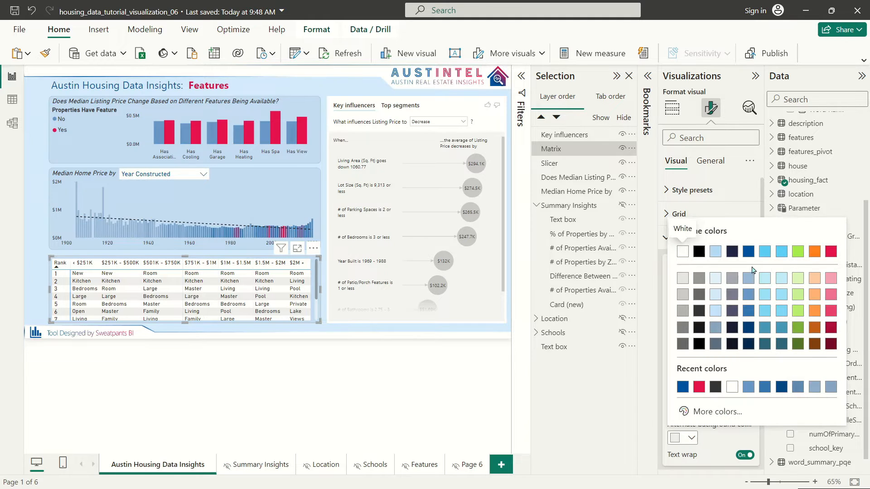
pyautogui.click(748, 313)
pyautogui.click(692, 377)
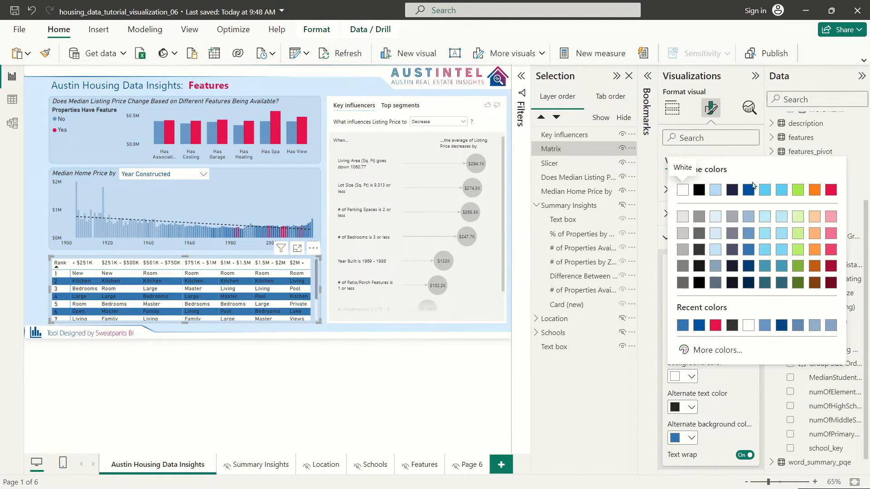
pyautogui.click(750, 188)
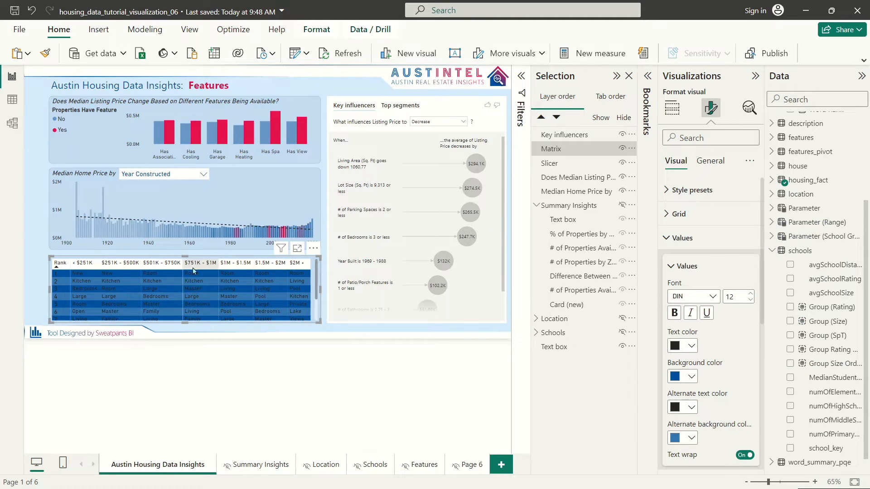
pyautogui.click(687, 438)
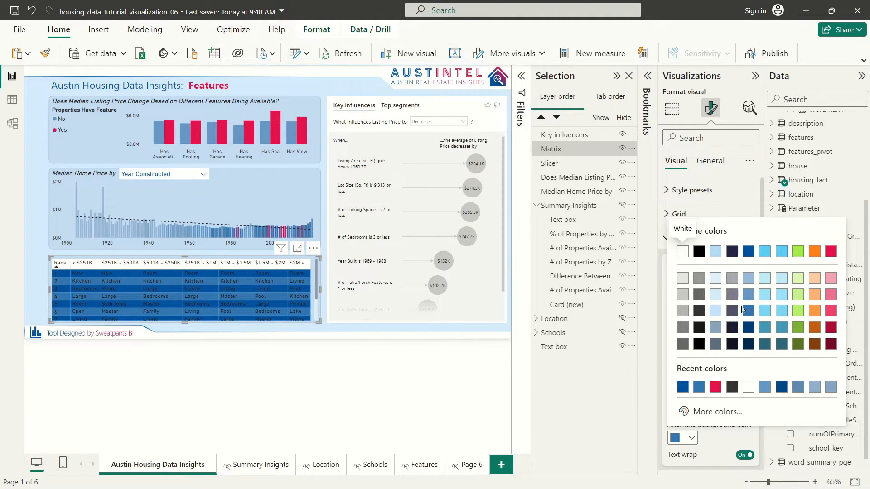
pyautogui.click(750, 294)
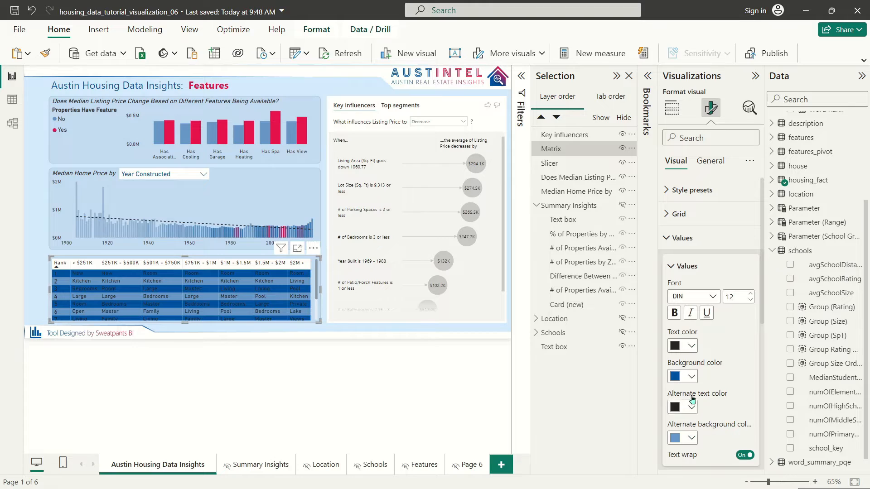
pyautogui.click(689, 377)
pyautogui.click(752, 248)
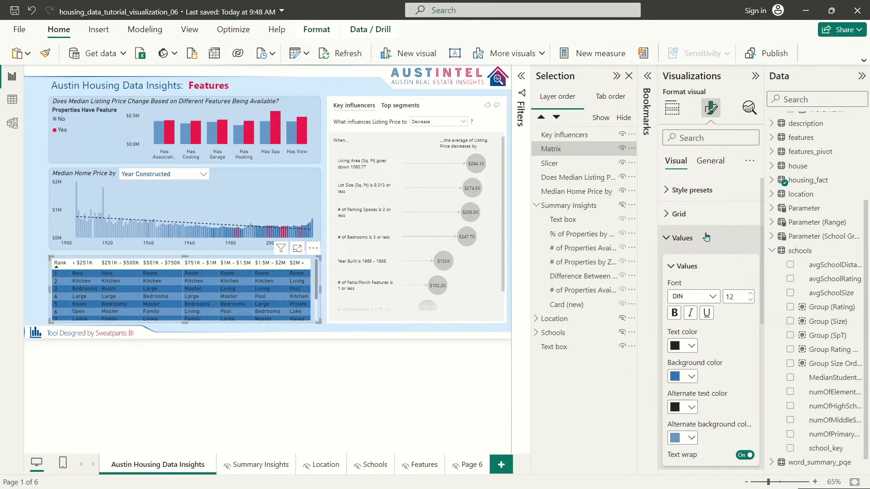
pyautogui.click(683, 235)
# Step: Give the matrix column headers a navy background with white text
pyautogui.click(695, 262)
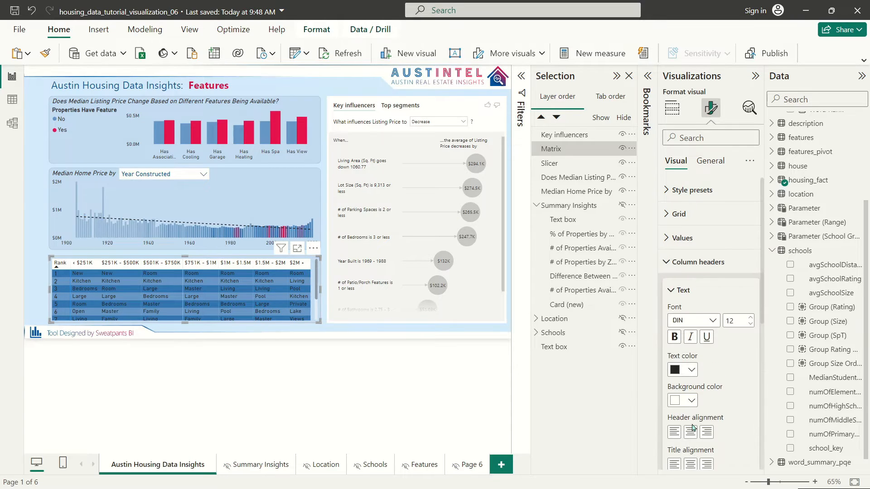
pyautogui.click(692, 401)
pyautogui.click(748, 216)
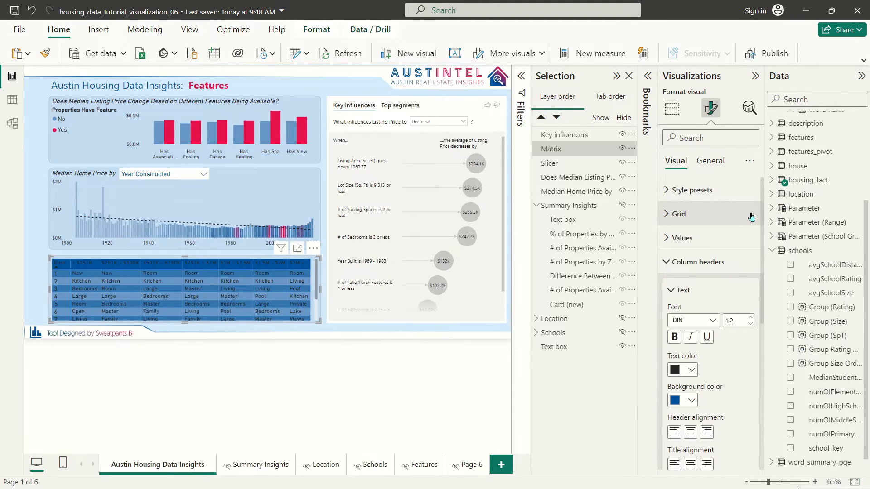
pyautogui.click(687, 406)
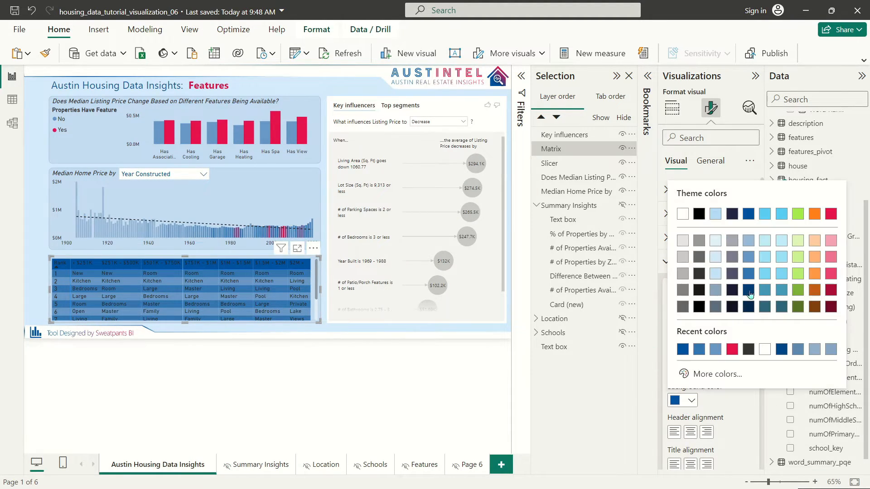
pyautogui.click(753, 290)
pyautogui.click(691, 370)
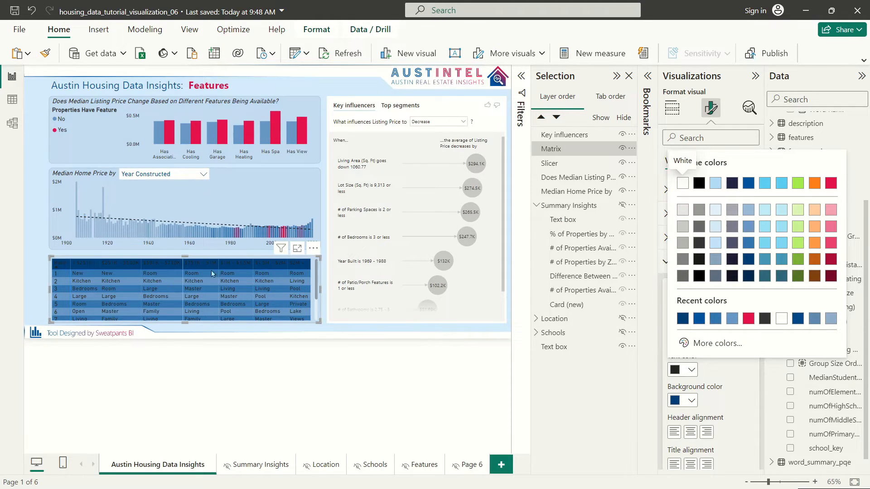
pyautogui.click(683, 183)
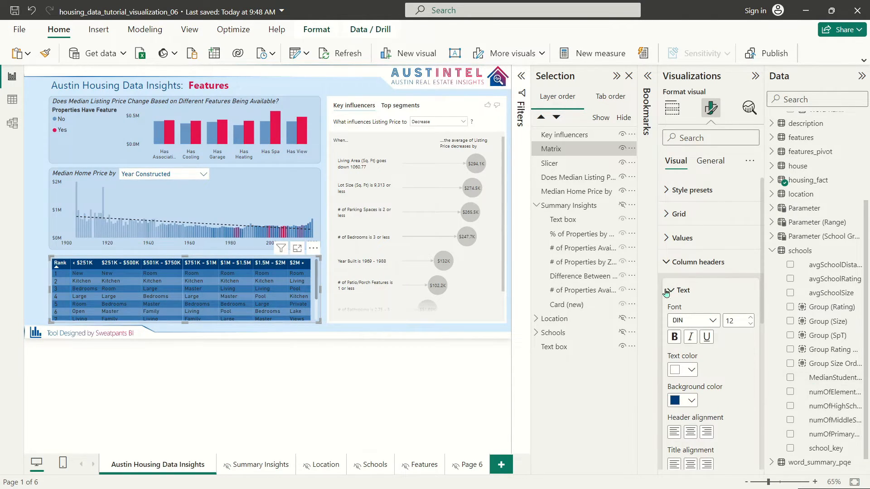
pyautogui.click(677, 262)
# Step: Make the matrix value text and alternate-row text white
pyautogui.click(678, 237)
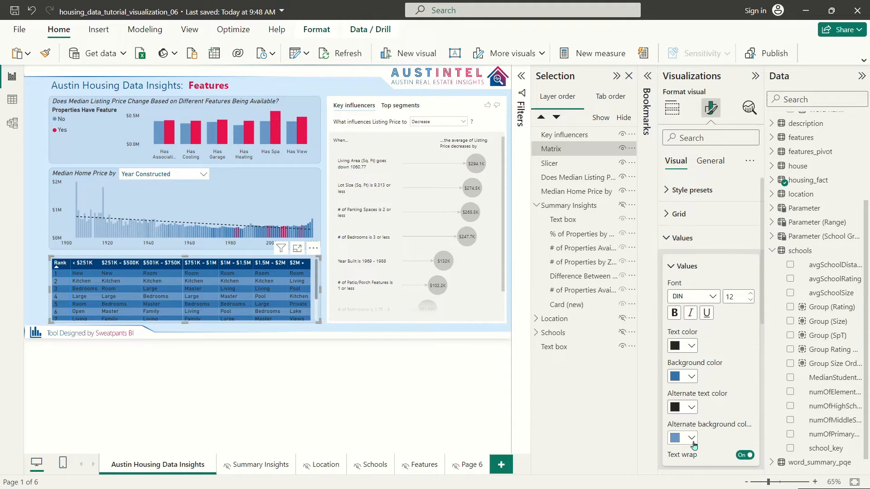
pyautogui.click(683, 407)
pyautogui.click(679, 222)
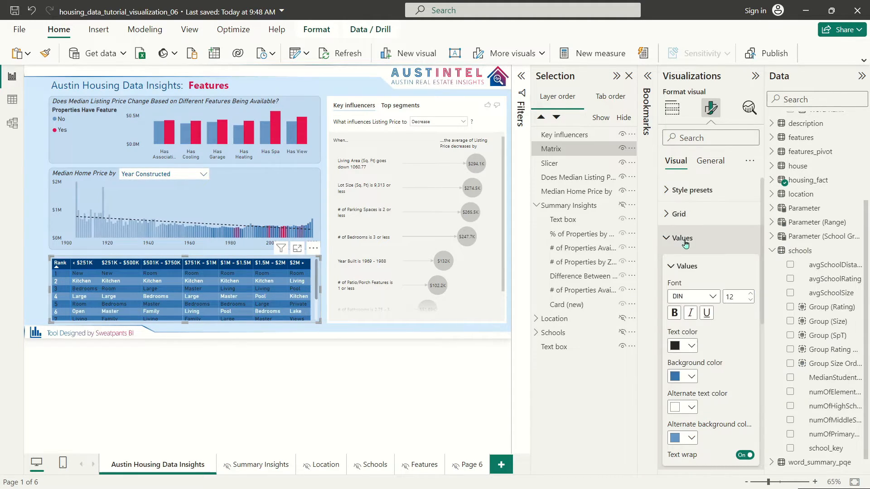
pyautogui.click(684, 346)
pyautogui.click(684, 159)
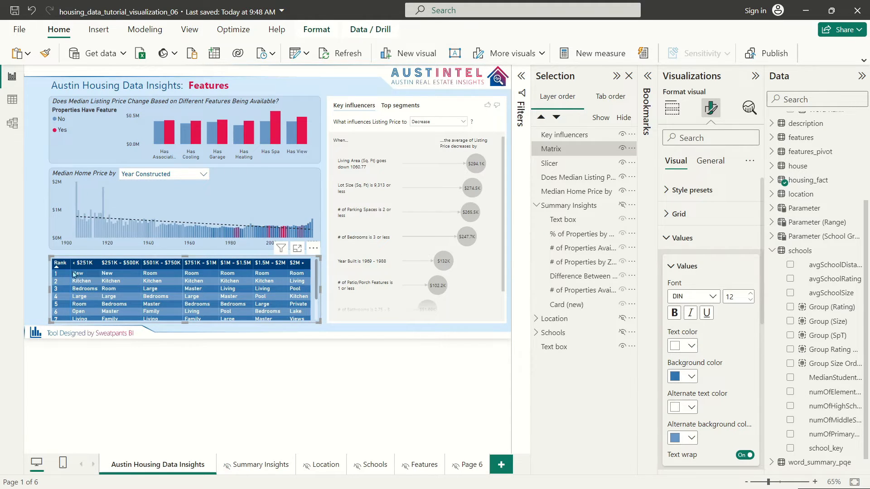
pyautogui.click(684, 238)
pyautogui.click(680, 213)
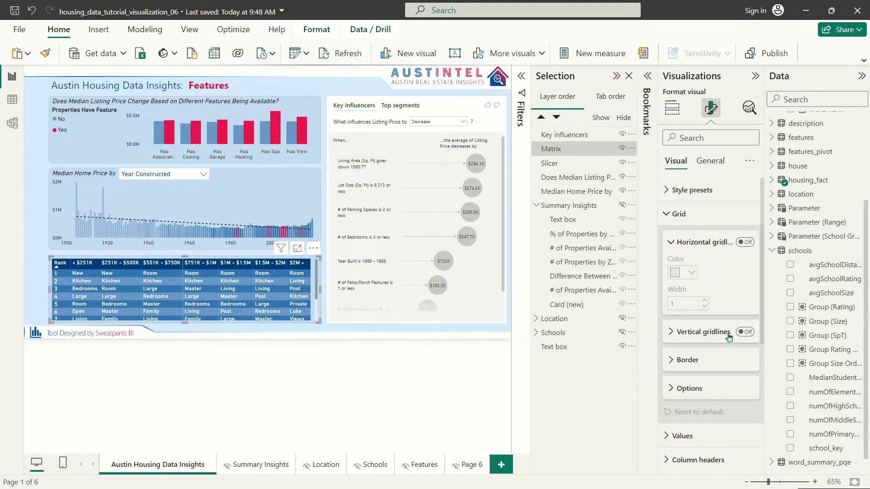
# Step: Change the matrix border colour to dark grey
pyautogui.click(702, 389)
pyautogui.scroll(-3, 737, 343)
pyautogui.click(693, 216)
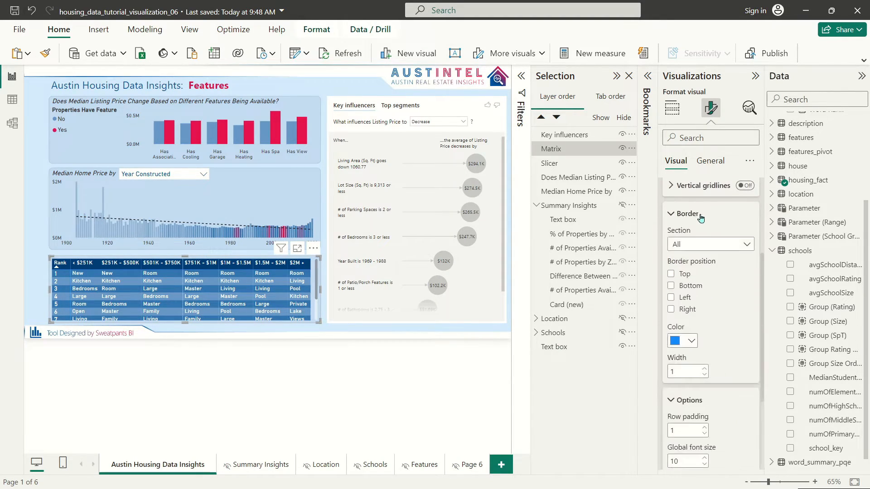
pyautogui.click(689, 342)
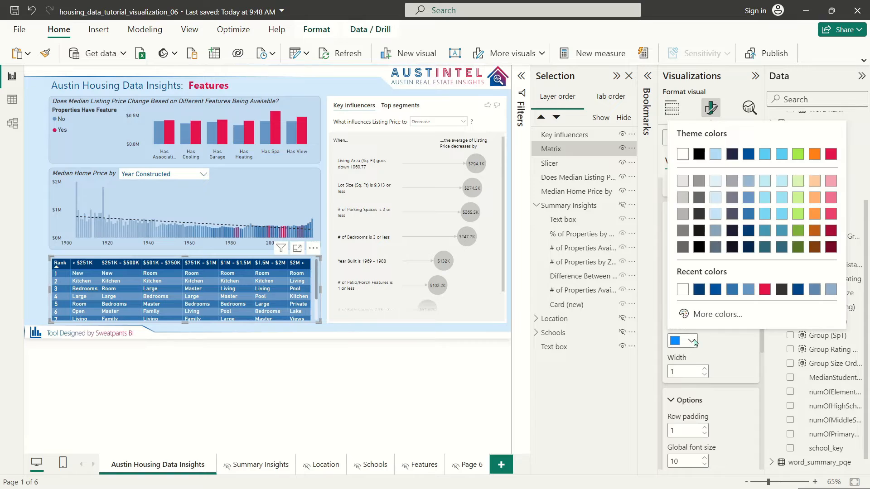
pyautogui.click(700, 215)
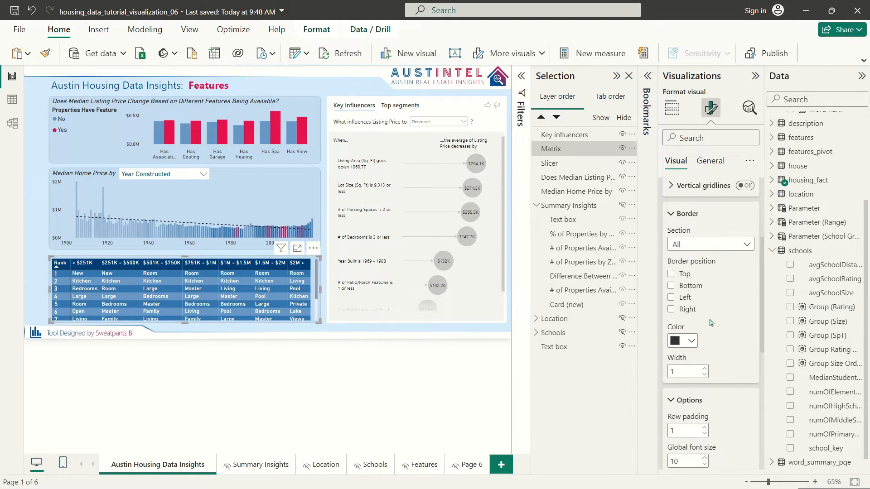
pyautogui.scroll(4, 710, 323)
pyautogui.click(685, 361)
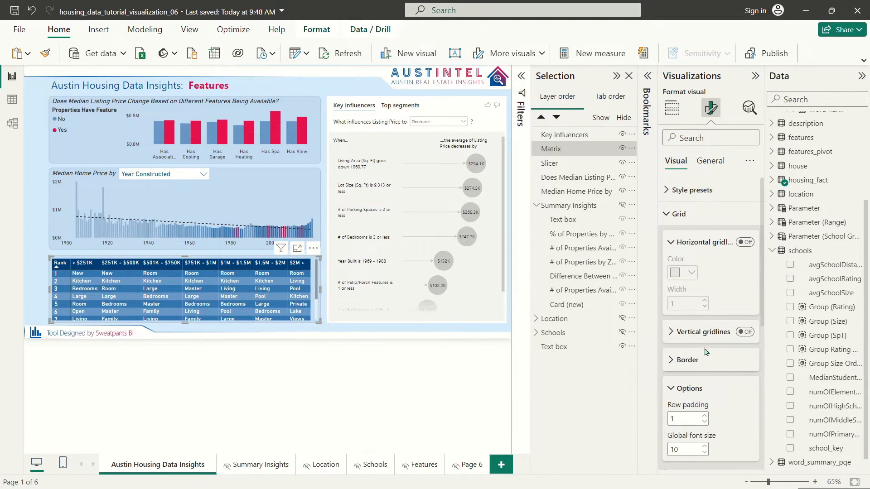
# Step: Set the matrix row padding to 0 so rows sit tighter
pyautogui.scroll(-3, 706, 351)
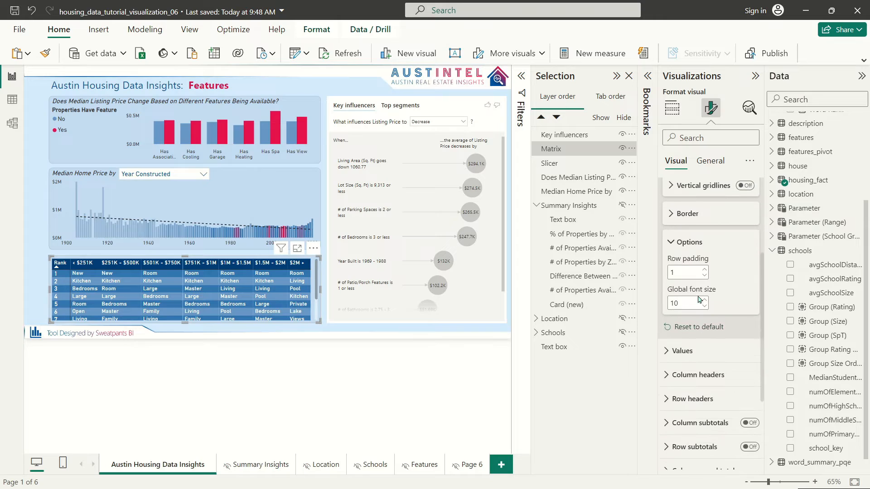
pyautogui.click(704, 271)
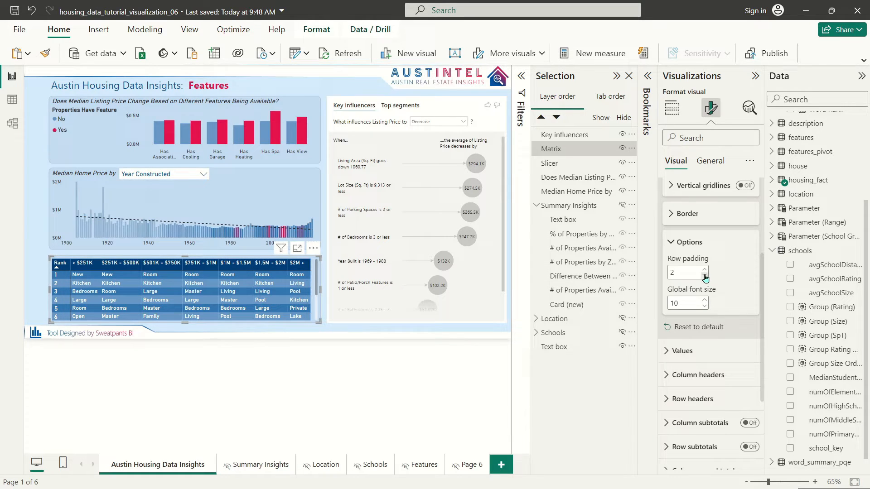
pyautogui.scroll(3, 733, 287)
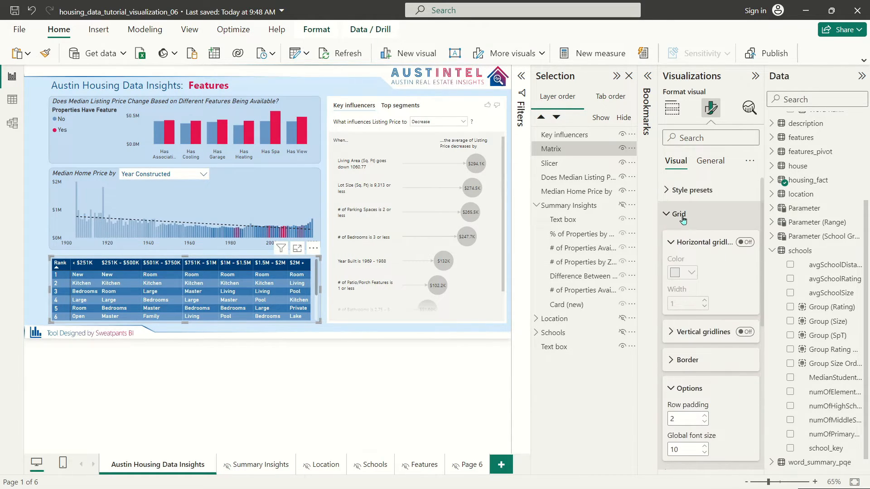
pyautogui.click(705, 423)
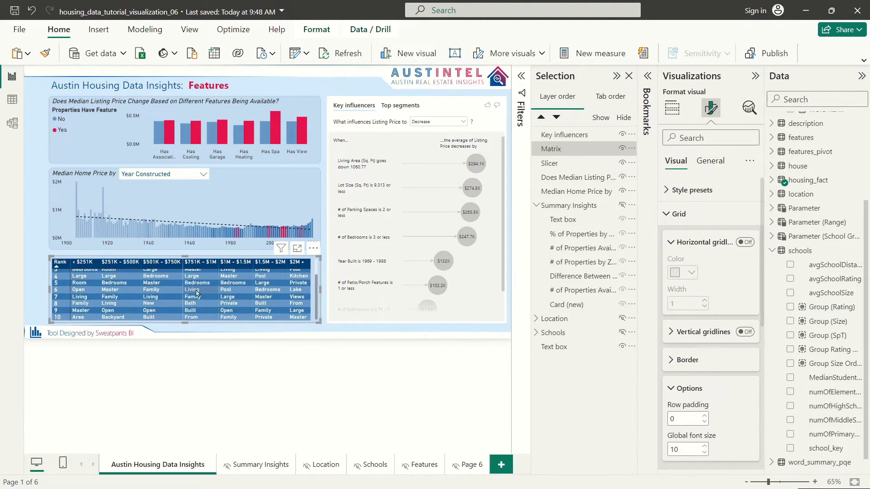
pyautogui.click(38, 248)
pyautogui.click(291, 319)
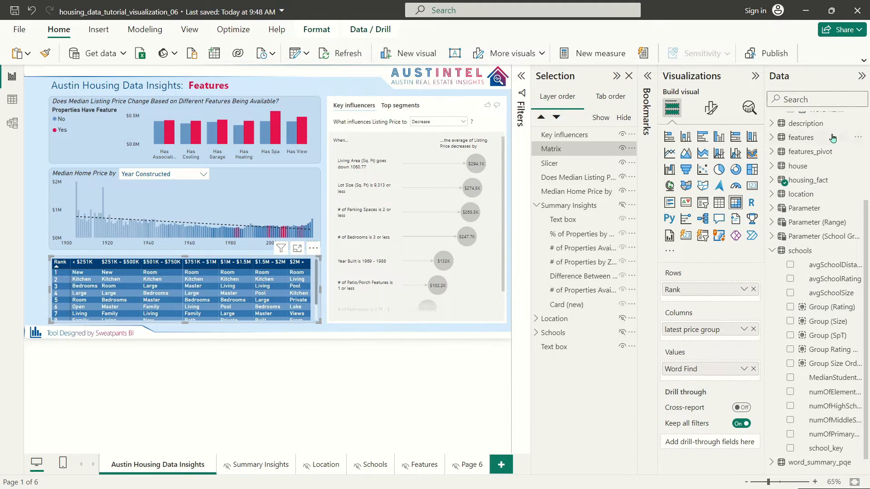
# Step: Turn on the matrix title and enter the question about listing agents' words at price points
pyautogui.click(711, 108)
pyautogui.click(711, 160)
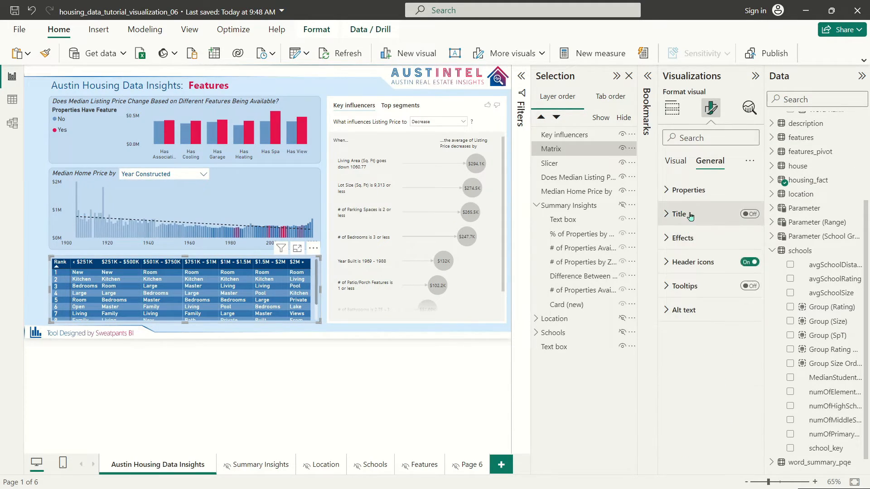
pyautogui.click(680, 214)
pyautogui.click(683, 242)
pyautogui.click(706, 270)
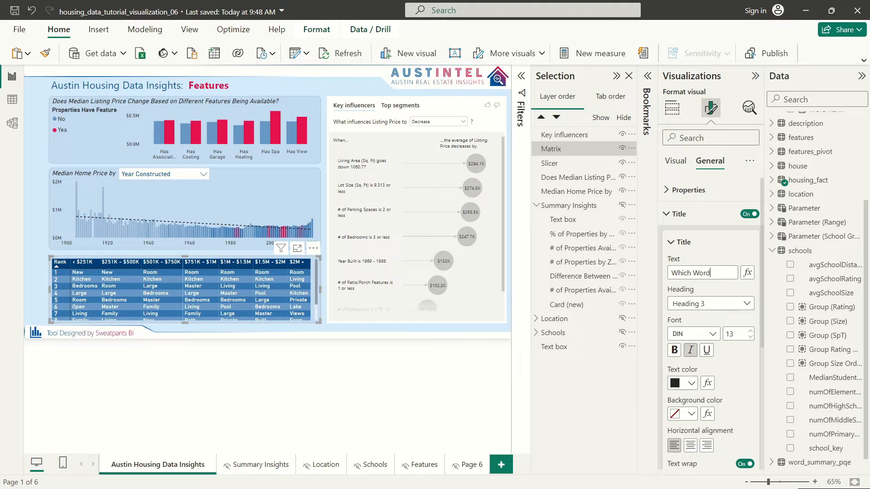
pyautogui.write('Which Words Do Listing Agents Most Use to Describe Properties')
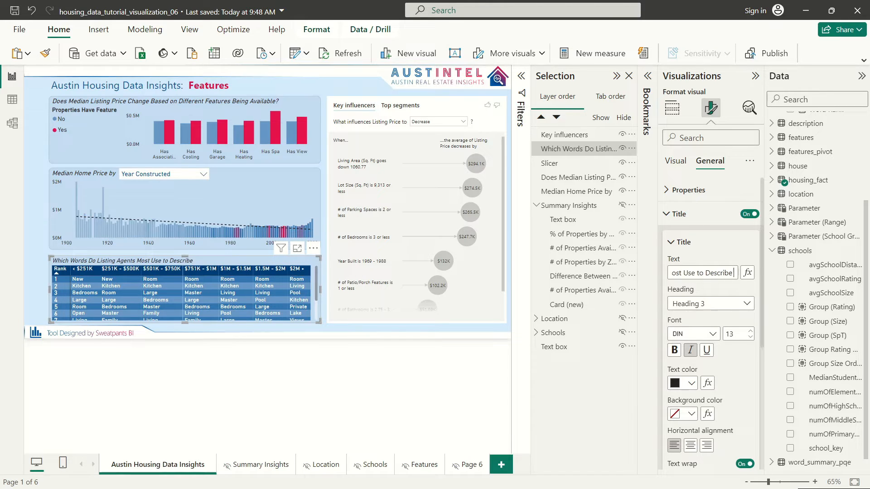
pyautogui.write(' at Different Pric')
pyautogui.write('e Points?')
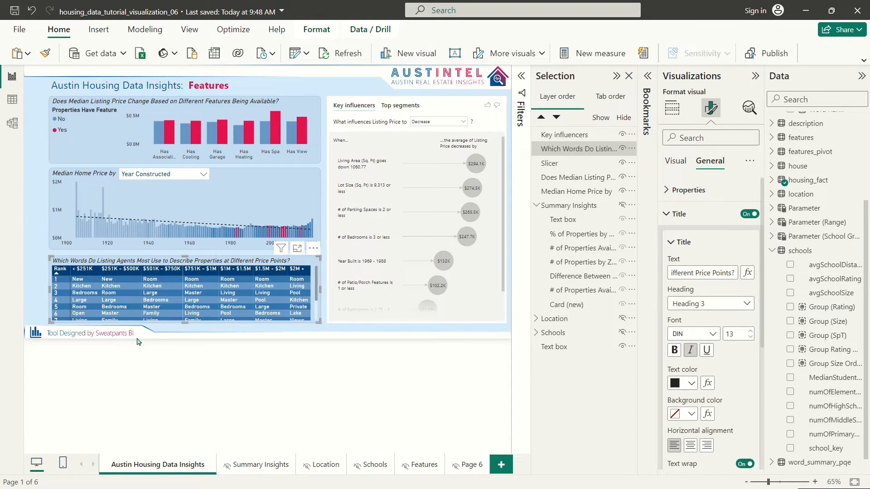
pyautogui.click(37, 245)
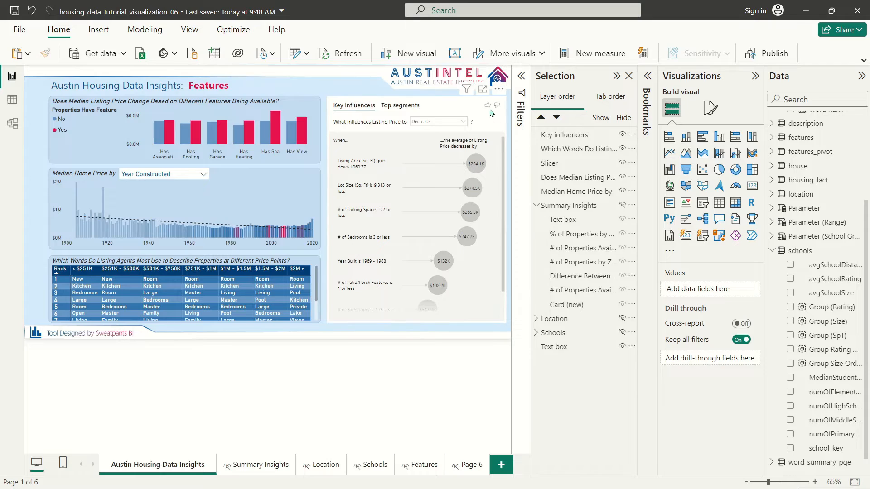
# Step: Copy the Median Home Price chart's formatting onto the Key influencers visual with Format painter
pyautogui.click(457, 108)
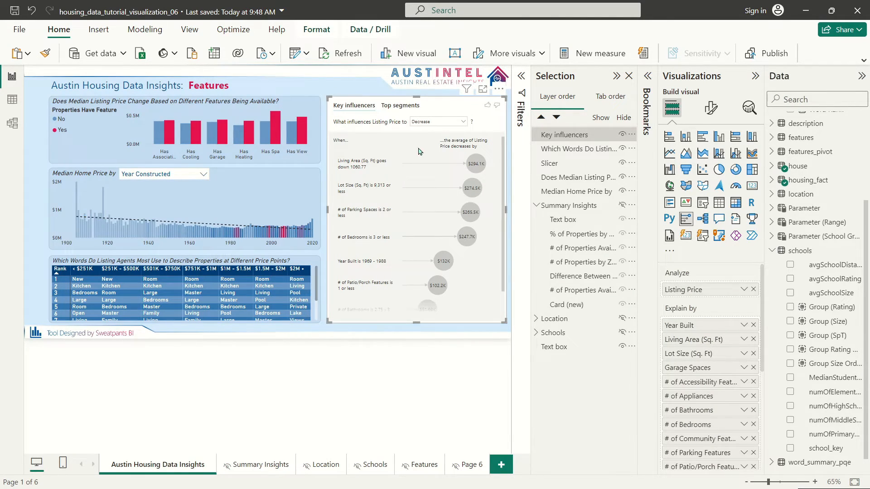
pyautogui.click(720, 108)
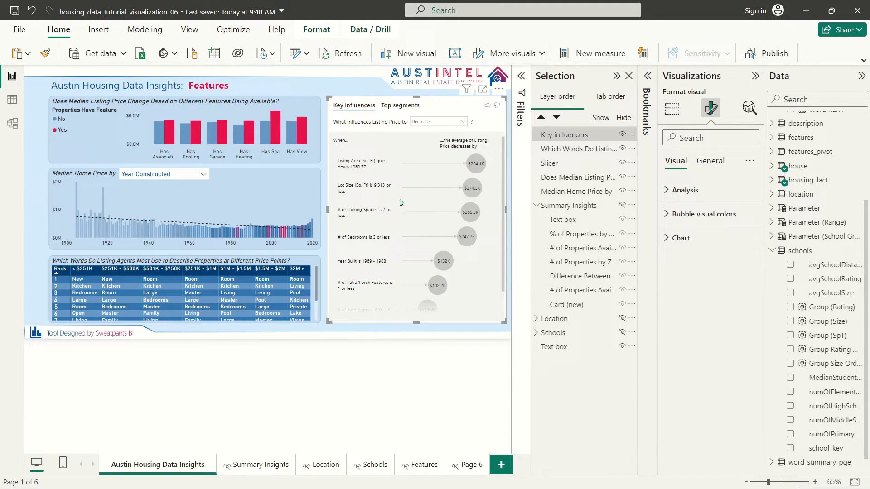
pyautogui.click(702, 162)
pyautogui.click(683, 237)
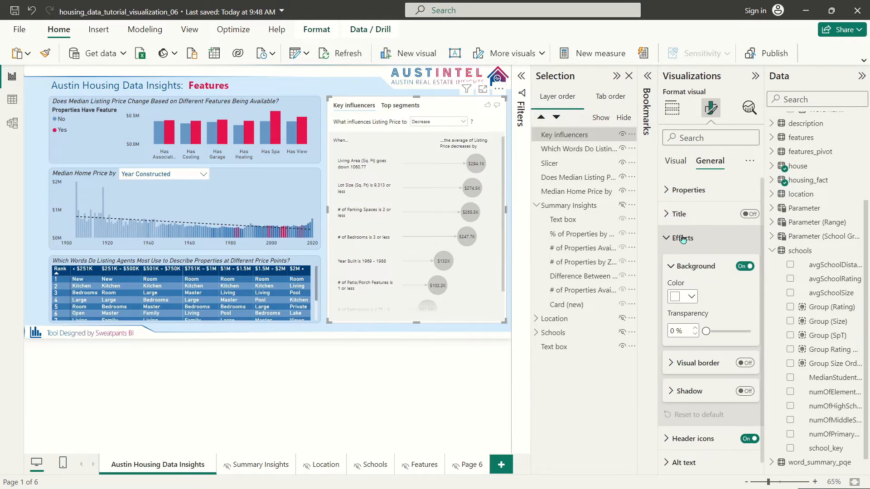
pyautogui.click(286, 180)
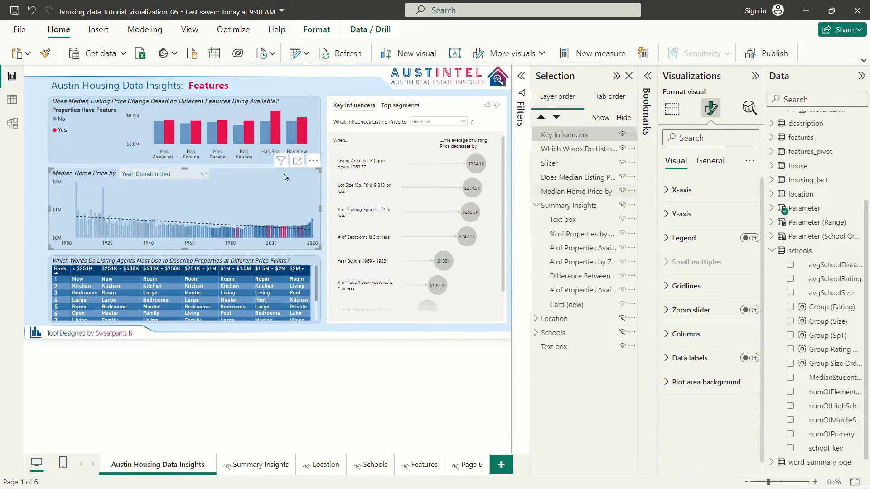
pyautogui.click(44, 53)
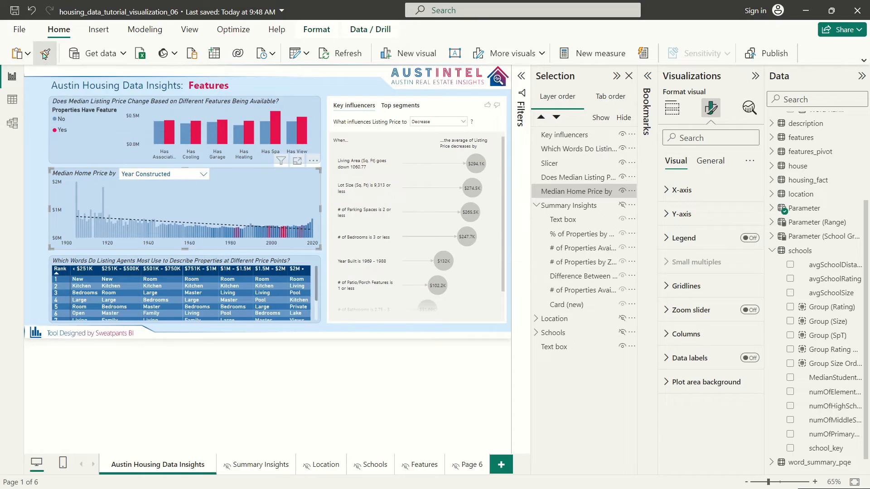
pyautogui.click(474, 109)
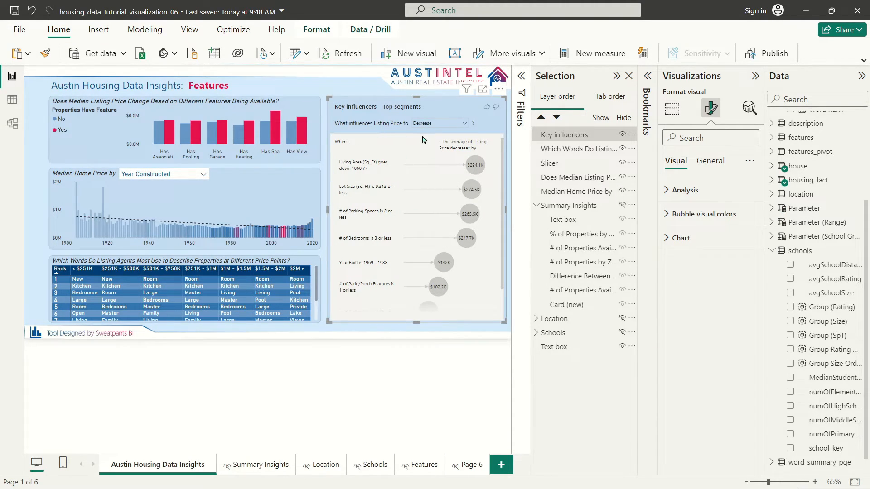
pyautogui.click(682, 190)
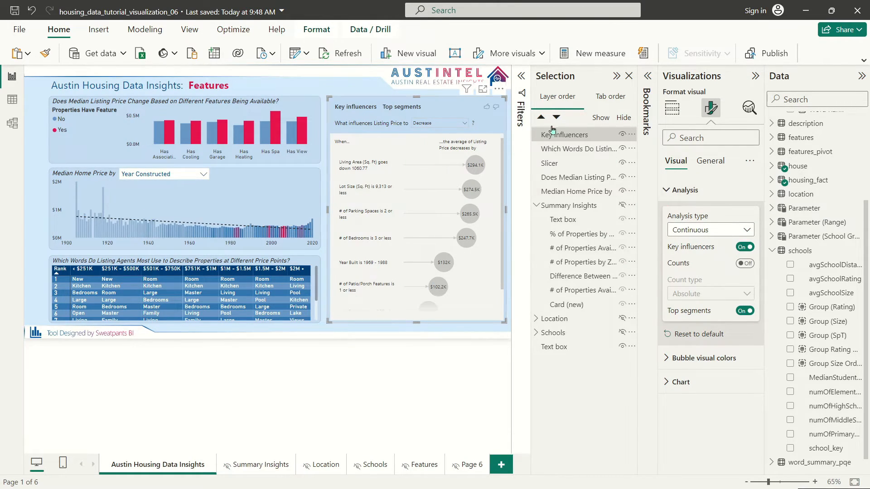
# Step: Set the Key influencers background to light blue and its main font and icons to black
pyautogui.click(682, 190)
pyautogui.click(693, 214)
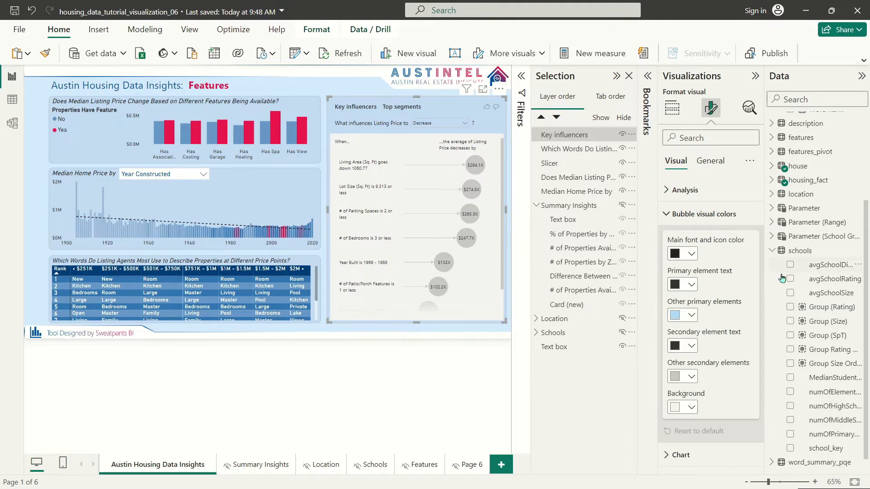
pyautogui.click(691, 405)
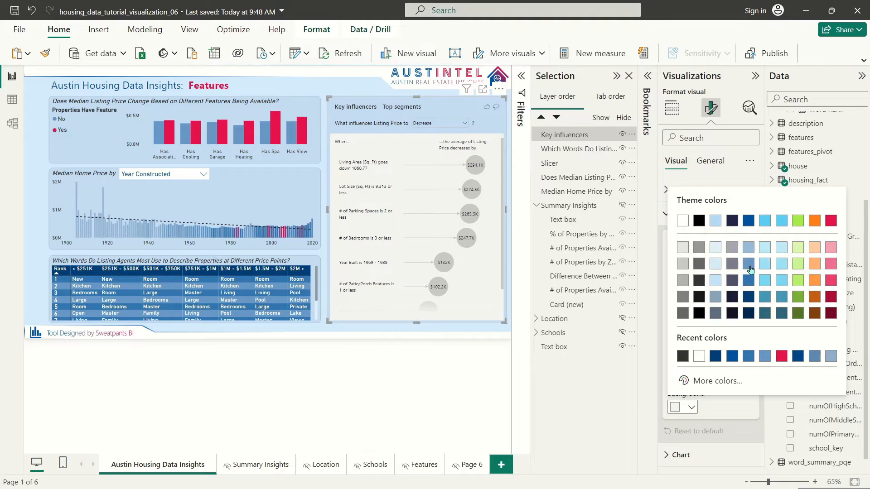
pyautogui.click(750, 247)
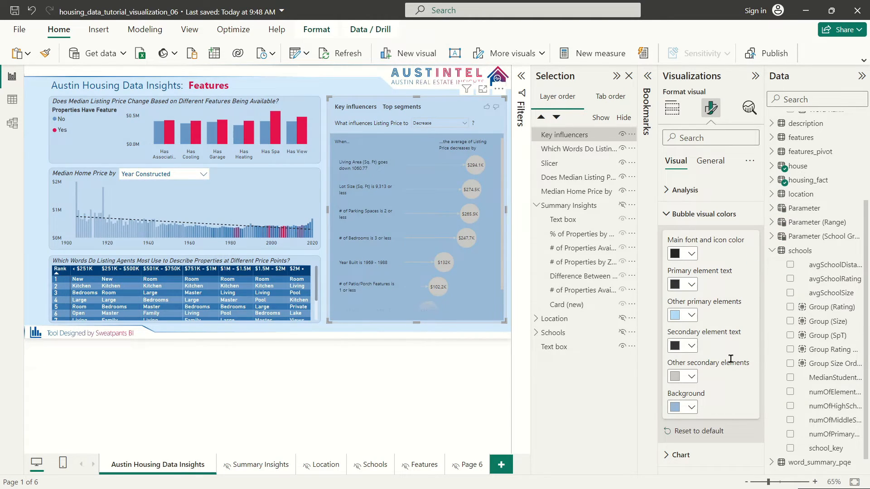
pyautogui.click(689, 256)
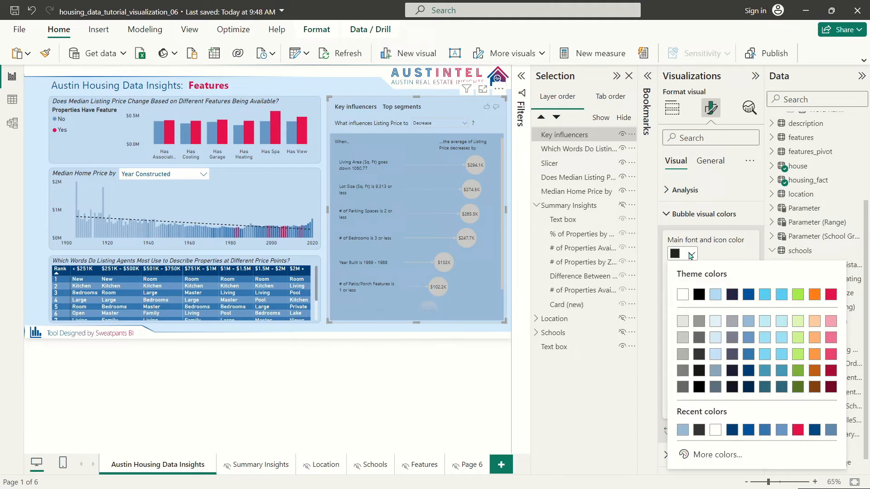
pyautogui.click(702, 296)
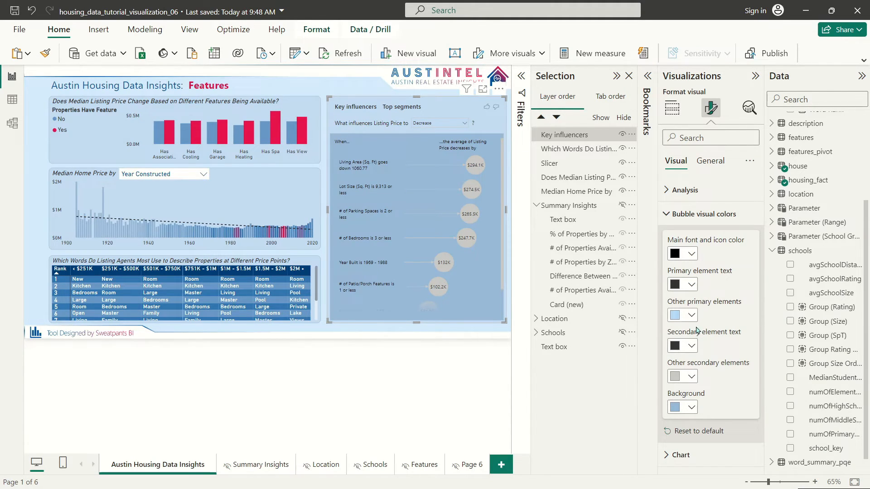
# Step: Make primary element text and other primary elements red, and secondary element text white
pyautogui.click(692, 285)
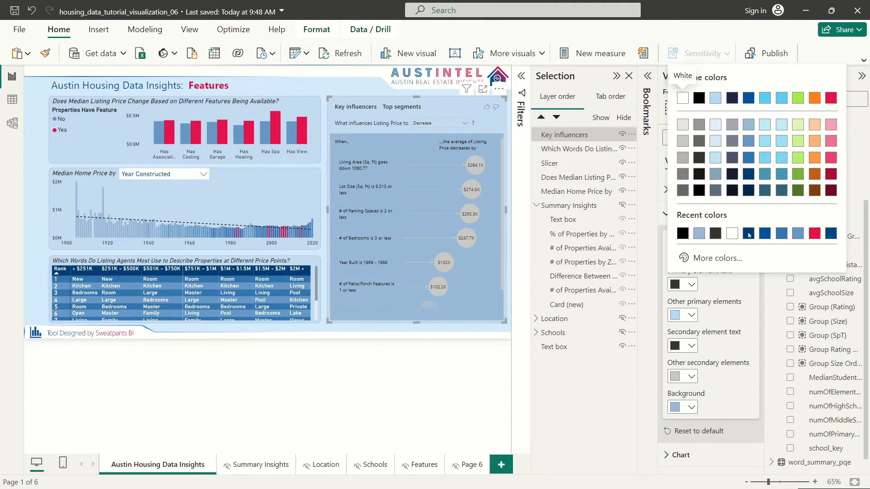
pyautogui.click(828, 99)
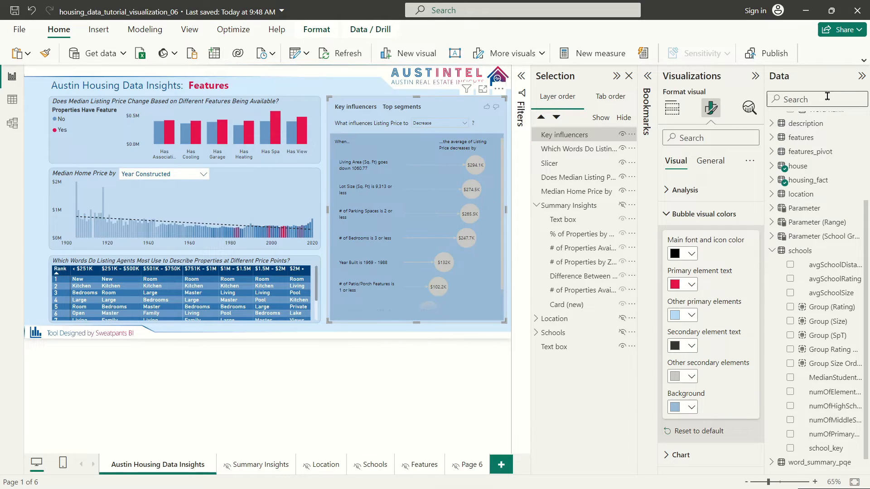
pyautogui.click(691, 315)
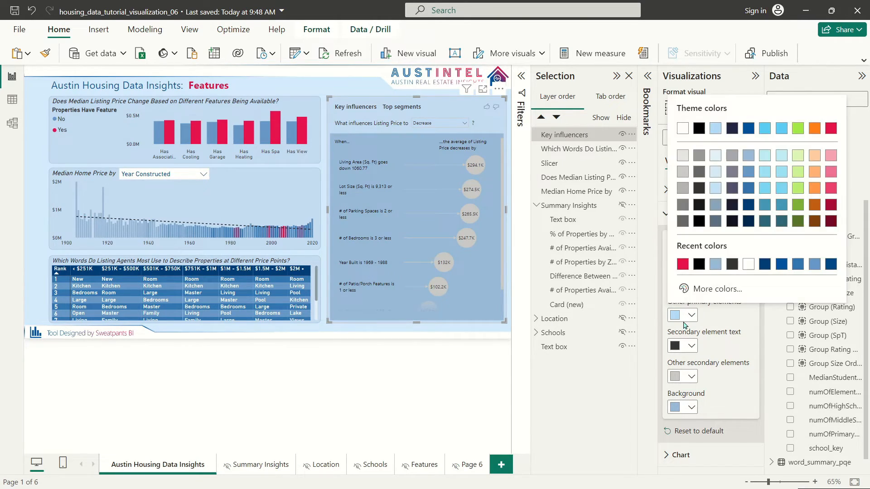
pyautogui.click(826, 130)
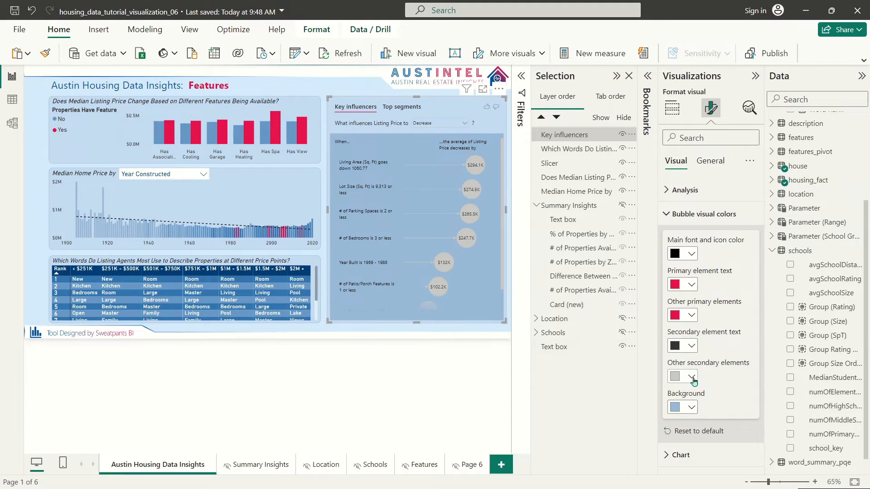
pyautogui.click(691, 347)
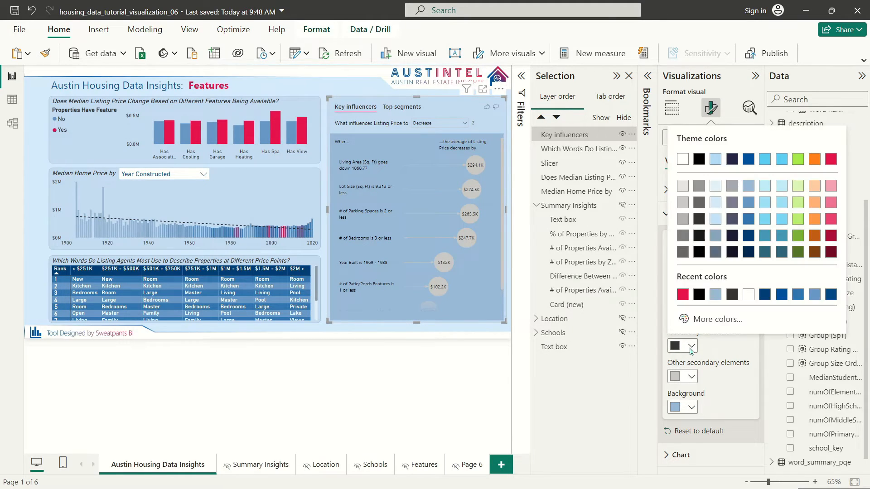
pyautogui.click(829, 160)
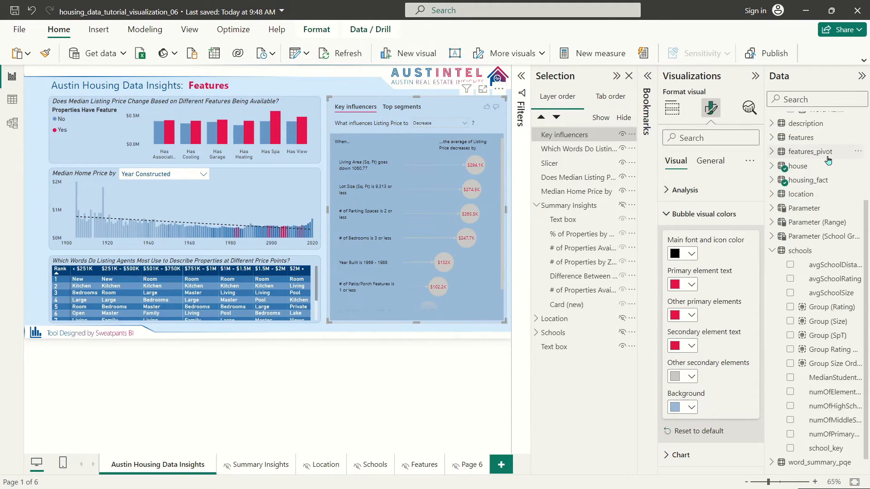
pyautogui.click(691, 347)
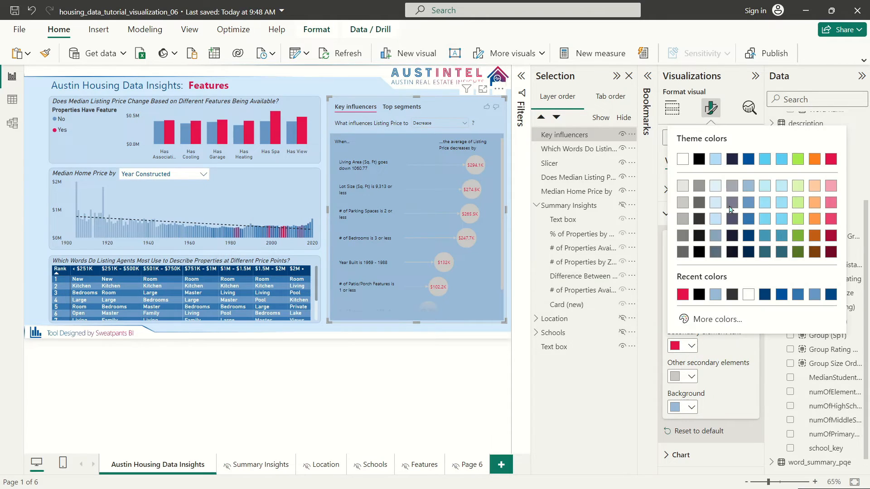
pyautogui.click(683, 159)
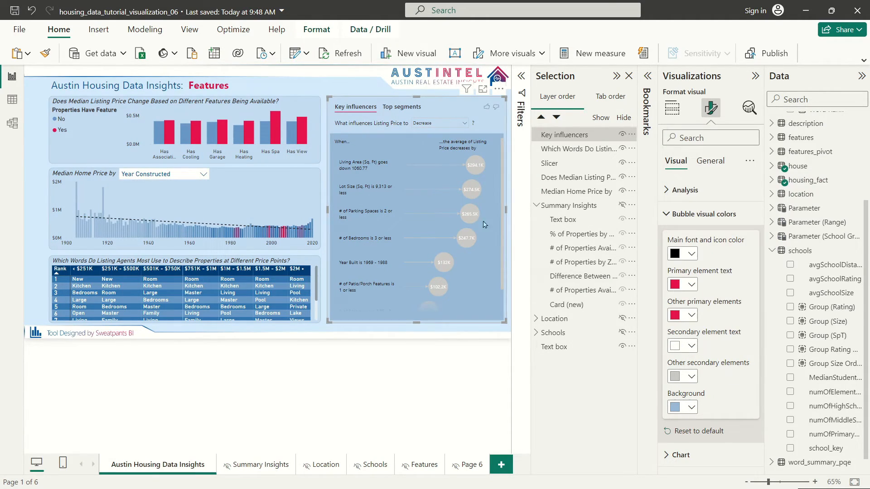
# Step: Set the secondary influencer bubbles to red after briefly trying dark blue
pyautogui.click(685, 379)
pyautogui.click(837, 190)
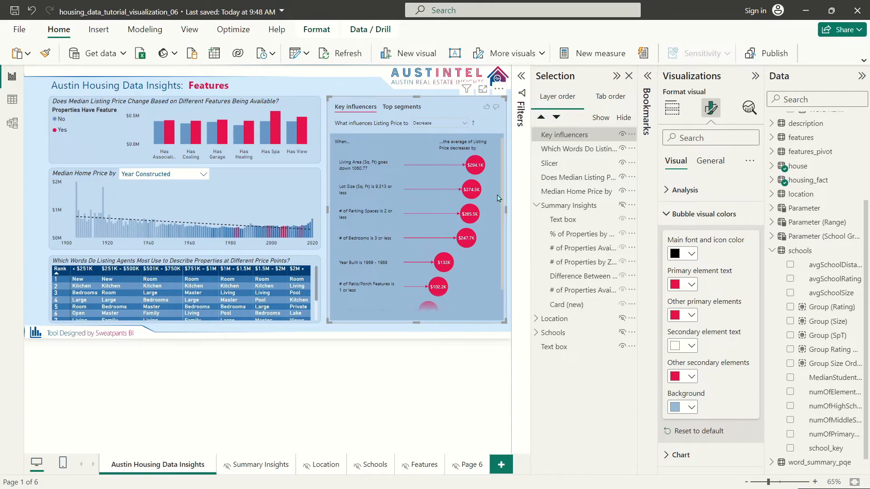
pyautogui.click(692, 377)
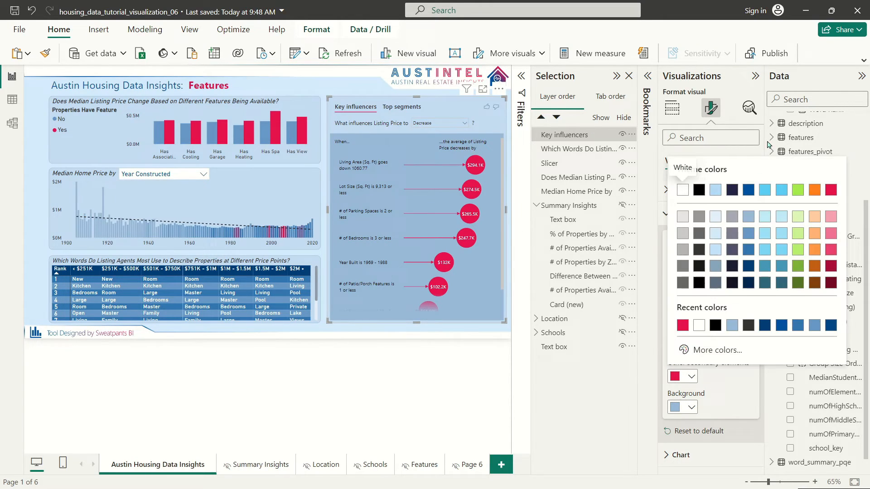
pyautogui.click(750, 190)
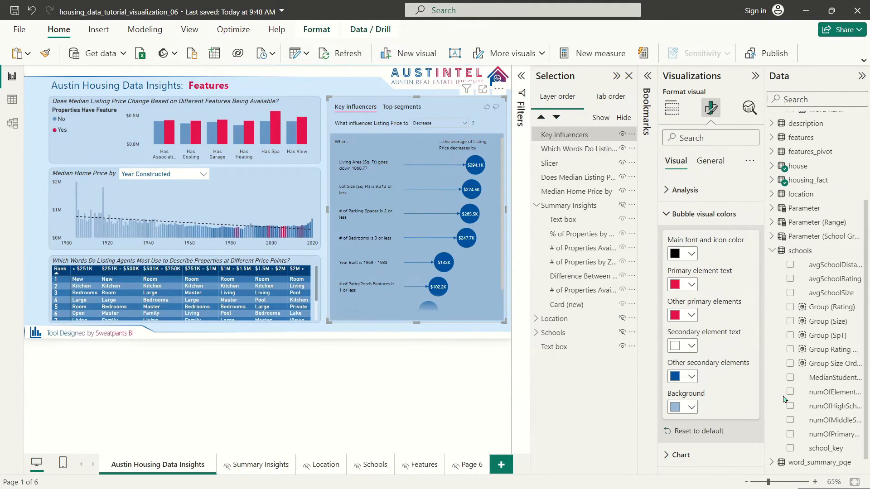
pyautogui.click(692, 377)
pyautogui.click(828, 193)
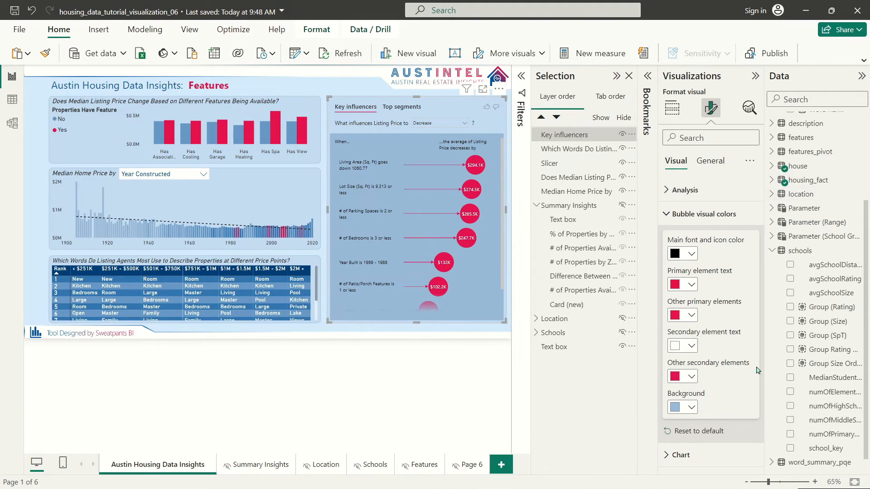
pyautogui.click(678, 445)
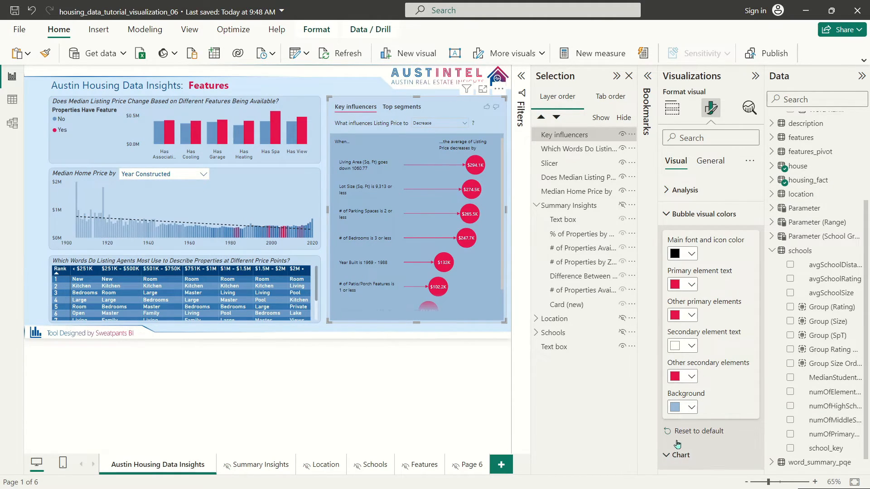
# Step: Set the detail chart bars to grey, previewing on the Living Area and Lot Size influencers
pyautogui.scroll(-3, 700, 389)
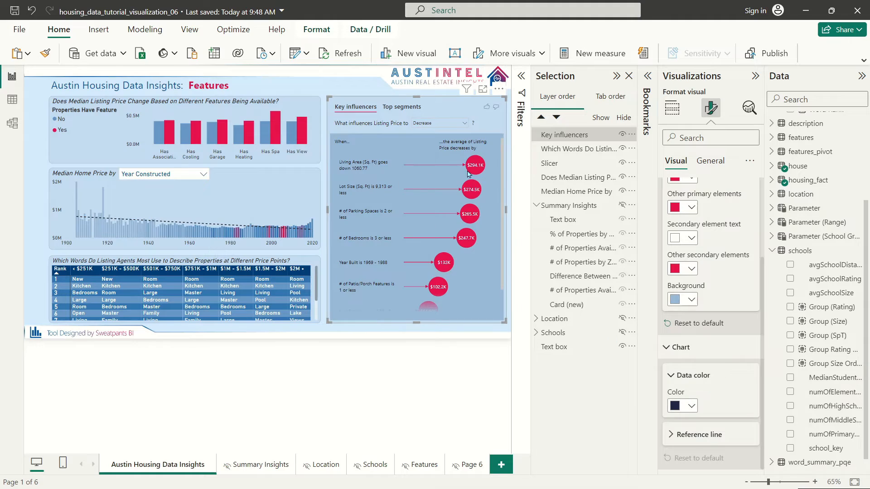
pyautogui.click(480, 166)
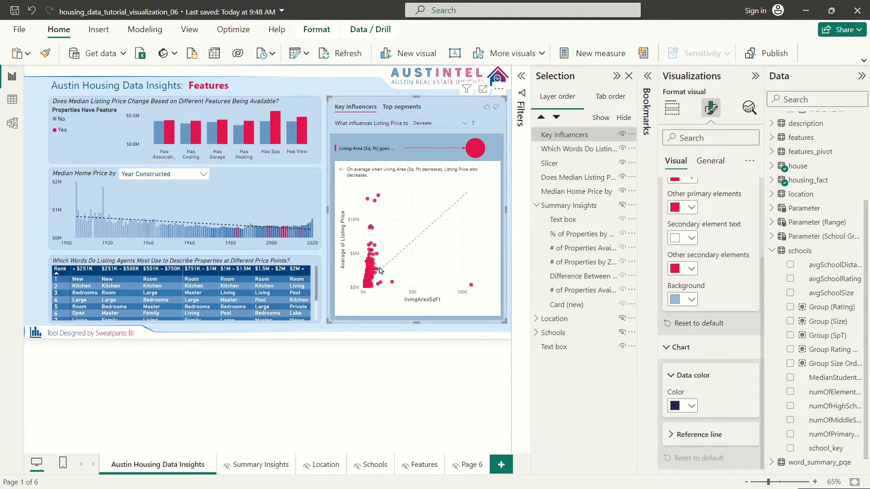
pyautogui.click(676, 435)
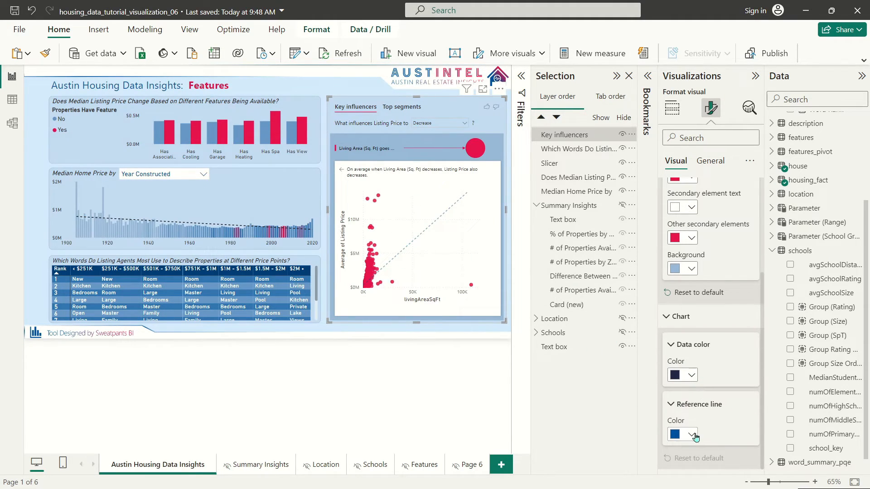
pyautogui.click(691, 376)
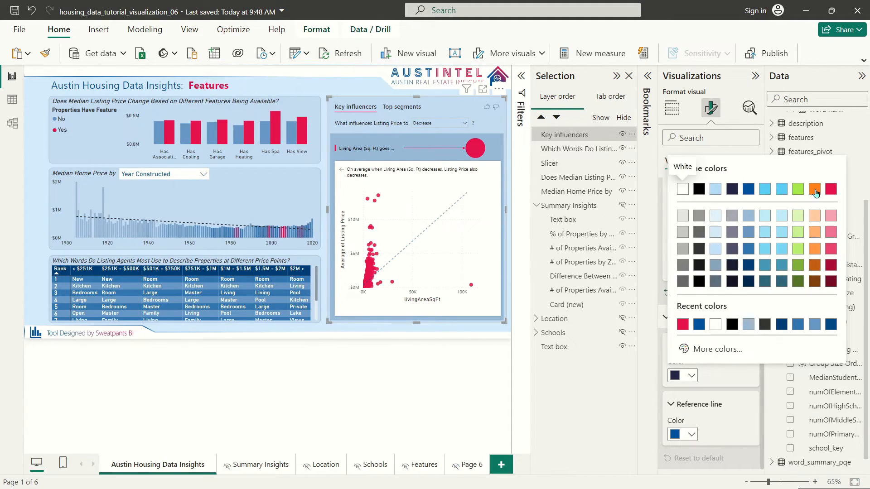
pyautogui.click(831, 190)
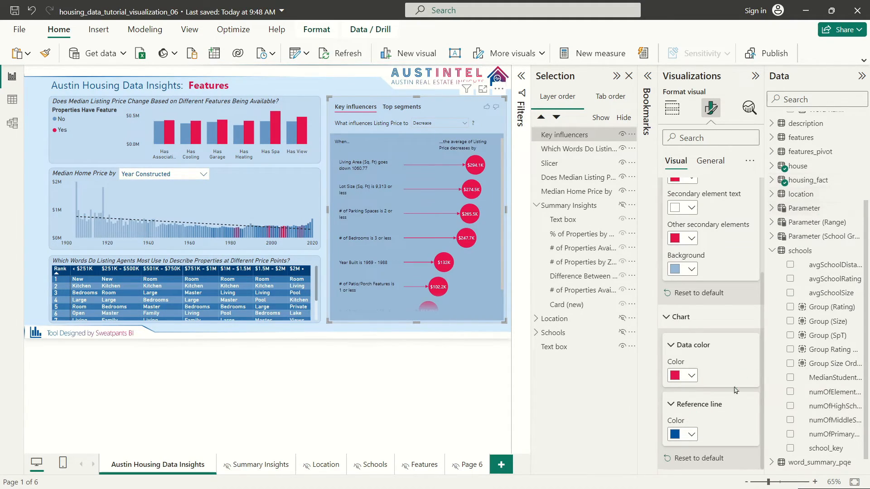
pyautogui.click(475, 190)
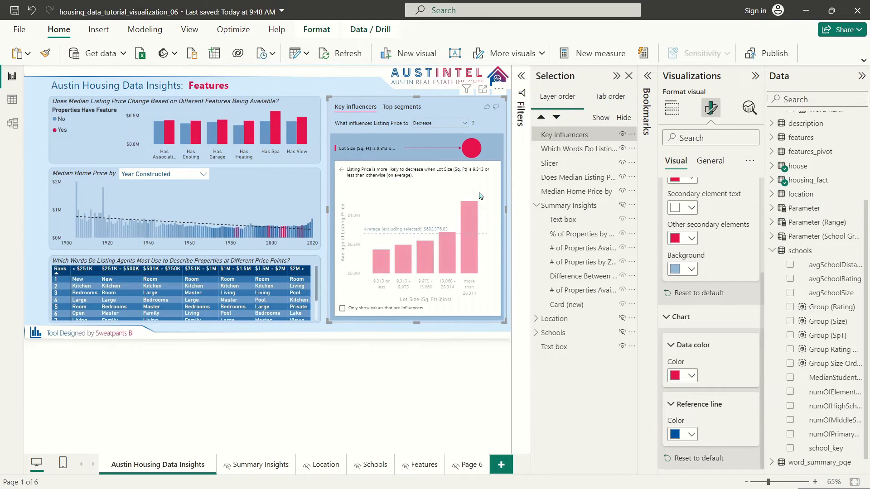
pyautogui.click(692, 377)
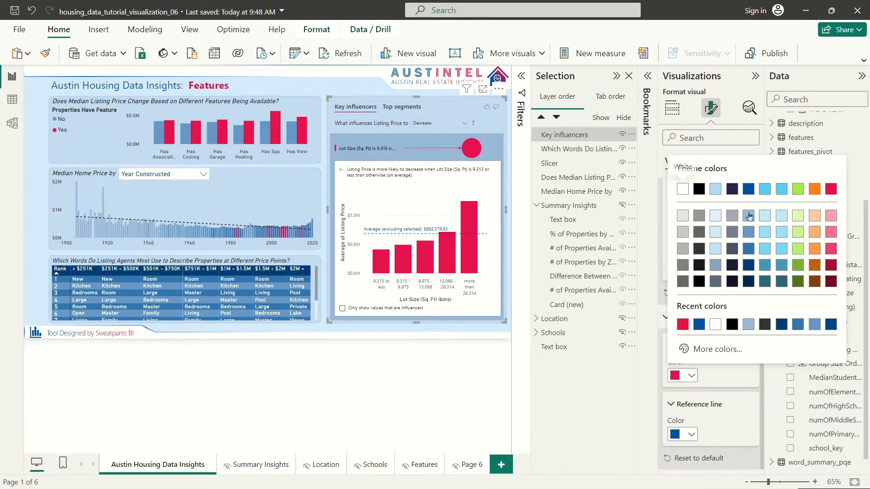
pyautogui.click(834, 233)
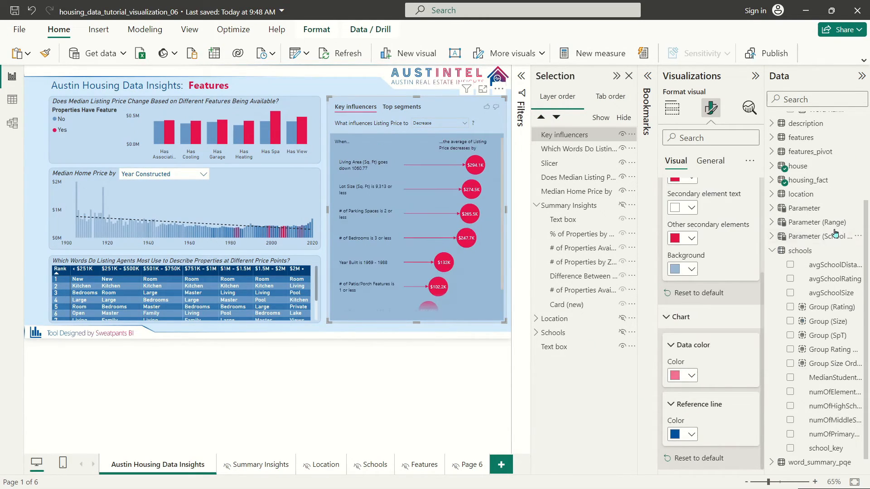
pyautogui.click(479, 191)
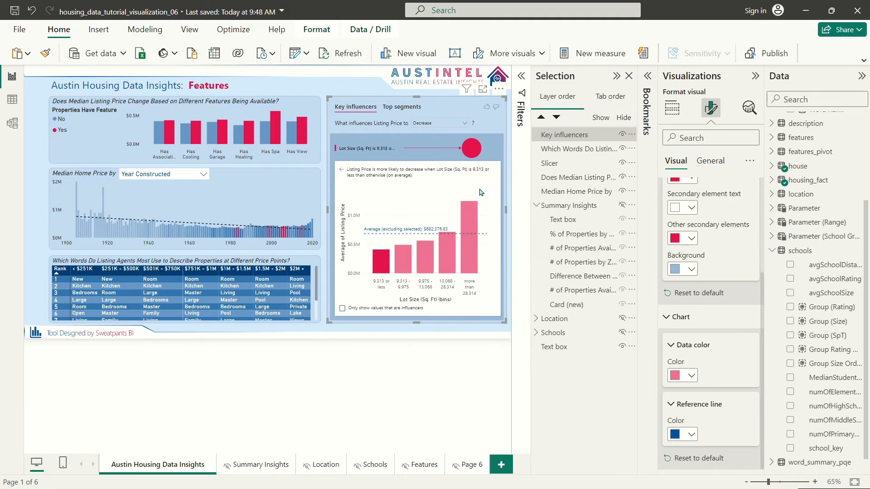
pyautogui.click(692, 376)
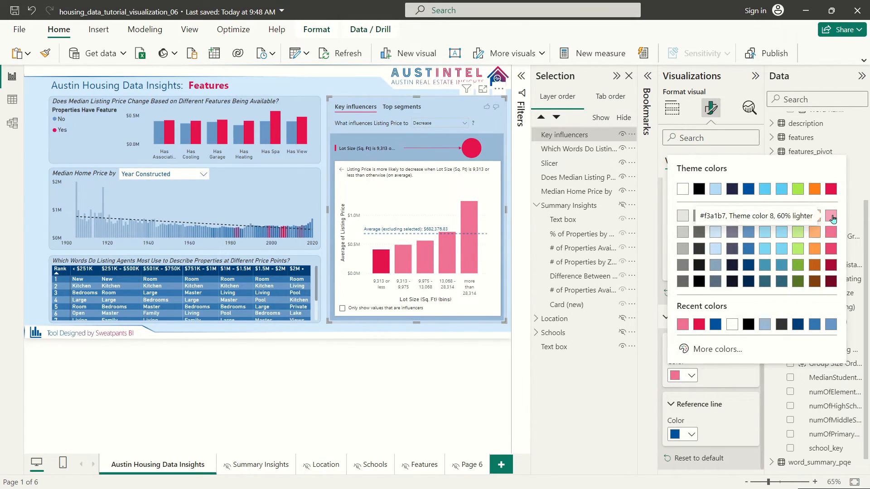
pyautogui.click(683, 232)
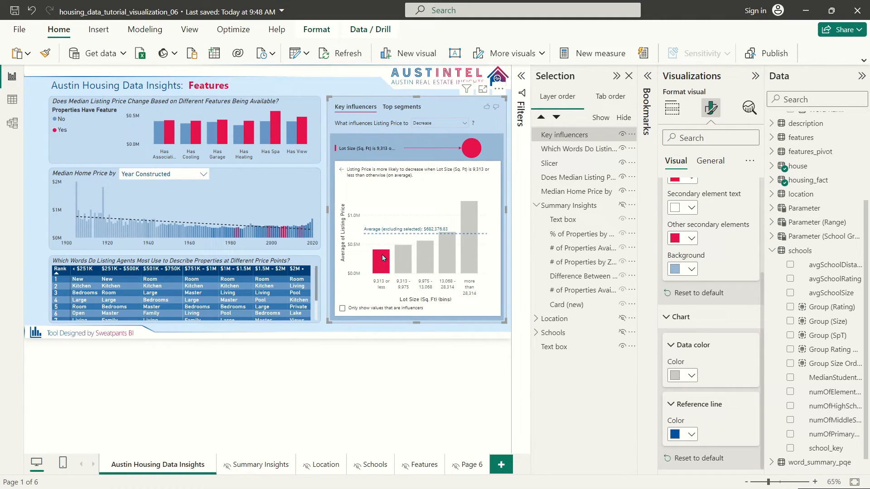
# Step: Keep the average reference line blue after trying red
pyautogui.scroll(3, 695, 289)
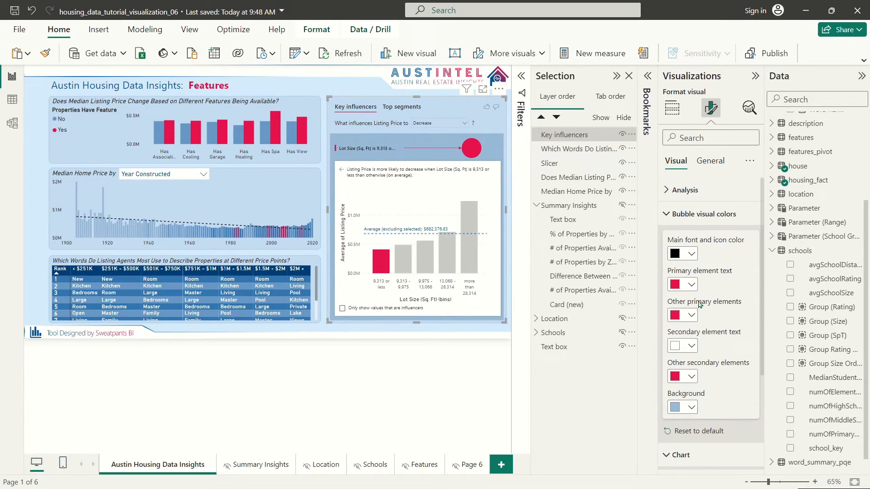
pyautogui.scroll(-3, 699, 399)
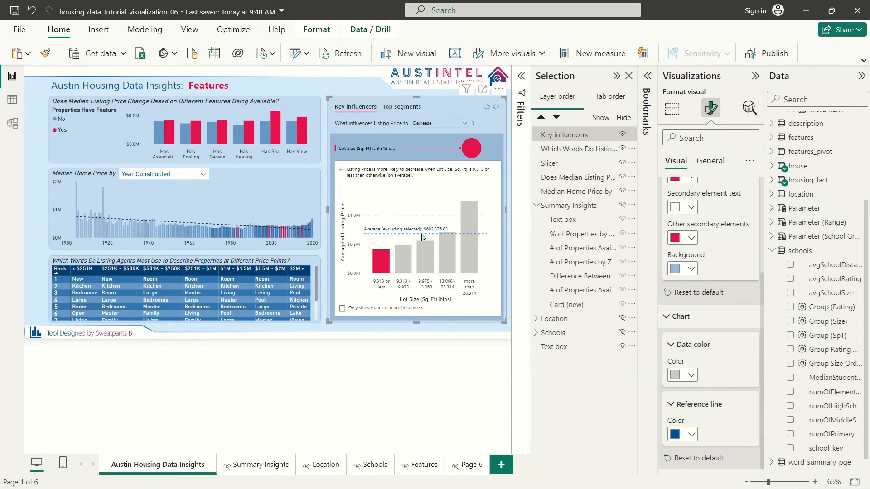
pyautogui.click(682, 434)
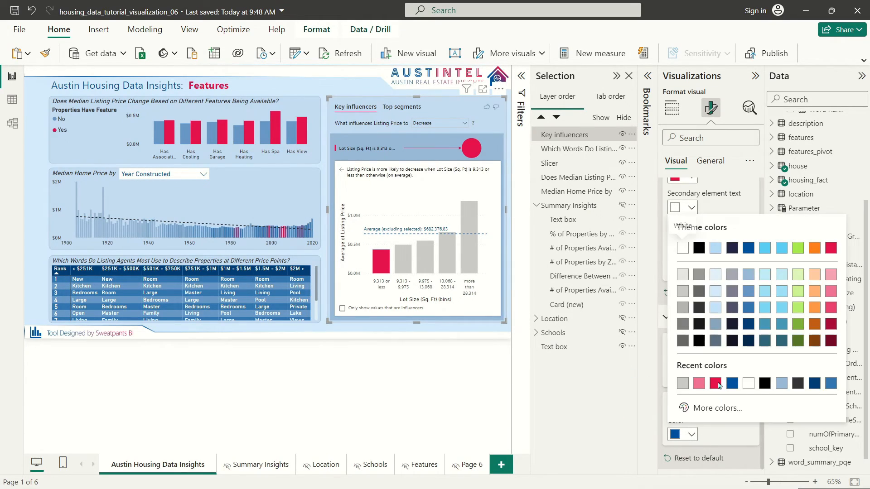
pyautogui.click(832, 249)
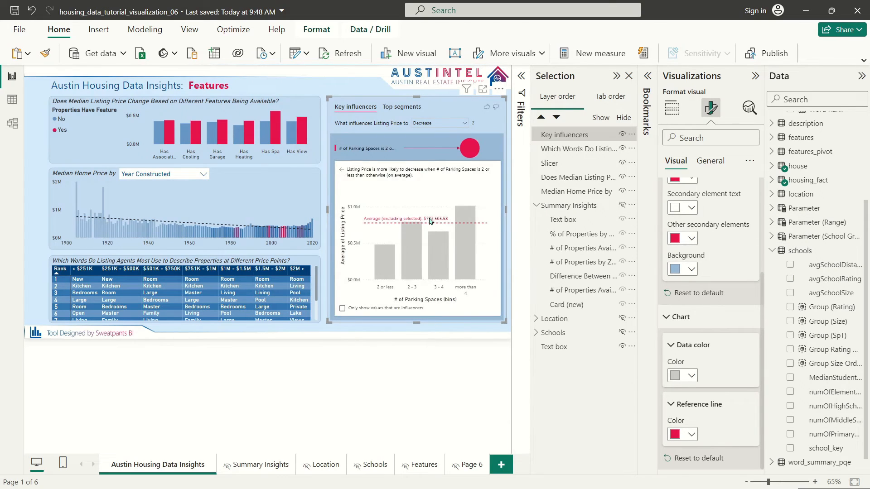
pyautogui.click(676, 438)
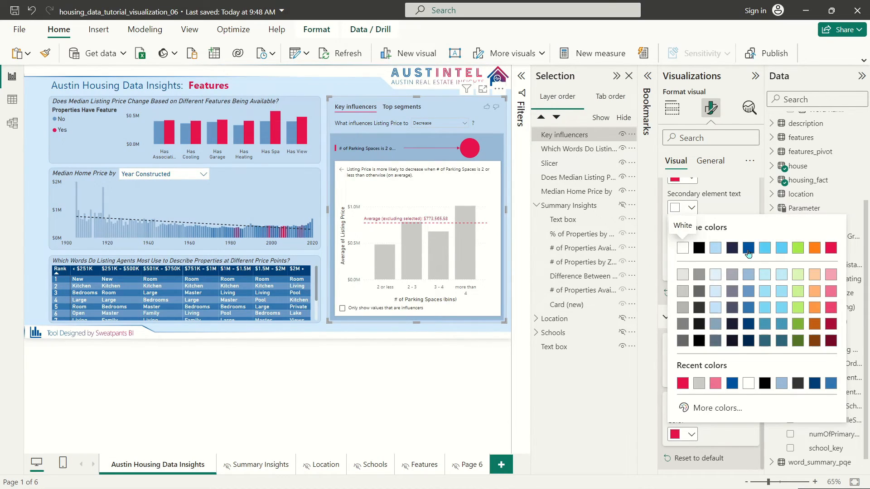
pyautogui.click(748, 251)
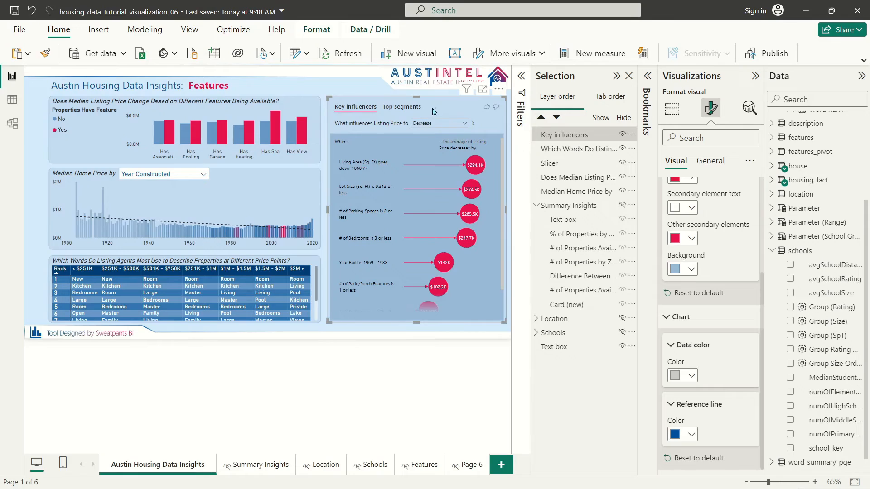
# Step: Preview the analysis by toggling between Increase and Decrease listing price
pyautogui.scroll(5, 684, 208)
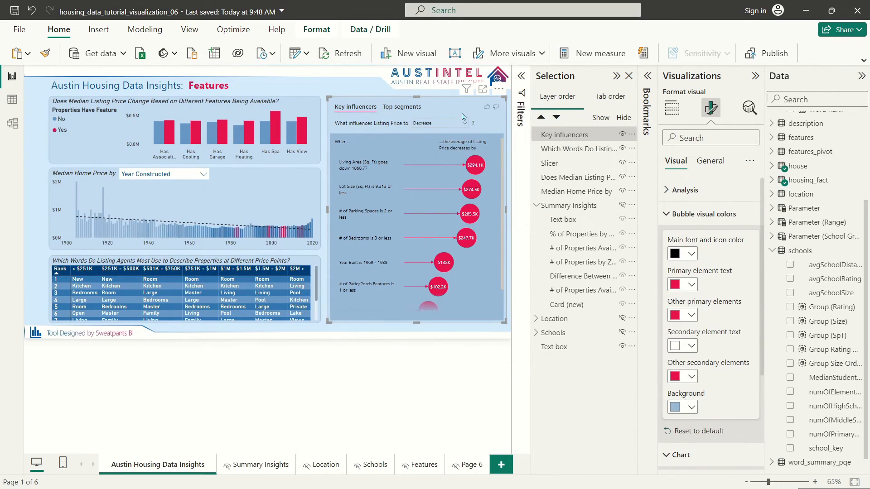
pyautogui.click(704, 214)
pyautogui.click(685, 190)
pyautogui.click(686, 190)
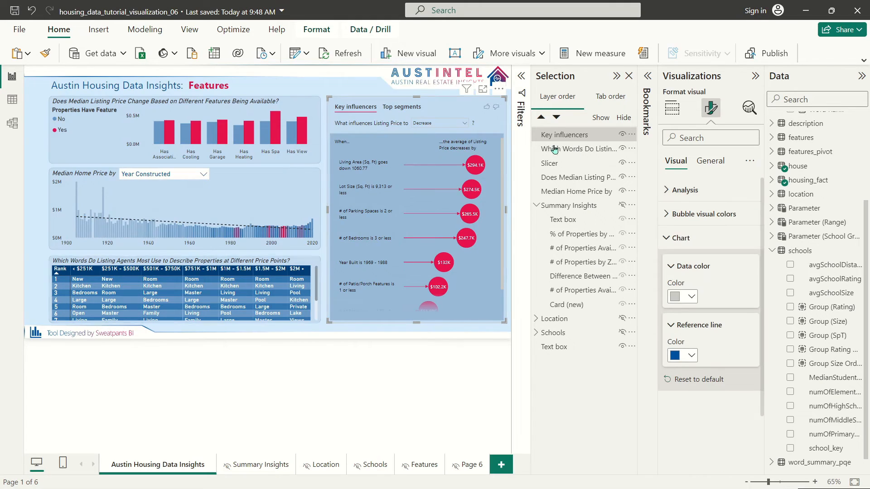
pyautogui.click(455, 126)
pyautogui.click(447, 135)
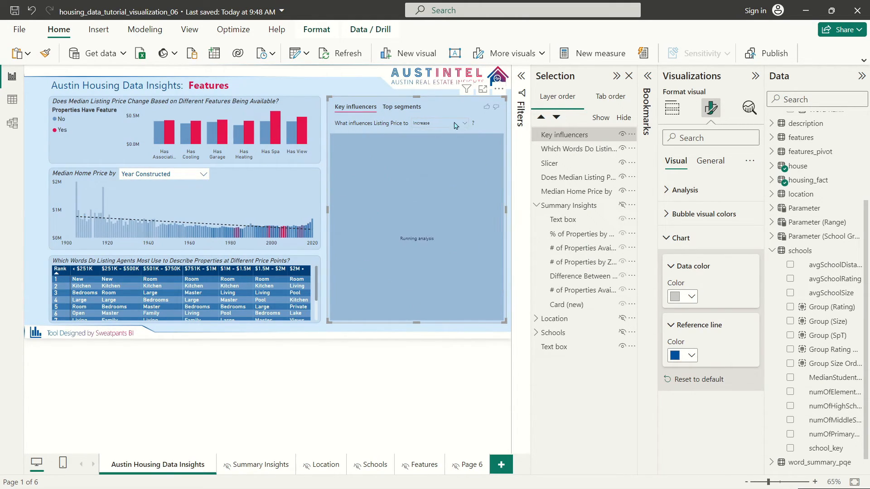
pyautogui.click(457, 124)
pyautogui.click(443, 145)
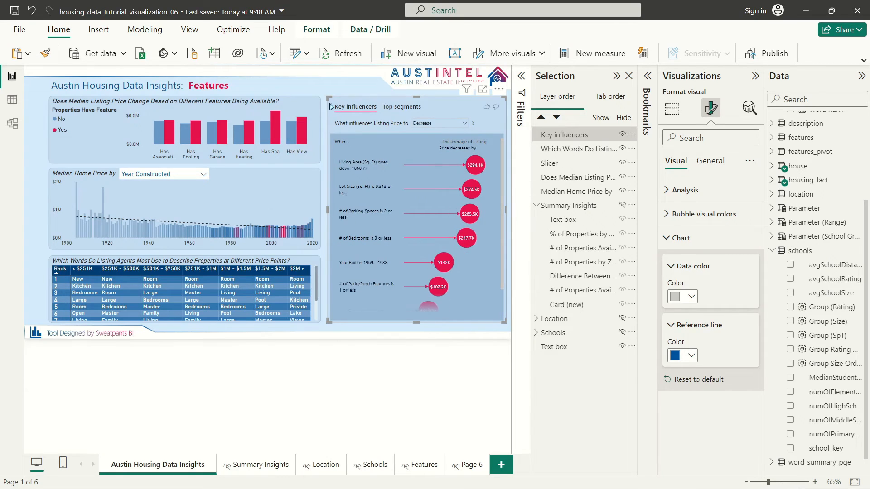
pyautogui.click(369, 87)
# Step: Set the analysis back to Decrease and show the Selection pane's layer list
pyautogui.click(372, 89)
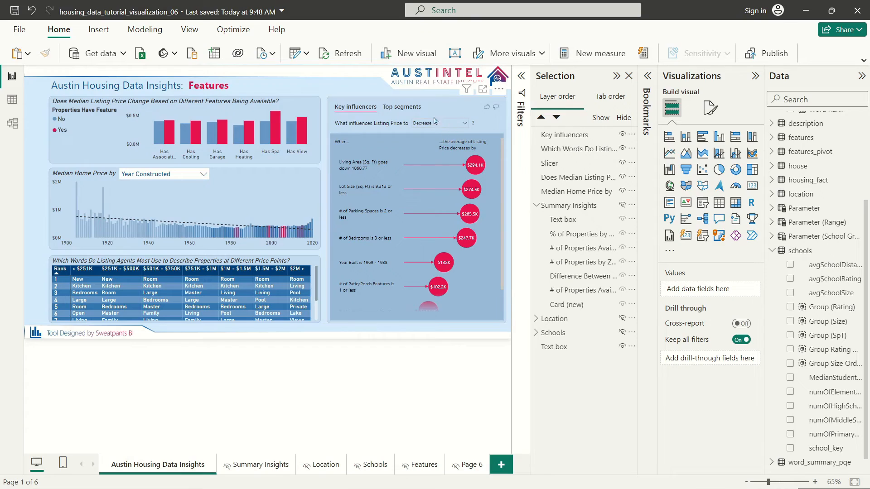
pyautogui.click(368, 88)
pyautogui.click(39, 132)
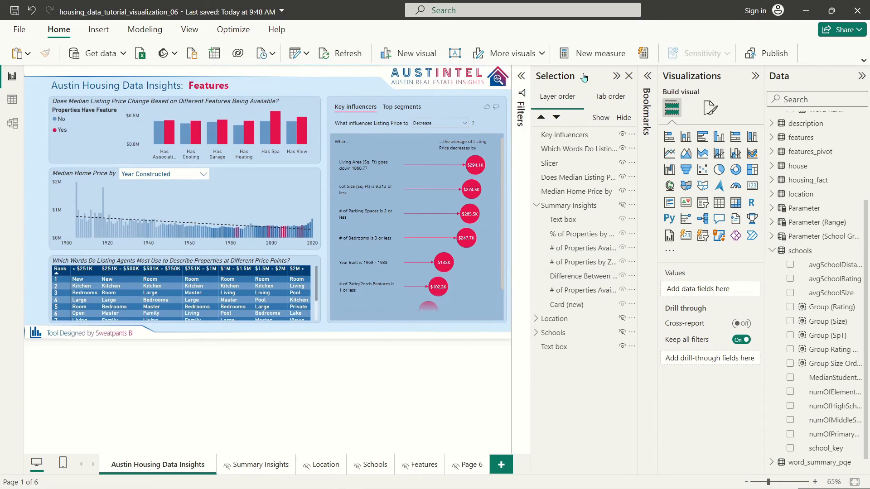
pyautogui.click(616, 76)
pyautogui.click(649, 78)
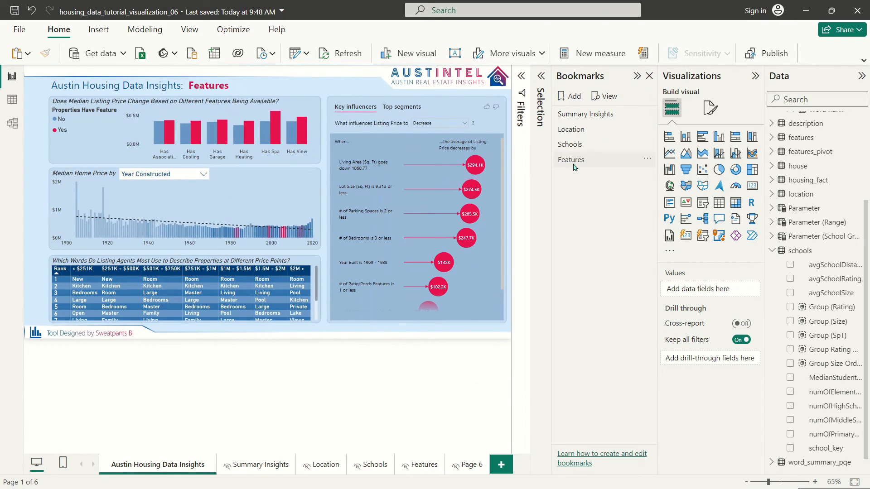
pyautogui.click(541, 75)
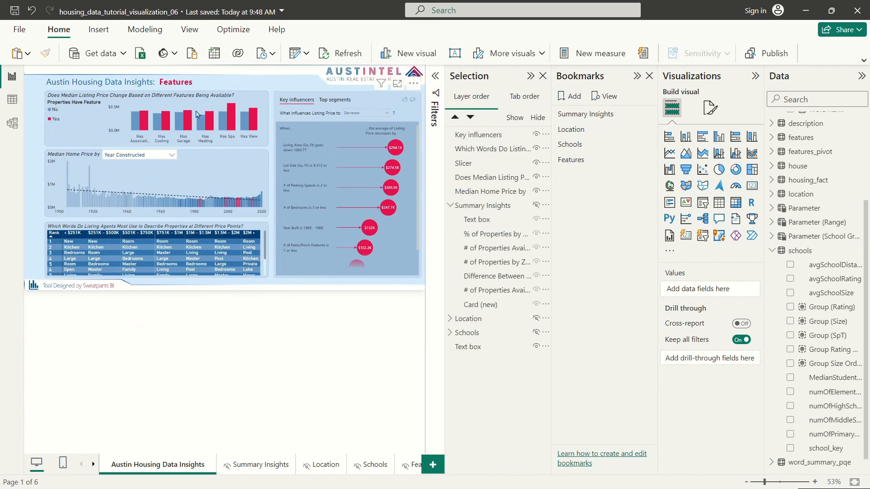
# Step: Group the six visuals, rename the group 'Features', and drag it to the bottom of the layers
pyautogui.moveTo(28, 71); pyautogui.dragTo(422, 293)
pyautogui.rightClick(360, 95)
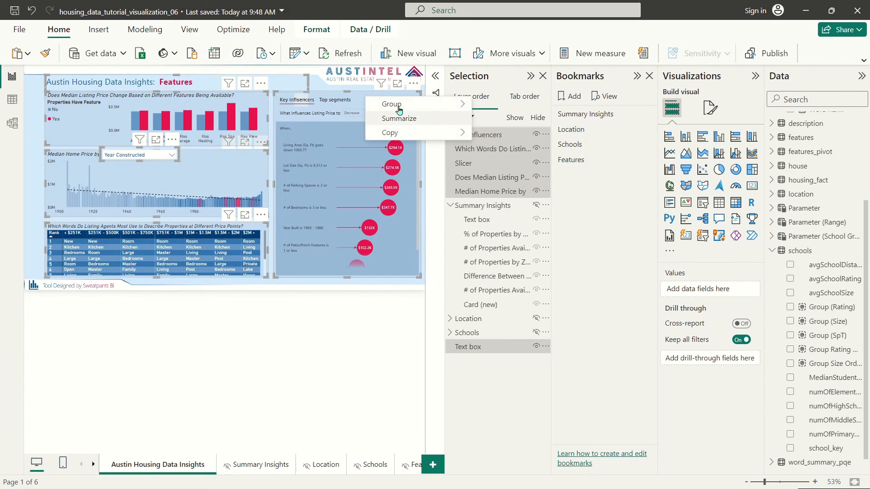
pyautogui.moveTo(399, 105)
pyautogui.click(490, 105)
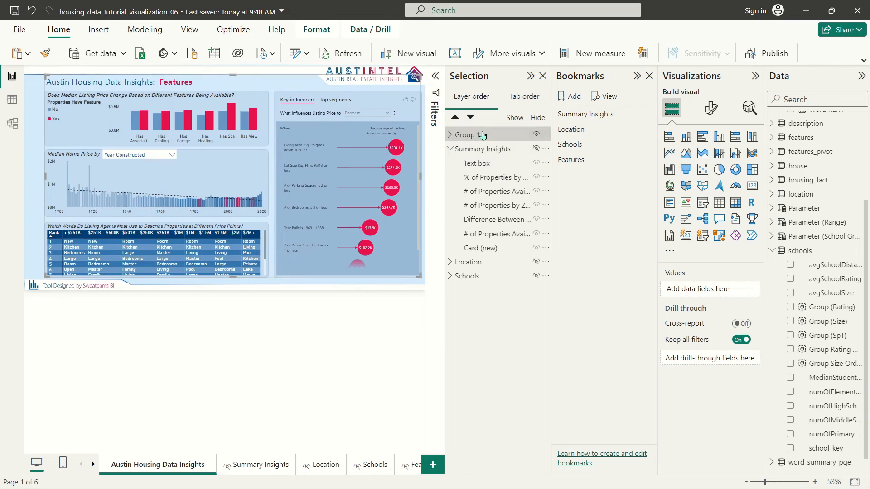
pyautogui.doubleClick(497, 135)
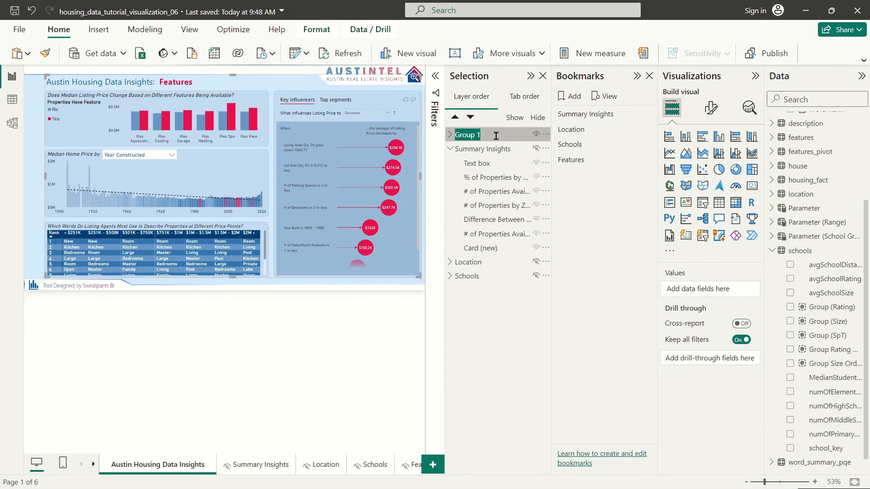
pyautogui.write('Features')
pyautogui.press('Return')
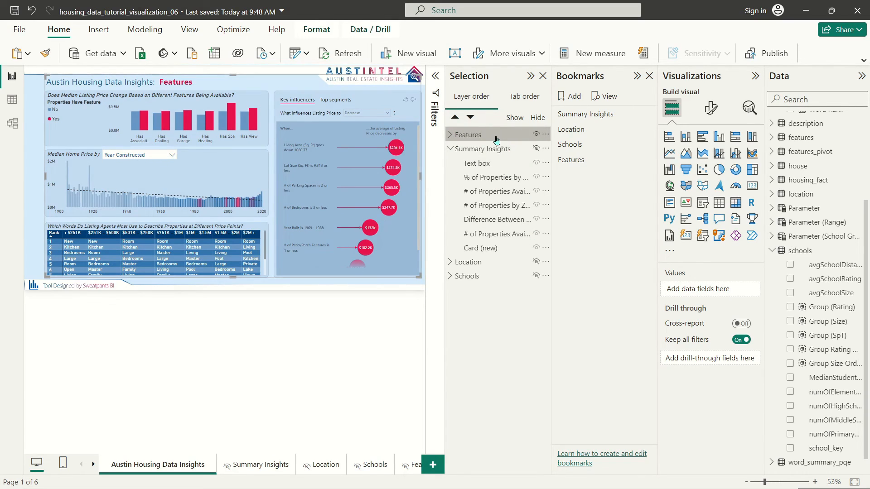
pyautogui.moveTo(497, 140); pyautogui.dragTo(505, 284)
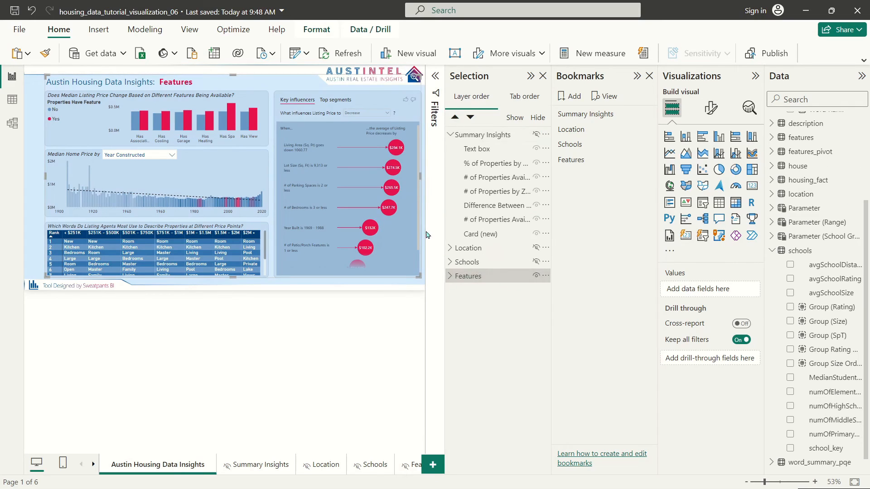
# Step: Update the Features bookmark, then update the Schools bookmark so it hides the Features group
pyautogui.rightClick(601, 160)
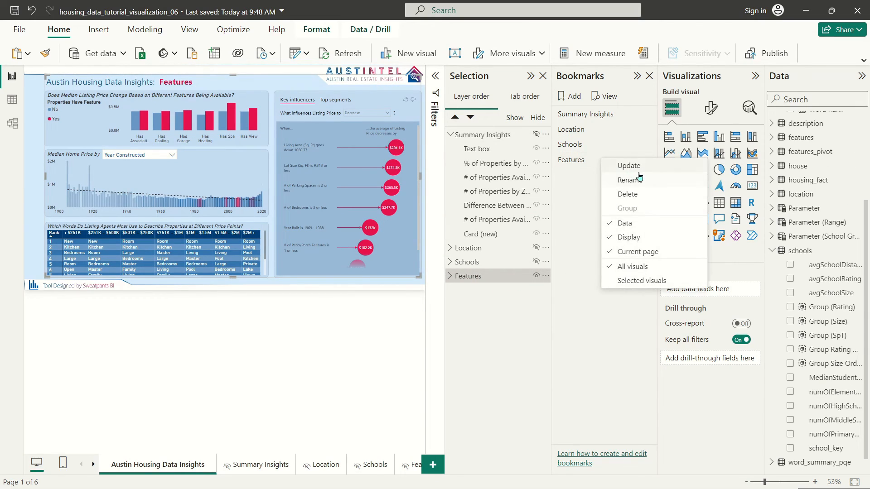
pyautogui.click(644, 167)
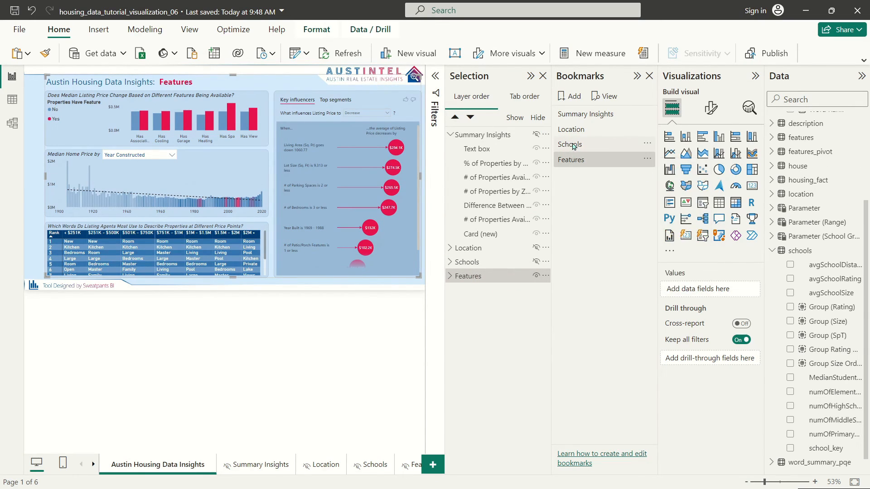
pyautogui.click(575, 146)
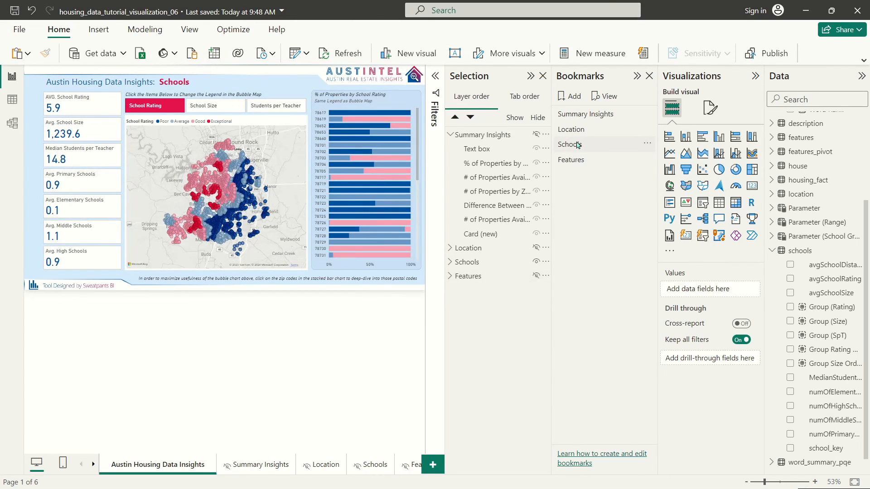
pyautogui.rightClick(599, 143)
pyautogui.click(604, 149)
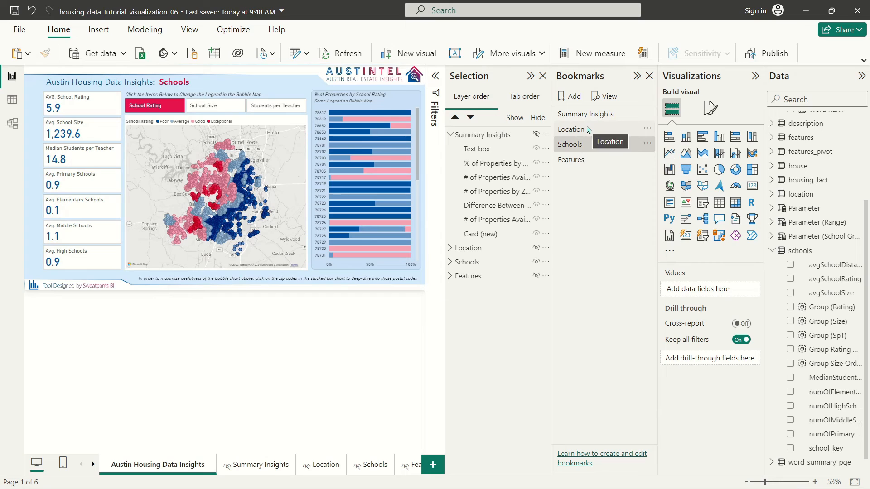
# Step: Update the Location and Summary Insights bookmarks so each hides the Features group
pyautogui.click(588, 130)
pyautogui.rightClick(589, 129)
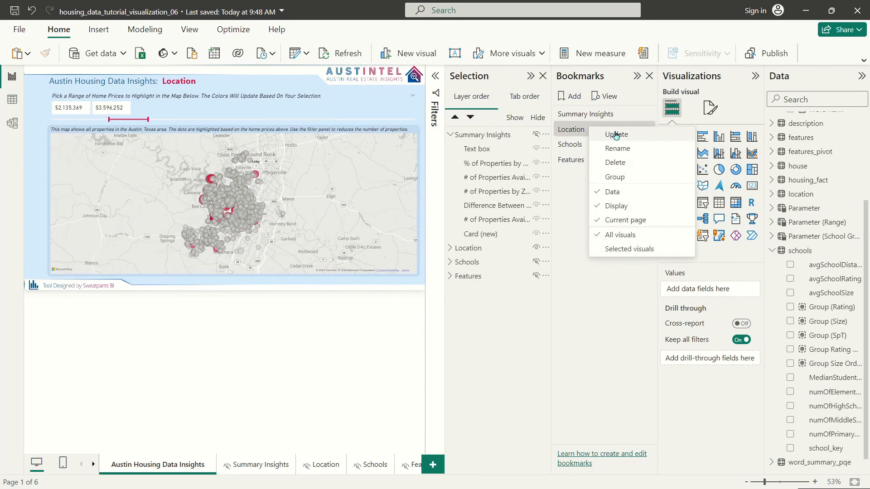
pyautogui.click(616, 135)
pyautogui.click(597, 114)
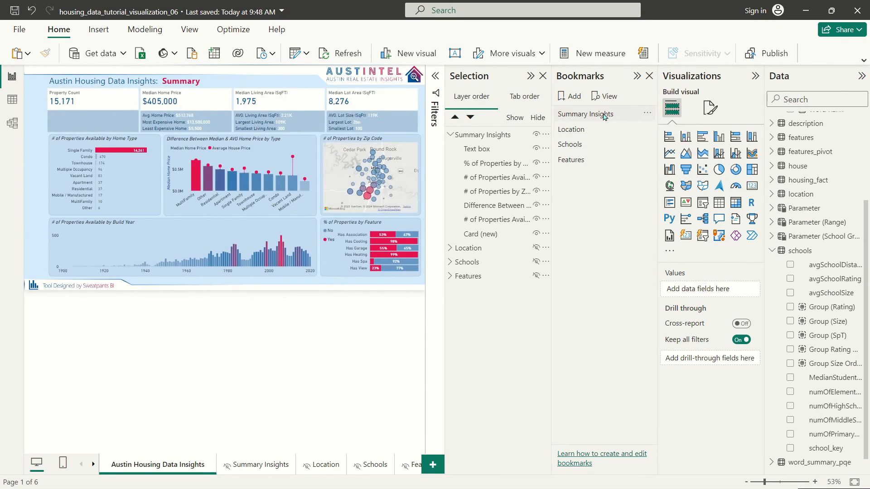
pyautogui.rightClick(607, 117)
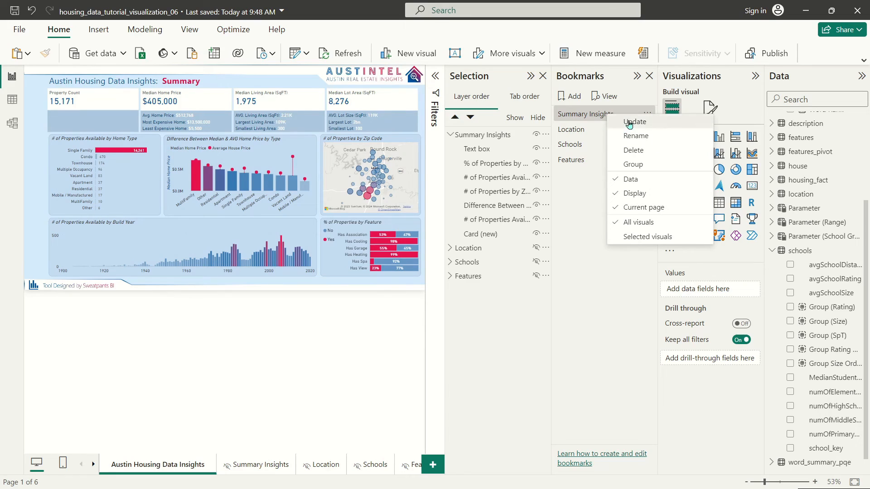
pyautogui.click(626, 122)
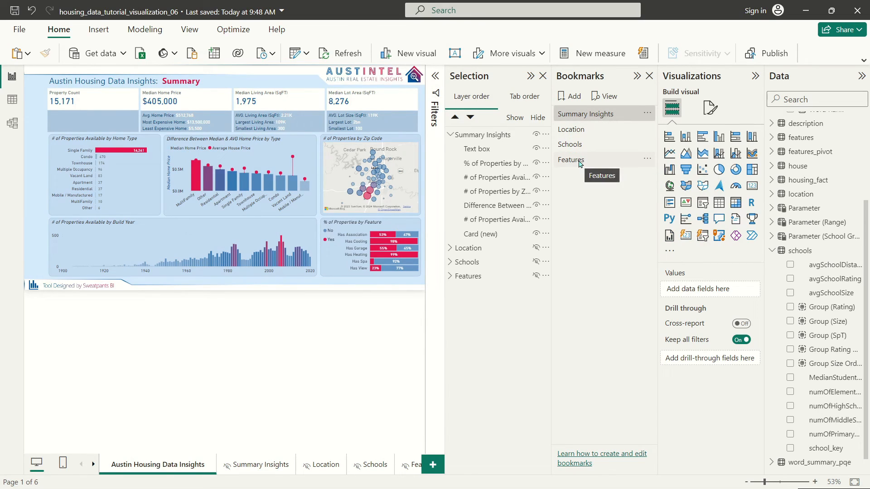
# Step: Re-apply the Features bookmark, make the Features group visible, and update the bookmark
pyautogui.click(580, 160)
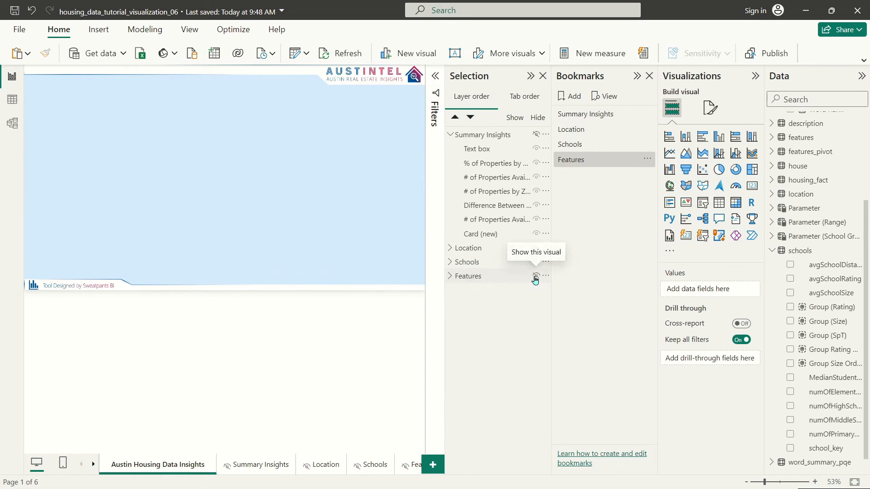
pyautogui.click(535, 278)
pyautogui.rightClick(585, 158)
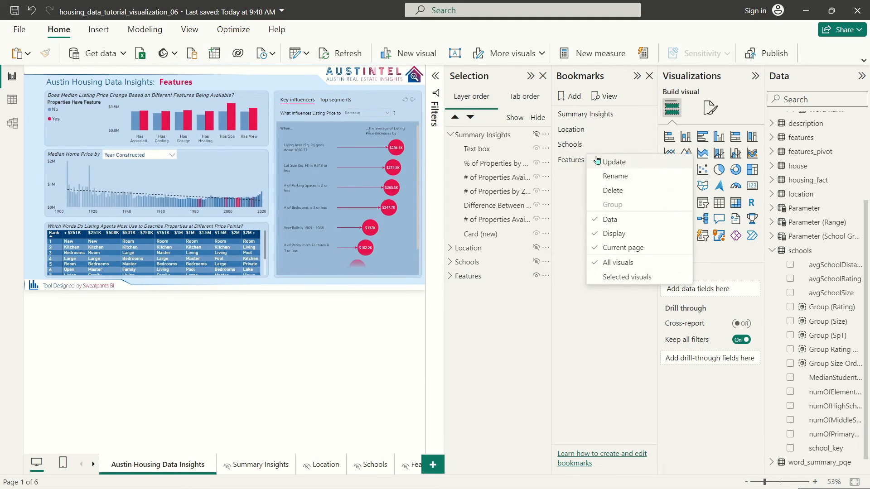
pyautogui.click(605, 162)
# Step: Test the Schools, Location, Summary Insights and Features bookmarks, then select the Features group on the canvas
pyautogui.click(585, 144)
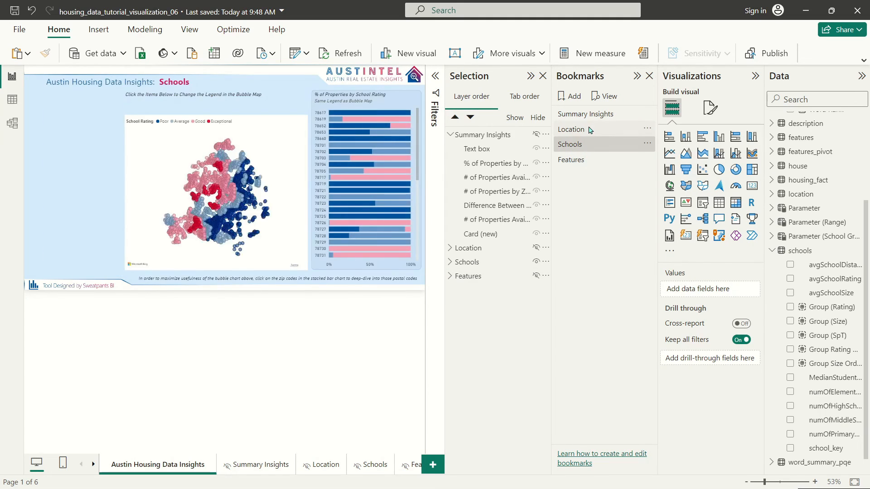
pyautogui.click(589, 131)
pyautogui.click(582, 144)
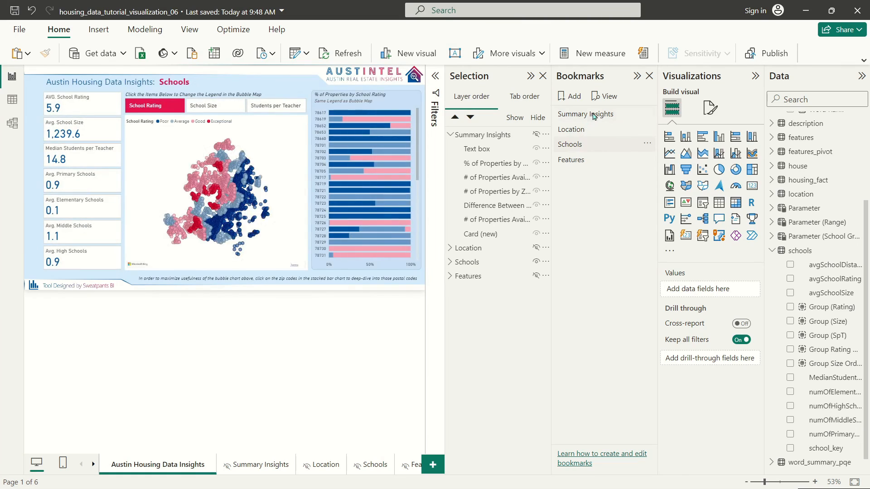
pyautogui.click(594, 115)
pyautogui.click(589, 160)
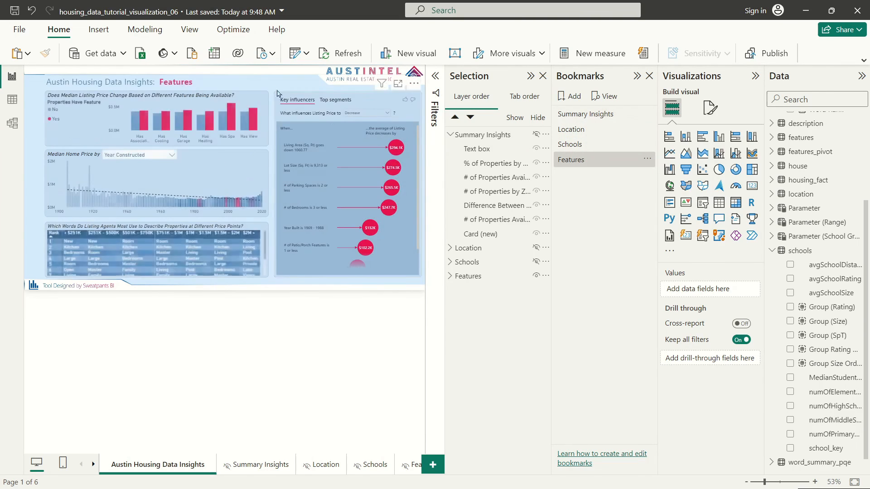
pyautogui.click(257, 79)
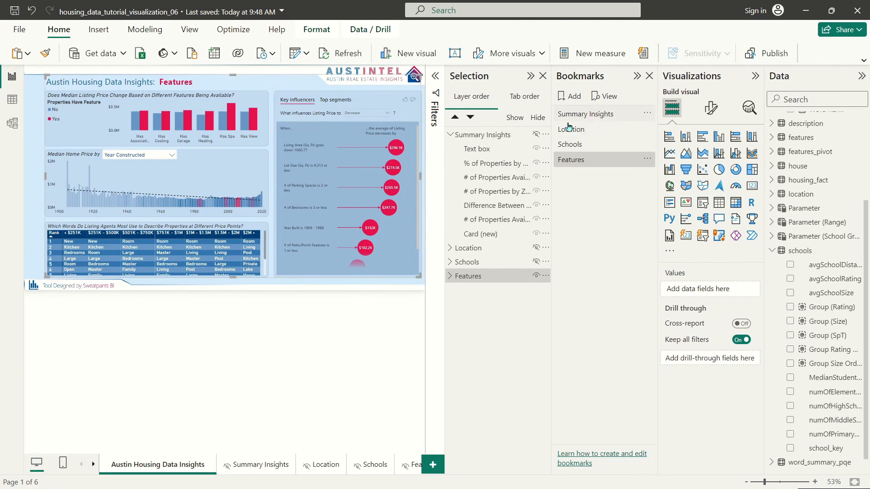
# Step: Deselect the Features group on the canvas and apply the Summary Insights bookmark
pyautogui.click(275, 73)
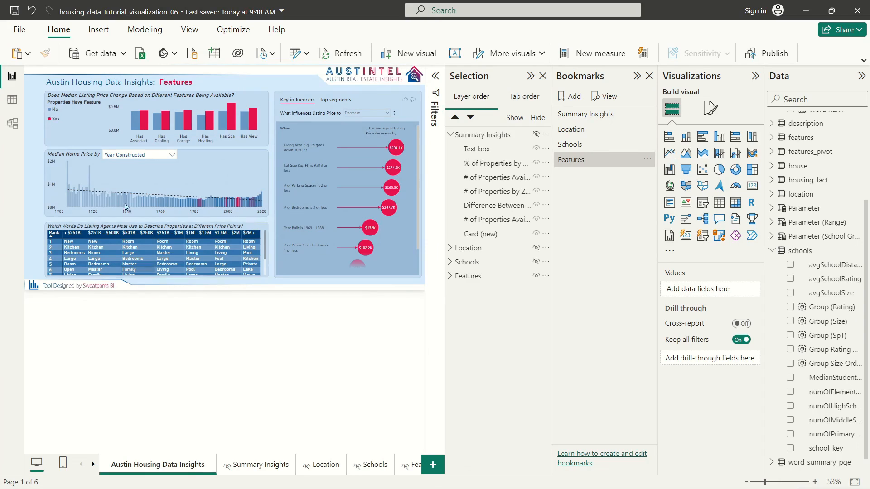
pyautogui.moveTo(39, 76); pyautogui.dragTo(23, 172)
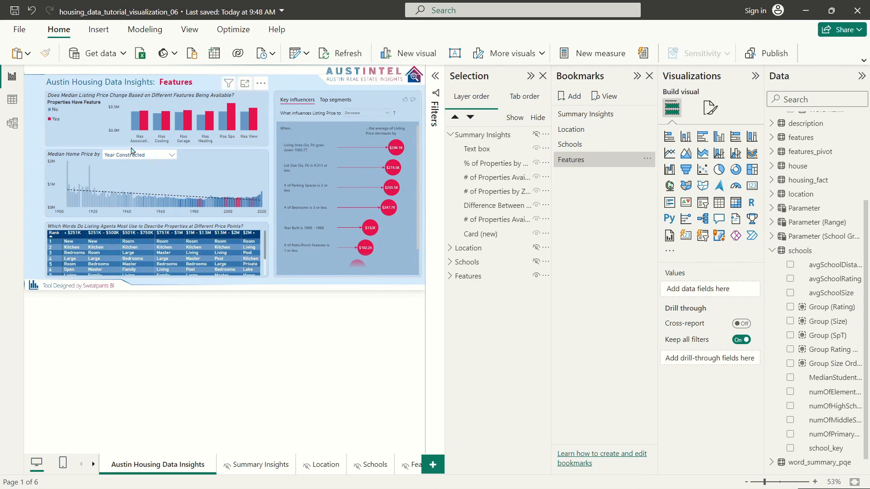
pyautogui.moveTo(38, 137); pyautogui.dragTo(23, 281)
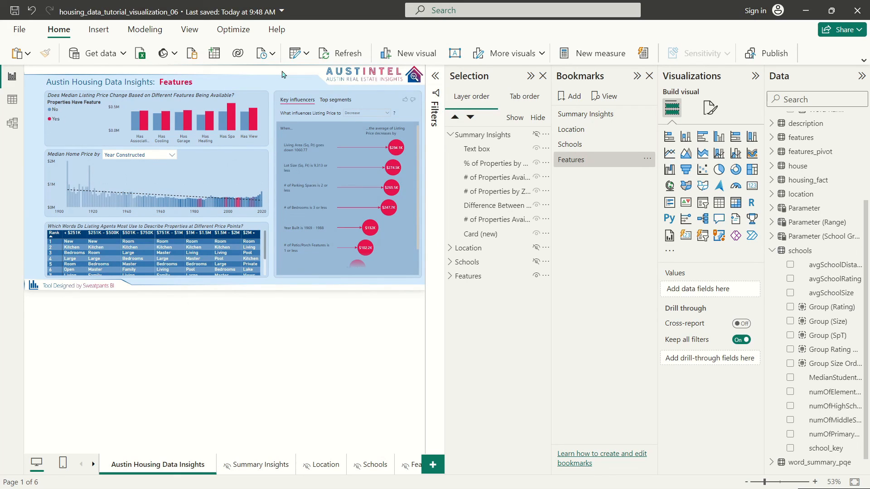
pyautogui.click(594, 118)
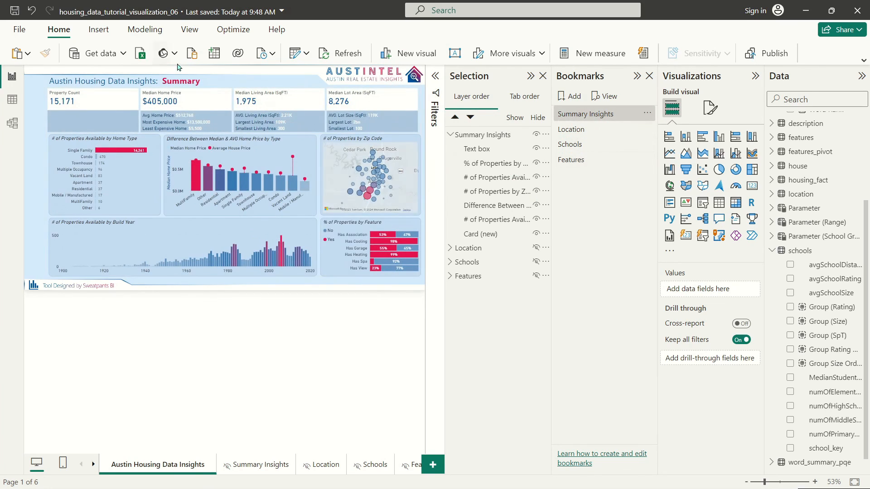